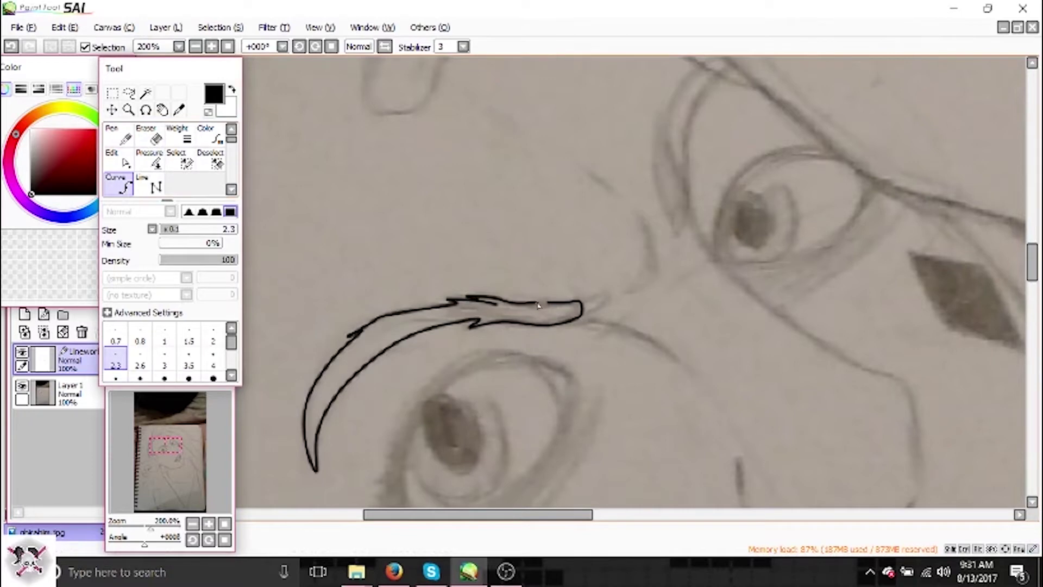
Trace the outline of the second eyebrow and the edge of the hand just above it as curves over the sketch.
scroll(518, 383, "right", 3)
scroll(518, 383, "up", 3)
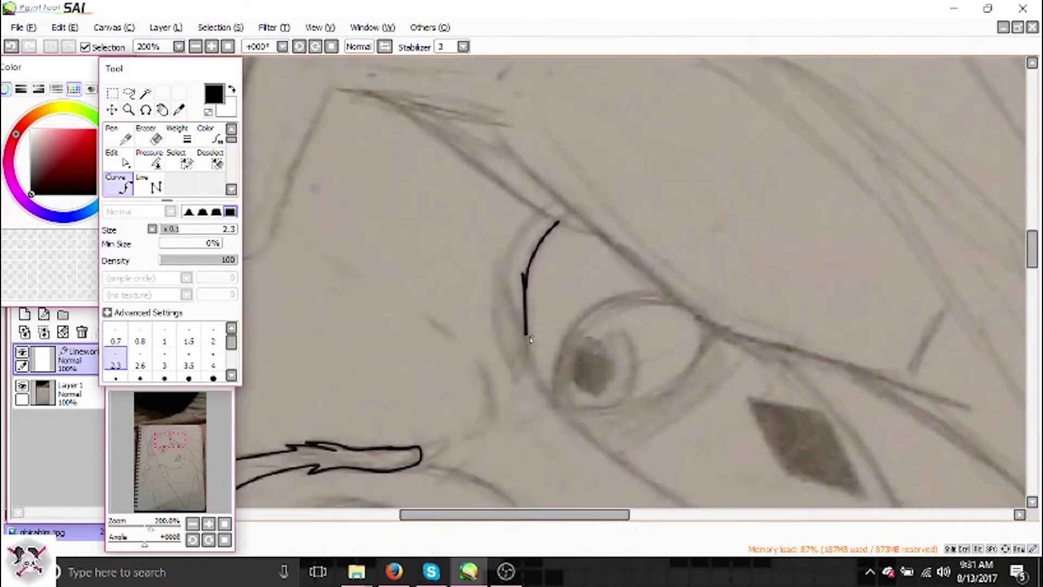
left_click(505, 264)
left_click(539, 215)
left_click(399, 104)
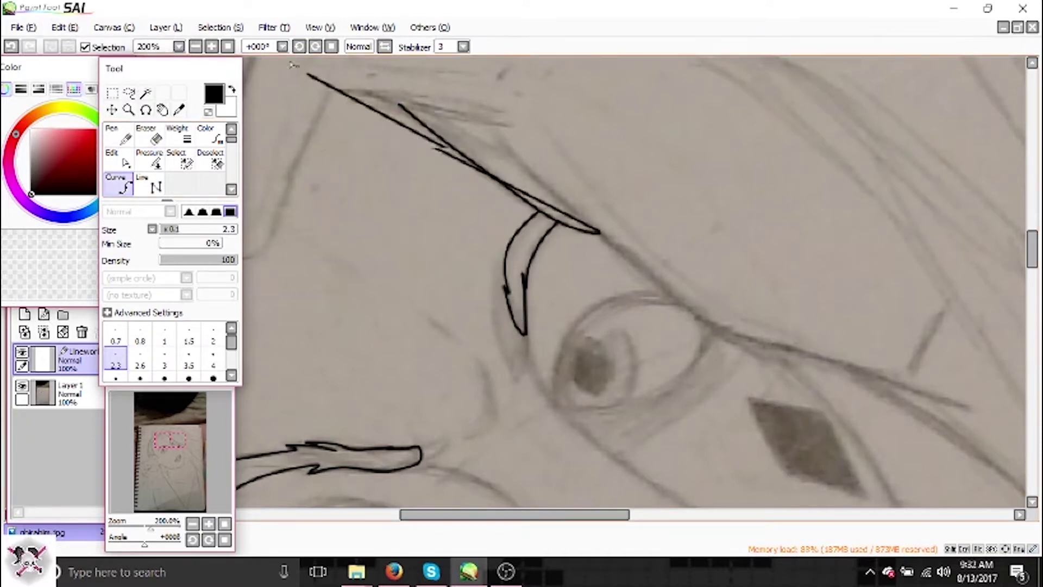
Trace the long curve from the second eye's outer corner down past the mouth, ending in a sharp tip.
scroll(602, 236, "down", 3)
scroll(602, 236, "up", 3)
left_click_drag(1031, 274, 1032, 283)
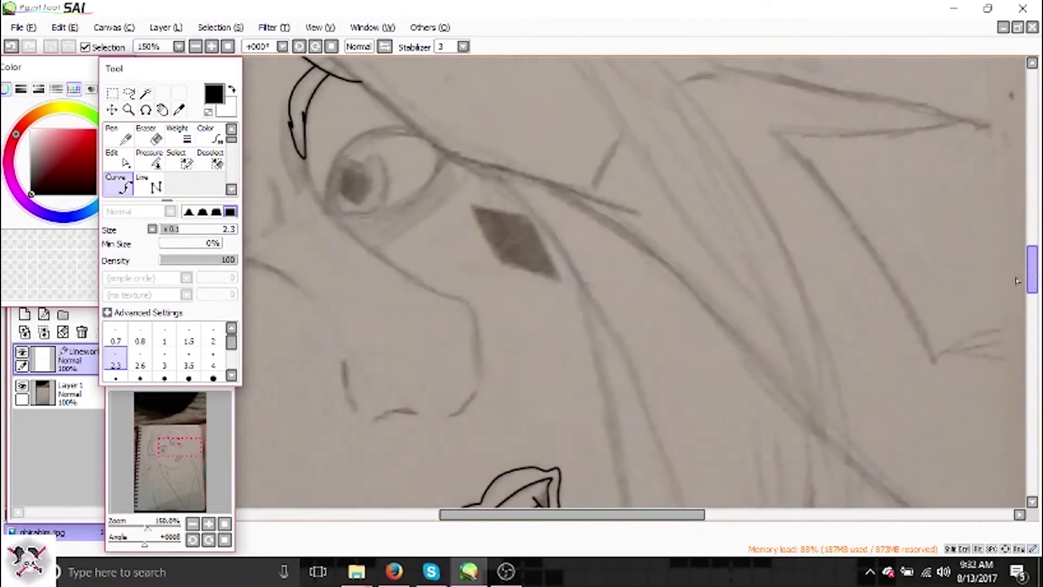
scroll(676, 343, "down", 3)
left_click(688, 340)
scroll(837, 340, "down", 3)
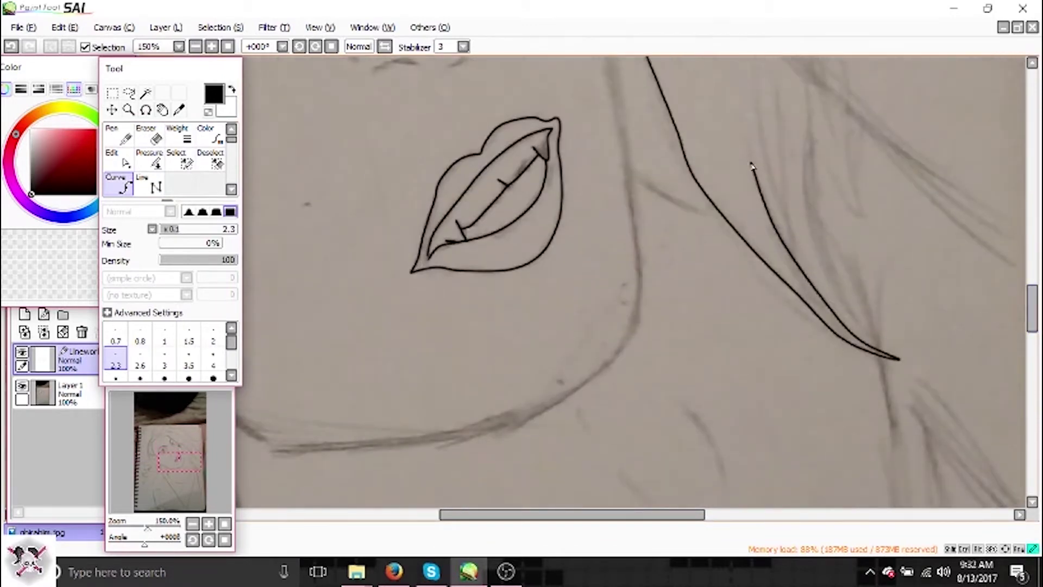
Draw the thin strands converging on the lower tip of the hair lock beside the mouth and thicken its lower edge.
scroll(744, 117, "up", 3)
left_click(800, 437)
key("Return")
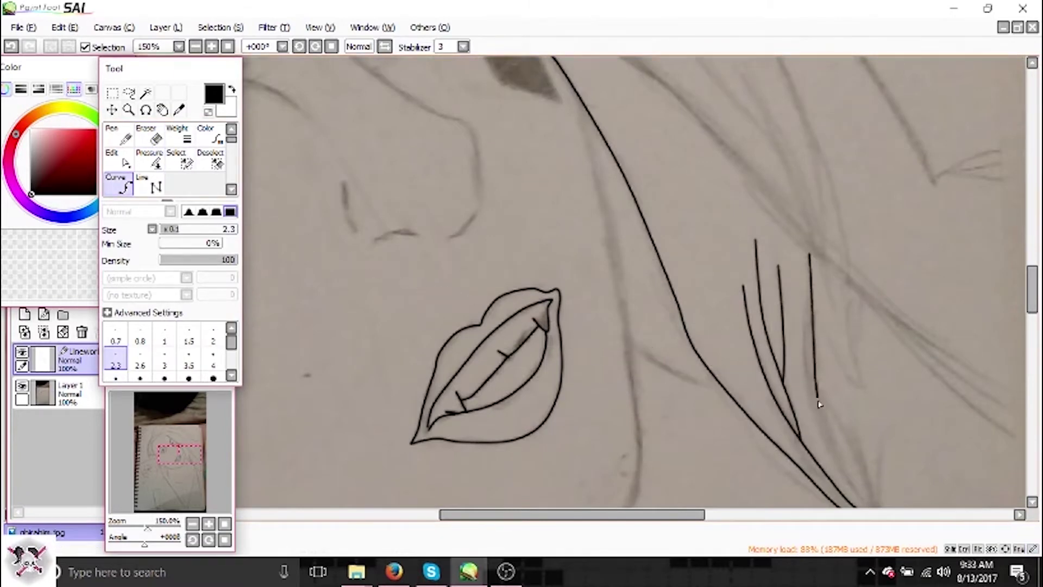
key("Return")
scroll(809, 248, "down", 2)
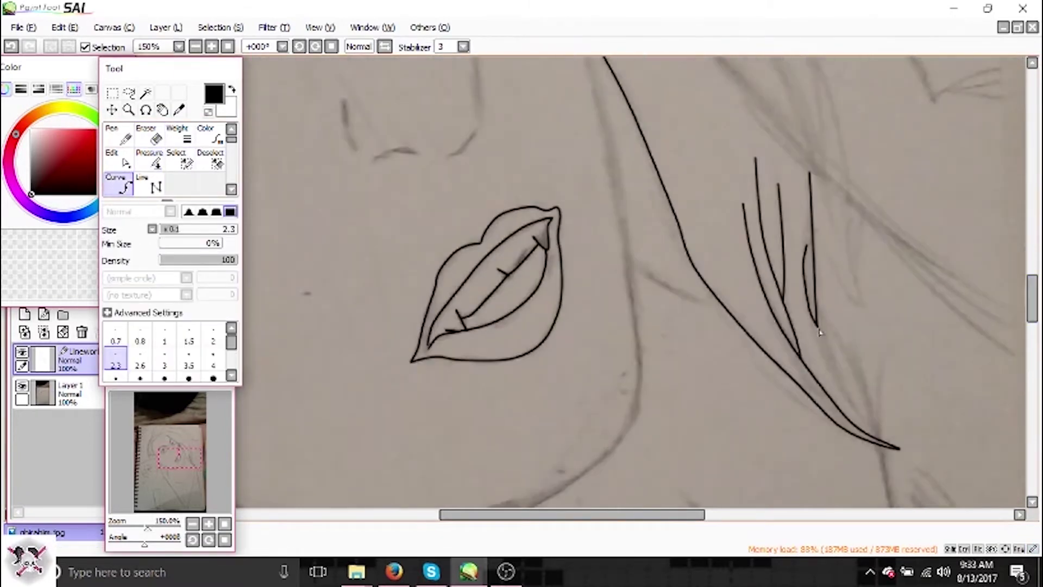
left_click(887, 445)
left_click(716, 297)
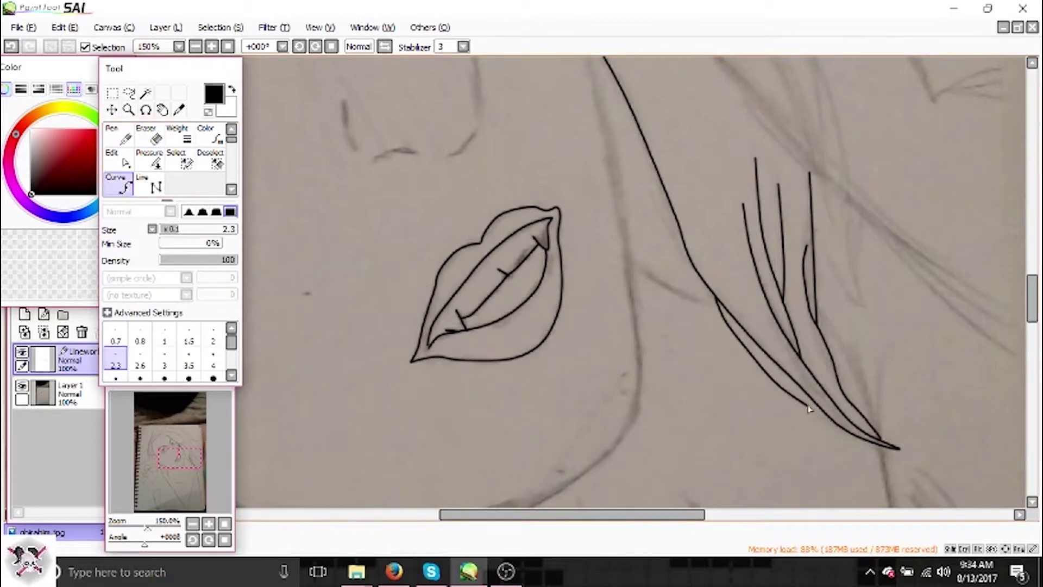
Add a short forked tip of hair beside the strands at the lower end of the lock.
scroll(827, 384, "right", 3)
scroll(659, 349, "up", 2)
left_click(654, 343)
left_click(648, 397)
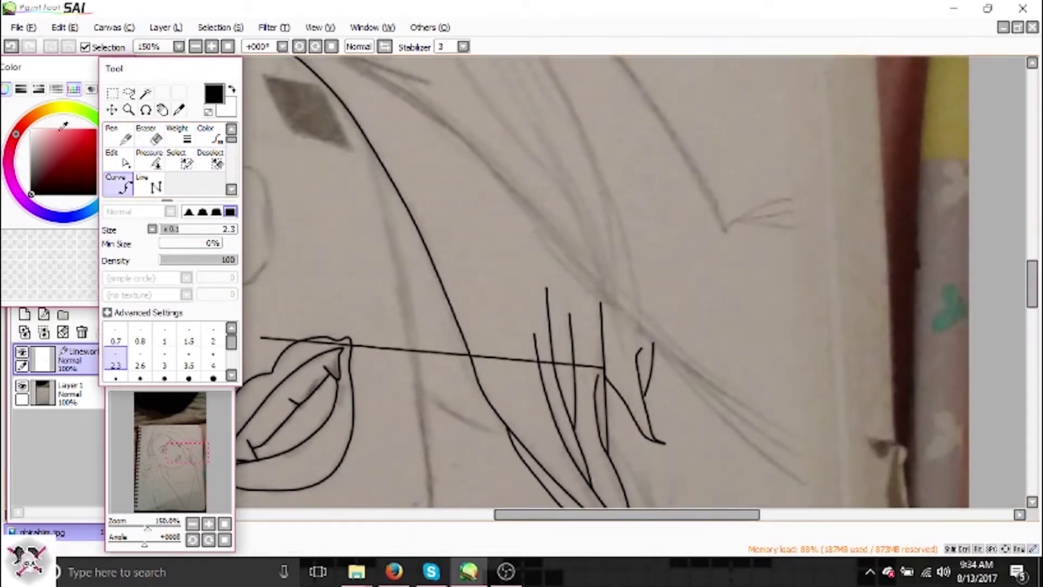
Trace the inner edge of the hair lock from the fingers over the hand and down beside the diamond mark.
scroll(326, 326, "up", 5)
scroll(380, 272, "left", 5)
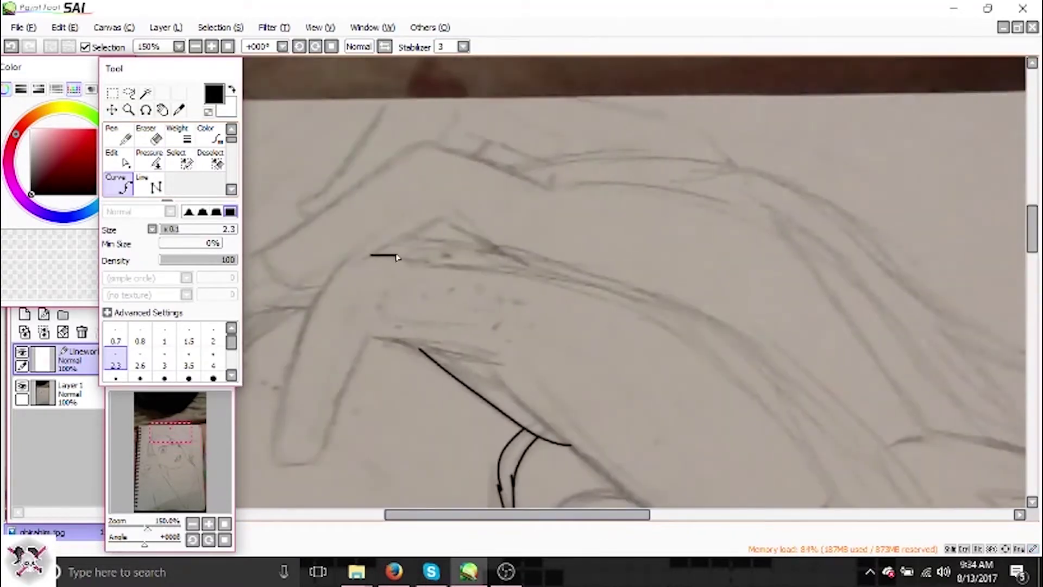
left_click(641, 309)
left_click(757, 424)
scroll(598, 326, "down", 3)
scroll(598, 327, "right", 3)
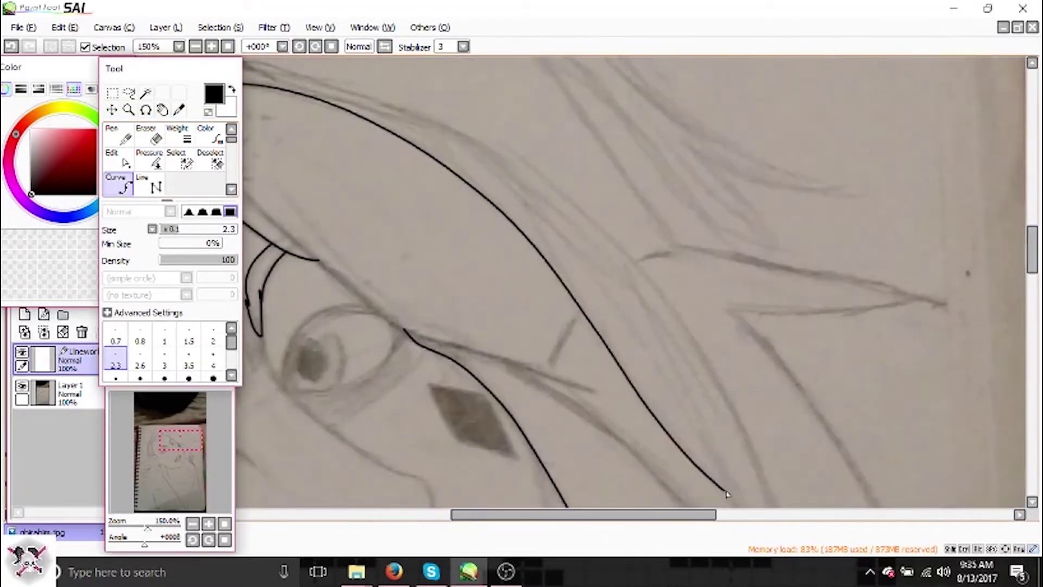
Trace the upper edge of the hair lock from the fingers with a second strand running alongside it.
scroll(363, 184, "up", 3)
scroll(363, 184, "left", 3)
left_click(401, 180)
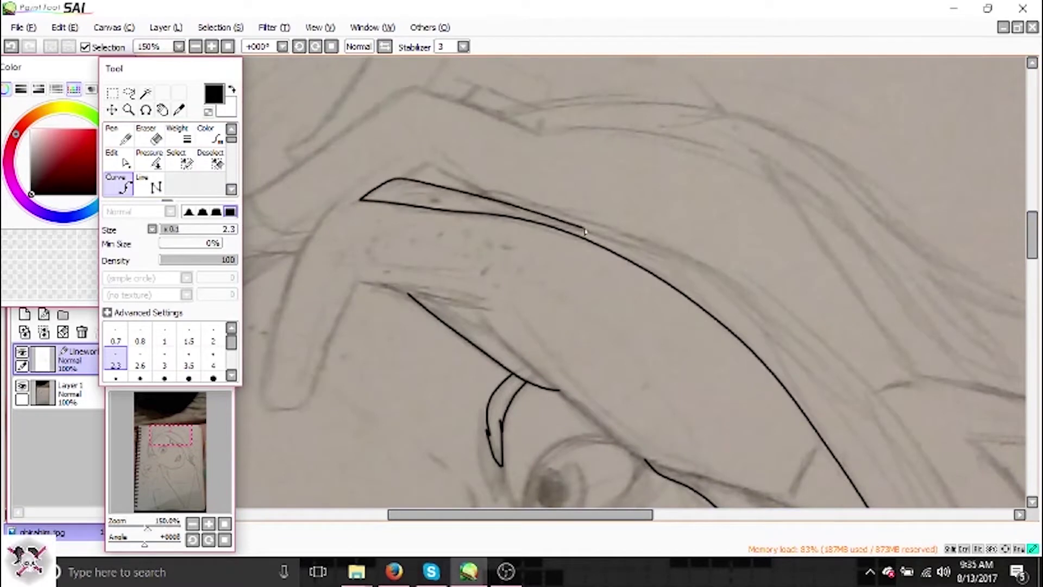
double_click(685, 276)
left_click(478, 191)
left_click(732, 269)
double_click(847, 382)
Continue the lock's outer edge down toward the lower strands and add a wavy strand inside it.
scroll(543, 326, "right", 3)
left_click(433, 265)
left_click(664, 494)
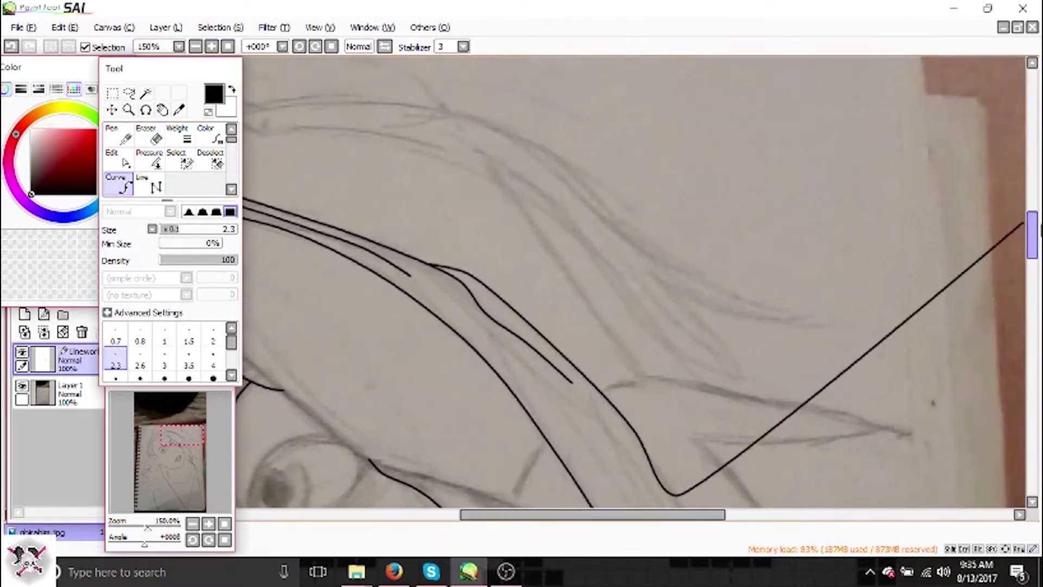
scroll(731, 250, "down", 4)
scroll(1026, 263, "up", 2)
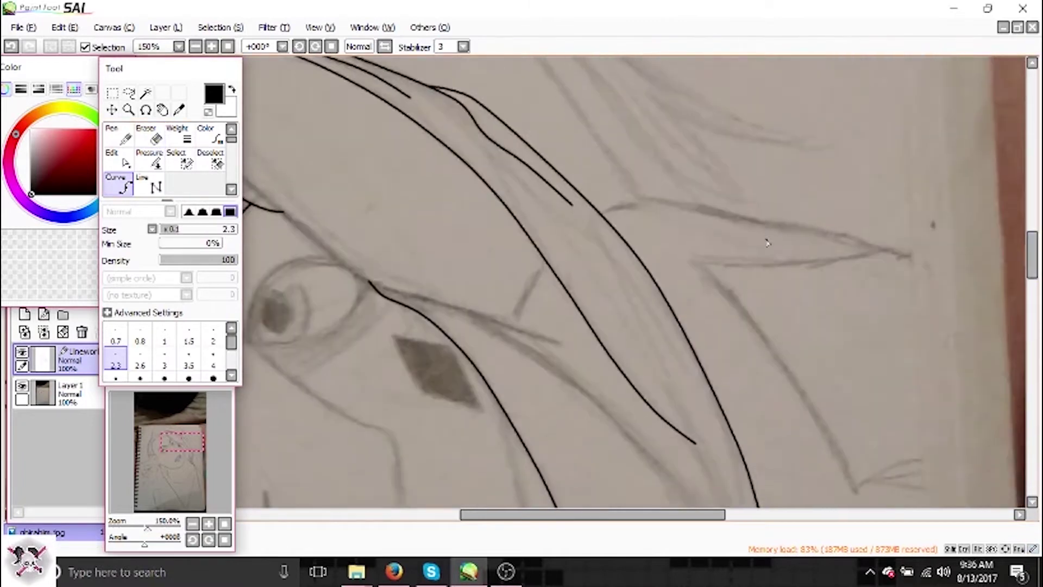
Fill the middle and lower part of the hair lock with inner strands between its two edges.
left_click(625, 323)
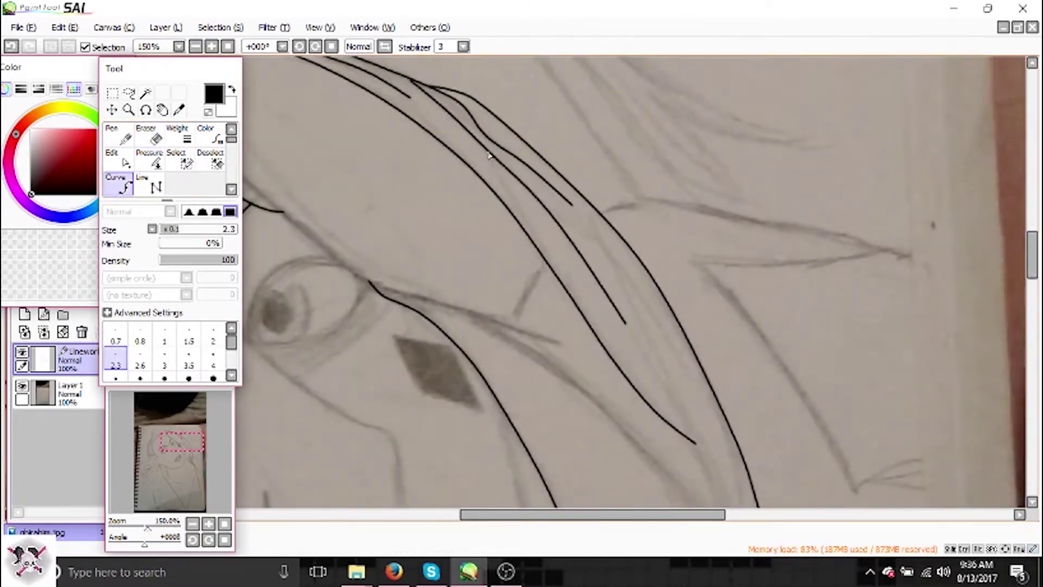
left_click(592, 221)
left_click(677, 400)
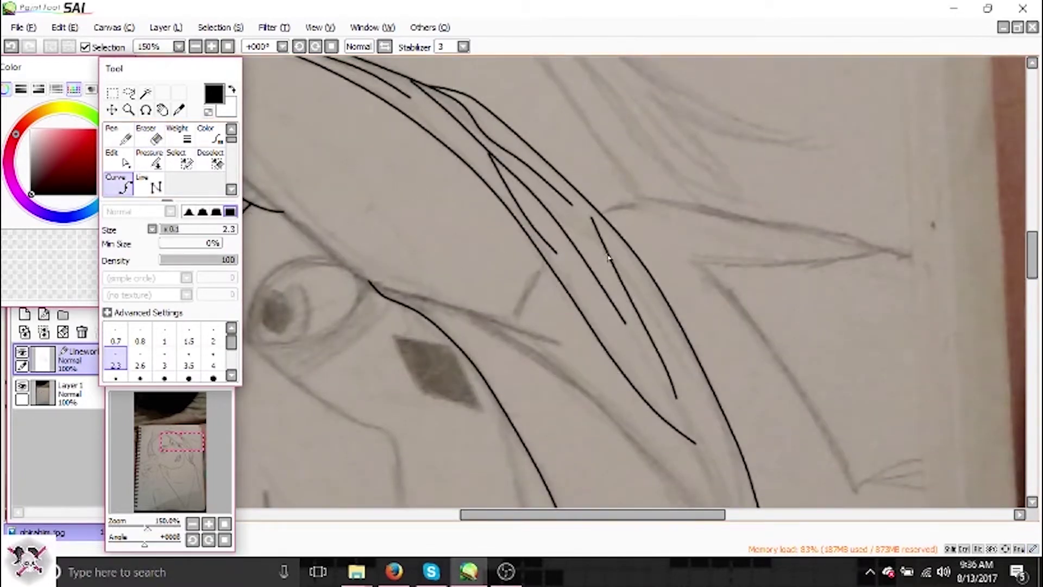
scroll(685, 305, "down", 2)
left_click(750, 486)
left_click(733, 307)
left_click(700, 308)
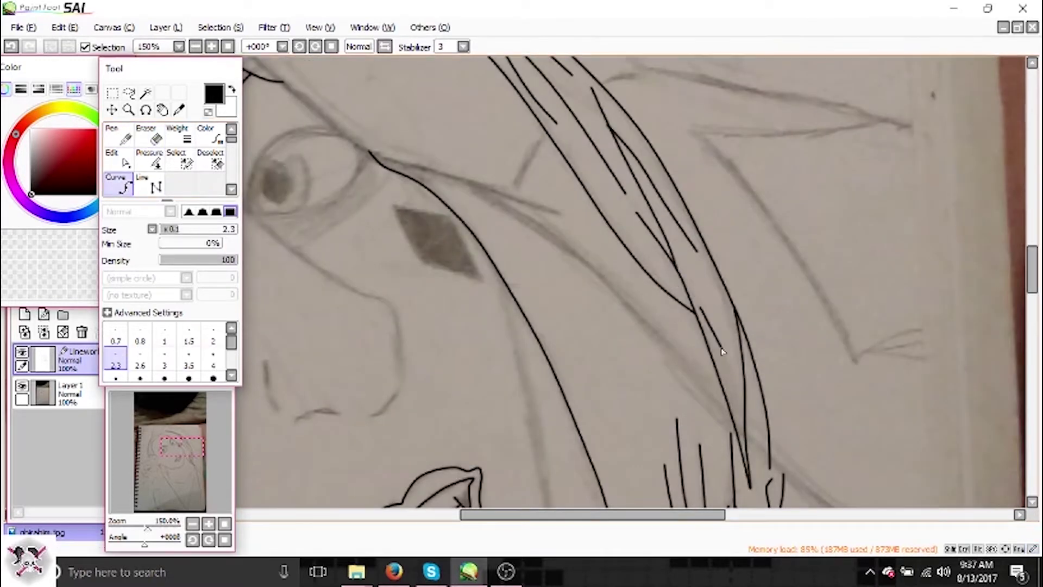
Trace the lower edge of the upper hair section behind the hand, with a short strand along its start.
key("e")
left_click(196, 47)
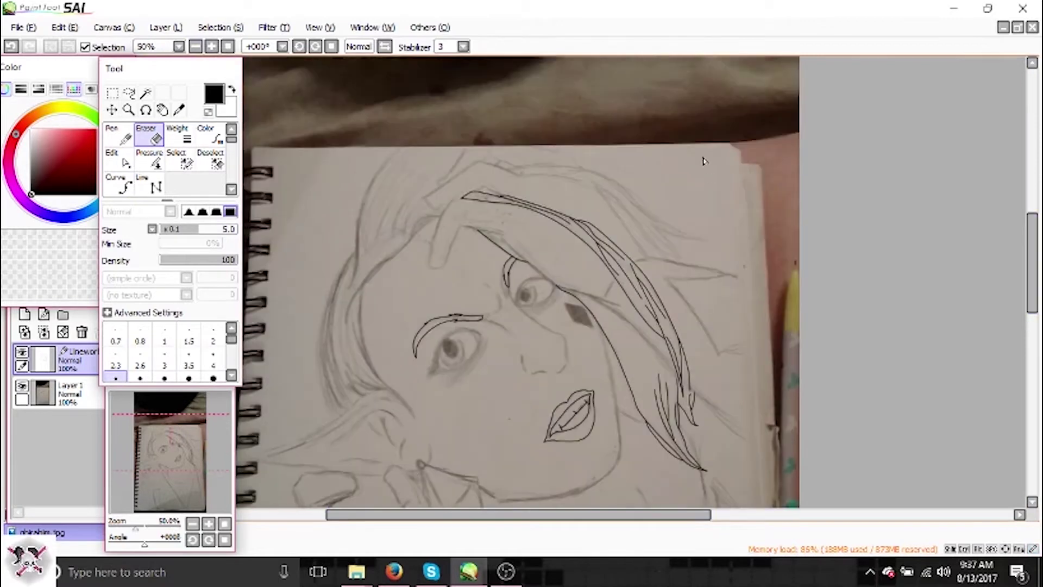
scroll(608, 531, "up", 5)
left_click_drag(459, 517, 492, 517)
key("c")
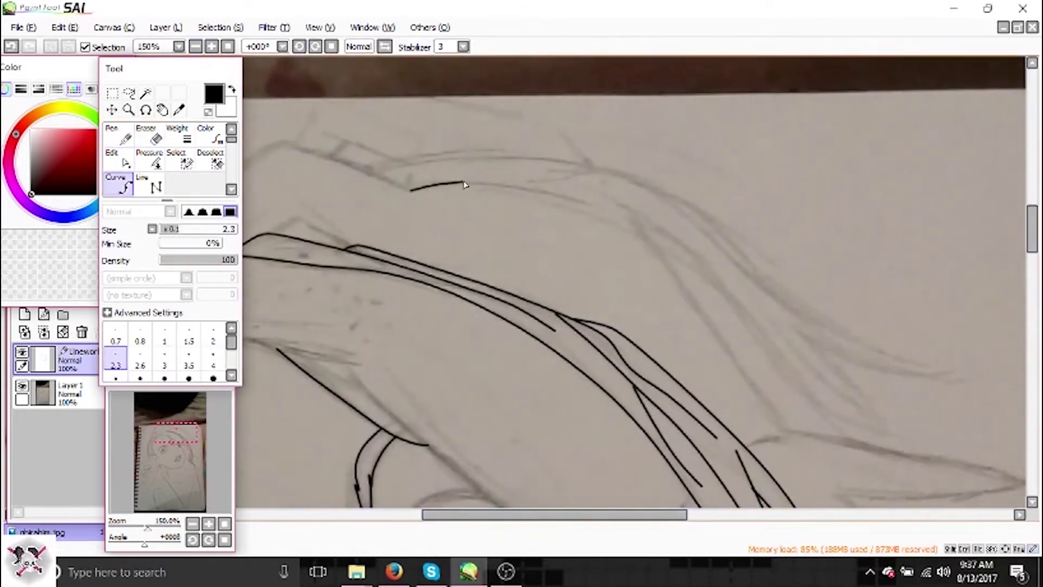
left_click(592, 205)
left_click(568, 213)
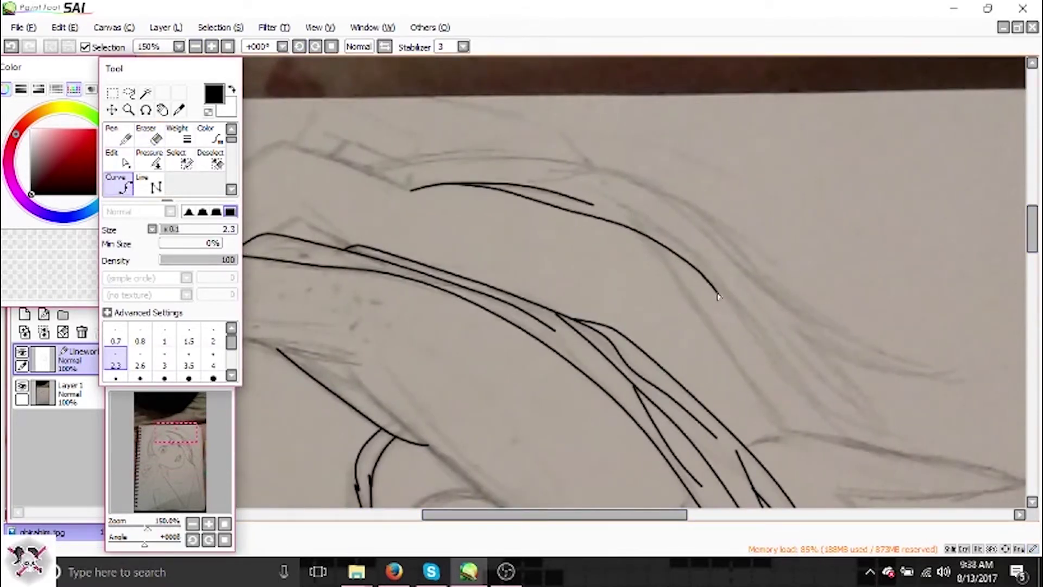
left_click(840, 435)
Add strands along the lower edge of the upper hair section, including its outward-flicking tip.
key("e")
key("c")
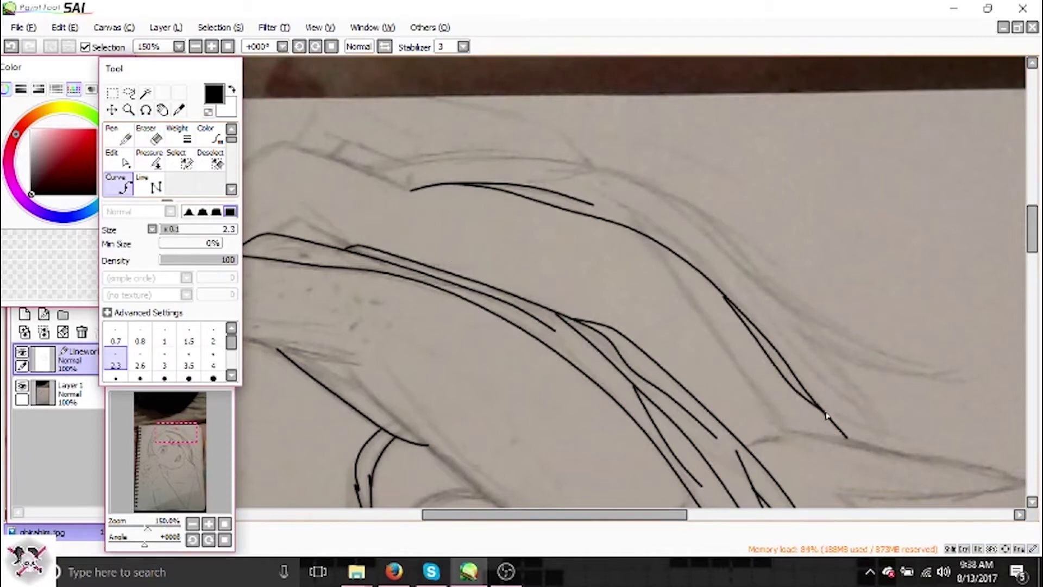
double_click(911, 437)
double_click(717, 266)
Trace the upper edge of the upper hair section from the fingers over its crest, with short strands at the crest.
left_click(367, 165)
left_click(531, 159)
left_click(625, 170)
left_click(687, 215)
key("Return")
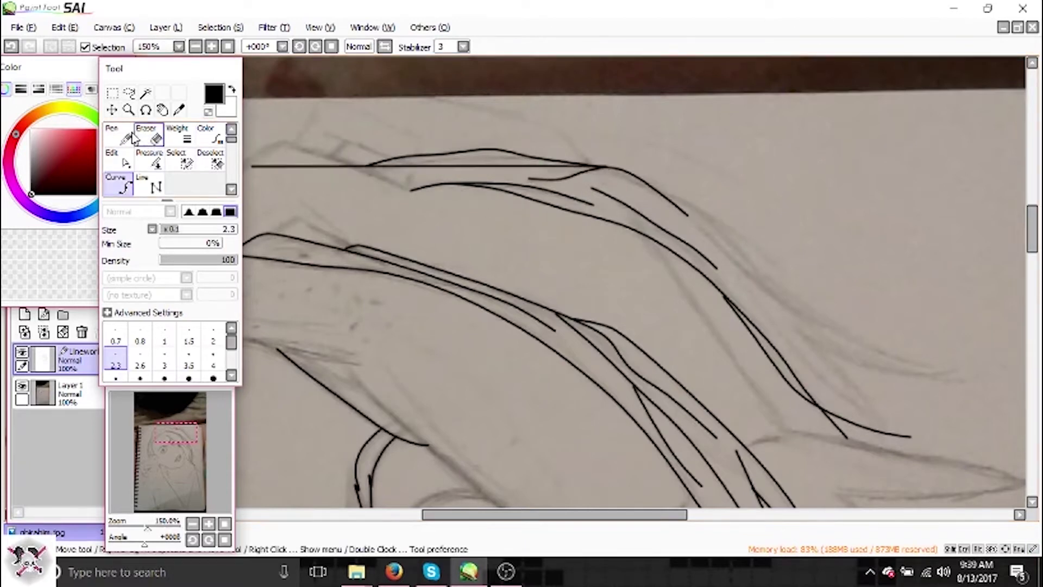
double_click(598, 168)
Draw the long windblown tip of the upper hair section and a smaller flyaway tip above it.
left_click(700, 225)
left_click(851, 341)
left_click(787, 324)
double_click(928, 379)
left_click(662, 192)
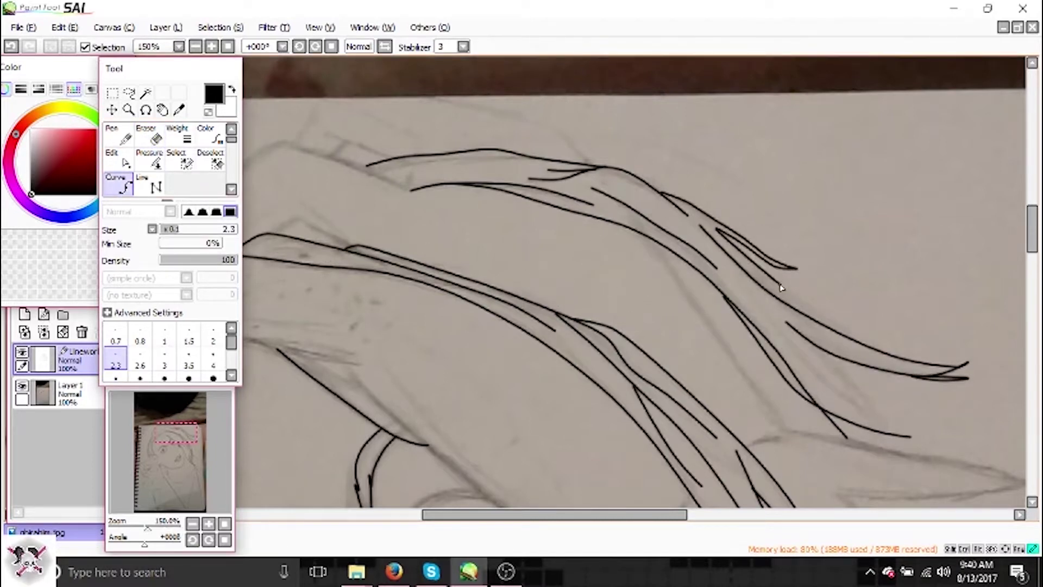
Draw the inner strands and the lower pointed tip that close the end of the upper hair section.
left_click(741, 281)
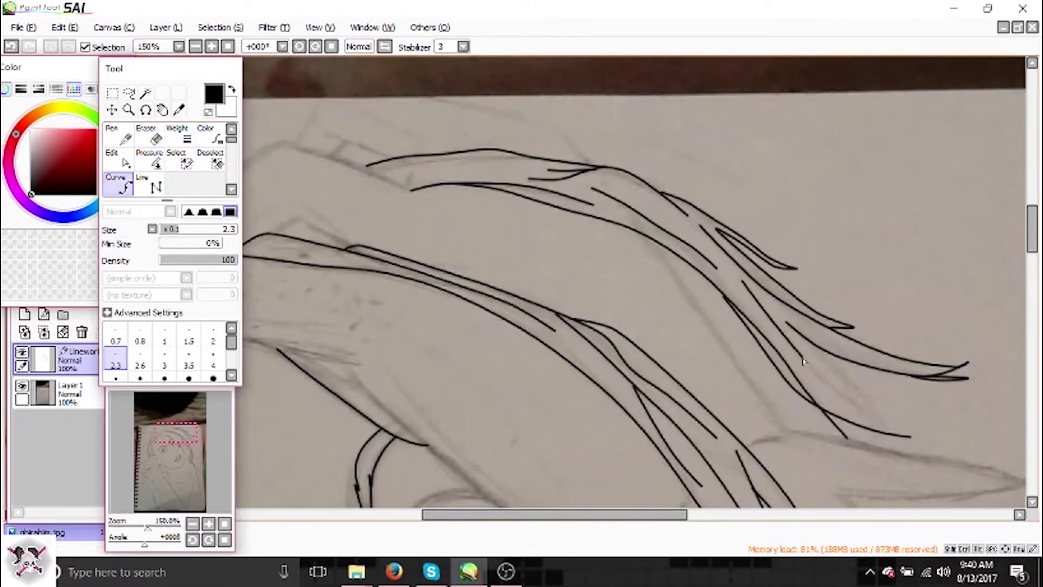
double_click(874, 427)
left_click(818, 349)
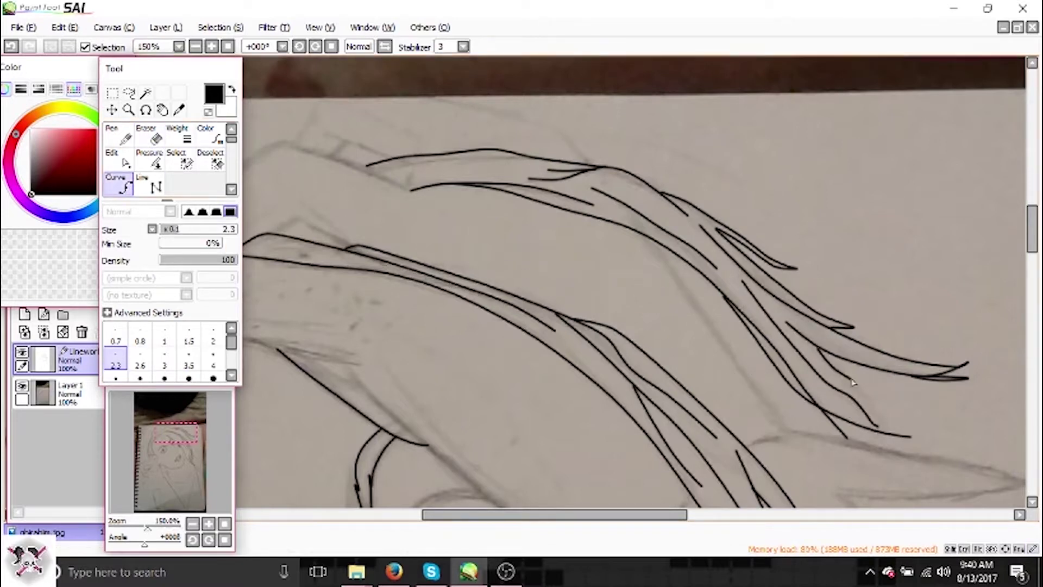
double_click(911, 438)
Draw a loose flyaway hair wisp above the crest of the upper hair section.
key("e")
scroll(299, 110, "down", 2)
left_click(212, 47)
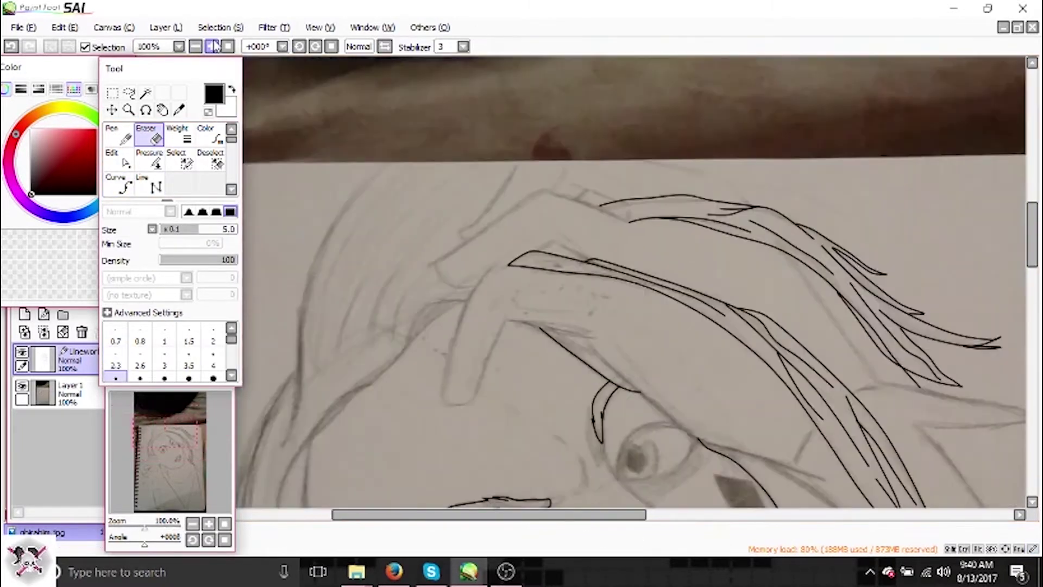
left_click(215, 47)
left_click_drag(587, 515, 641, 515)
key("c")
left_click(636, 137)
left_click(820, 190)
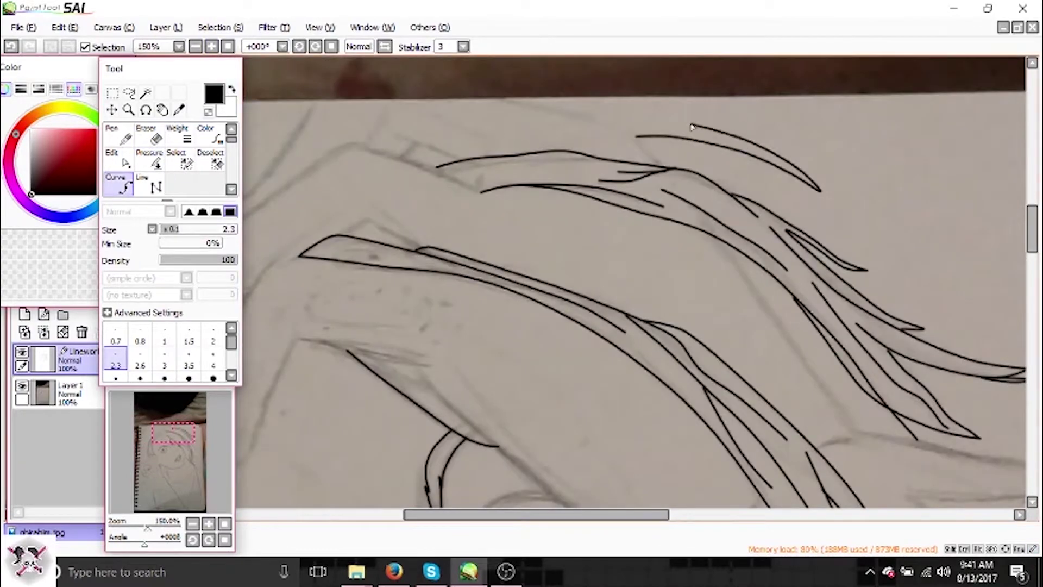
double_click(606, 120)
Trace the hairline from the finger across the forehead to the temple, adding a strand along its bend.
left_click_drag(536, 515, 446, 514)
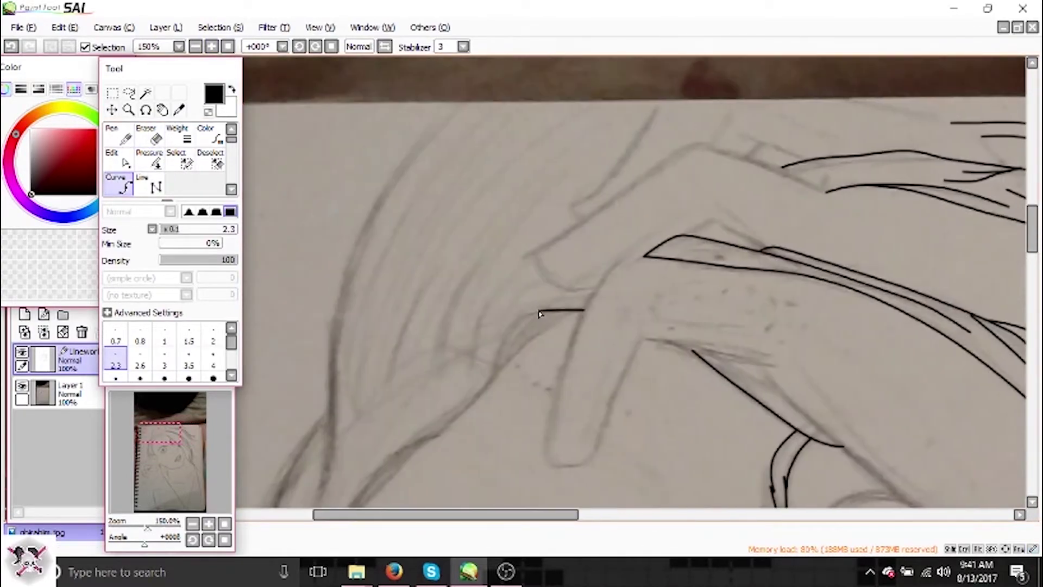
left_click(441, 434)
scroll(413, 402, "down", 4)
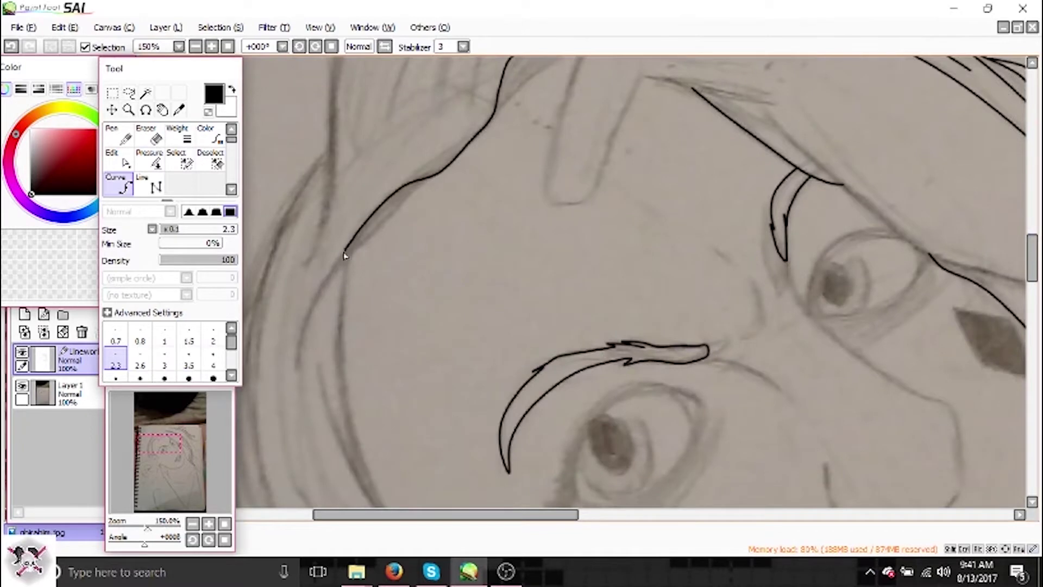
left_click(297, 368)
key("Return")
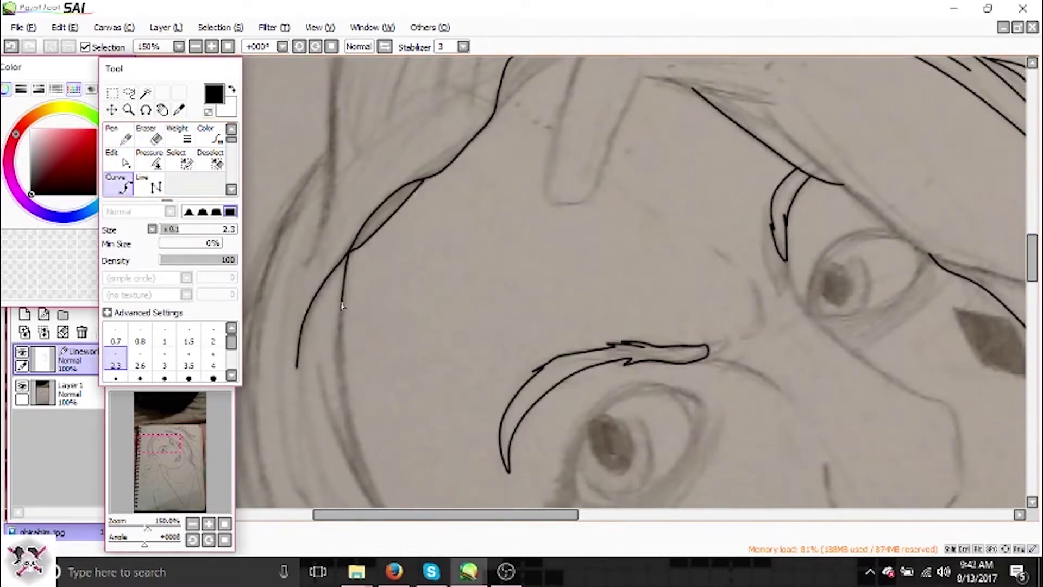
Trace the hair edge along the side of the face down to a pointed tip below the eye, with adjoining strands.
left_click(349, 431)
scroll(349, 431, "down", 3)
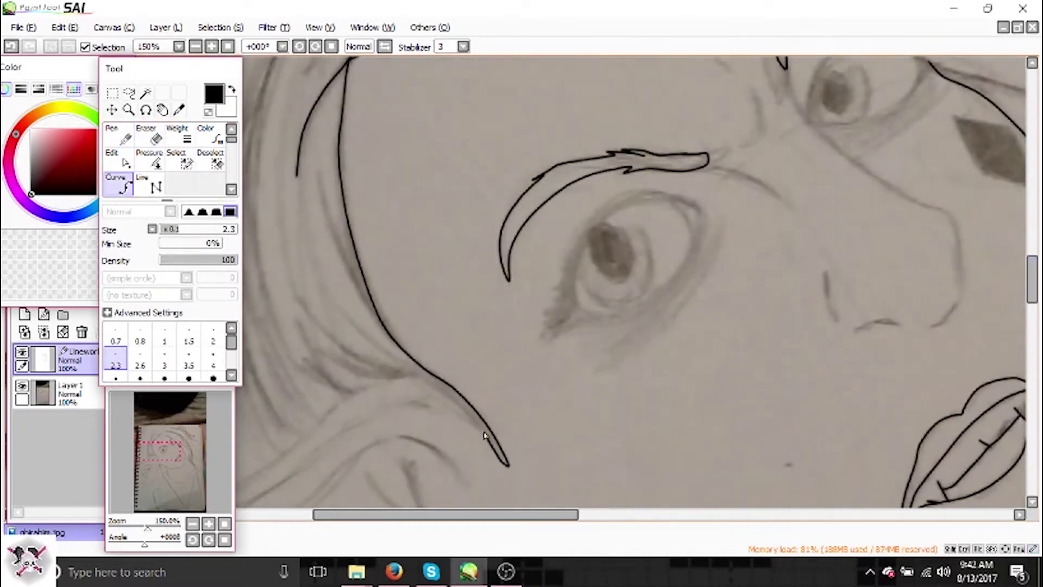
left_click(297, 296)
key("Return")
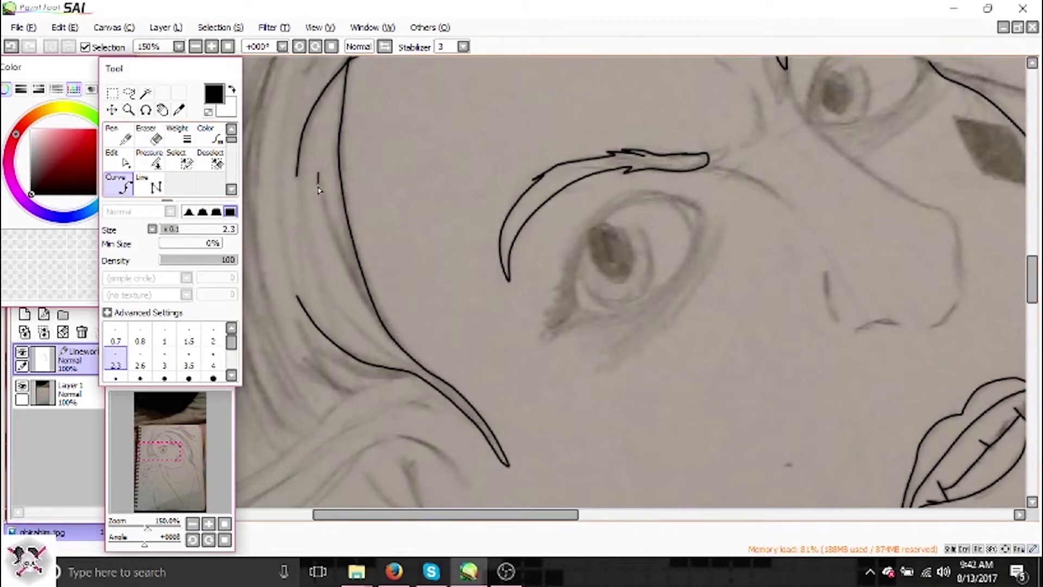
left_click_drag(300, 76, 406, 411)
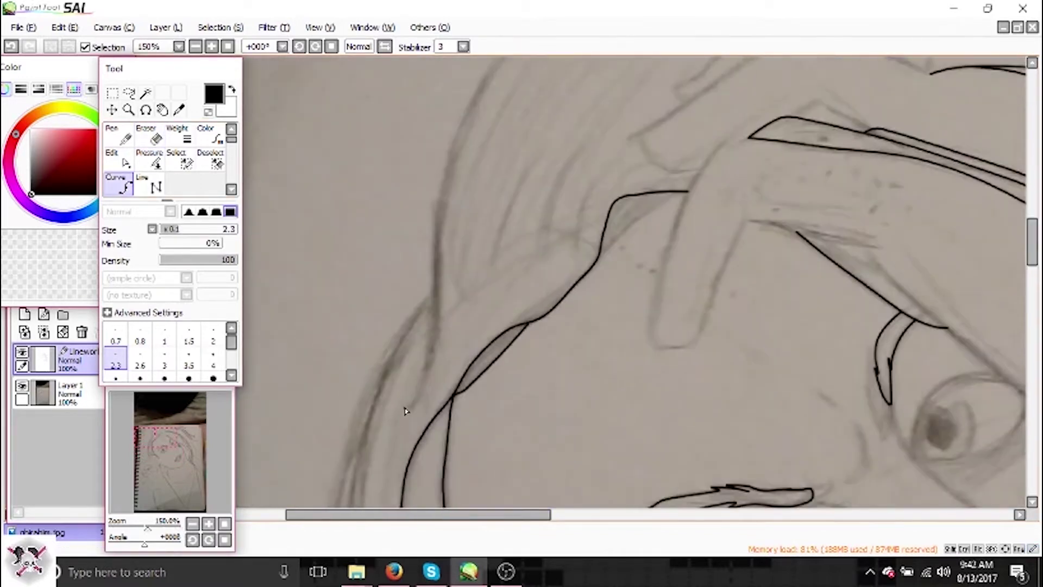
Trace the hair edge from beside the temple up toward the crown, undoing the last misplaced stroke.
scroll(438, 187, "up", 2)
left_click(574, 116)
left_click(65, 27)
left_click(92, 45)
scroll(443, 94, "down", 3)
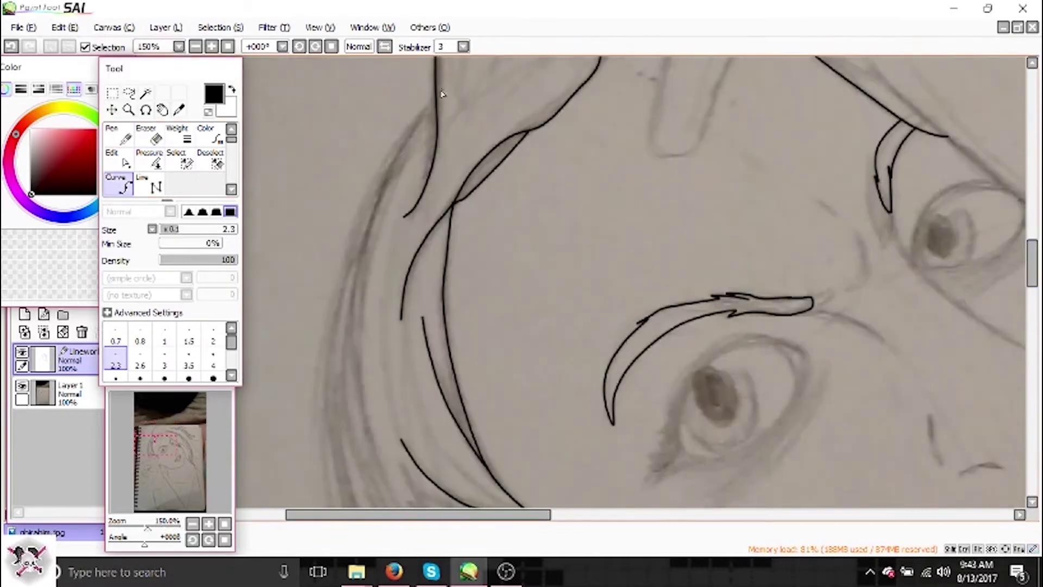
Trace the outermost edge of the hair down the side of the head to the raised sleeve line below.
left_click(314, 435)
left_click_drag(1033, 264, 1032, 286)
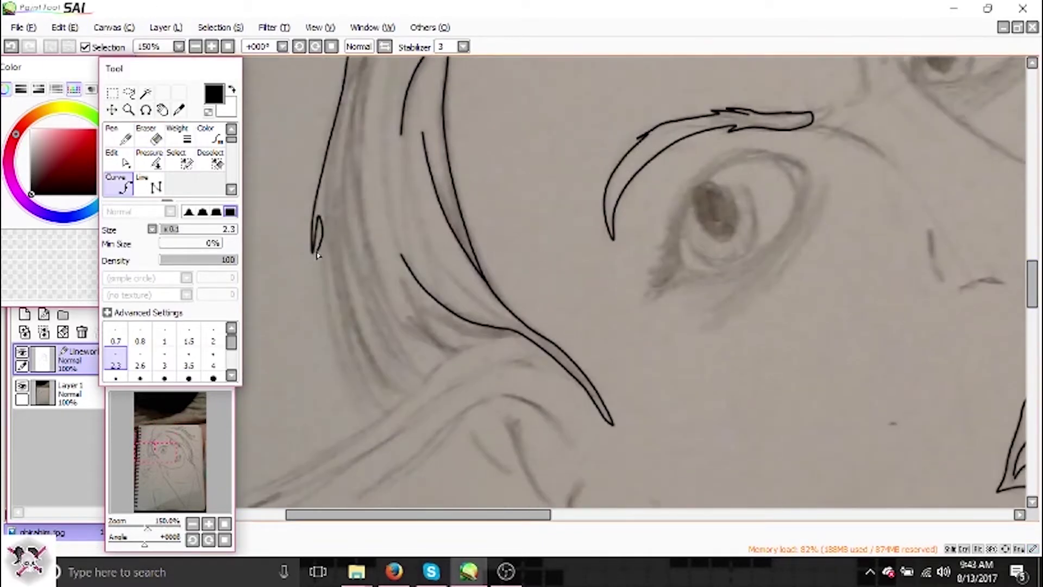
left_click(370, 424)
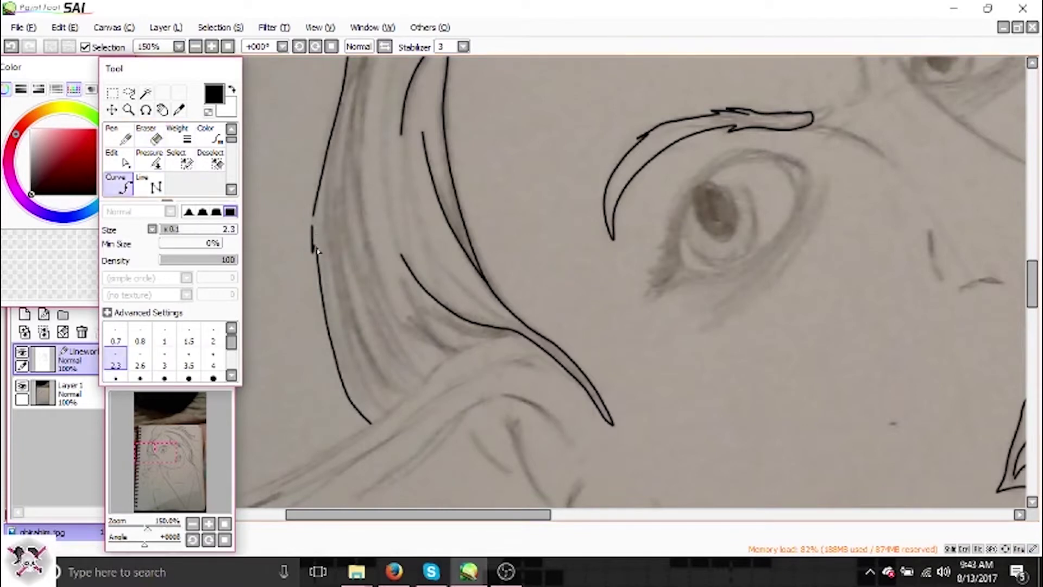
Switch the line colour to grey and draw fine inner strands through the hair beside the face.
scroll(320, 291, "down", 3)
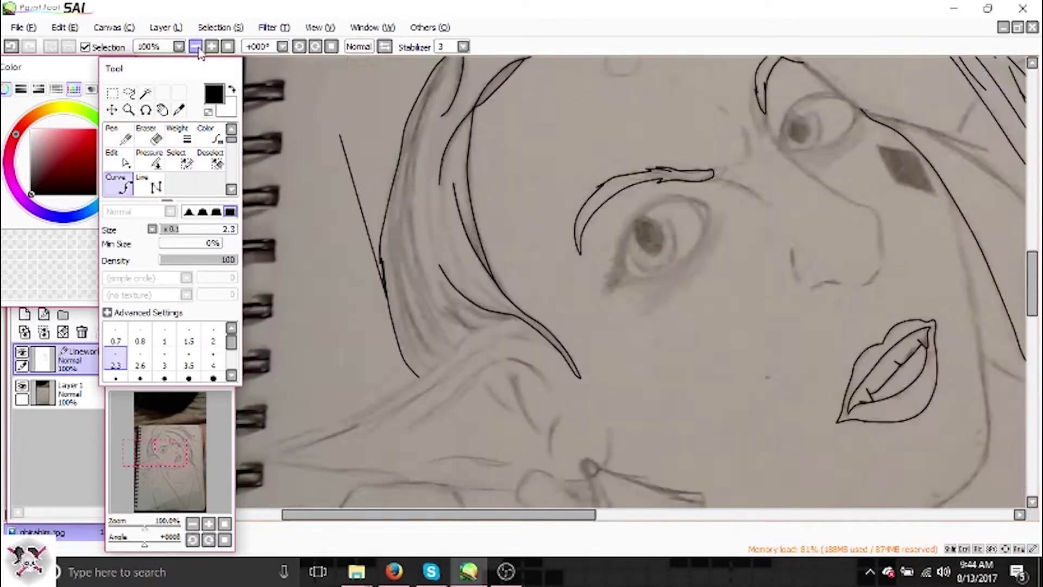
left_click(36, 148)
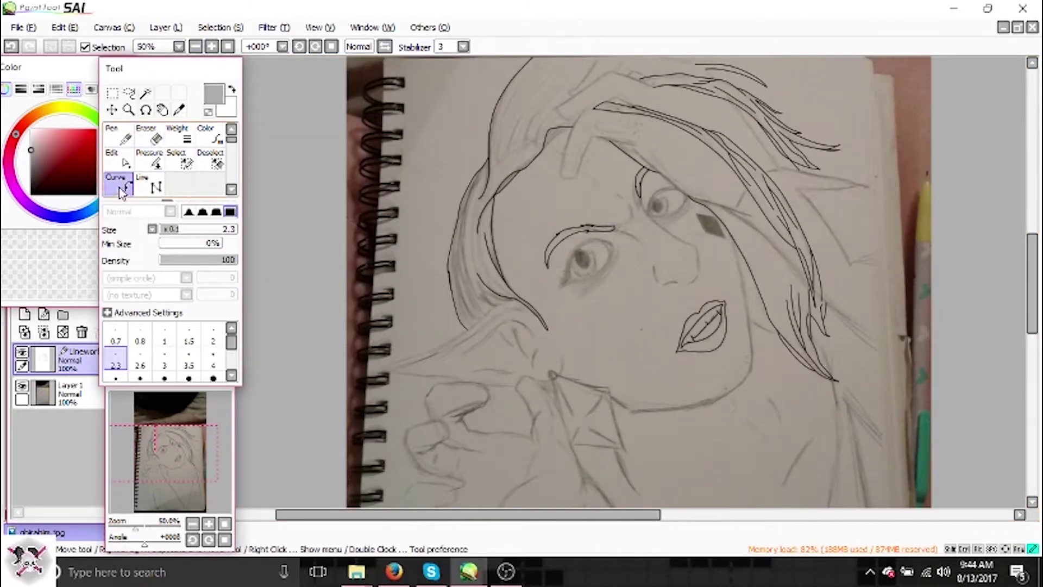
scroll(342, 174, "up", 3)
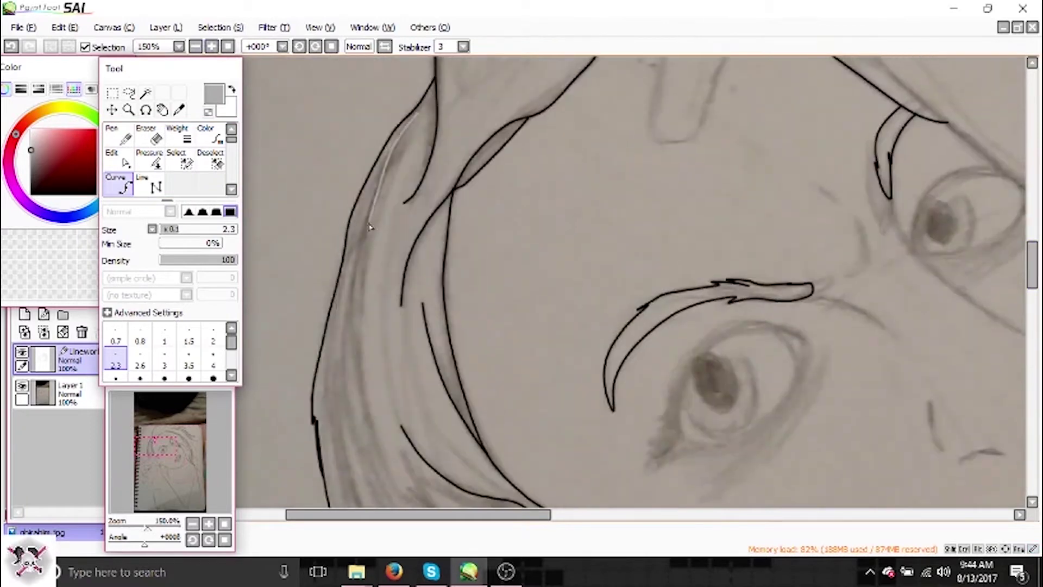
left_click_drag(342, 398, 340, 273)
left_click(405, 433)
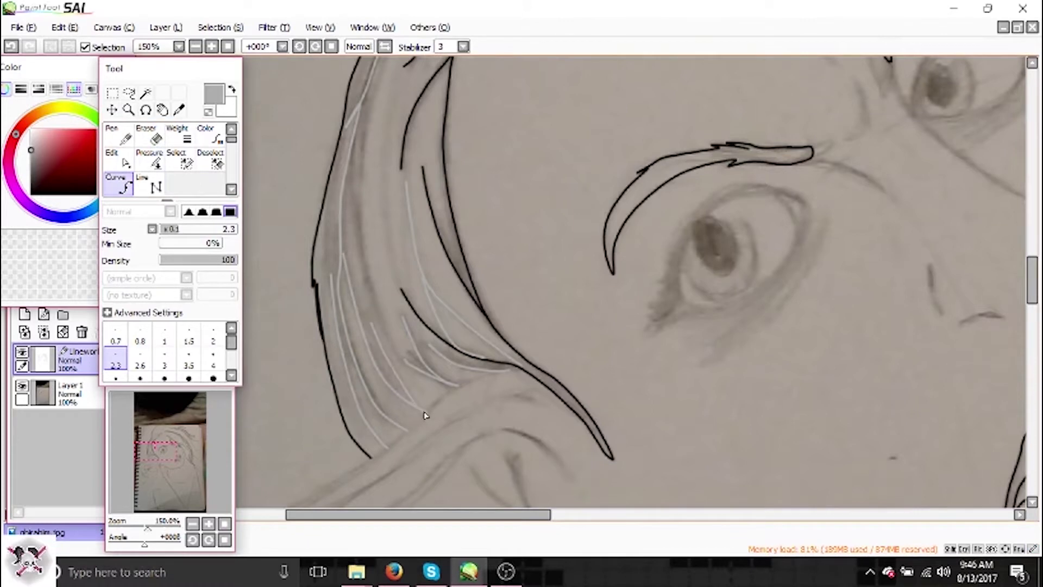
scroll(409, 143, "up", 3)
scroll(361, 380, "down", 4)
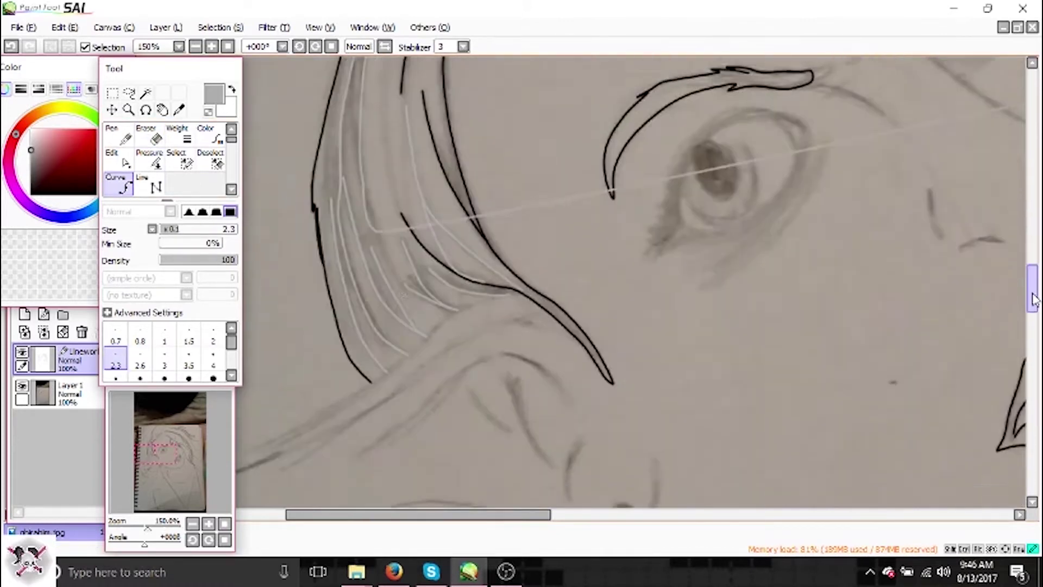
scroll(380, 369, "up", 5)
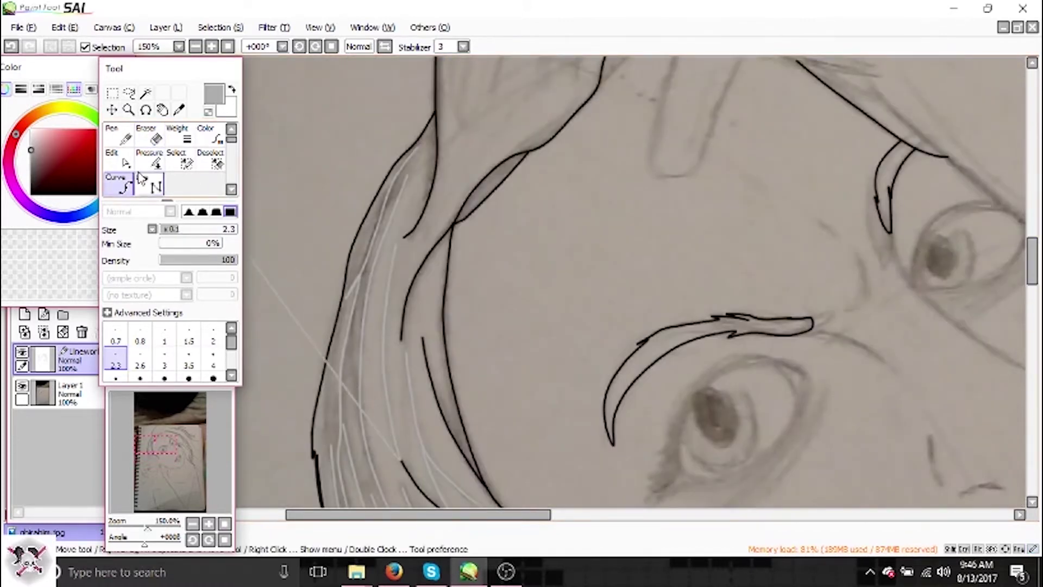
Draw curved grey inner strands through the crown hair between its outer edge and the raised fingers.
scroll(639, 213, "up", 6)
left_click(638, 260)
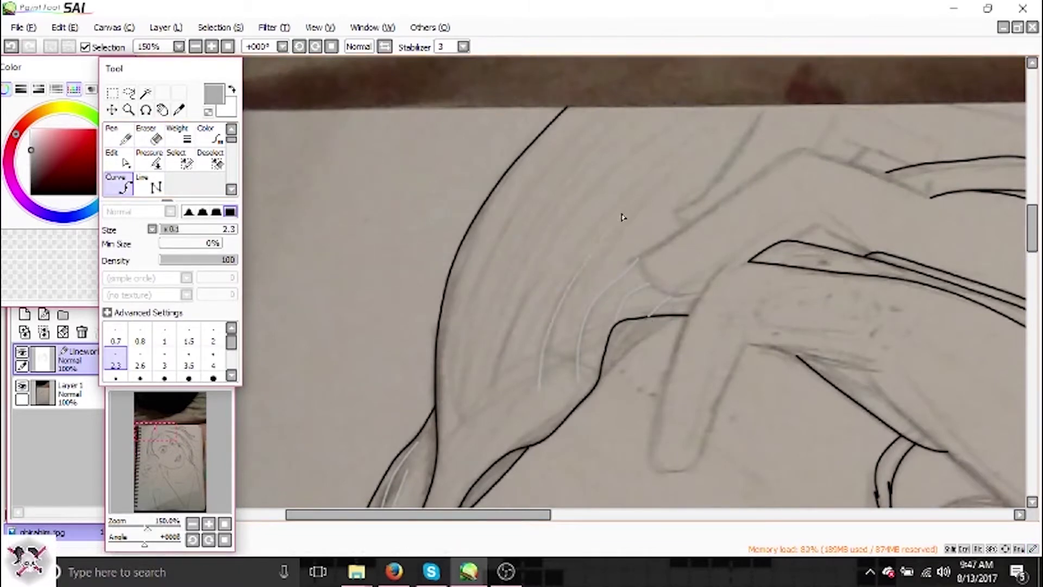
left_click(721, 144)
double_click(461, 419)
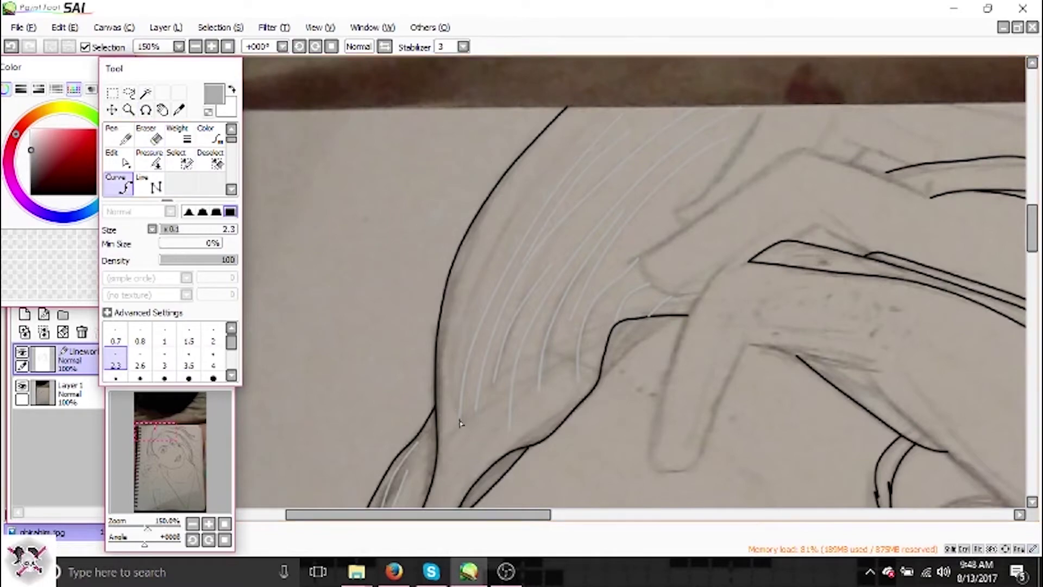
Return to black and trace the short lower edge of the hair fold beside the raised finger.
left_click(195, 47)
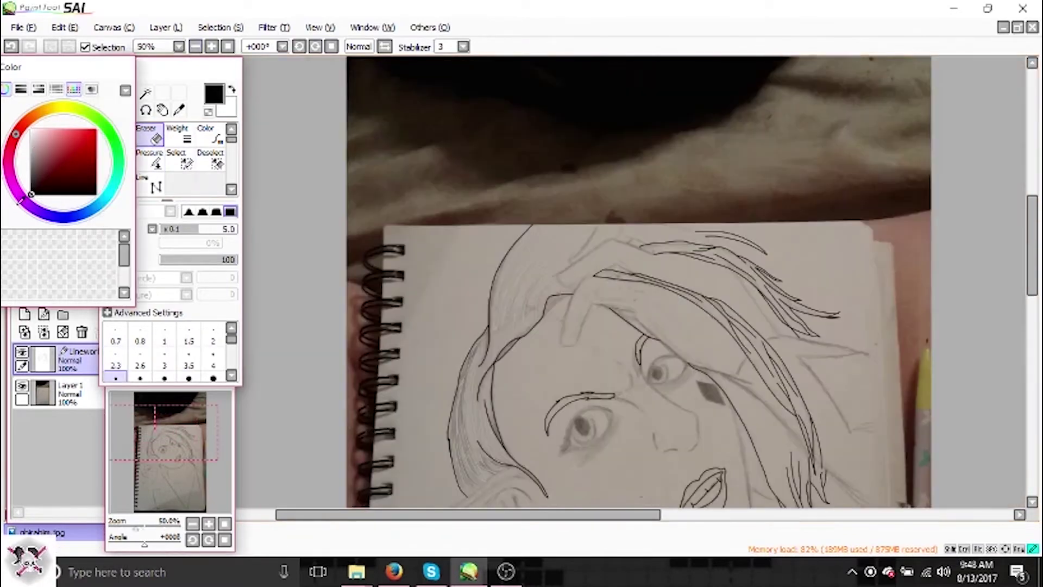
left_click(212, 47)
left_click(212, 47)
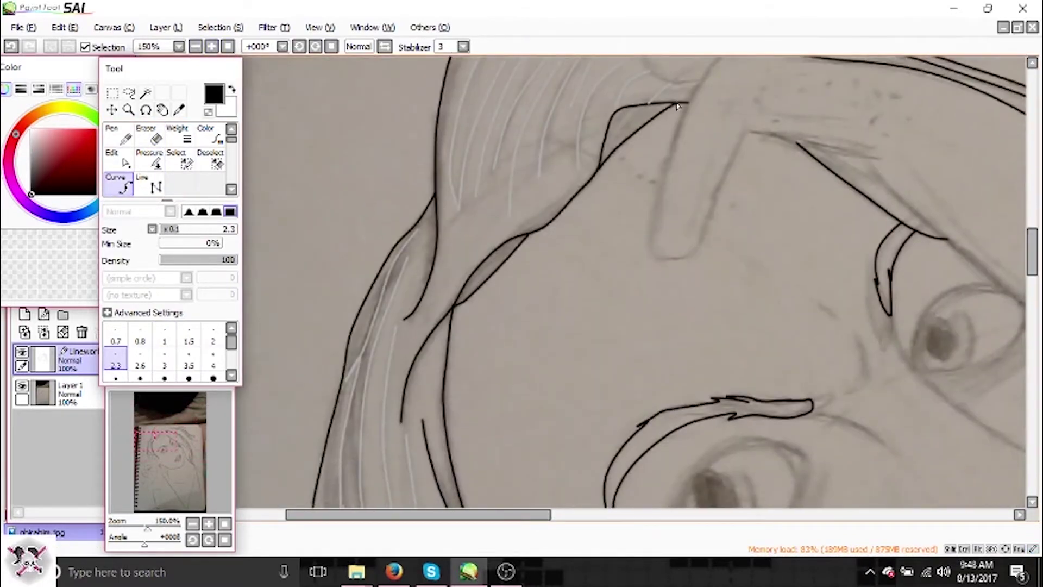
Set the line size to 4.5 and trace the bent finger and the hand's lower edge above the eye, with a short crease.
left_click(195, 48)
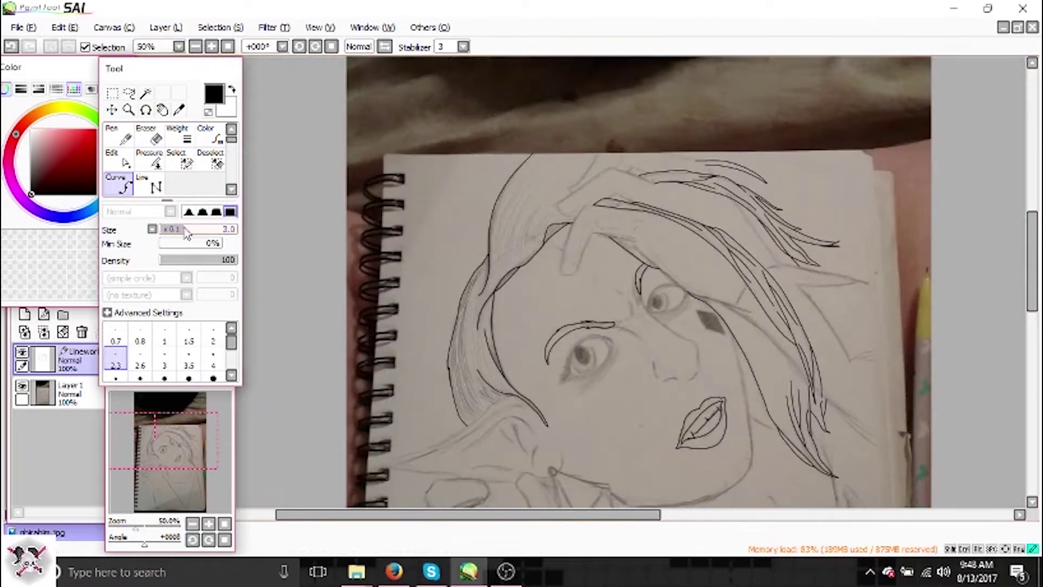
left_click_drag(181, 229, 199, 229)
scroll(413, 326, "up", 3)
left_click_drag(414, 514, 479, 515)
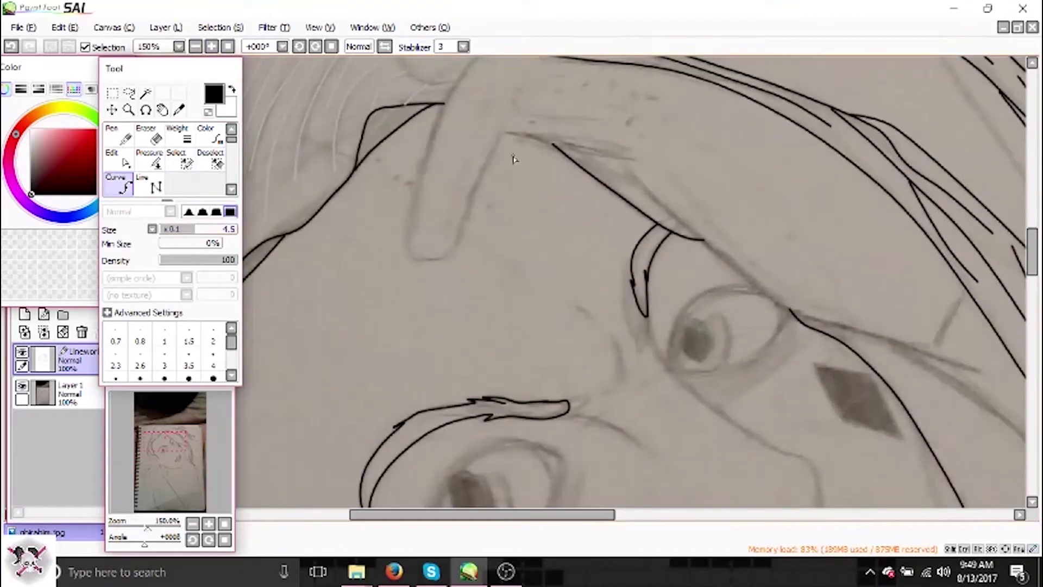
left_click_drag(601, 156, 504, 132)
mouse_move(440, 264)
left_mouse_down()
mouse_move(426, 158)
mouse_move(438, 117)
mouse_move(491, 215)
mouse_move(481, 213)
mouse_move(514, 212)
mouse_move(569, 522)
mouse_move(553, 298)
mouse_move(631, 358)
mouse_move(843, 422)
left_mouse_up()
scroll(438, 163, "up", 4)
scroll(489, 272, "right", 4)
scroll(489, 244, "down", 3)
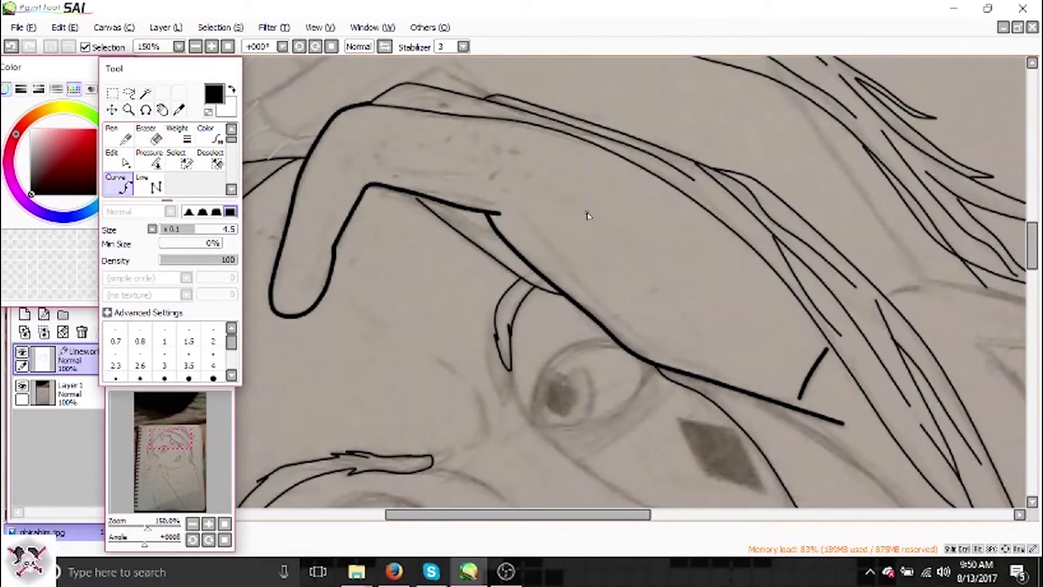
Trace the pointed shape beside the raised hand and the slanted edge descending from it.
scroll(826, 356, "right", 5)
mouse_move(589, 293)
left_mouse_down()
mouse_move(861, 340)
mouse_move(676, 348)
mouse_move(717, 396)
left_mouse_up()
scroll(717, 397, "down", 4)
left_click_drag(717, 141, 904, 318)
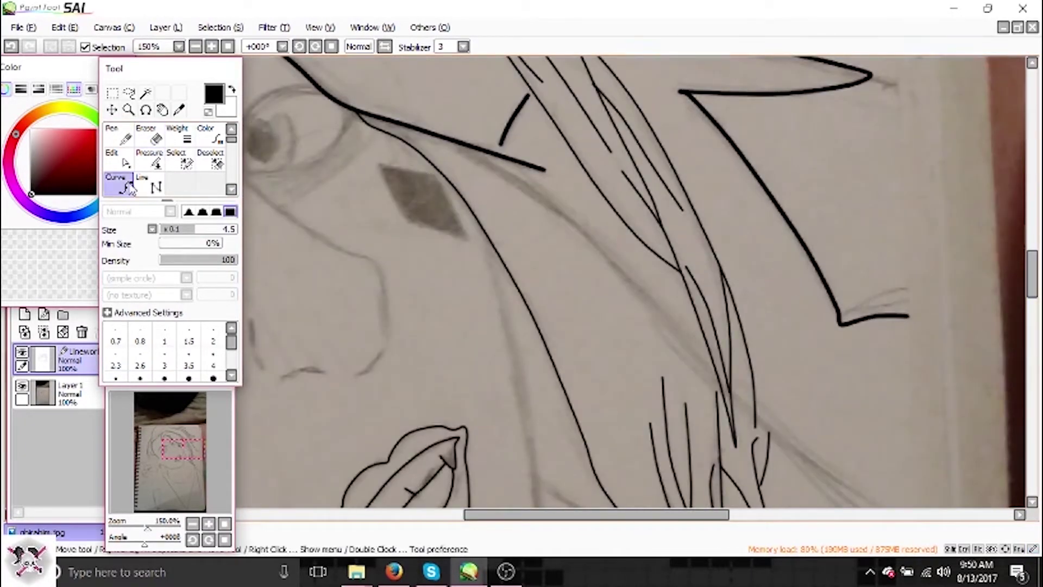
Trace the forearm edge from the raised hand across the hair strands, clearing the stray straight stroke.
mouse_move(429, 139)
left_mouse_down()
mouse_move(620, 266)
mouse_move(756, 421)
left_mouse_up()
scroll(755, 421, "down", 3)
left_click_drag(756, 258, 943, 430)
scroll(943, 430, "down", 3)
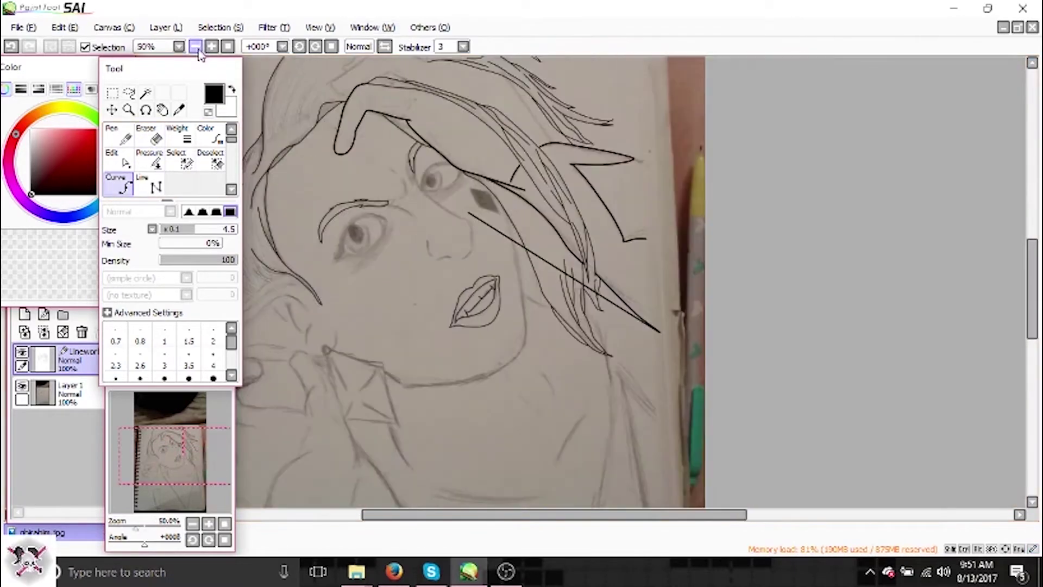
scroll(898, 258, "up", 3)
left_click(65, 27)
left_click(156, 137)
left_click(115, 184)
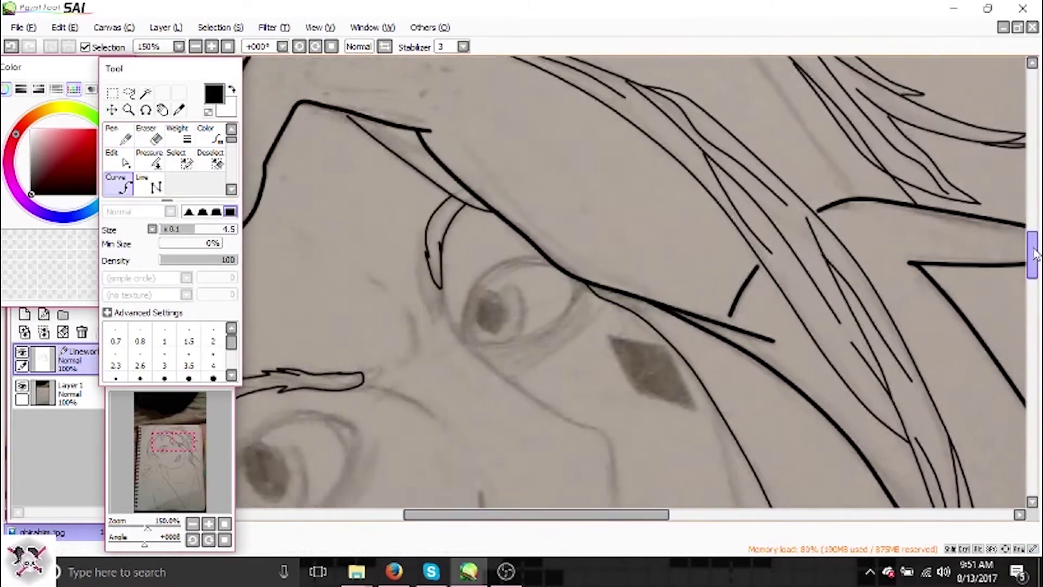
Trace the small knuckle bump, the second raised finger from its tip to the hair, and the short marks above it.
left_click_drag(336, 228, 492, 475)
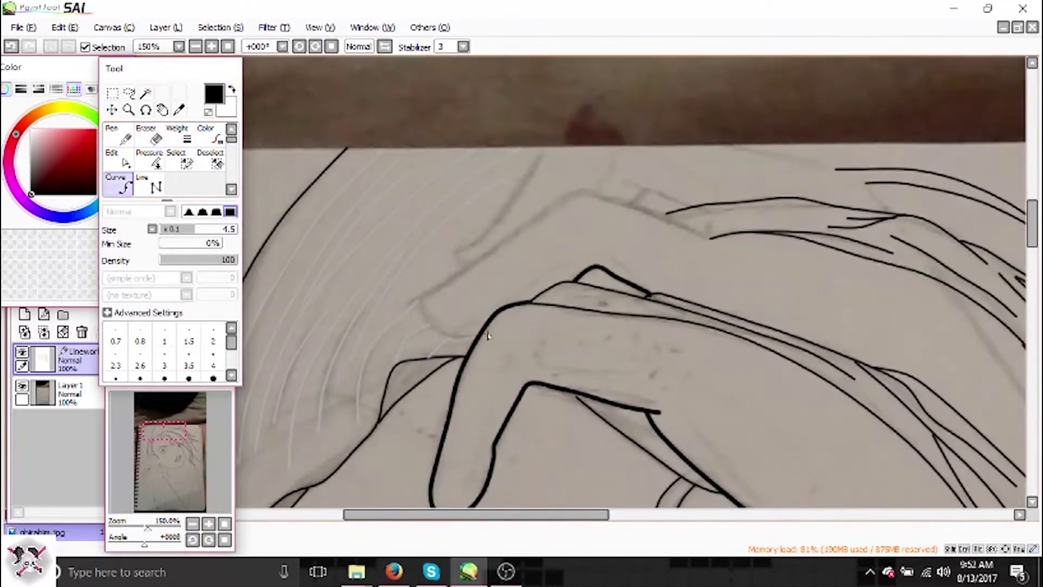
left_click(584, 190)
left_click(712, 239)
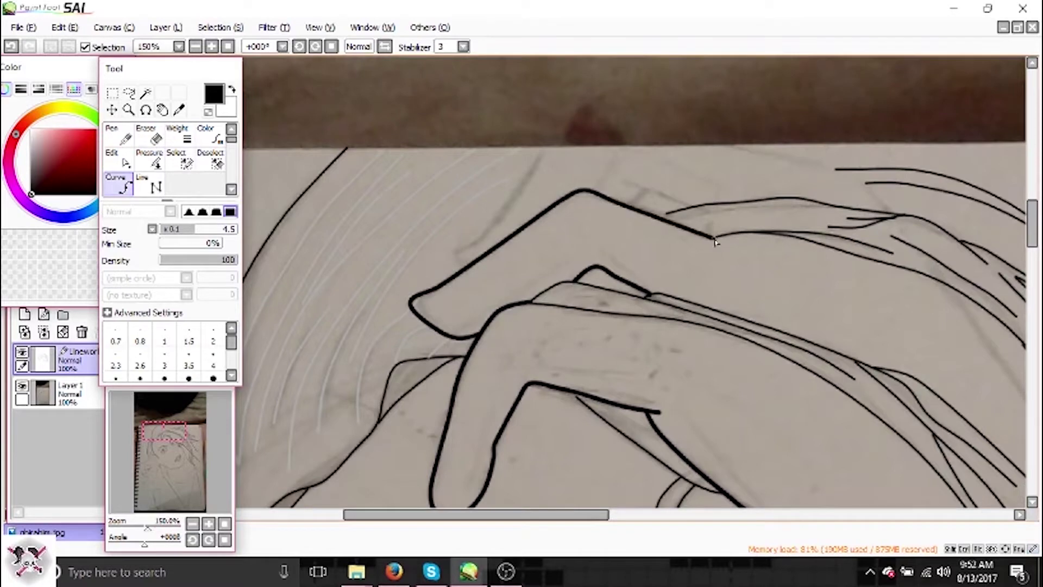
left_click(124, 186)
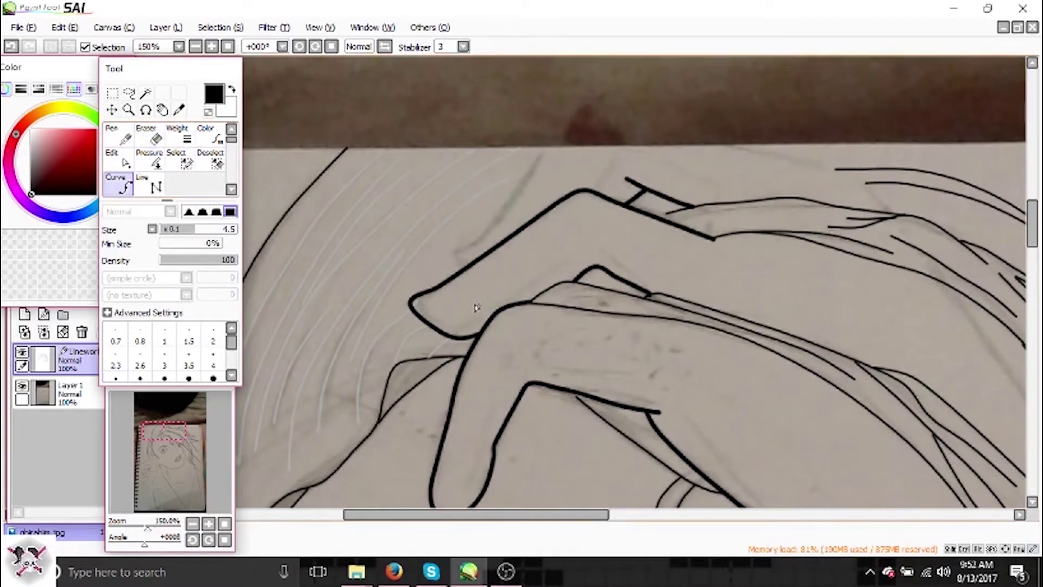
Trace the raised hand's uppermost edge at the page top and its edge running down to the pointed shape.
scroll(544, 163, "right", 5)
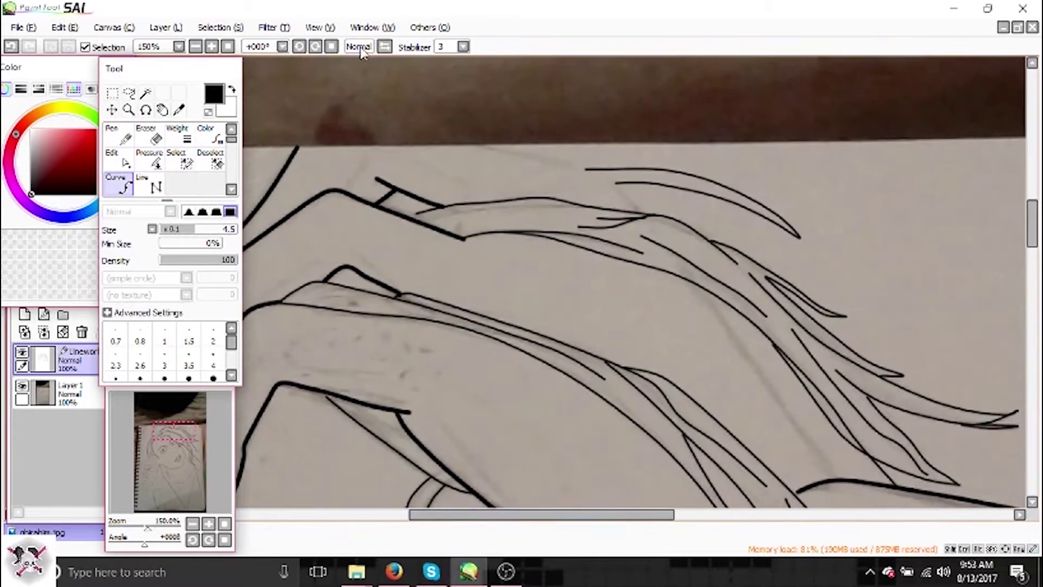
left_click(484, 144)
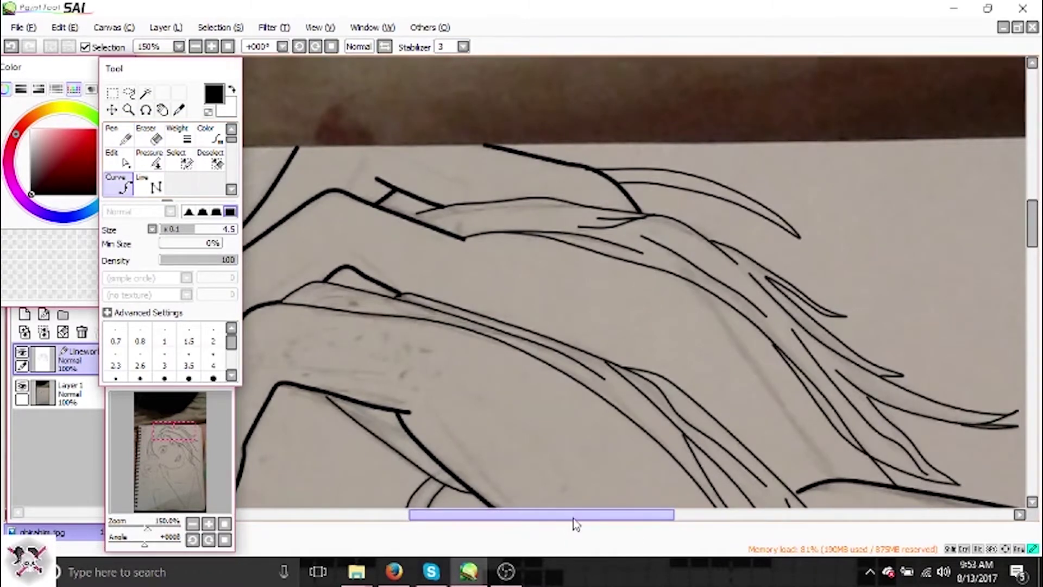
left_click_drag(571, 514, 603, 514)
scroll(559, 181, "down", 3)
scroll(559, 181, "up", 3)
left_click(569, 176)
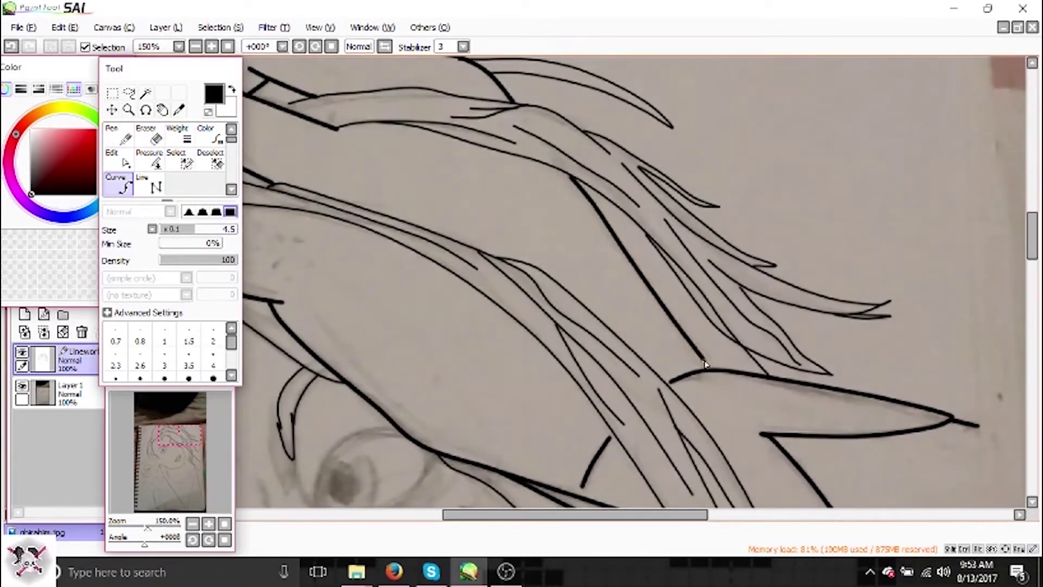
Clear the stray stroke across the forehead and trace the single and branching creases on the lower hand's palm.
scroll(652, 348, "down", 3)
scroll(570, 326, "down", 3)
scroll(516, 310, "left", 3)
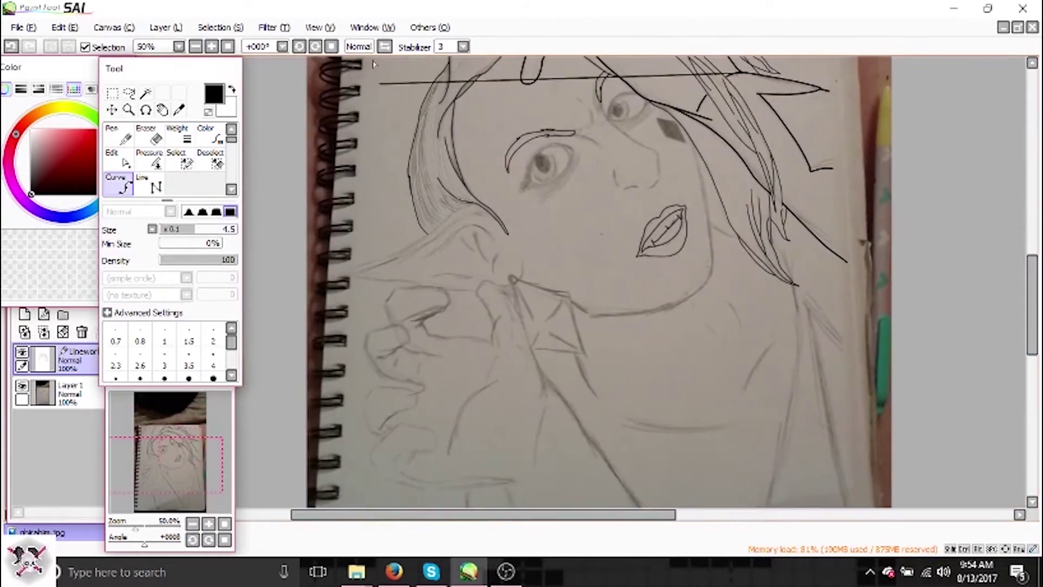
key("e")
scroll(570, 380, "up", 3)
left_click(119, 187)
left_click(572, 410)
double_click(601, 233)
left_click_drag(496, 514, 442, 514)
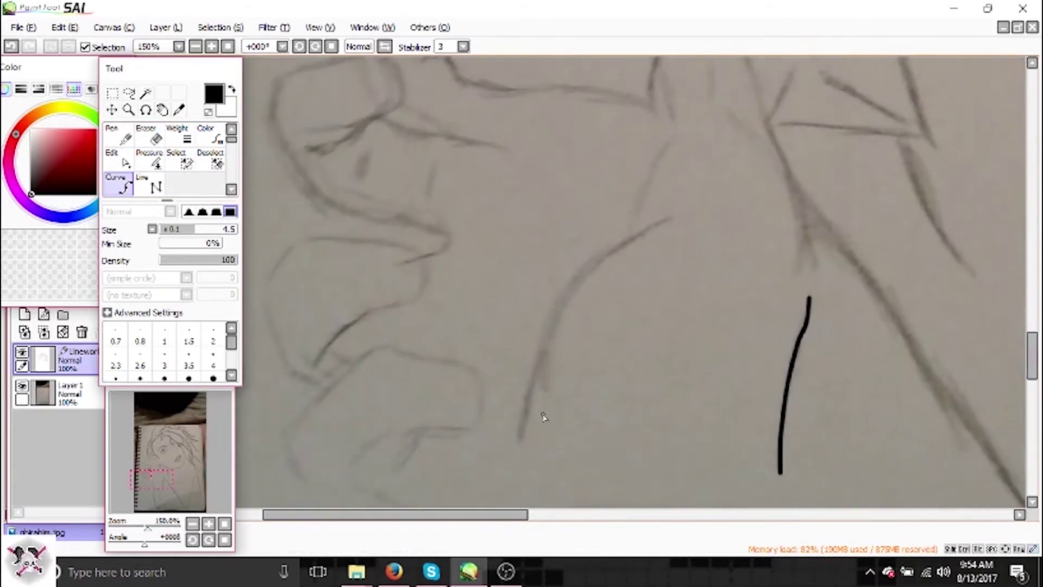
left_click(542, 349)
double_click(674, 217)
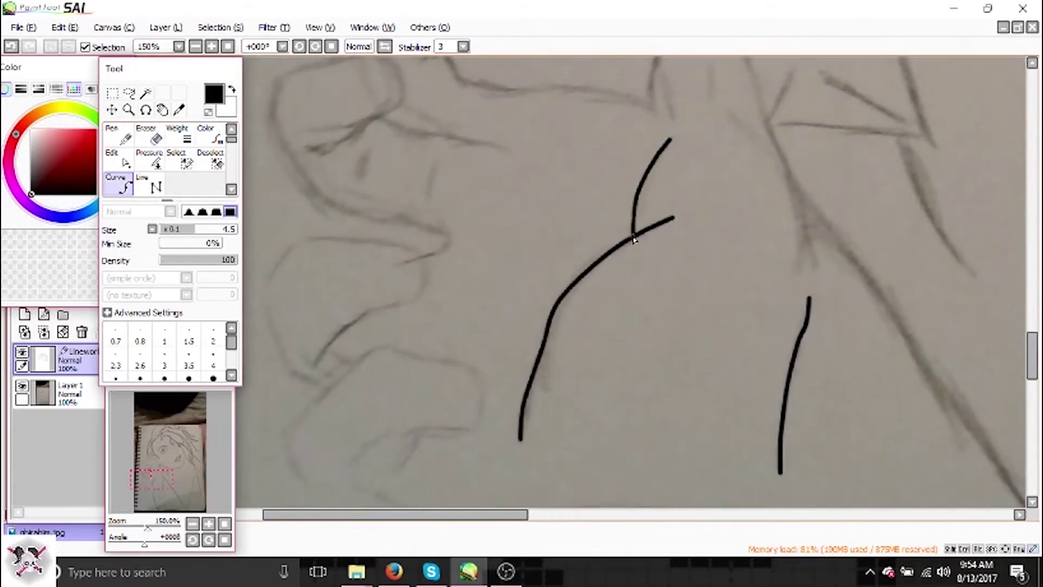
Trace the lower hand's thumb along both sides, adding short creases at its base.
left_click_drag(806, 260, 687, 414)
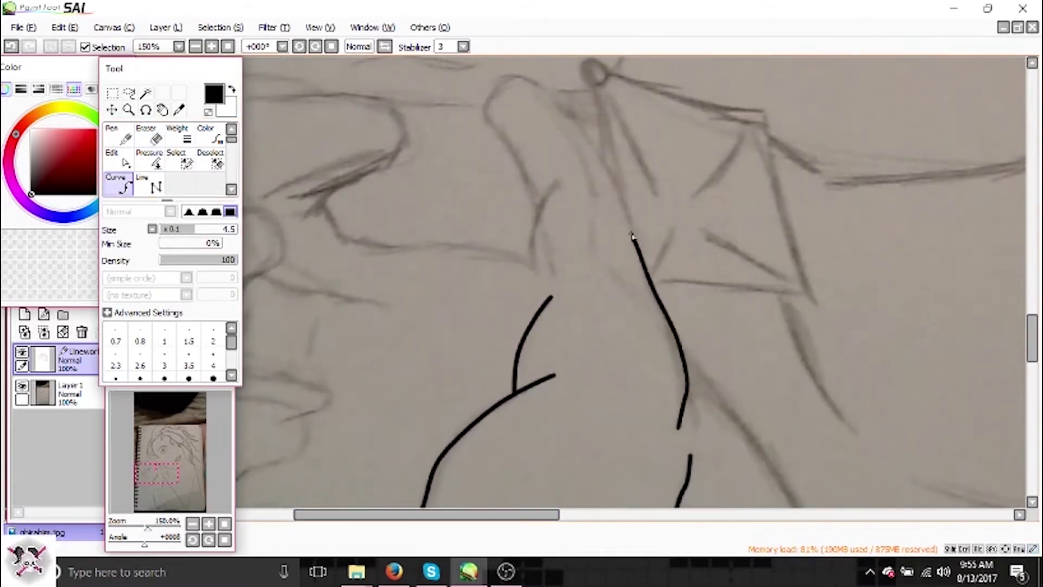
left_click(552, 86)
left_click(538, 213)
scroll(535, 281, "down", 5)
left_click(696, 239)
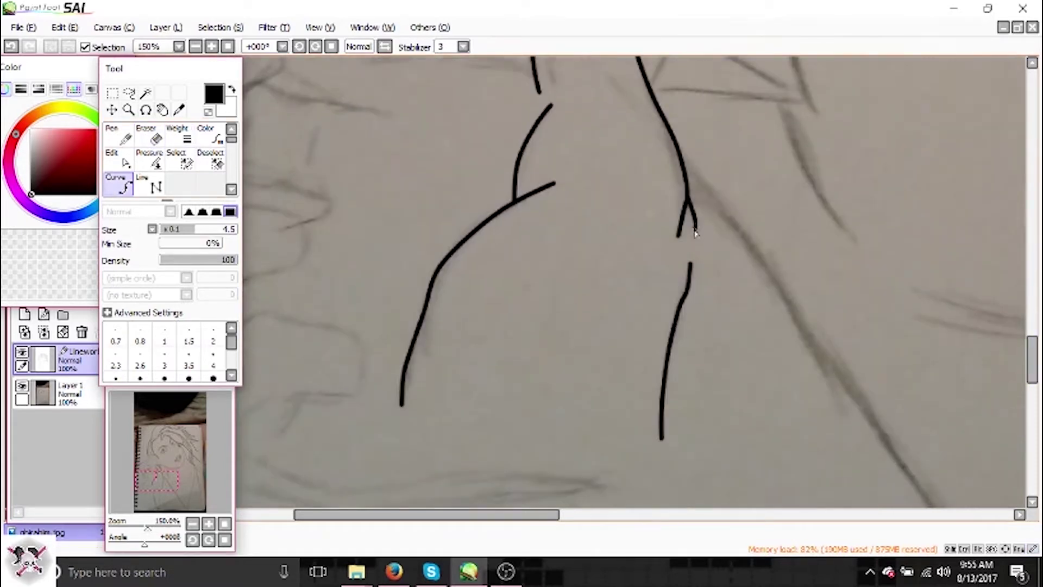
Trace the long diagonal edge from the thumb's base toward the bottom of the page, with a short branching fold.
left_click(845, 413)
left_click_drag(853, 378, 595, 193)
scroll(761, 364, "down", 5)
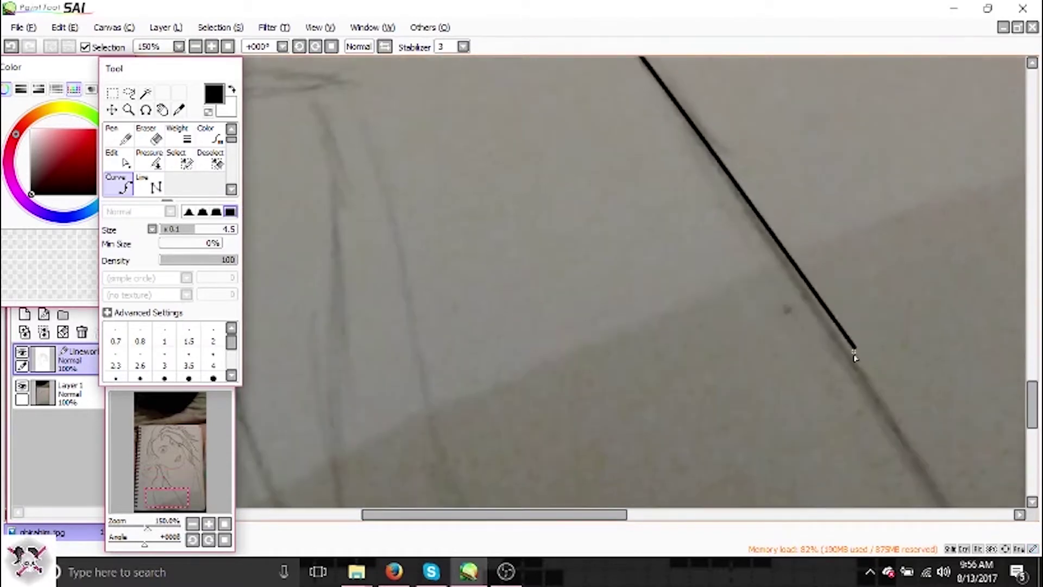
left_click(1015, 435)
key("Return")
Trace the bottom edge of the lower hand from the wrist side to the little finger.
scroll(630, 282, "left", 5)
scroll(630, 283, "up", 8)
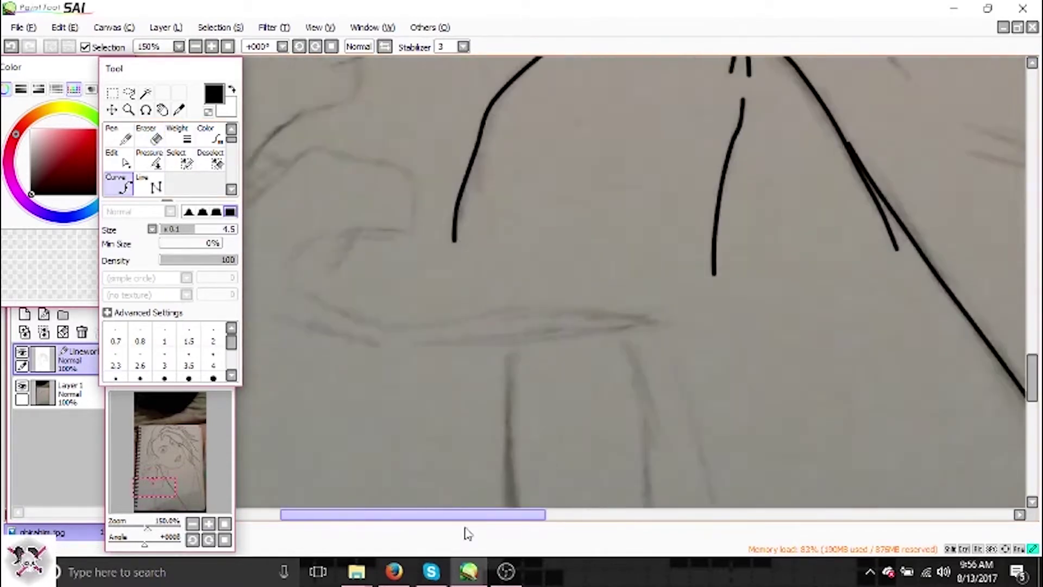
left_click(780, 318)
left_click(749, 329)
left_click(512, 355)
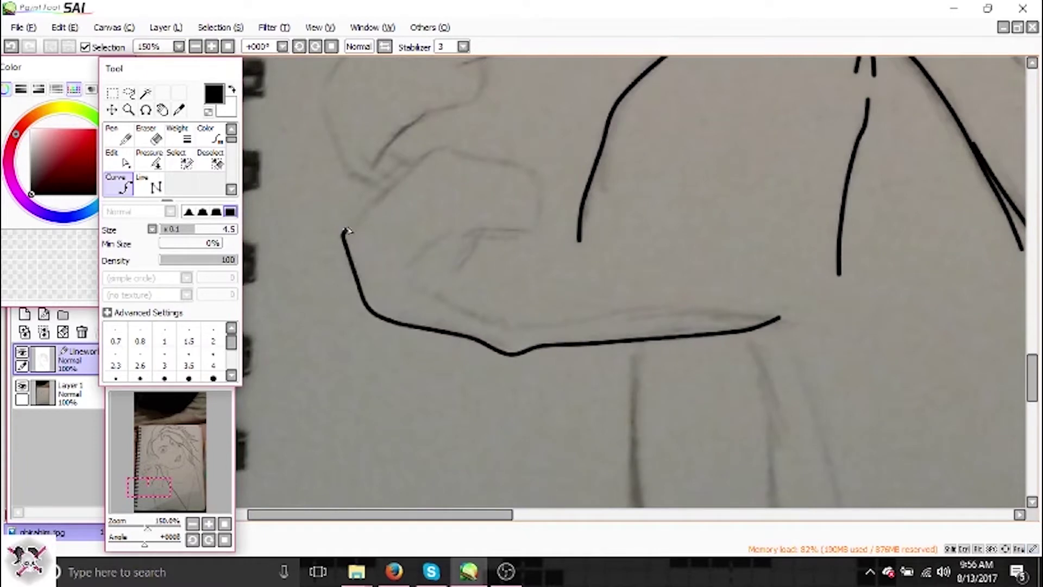
Trace the curled little finger's outline from the hand's bottom edge around to its inner fold.
left_click(345, 232)
left_click(443, 147)
left_click(456, 239)
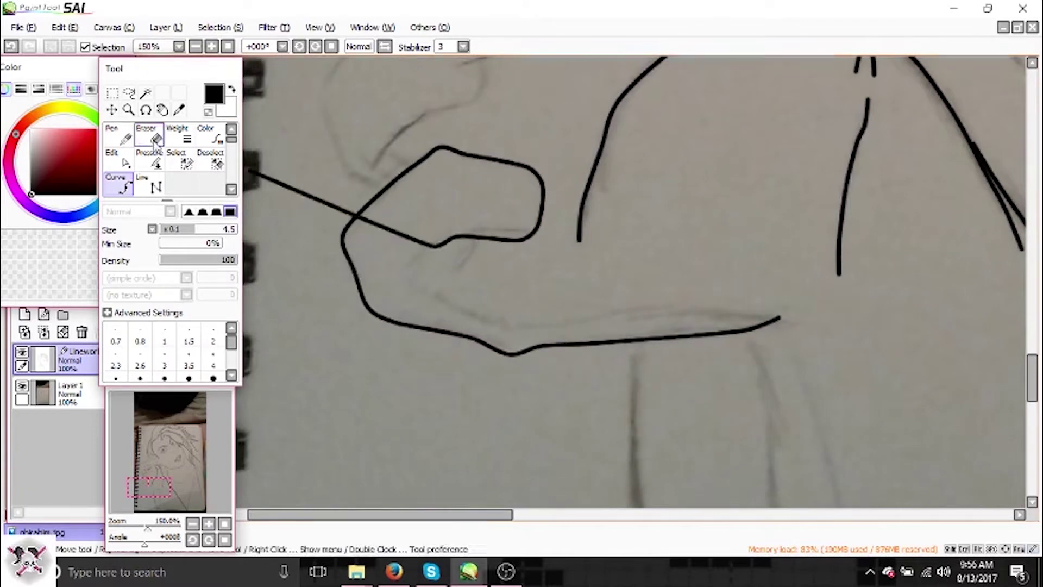
Trace the curled ring finger's outline above the little finger, closing it near their overlap.
scroll(383, 446, "up", 5)
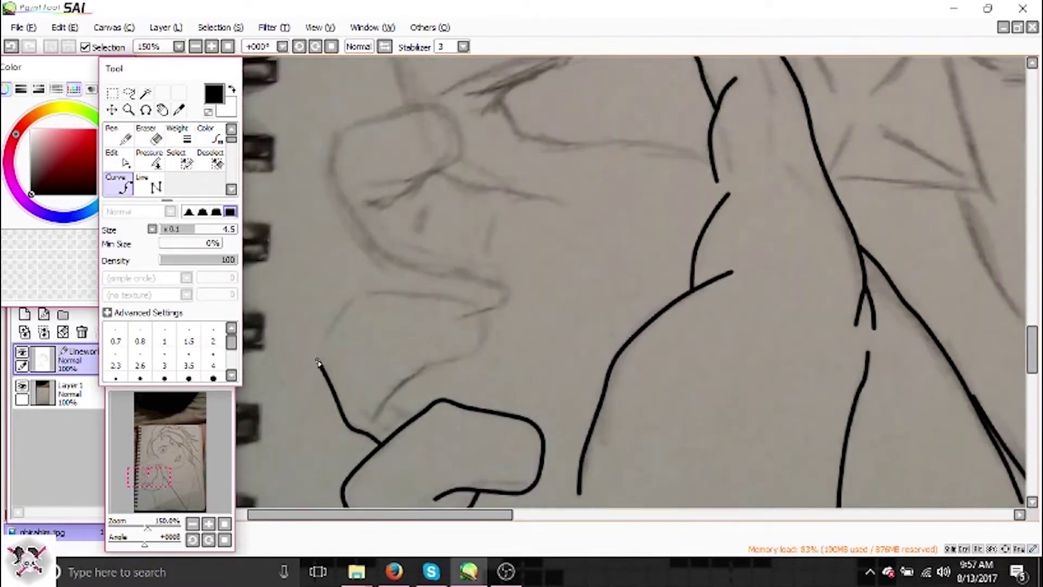
left_click(319, 361)
left_click(485, 324)
double_click(376, 420)
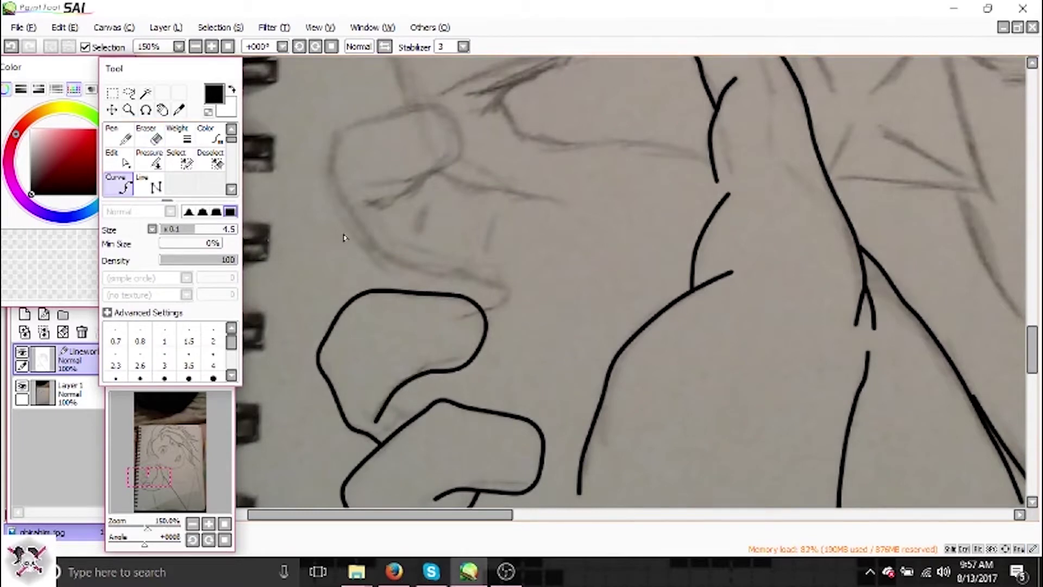
Trace the curled middle finger's outline and add the long crease and two short creases beside it.
left_click(341, 205)
left_click(363, 209)
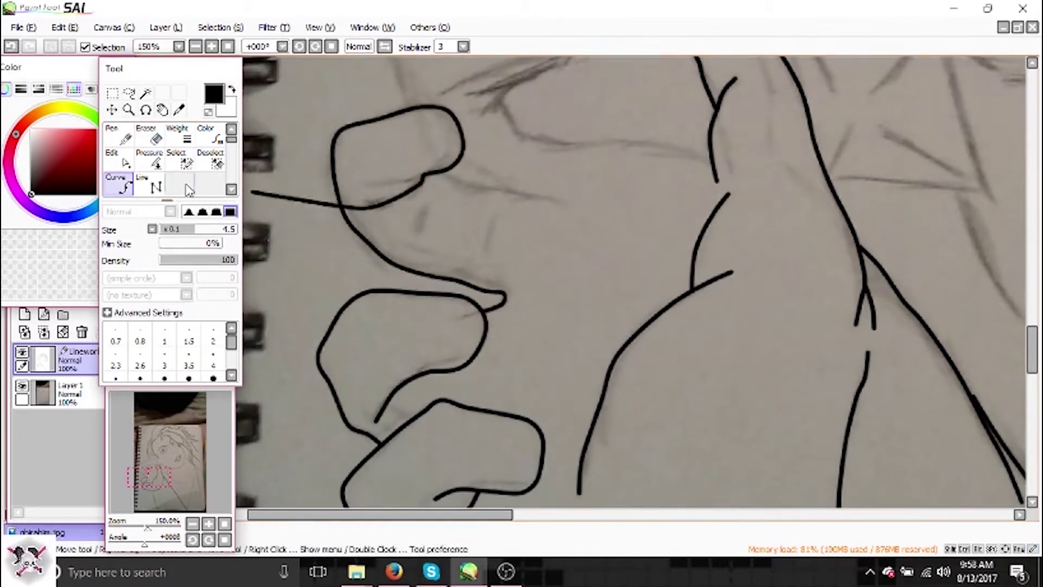
double_click(564, 204)
left_click(498, 218)
double_click(483, 260)
left_click(435, 205)
double_click(418, 242)
Trace the curled index finger's outline above the middle finger, adding a short fold line beneath it.
left_click_drag(1031, 361, 1031, 335)
left_click(573, 222)
double_click(480, 337)
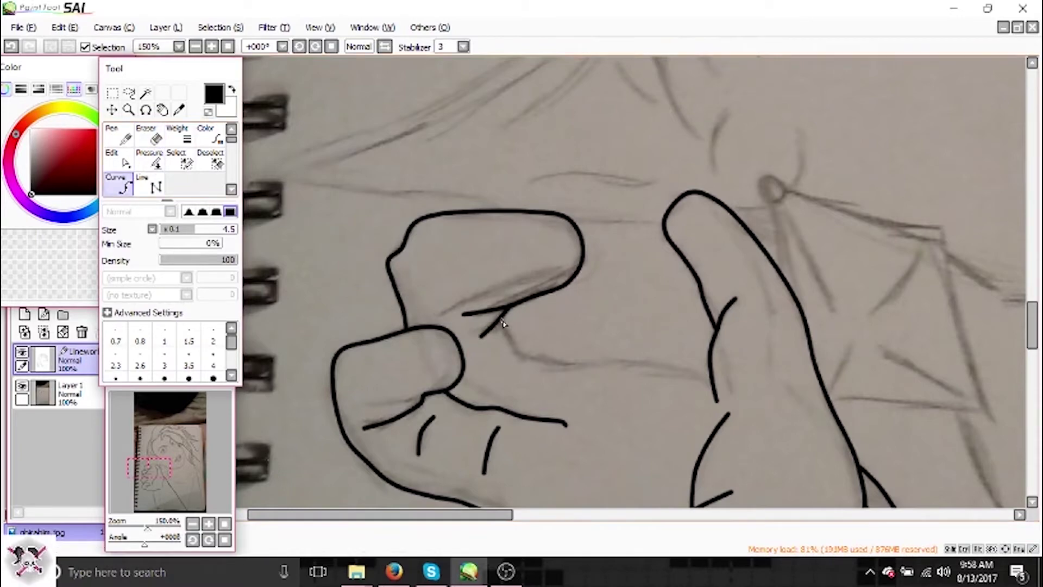
Trace the palm's upper edge between the index finger and thumb, and the short wrist lines beneath the hand.
left_click(576, 368)
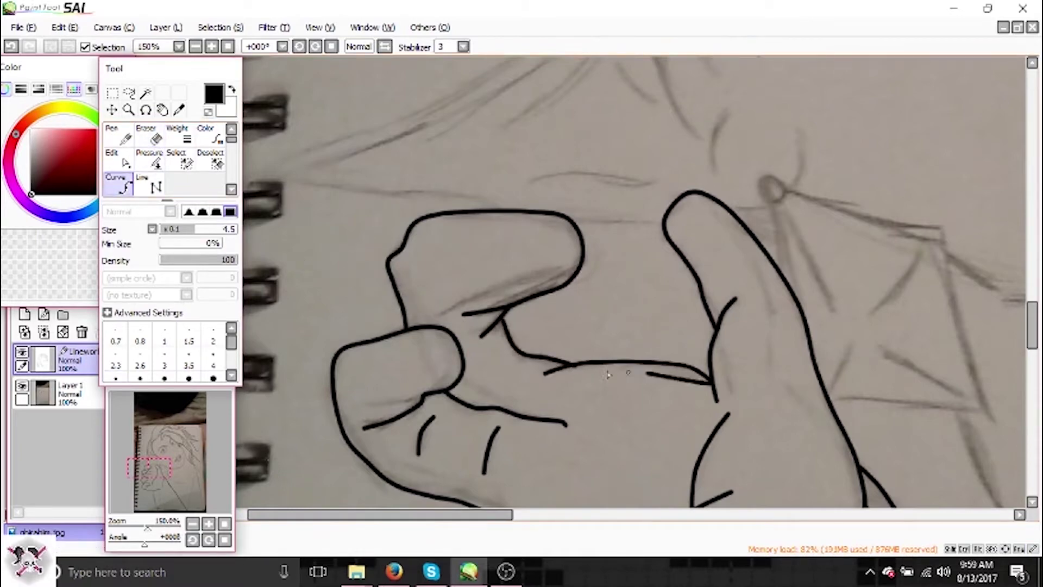
left_click(195, 47)
left_click(213, 47)
left_click(213, 48)
scroll(785, 248, "down", 5)
left_click(213, 47)
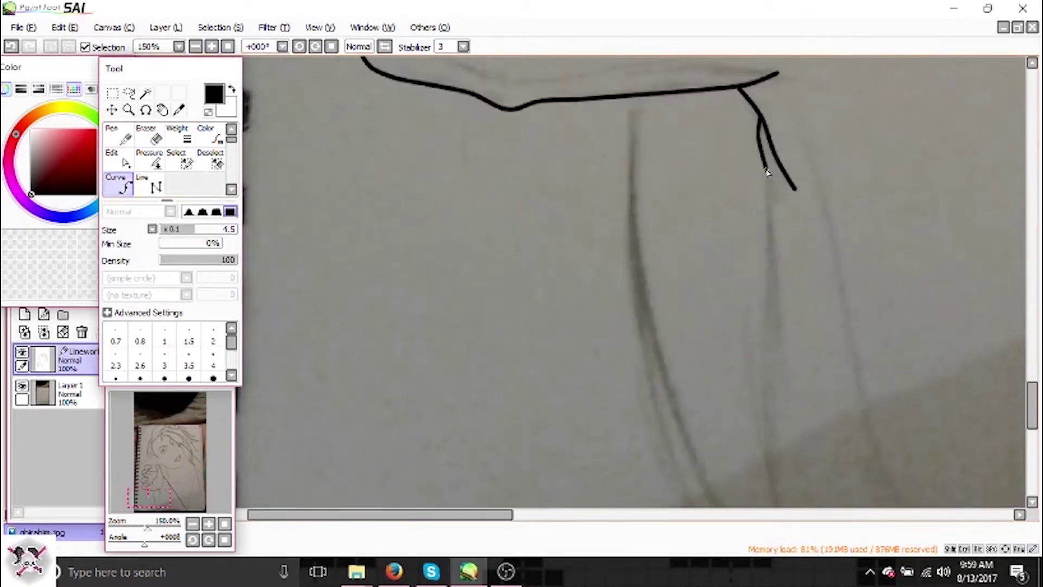
Trace both edges of the forearm down to the page's lower edge, with a curved cuff line across its lower end.
left_click(195, 47)
left_click(685, 279)
double_click(703, 494)
key("e")
left_click(125, 185)
left_click(632, 435)
left_click(690, 455)
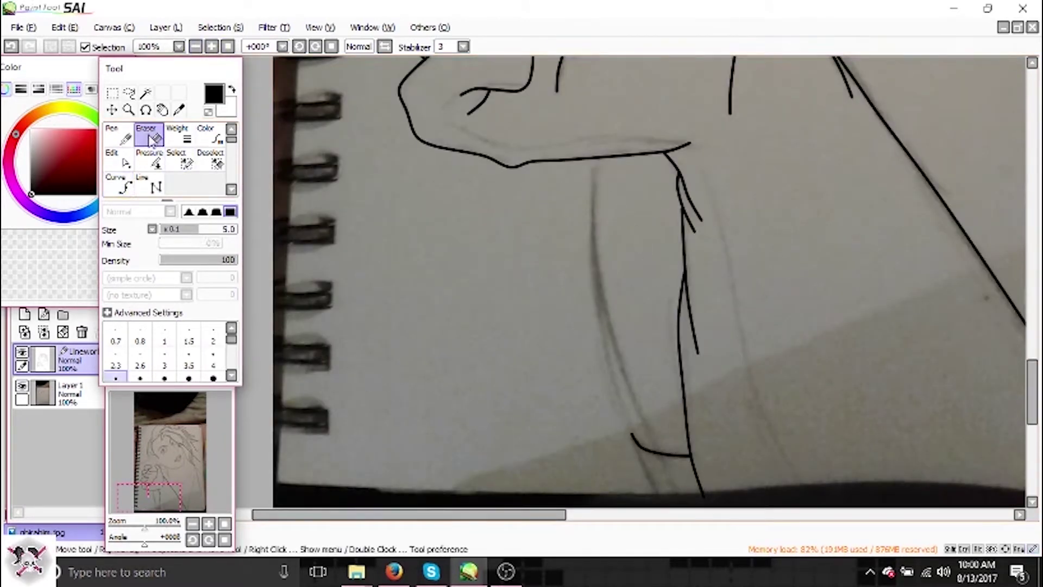
left_click(655, 497)
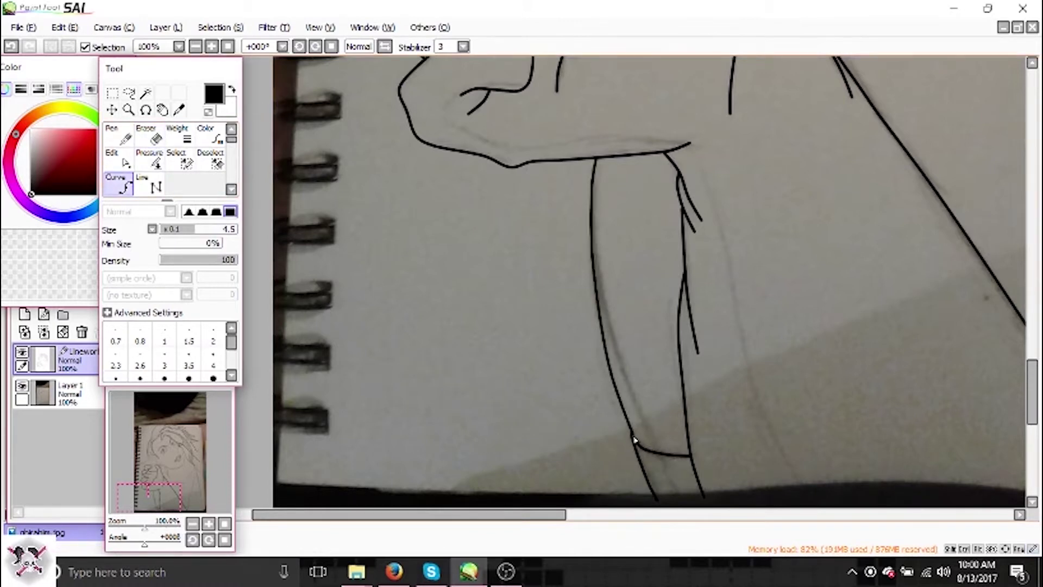
Trace the long body line from under the hair tip down to where the diagonal line meets the page's lower edge.
scroll(595, 522, "down", 3)
left_click_drag(595, 524, 648, 525)
scroll(987, 382, "up", 3)
scroll(1020, 341, "down", 3)
scroll(1021, 315, "up", 3)
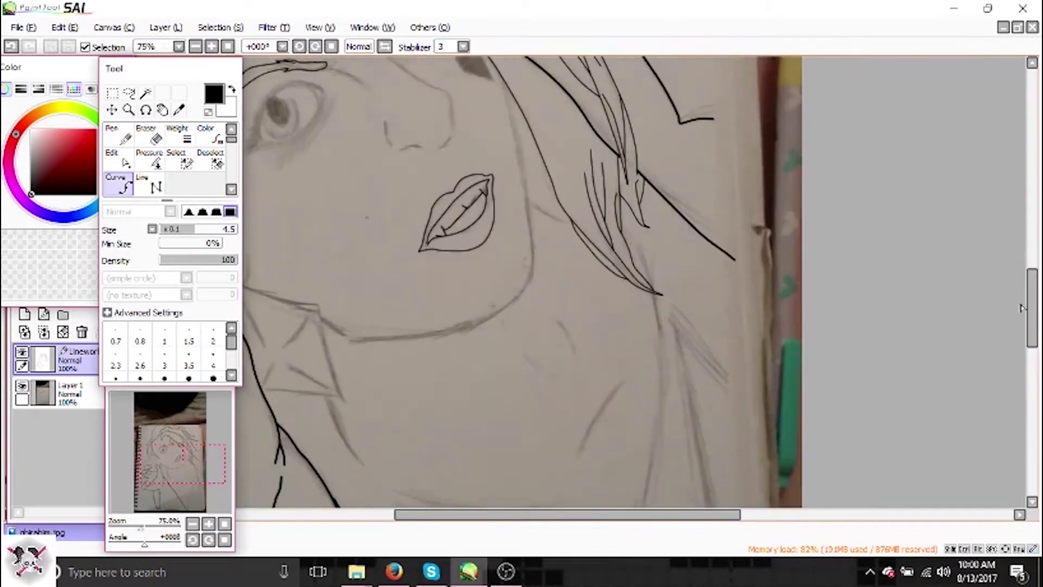
scroll(655, 380, "down", 3)
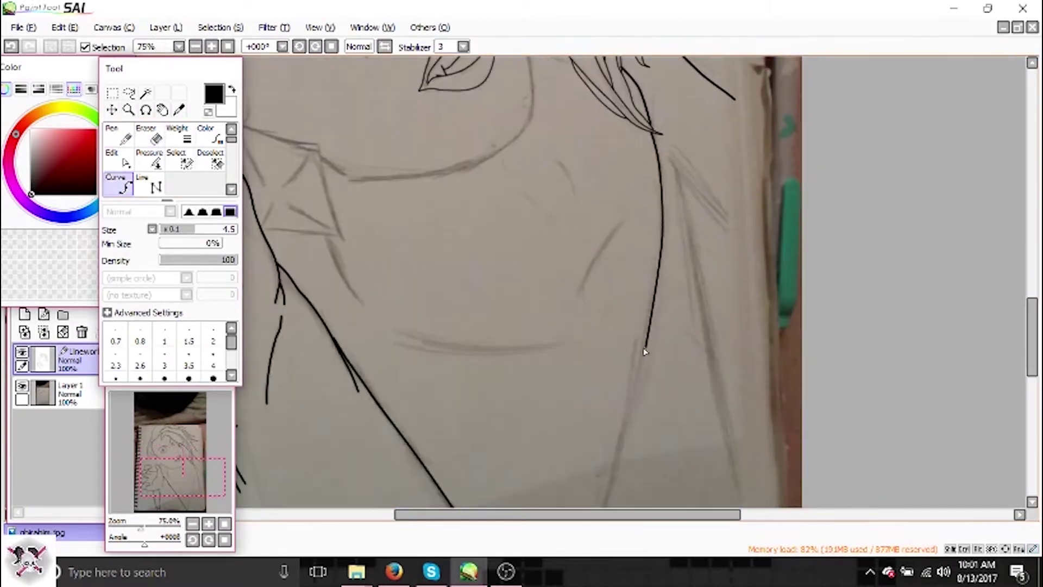
left_click(571, 500)
scroll(750, 407, "down", 2)
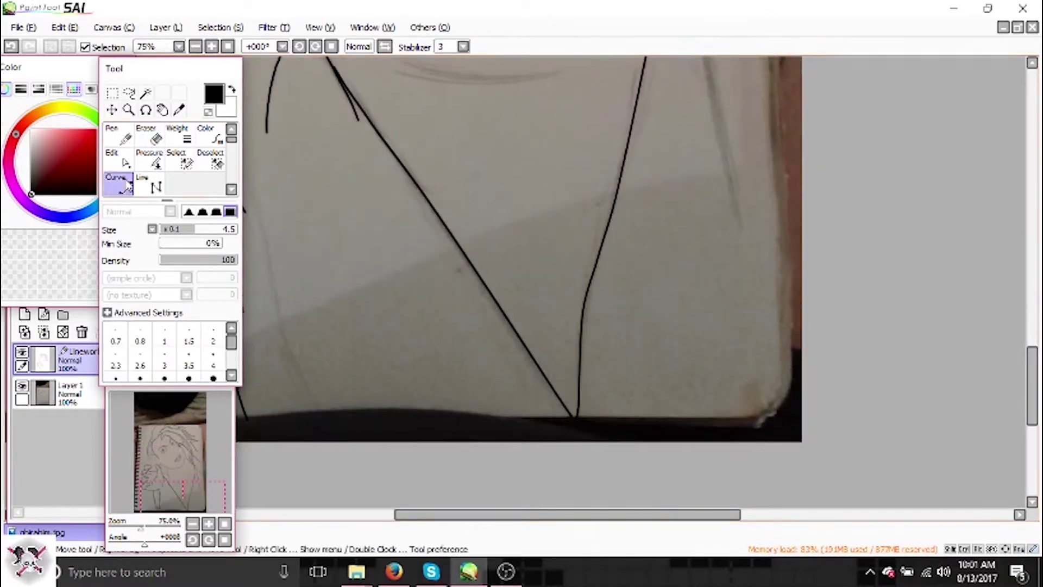
Trace the long outer line beside the body line and the short diagonal running outward from its upper end.
scroll(1035, 347, "up", 5)
scroll(1035, 348, "up", 1)
left_click(674, 250)
scroll(760, 380, "down", 5)
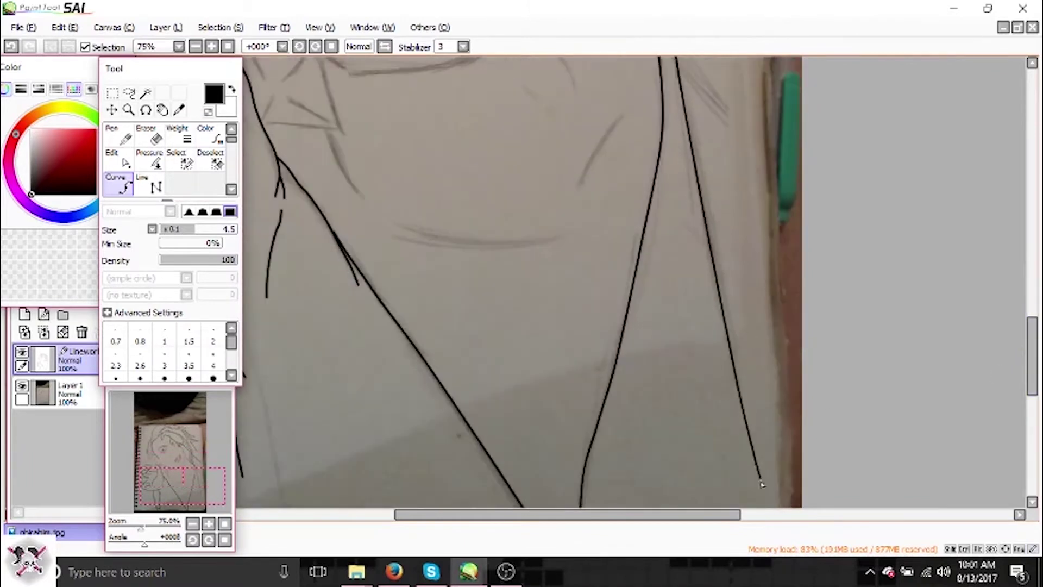
left_click(771, 409)
scroll(686, 217, "up", 3)
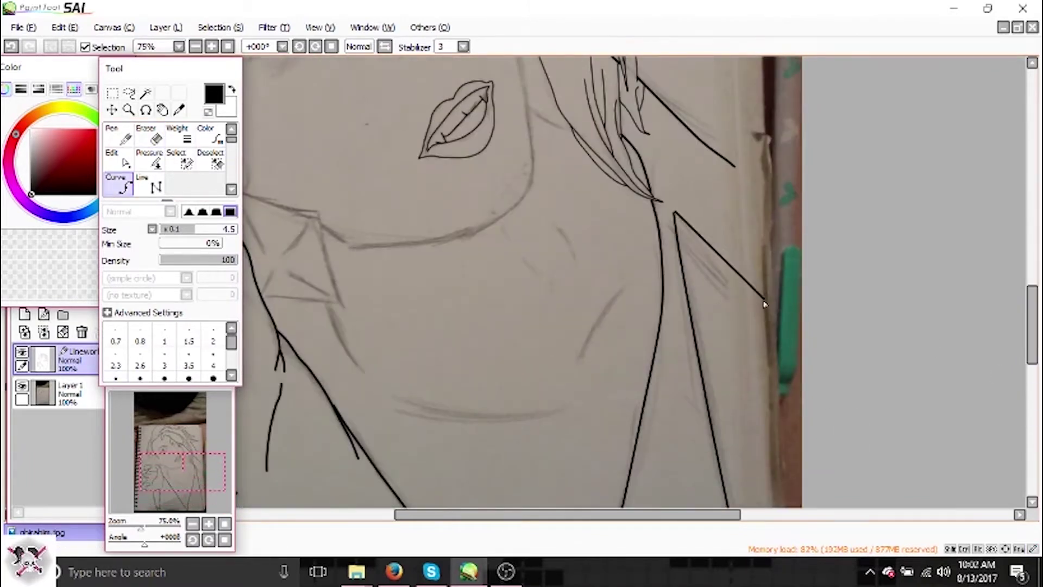
Trace the earring's small ring and the four-sided diamond outline hanging from it.
scroll(418, 237, "up", 4)
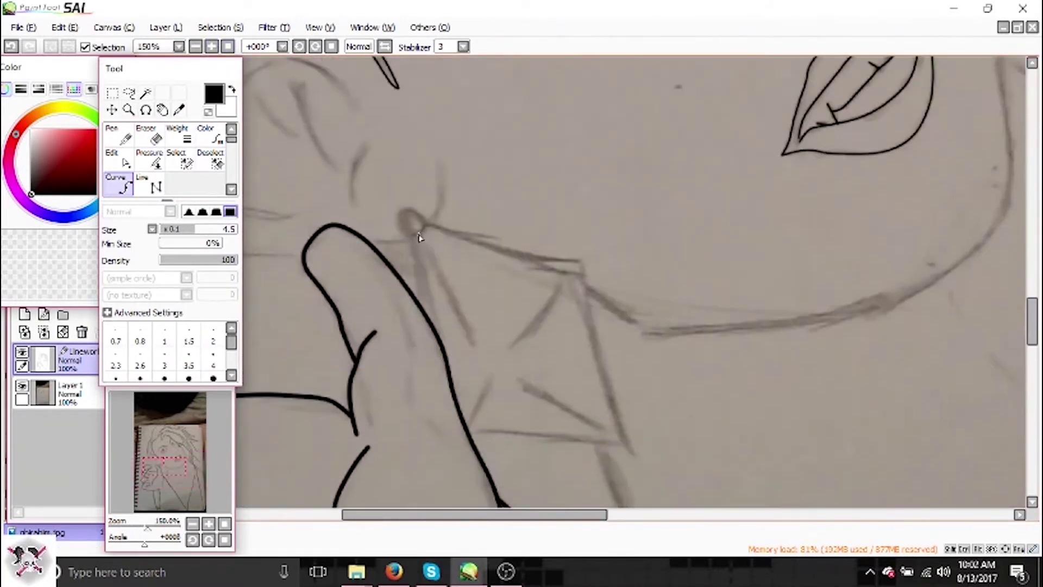
left_click(414, 239)
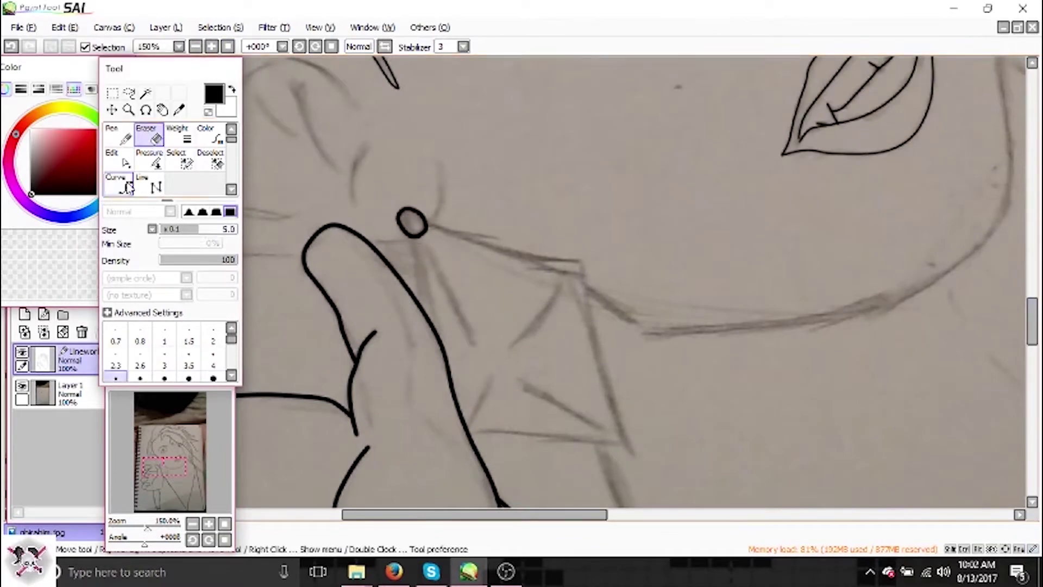
double_click(419, 307)
left_click(429, 223)
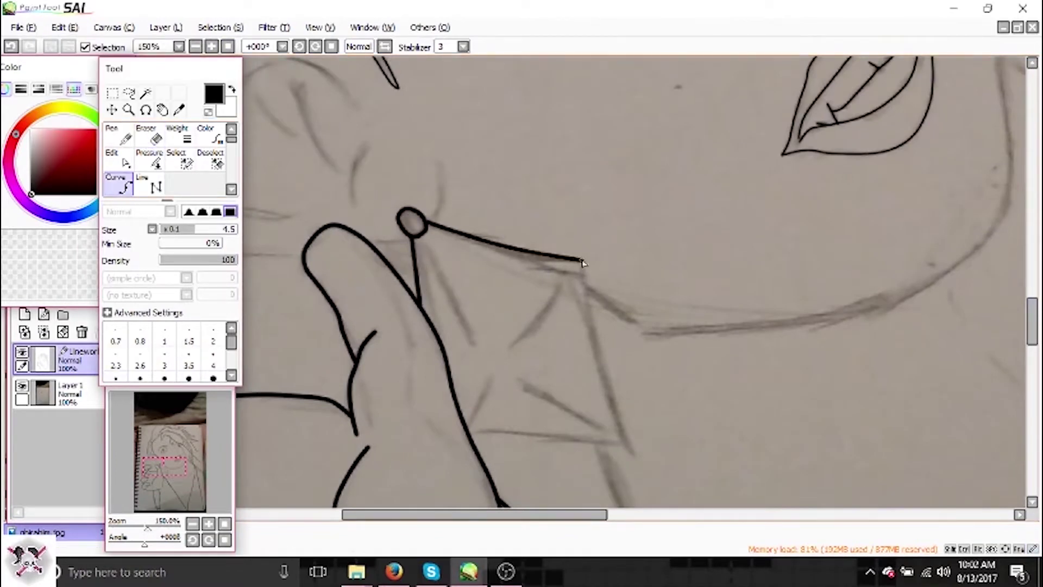
left_click(582, 259)
left_click(470, 435)
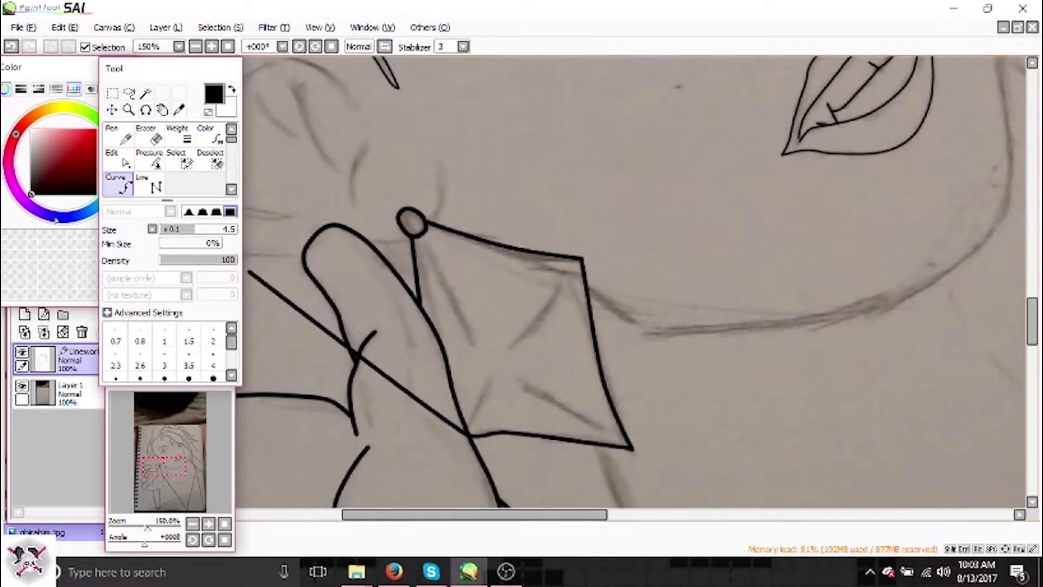
Change the line color to dark blue and draw four facet lines inward from the earring diamond's corners.
left_click(64, 217)
left_click(90, 168)
key("Return")
left_click(419, 240)
double_click(473, 342)
left_click(509, 351)
double_click(576, 268)
left_click(491, 375)
double_click(464, 414)
left_click(504, 381)
left_click(622, 447)
Switch the line color back to black and trace the cheek and jawline, plus the short line from the jaw to the hair.
left_click(31, 194)
key("Return")
left_click(195, 46)
left_click(196, 46)
left_click(211, 46)
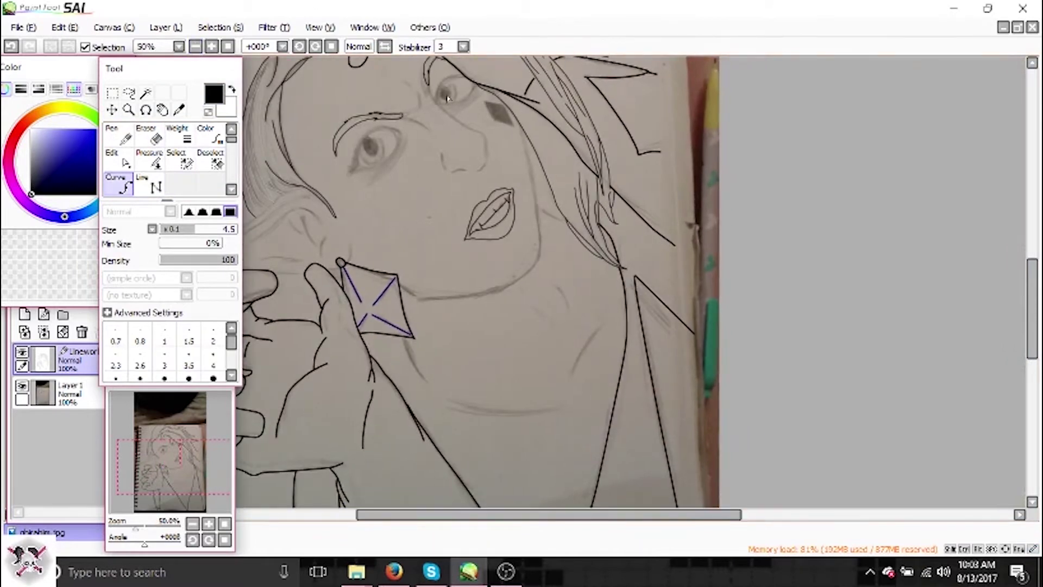
left_click(521, 159)
left_click(565, 419)
scroll(1033, 283, "down", 3)
double_click(315, 325)
left_click_drag(566, 514, 478, 517)
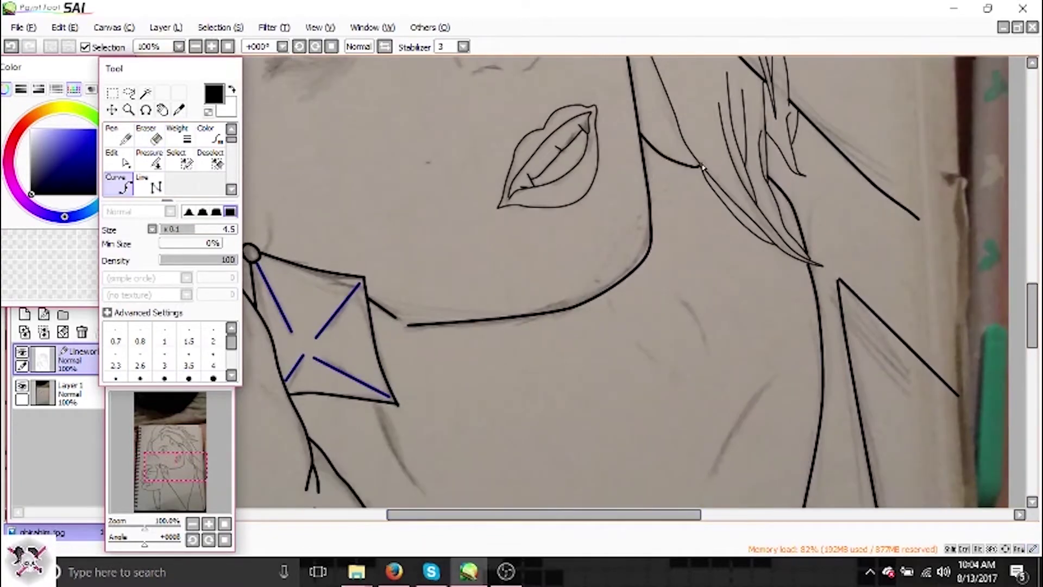
Trace the earlobe curve above the earring ring and the short connecting lines between the ring and the thumb.
scroll(703, 169, "left", 5)
scroll(636, 322, "up", 4)
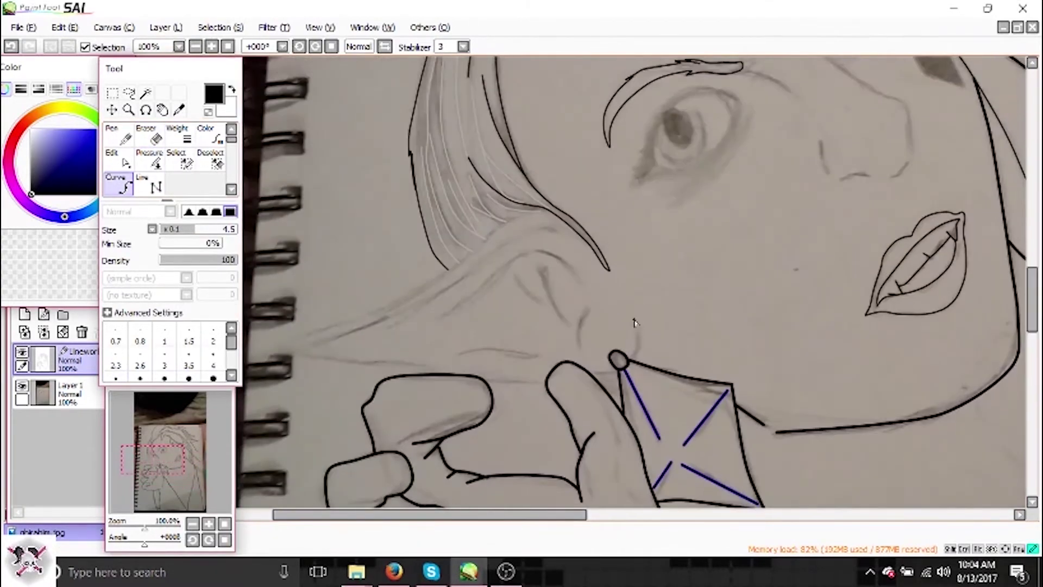
scroll(608, 377, "up", 2)
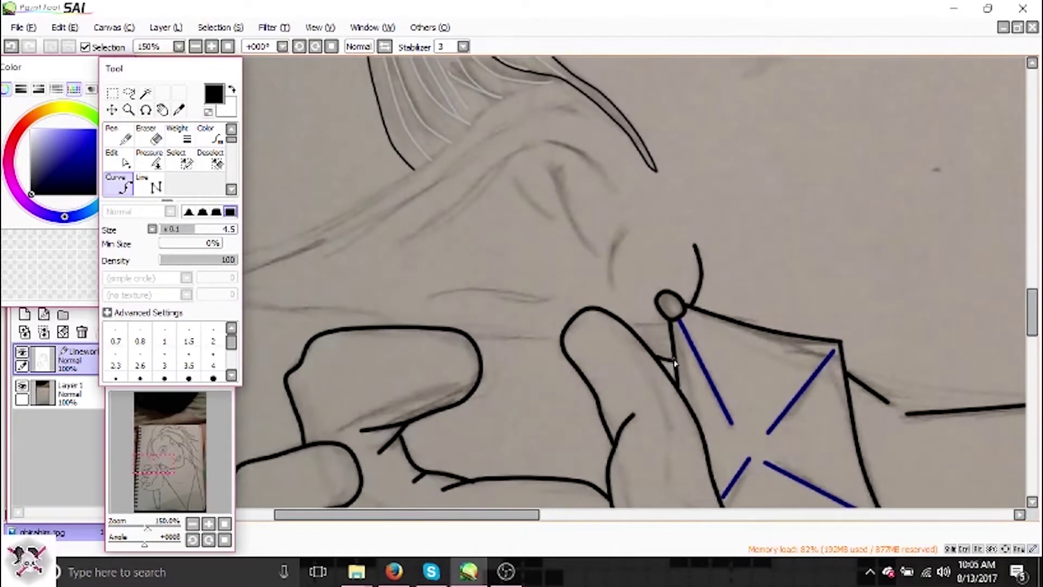
scroll(581, 340, "left", 5)
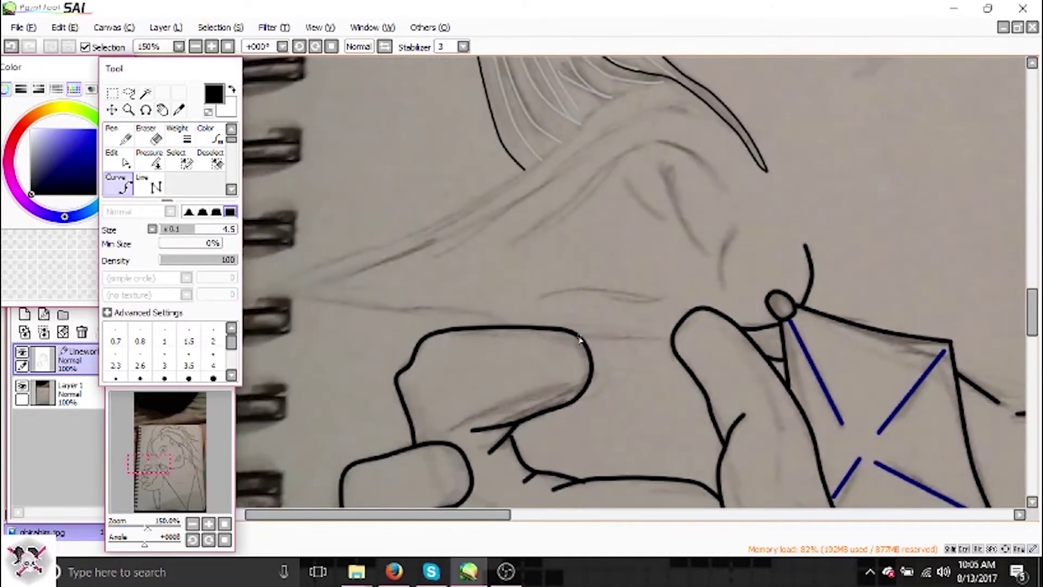
Trace the pointed ear's upper edge from the hair to its tip and its lower edge back to the fingers.
scroll(632, 291, "up", 8)
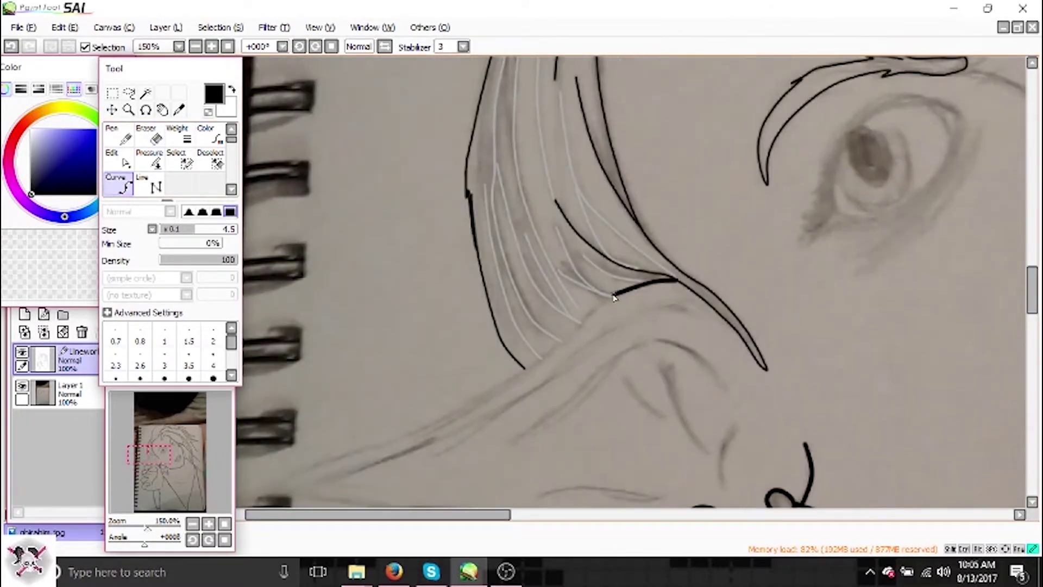
scroll(472, 408, "down", 7)
scroll(531, 245, "left", 6)
left_click(411, 327)
double_click(665, 376)
key("e")
Trace the short curved crease of the ear just above the thumb tip with a thinner line.
scroll(545, 449, "down", 3)
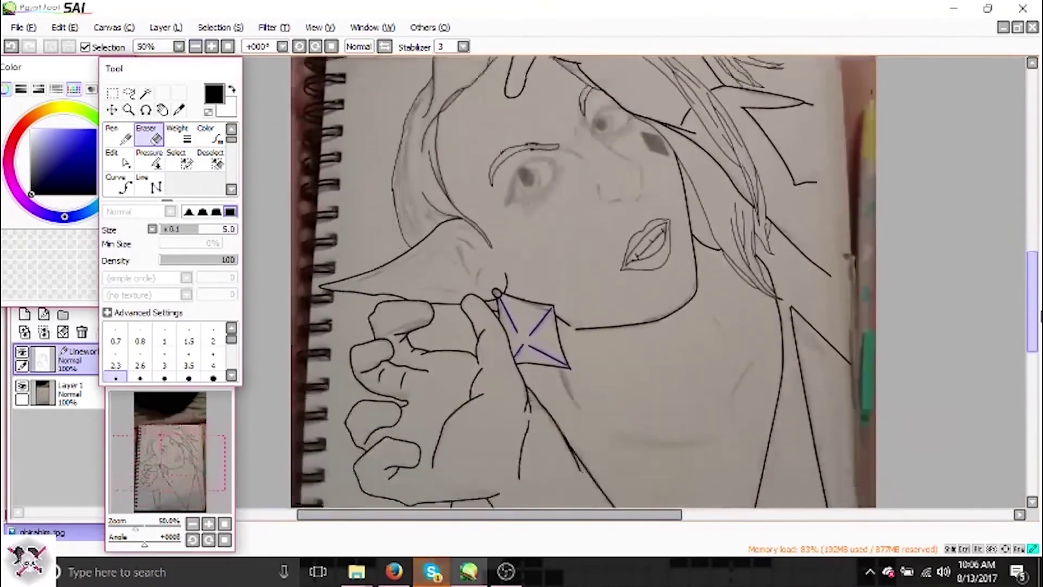
left_click(212, 47)
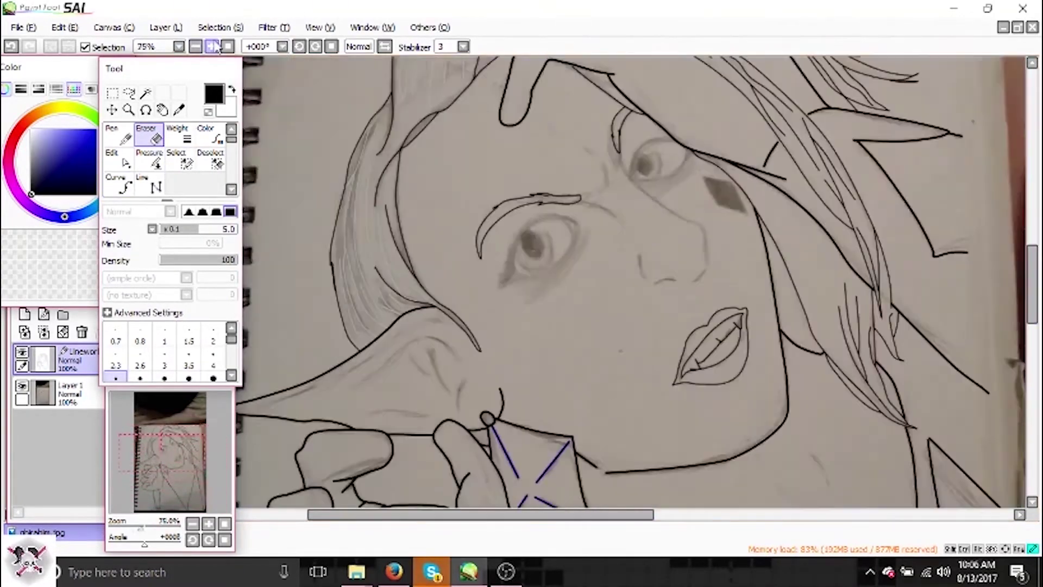
left_click(212, 46)
left_click(213, 359)
scroll(649, 367, "up", 1)
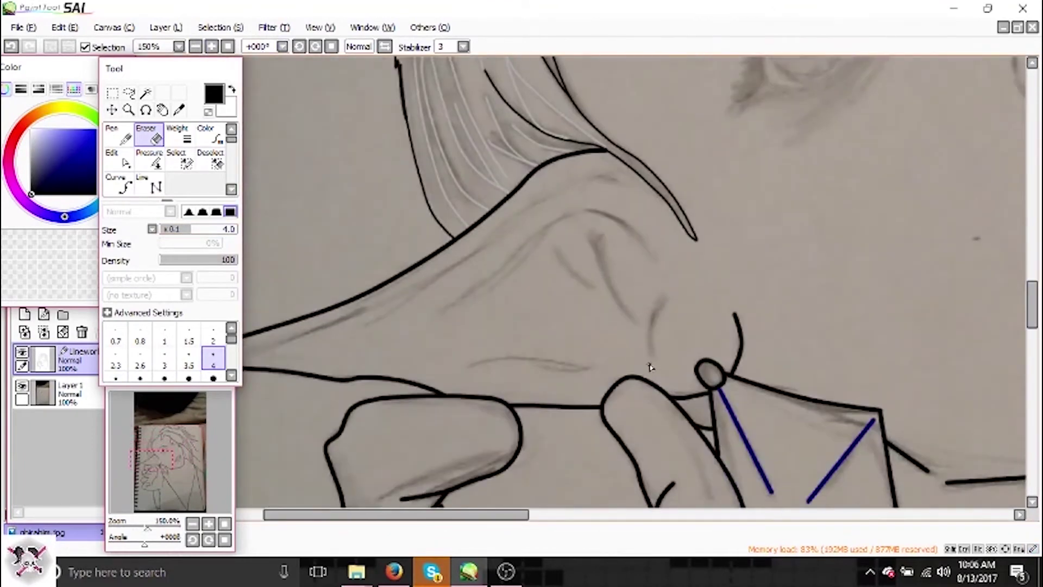
left_click(156, 186)
key("c")
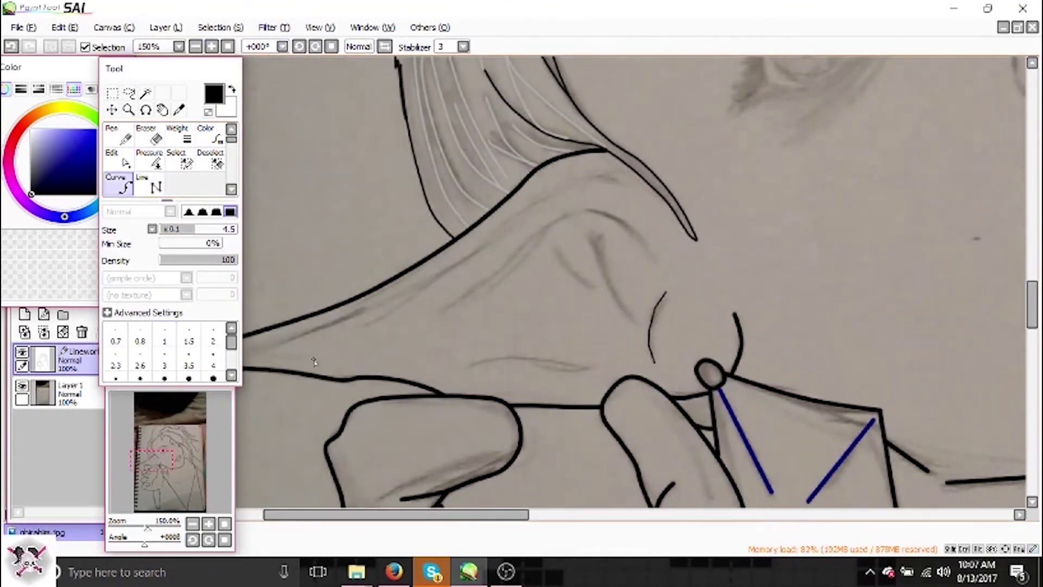
key("n")
key("c")
left_click(667, 297)
left_click(649, 336)
left_click(657, 359)
key("Return")
Trace the wavy line low inside the ear and the slanted creases in the ear's center.
left_click(603, 361)
key("n")
key("c")
left_click(600, 230)
left_click(620, 294)
left_click(645, 326)
key("Return")
left_click(551, 237)
left_click(576, 272)
left_click(601, 296)
key("Return")
Trace the long inner rim line parallel to the ear's upper edge and the curved fold arching beneath it.
left_click_drag(222, 363, 300, 363)
left_click(301, 360)
left_click(566, 233)
left_click(706, 183)
key("Return")
left_click(510, 310)
left_click(584, 255)
left_click(645, 218)
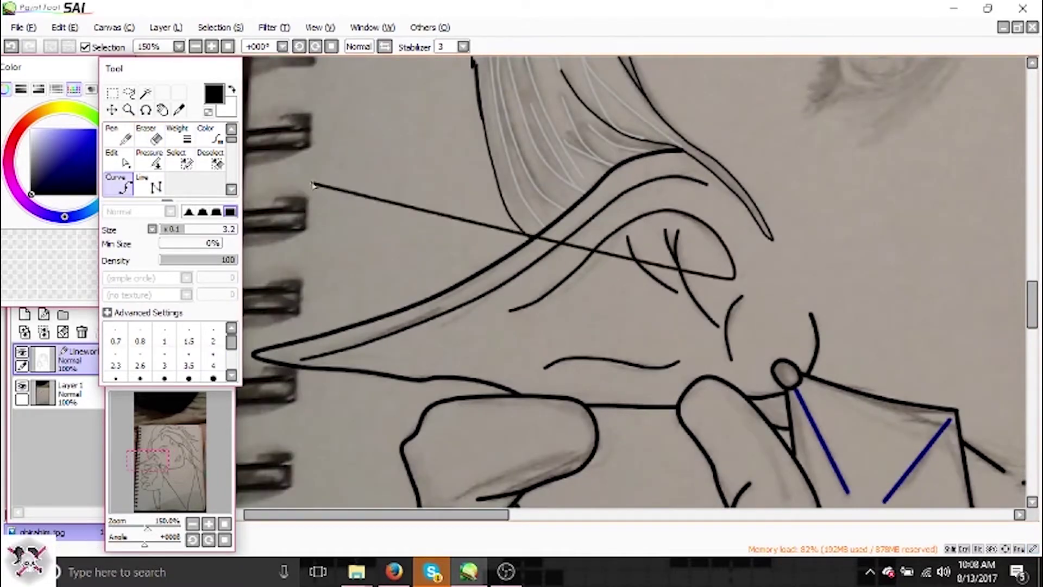
Trace the neck and collarbone crease lines and the curved neckline across the chest.
scroll(679, 245, "down", 2)
mouse_move(679, 244)
left_mouse_down()
mouse_move(597, 326)
mouse_move(571, 163)
left_mouse_up()
left_click(700, 166)
left_click(724, 220)
key("Return")
left_click(670, 204)
left_click(696, 226)
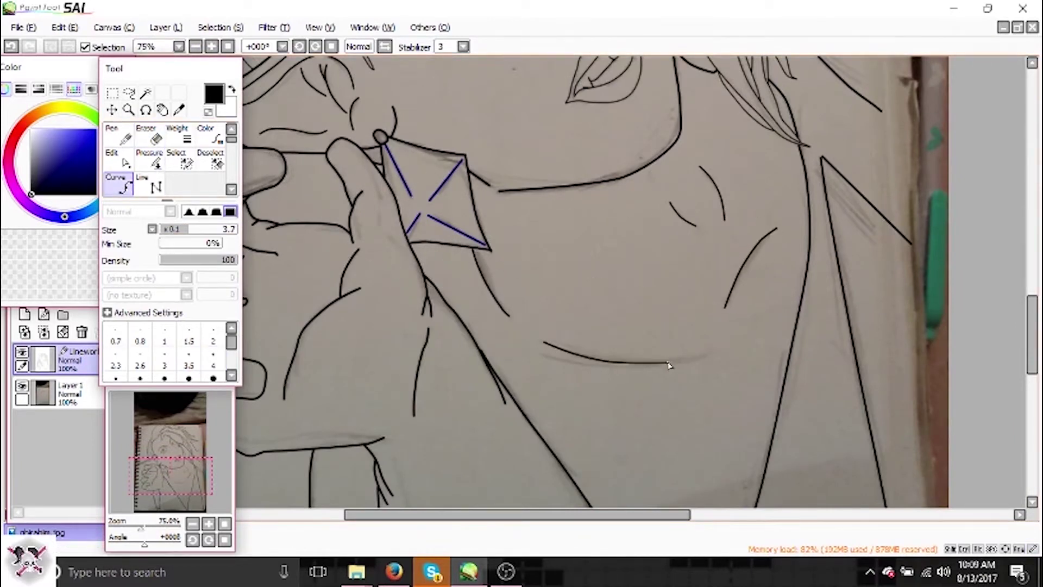
key("Return")
key("e")
left_click(195, 46)
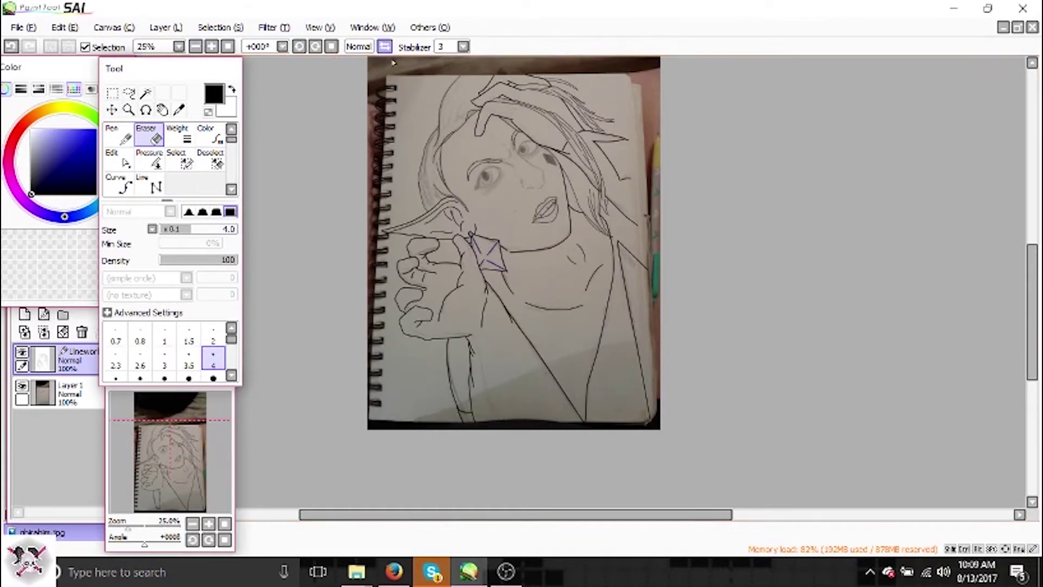
left_click(212, 47)
left_click(212, 47)
left_click(433, 573)
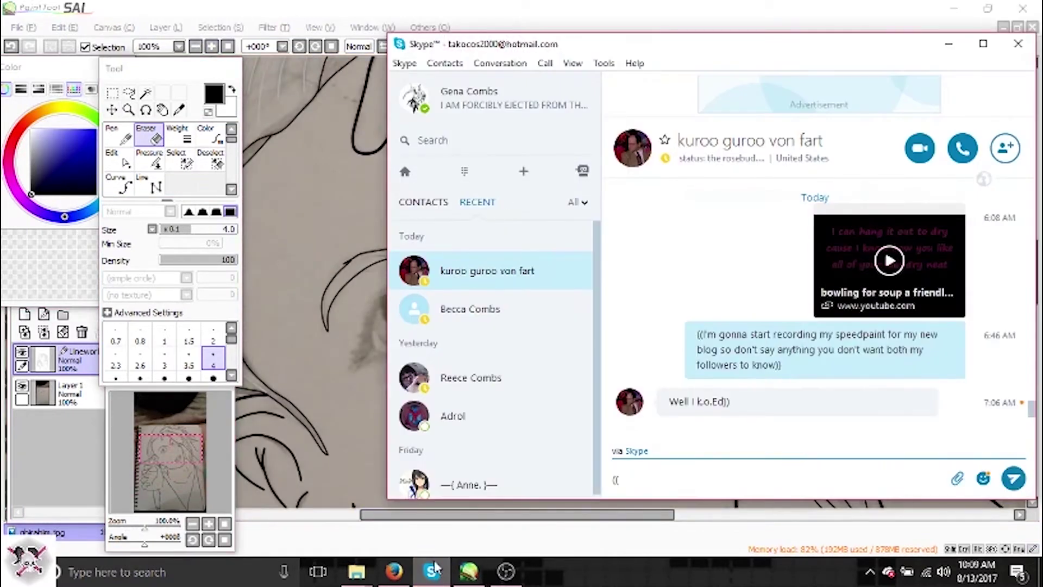
left_click(458, 570)
Trace the short furrow lines between the eyebrows and the nose's bridge from the far brow around the tip.
key("c")
left_click(463, 183)
left_click(479, 191)
key("Return")
left_click(212, 47)
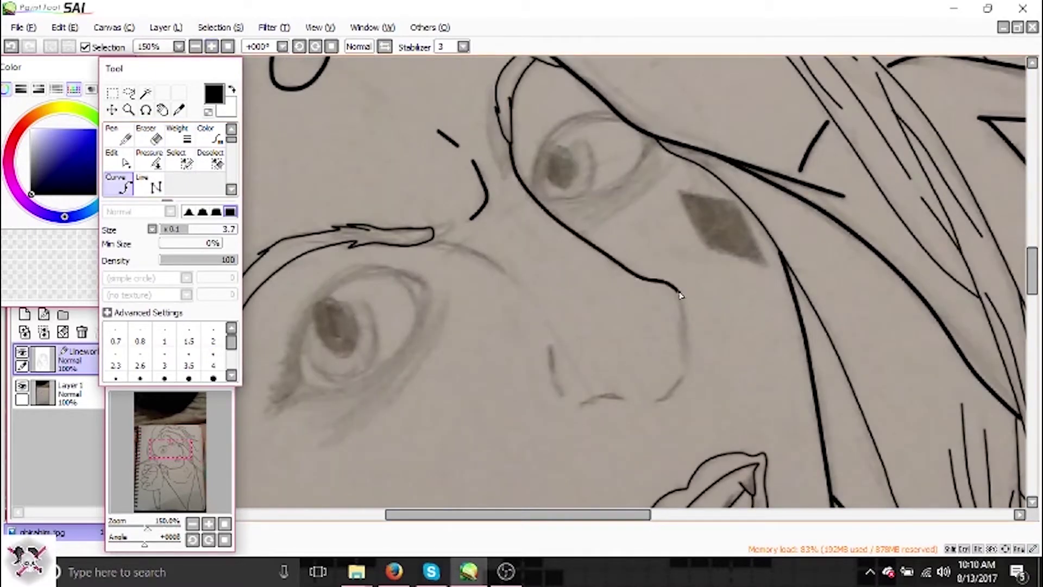
left_click(689, 360)
key("Return")
Trace the curved line from the near eyebrow toward the nose, and the nostril and lower nose curves.
left_click(435, 239)
left_click(514, 278)
key("Return")
left_click(550, 345)
left_click(551, 384)
left_click(563, 392)
key("Return")
left_click(623, 399)
key("Return")
left_click(655, 402)
left_click(683, 376)
key("Return")
Outline the diamond mark on the cheek, and trace the far eye's outline with a 1.9 line size.
left_click(677, 187)
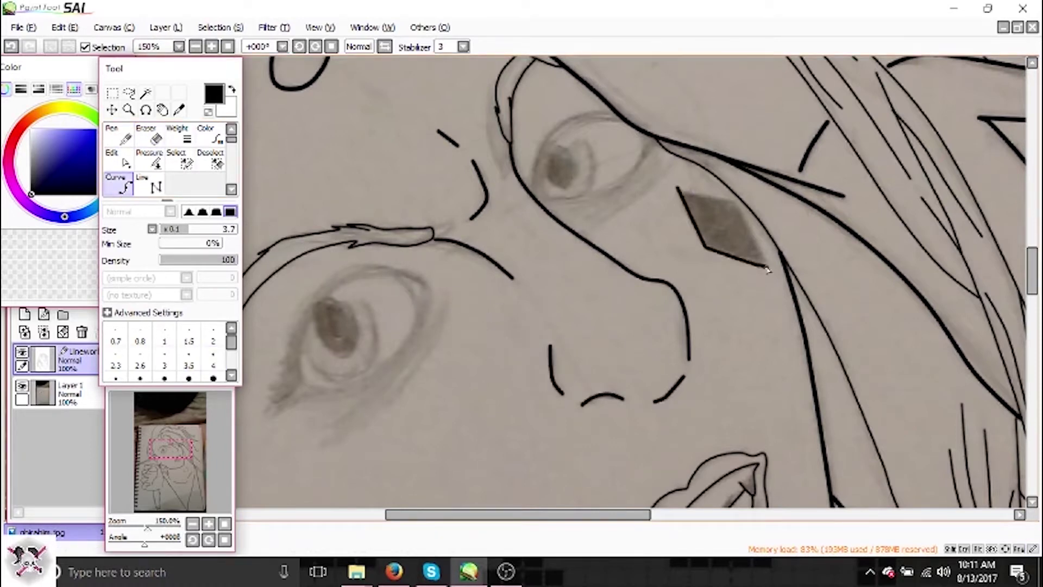
left_click_drag(676, 198, 563, 192)
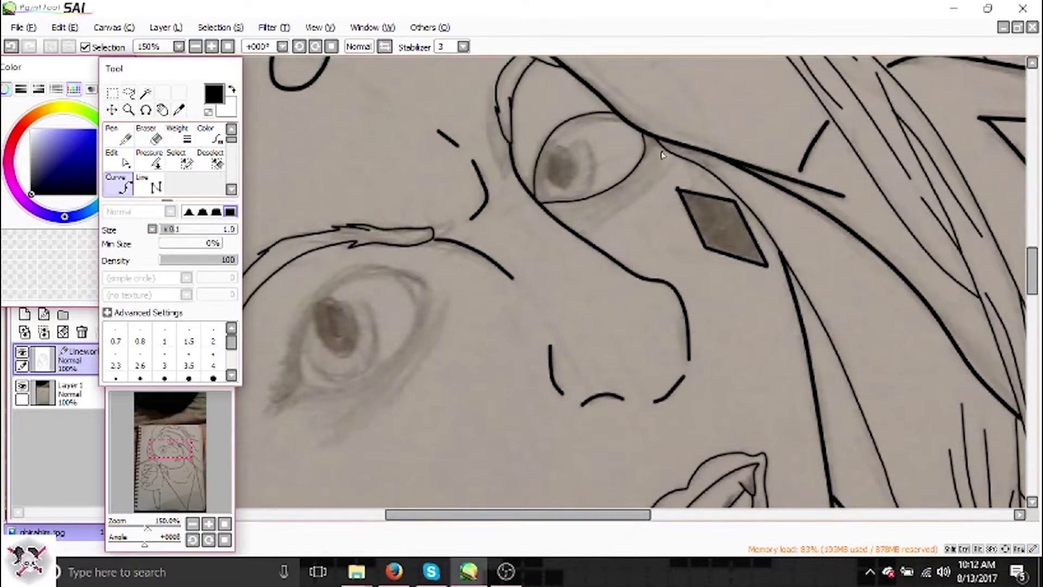
Trace the far eye's upper lid line, iris and pupil.
key("alt+e")
key("Escape")
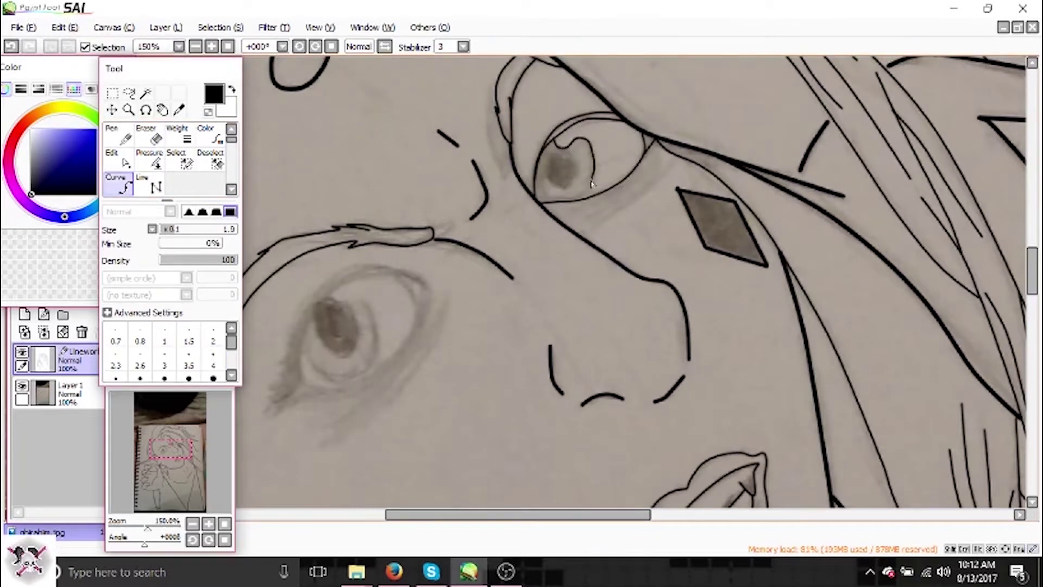
key("alt+e")
key("Return")
left_click(568, 145)
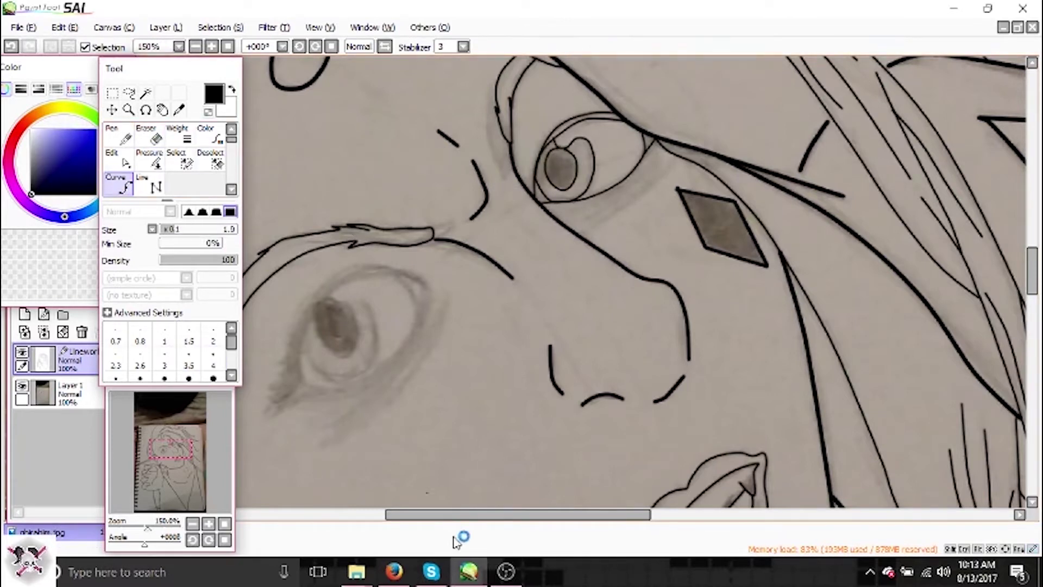
Trace the near eye's outline, upper lid, iris and pupil, and draw the spiky lashes at its outer corner.
scroll(560, 151, "left", 4)
scroll(644, 249, "down", 1)
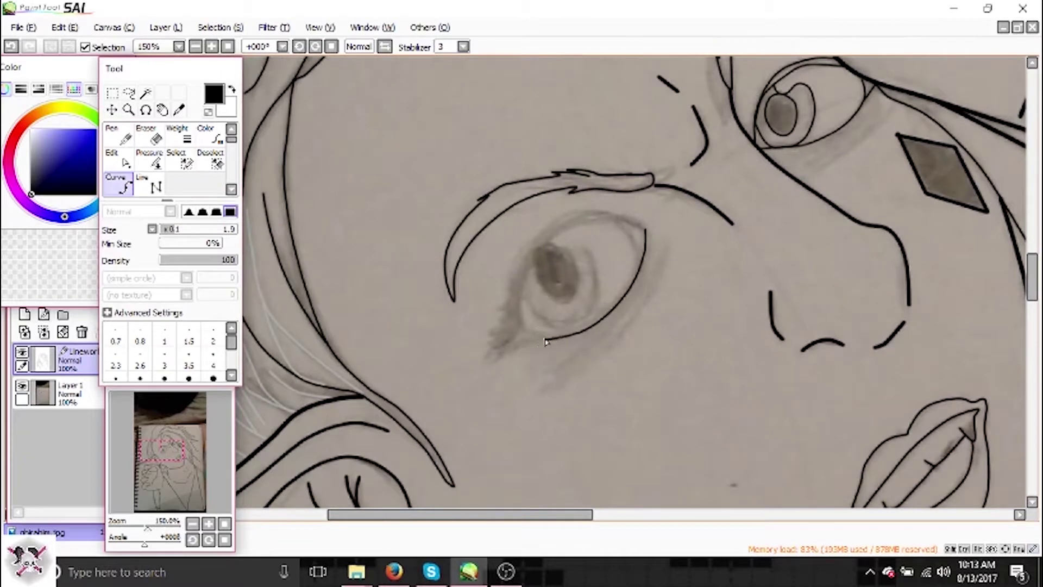
left_click(645, 229)
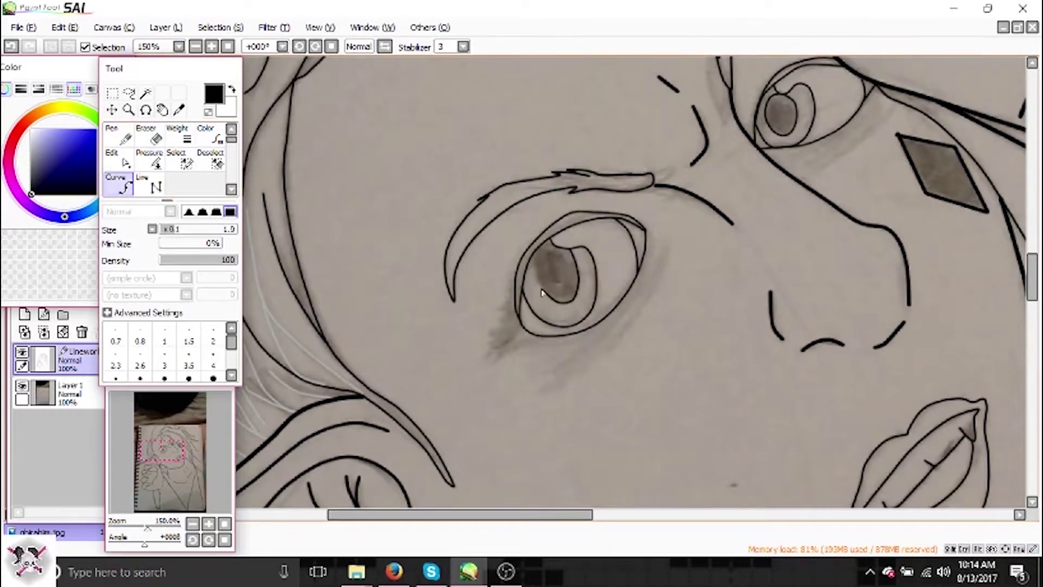
scroll(548, 328, "down", 1)
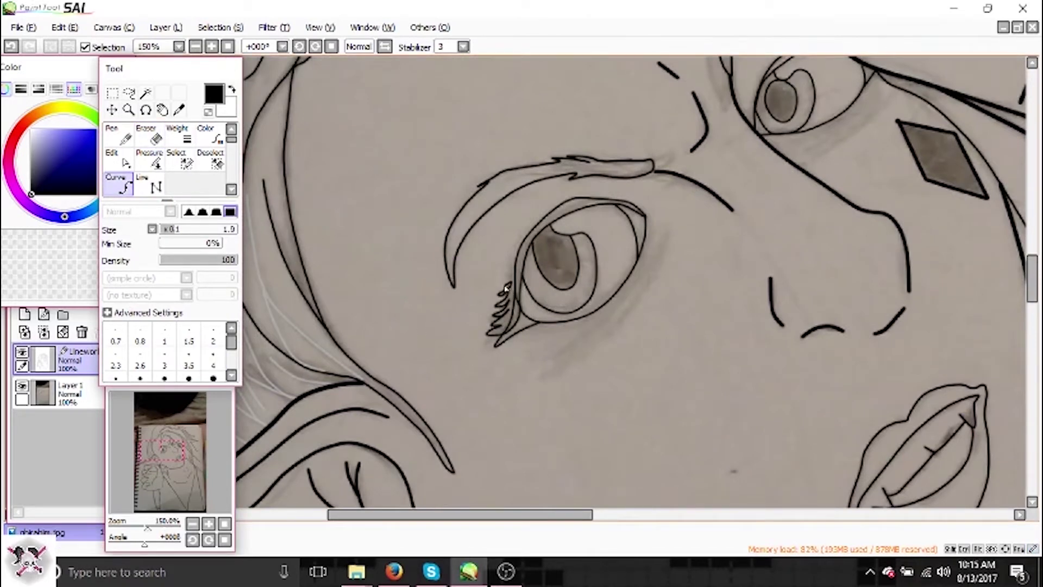
scroll(533, 245, "up", 2)
key("e")
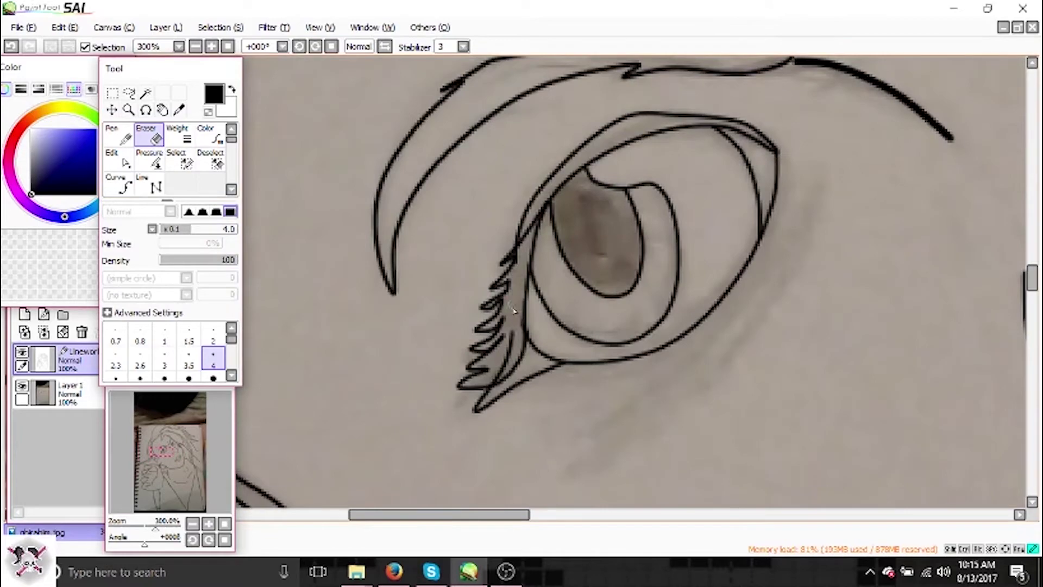
Add the small corner line to the far eye and touch up its upper lid lines.
key("c")
left_click_drag(768, 237, 471, 291)
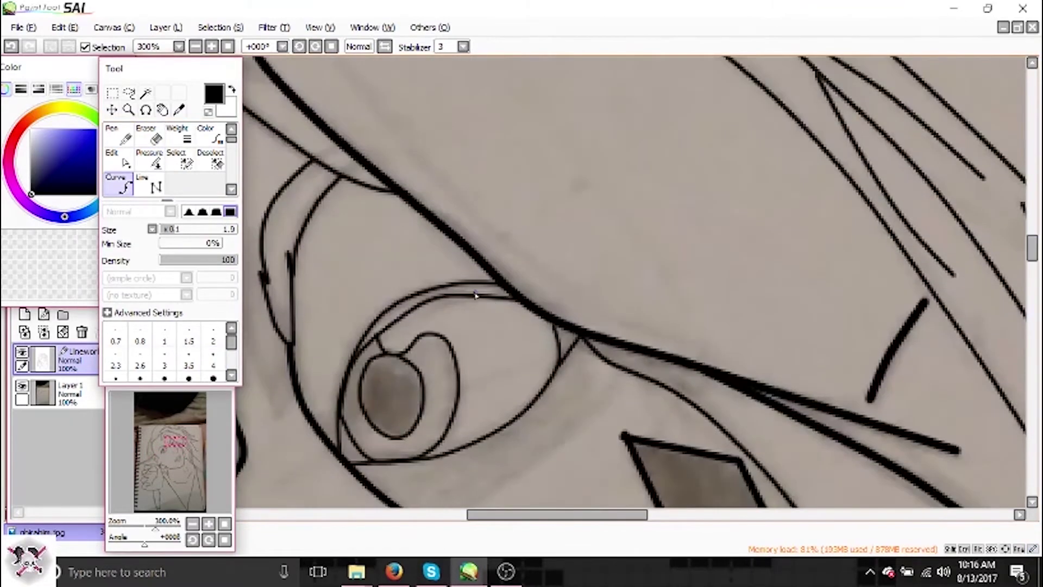
key("e")
left_click(195, 47)
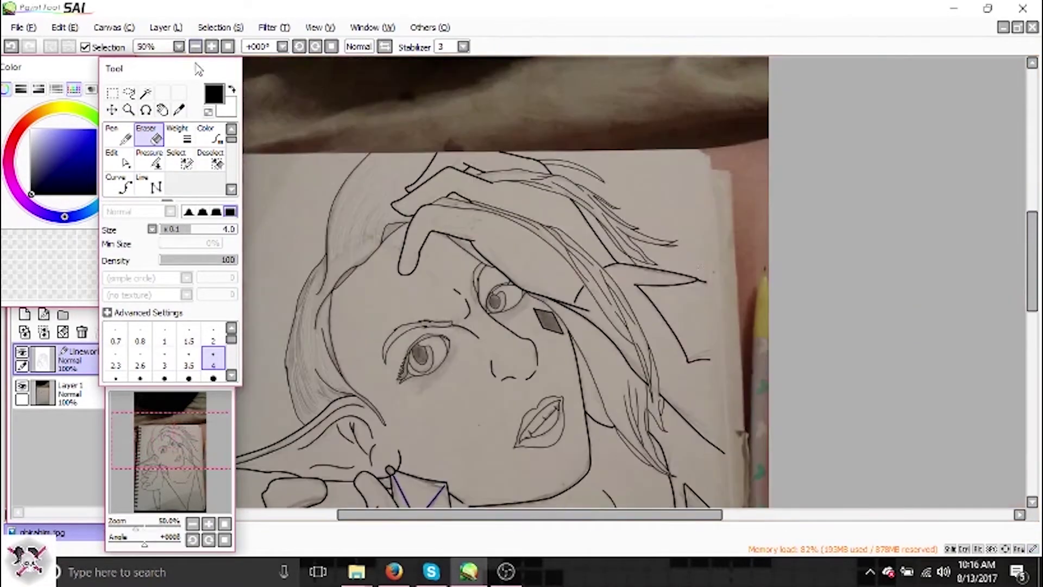
Trace thin shadow contours with a 1.9 line size along the raised hand's lower edge beside the far eye.
scroll(958, 290, "up", 2)
scroll(958, 290, "down", 2)
scroll(692, 163, "up", 2)
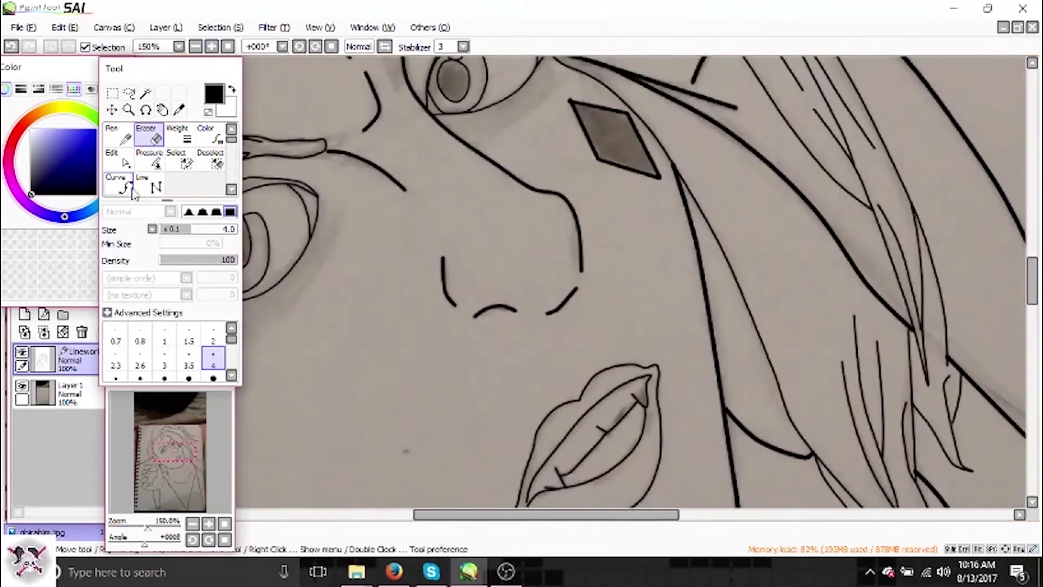
key("c")
left_click_drag(680, 303, 583, 116)
mouse_move(1036, 304)
left_mouse_down()
mouse_move(1035, 244)
mouse_move(1035, 255)
left_mouse_up()
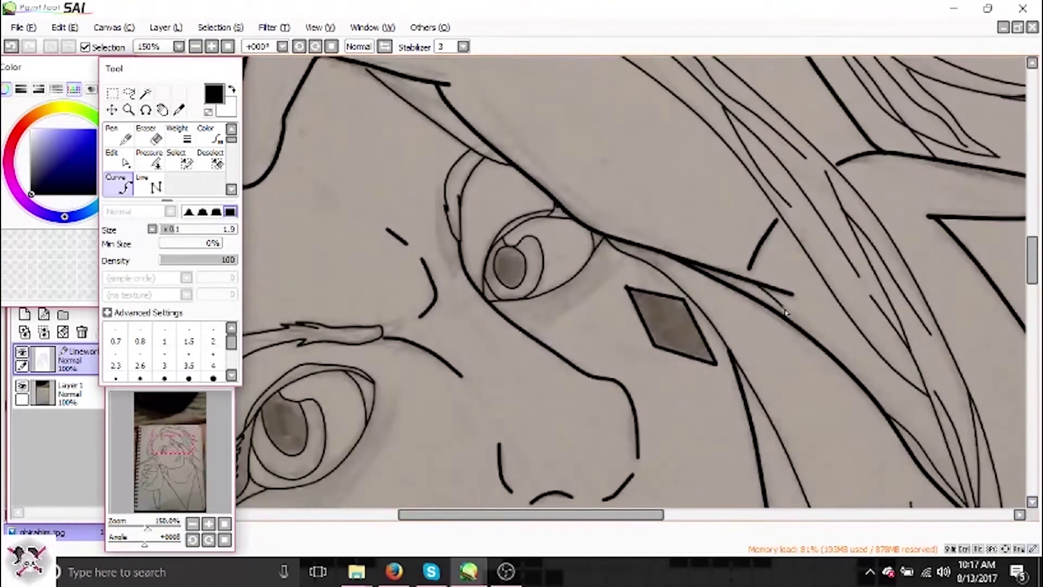
left_click_drag(643, 318, 693, 389)
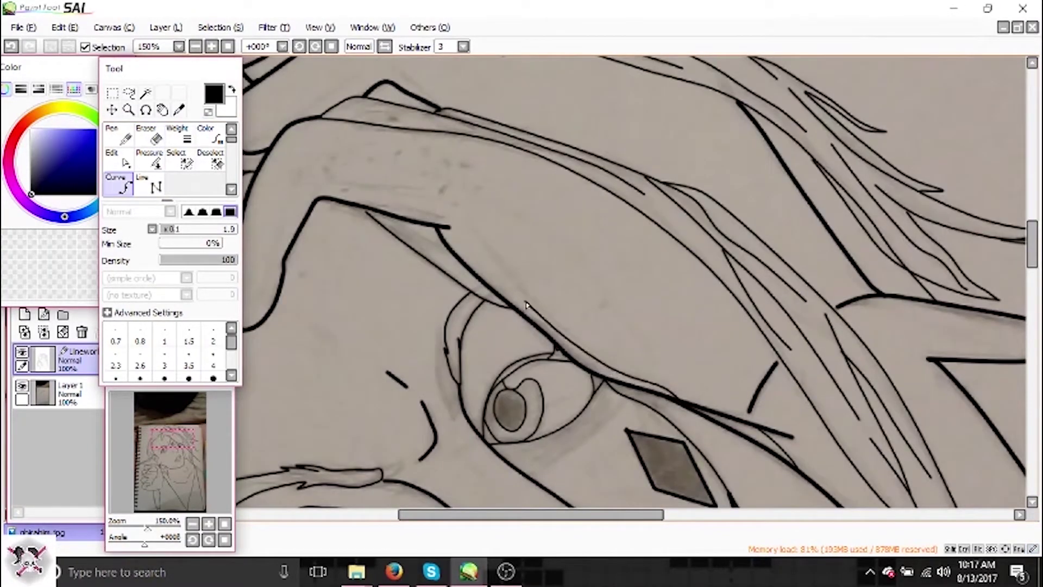
Trace thin shadow contours along the raised hand's fingers and knuckles, and the shadow line at the hairline beside them.
left_click_drag(531, 514, 480, 514)
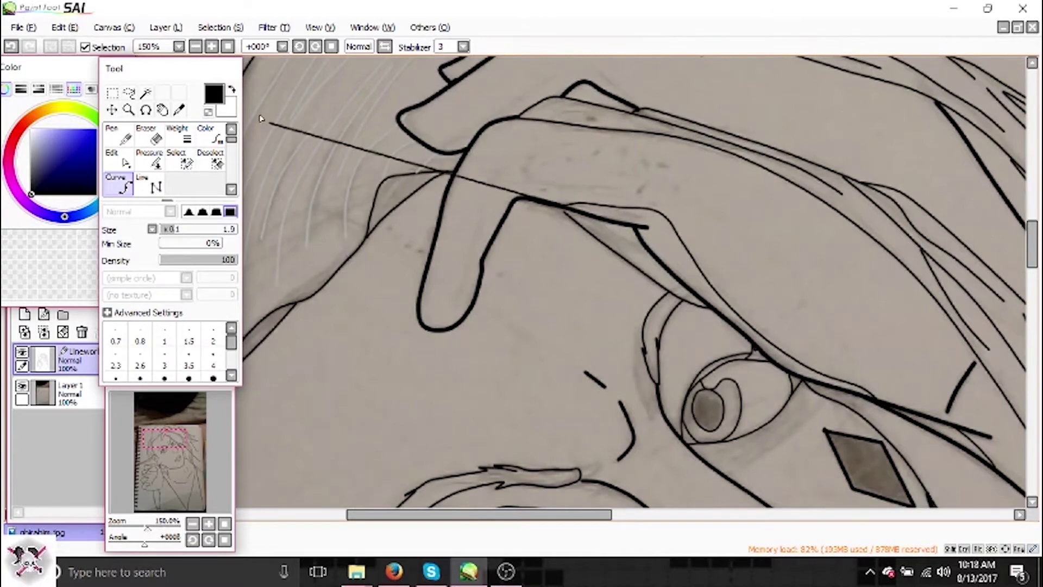
left_click_drag(1039, 274, 616, 252)
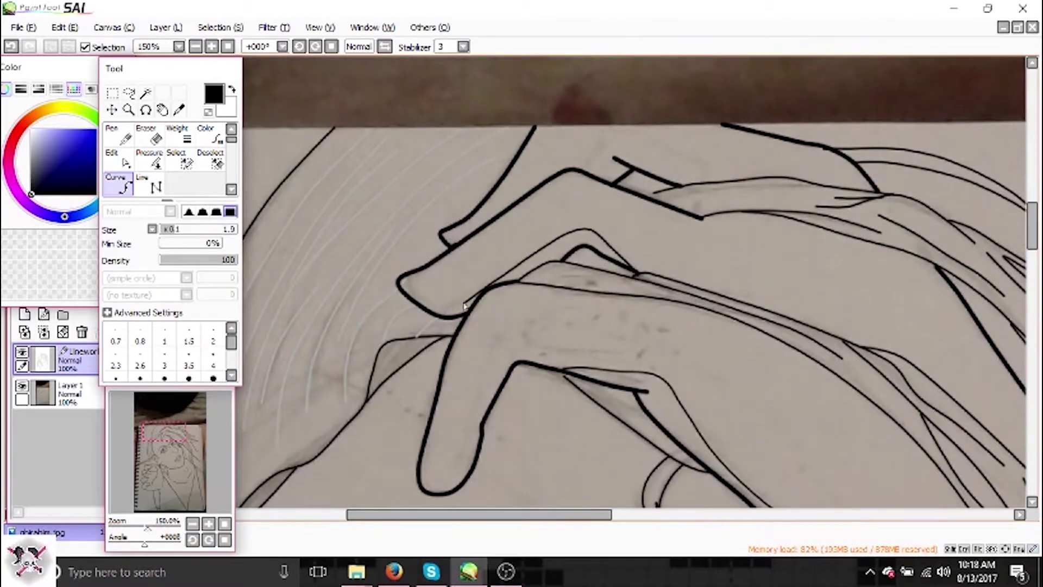
scroll(689, 254, "up", 2)
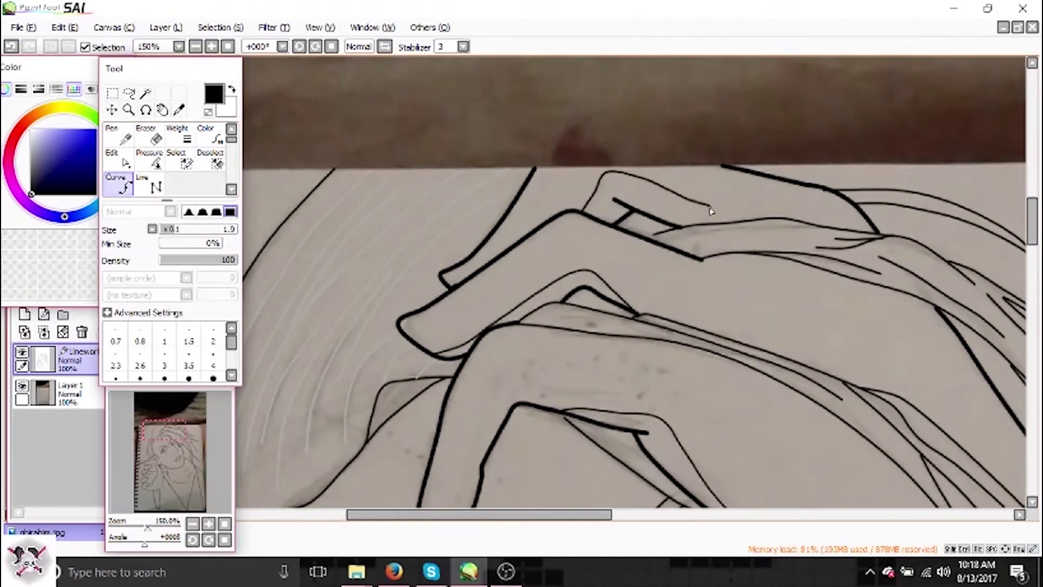
Trace thin shadow contours down the lower forearm and along the underside of the lower hand's palm and little finger.
scroll(712, 211, "down", 3)
scroll(707, 271, "down", 5)
scroll(706, 326, "up", 2)
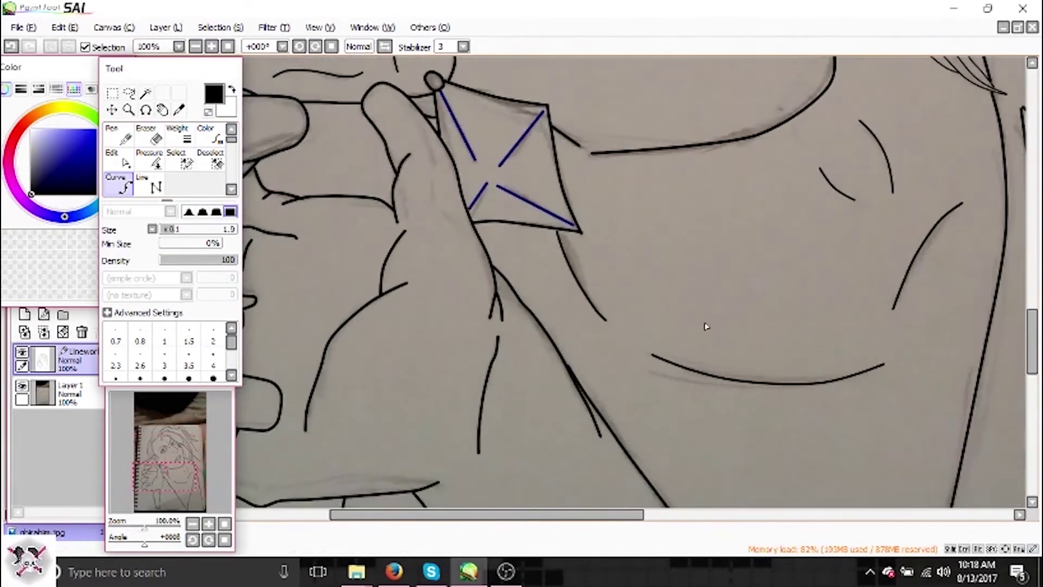
scroll(707, 326, "down", 10)
left_click(438, 96)
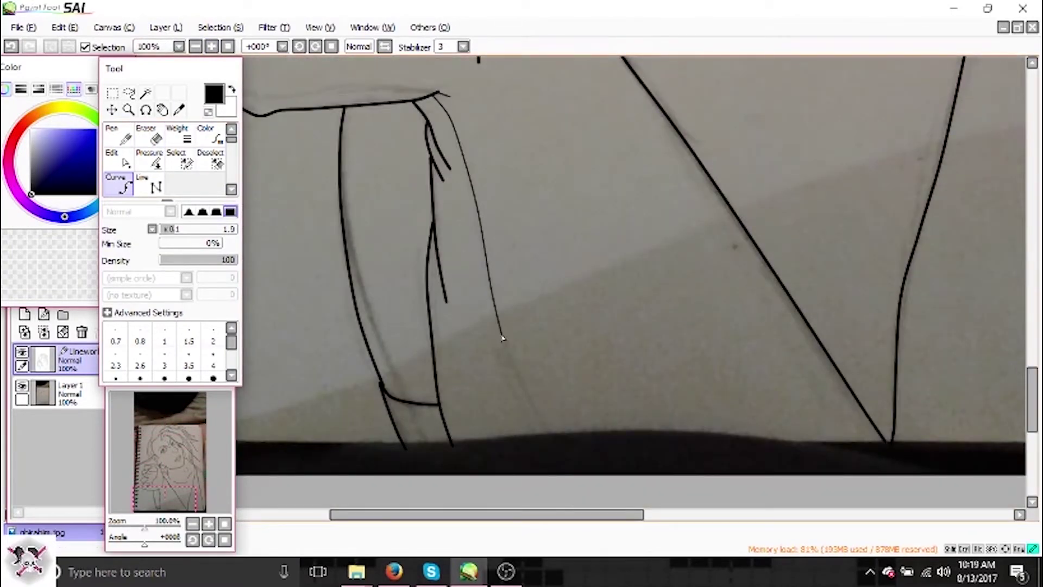
key("Escape")
scroll(449, 410, "up", 1)
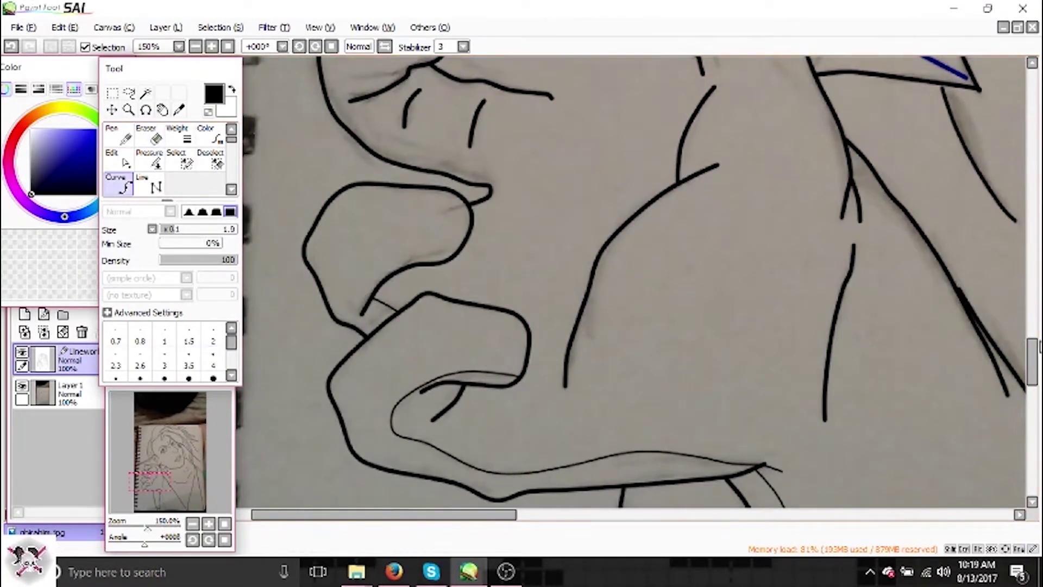
Trace the thin shadow contours on the lower hand's curled fingers, erasing and redrawing the misplaced segments.
scroll(487, 374, "up", 3)
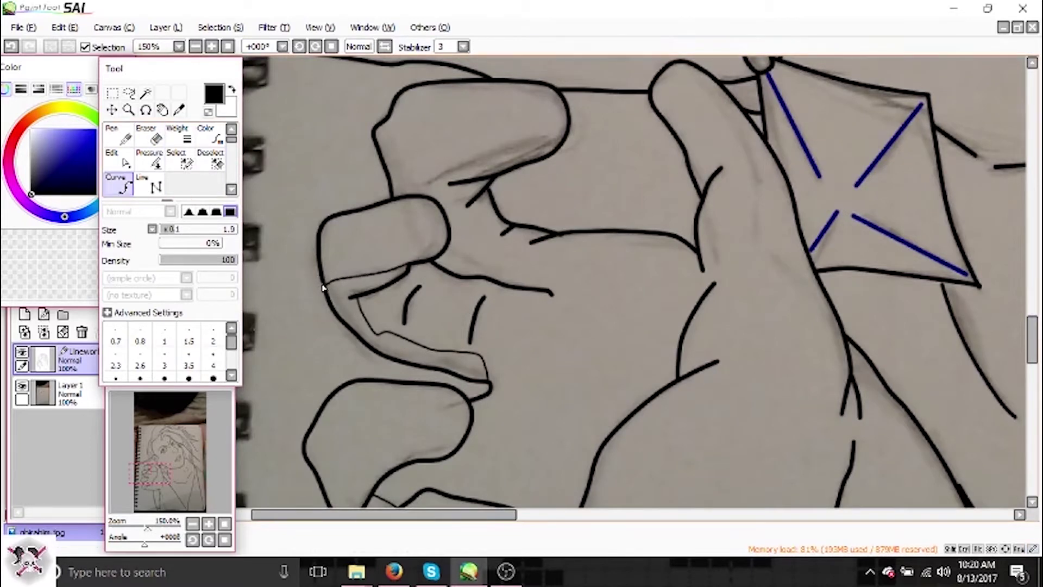
key("e")
left_click_drag(328, 282, 338, 279)
key("e")
left_click_drag(411, 340, 449, 353)
key("e")
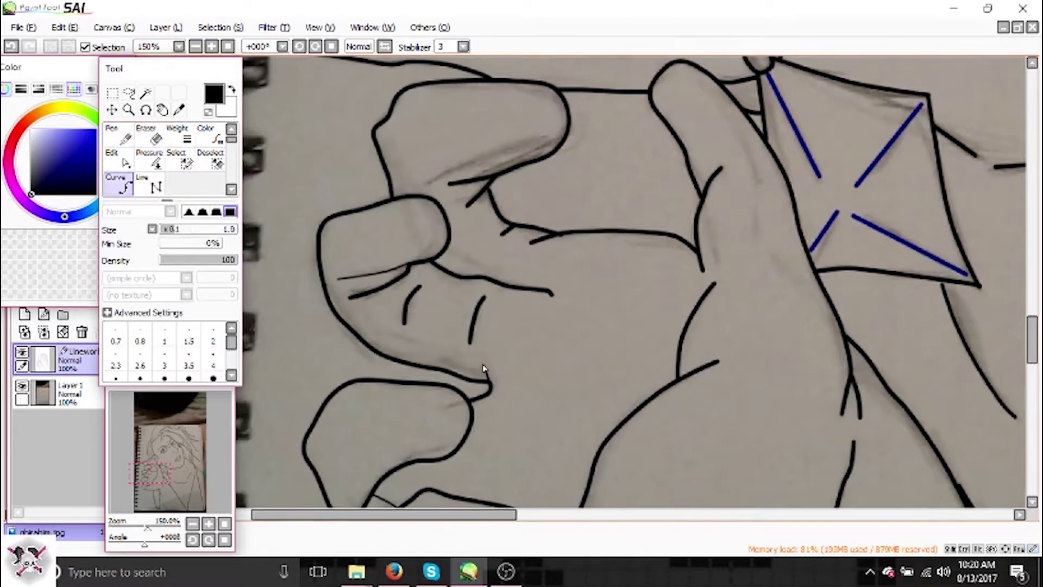
left_click(365, 297)
key("e")
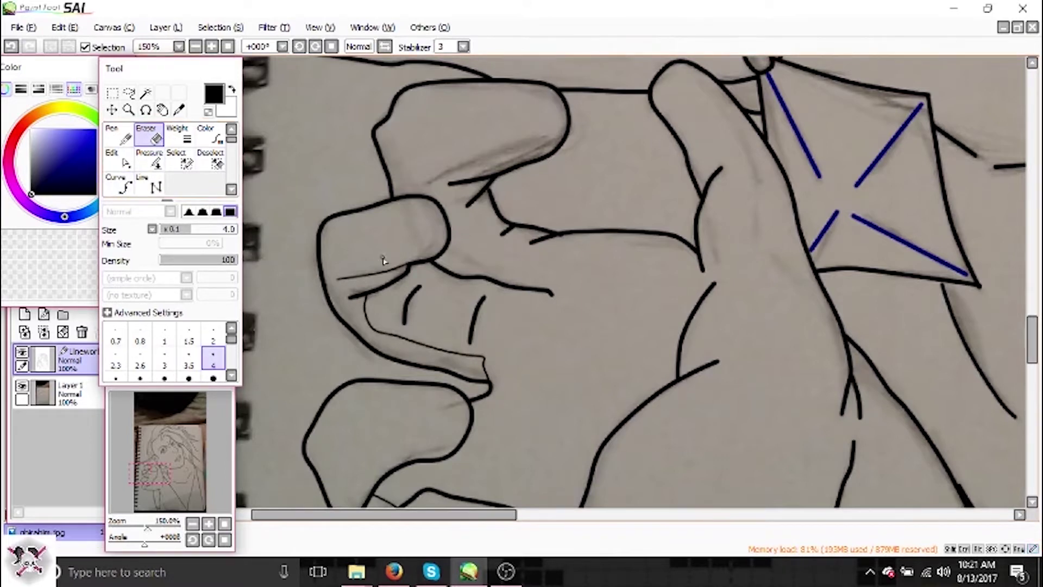
key("e")
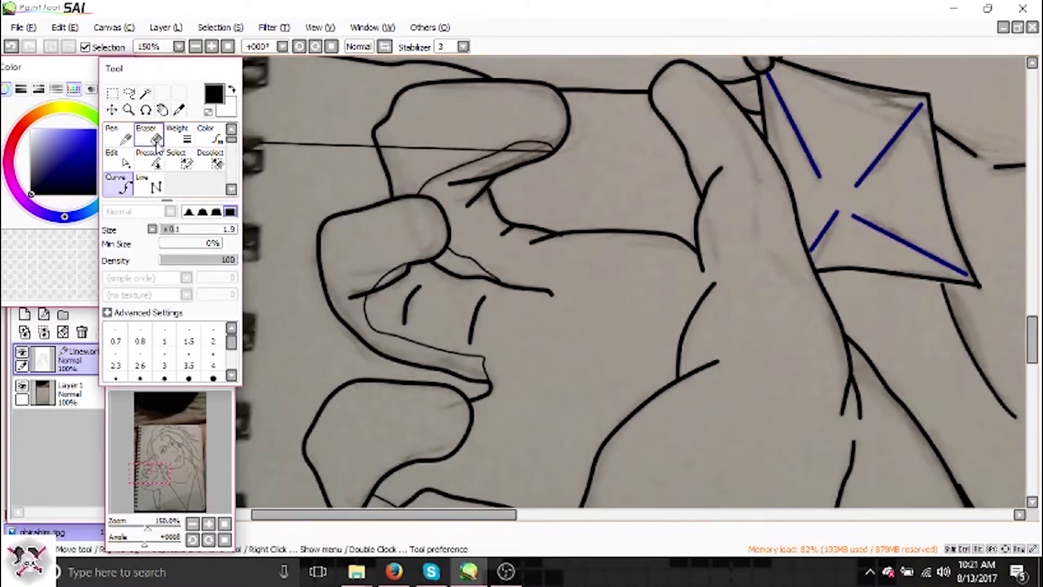
Trace thin shadow lines down the thumb and along the lower edge of the gap between thumb and index finger.
scroll(554, 152, "up", 4)
scroll(554, 152, "right", 5)
left_click(577, 192)
left_click(623, 250)
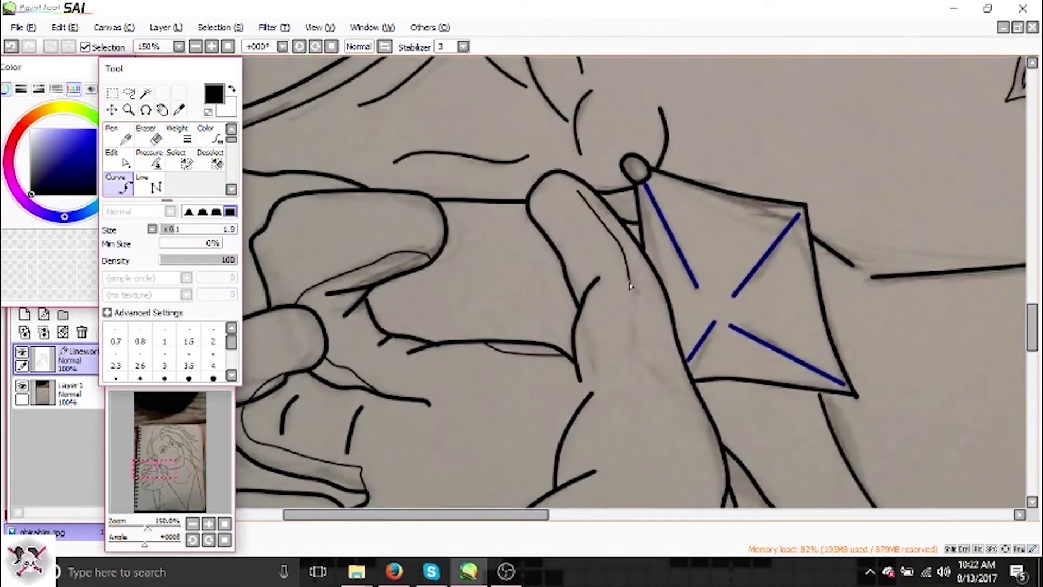
scroll(722, 456, "down", 5)
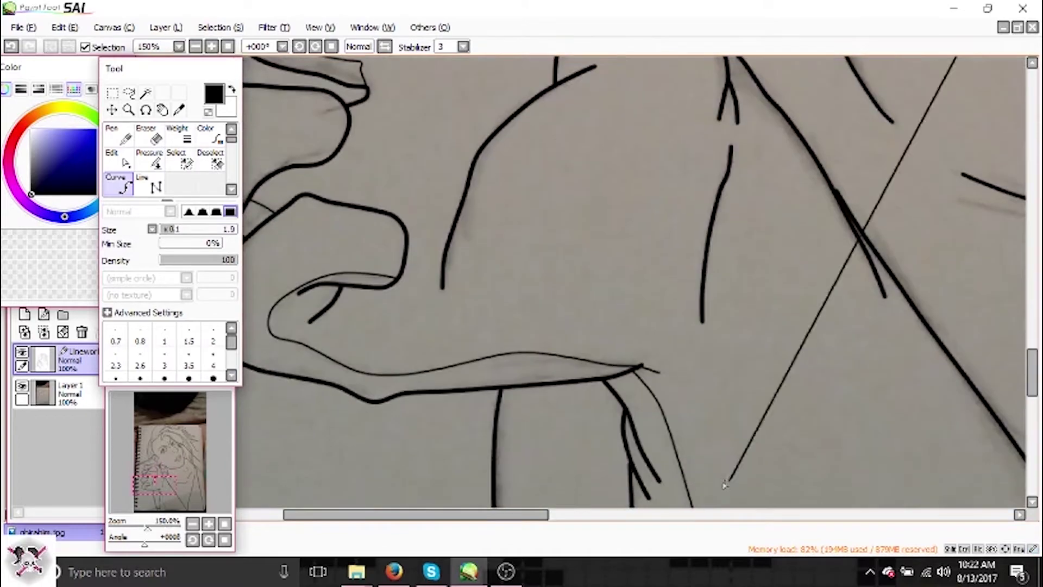
Hide Layer 1 with the photographed sketch to review the whole linework.
key("ctrl+minus")
key("ctrl+minus")
key("ctrl+minus")
key("e")
scroll(598, 272, "right", 2)
scroll(597, 271, "up", 5)
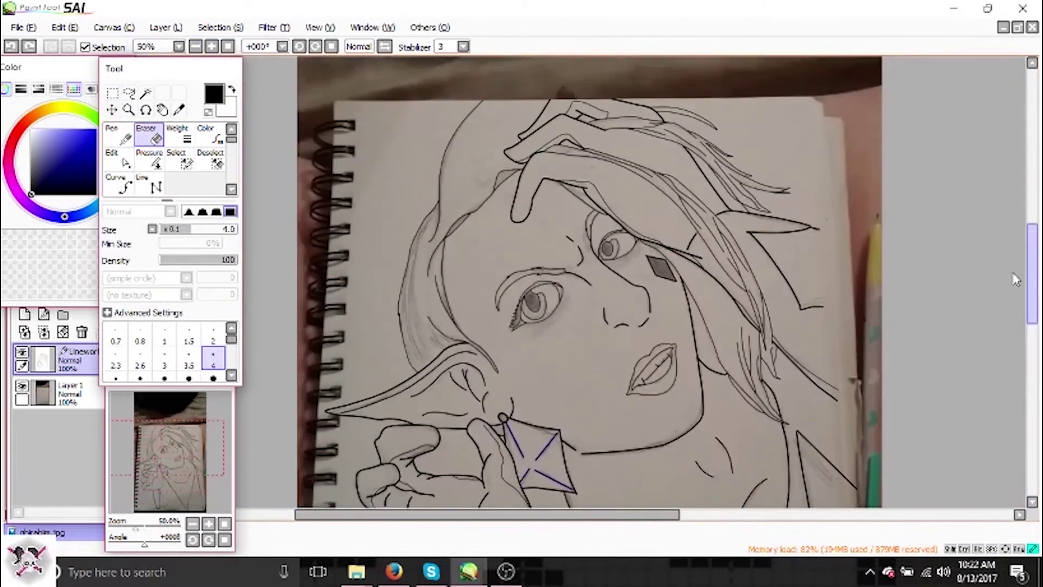
left_click(21, 386)
left_click(195, 47)
left_click(220, 27)
left_click(220, 27)
left_click(220, 27)
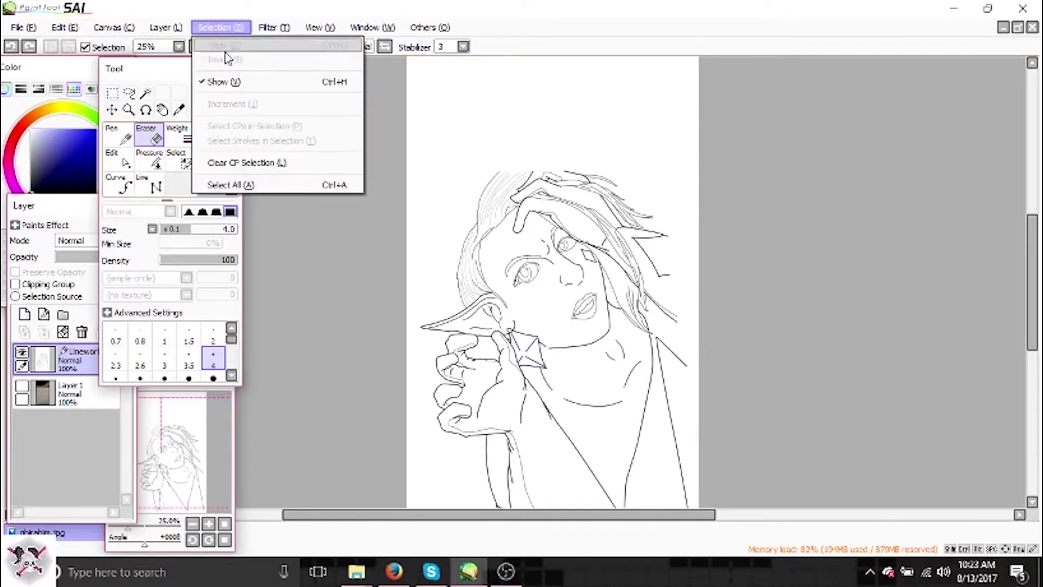
left_click(179, 160)
left_click(22, 385)
left_click(52, 386)
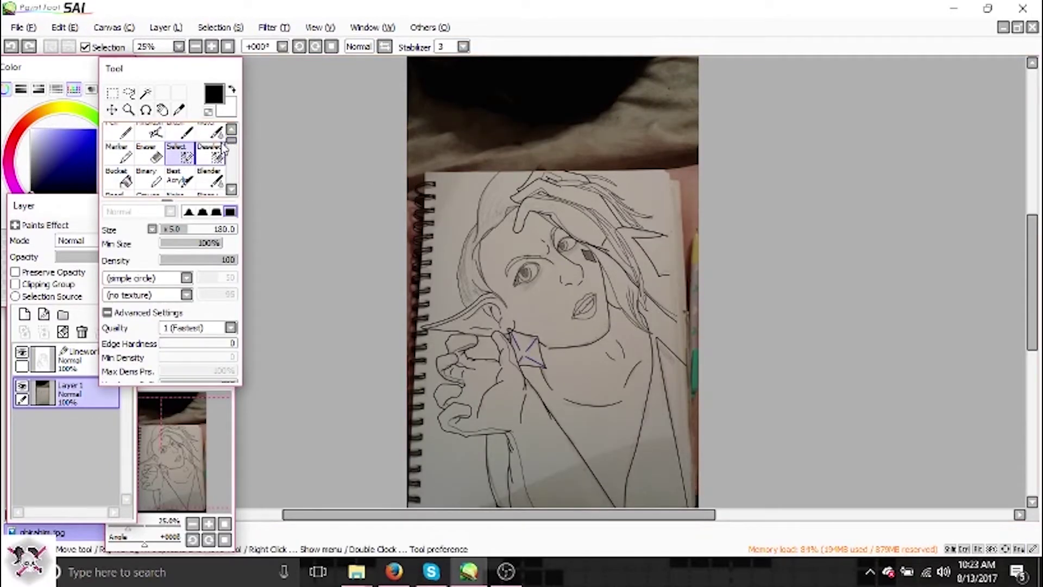
left_click(218, 27)
left_click(239, 181)
left_click(52, 359)
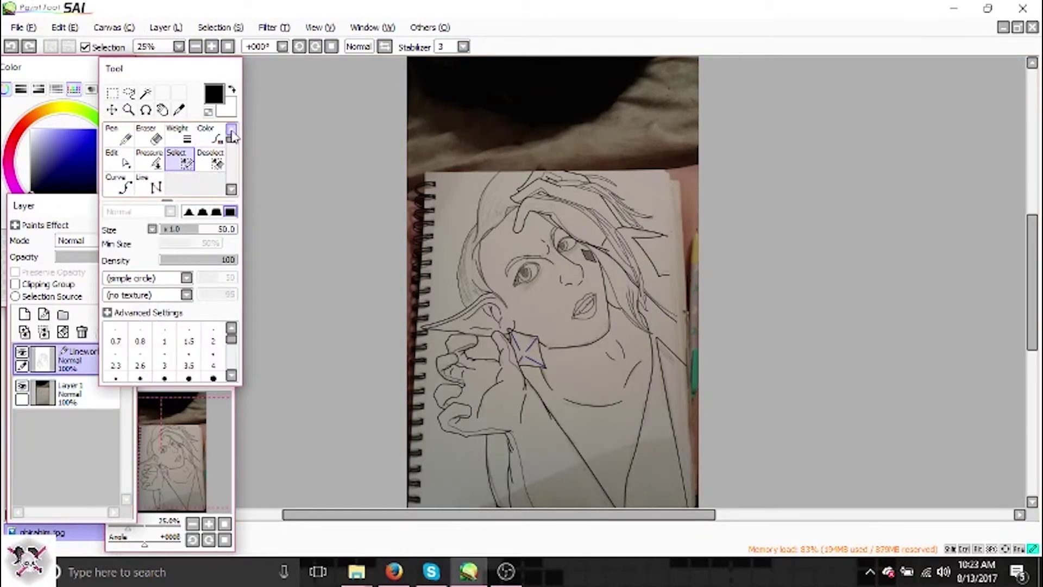
left_click(65, 28)
mouse_move(114, 27)
left_click(21, 385)
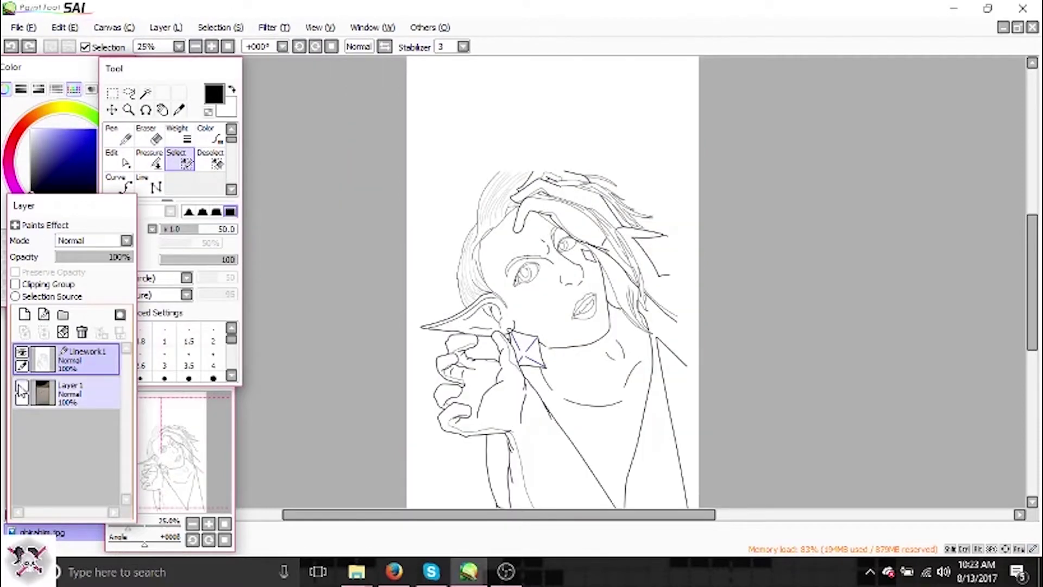
Select a rectangular area around the character drawing and crop the canvas to it.
key("ctrl+t")
left_click_drag(408, 168, 687, 433)
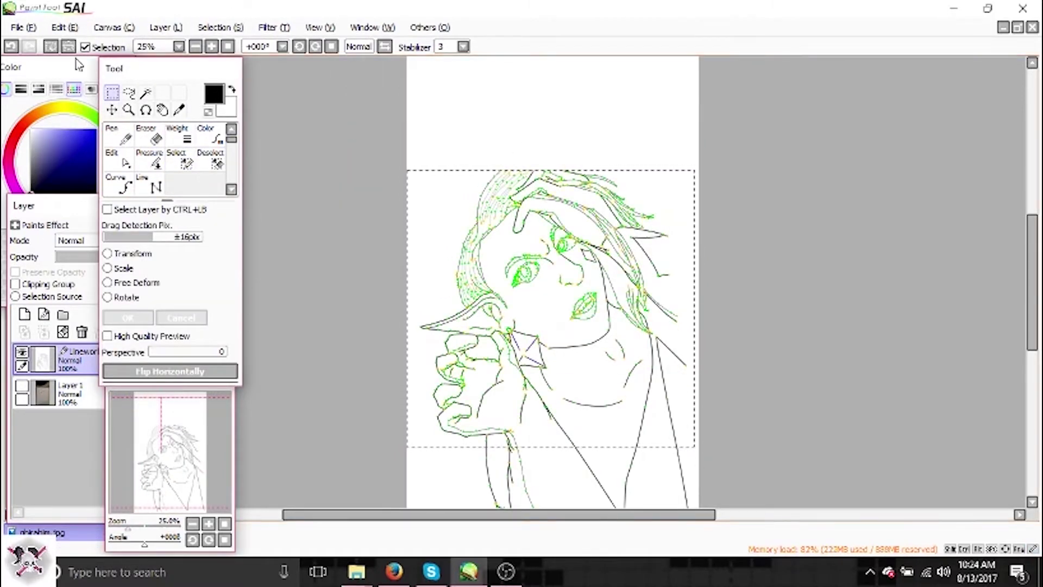
left_click_drag(407, 170, 657, 468)
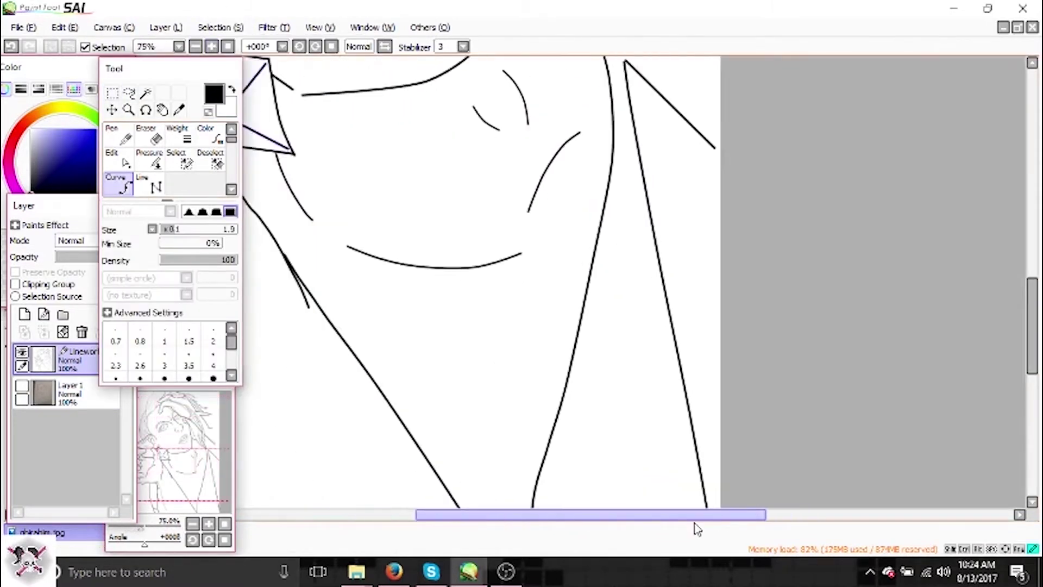
Extend the open arm outlines beside the hair to the canvas edge with a 5.1 line size, undoing misplaced strokes.
left_click(177, 231)
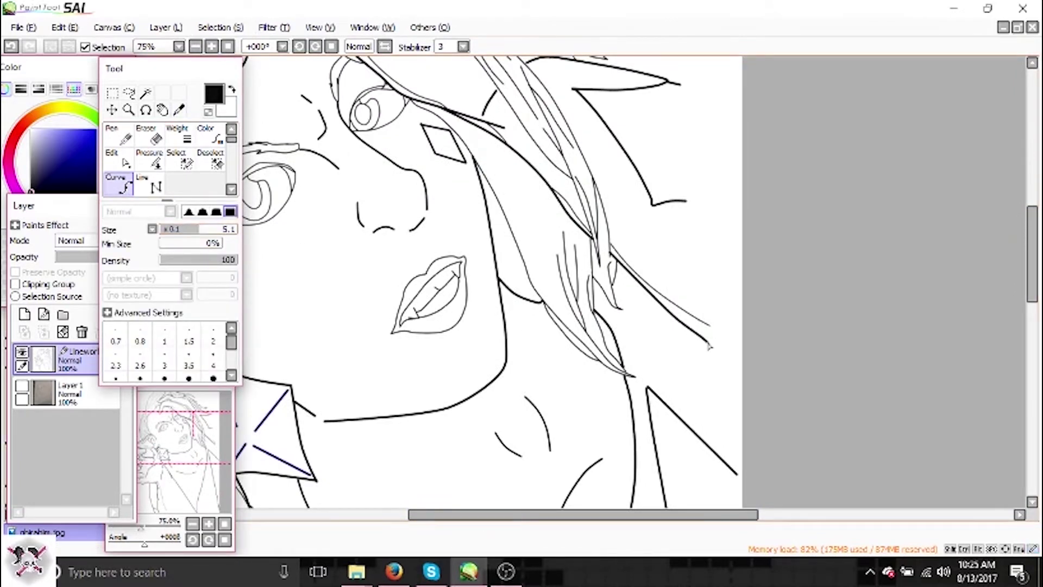
scroll(763, 378, "up", 3)
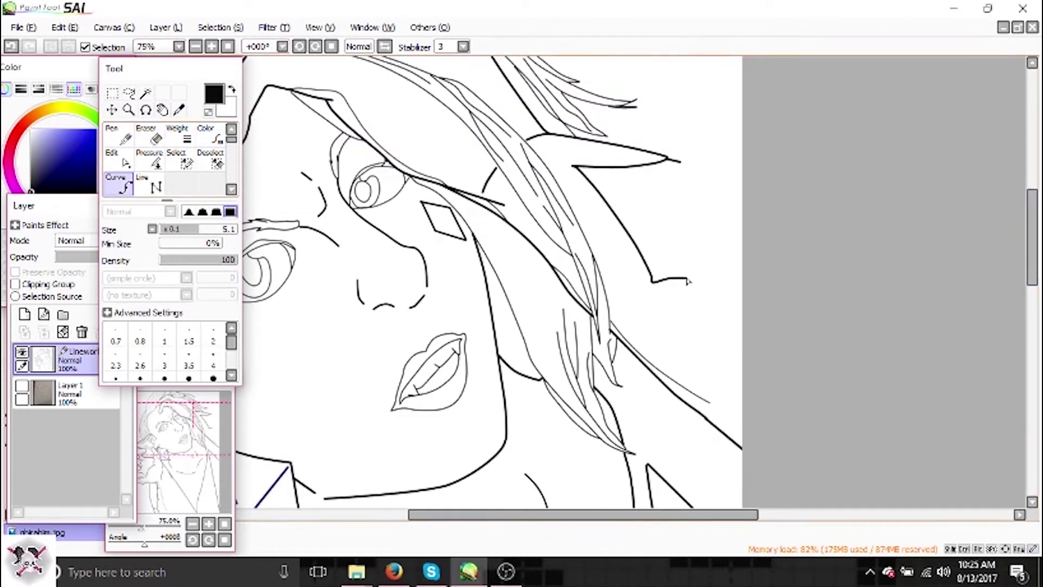
key("ctrl+z")
left_click(65, 27)
left_click(71, 39)
left_click(212, 46)
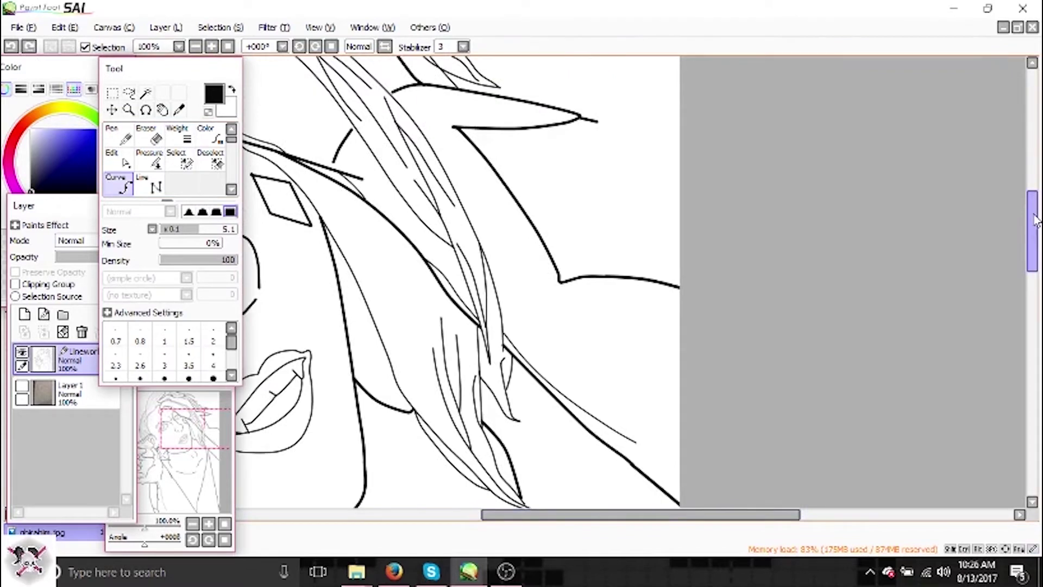
Try to extend the outline from the pointed tip beside the hair to the canvas edge.
scroll(598, 249, "up", 2)
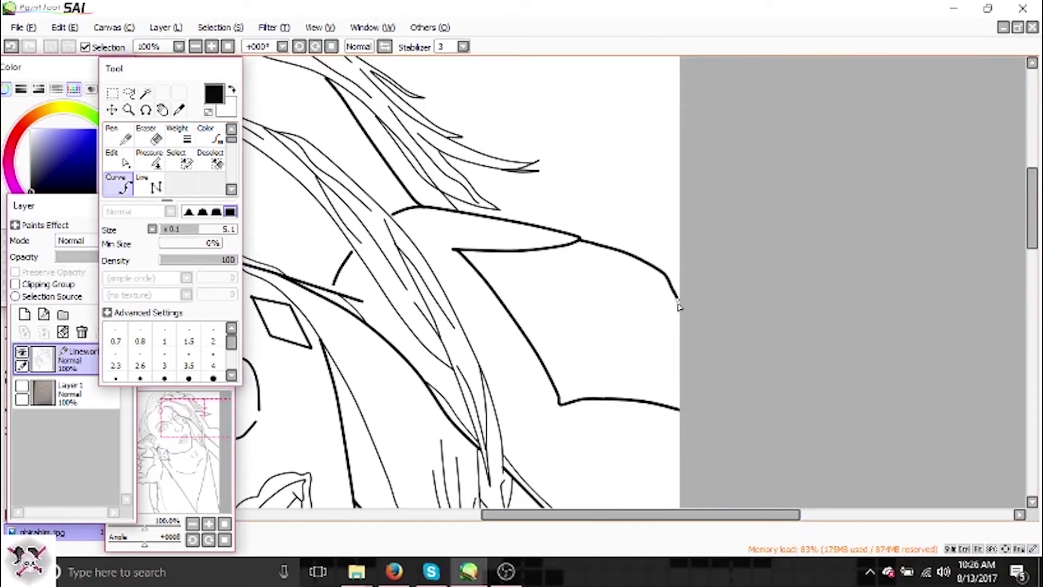
key("e")
left_click_drag(596, 243, 609, 249)
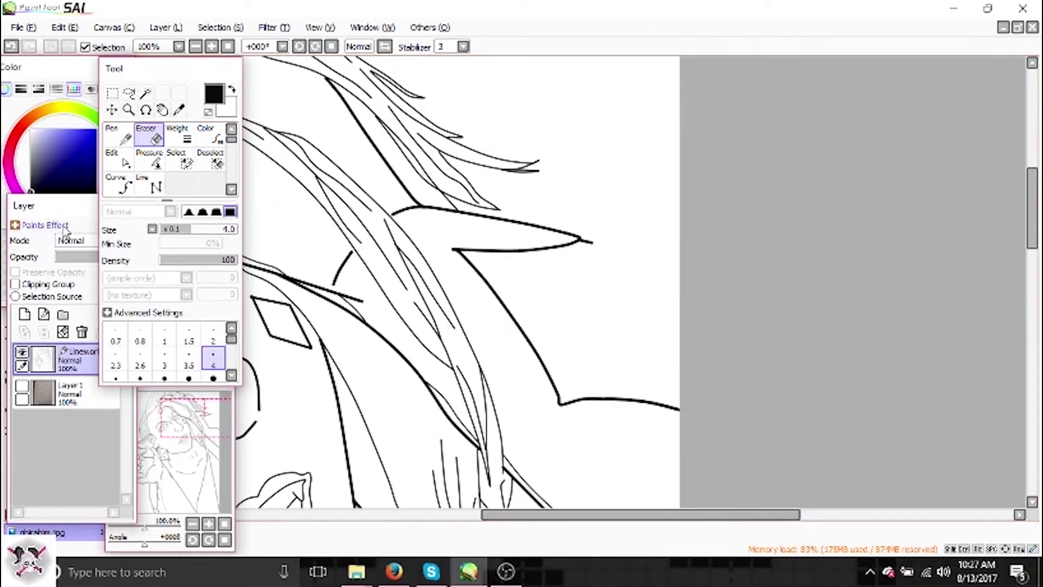
Show Layer 1 and extend the outline from the pointed tip to the canvas edge with 5.1 curve strokes.
left_click(22, 385)
key("c")
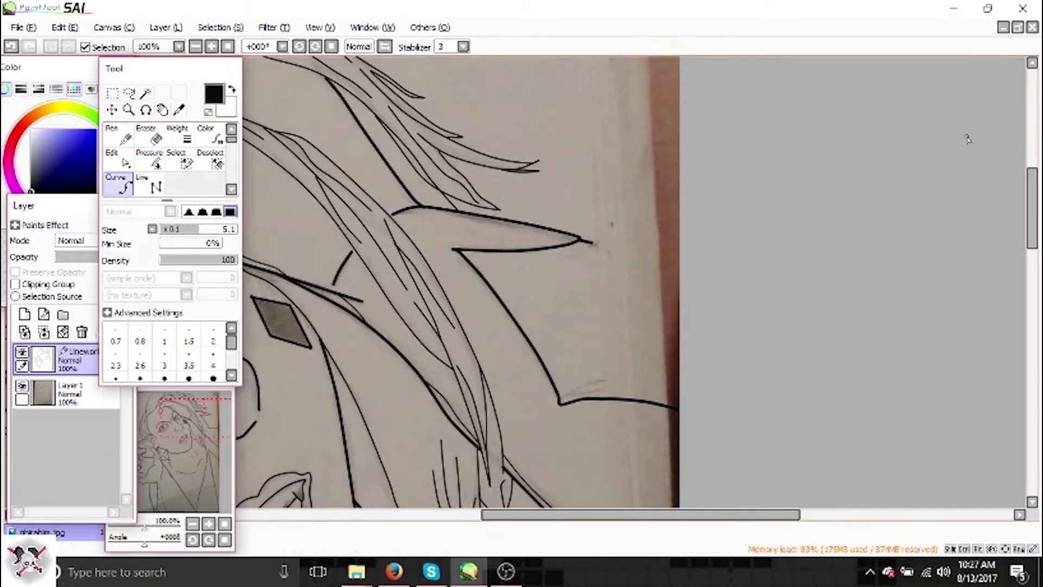
scroll(594, 189, "down", 2)
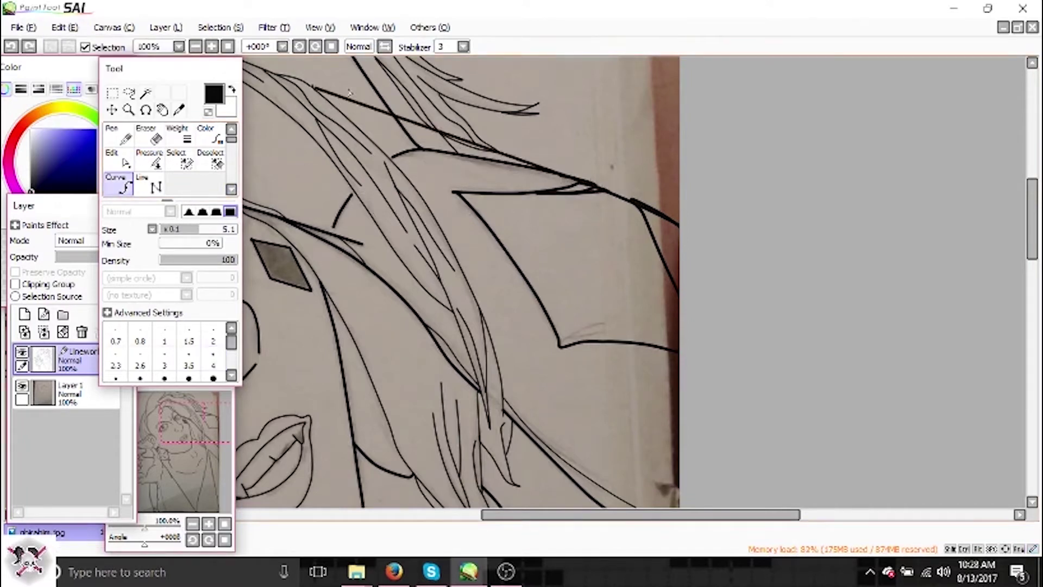
Erase the stray and overlapping line ends around the pointed tip beside the hair with the size 4 eraser.
key("e")
scroll(555, 173, "up", 2)
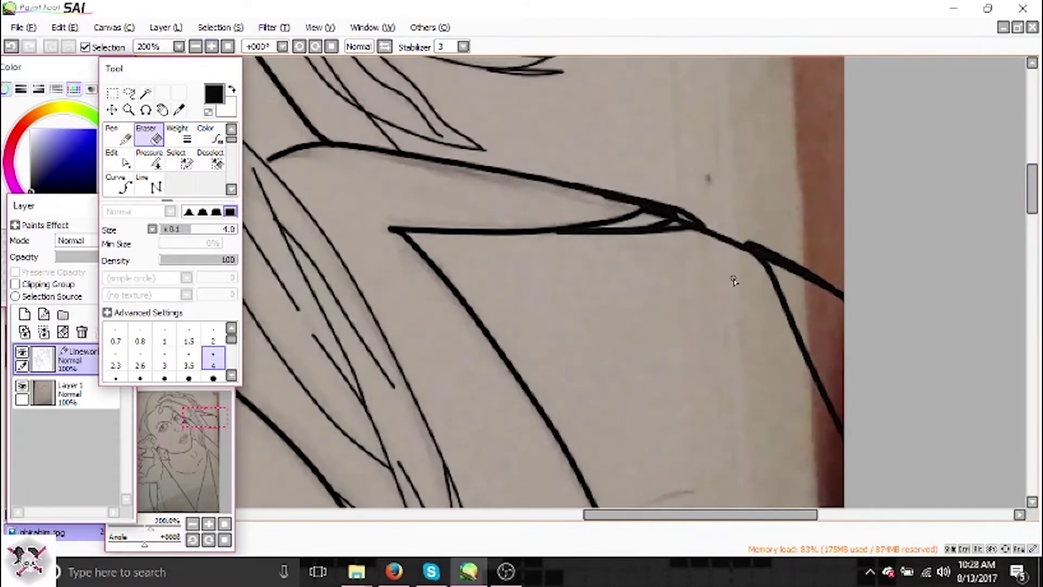
left_click(691, 225)
key("e")
scroll(594, 195, "down", 5)
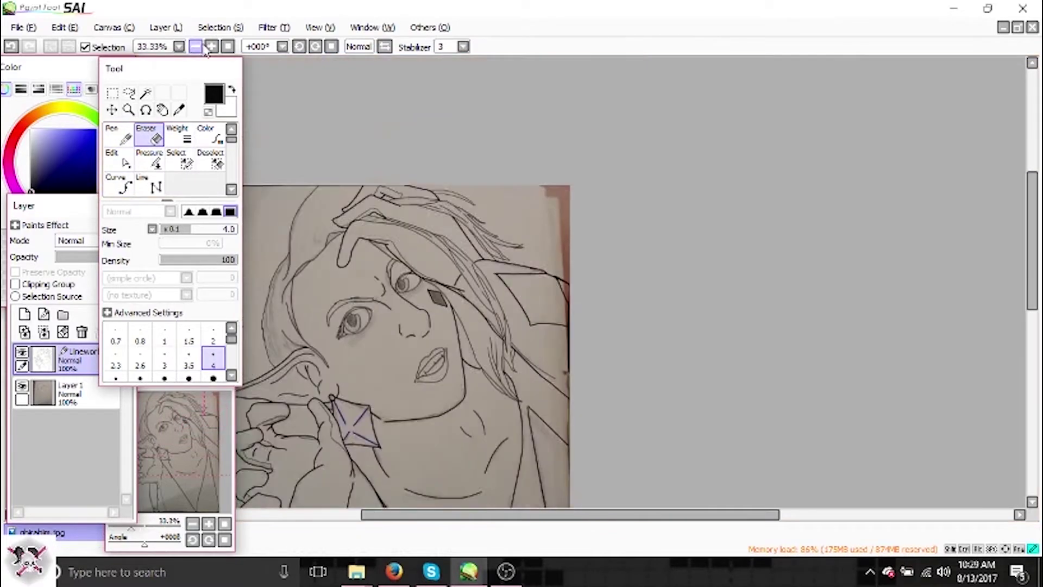
Hide Layer 1 and extend the arm and robe neckline outlines to the canvas edges with 5.1 curve strokes.
left_click(22, 387)
scroll(516, 365, "up", 3)
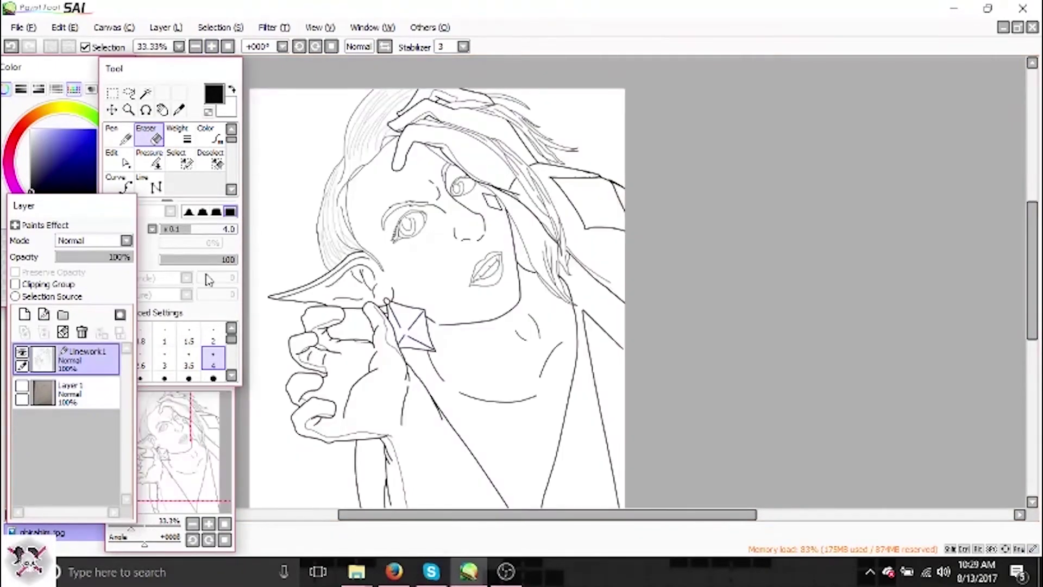
key("c")
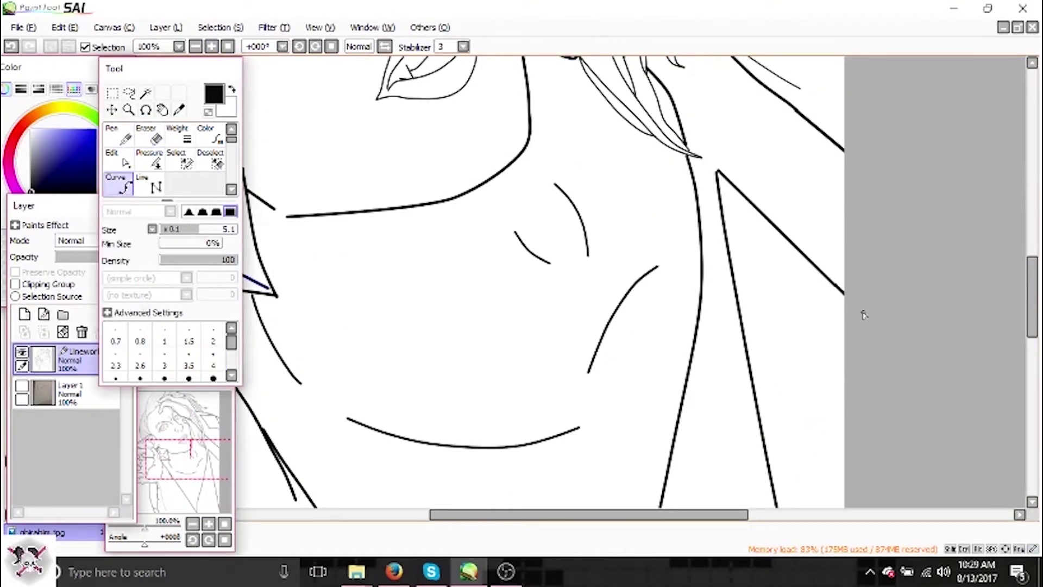
left_click(195, 46)
left_click(195, 46)
left_click(211, 46)
left_click(211, 47)
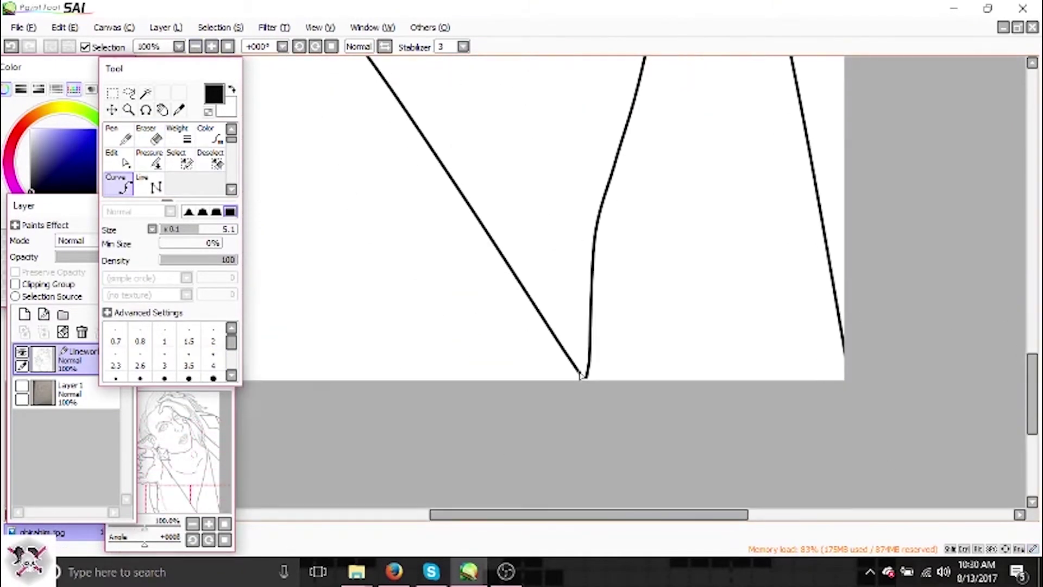
scroll(1018, 298, "down", 3)
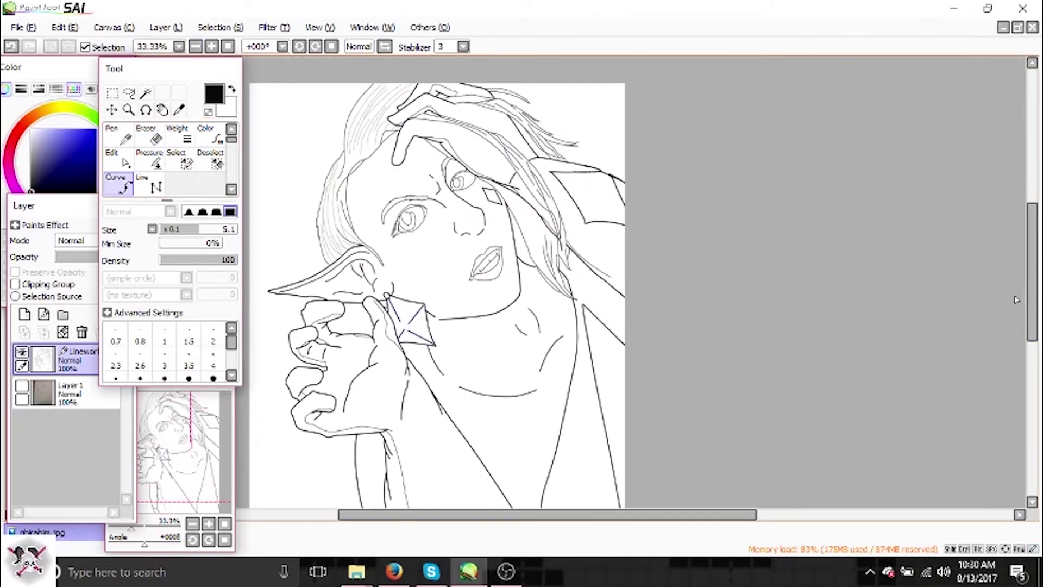
Extend the thin shadow contours of the raised arm and the wrist to the canvas edges, reducing the line size to 2.7.
scroll(384, 87, "up", 3)
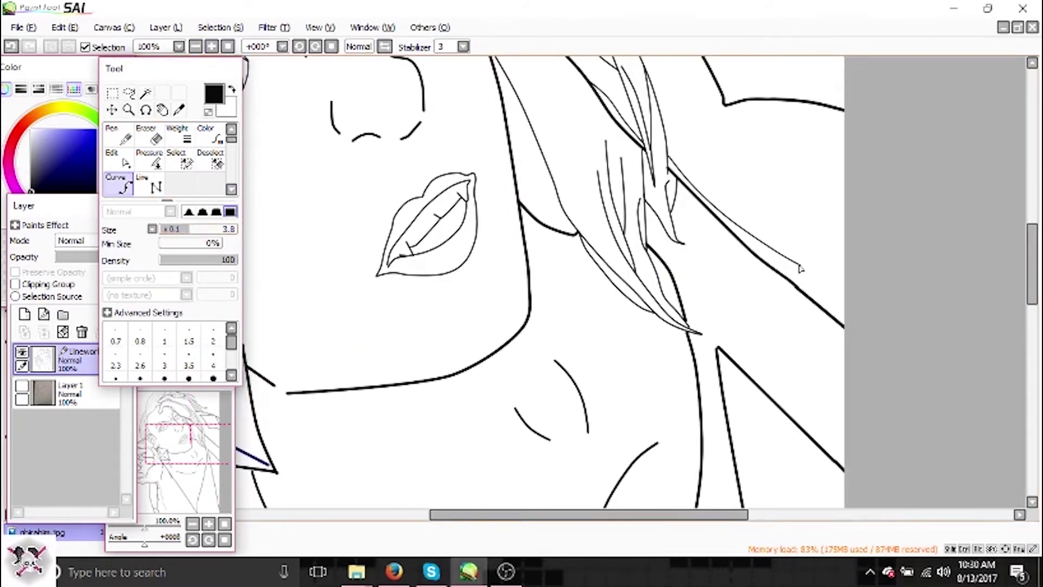
left_click(185, 230)
scroll(854, 315, "down", 3)
scroll(588, 455, "up", 3)
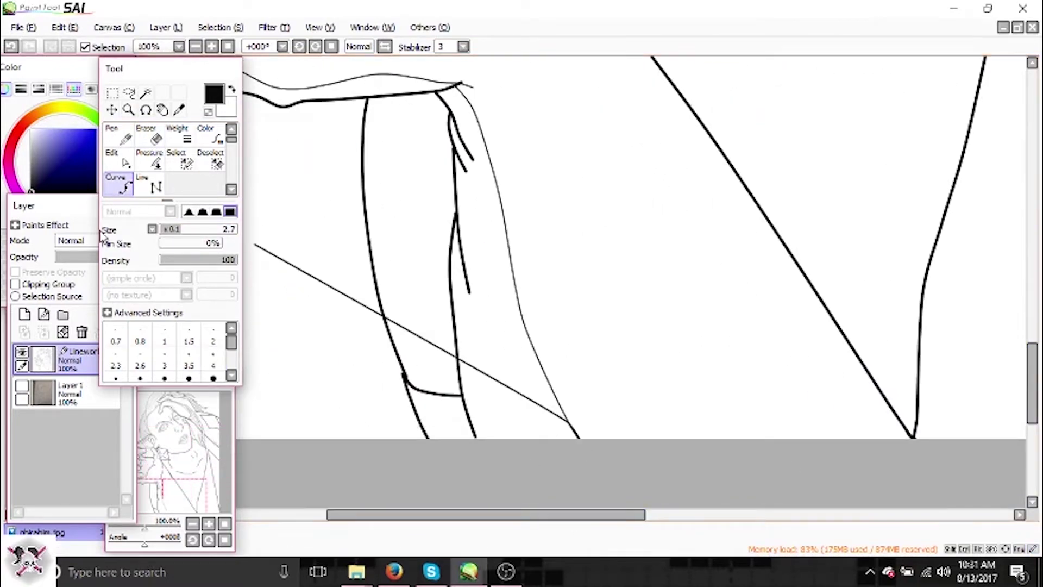
scroll(630, 247, "down", 3)
Compare the linework against Layer 1, hide the photo again and save the drawing as ghirahimLineart.jpg.
left_click(22, 387)
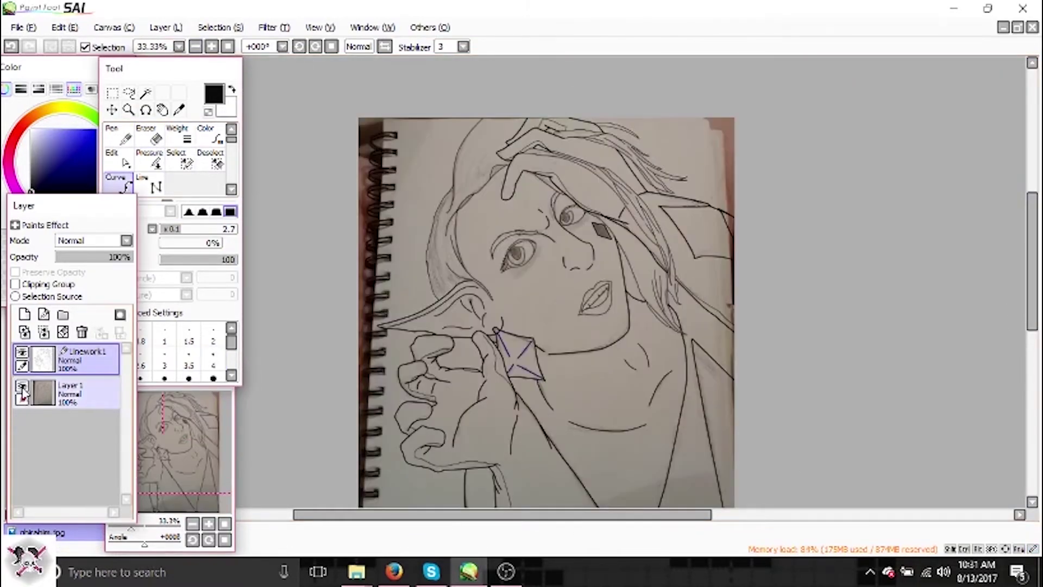
left_click(22, 387)
left_click(23, 27)
left_click(46, 115)
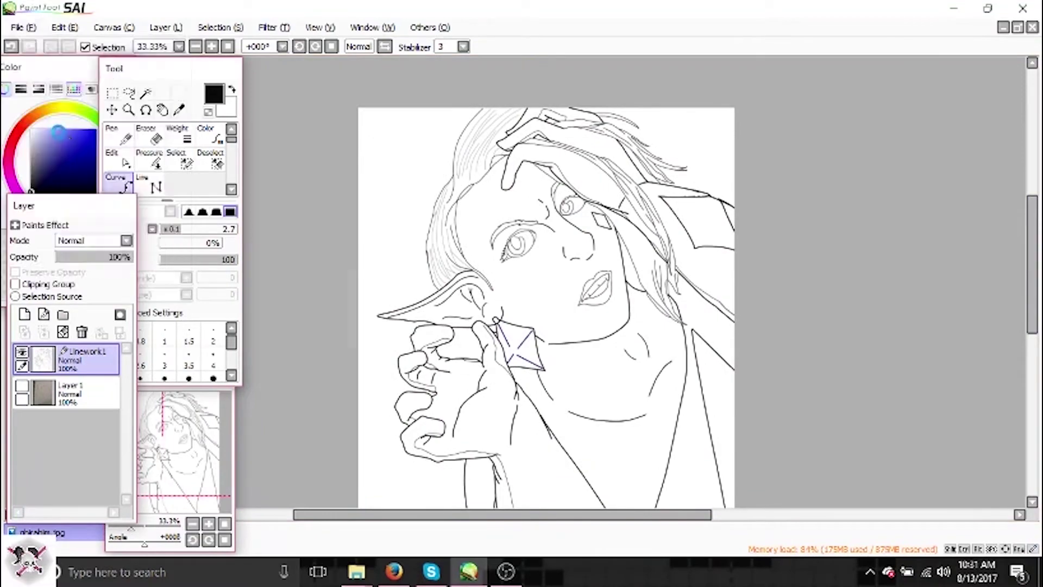
key("Return")
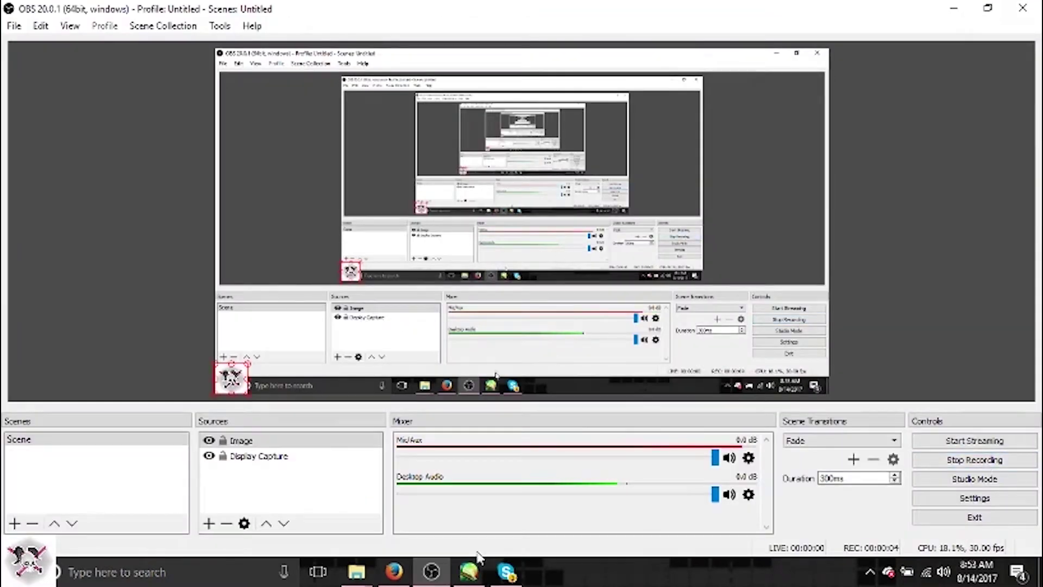
Switch to PaintTool SAI, show Layer 1 and add a new layer between it and the linework layer.
left_click(474, 565)
left_click(22, 387)
left_click(166, 28)
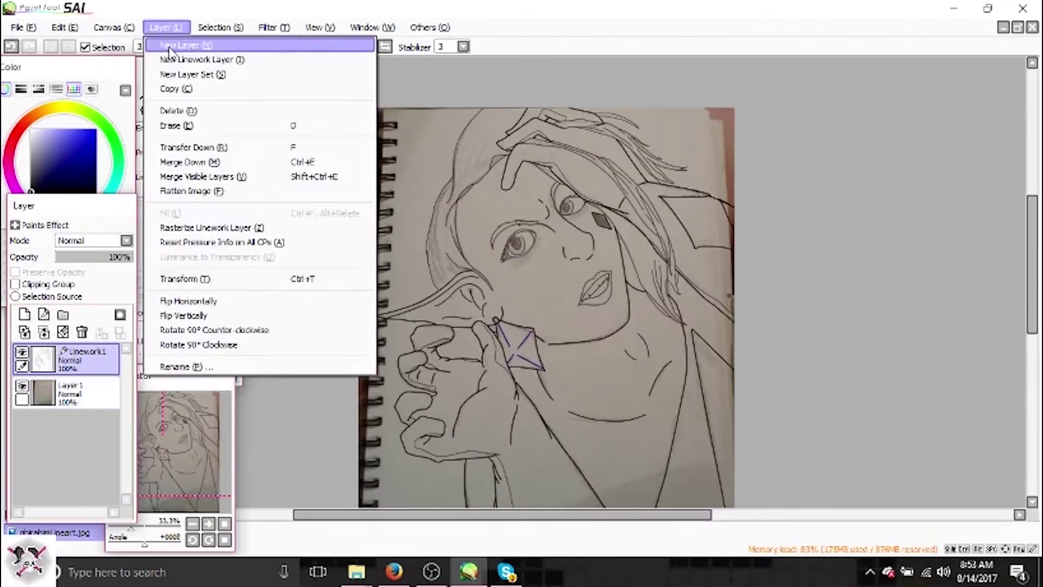
left_click(196, 44)
left_click_drag(98, 370, 82, 402)
Fill both eyes and the lips with white on Layer2 using the Brush at size 18.
left_click(31, 129)
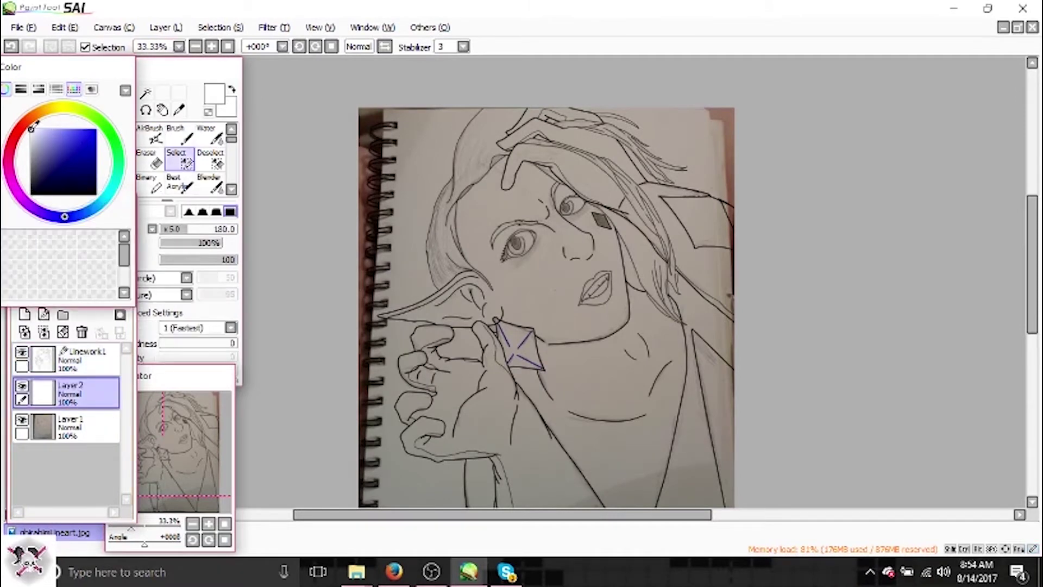
left_click(179, 135)
left_click(212, 46)
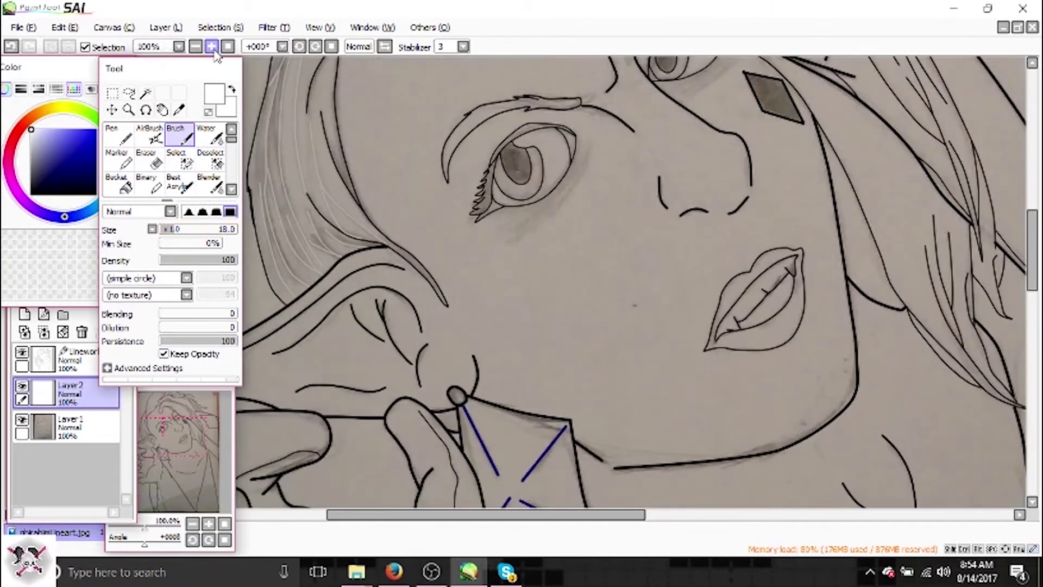
left_click_drag(516, 173, 445, 221)
scroll(620, 354, "down", 3)
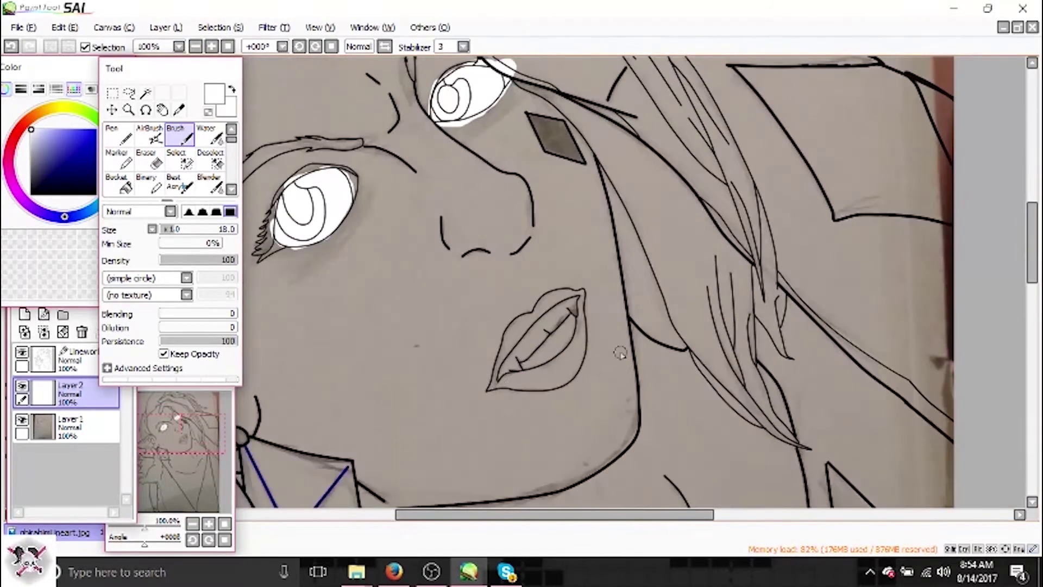
left_click_drag(503, 346, 540, 359)
Paint the hair on top of the head white on Layer2, following its outer outline.
scroll(508, 371, "up", 5)
left_click_drag(380, 244, 543, 356)
left_click_drag(603, 125, 429, 201)
scroll(988, 194, "up", 2)
scroll(987, 194, "up", 2)
left_click_drag(426, 239, 435, 208)
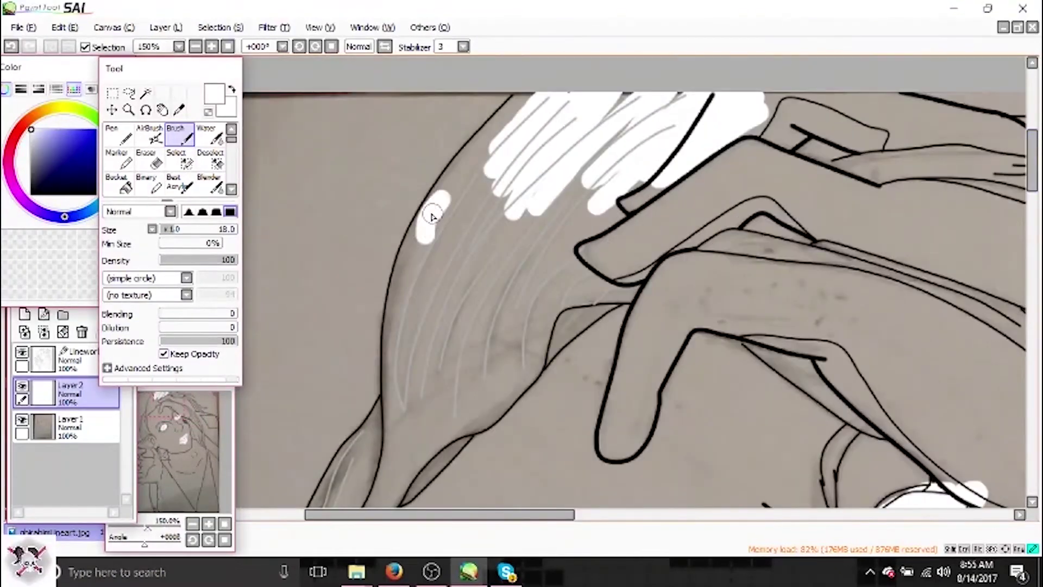
left_click_drag(538, 189, 474, 181)
mouse_move(407, 261)
left_mouse_down()
mouse_move(578, 158)
mouse_move(517, 284)
mouse_move(424, 391)
left_mouse_up()
Fill the remaining top hair white down to the forehead hairline and the temple.
key("e")
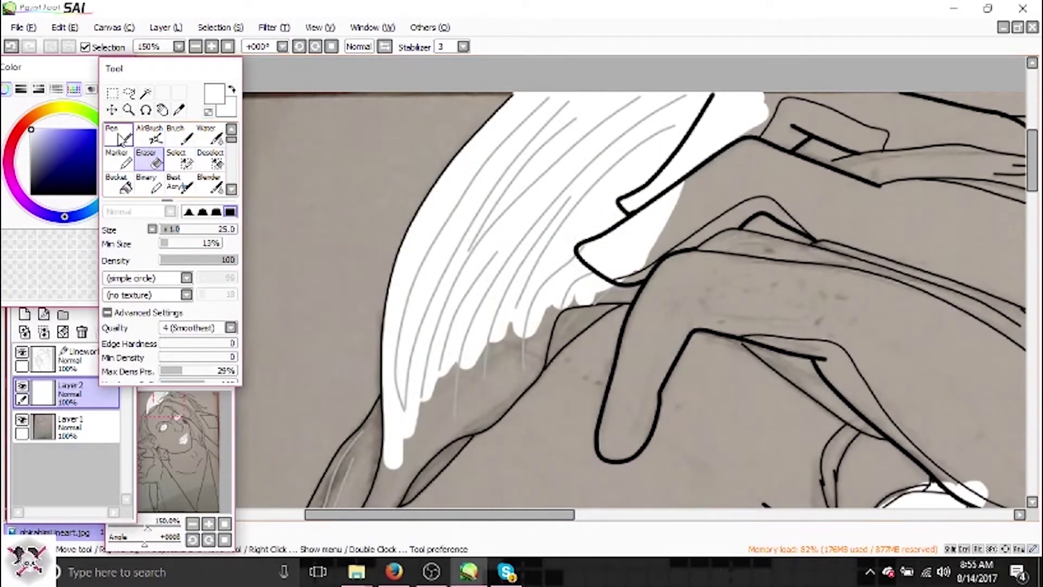
left_click(175, 133)
scroll(435, 271, "down", 4)
mouse_move(478, 283)
left_mouse_down()
mouse_move(381, 380)
mouse_move(625, 179)
mouse_move(425, 309)
left_mouse_up()
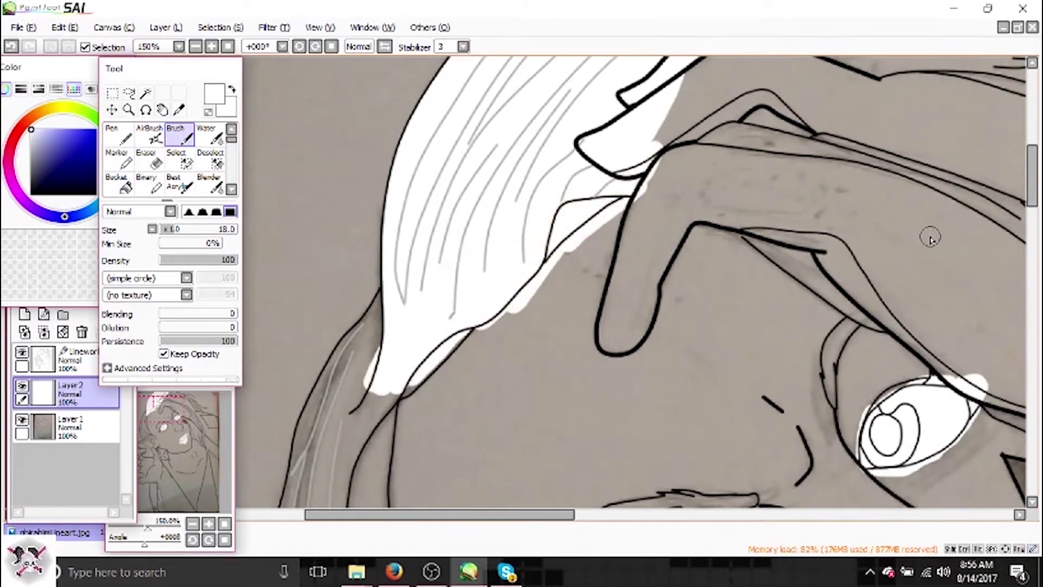
Paint the eyebrows and the narrow area under the raised hand above the far eye white.
scroll(426, 309, "down", 3)
left_click_drag(836, 218, 739, 70)
left_click_drag(652, 358, 560, 467)
left_click_drag(576, 359, 760, 347)
Fill the side hair from the temple down to the pointed ear with white.
scroll(712, 311, "left", 2)
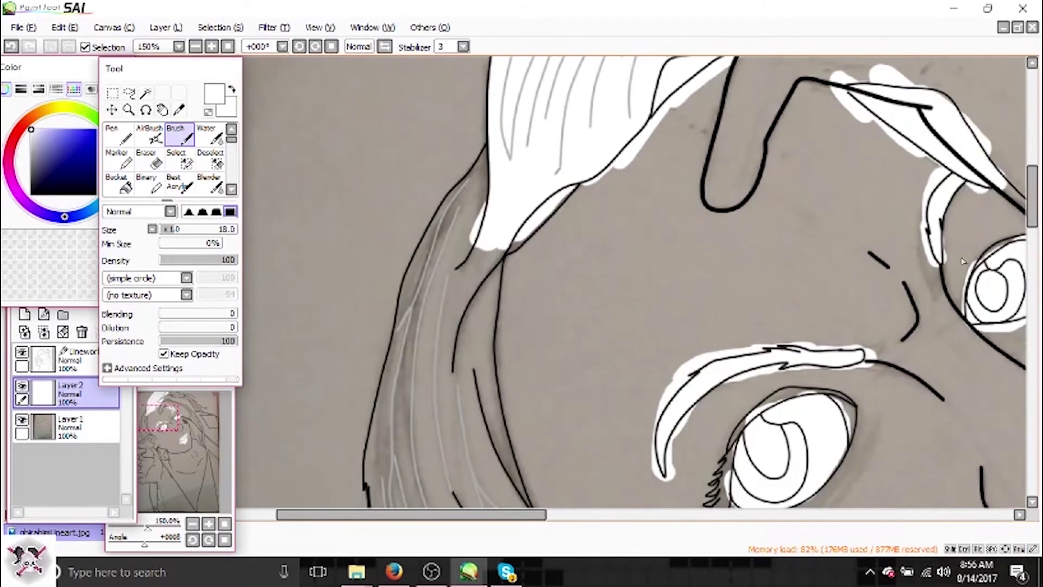
scroll(712, 311, "down", 2)
mouse_move(478, 109)
left_mouse_down()
mouse_move(413, 305)
mouse_move(434, 218)
mouse_move(429, 459)
mouse_move(380, 424)
mouse_move(375, 403)
left_mouse_up()
key("e")
key("b")
key("e")
scroll(1029, 154, "down", 5)
key("b")
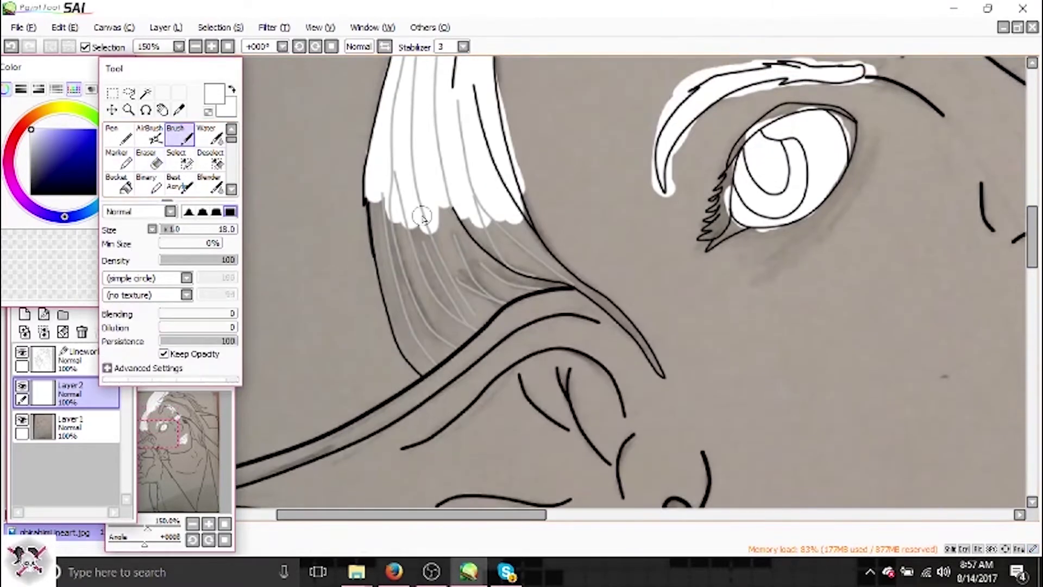
mouse_move(404, 348)
left_mouse_down()
mouse_move(467, 256)
mouse_move(661, 375)
left_mouse_up()
mouse_move(398, 514)
left_mouse_down()
mouse_move(456, 534)
mouse_move(600, 534)
left_mouse_up()
Paint the hair section alongside the cheek and jaw white.
left_click_drag(462, 82, 522, 380)
left_click_drag(506, 119, 566, 402)
left_click_drag(511, 141, 619, 407)
Set the brush size to 19 and fill the long hair strands between the face and the sleeve with white.
left_click(171, 230)
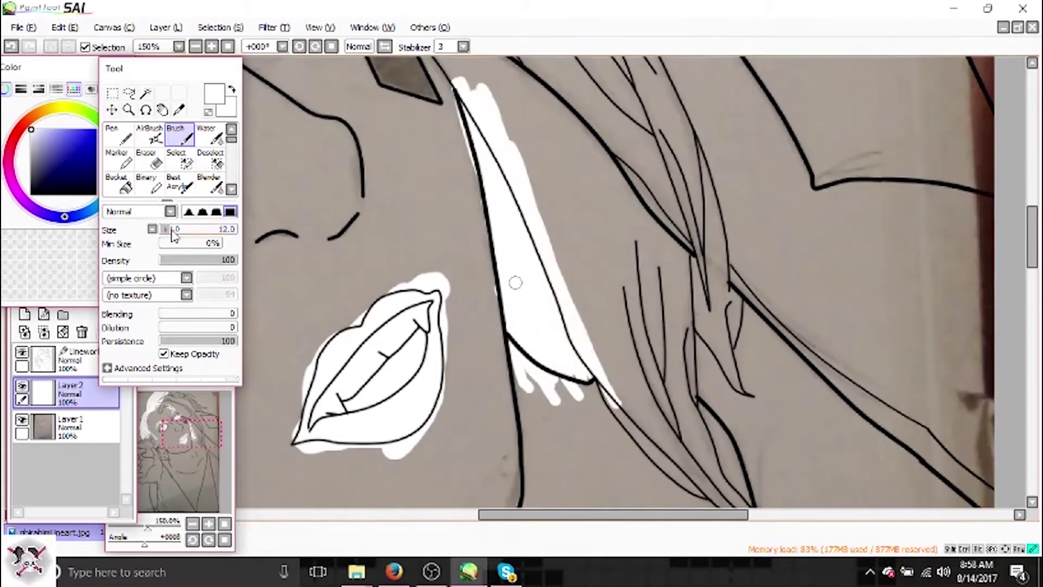
left_click_drag(173, 234, 188, 229)
mouse_move(641, 413)
left_mouse_down()
mouse_move(490, 206)
mouse_move(598, 119)
mouse_move(435, 109)
left_mouse_up()
mouse_move(1032, 234)
left_mouse_down()
mouse_move(1033, 247)
mouse_move(1032, 215)
left_mouse_up()
mouse_move(304, 250)
left_mouse_down()
mouse_move(456, 179)
mouse_move(587, 413)
left_mouse_up()
mouse_move(516, 136)
left_mouse_down()
mouse_move(641, 401)
mouse_move(385, 213)
left_mouse_up()
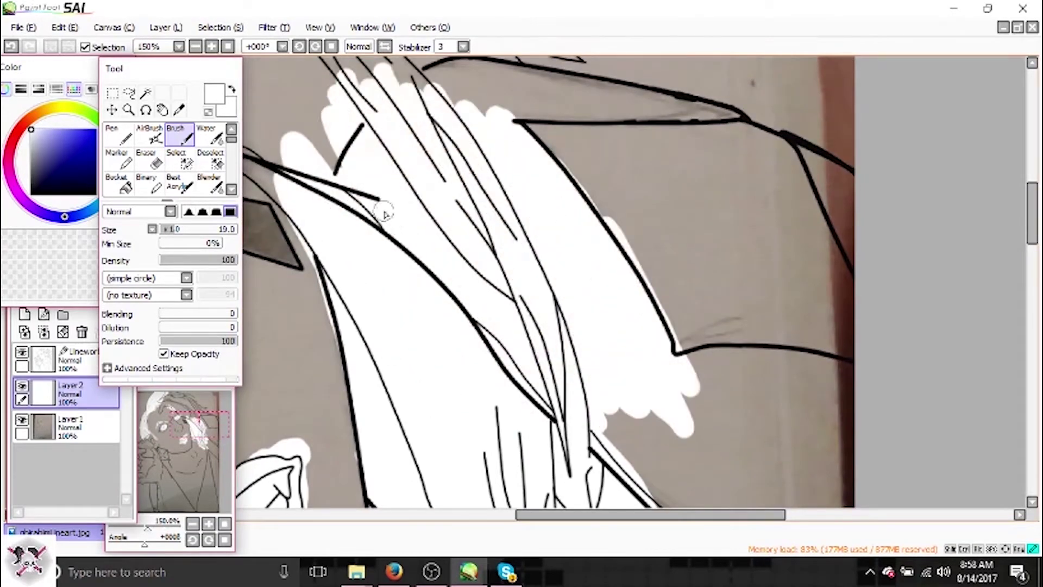
Fill the raised arm's sleeve with white, from the cuff edge out to the canvas edge.
scroll(678, 154, "right", 3)
left_click_drag(712, 200, 707, 261)
scroll(707, 261, "down", 5)
left_click_drag(554, 163, 701, 158)
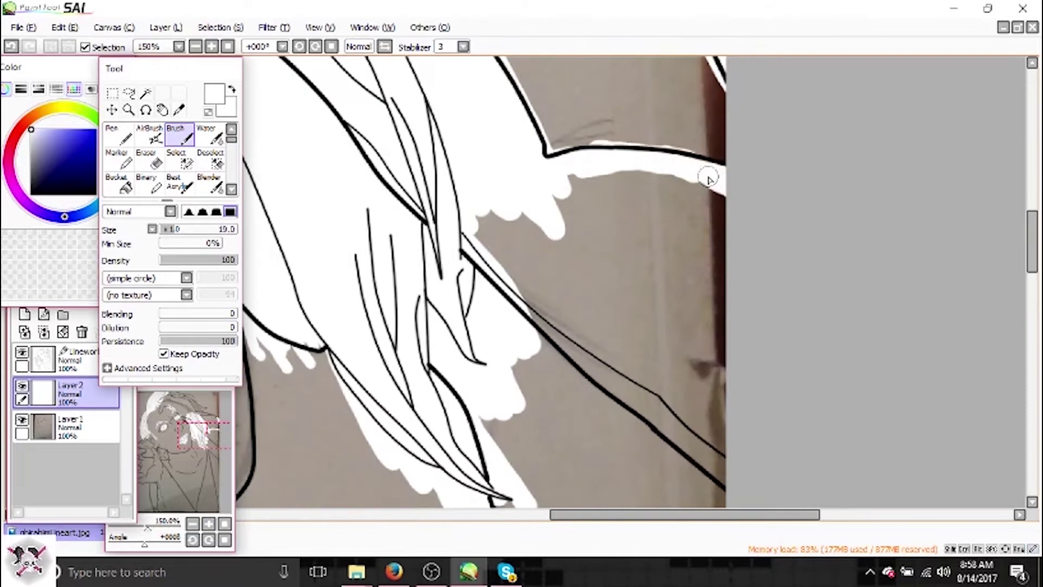
left_click_drag(489, 380, 642, 228)
left_click_drag(570, 299, 722, 179)
mouse_move(717, 250)
left_mouse_down()
mouse_move(598, 324)
mouse_move(517, 158)
left_mouse_up()
Paint the lower sleeve and the upper part of the narrow robe strip below the hair tips white.
scroll(598, 324, "down", 5)
mouse_move(695, 445)
left_mouse_down()
mouse_move(610, 243)
mouse_move(543, 478)
left_mouse_up()
left_click_drag(506, 305, 532, 489)
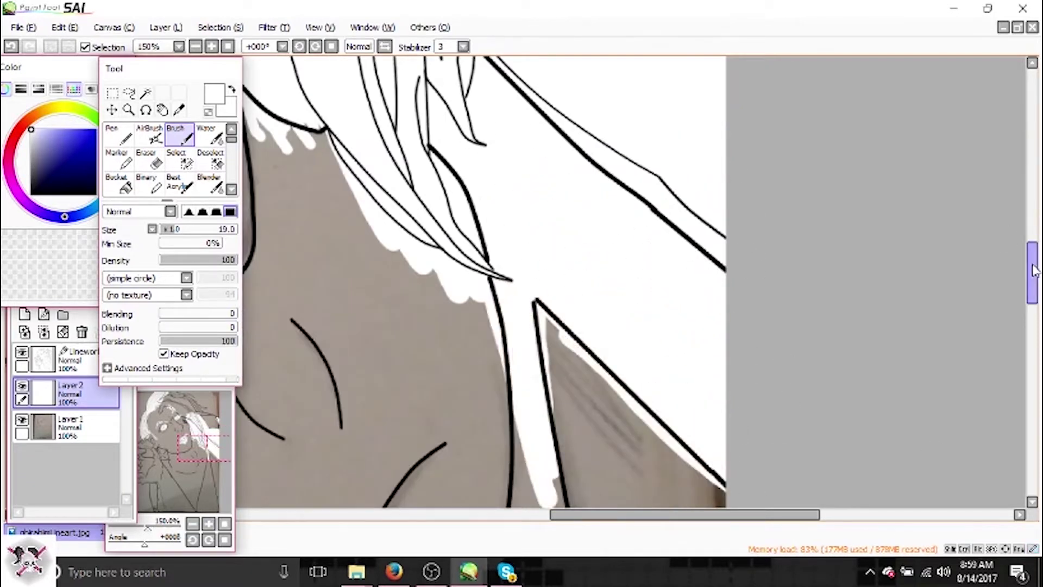
scroll(544, 461, "down", 8)
left_click_drag(516, 168, 558, 466)
left_click_drag(576, 261, 608, 434)
Continue the white fill of the robe panel beside the neckline down to the canvas bottom.
scroll(611, 434, "down", 5)
left_click_drag(505, 93, 449, 342)
mouse_move(543, 152)
left_mouse_down()
mouse_move(624, 298)
mouse_move(668, 489)
left_mouse_up()
scroll(668, 489, "down", 6)
mouse_move(625, 179)
left_mouse_down()
mouse_move(679, 397)
mouse_move(605, 478)
mouse_move(397, 345)
mouse_move(522, 504)
mouse_move(463, 299)
mouse_move(582, 326)
left_mouse_up()
Paint the bottom of the robe white from the neckline's point across to the forearm outline.
scroll(817, 377, "down", 3)
mouse_move(354, 357)
left_mouse_down()
mouse_move(568, 426)
mouse_move(633, 325)
left_mouse_up()
left_click_drag(676, 514, 540, 531)
mouse_move(424, 419)
left_mouse_down()
mouse_move(321, 272)
mouse_move(505, 413)
left_mouse_up()
mouse_move(658, 267)
left_mouse_down()
mouse_move(842, 432)
mouse_move(625, 326)
mouse_move(513, 354)
left_mouse_up()
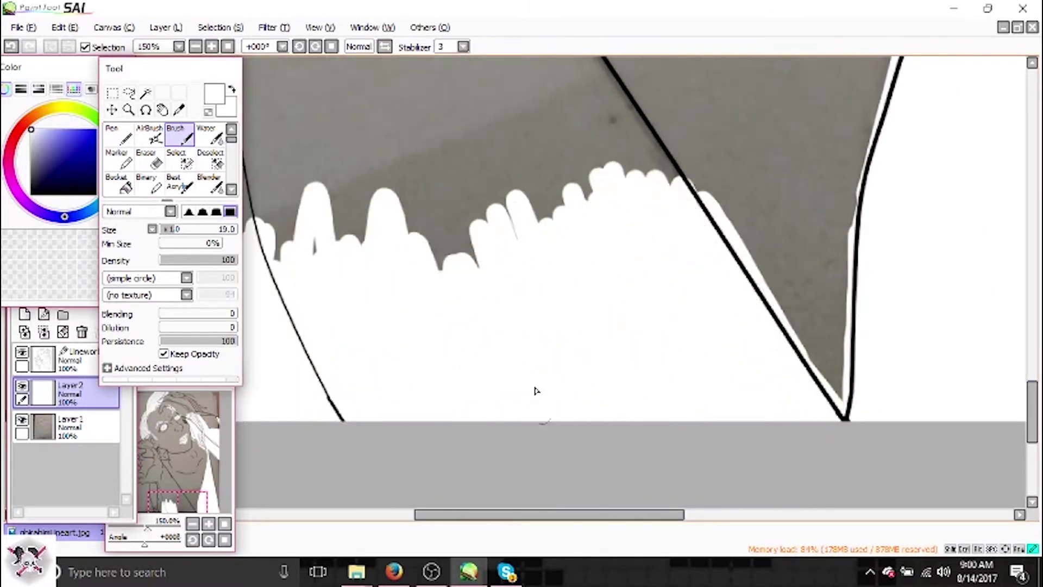
left_click_drag(550, 515, 467, 515)
mouse_move(401, 340)
left_mouse_down()
mouse_move(496, 459)
mouse_move(503, 239)
left_mouse_up()
Clean the fill edges and paint the robe between the wrist and the neckline white up toward the hand.
key("e")
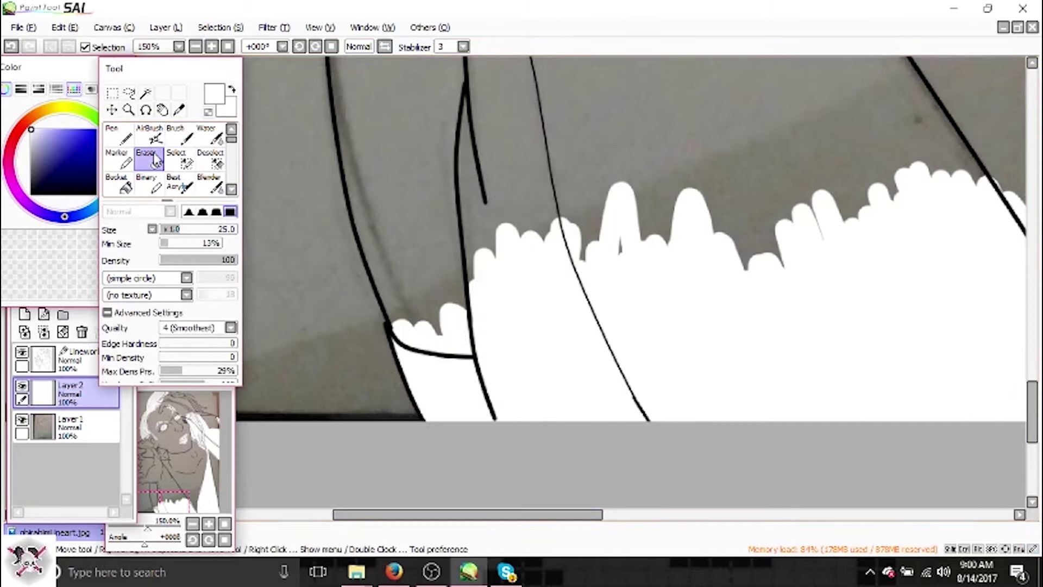
key("b")
scroll(909, 329, "up", 3)
mouse_move(543, 370)
left_mouse_down()
mouse_move(507, 205)
mouse_move(625, 326)
left_mouse_up()
mouse_move(837, 125)
left_mouse_down()
mouse_move(902, 152)
mouse_move(671, 251)
mouse_move(799, 144)
mouse_move(918, 293)
left_mouse_up()
scroll(918, 294, "up", 5)
mouse_move(543, 408)
left_mouse_down()
mouse_move(526, 251)
mouse_move(612, 282)
mouse_move(775, 389)
mouse_move(799, 226)
left_mouse_up()
Fill the heel of the hand and its lower outer edge with white, erasing the spill below the outline.
scroll(488, 522, "up", 5)
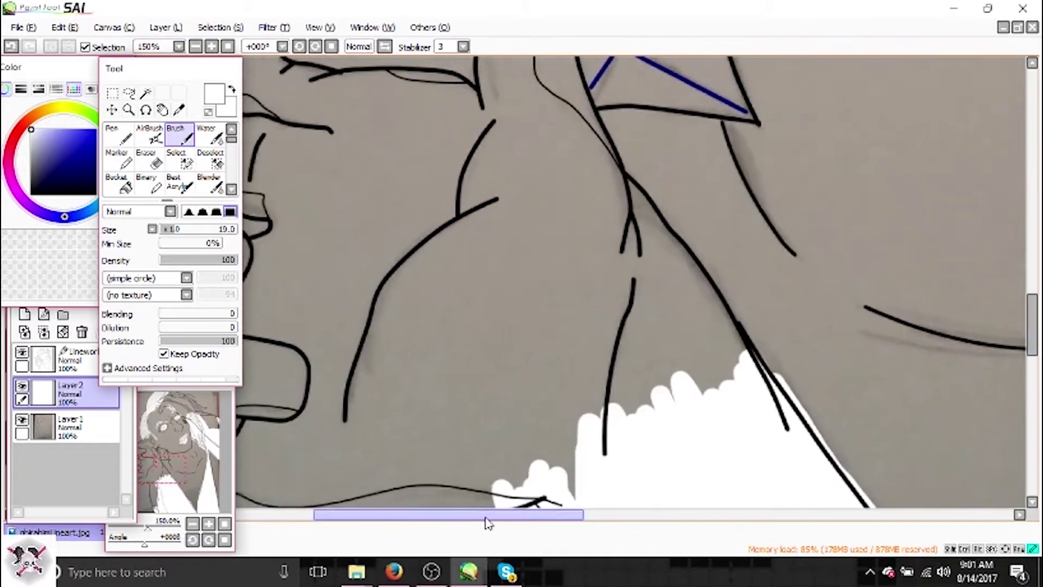
scroll(487, 523, "left", 3)
scroll(550, 401, "down", 3)
mouse_move(762, 68)
left_mouse_down()
mouse_move(790, 346)
mouse_move(579, 338)
mouse_move(612, 148)
mouse_move(731, 136)
left_mouse_up()
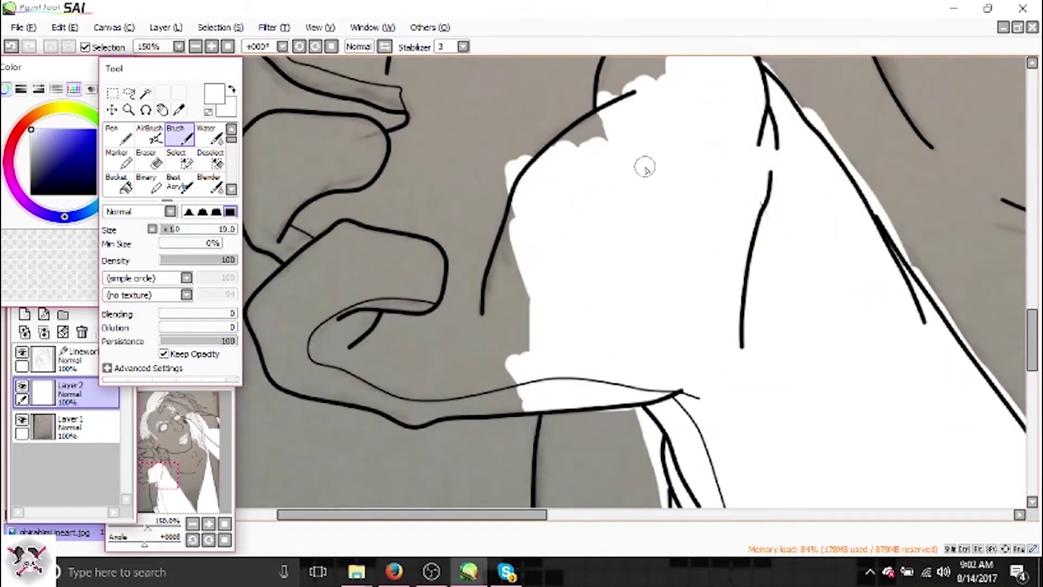
scroll(380, 278, "left", 2)
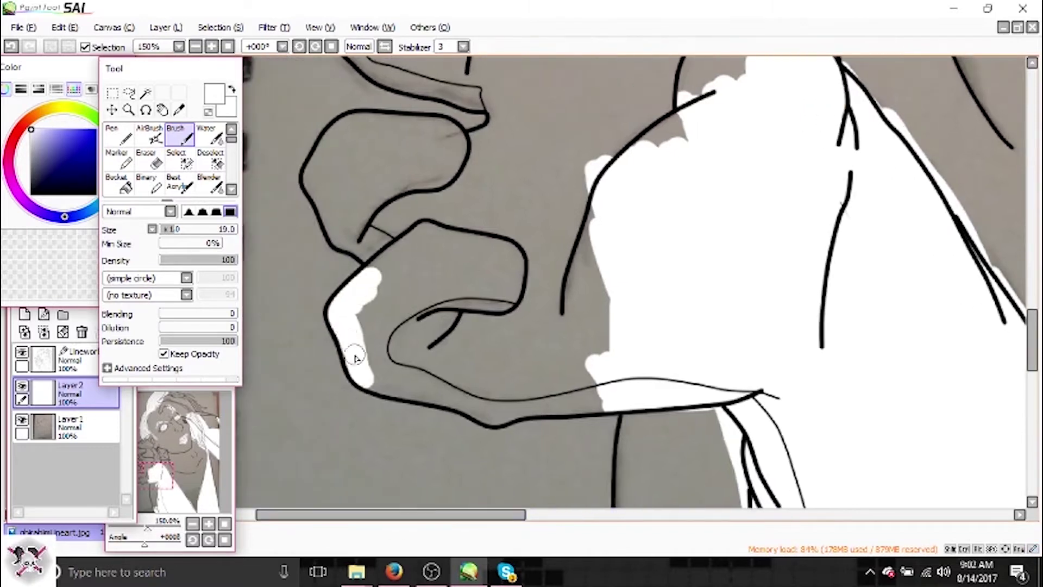
key("e")
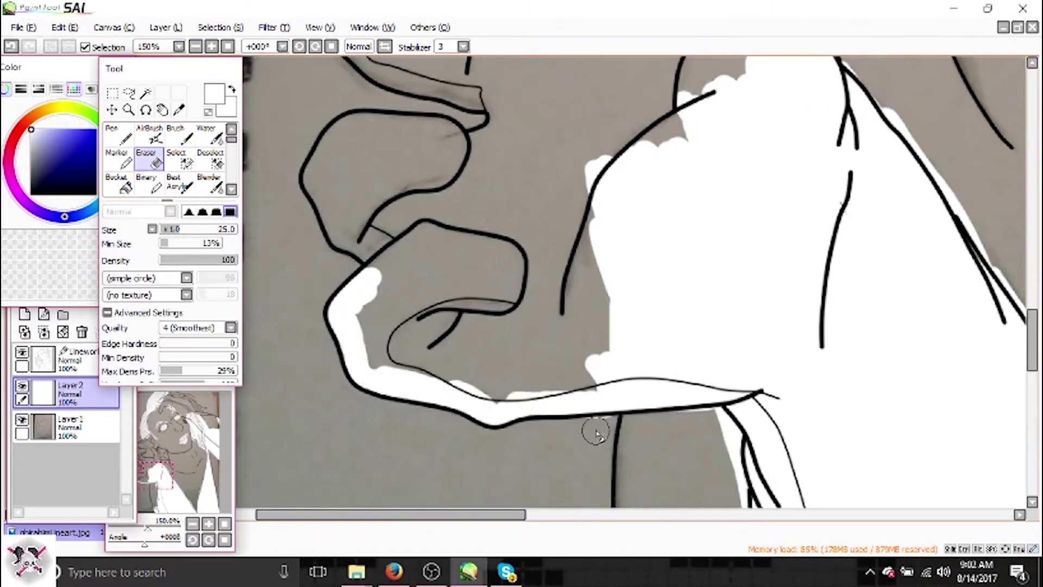
key("b")
mouse_move(457, 291)
left_mouse_down()
mouse_move(489, 250)
mouse_move(554, 346)
mouse_move(397, 348)
mouse_move(465, 326)
left_mouse_up()
Paint the two lower curled fingers and the palm above them white.
scroll(465, 326, "up", 3)
mouse_move(384, 344)
left_mouse_down()
mouse_move(345, 361)
mouse_move(411, 276)
left_mouse_up()
left_click_drag(316, 294, 395, 259)
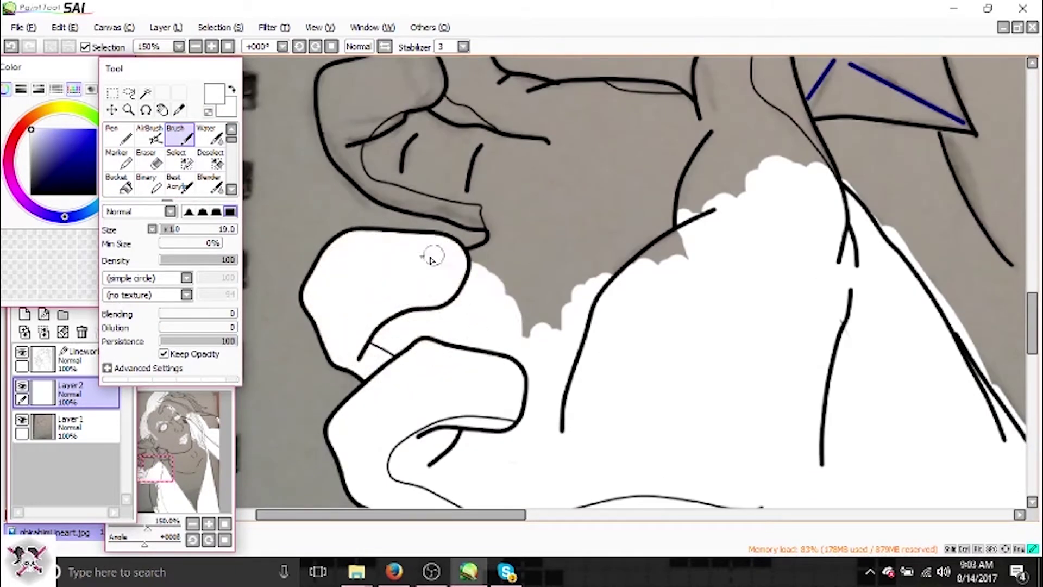
mouse_move(580, 251)
left_mouse_down()
mouse_move(625, 157)
mouse_move(809, 144)
left_mouse_up()
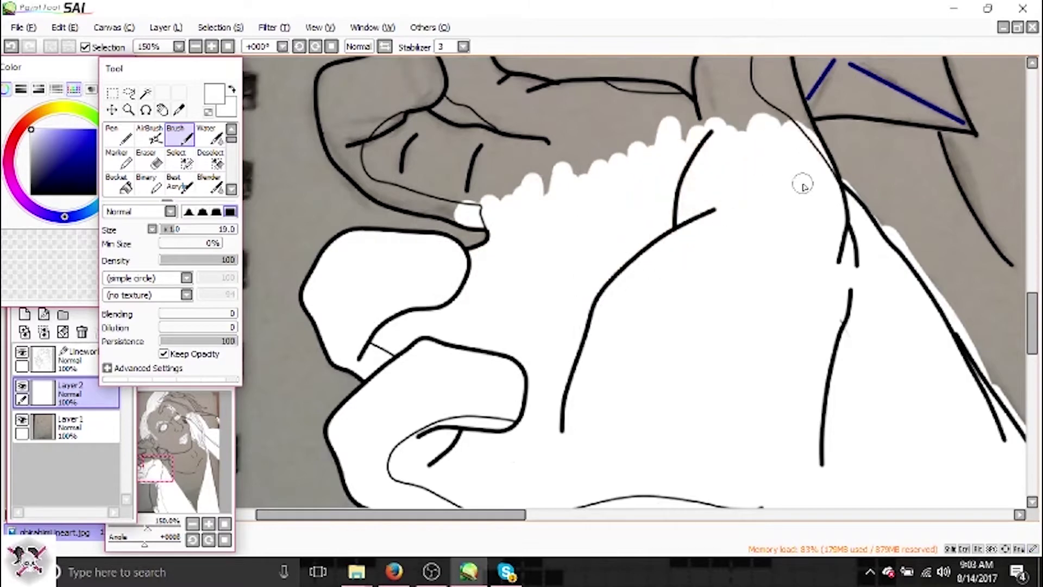
Paint the upright finger beside the earring and the upper palm white up to the outline.
scroll(723, 177, "up", 5)
left_click_drag(680, 169, 702, 236)
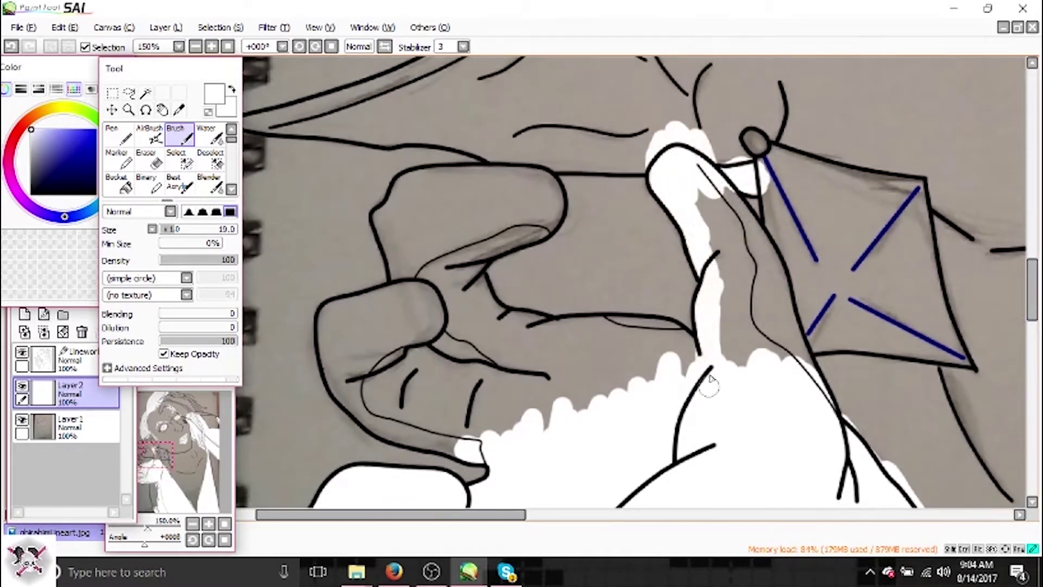
left_click_drag(711, 331, 750, 239)
mouse_move(689, 356)
left_mouse_down()
mouse_move(549, 375)
mouse_move(663, 348)
left_mouse_up()
key("alt+Tab")
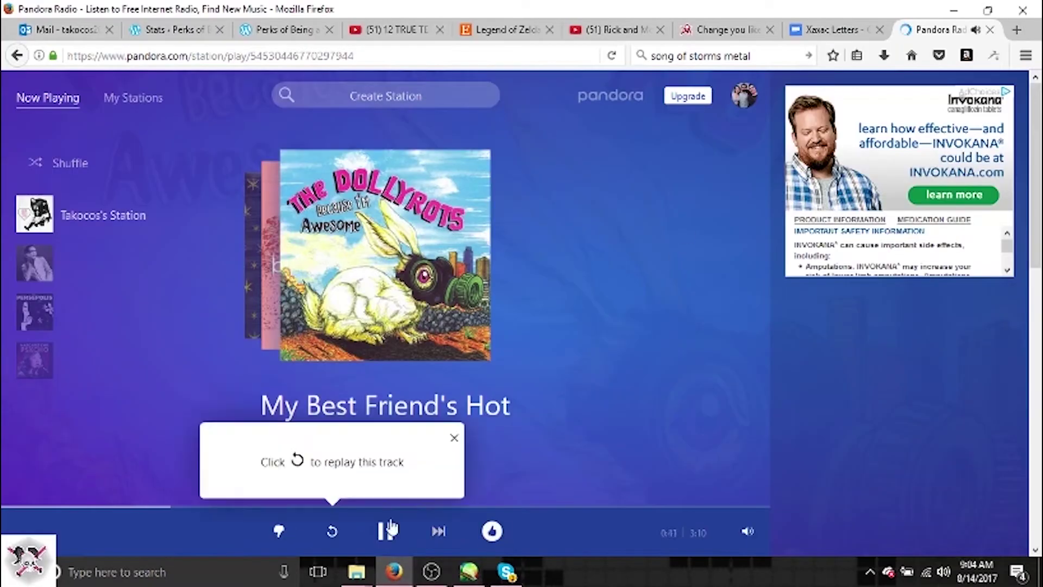
left_click(469, 571)
Fill the two upper curled fingers and the remaining palm between them with white.
key("e")
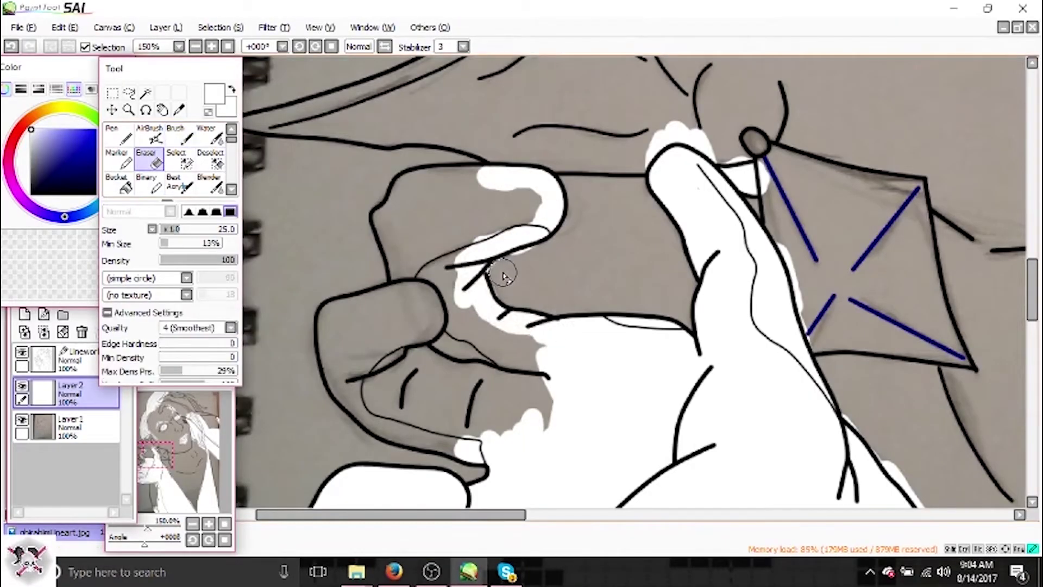
key("b")
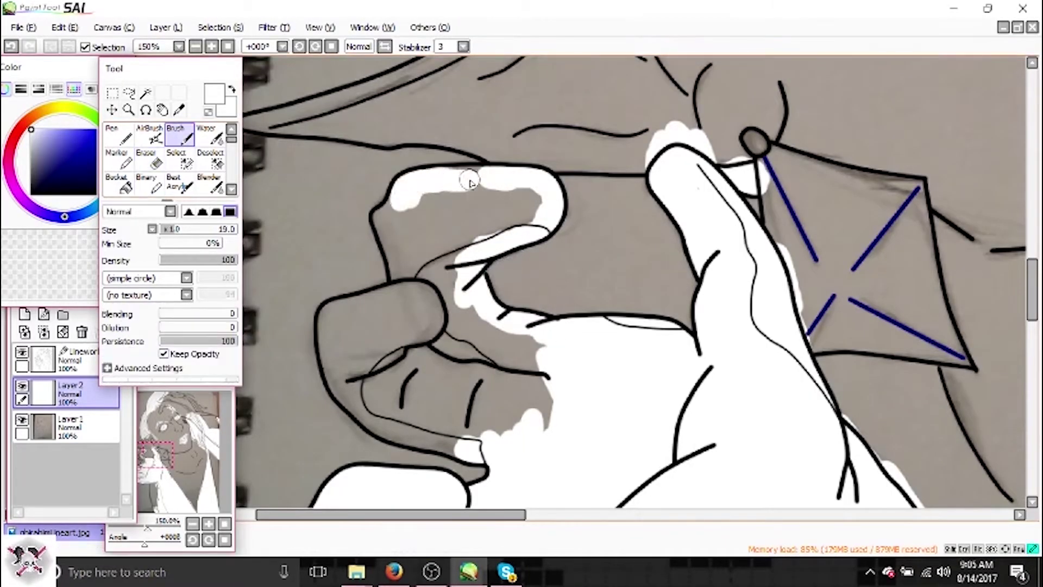
left_click_drag(393, 238, 501, 209)
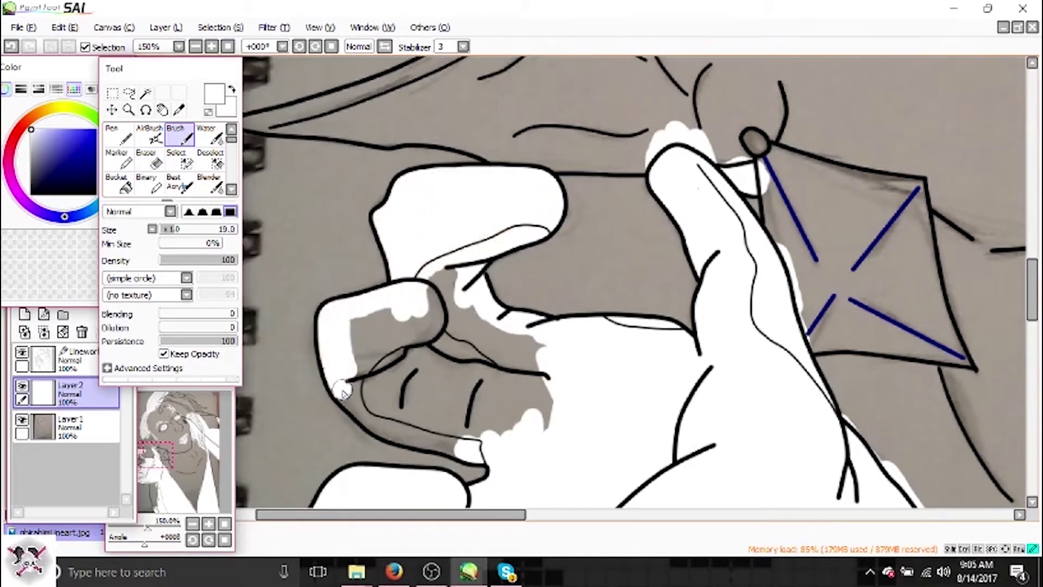
mouse_move(367, 326)
left_mouse_down()
mouse_move(467, 315)
mouse_move(522, 413)
left_mouse_up()
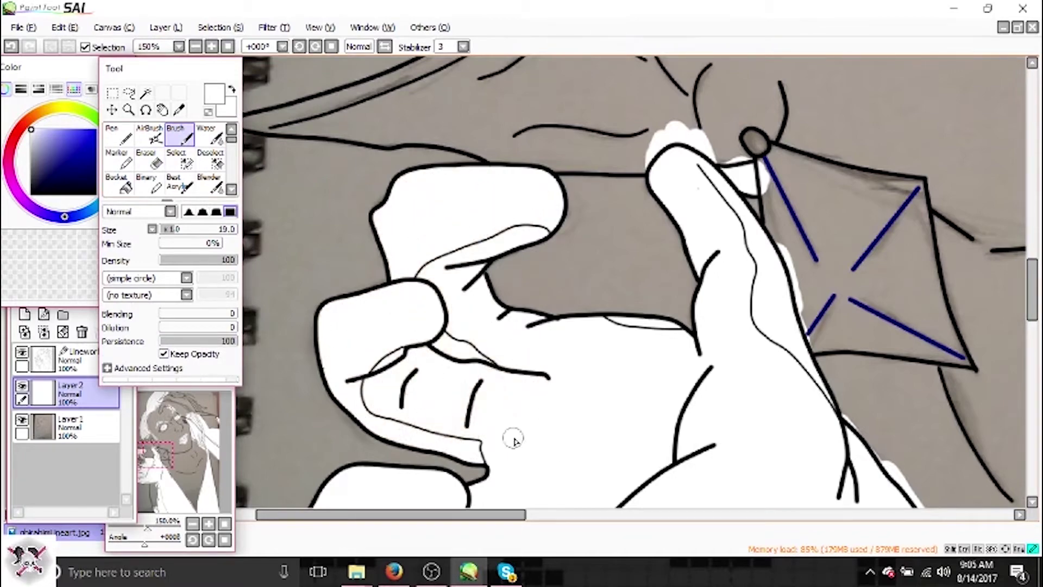
Paint the raised hand above the brow and the hair strands crossing it white.
scroll(791, 304, "down", 4)
scroll(791, 304, "up", 4)
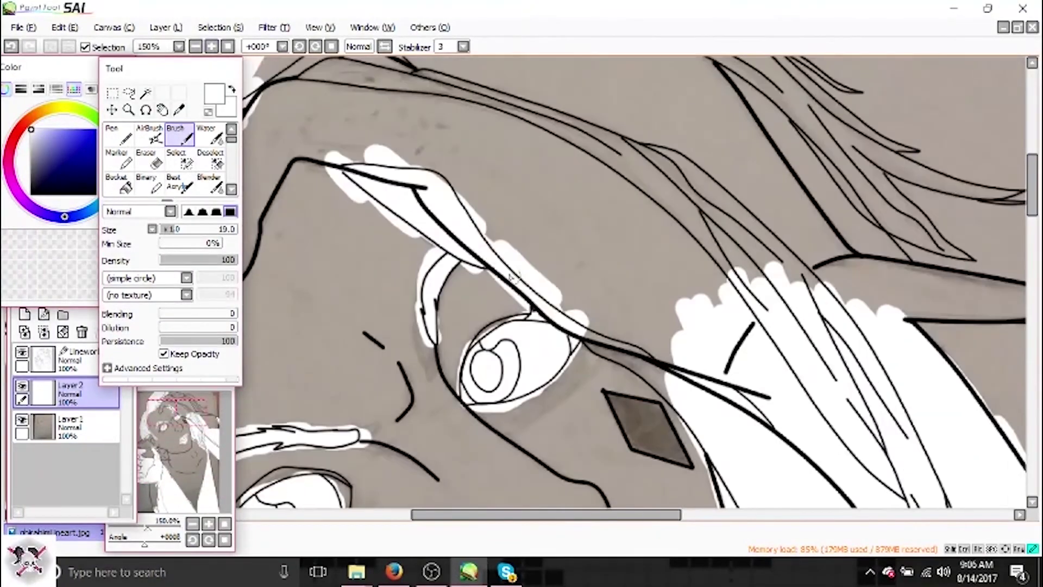
left_click_drag(587, 245, 690, 339)
mouse_move(684, 293)
left_mouse_down()
mouse_move(766, 155)
mouse_move(625, 163)
mouse_move(625, 233)
left_mouse_up()
left_click_drag(568, 136, 598, 179)
mouse_move(655, 267)
left_mouse_down()
mouse_move(608, 239)
mouse_move(495, 346)
mouse_move(443, 250)
mouse_move(567, 175)
left_mouse_up()
left_click_drag(777, 359, 577, 238)
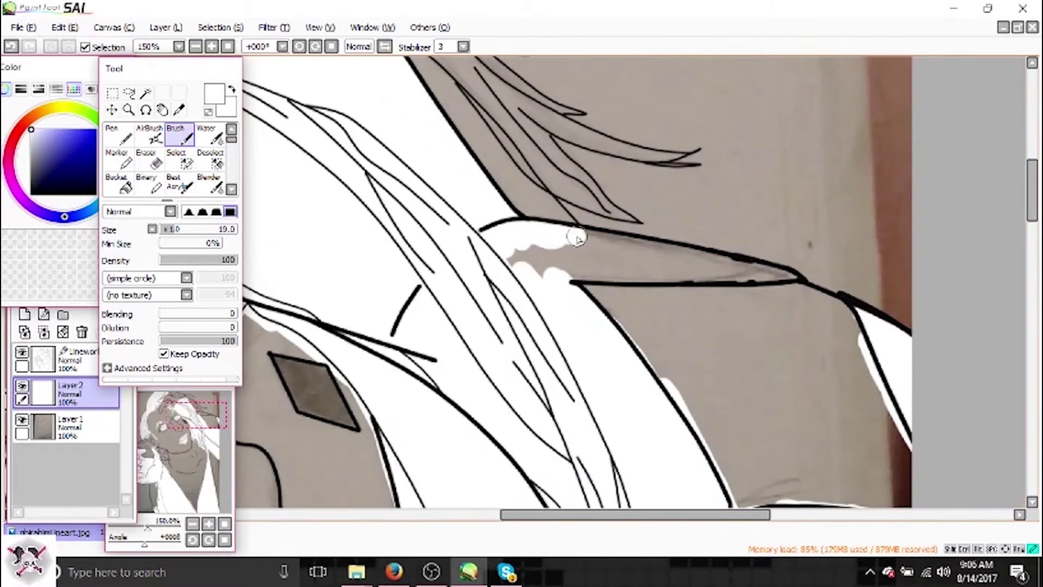
Fill the narrow pointed shape beside the raised wrist and the upper part of the raised hand with white.
left_click_drag(640, 252, 625, 270)
left_click_drag(604, 514, 529, 516)
scroll(458, 193, "up", 2)
mouse_move(458, 192)
left_mouse_down()
mouse_move(538, 98)
mouse_move(674, 179)
left_mouse_up()
left_click_drag(482, 514, 532, 514)
scroll(307, 141, "up", 3)
mouse_move(307, 142)
left_mouse_down()
mouse_move(340, 205)
mouse_move(478, 228)
mouse_move(598, 185)
mouse_move(576, 217)
left_mouse_up()
left_click(147, 160)
scroll(365, 65, "up", 1)
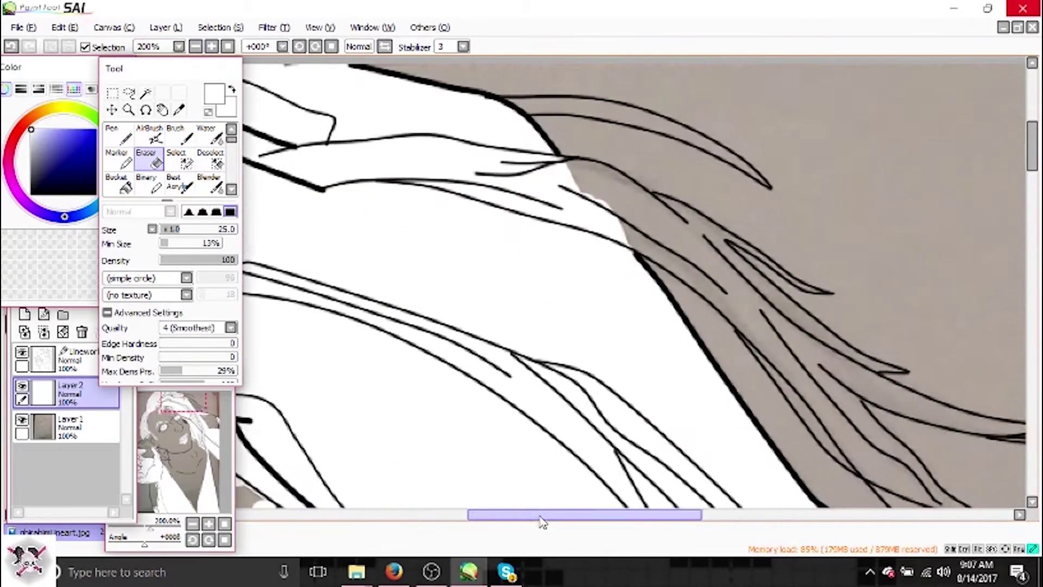
Paint the topmost flyaway hair strand and the roots of the strands below it white with a size 6 brush.
left_click_drag(541, 517, 554, 517)
key("b")
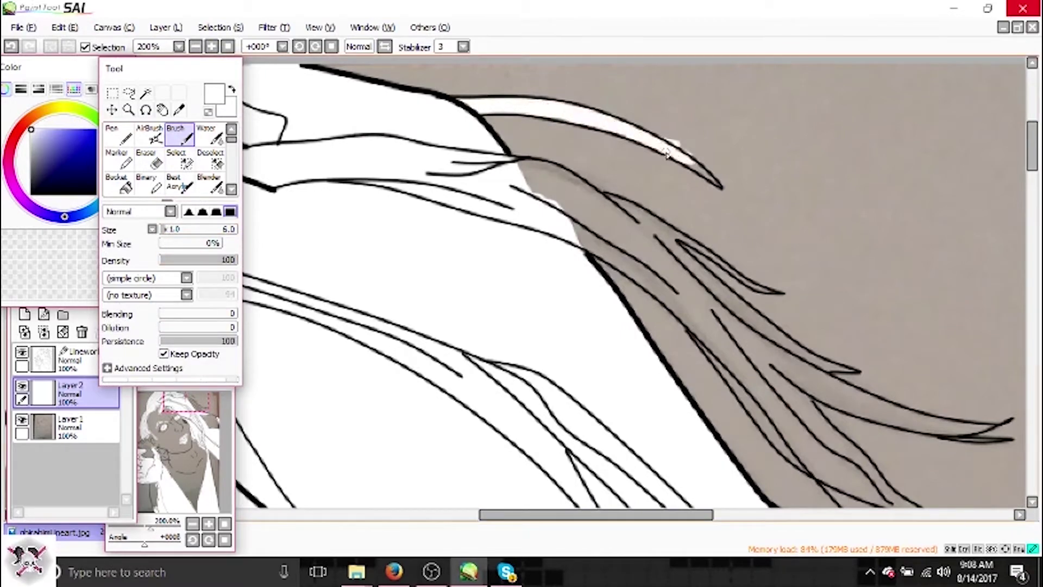
left_click_drag(666, 150, 717, 185)
key("e")
key("b")
left_click_drag(585, 209, 510, 175)
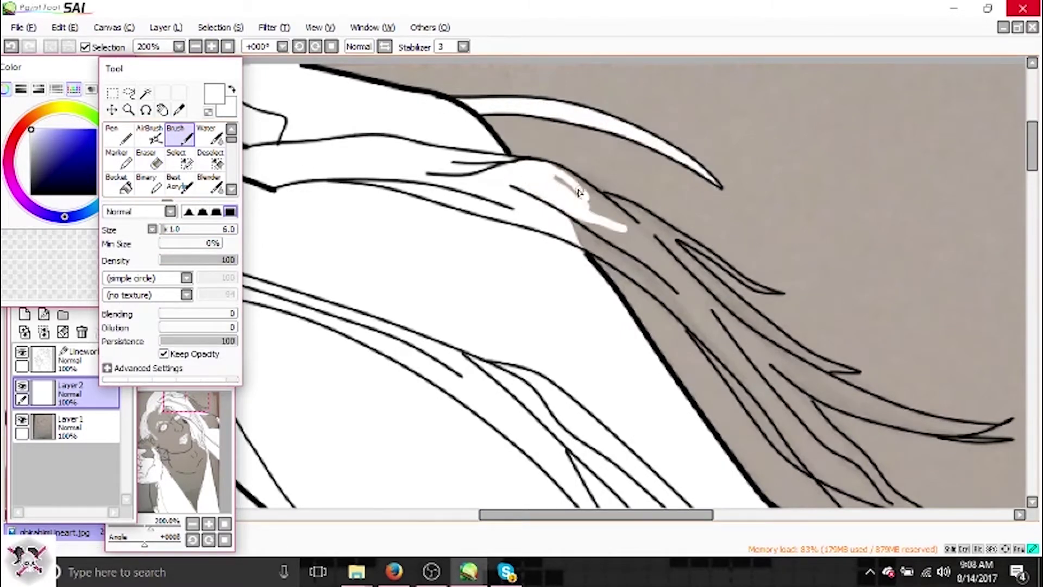
scroll(652, 354, "right", 5)
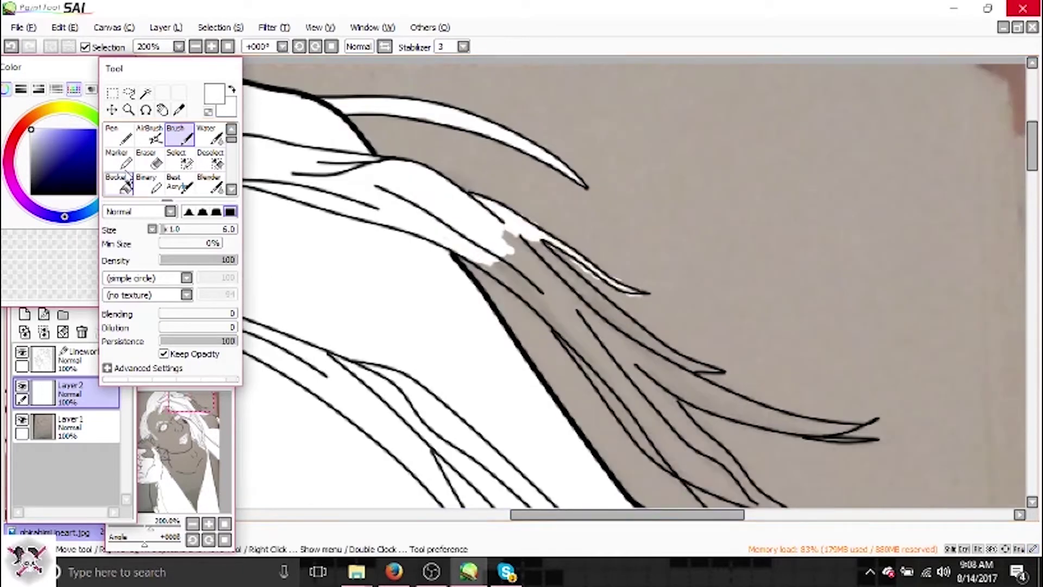
key("e")
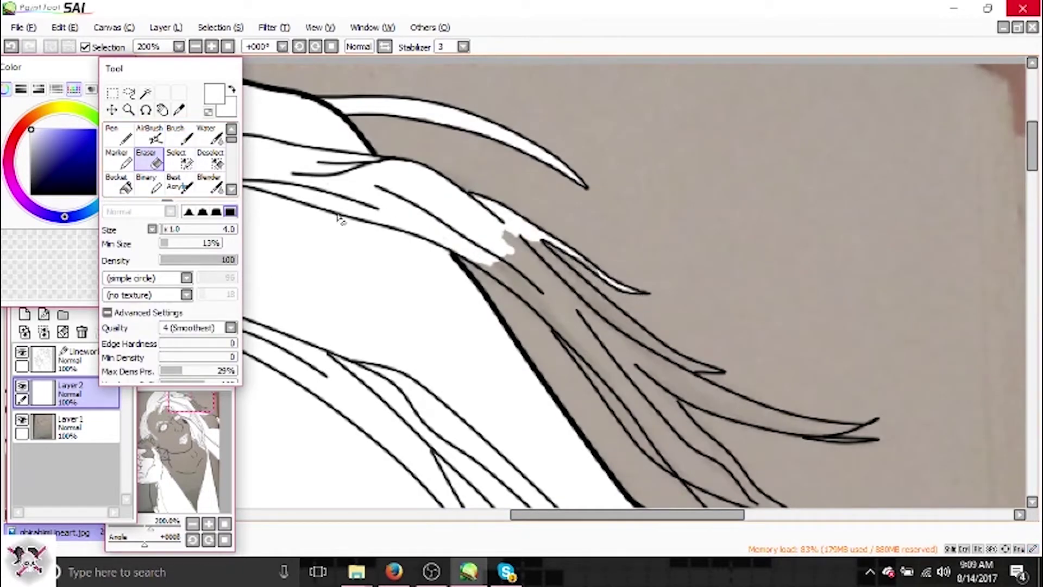
scroll(519, 274, "up", 2)
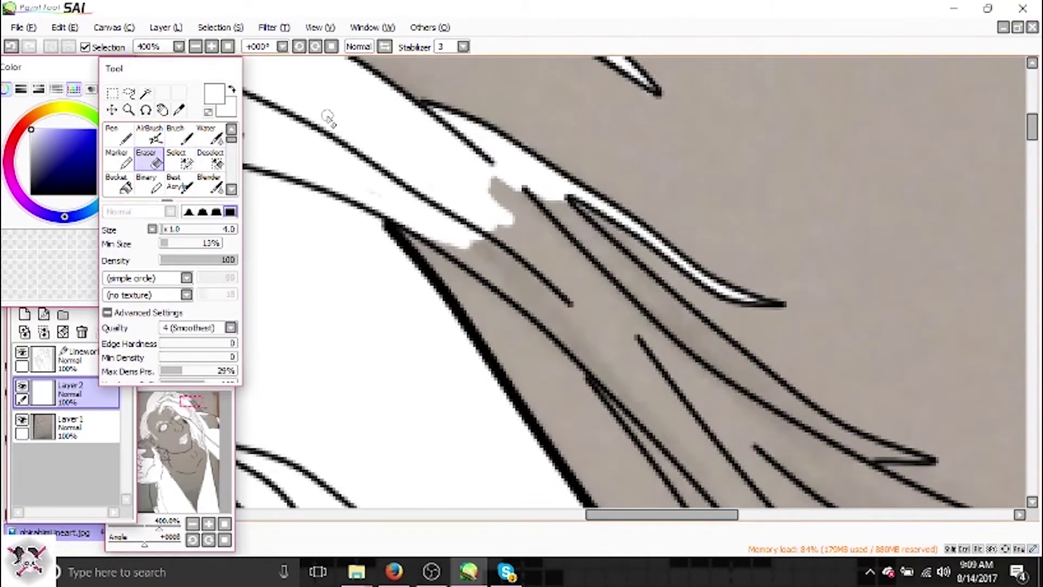
Fill the middle flyaway hair strands and the long curved strand with white out to its tip.
key("b")
mouse_move(492, 179)
left_mouse_down()
mouse_move(593, 275)
mouse_move(540, 299)
mouse_move(885, 365)
mouse_move(426, 142)
mouse_move(625, 354)
mouse_move(586, 252)
mouse_move(749, 327)
left_mouse_up()
key("n")
key("b")
mouse_move(608, 254)
left_mouse_down()
mouse_move(680, 375)
mouse_move(676, 299)
mouse_move(736, 348)
left_mouse_up()
mouse_move(737, 341)
left_mouse_down()
mouse_move(549, 340)
mouse_move(625, 389)
mouse_move(717, 413)
left_mouse_up()
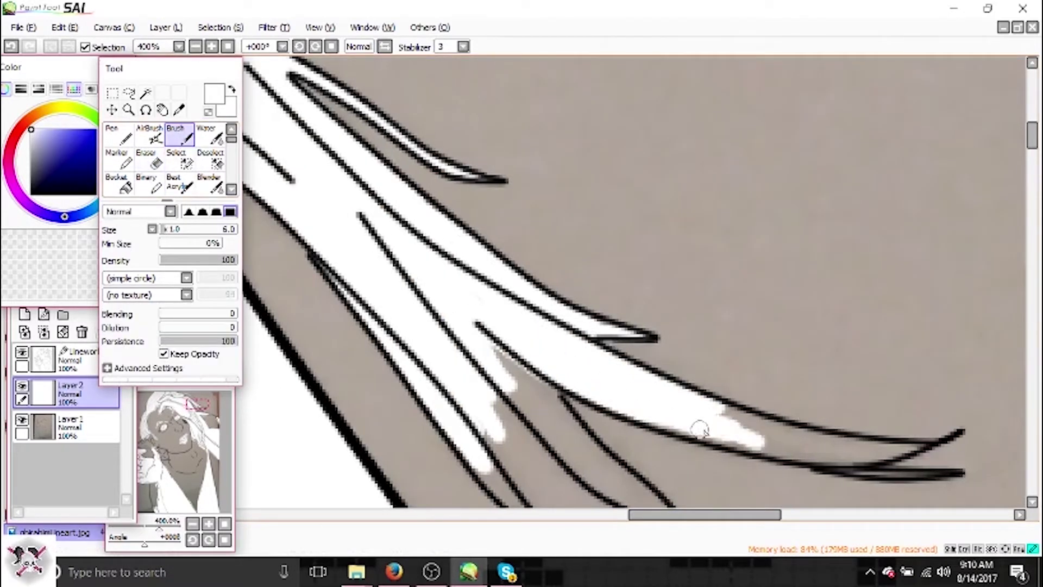
key("e")
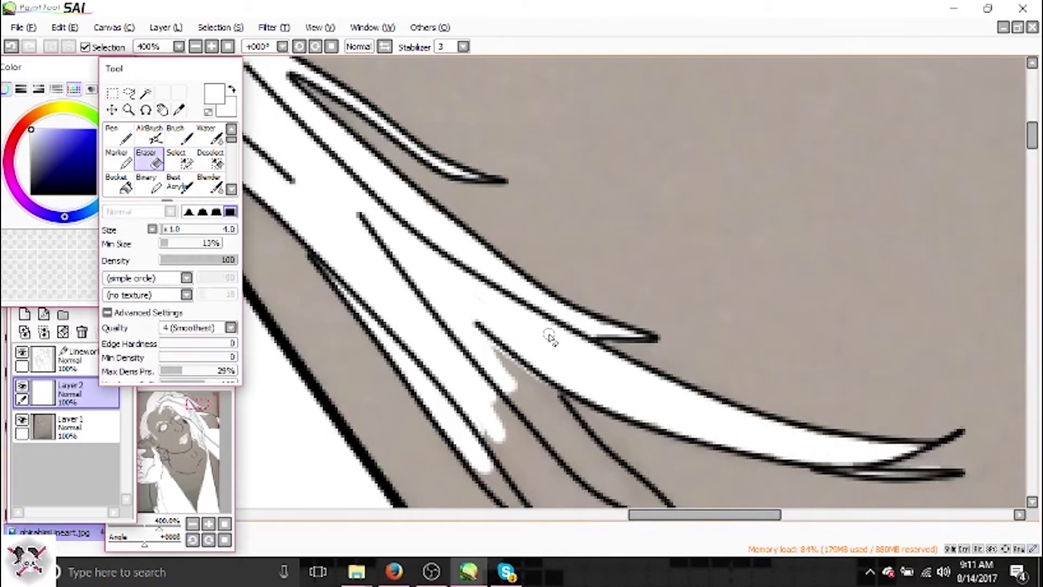
Paint the lower flyaway hair strands white down to their pointed tips above the raised hand.
key("b")
left_click_drag(511, 359, 576, 468)
left_click_drag(614, 413, 472, 505)
key("e")
key("b")
scroll(652, 272, "down", 3)
mouse_move(522, 245)
left_mouse_down()
mouse_move(684, 351)
mouse_move(739, 364)
left_mouse_up()
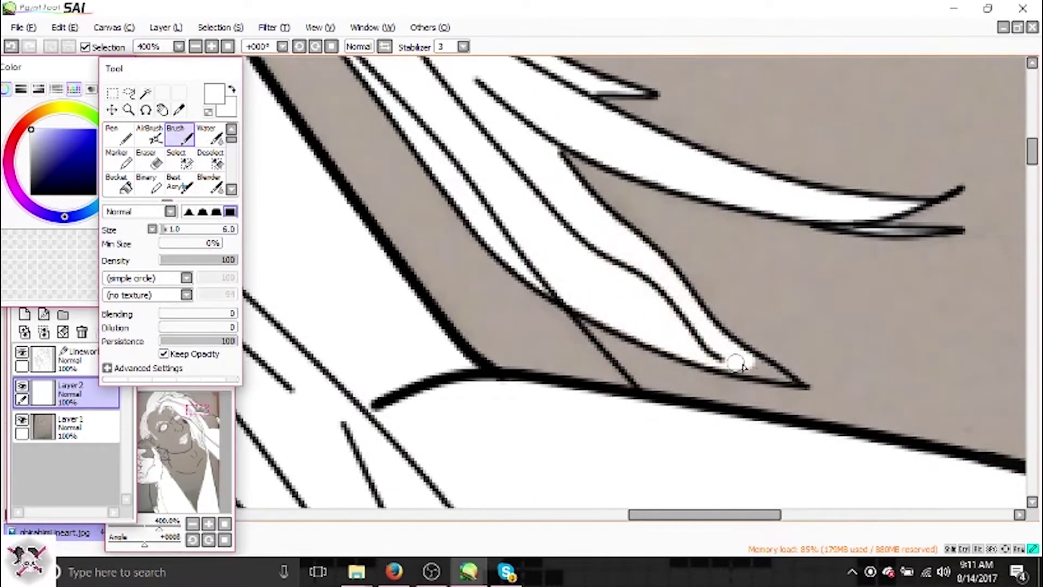
left_click(90, 353)
left_click(71, 392)
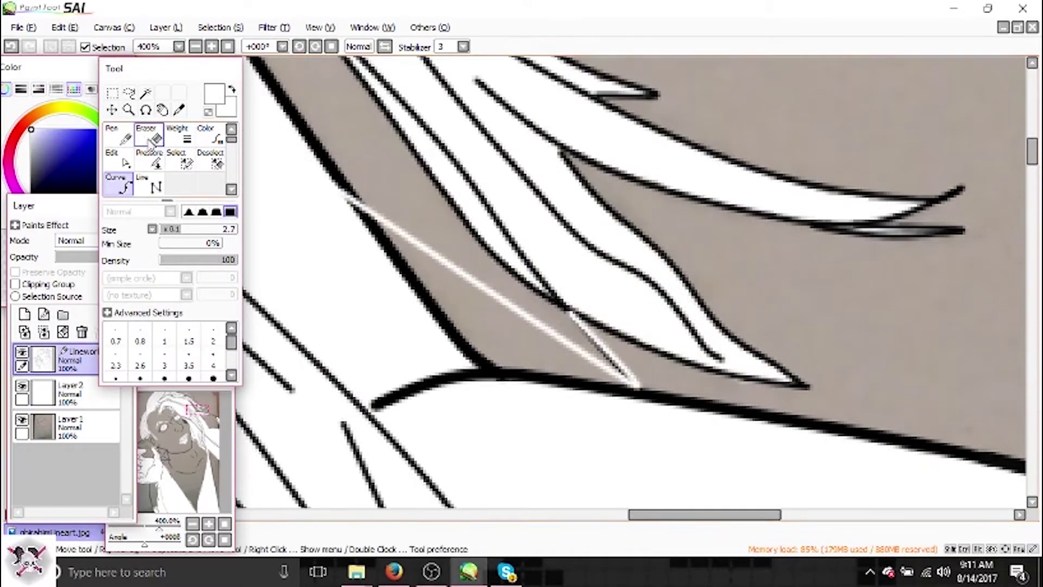
Sample black from the linework and fill the diamond mark beneath the eye on Layer2.
scroll(615, 152, "down", 7)
scroll(451, 130, "up", 7)
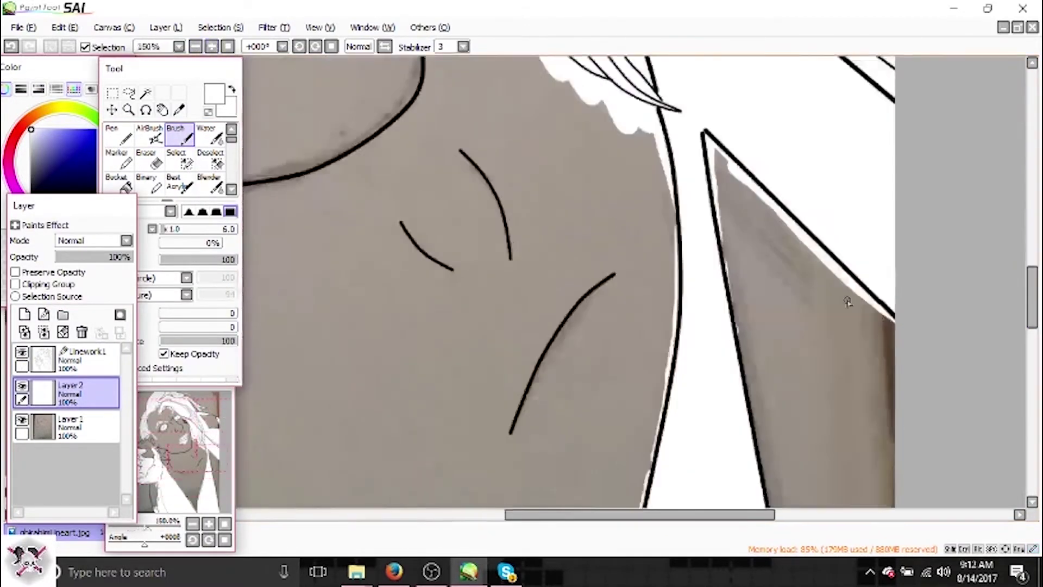
left_click(540, 274, "alt")
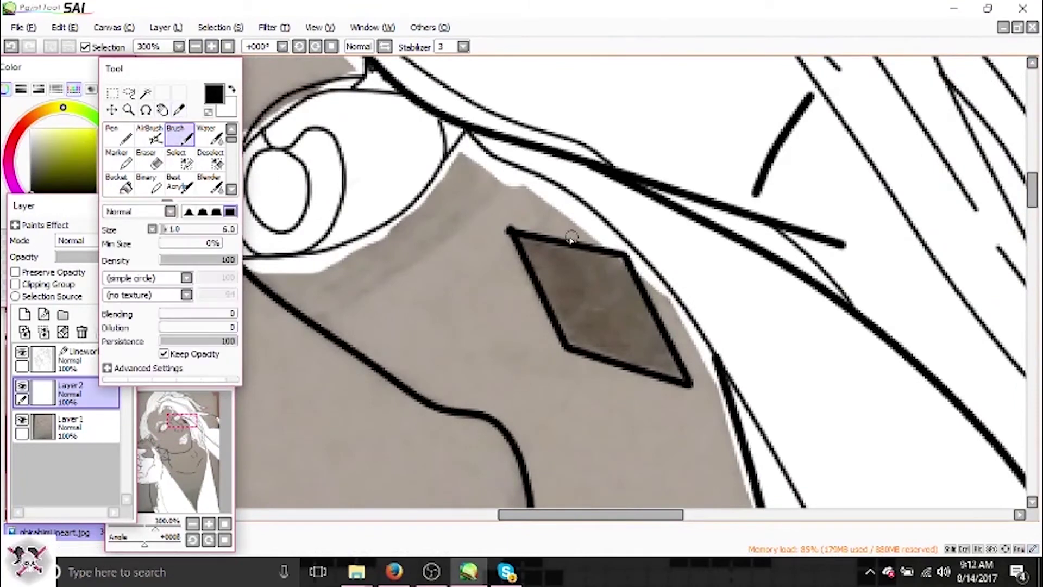
left_click_drag(636, 299, 589, 333)
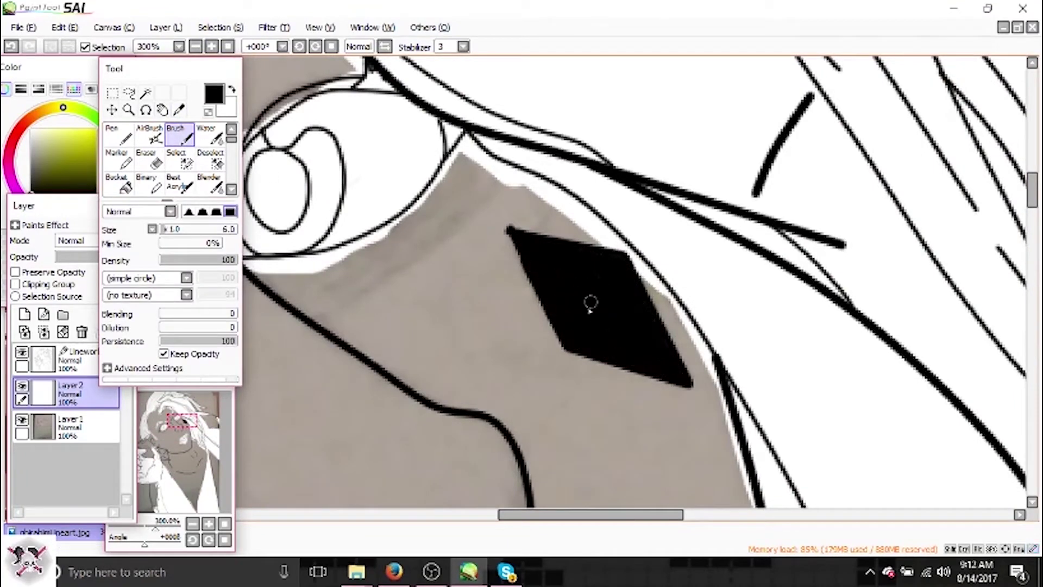
Fill the pupils of both eyes with black.
scroll(616, 264, "left", 5)
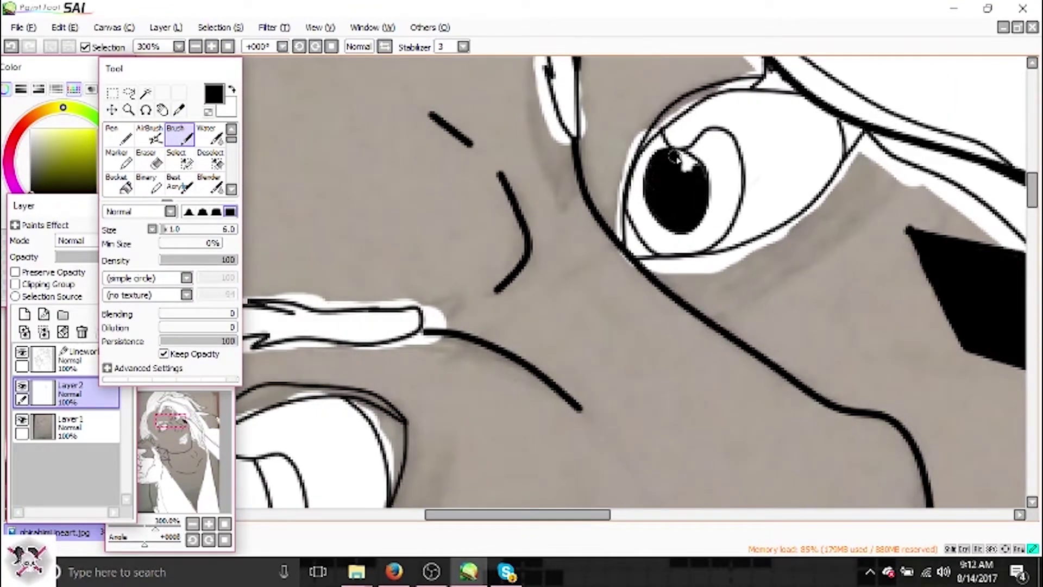
scroll(654, 190, "left", 3)
scroll(654, 190, "down", 3)
left_click_drag(456, 299, 439, 345)
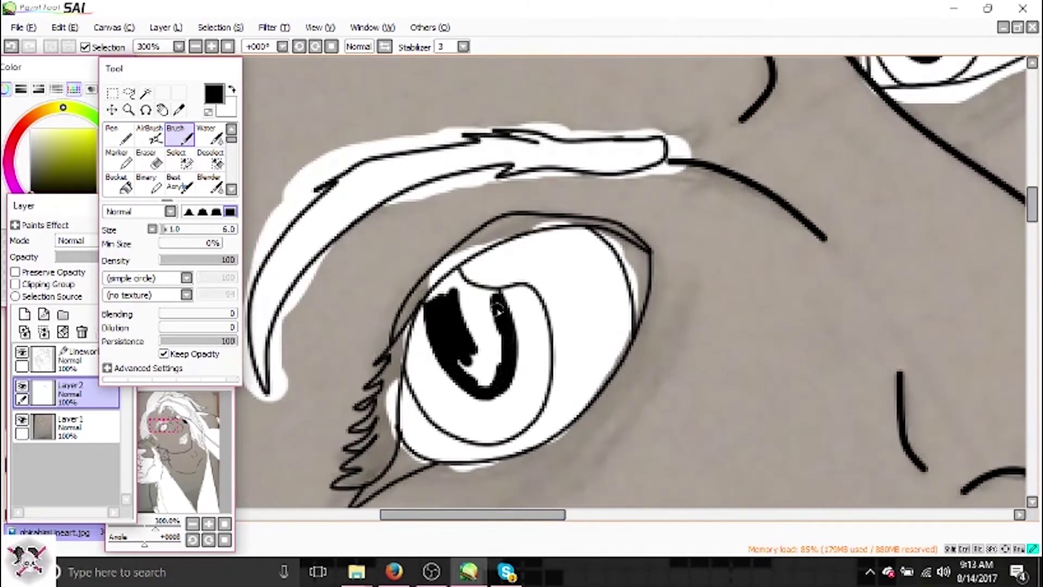
mouse_move(457, 291)
left_mouse_down()
mouse_move(496, 312)
mouse_move(473, 354)
left_mouse_up()
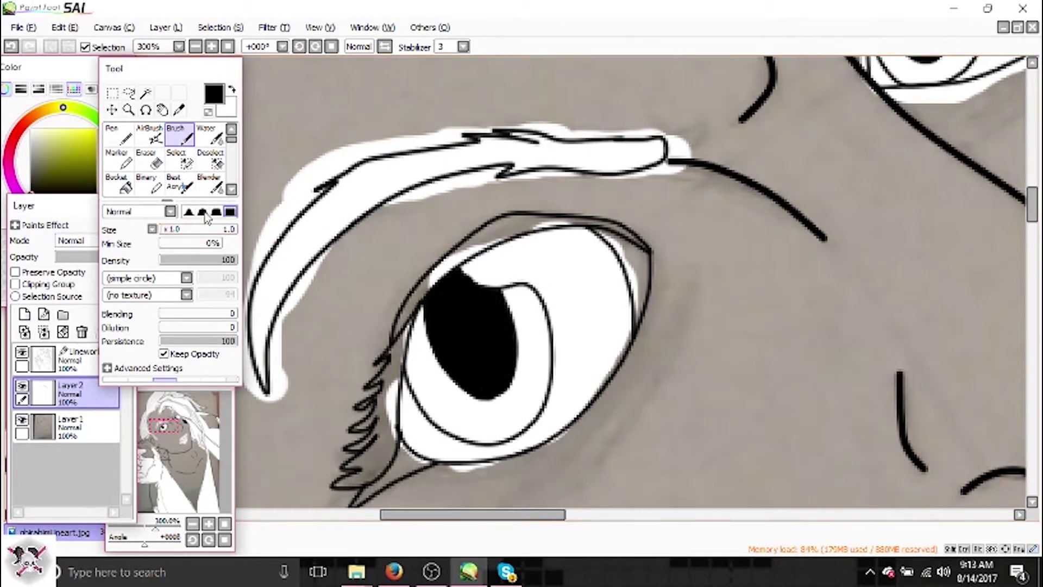
Fill the outer eyelashes and the other eye's upper lash corner with black using a size 1 brush.
scroll(1034, 211, "down", 5)
scroll(507, 227, "up", 2)
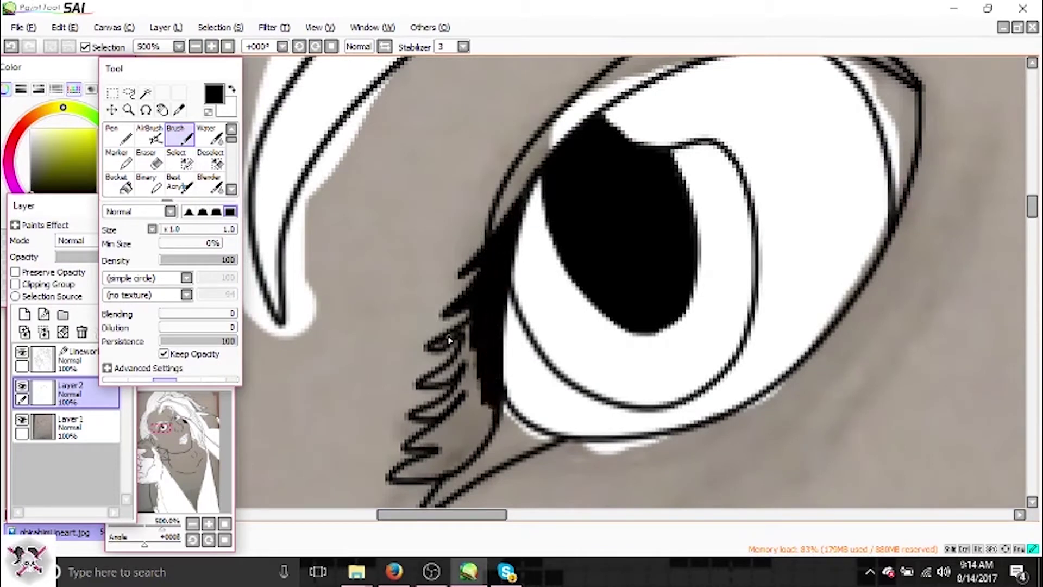
left_click_drag(454, 413, 497, 413)
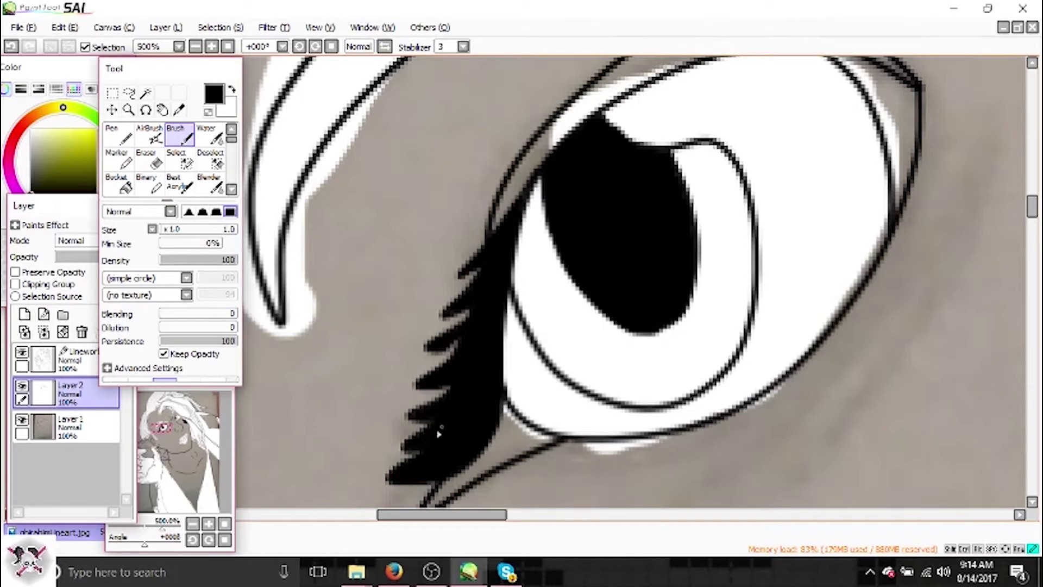
scroll(721, 435, "up", 3)
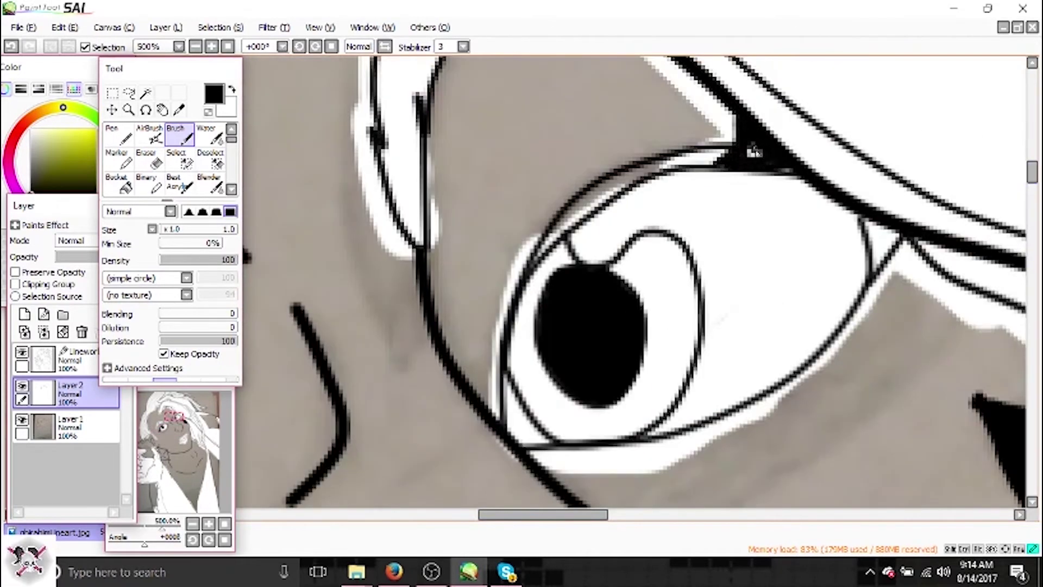
Sample the earring's blue, choose a brighter shade, and fill the diamond earring and its round stud with it.
scroll(885, 310, "down", 5)
scroll(474, 263, "up", 4)
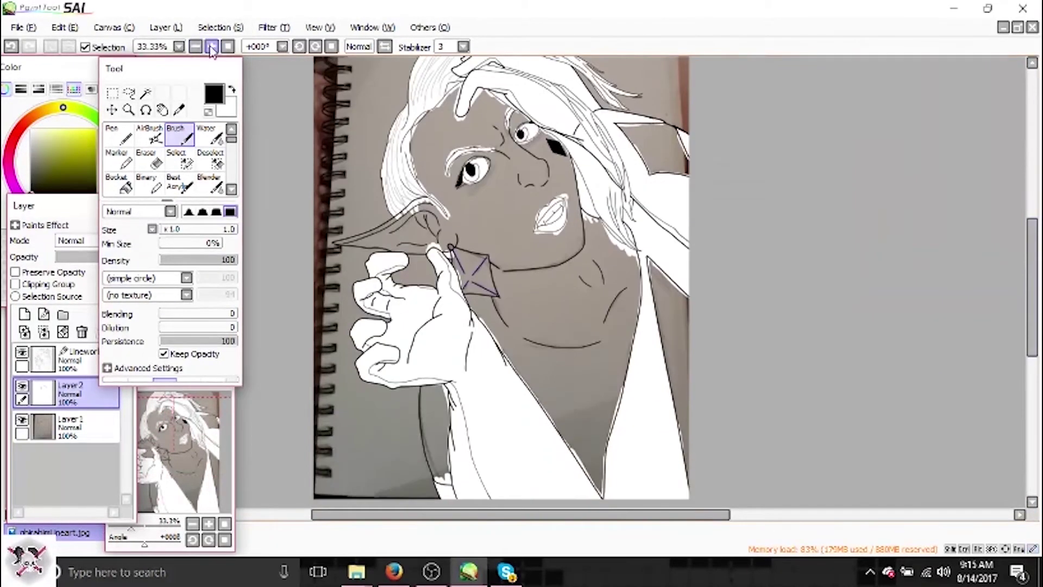
key("alt")
left_click(474, 263)
left_click(60, 138)
mouse_move(74, 127)
left_mouse_down()
mouse_move(68, 135)
mouse_move(82, 142)
left_mouse_up()
left_click(164, 233)
mouse_move(442, 213)
left_mouse_down()
mouse_move(478, 296)
mouse_move(549, 272)
mouse_move(467, 337)
mouse_move(490, 334)
left_mouse_up()
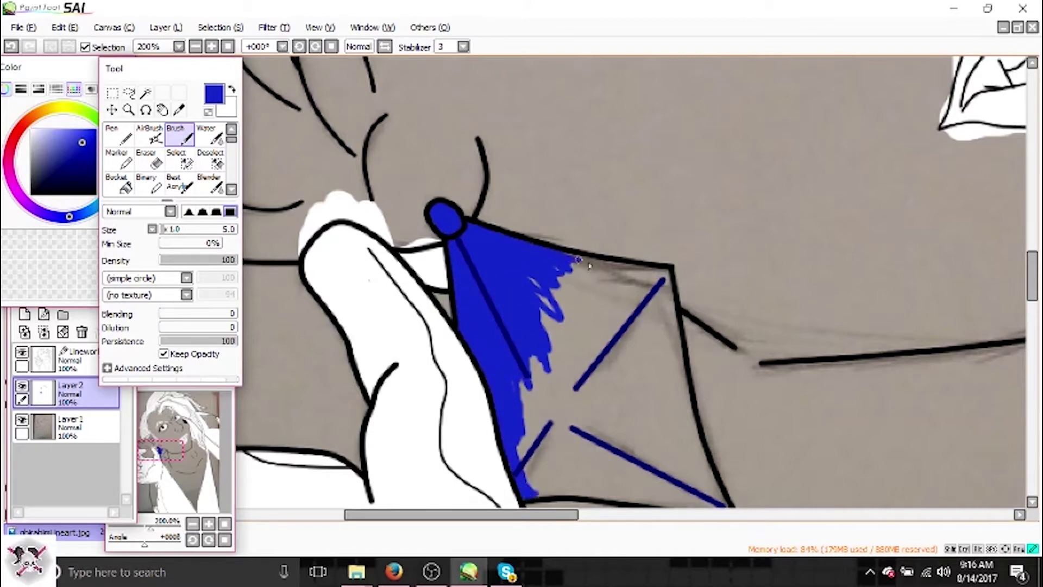
left_click_drag(657, 370, 673, 288)
left_click_drag(538, 294, 641, 326)
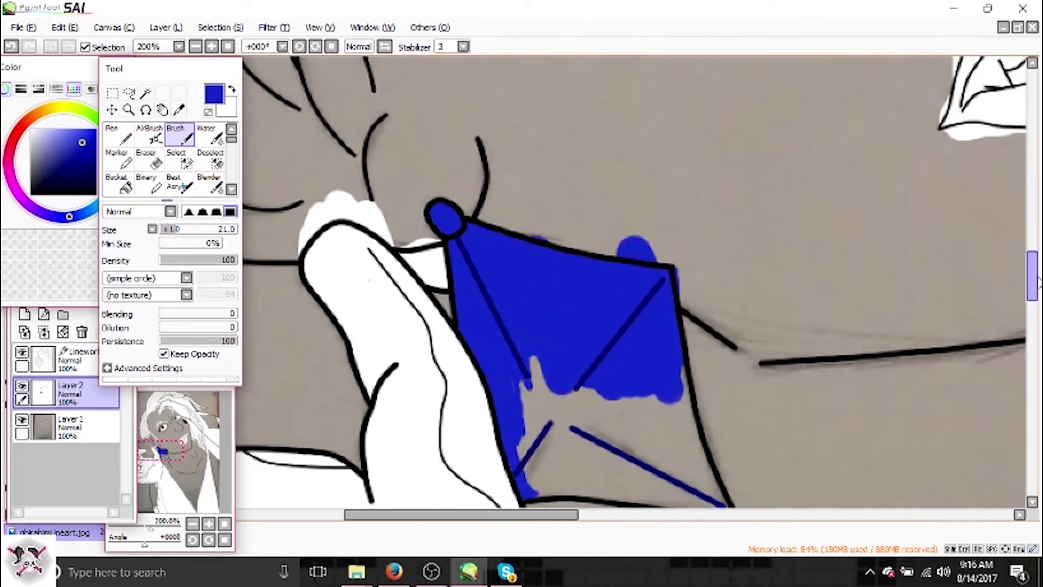
scroll(597, 282, "down", 3)
left_click_drag(597, 283, 601, 291)
Toggle the visibility of photo layer Layer1 to check the base colours, and sample a grey-brown from the photo.
key("minus")
key("minus")
key("minus")
key("minus")
key("minus")
left_click(21, 420)
left_click(22, 420)
left_click(22, 420, "alt")
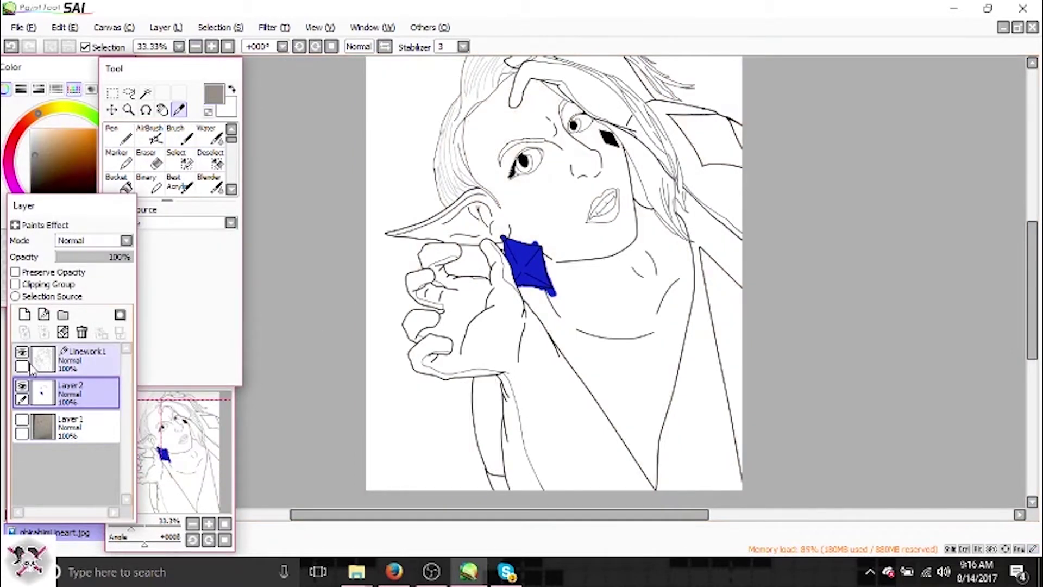
left_click(22, 420)
Lower the opacity of photo layer Layer1 to 45% and toggle its visibility to compare the fills.
left_click(77, 427)
key("plus")
key("plus")
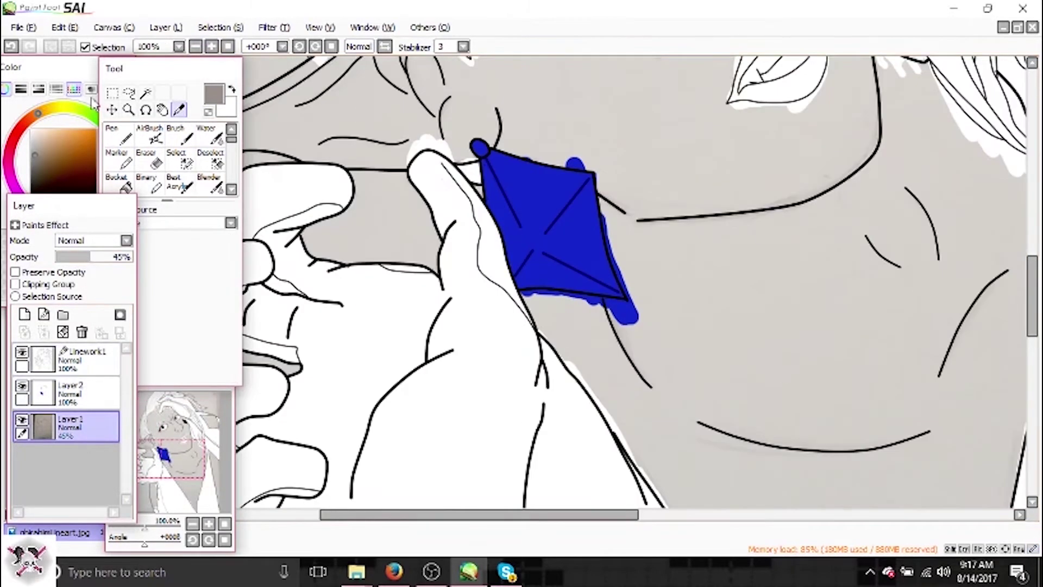
key("b")
scroll(522, 283, "down", 5)
left_click(21, 419)
left_click(21, 419)
Paint the strip below the wrist beside the sleeve grey-brown on Layer2, filling it up to the hand's outline.
left_click(76, 393)
mouse_move(415, 259)
left_mouse_down()
mouse_move(400, 336)
mouse_move(438, 482)
mouse_move(463, 433)
mouse_move(454, 467)
left_mouse_up()
mouse_move(454, 217)
left_mouse_down()
mouse_move(399, 284)
mouse_move(394, 229)
left_mouse_up()
key("ctrl+z")
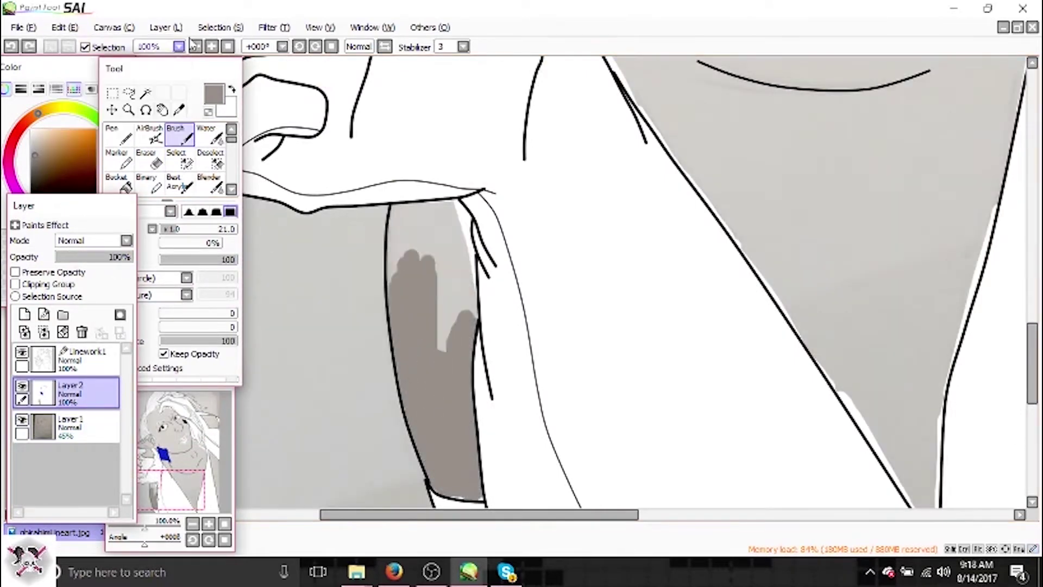
scroll(516, 283, "up", 2)
left_click_drag(447, 296, 450, 249)
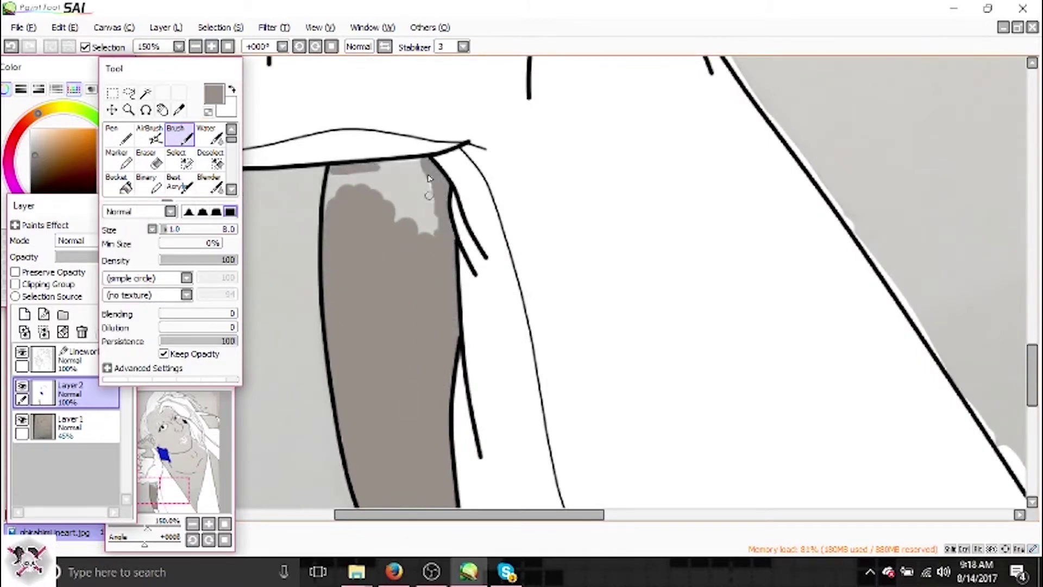
mouse_move(434, 180)
left_mouse_down()
mouse_move(404, 243)
mouse_move(333, 177)
left_mouse_up()
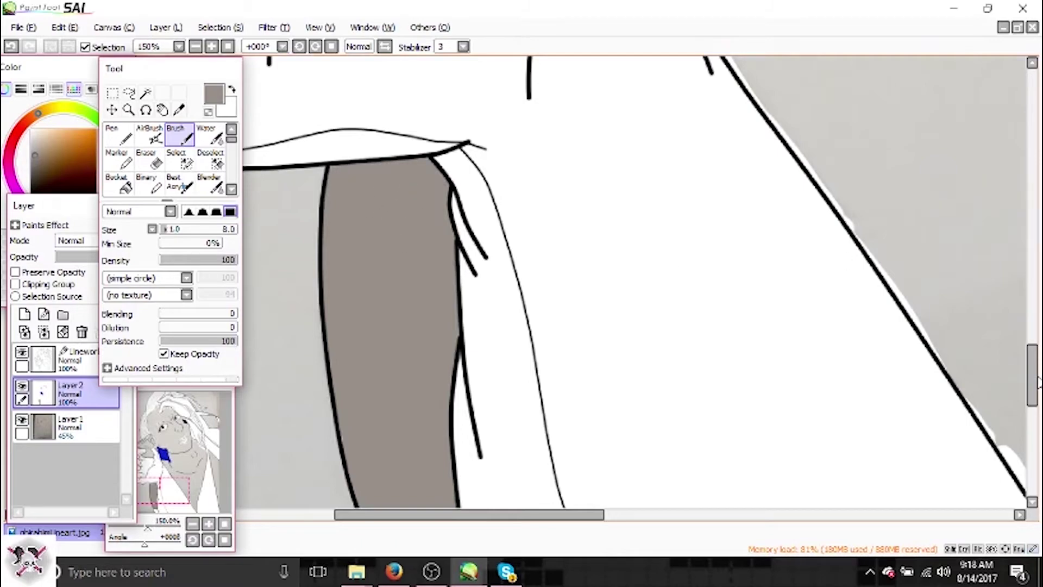
Fill the four-sided gap beside the raised arm at the canvas's right edge with grey-brown, up to its outlines.
scroll(1015, 393, "down", 5)
scroll(461, 356, "down", 2)
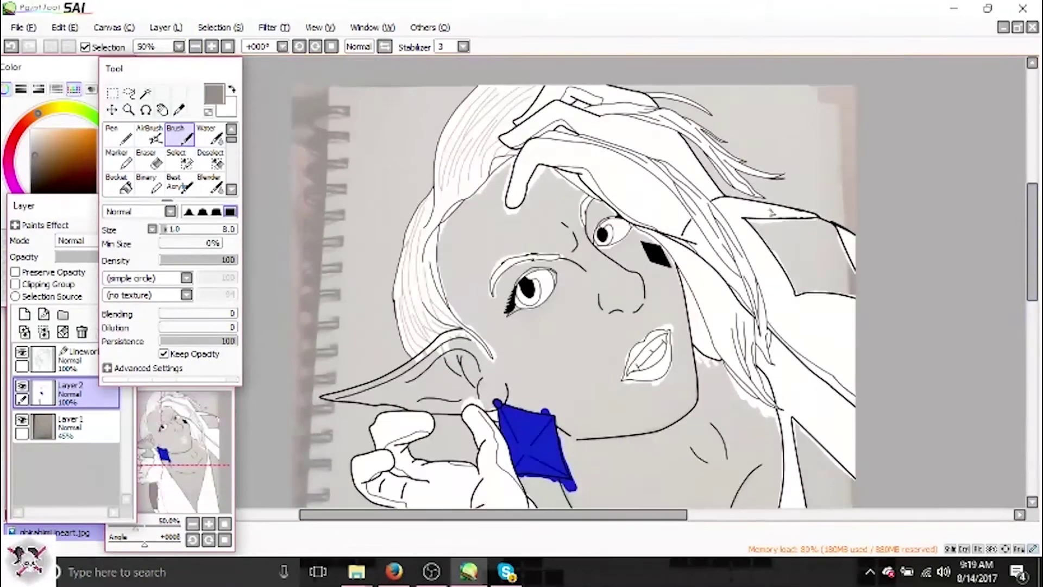
left_click_drag(565, 515, 612, 519)
scroll(497, 66, "up", 2)
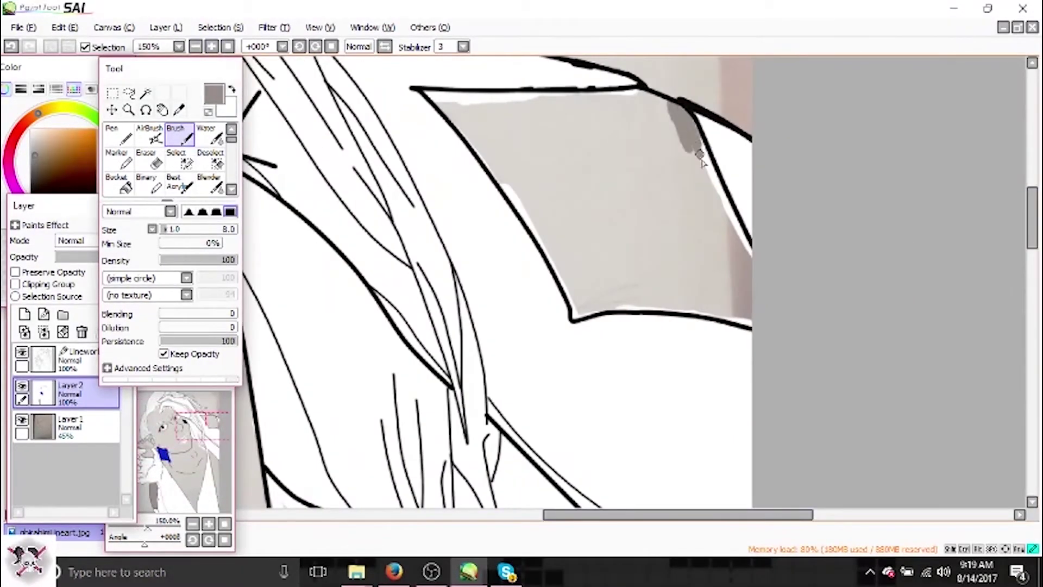
left_click_drag(701, 155, 711, 209)
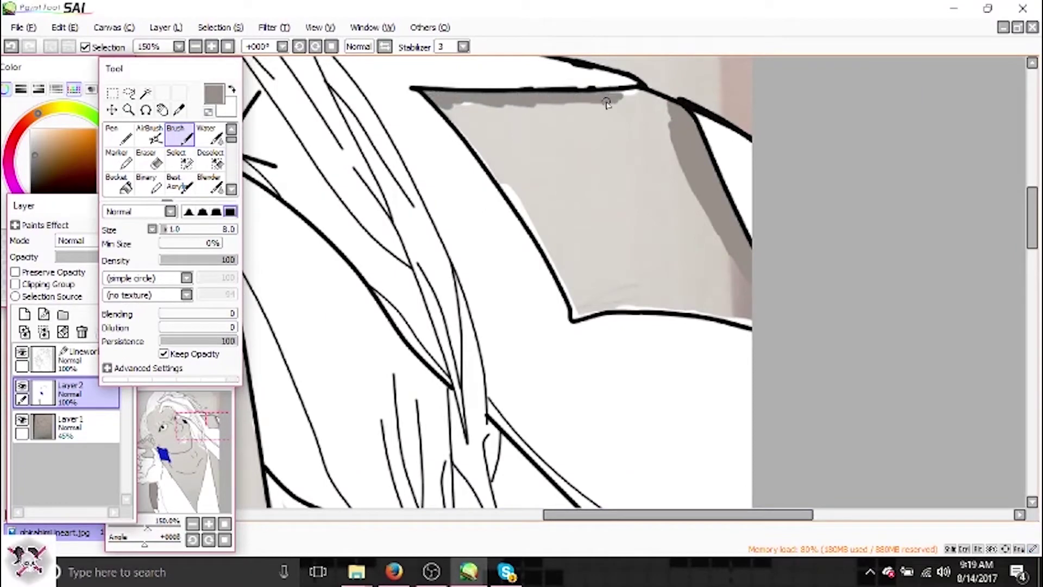
left_click_drag(499, 149, 522, 211)
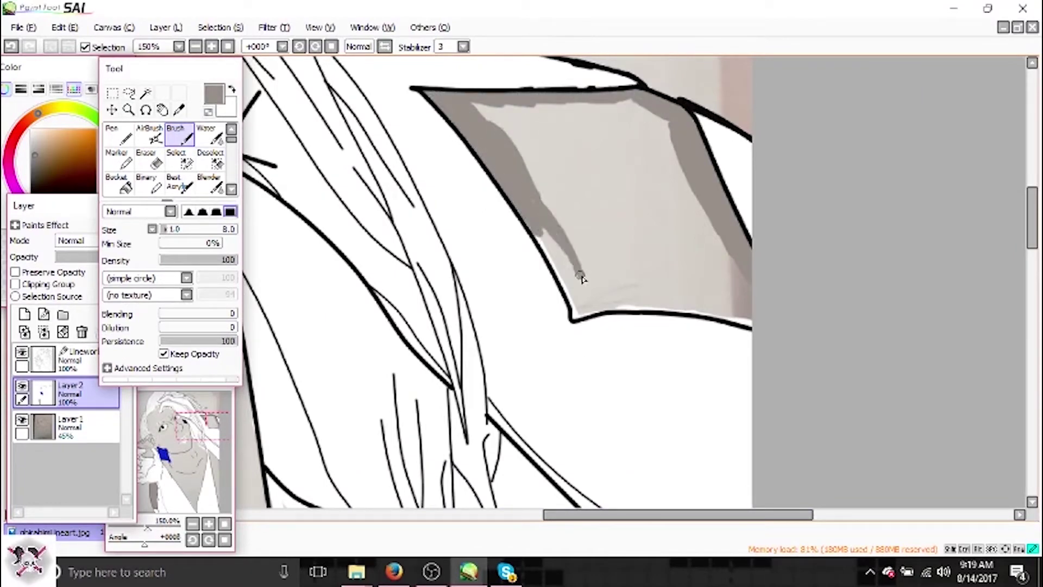
mouse_move(687, 282)
left_mouse_down()
mouse_move(679, 311)
mouse_move(740, 302)
mouse_move(594, 284)
mouse_move(598, 300)
mouse_move(636, 273)
mouse_move(649, 193)
left_mouse_up()
left_click_drag(482, 110, 518, 109)
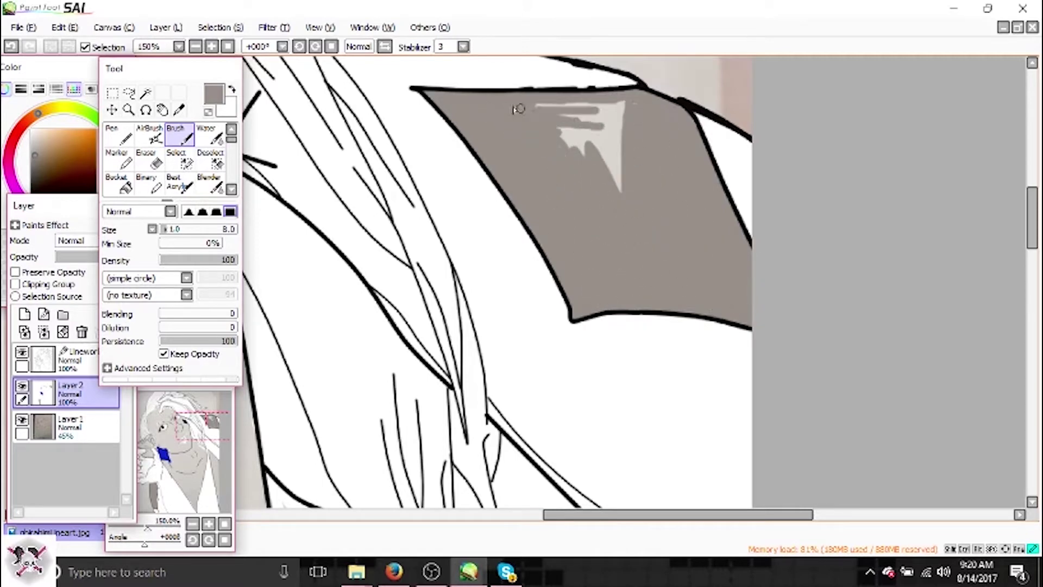
Fill the long wedge outside the white lapel at the canvas's right edge grey-brown, and sample white for its tip.
left_click(195, 47)
scroll(594, 380, "down", 5)
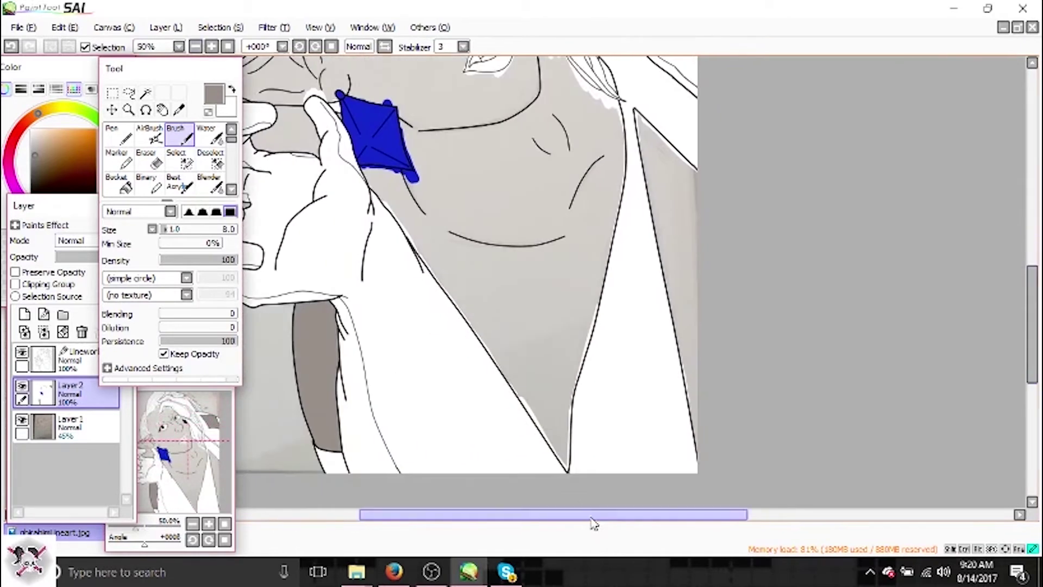
scroll(687, 489, "up", 2)
mouse_move(704, 334)
left_mouse_down()
mouse_move(670, 285)
mouse_move(682, 365)
mouse_move(670, 229)
mouse_move(690, 239)
mouse_move(691, 120)
mouse_move(648, 108)
left_mouse_up()
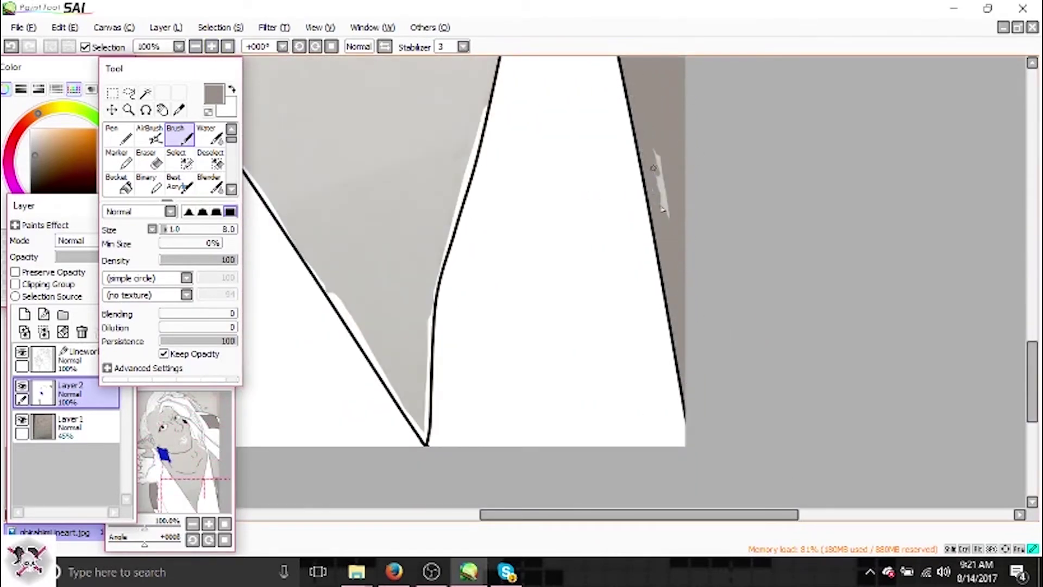
scroll(662, 210, "up", 5)
left_click_drag(611, 236, 633, 414)
left_click_drag(602, 298, 604, 377)
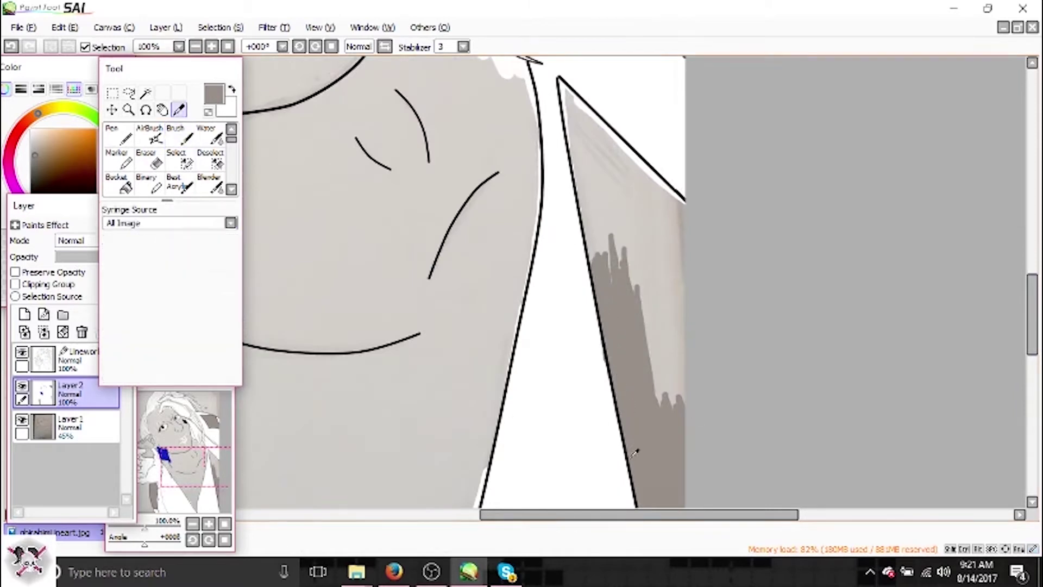
left_click_drag(569, 102, 564, 85)
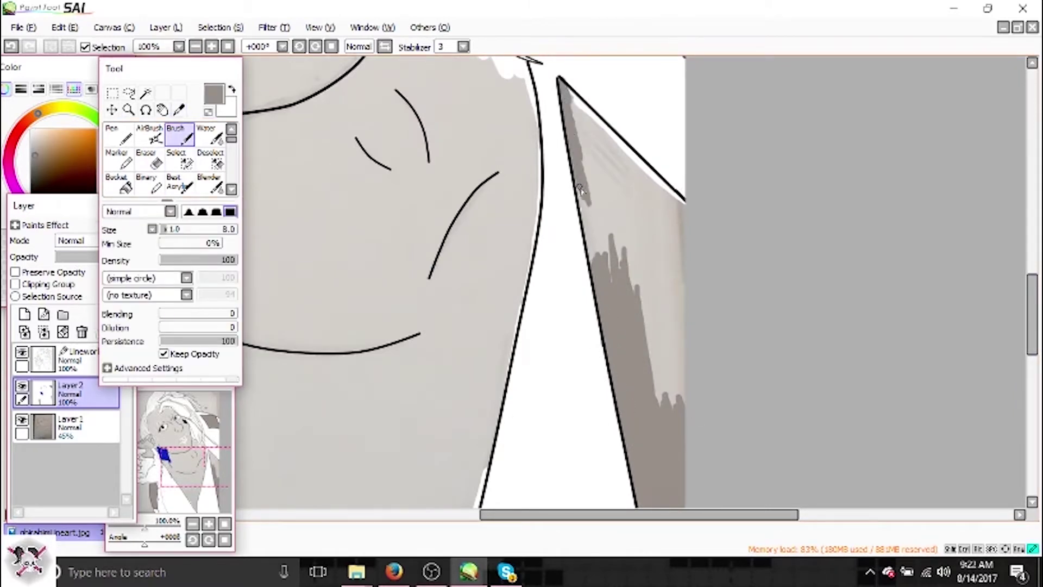
left_click_drag(166, 233, 179, 230)
mouse_move(576, 109)
left_mouse_down()
mouse_move(618, 243)
mouse_move(618, 139)
mouse_move(669, 435)
left_mouse_up()
left_click(565, 70, "alt")
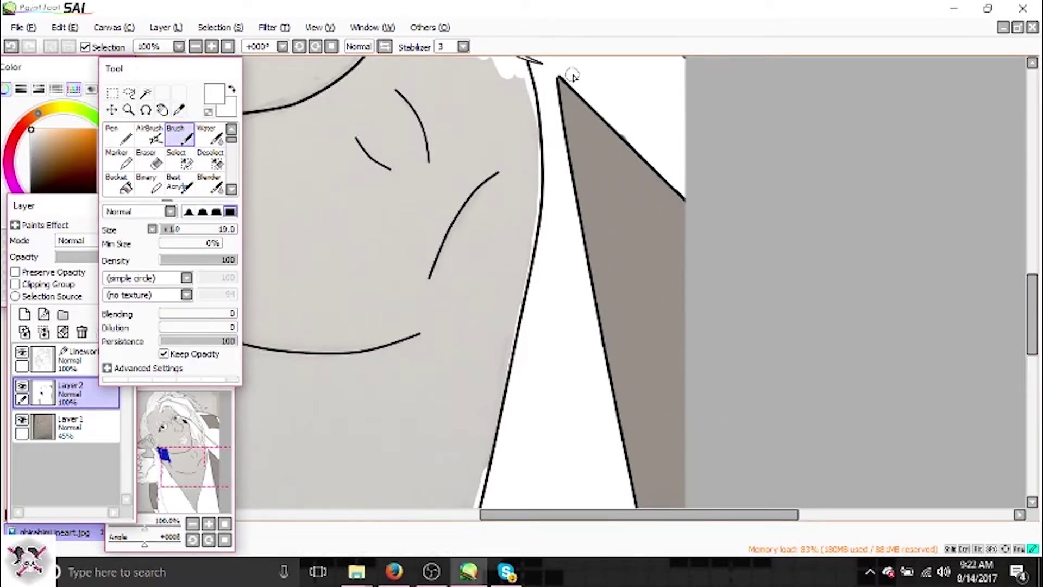
Paint the lower tip of the V-shaped neckline grey-brown and continue the colour up along its left edge.
mouse_move(582, 514)
left_mouse_down()
mouse_move(592, 334)
mouse_move(601, 385)
left_mouse_up()
mouse_move(532, 292)
left_mouse_down()
mouse_move(618, 384)
mouse_move(679, 141)
mouse_move(669, 229)
left_mouse_up()
left_click(329, 194, "alt")
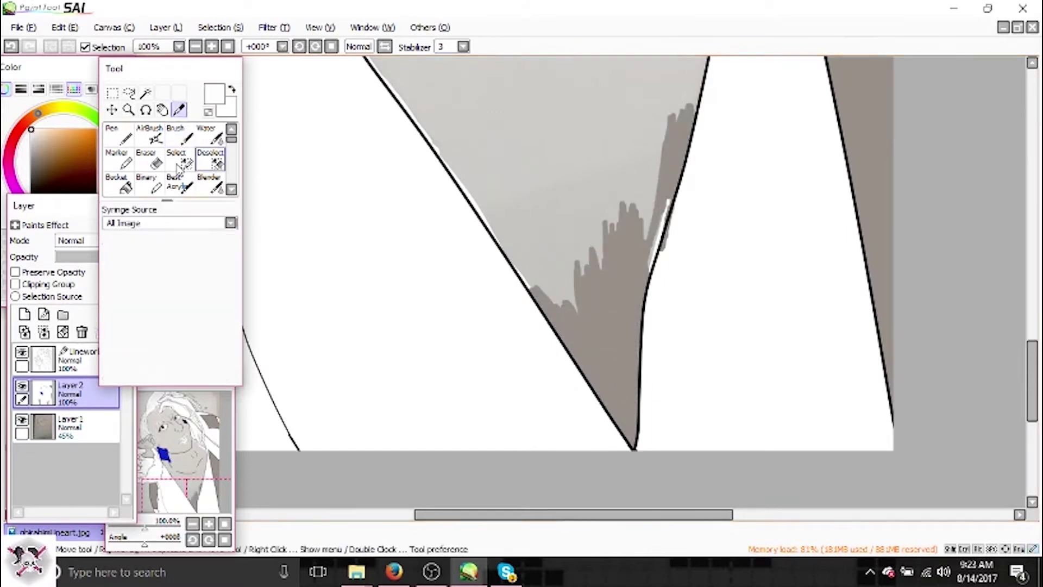
left_click(632, 209, "alt")
left_click_drag(582, 309, 530, 291)
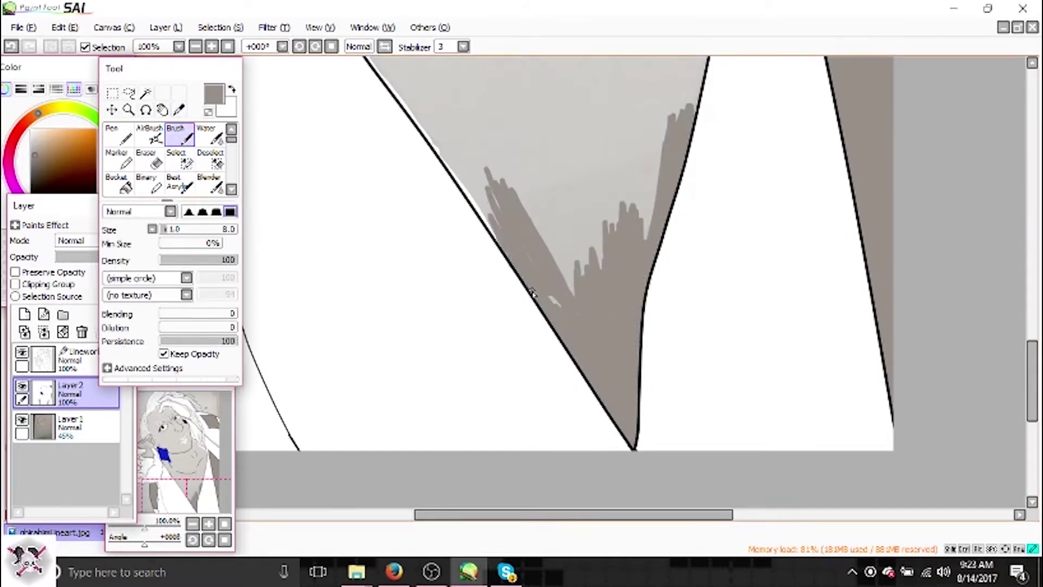
scroll(531, 292, "up", 3)
left_click_drag(467, 334, 416, 291)
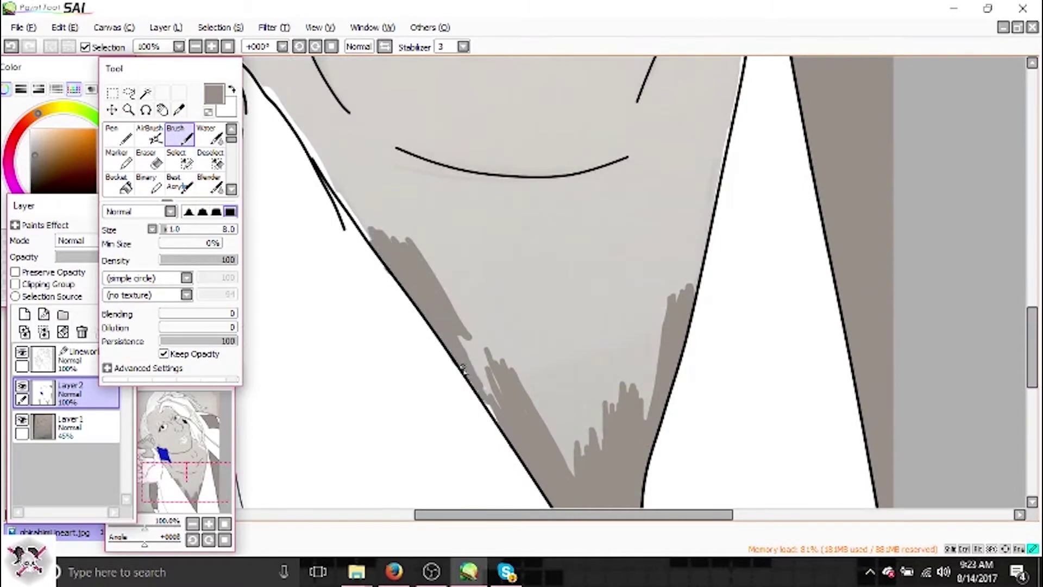
left_click_drag(493, 404, 405, 233)
Extend the grey-brown along both neckline edges and fill the chest up to the collarbones with a larger brush.
key("alt")
key("alt")
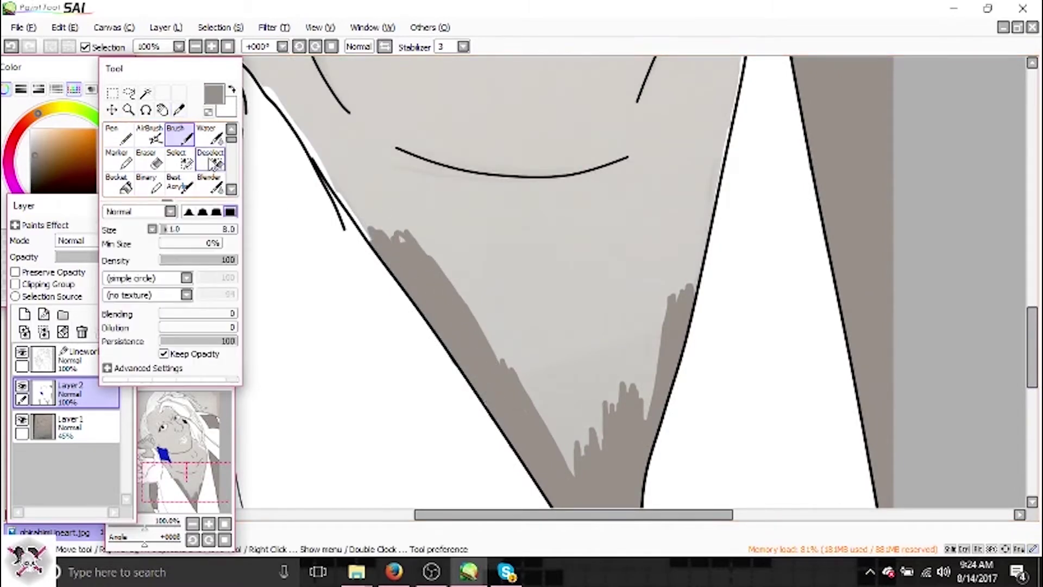
left_click_drag(679, 293, 702, 247)
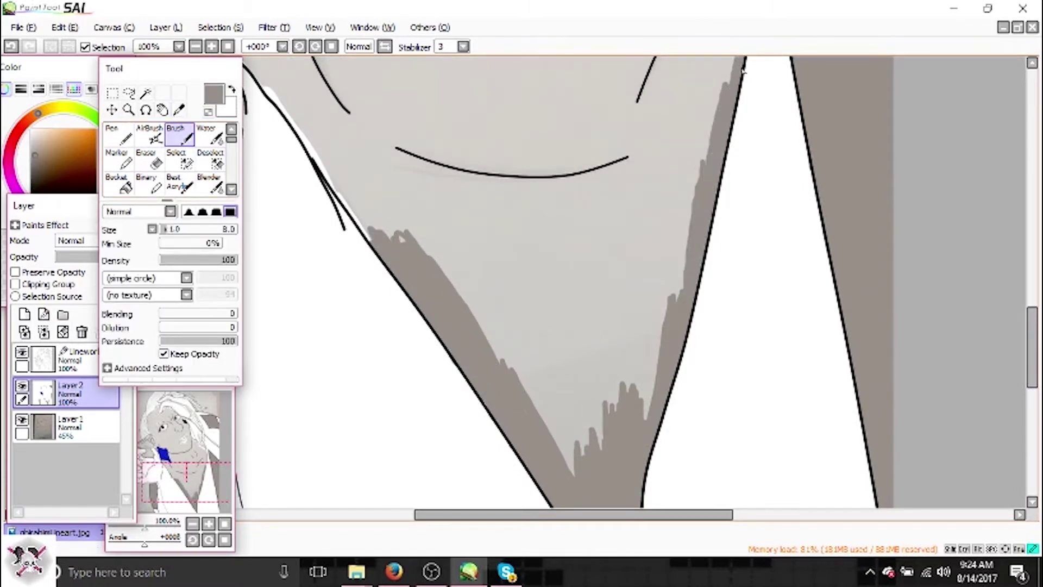
left_click_drag(743, 70, 651, 418)
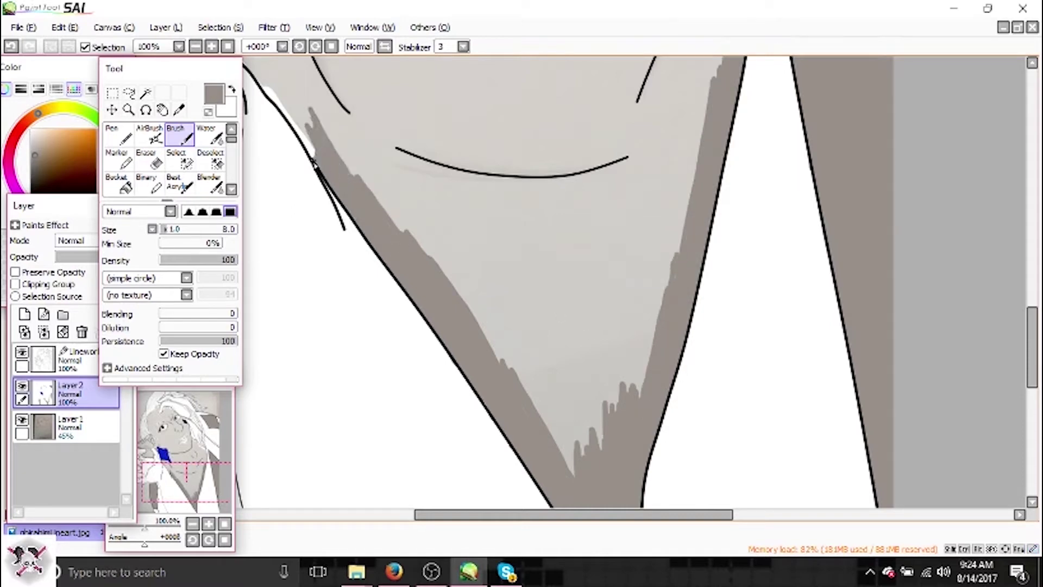
left_click(302, 136, "alt")
mouse_move(467, 282)
left_mouse_down()
mouse_move(566, 438)
mouse_move(685, 179)
left_mouse_up()
mouse_move(708, 97)
left_mouse_down()
mouse_move(442, 116)
mouse_move(363, 64)
left_mouse_up()
Touch up the earring's lower corner in blue with a size 6 brush, and cover the blue spill below it with grey-brown.
scroll(999, 310, "up", 5)
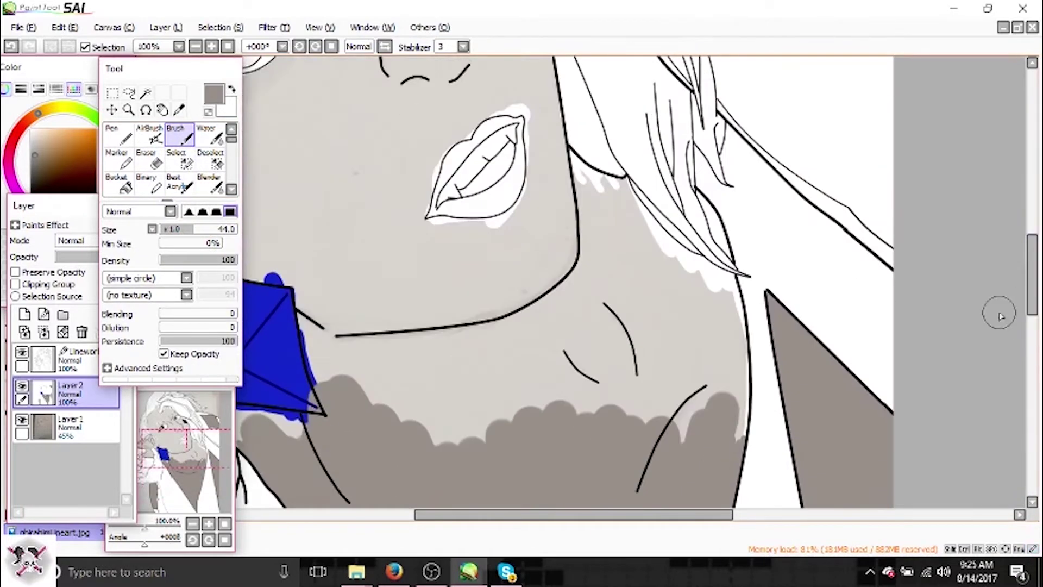
scroll(999, 310, "left", 2)
scroll(489, 272, "up", 1)
left_click(516, 282, "alt")
left_click(187, 233)
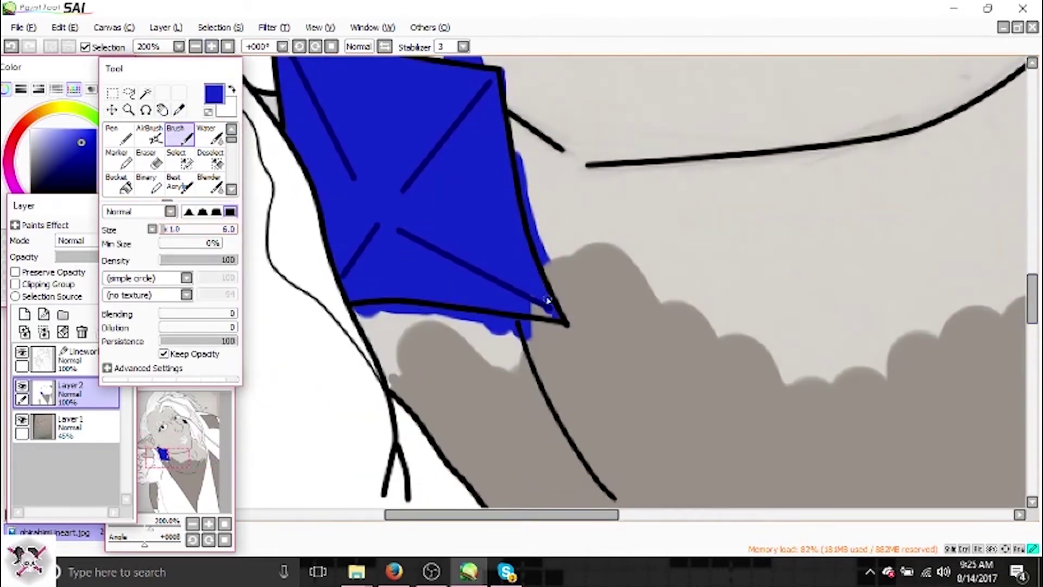
left_click_drag(547, 301, 530, 315)
left_click(461, 415, "alt")
left_click_drag(359, 316, 389, 312)
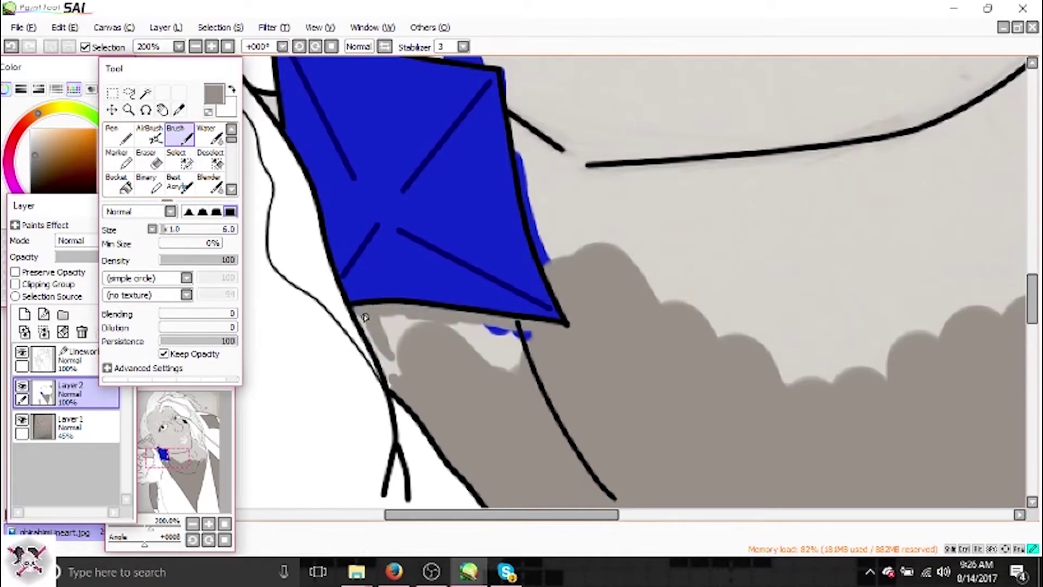
left_click_drag(391, 362, 483, 327)
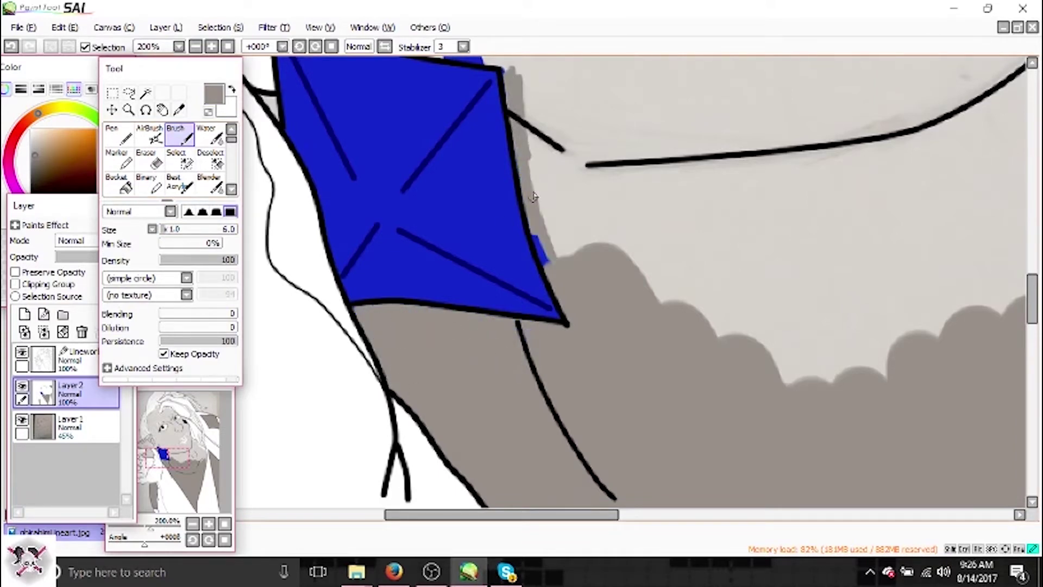
Cover the blue spill along the earring's side and fill the neck grey-brown past the jawline with a size 18 brush.
mouse_move(701, 202)
left_mouse_down()
mouse_move(614, 163)
mouse_move(540, 163)
mouse_move(589, 125)
left_mouse_up()
key("bracketright")
mouse_move(870, 353)
left_mouse_down()
mouse_move(859, 176)
mouse_move(842, 368)
left_mouse_up()
left_click_drag(956, 82, 956, 326)
left_click_drag(512, 514, 621, 514)
left_click_drag(652, 81, 617, 338)
left_click_drag(571, 82, 570, 321)
mouse_move(717, 71)
left_mouse_down()
mouse_move(763, 206)
mouse_move(908, 226)
mouse_move(927, 186)
mouse_move(932, 364)
left_mouse_up()
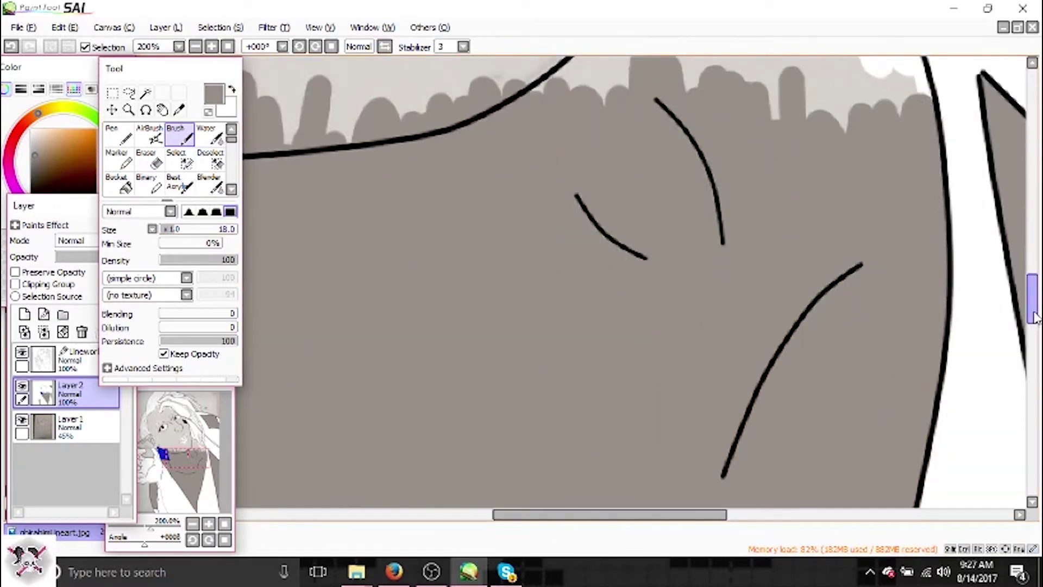
Paint grey-brown under the hair edge beside the jaw, and fill the narrow gap beside the hair lock at brush size 5.
left_click_drag(1032, 306, 1032, 274)
mouse_move(576, 87)
left_mouse_down()
mouse_move(625, 141)
mouse_move(701, 160)
left_mouse_up()
left_click(674, 124, "alt")
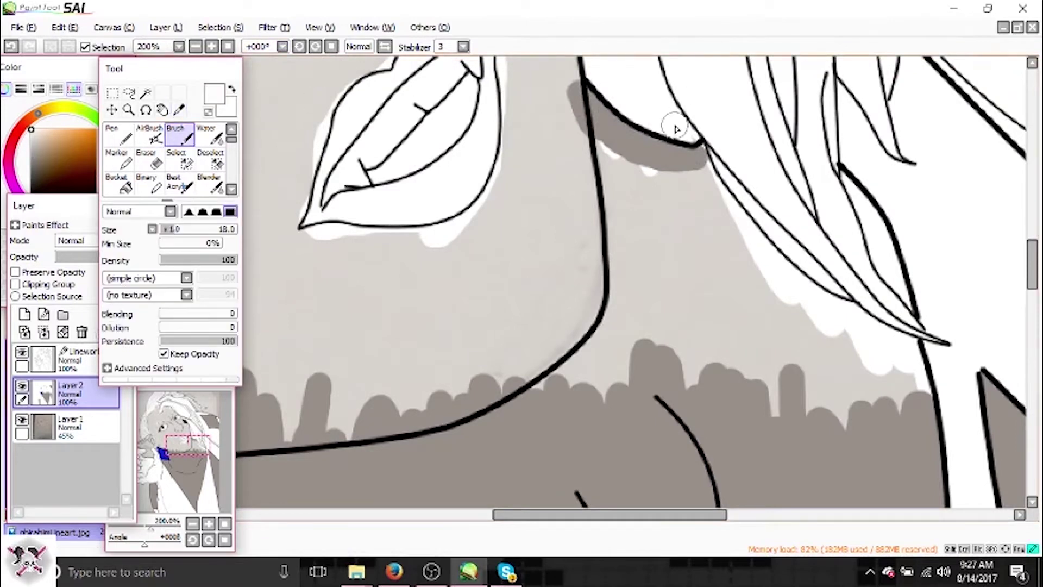
left_click(181, 110)
left_click(515, 283)
left_click(166, 229)
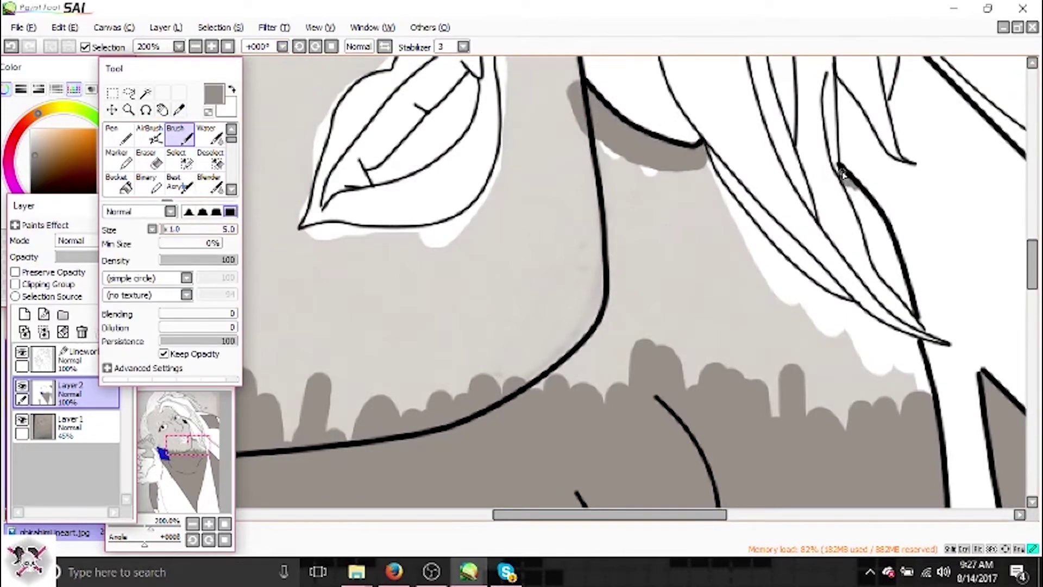
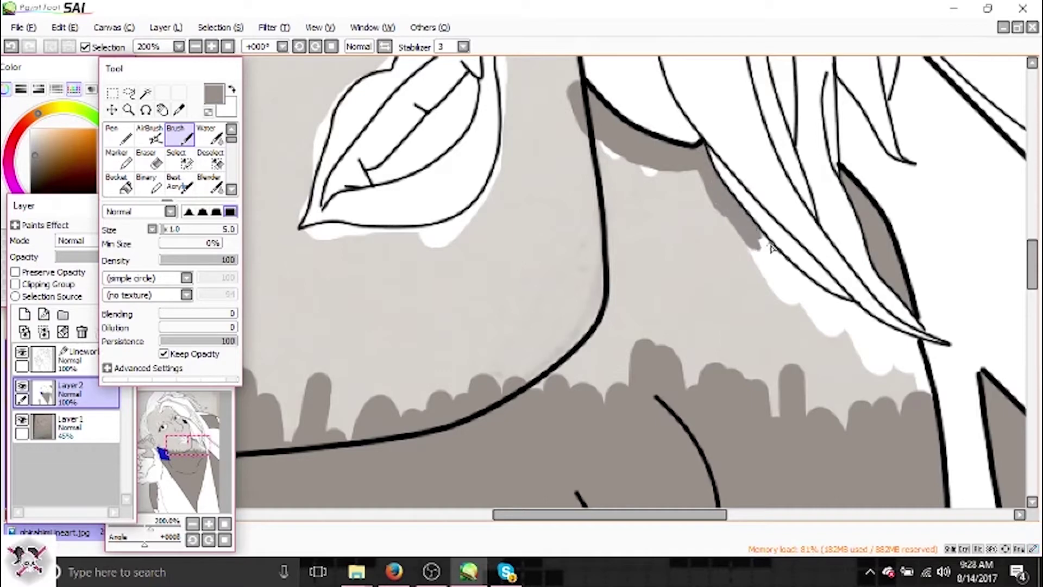
Trim the white spill under the pointed hair lock with grey-brown and fill the remaining neck area up to the jaw.
left_click(211, 47)
left_click(211, 47)
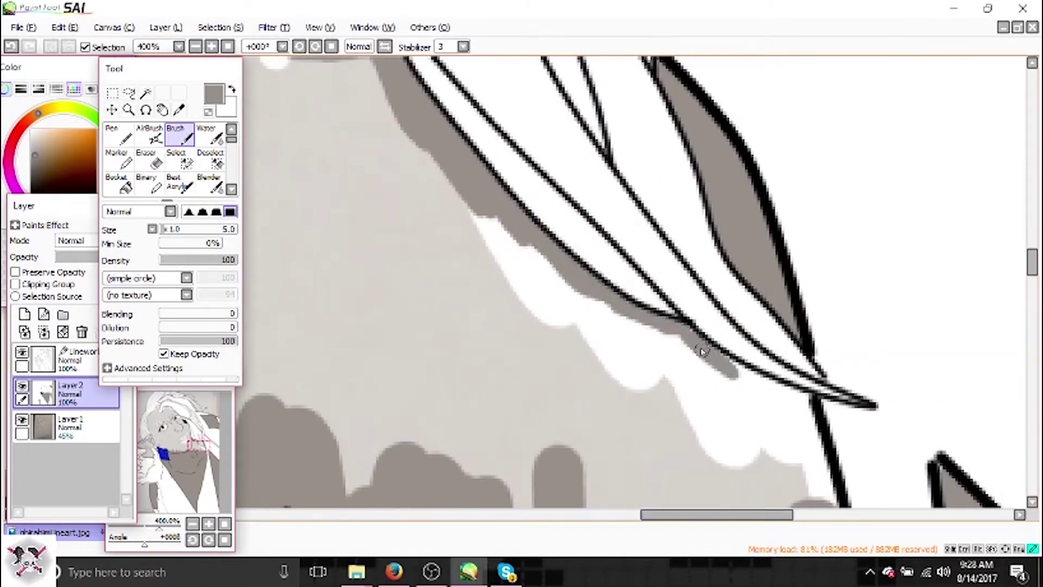
left_click_drag(1032, 271, 1034, 280)
mouse_move(793, 245)
left_mouse_down()
mouse_move(833, 374)
mouse_move(575, 301)
mouse_move(650, 272)
mouse_move(712, 228)
mouse_move(778, 347)
mouse_move(673, 293)
left_mouse_up()
scroll(515, 283, "down", 1)
left_click_drag(515, 282, 592, 229)
left_click_drag(689, 400, 722, 337)
mouse_move(1034, 272)
left_mouse_down()
mouse_move(1035, 250)
mouse_move(1035, 271)
left_mouse_up()
left_click_drag(622, 514, 598, 514)
scroll(407, 363, "down", 1)
mouse_move(408, 363)
left_mouse_down()
mouse_move(481, 340)
mouse_move(669, 321)
left_mouse_up()
Paint a grey-brown border around the outside of the lips with a size 7 brush.
scroll(598, 218, "up", 1)
mouse_move(690, 108)
left_mouse_down()
mouse_move(688, 139)
mouse_move(555, 388)
left_mouse_up()
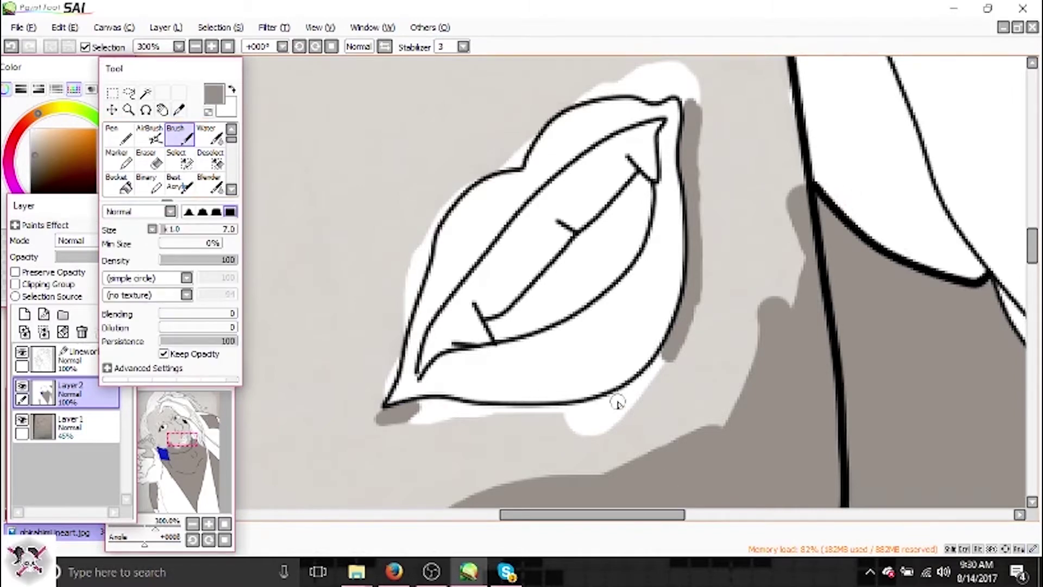
left_click_drag(413, 215, 411, 274)
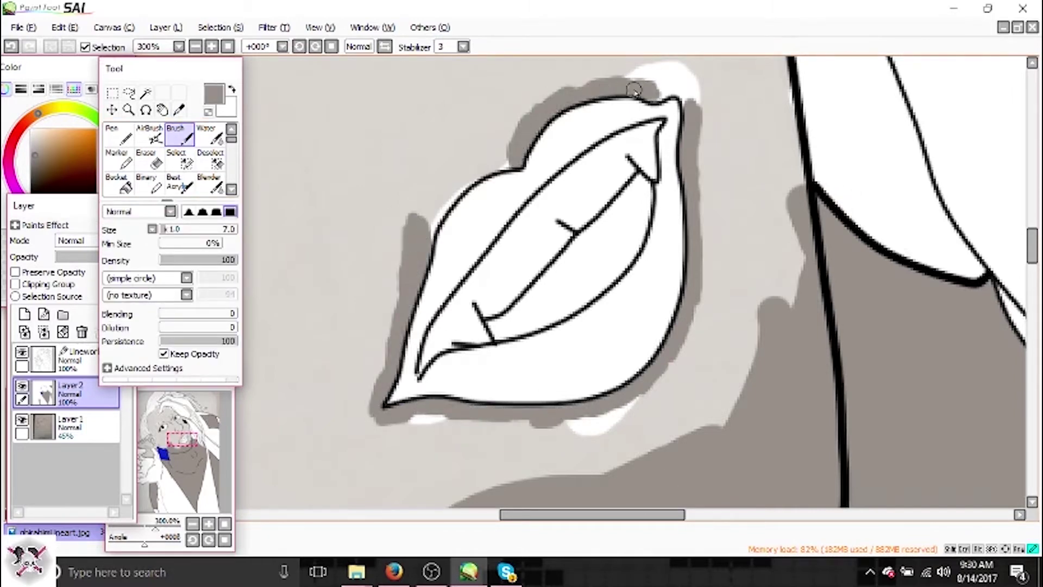
key("alt+Tab")
left_click(279, 532)
key("alt+Tab")
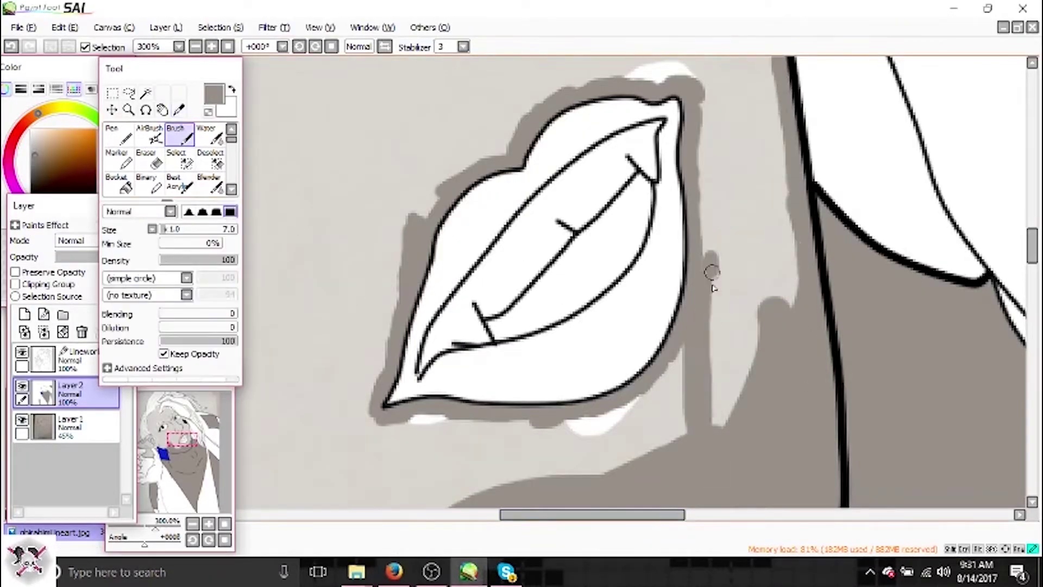
Fill the face between the lips and the jawline grey-brown, enlarging the brush to size 14 for the chin.
mouse_move(723, 61)
left_mouse_down()
mouse_move(722, 163)
mouse_move(745, 338)
mouse_move(410, 426)
mouse_move(557, 433)
mouse_move(652, 482)
mouse_move(554, 463)
mouse_move(840, 382)
left_mouse_up()
key("bracketright")
key("bracketright")
key("bracketright")
key("bracketright")
key("bracketright")
mouse_move(647, 364)
left_mouse_down()
mouse_move(730, 385)
mouse_move(531, 423)
left_mouse_up()
Paint grey-brown along the earring's upper edge up to its stud and fill the lower cheek toward the lips.
left_click_drag(549, 514, 450, 512)
key("End")
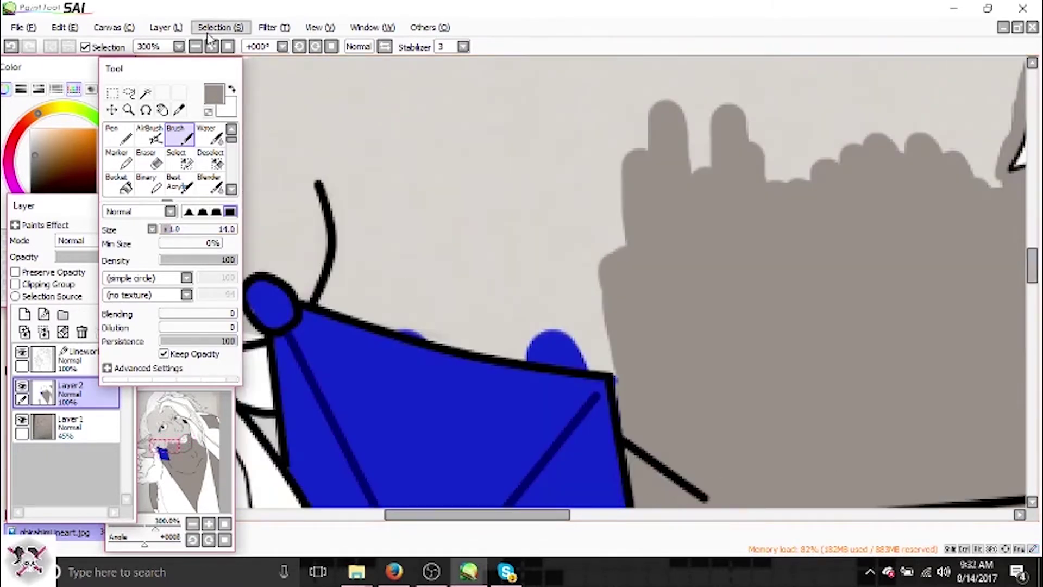
key("End")
mouse_move(405, 90)
left_mouse_down()
mouse_move(435, 228)
mouse_move(506, 408)
left_mouse_up()
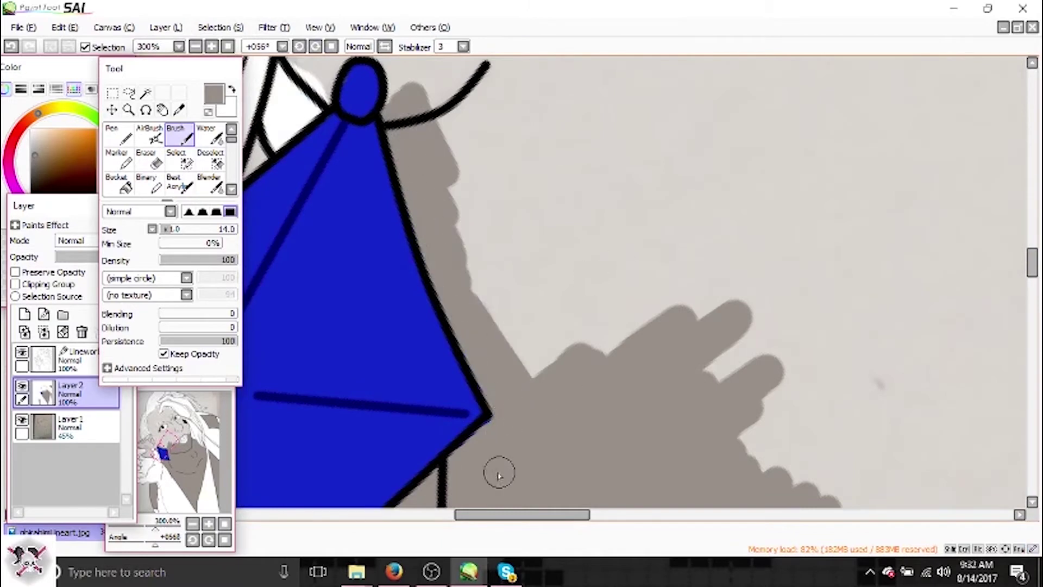
left_click_drag(543, 364, 496, 187)
scroll(502, 202, "down", 2)
mouse_move(642, 310)
left_mouse_down()
mouse_move(589, 270)
mouse_move(707, 434)
left_mouse_up()
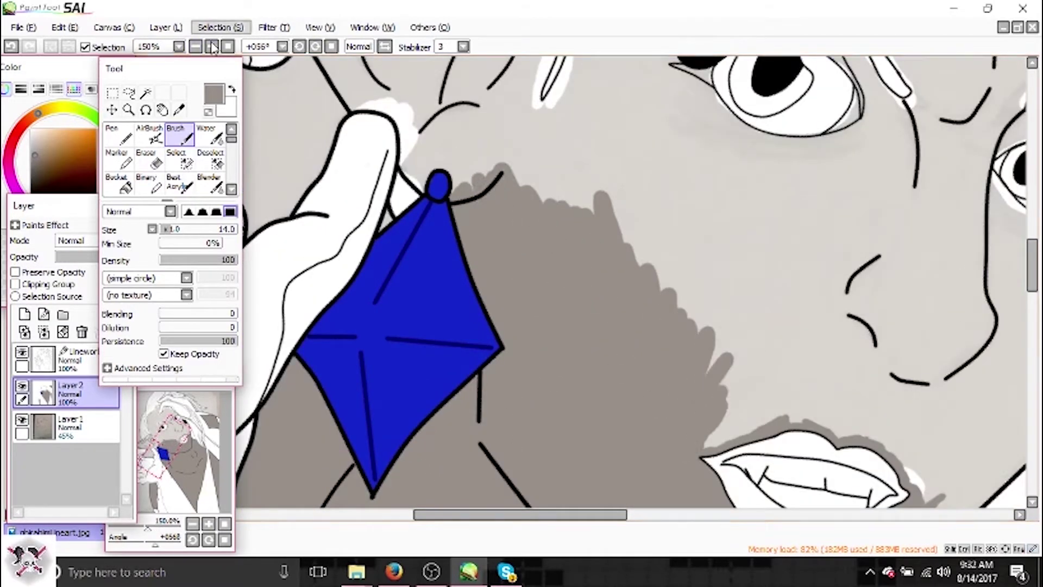
Extend the grey-brown fill from the mouth up the cheek to just below the black diamond mark.
scroll(739, 154, "up", 1)
left_click_drag(1038, 247, 1037, 207)
mouse_move(706, 288)
left_mouse_down()
mouse_move(729, 466)
mouse_move(769, 315)
mouse_move(870, 163)
mouse_move(879, 282)
mouse_move(822, 277)
mouse_move(758, 187)
mouse_move(792, 168)
left_mouse_up()
Paint grey-brown around the black diamond mark and along the hair edge beside it with a size 5 brush.
left_click(211, 47)
left_click(211, 46)
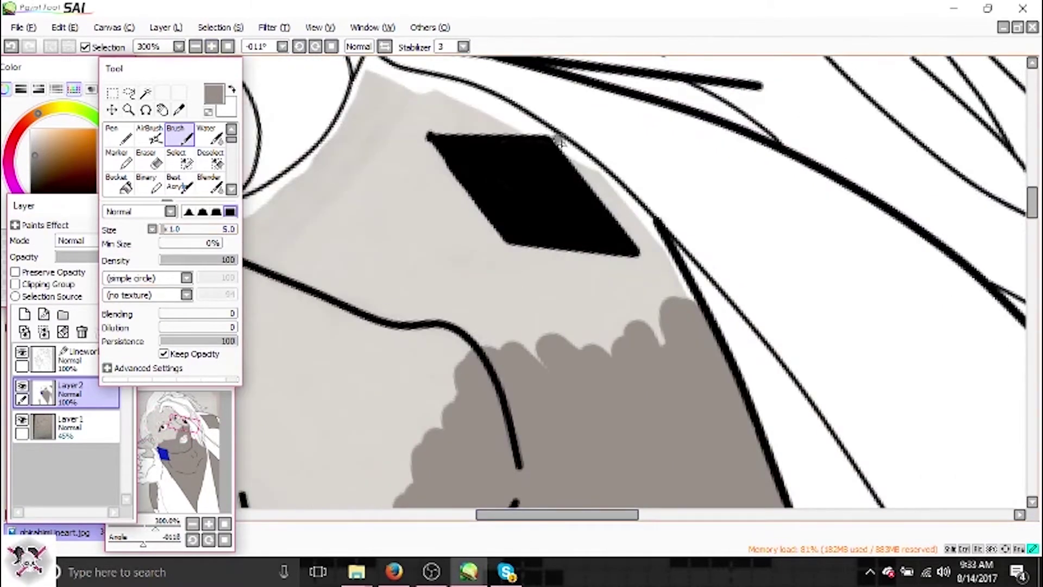
left_click_drag(407, 140, 503, 245)
key("Delete")
key("Delete")
key("Delete")
key("Delete")
key("Delete")
key("Delete")
mouse_move(659, 181)
left_mouse_down()
mouse_move(670, 273)
mouse_move(718, 163)
left_mouse_up()
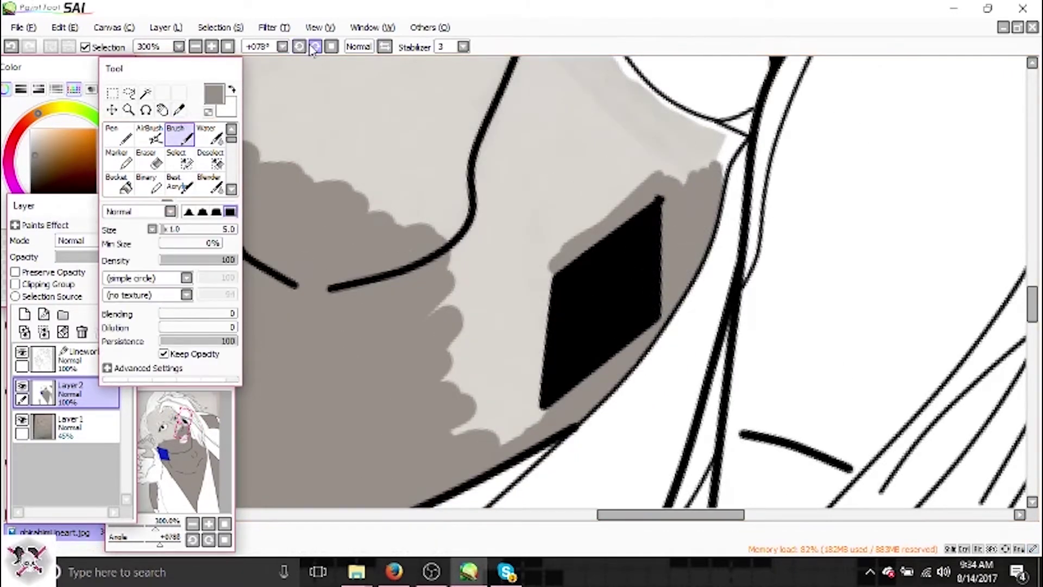
Paint grey-brown on the cheek between the black diamond mark and the far eye.
left_click(314, 48)
left_click_drag(740, 307, 754, 243)
mouse_move(756, 391)
left_mouse_down()
mouse_move(698, 307)
mouse_move(722, 231)
left_mouse_up()
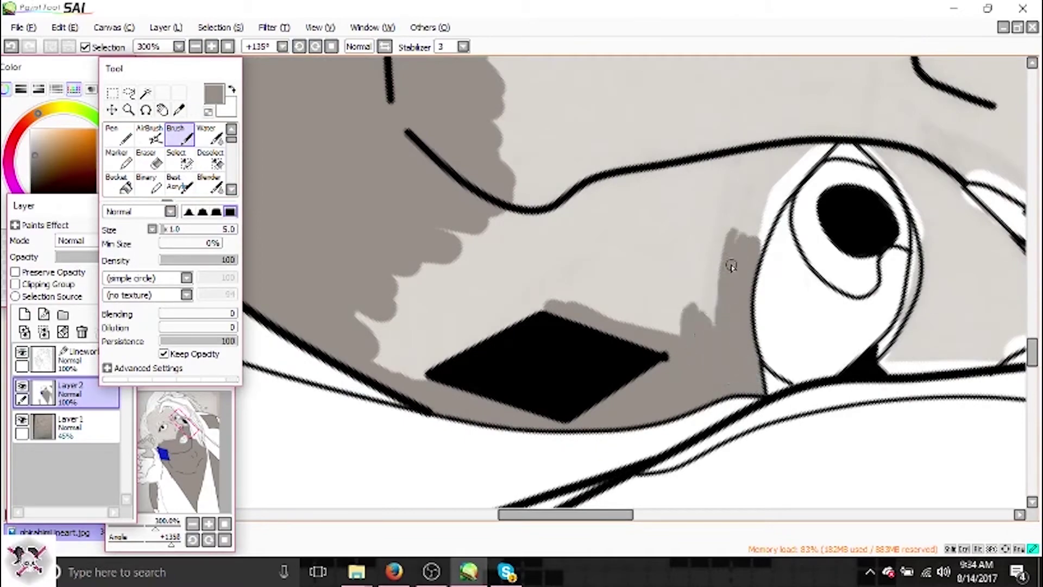
left_click_drag(728, 334, 682, 217)
Fill the remaining pale cheek strip beside the black diamond mark with grey-brown.
key("End")
key("End")
key("End")
key("End")
key("End")
key("End")
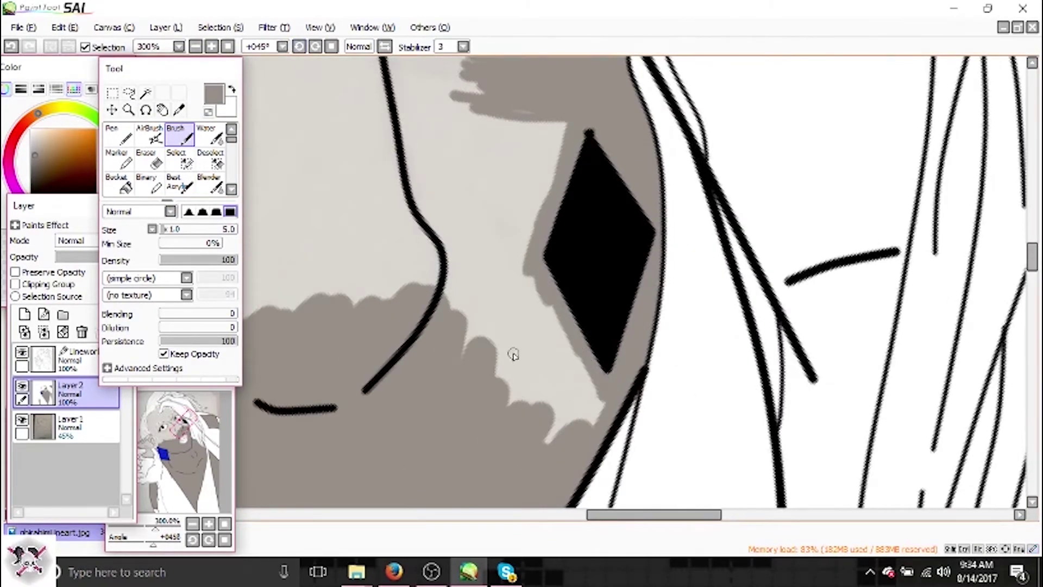
mouse_move(513, 354)
left_mouse_down()
mouse_move(542, 354)
mouse_move(552, 433)
mouse_move(592, 380)
left_mouse_up()
Fill the skin around the far eye grey-brown up to the nose line, and sample white from the artwork.
left_click(315, 48)
left_click(315, 47)
mouse_move(546, 103)
left_mouse_down()
mouse_move(514, 223)
mouse_move(348, 348)
mouse_move(353, 228)
mouse_move(426, 351)
mouse_move(391, 196)
mouse_move(489, 87)
mouse_move(435, 206)
mouse_move(462, 98)
left_mouse_up()
left_click_drag(657, 514, 681, 516)
left_click_drag(549, 255, 518, 307)
mouse_move(602, 154)
left_mouse_down()
mouse_move(434, 108)
mouse_move(496, 167)
mouse_move(543, 163)
mouse_move(561, 207)
mouse_move(610, 194)
mouse_move(571, 179)
left_mouse_up()
scroll(517, 267, "up", 2)
left_click(471, 340, "alt")
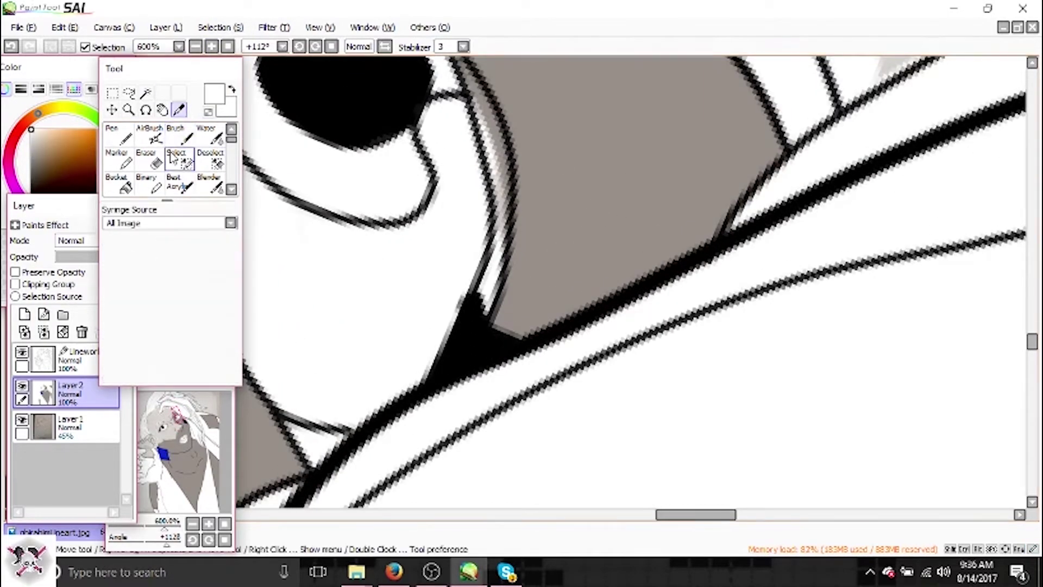
Resample the grey-brown skin colour and paint along the upper edge of the far eyebrow.
scroll(471, 340, "down", 6)
left_click(1025, 339, "alt")
scroll(591, 393, "up", 5)
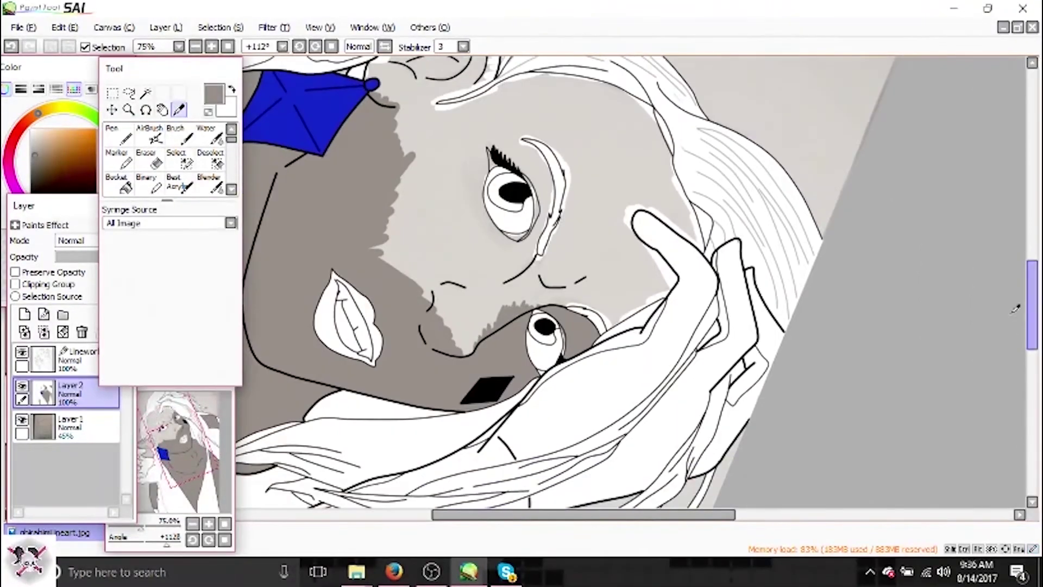
left_click_drag(506, 390, 591, 392)
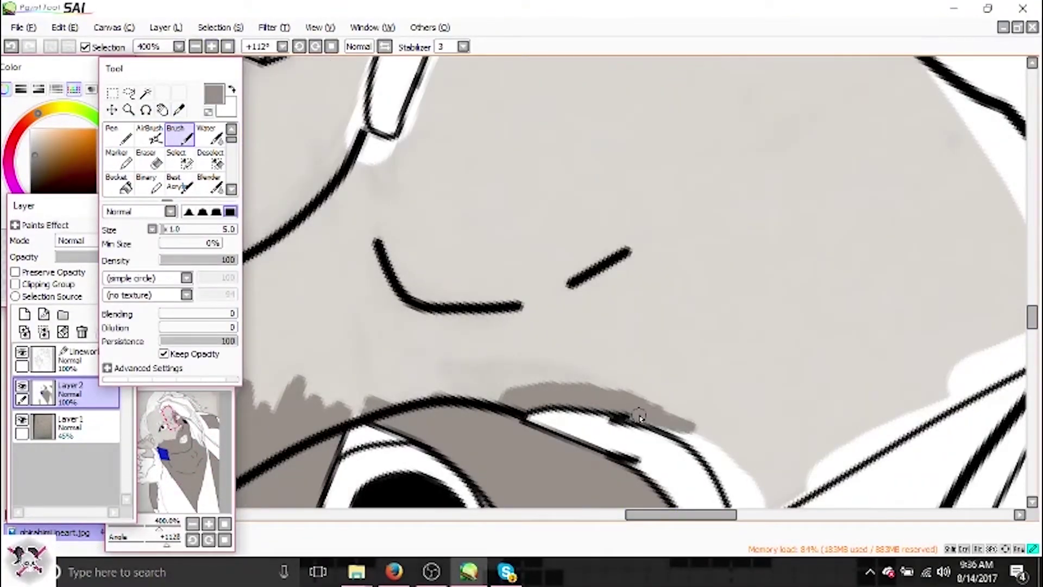
scroll(658, 417, "down", 1)
mouse_move(511, 190)
left_mouse_down()
mouse_move(566, 280)
mouse_move(604, 293)
left_mouse_up()
Extend the grey-brown from the far eyebrow up along the edge of the hand over the forehead.
left_click(300, 48)
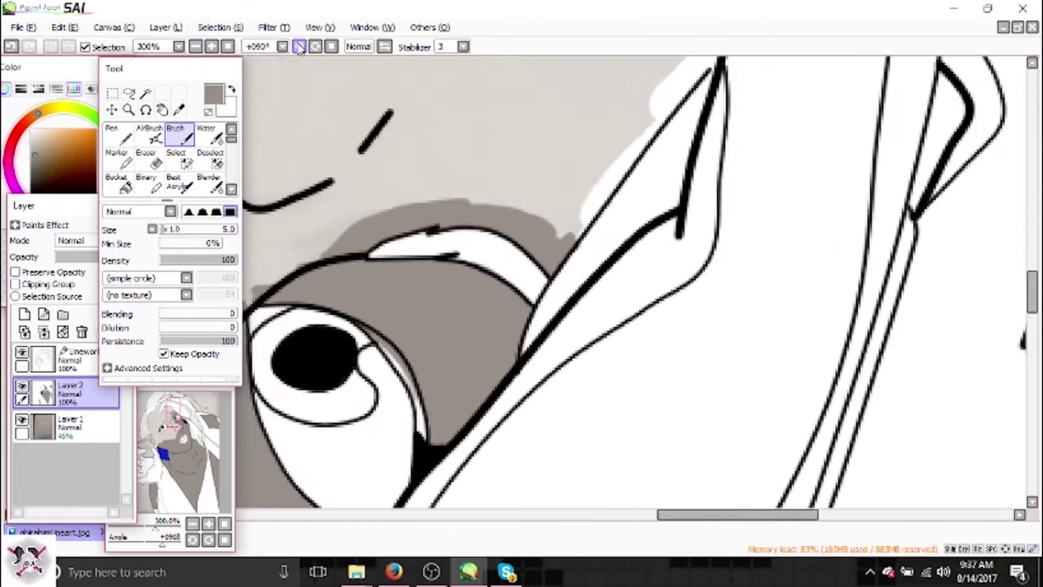
left_click(300, 48)
left_click_drag(530, 223, 524, 92)
left_click_drag(538, 321, 549, 240)
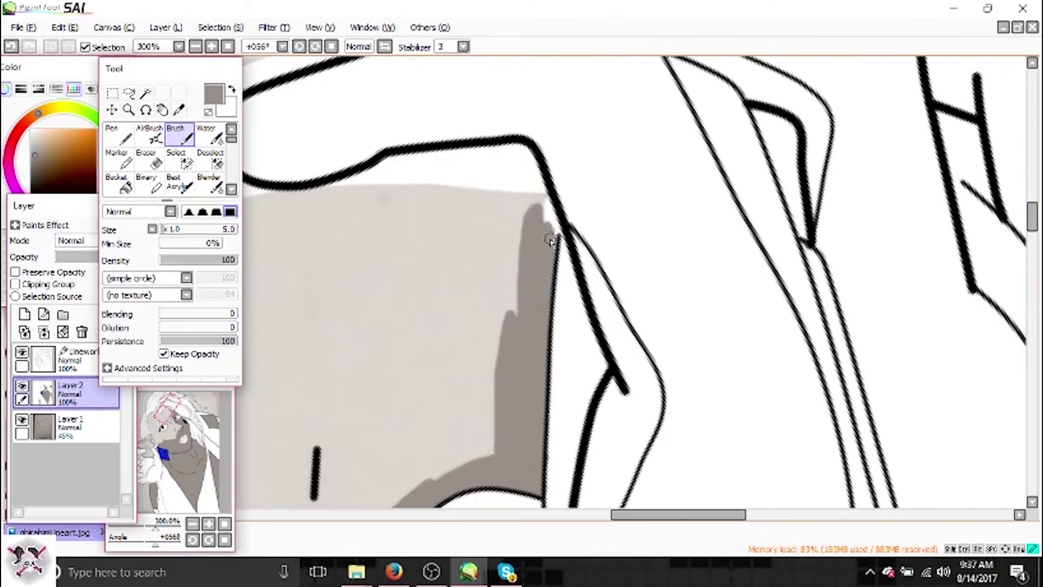
left_click_drag(392, 164, 533, 228)
left_click_drag(529, 163, 508, 353)
mouse_move(584, 143)
left_mouse_down()
mouse_move(598, 267)
mouse_move(633, 256)
left_mouse_up()
Paint grey-brown around the fingertip resting on the forehead and into the gap beside the hair.
scroll(594, 303, "up", 5)
mouse_move(598, 340)
left_mouse_down()
mouse_move(573, 261)
mouse_move(684, 165)
mouse_move(766, 272)
mouse_move(771, 381)
mouse_move(761, 390)
left_mouse_up()
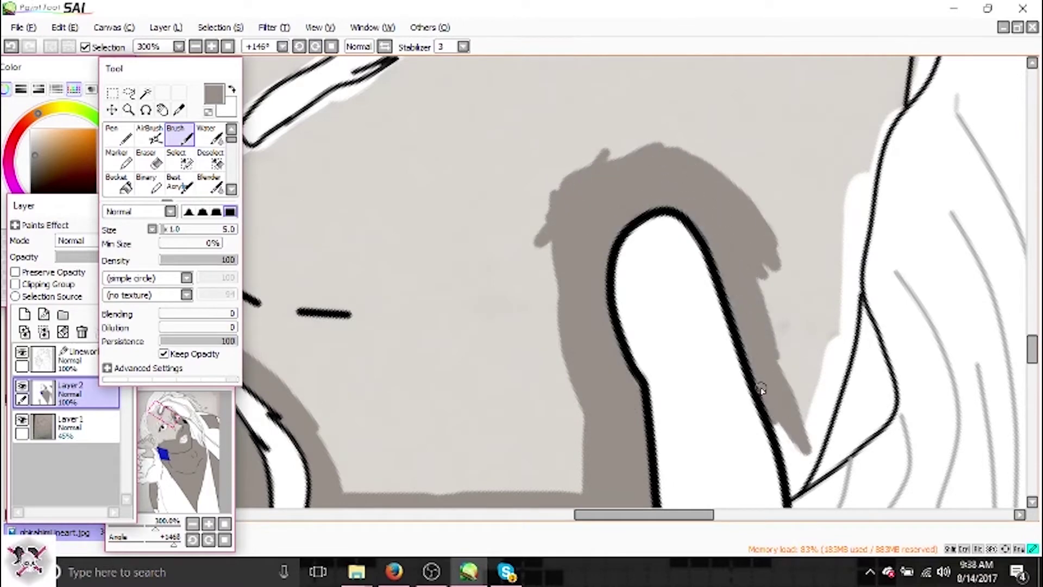
mouse_move(798, 459)
left_mouse_down()
mouse_move(826, 397)
mouse_move(808, 415)
mouse_move(866, 152)
mouse_move(757, 258)
mouse_move(845, 119)
left_mouse_up()
Continue the grey-brown along the hairline past the fingertip and up the forehead.
scroll(788, 245, "up", 5)
mouse_move(763, 359)
left_mouse_down()
mouse_move(752, 233)
mouse_move(782, 253)
mouse_move(772, 133)
mouse_move(745, 207)
left_mouse_up()
key("alt")
key("alt")
left_click(382, 579)
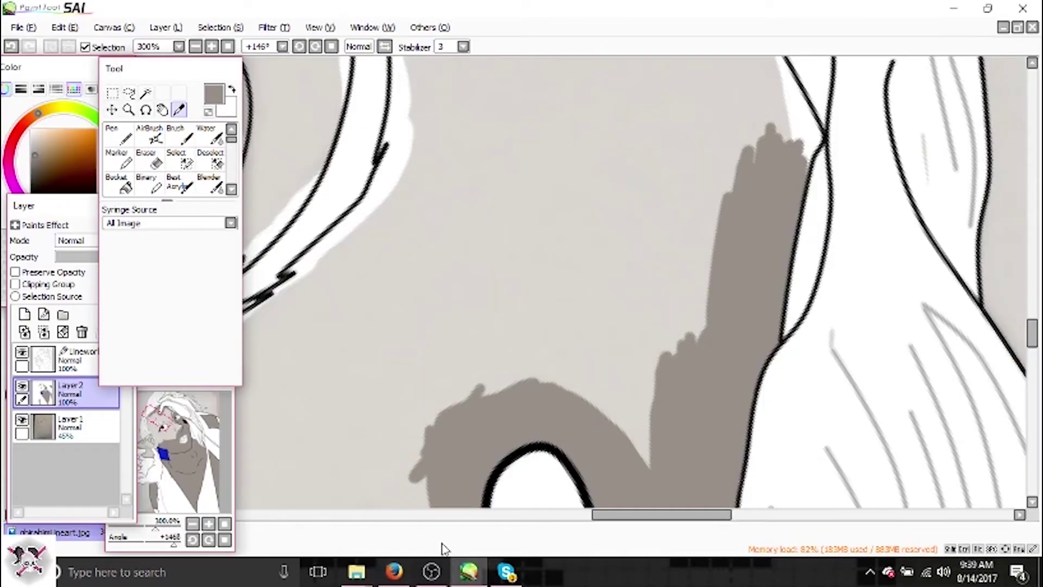
scroll(496, 248, "up", 3)
key("b")
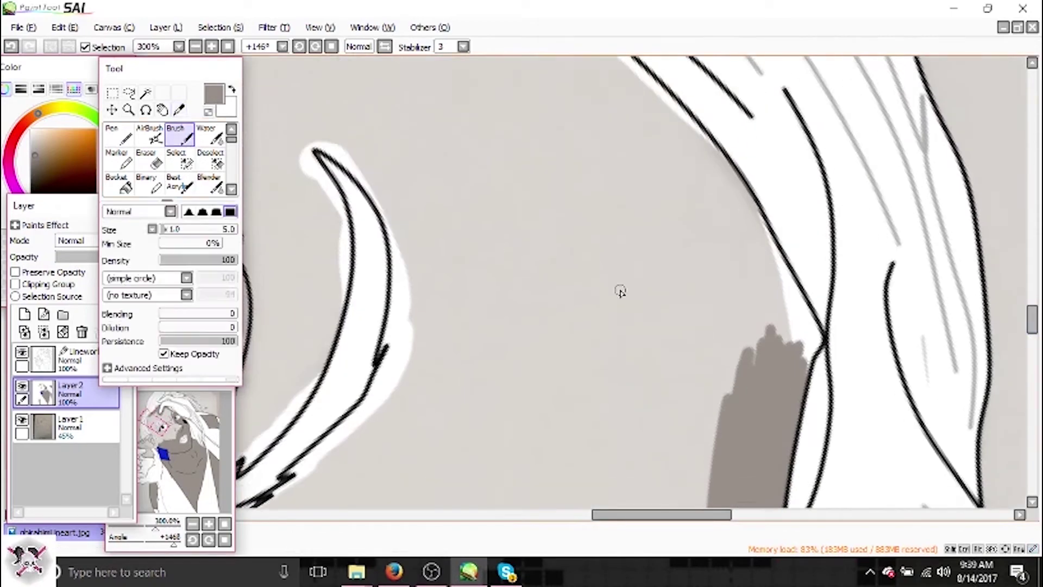
mouse_move(763, 306)
left_mouse_down()
mouse_move(723, 245)
mouse_move(766, 272)
mouse_move(666, 195)
left_mouse_up()
left_click(316, 48)
left_click(315, 51)
mouse_move(683, 256)
left_mouse_down()
mouse_move(703, 401)
mouse_move(652, 130)
left_mouse_up()
Paint grey-brown down the temple and around the pointed hair strand in front of the ear.
left_click_drag(1033, 381, 1033, 348)
left_click(316, 47)
left_click(315, 48)
left_click(315, 47)
mouse_move(565, 380)
left_mouse_down()
mouse_move(587, 443)
mouse_move(636, 456)
mouse_move(546, 239)
mouse_move(563, 147)
mouse_move(570, 206)
mouse_move(577, 105)
mouse_move(579, 163)
left_mouse_up()
scroll(598, 179, "up", 3)
mouse_move(633, 196)
left_mouse_down()
mouse_move(573, 318)
mouse_move(613, 327)
mouse_move(641, 435)
mouse_move(667, 410)
left_mouse_up()
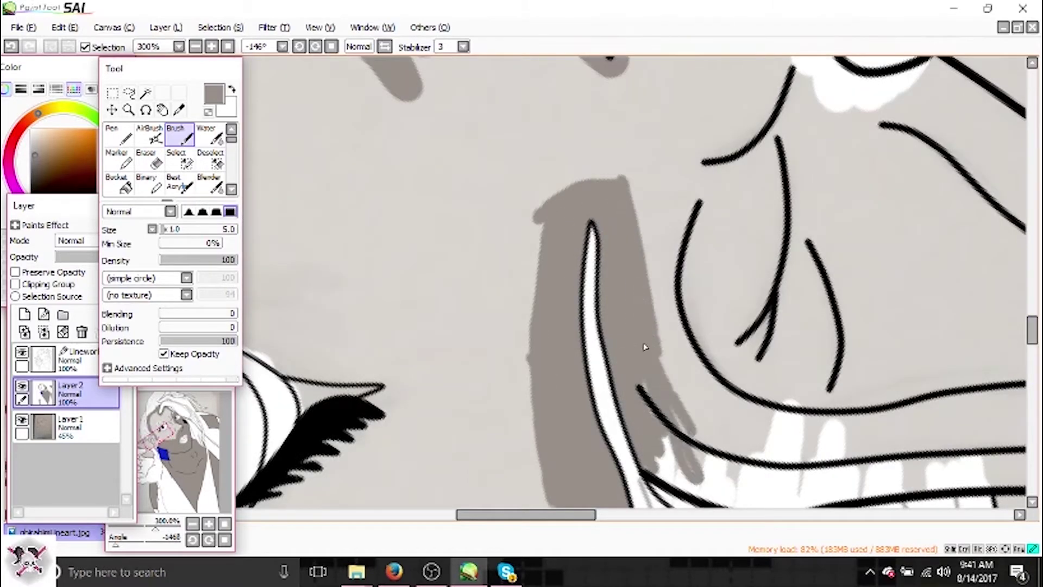
mouse_move(657, 456)
left_mouse_down()
mouse_move(544, 326)
mouse_move(612, 415)
mouse_move(653, 326)
mouse_move(685, 446)
left_mouse_up()
Paint grey-brown along the ear's outline and fill its pointed tip.
mouse_move(573, 185)
left_mouse_down()
mouse_move(652, 326)
mouse_move(563, 89)
left_mouse_up()
scroll(738, 230, "up", 5)
left_click_drag(543, 174, 585, 359)
scroll(634, 210, "up", 5)
mouse_move(634, 209)
left_mouse_down()
mouse_move(598, 163)
mouse_move(582, 273)
mouse_move(580, 148)
mouse_move(531, 250)
mouse_move(503, 419)
left_mouse_up()
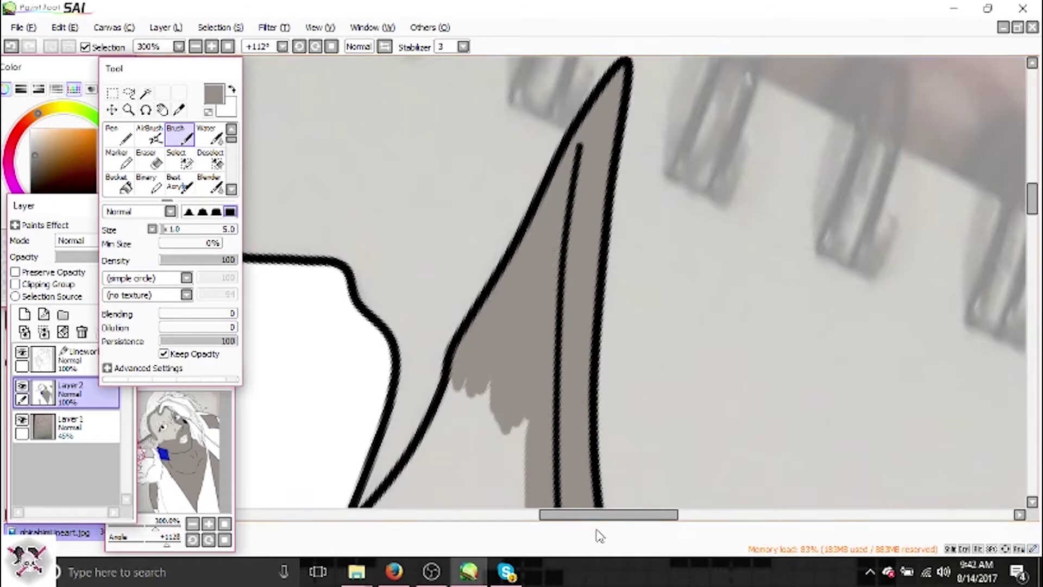
Continue the grey-brown down the ear's lower edge to the skin around the blue earring stud.
scroll(503, 418, "down", 5)
left_click_drag(696, 114, 619, 204)
mouse_move(706, 158)
left_mouse_down()
mouse_move(688, 317)
mouse_move(549, 294)
mouse_move(609, 353)
mouse_move(744, 396)
mouse_move(625, 293)
mouse_move(570, 315)
mouse_move(576, 381)
mouse_move(598, 387)
mouse_move(587, 446)
left_mouse_up()
scroll(744, 396, "down", 5)
scroll(586, 446, "down", 5)
mouse_move(631, 163)
left_mouse_down()
mouse_move(502, 284)
mouse_move(552, 301)
mouse_move(518, 284)
mouse_move(610, 291)
mouse_move(550, 308)
left_mouse_up()
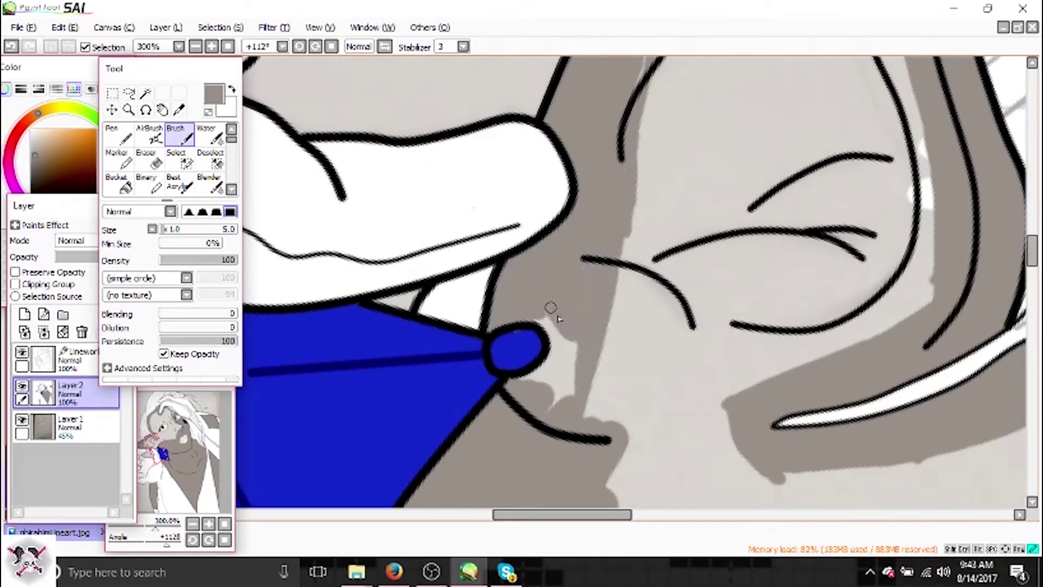
Touch up the earring stud with its sampled blue, and resample the grey-brown skin colour.
key("alt")
key("alt+e")
key("Escape")
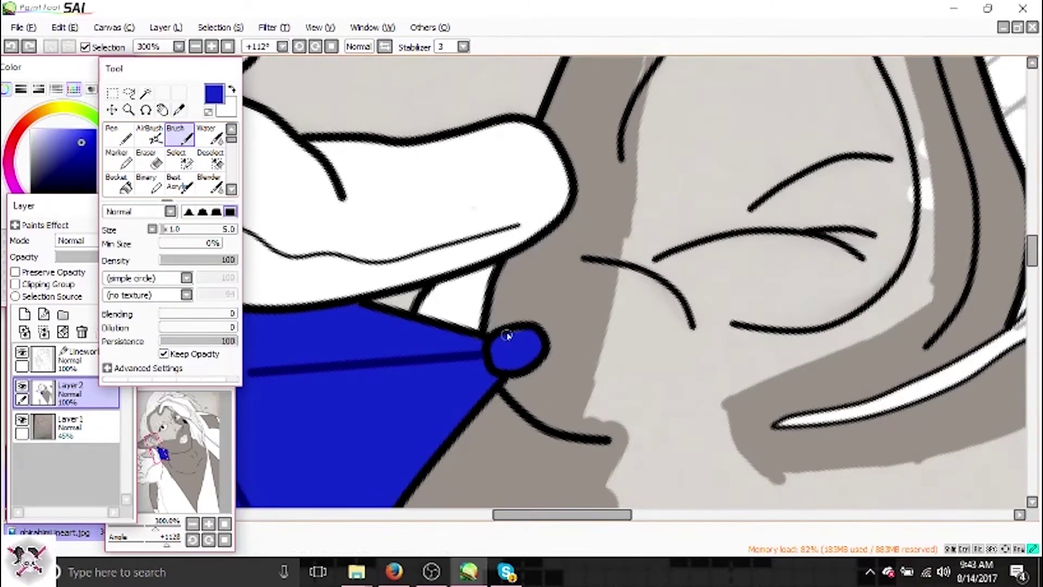
key("alt")
Fill the inner ear and the skin beside it grey-brown with a size 19 brush.
mouse_move(668, 122)
left_mouse_down()
mouse_move(676, 139)
mouse_move(652, 392)
left_mouse_up()
left_click_drag(799, 125, 880, 337)
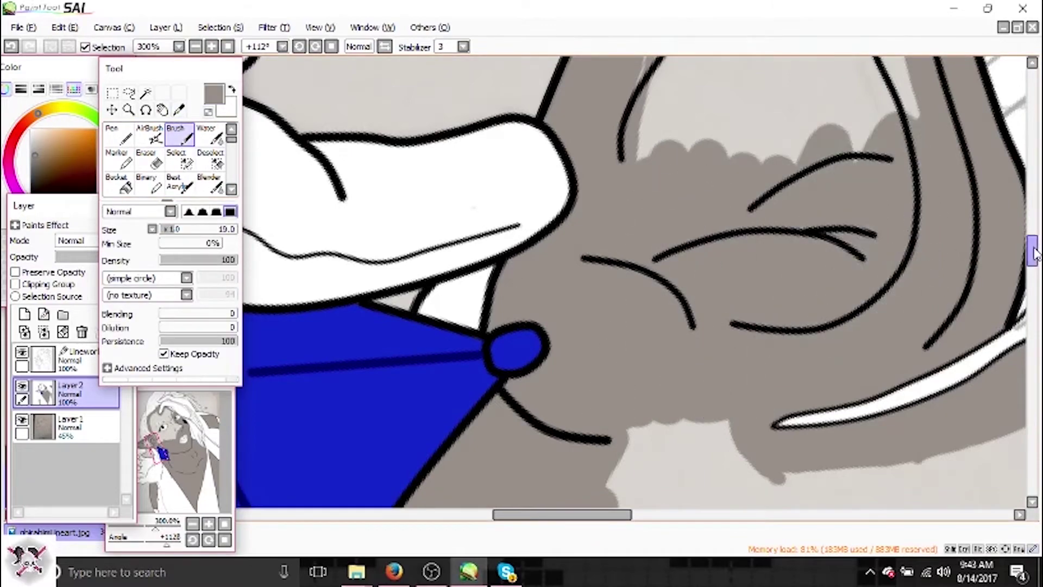
scroll(818, 213, "up", 5)
key("Delete")
scroll(818, 213, "down", 6)
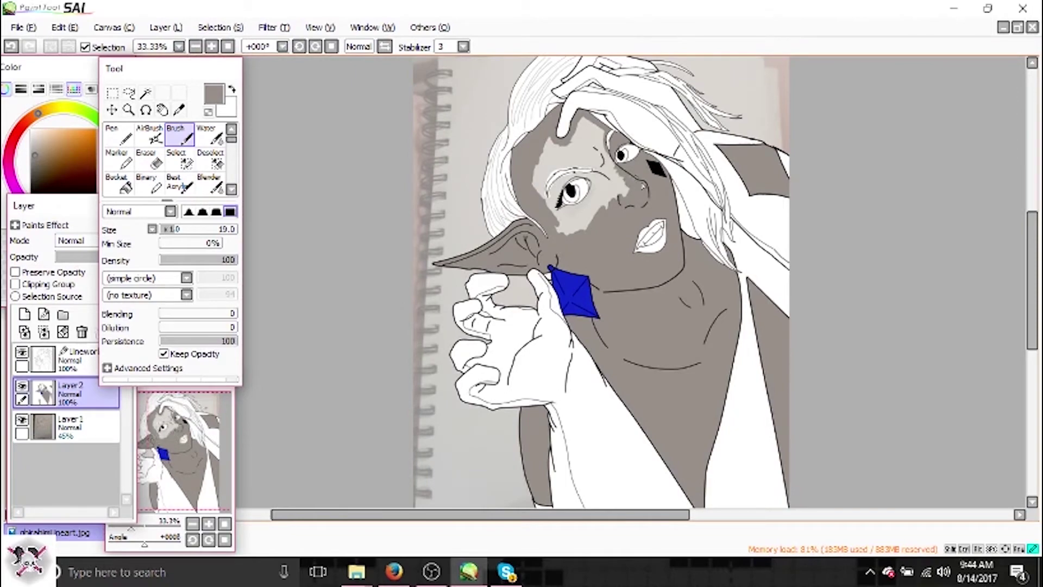
Reduce the brush to size 5 and paint grey-brown beside the outer corner of the near eye.
scroll(559, 373, "up", 6)
key("Delete")
key("Delete")
key("Delete")
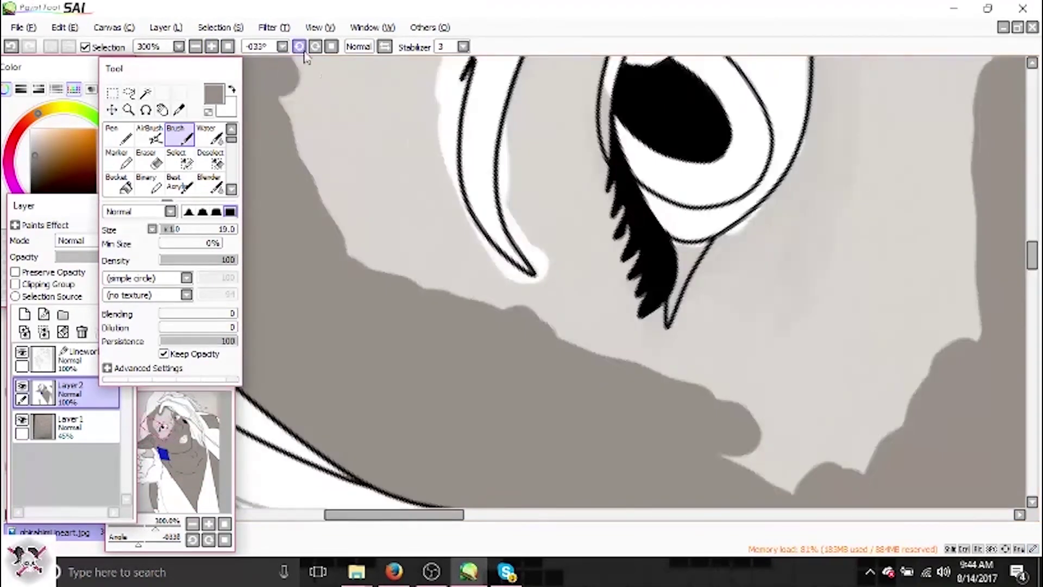
key("bracketleft")
key("bracketleft")
key("bracketleft")
key("bracketleft")
left_click_drag(707, 228, 685, 299)
left_click_drag(706, 210, 690, 250)
Paint grey-brown along the near eye's lower edge up to its inner corner.
scroll(792, 206, "up", 3)
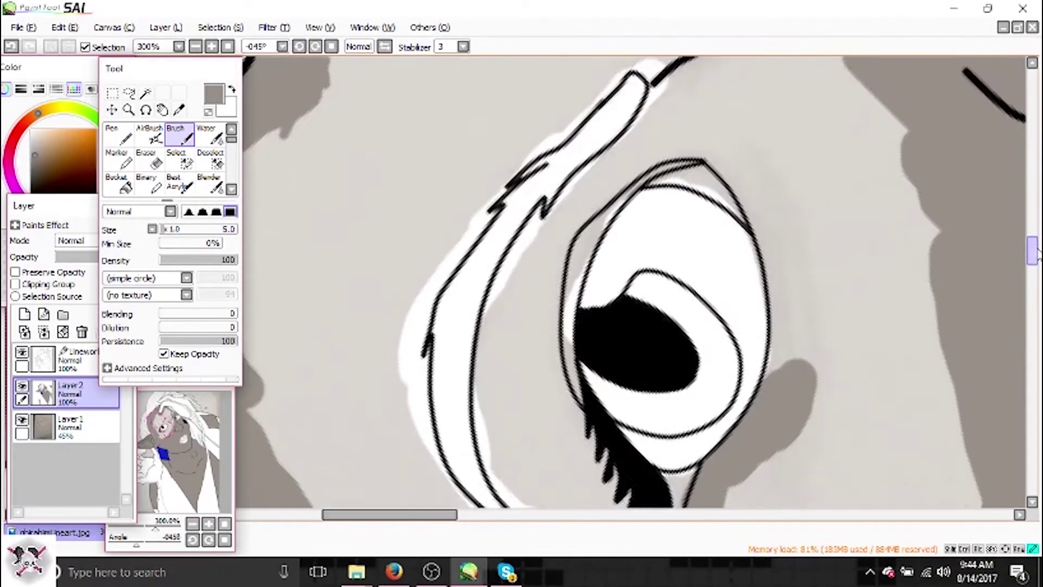
left_click(745, 172, "alt")
left_click(707, 87, "alt")
mouse_move(706, 87)
left_mouse_down()
mouse_move(749, 124)
mouse_move(816, 305)
left_mouse_up()
left_click_drag(772, 70, 788, 462)
left_click_drag(761, 391, 744, 489)
Start the grey-brown fill between the near eye's inner corner and the inner end of its eyebrow.
left_click(315, 46)
left_click(316, 46)
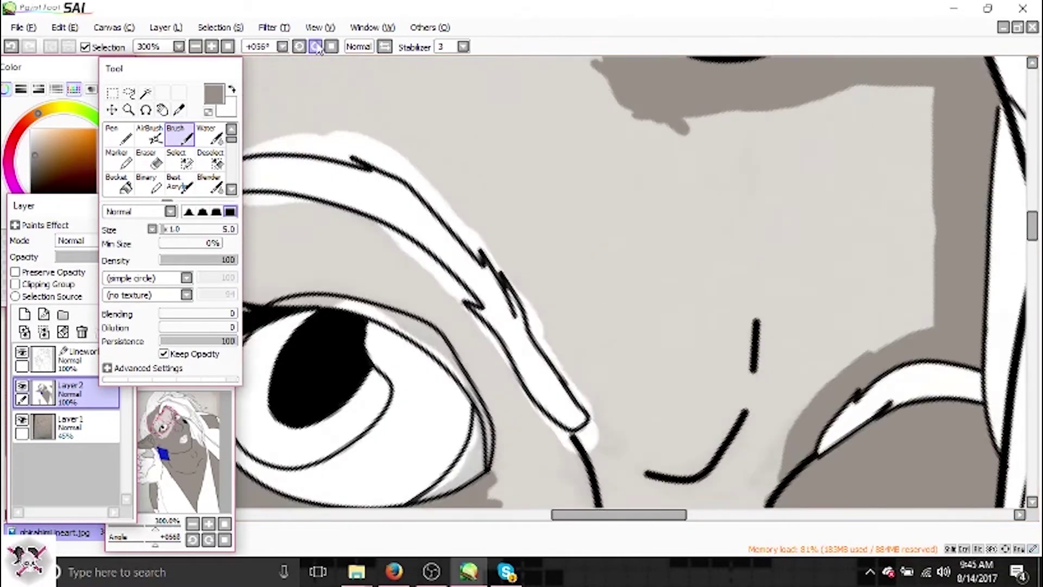
scroll(783, 266, "up", 1)
mouse_move(783, 266)
left_mouse_down()
mouse_move(809, 487)
mouse_move(758, 294)
left_mouse_up()
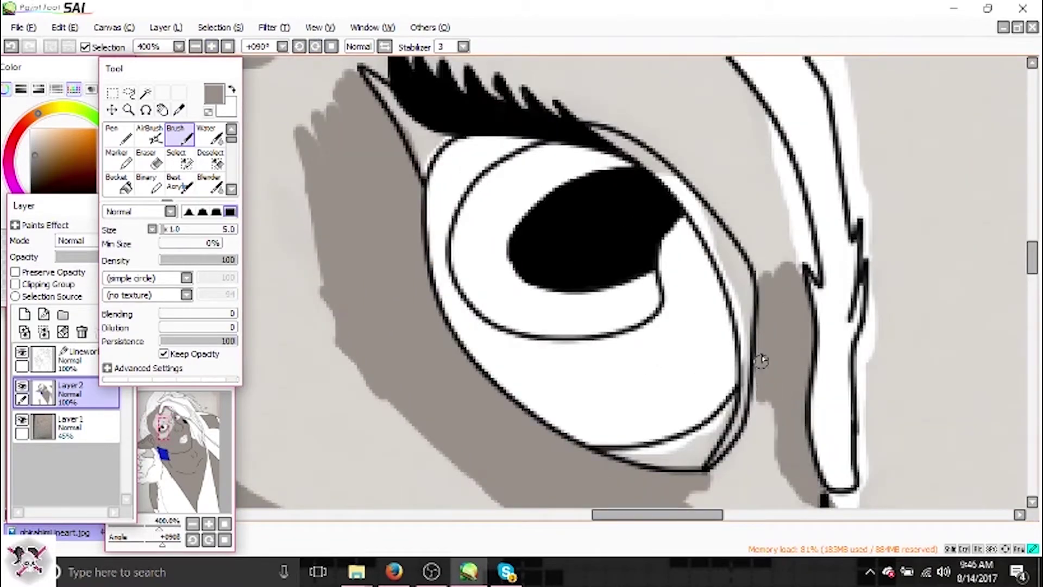
Extend the grey-brown around the inner end of the near eyebrow and the skin beside it.
scroll(758, 293, "down", 4)
mouse_move(745, 255)
left_mouse_down()
mouse_move(647, 332)
mouse_move(874, 277)
mouse_move(777, 348)
left_mouse_up()
scroll(777, 348, "right", 5)
scroll(652, 272, "up", 1)
left_click_drag(581, 212, 549, 429)
mouse_move(597, 473)
left_mouse_down()
mouse_move(564, 108)
mouse_move(635, 157)
mouse_move(688, 361)
left_mouse_up()
Fill the skin between the near eye's upper lid and its eyebrow grey-brown.
scroll(564, 107, "up", 4)
scroll(598, 163, "left", 2)
left_click_drag(702, 187, 771, 353)
mouse_move(576, 326)
left_mouse_down()
mouse_move(473, 268)
mouse_move(624, 361)
mouse_move(640, 387)
mouse_move(489, 152)
mouse_move(526, 247)
mouse_move(413, 261)
left_mouse_up()
scroll(459, 207, "left", 5)
mouse_move(403, 185)
left_mouse_down()
mouse_move(570, 228)
mouse_move(380, 163)
mouse_move(344, 107)
left_mouse_up()
mouse_move(538, 114)
left_mouse_down()
mouse_move(593, 110)
mouse_move(614, 168)
mouse_move(592, 128)
left_mouse_up()
Paint grey-brown along the upper edge of the near eyebrow and around its outer tip.
scroll(680, 182, "up", 5)
scroll(680, 181, "right", 5)
mouse_move(326, 260)
left_mouse_down()
mouse_move(340, 223)
mouse_move(470, 235)
left_mouse_up()
key("End")
key("End")
key("End")
mouse_move(598, 304)
left_mouse_down()
mouse_move(531, 144)
mouse_move(533, 249)
mouse_move(610, 321)
mouse_move(471, 109)
left_mouse_up()
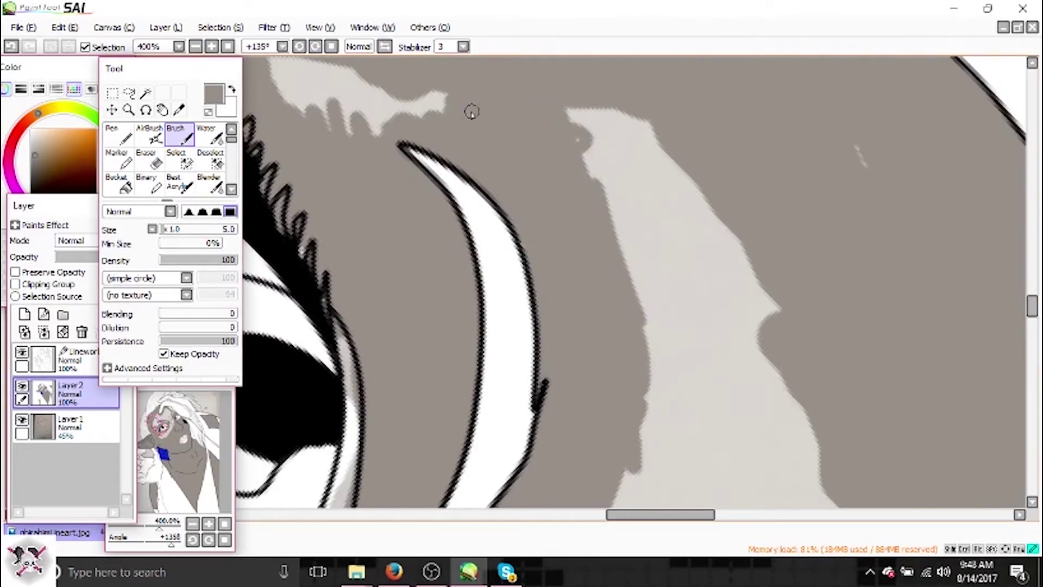
Sample black and fill the gaps inside the near eye's lashes.
key("Delete")
key("Delete")
key("Delete")
key("Delete")
scroll(598, 326, "up", 2)
key("alt")
left_click_drag(638, 520, 612, 520)
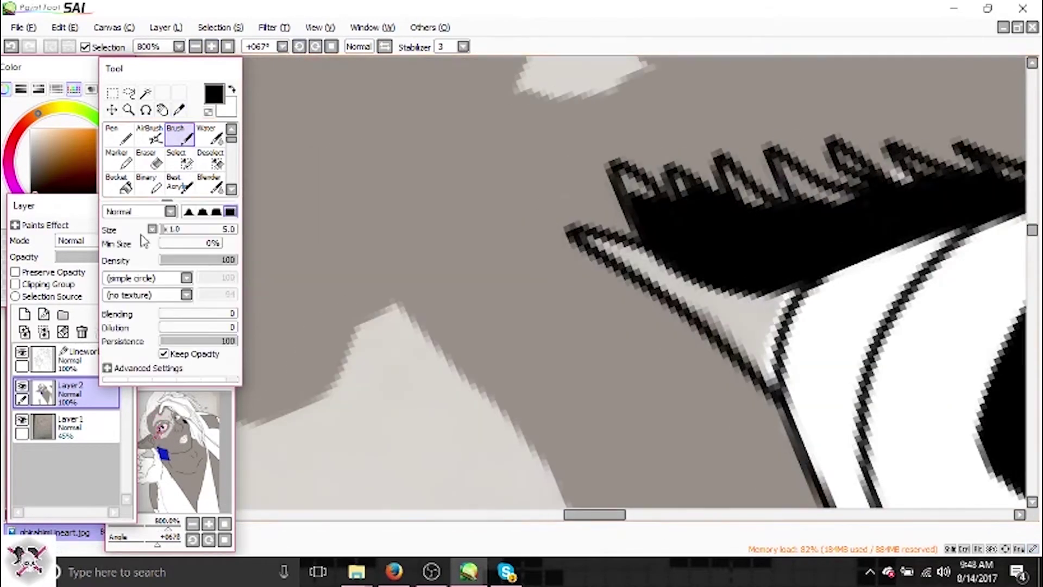
left_click_drag(731, 184, 346, 162)
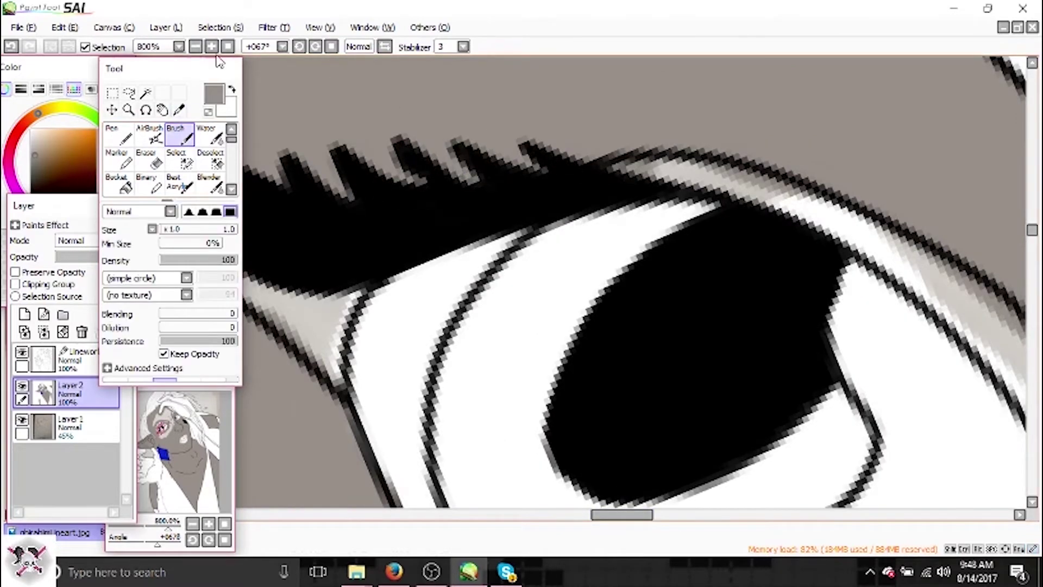
Fill the remaining pale patches of the face with the sampled grey-brown, using a size 14 brush.
scroll(400, 103, "down", 6)
left_click(386, 243, "alt")
mouse_move(456, 228)
left_mouse_down()
mouse_move(598, 122)
mouse_move(722, 136)
mouse_move(711, 332)
mouse_move(878, 233)
mouse_move(741, 407)
mouse_move(769, 151)
mouse_move(689, 403)
mouse_move(436, 319)
mouse_move(454, 422)
mouse_move(549, 425)
mouse_move(619, 405)
left_mouse_up()
scroll(587, 122, "down", 5)
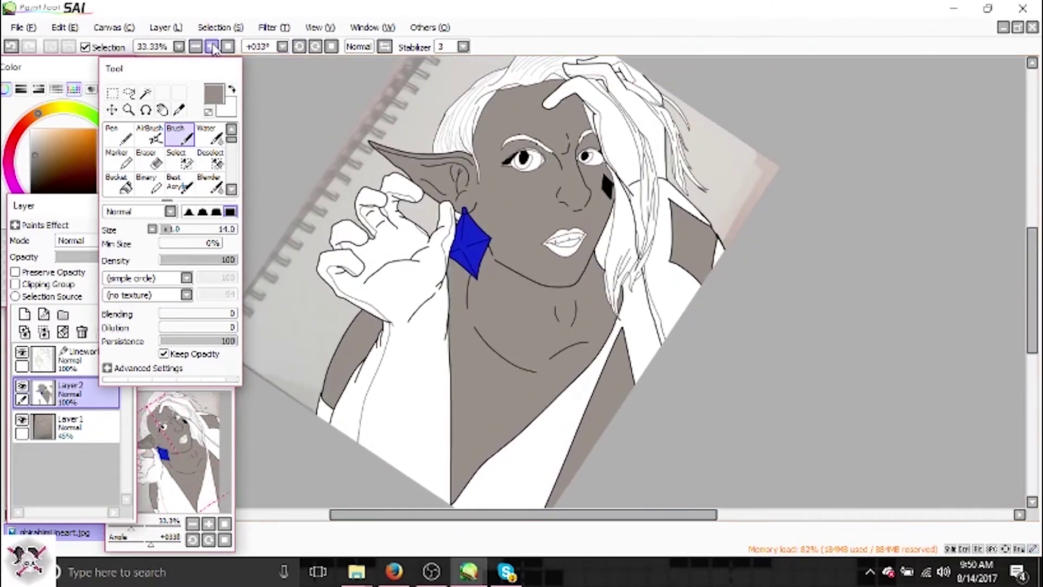
Choose a dark purple and fill the near eye's outer corner beneath the lashes with a size 1 brush.
left_click(299, 46)
scroll(410, 139, "up", 8)
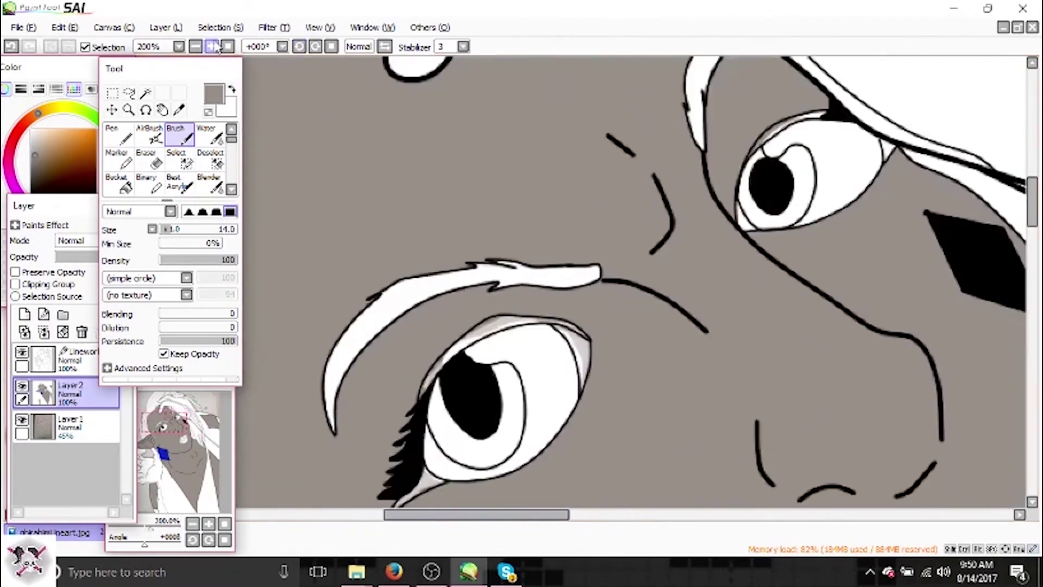
left_click(31, 207)
left_click(95, 163)
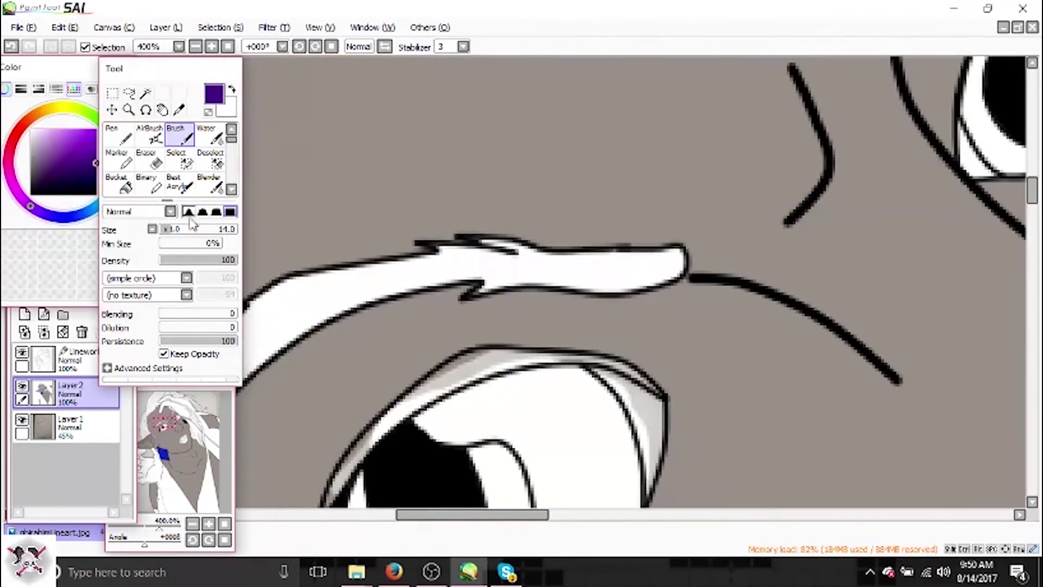
left_click_drag(870, 354, 760, 81)
scroll(472, 146, "up", 3)
left_click_drag(474, 169, 472, 146)
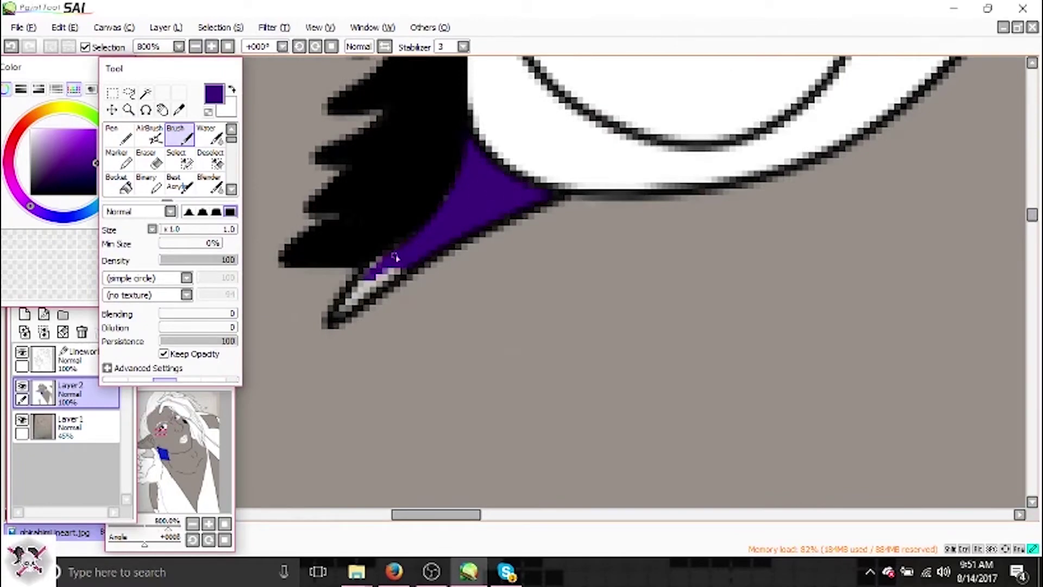
Fill the small outer corner of the far eye with dark purple.
scroll(237, 61, "down", 4)
scroll(473, 516, "up", 3)
left_click_drag(473, 516, 603, 358)
left_click(633, 363, "alt")
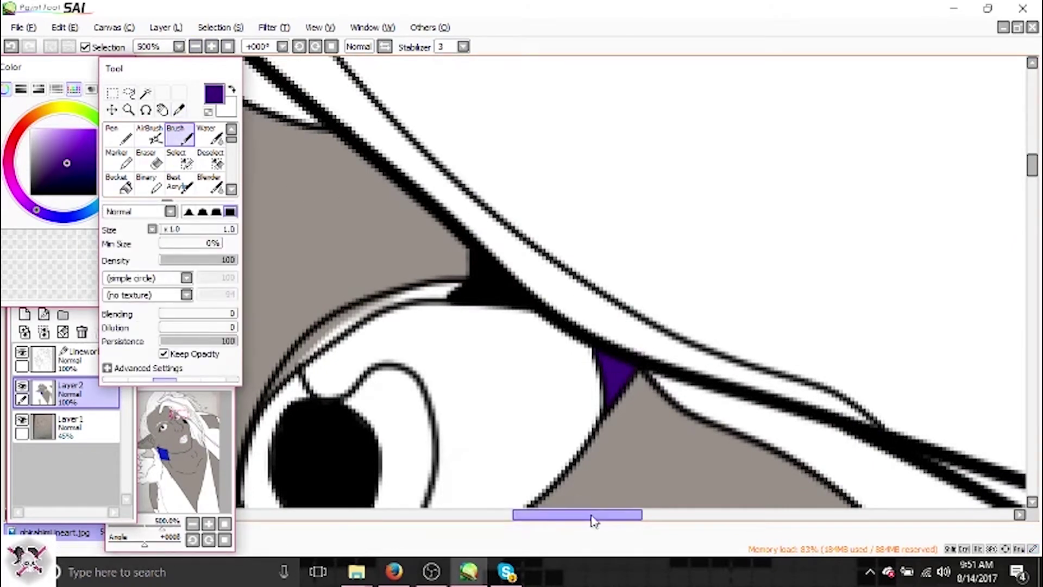
Choose a lighter purple and fill the far eye's upper lid.
left_click_drag(594, 520, 834, 204)
scroll(544, 272, "up", 3)
left_click(68, 138)
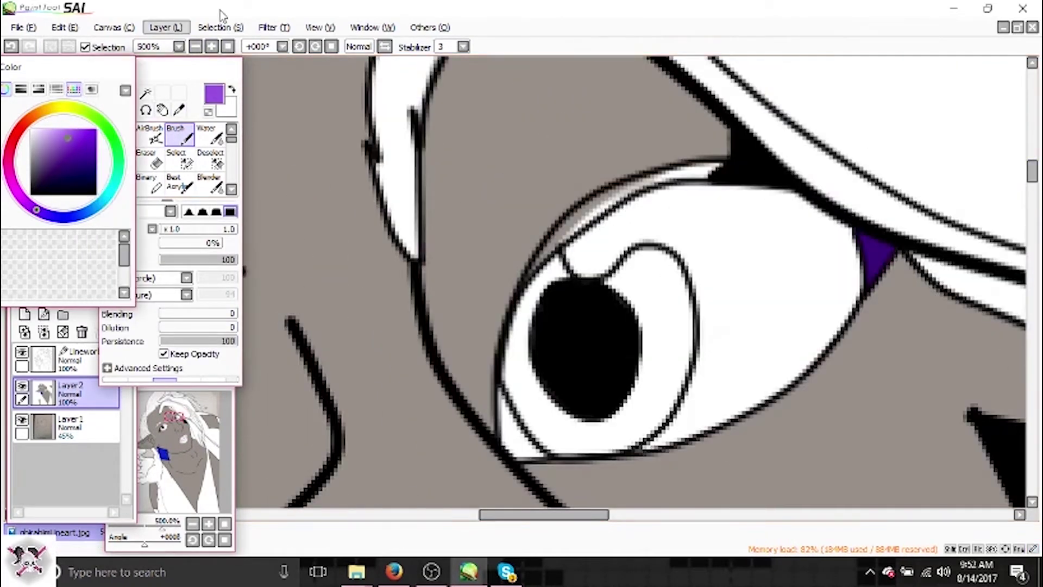
scroll(582, 216, "up", 1)
left_click_drag(630, 175, 582, 216)
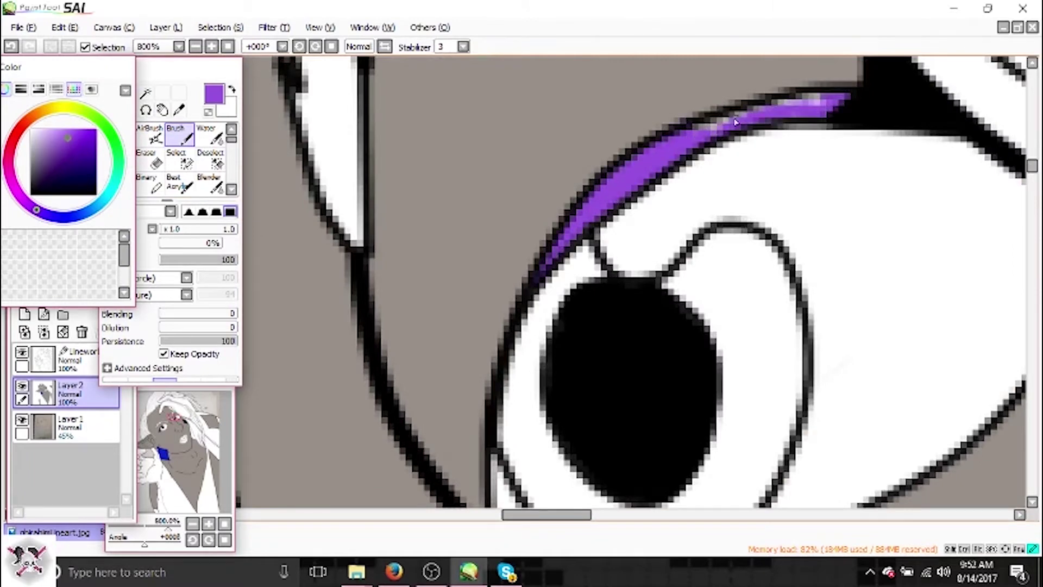
Trace a thin light purple line along the inner side and lower edge of the far eye.
scroll(528, 115, "down", 3)
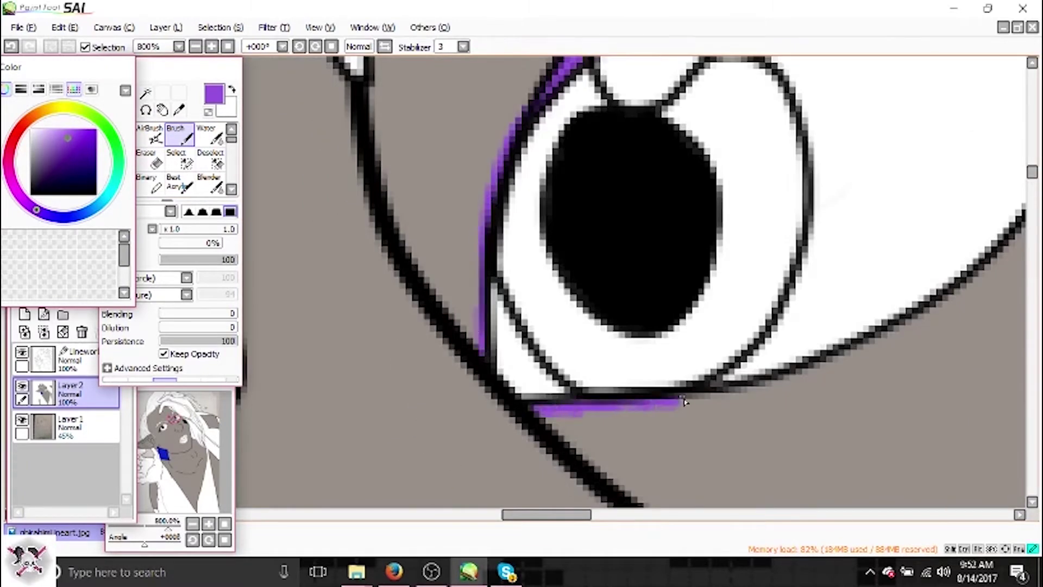
scroll(747, 163, "right", 5)
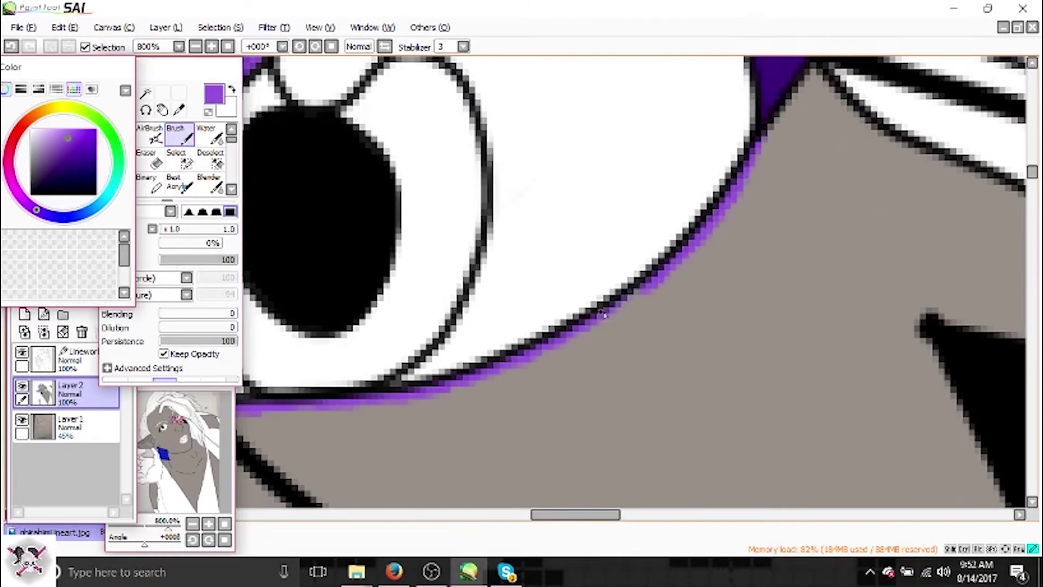
scroll(628, 293, "down", 2)
Fill the near eye's upper lid with light purple.
left_click_drag(397, 514, 498, 533)
left_click_drag(513, 190, 461, 220)
scroll(503, 188, "up", 3)
mouse_move(549, 233)
left_mouse_down()
mouse_move(627, 231)
mouse_move(554, 231)
left_mouse_up()
left_click_drag(695, 223, 769, 225)
left_click_drag(976, 415, 826, 266)
Resample the light purple and trace a thin line along the near eye's lower edge to its outer corner.
left_click(841, 172, "alt")
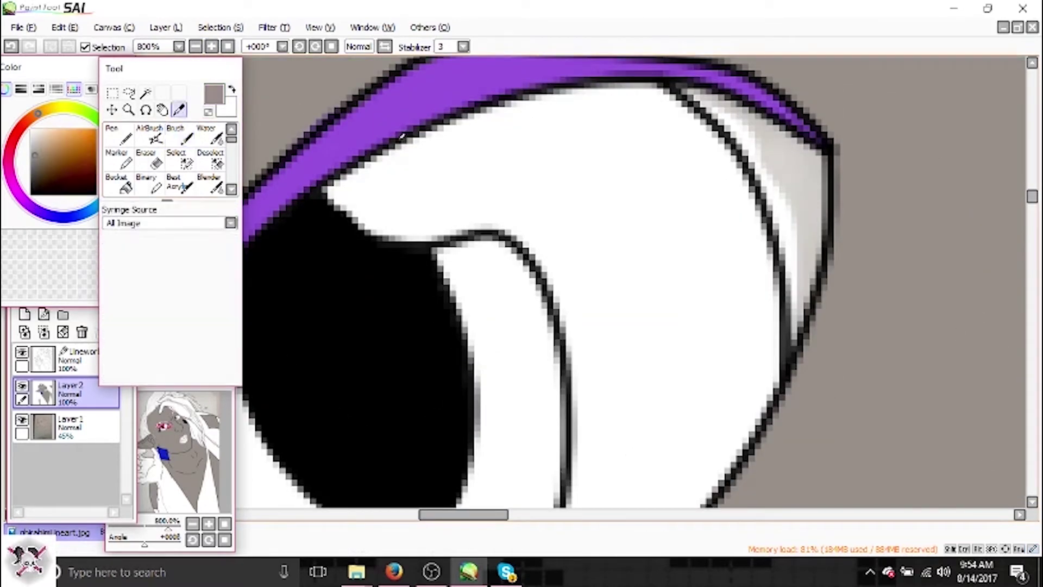
left_click(828, 152, "alt")
scroll(784, 401, "down", 5)
left_click_drag(784, 138, 682, 304)
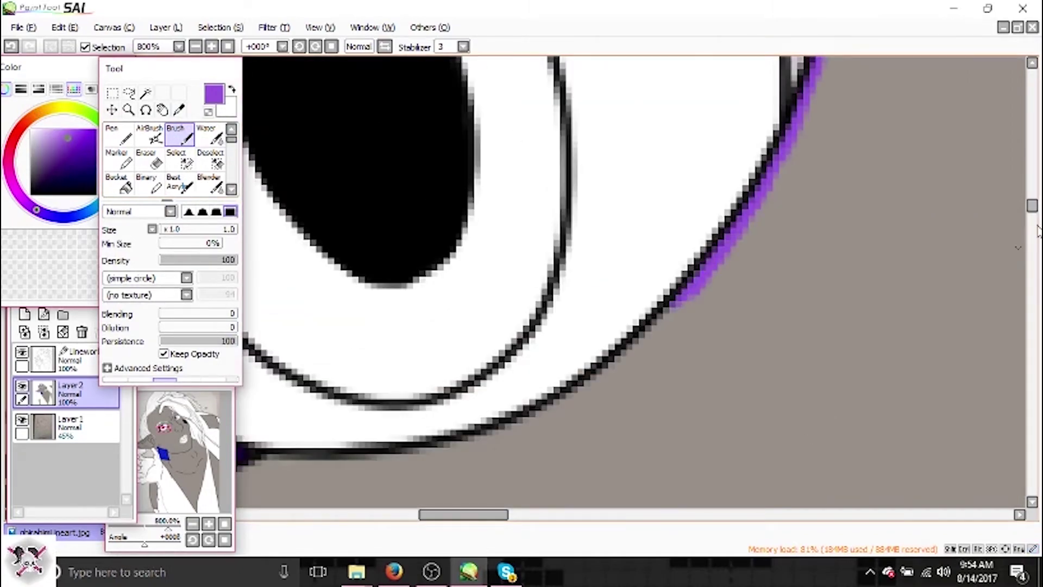
left_click_drag(353, 433, 375, 352)
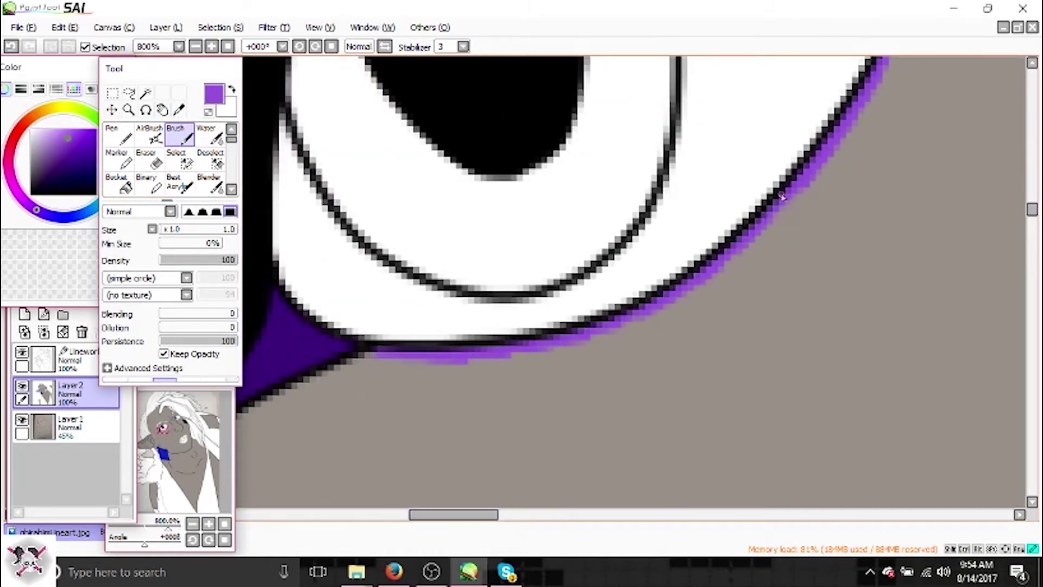
Cover the near eye's inner corner with pink, recolour it red, and fill the far eye's inner corner with the same red.
left_click(195, 47)
scroll(510, 151, "up", 5)
scroll(509, 151, "down", 1)
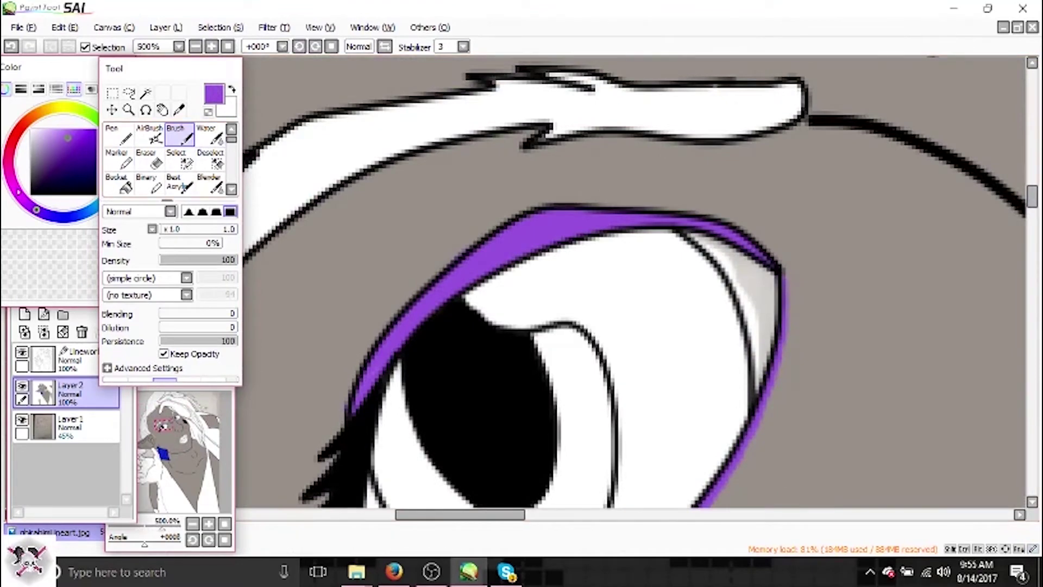
left_click(701, 241, "alt")
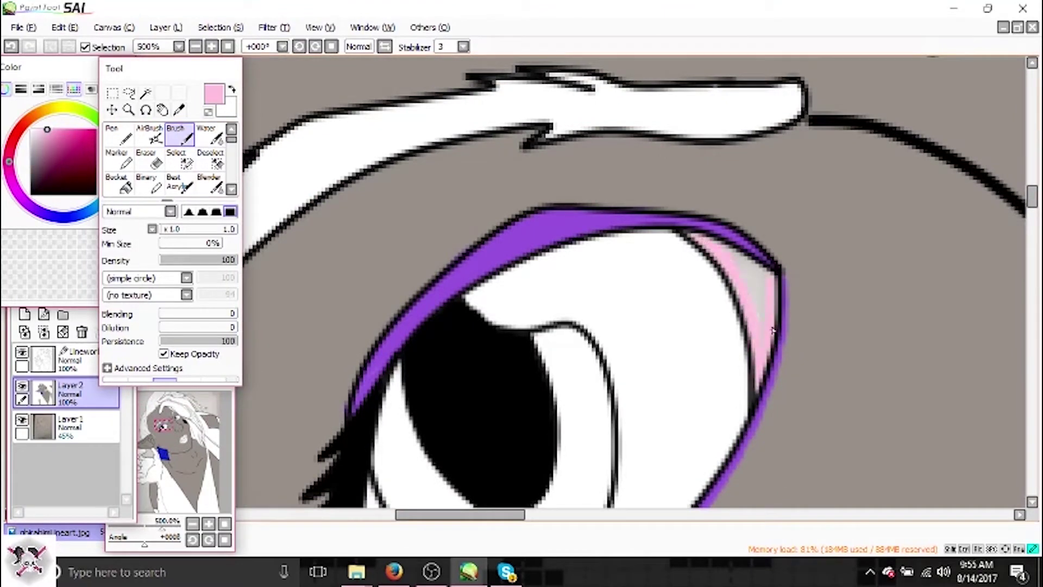
left_click(21, 127)
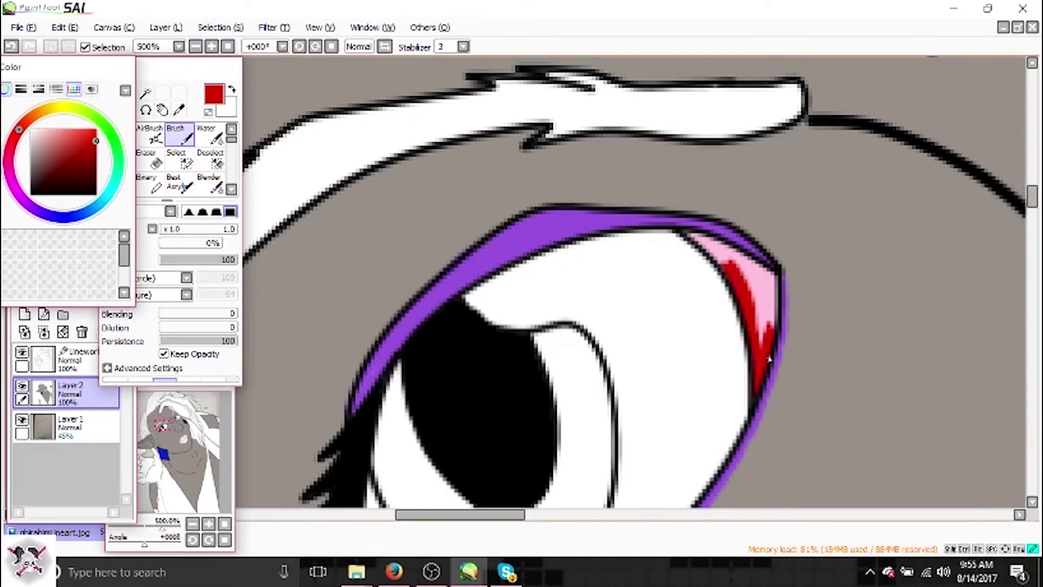
left_click(195, 47)
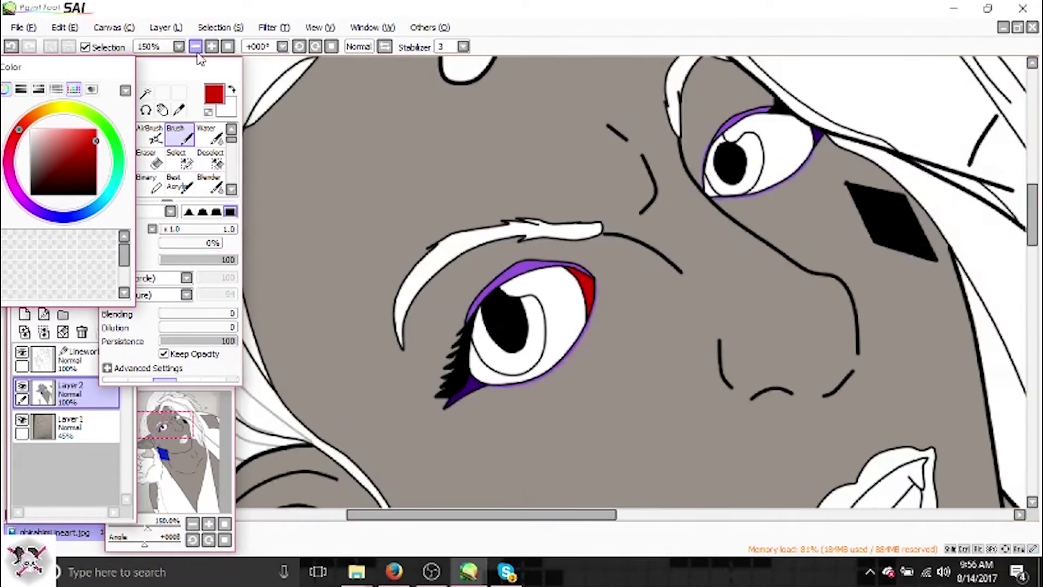
scroll(343, 121, "up", 4)
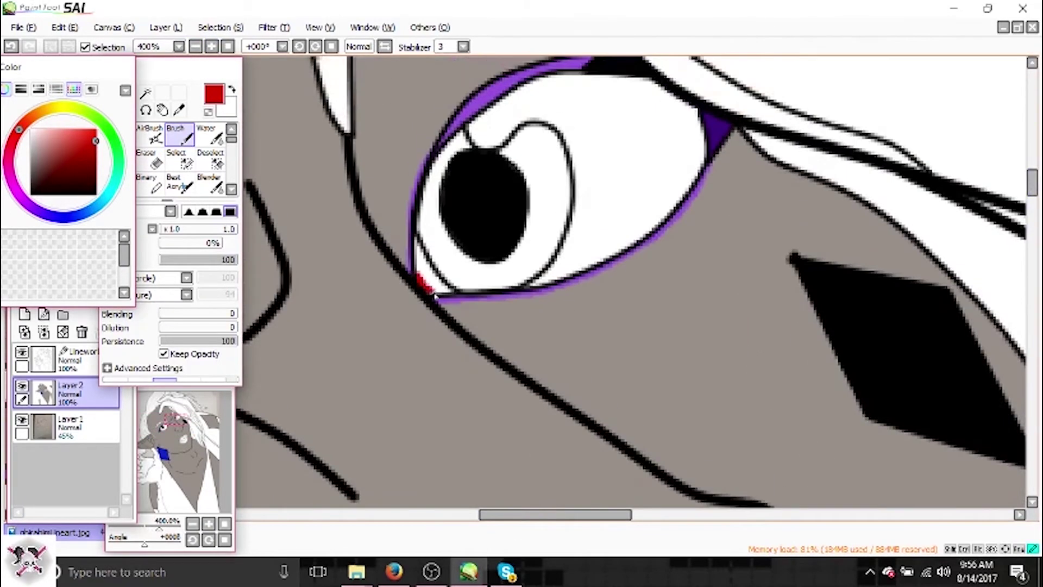
Fill the far eye's iris with dark red around the pupil, then sample black and clean up the pupil's edge.
left_click(212, 47)
left_click_drag(570, 228, 554, 261)
mouse_move(548, 338)
left_mouse_down()
mouse_move(544, 413)
mouse_move(597, 347)
mouse_move(604, 261)
mouse_move(617, 249)
left_mouse_up()
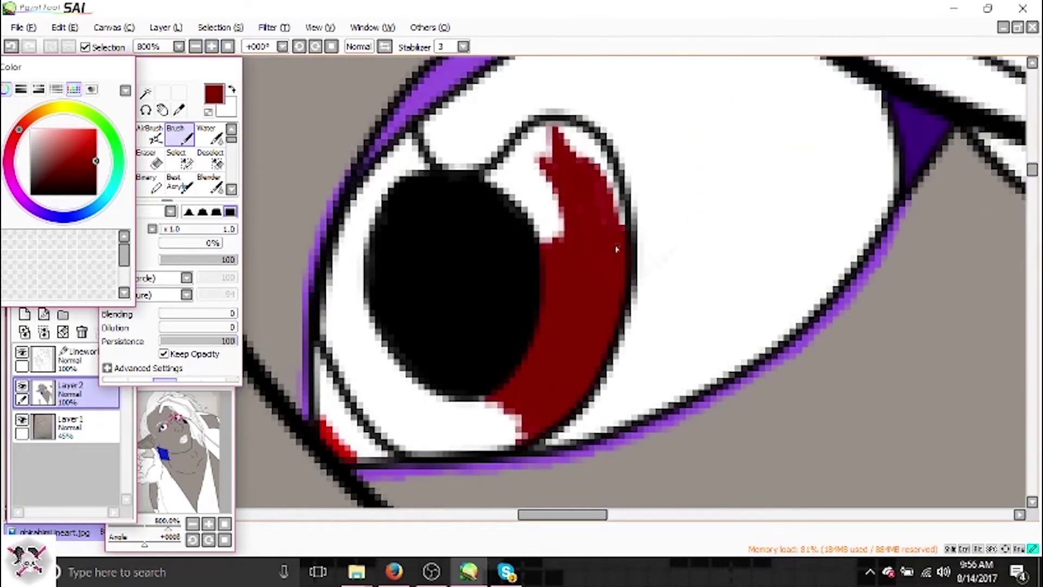
left_click_drag(492, 176, 569, 241)
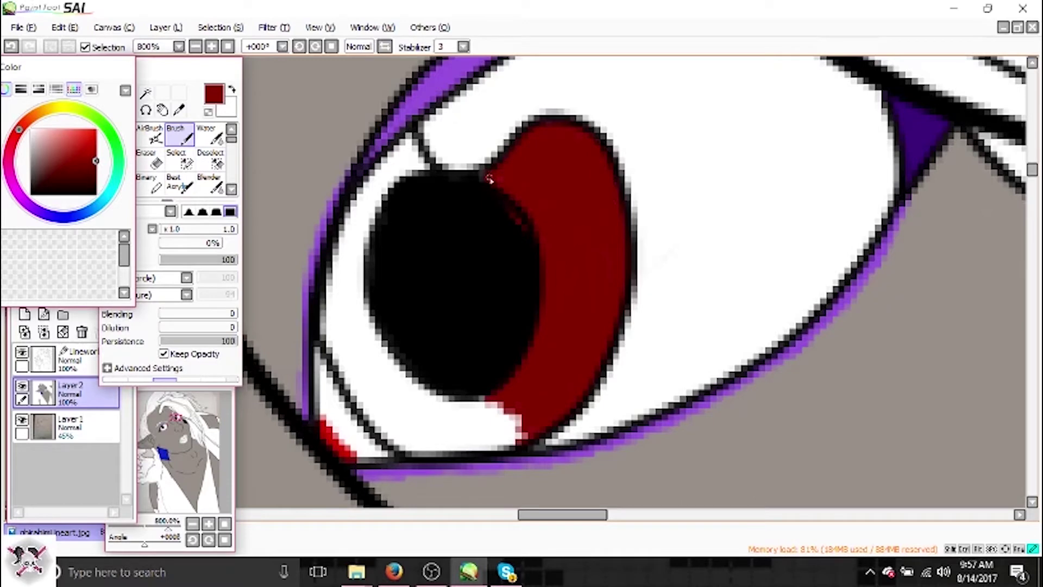
mouse_move(354, 340)
left_mouse_down()
mouse_move(329, 244)
mouse_move(380, 413)
mouse_move(418, 381)
mouse_move(435, 443)
left_mouse_up()
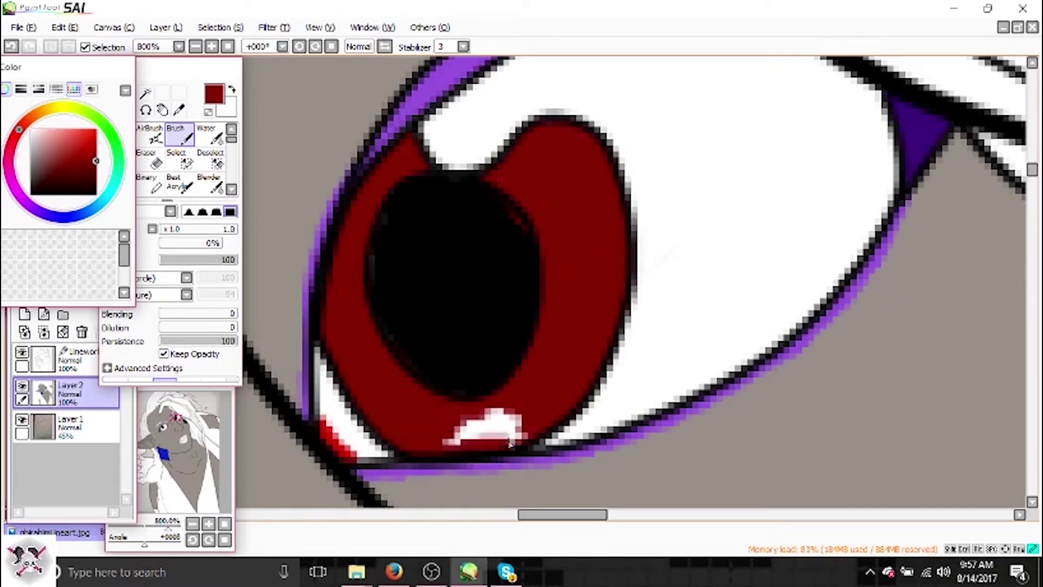
left_click(391, 215, "alt")
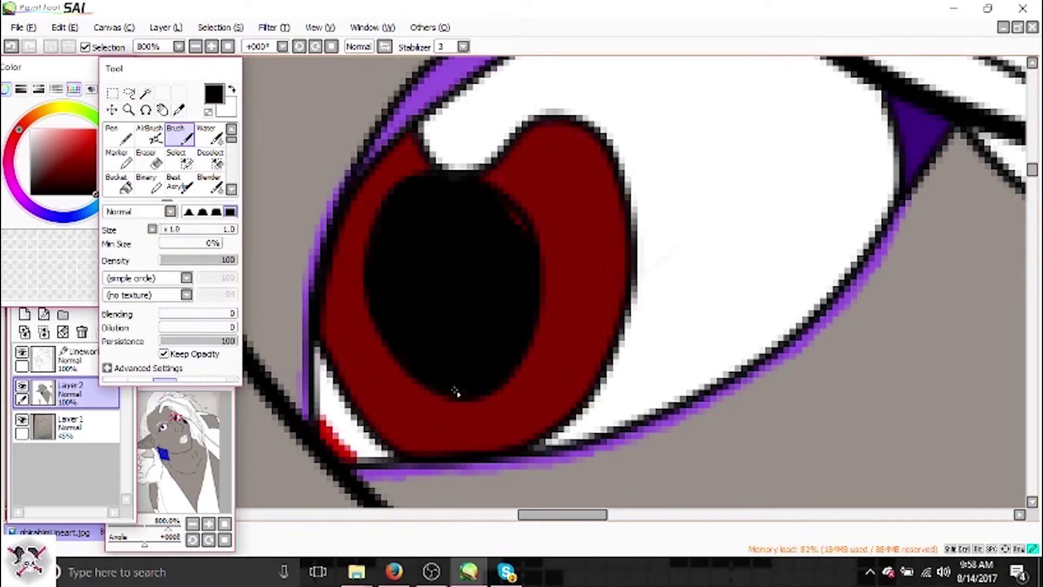
Undo the black stroke beside the near eye's pupil, sample the dark red, and fill the iris's inner side.
scroll(489, 272, "down", 3)
scroll(426, 400, "down", 2)
scroll(426, 401, "up", 3)
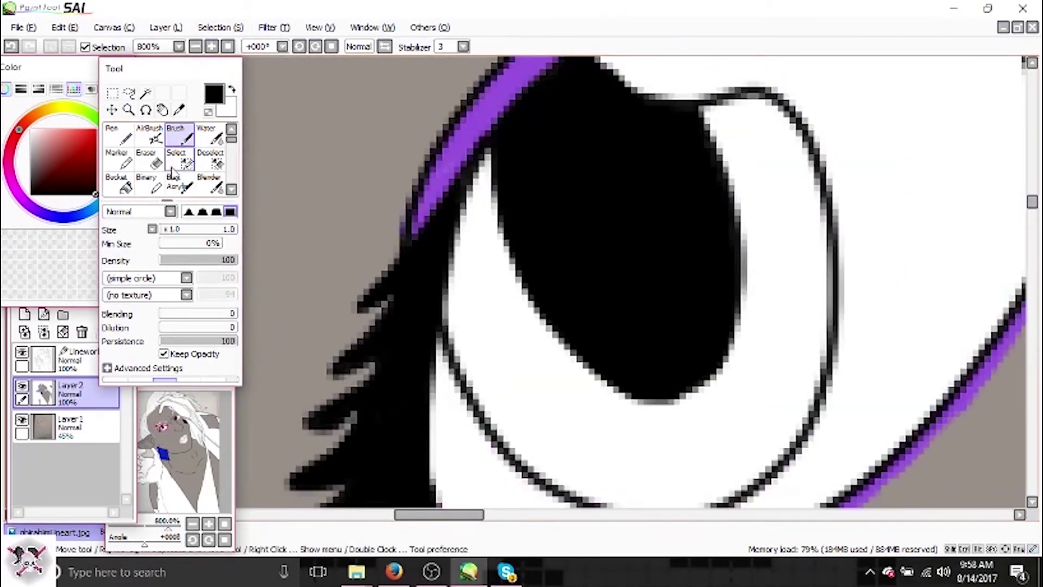
left_click(65, 28)
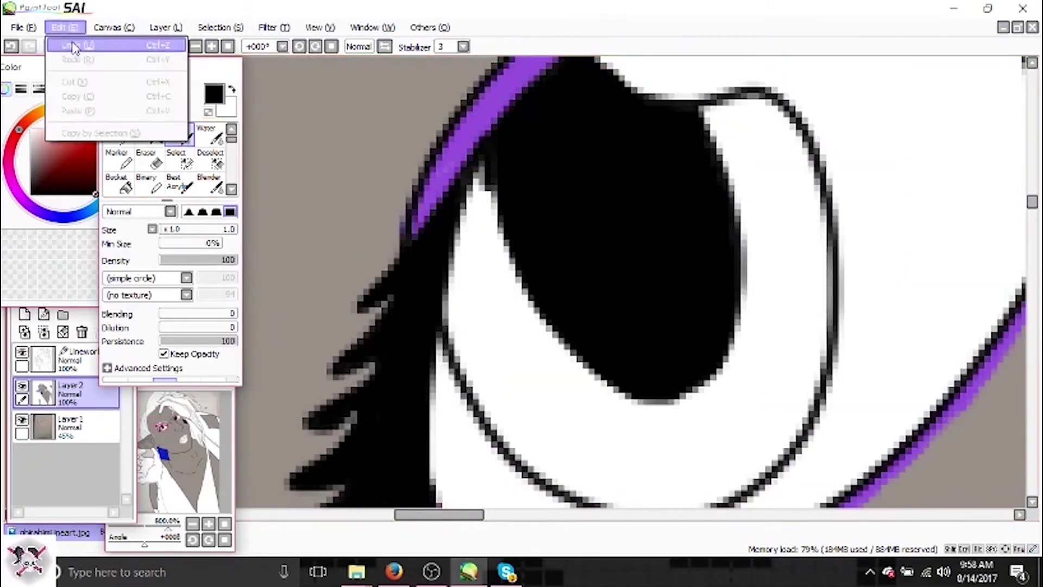
left_click(179, 109)
left_click(186, 140)
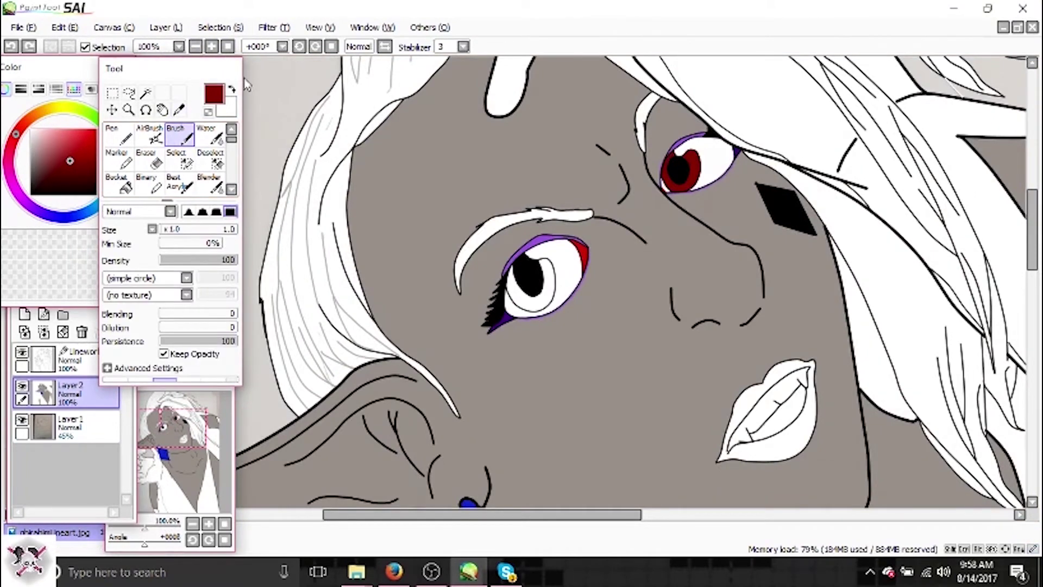
scroll(543, 266, "up", 5)
left_click_drag(777, 100, 822, 334)
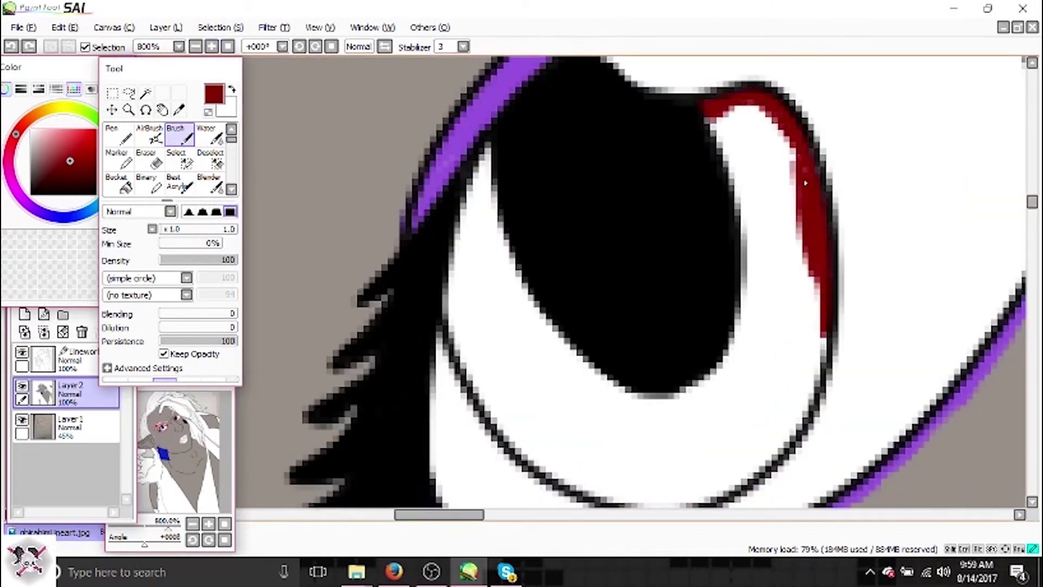
mouse_move(706, 101)
left_mouse_down()
mouse_move(756, 175)
mouse_move(736, 366)
left_mouse_up()
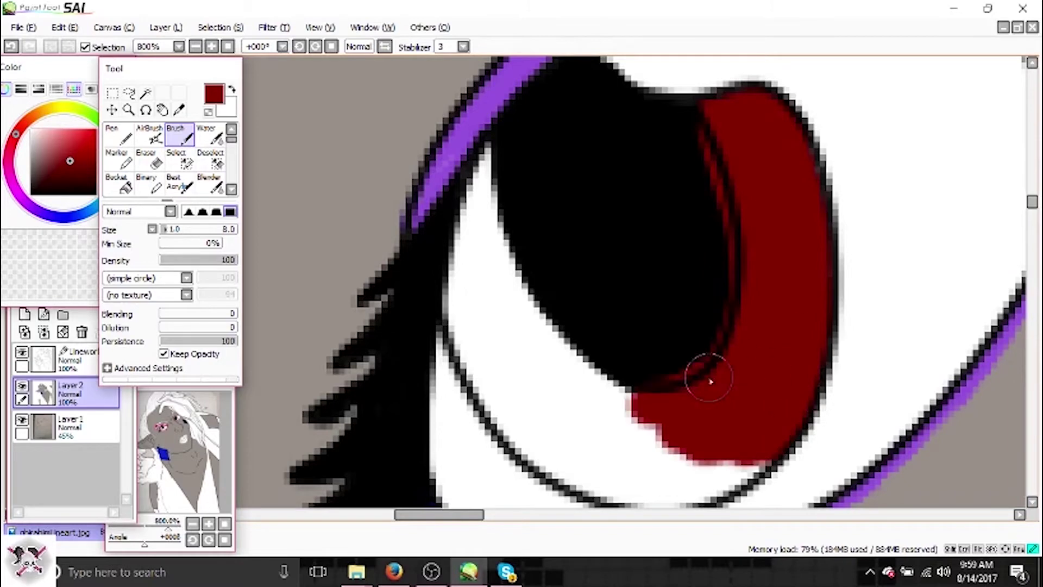
Fill the rest of the near eye's iris with dark red, then sample black and touch up the pupil's edge.
scroll(736, 366, "down", 3)
mouse_move(462, 163)
left_mouse_down()
mouse_move(593, 321)
mouse_move(745, 296)
mouse_move(652, 288)
left_mouse_up()
scroll(500, 159, "up", 3)
left_click_drag(500, 158, 505, 304)
left_click(626, 204, "alt")
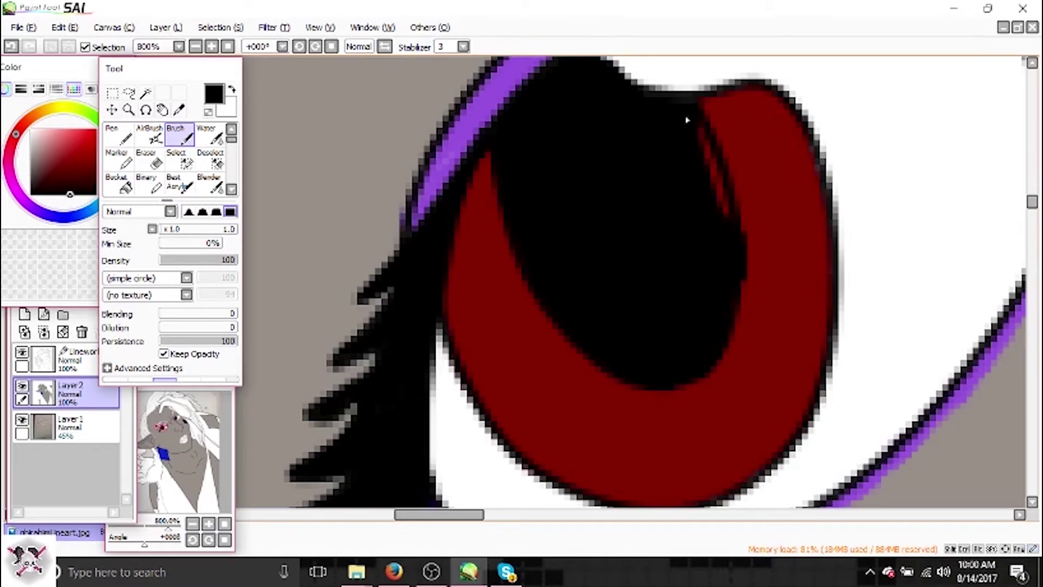
Add a new layer above the base colours and paint light purple eyeshadow beneath the near eyebrow's outer half with a size 13 brush.
left_click(196, 46)
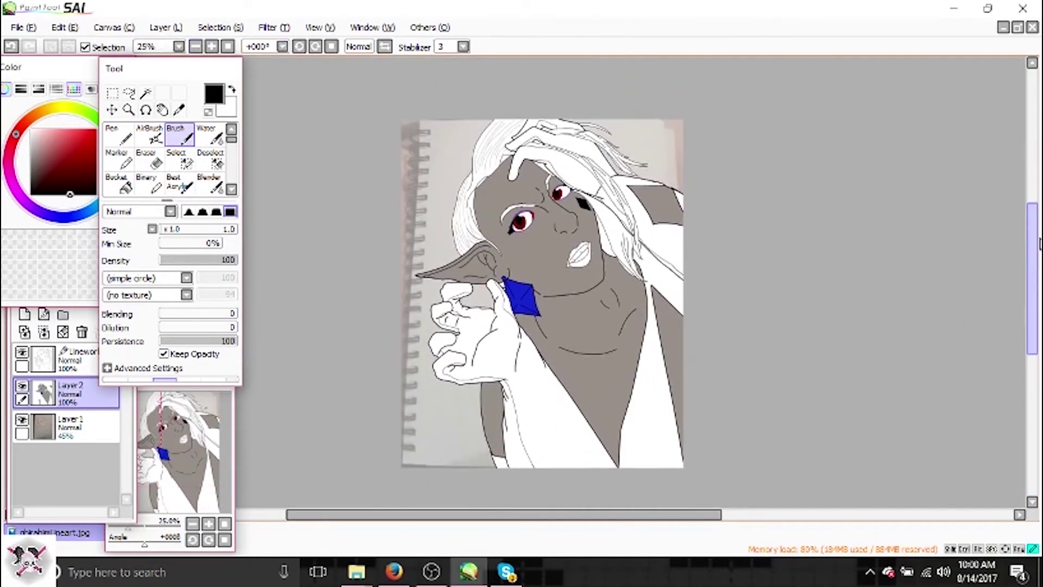
left_click(212, 48)
left_click(212, 48)
left_click(24, 314)
left_click(180, 109)
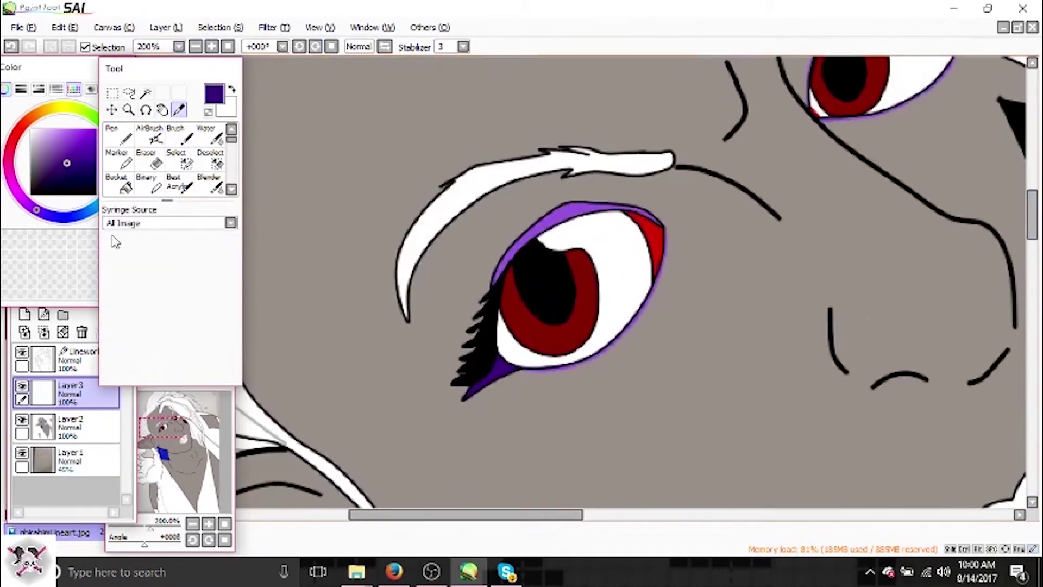
left_click(179, 136)
left_click_drag(464, 236, 424, 299)
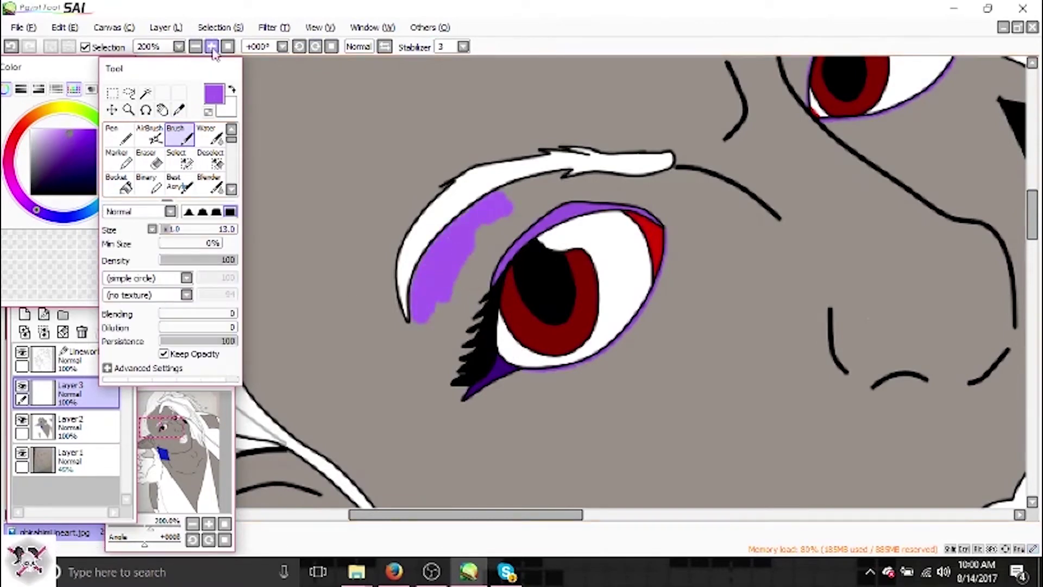
Outline the eyeshadow area beneath the eyebrow and around the near eye with a thin light purple line.
left_click(212, 47)
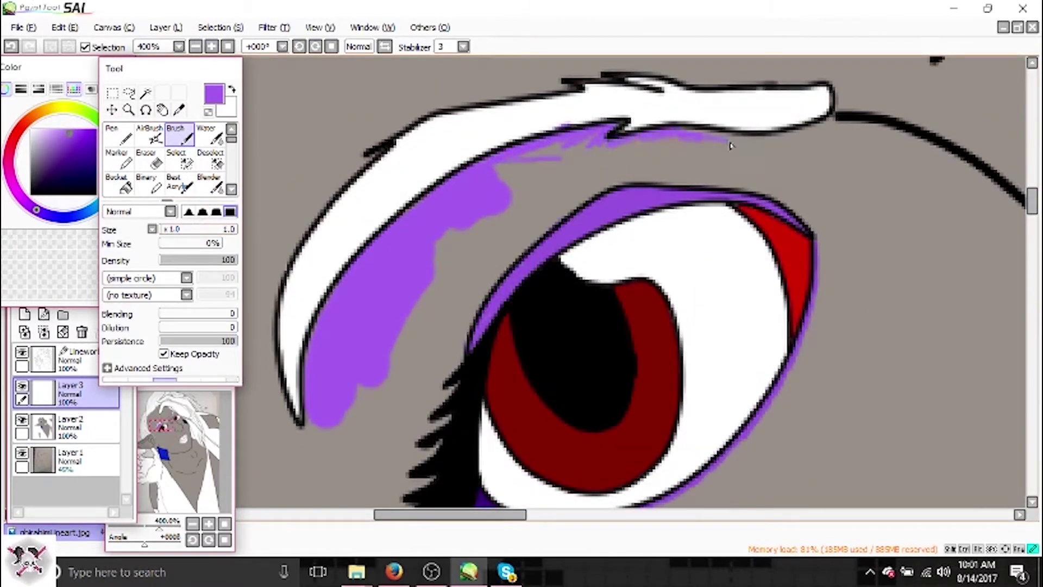
left_click_drag(1034, 202, 1034, 219)
mouse_move(304, 157)
left_mouse_down()
mouse_move(391, 326)
mouse_move(742, 304)
mouse_move(851, 210)
left_mouse_up()
left_click(146, 92)
left_click(543, 283)
left_click(64, 27)
left_click(82, 40)
left_click(71, 426)
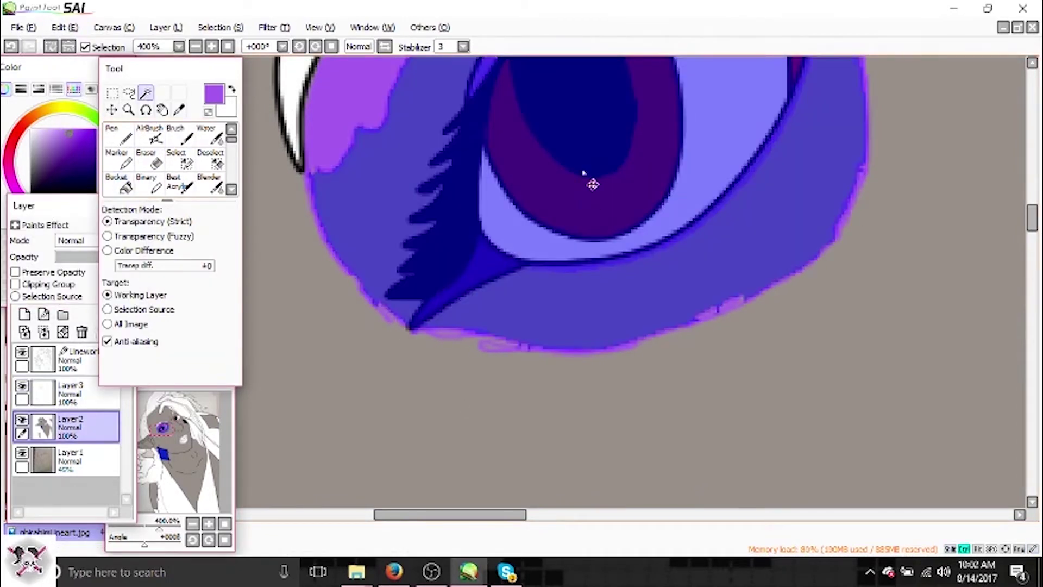
left_click(71, 394)
key("ctrl+d")
scroll(630, 283, "up", 3)
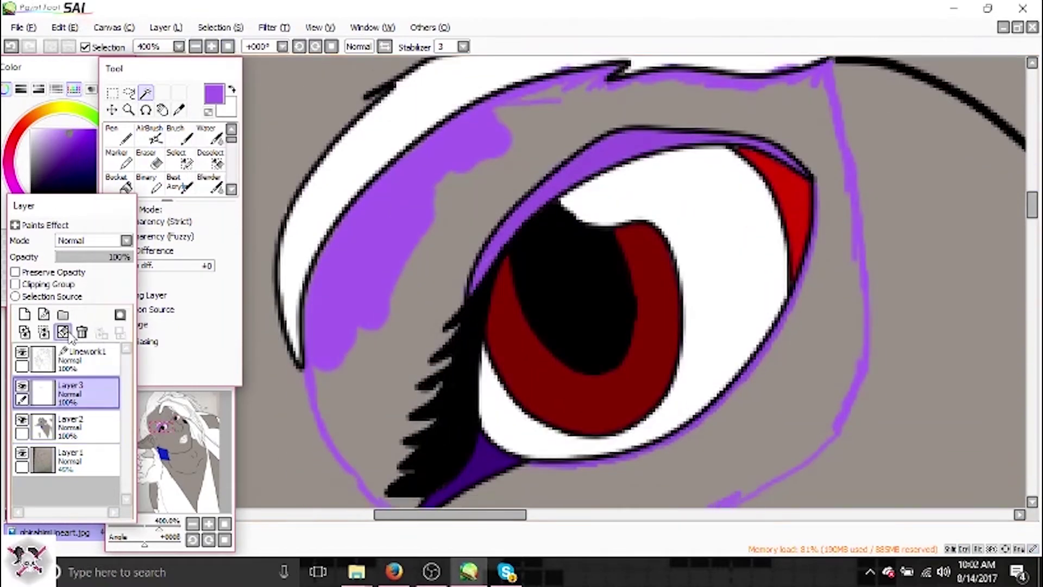
Brush light purple into the outlined eyeshadow area from the near eye's inner side along the lower lid to its outer corner.
left_click(119, 136)
key("b")
mouse_move(839, 185)
left_mouse_down()
mouse_move(826, 214)
mouse_move(804, 413)
left_mouse_up()
scroll(1035, 202, "down", 2)
mouse_move(467, 394)
left_mouse_down()
mouse_move(527, 385)
mouse_move(798, 234)
mouse_move(645, 340)
left_mouse_up()
left_click(212, 46)
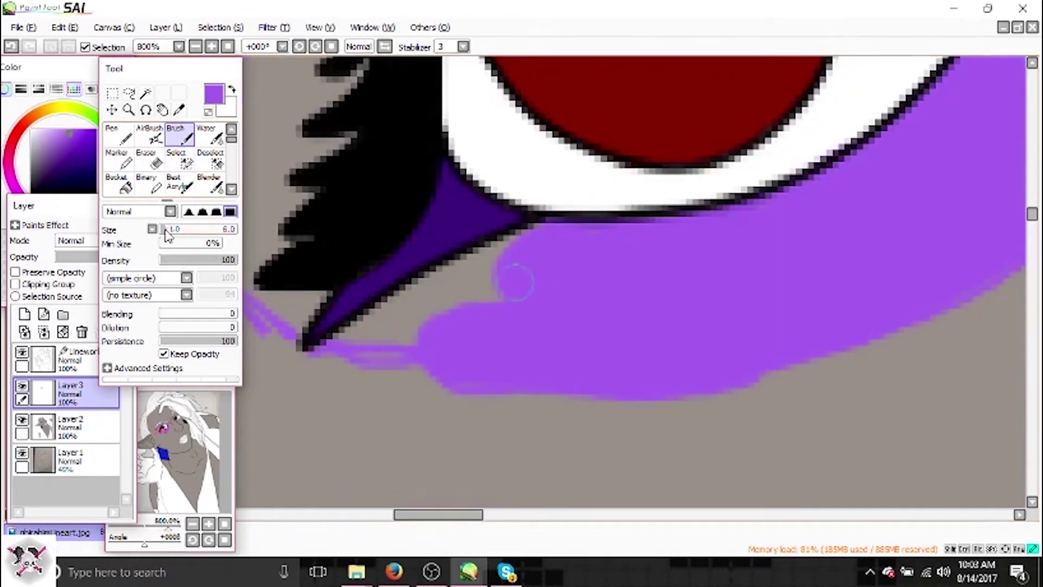
mouse_move(386, 361)
left_mouse_down()
mouse_move(478, 315)
mouse_move(388, 306)
left_mouse_up()
Fill the eyeshadow area between the near eye's upper lid and eyebrow with light purple, right up to the linework.
left_click_drag(427, 516, 405, 516)
scroll(641, 283, "up", 3)
mouse_move(630, 348)
left_mouse_down()
mouse_move(776, 168)
mouse_move(583, 375)
left_mouse_up()
scroll(583, 375, "right", 3)
left_click_drag(453, 162, 489, 90)
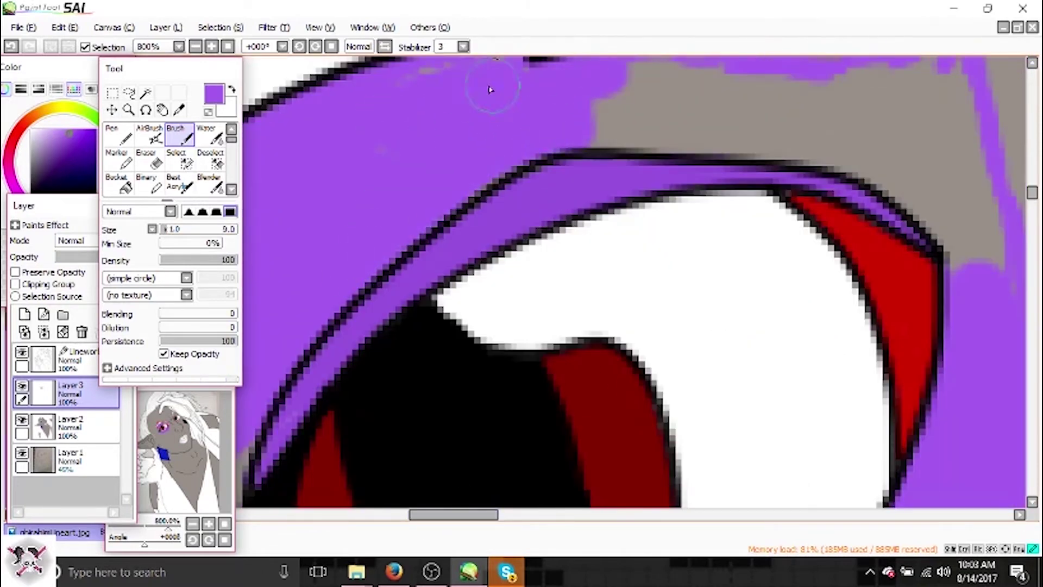
scroll(489, 89, "up", 2)
mouse_move(726, 185)
left_mouse_down()
mouse_move(686, 183)
mouse_move(774, 226)
mouse_move(973, 375)
mouse_move(899, 231)
left_mouse_up()
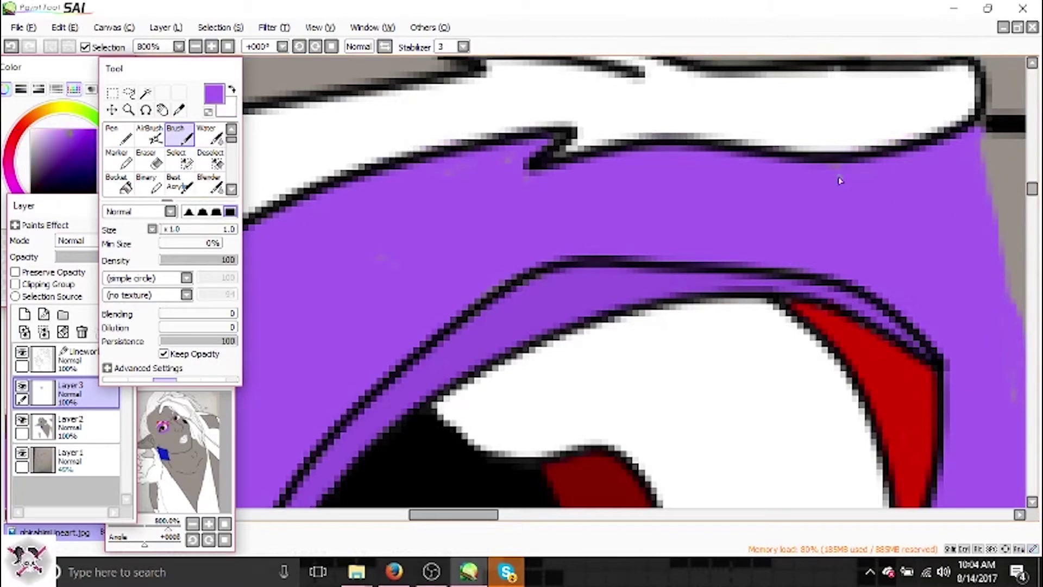
Fill the gaps around the near eye's outer lashes with light purple using a size 1 brush, rotating the canvas to 101°.
scroll(676, 233, "down", 2)
scroll(676, 233, "left", 2)
left_click_drag(408, 174, 397, 276)
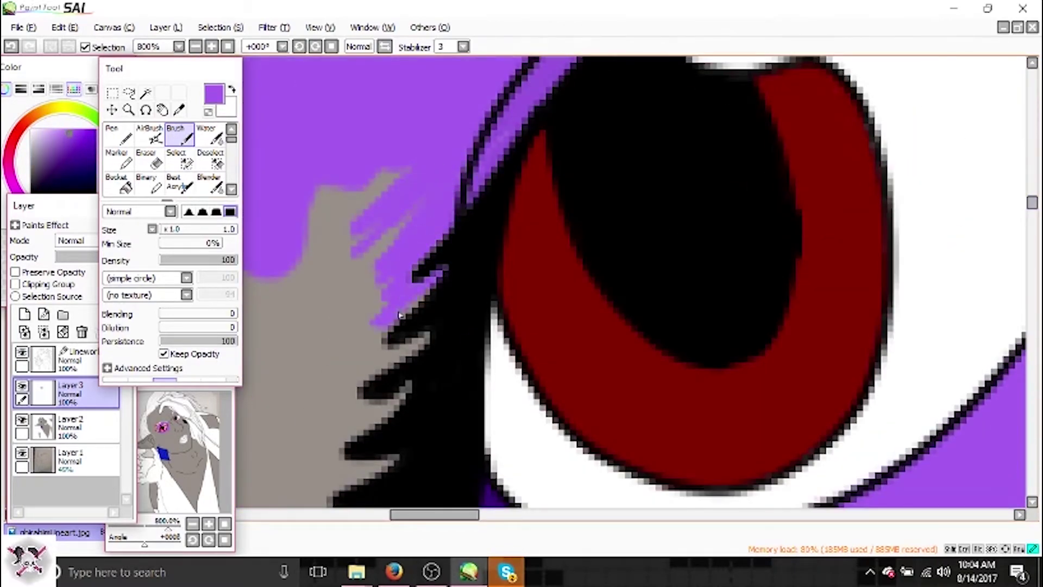
left_click_drag(400, 315, 334, 187)
scroll(357, 273, "down", 2)
mouse_move(423, 234)
left_mouse_down()
mouse_move(357, 273)
mouse_move(413, 315)
mouse_move(462, 399)
left_mouse_up()
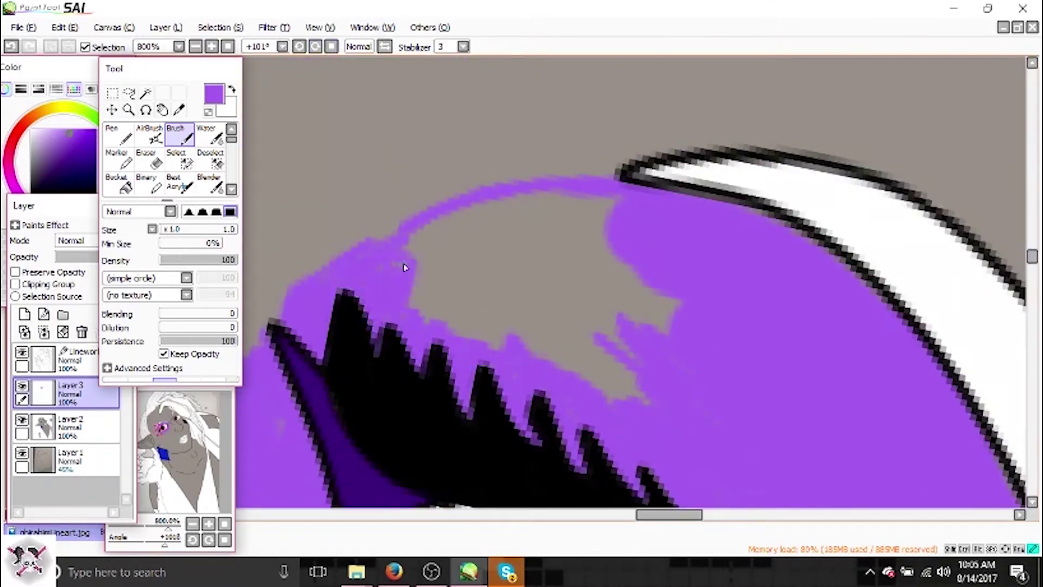
Fill the area around the larger eye with purple eyeshadow on Layer3, up to the brow and beyond the inner corner.
mouse_move(516, 283)
left_mouse_down()
mouse_move(638, 354)
mouse_move(284, 65)
left_mouse_up()
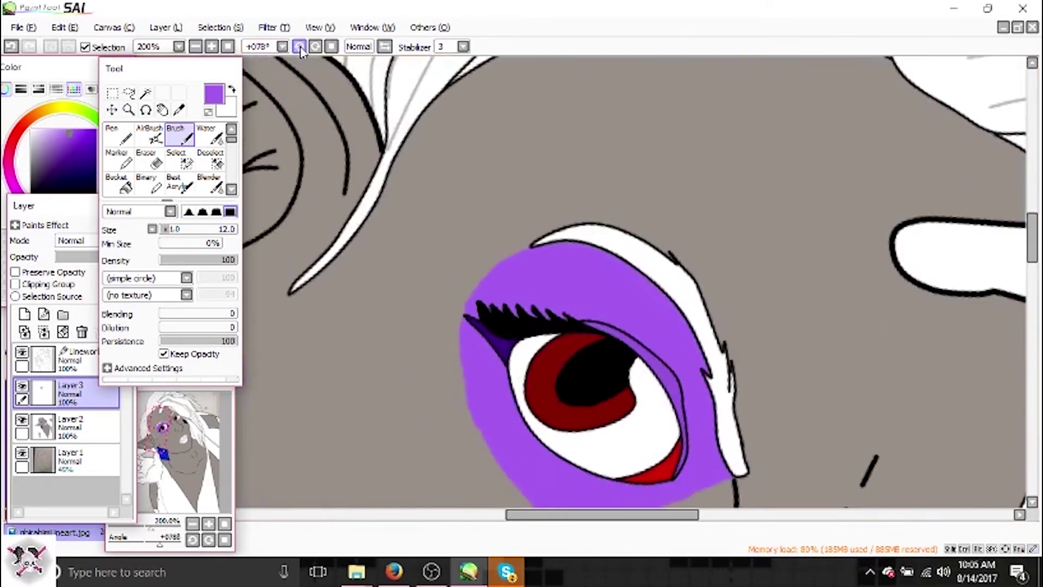
left_click(195, 46)
scroll(437, 502, "right", 5)
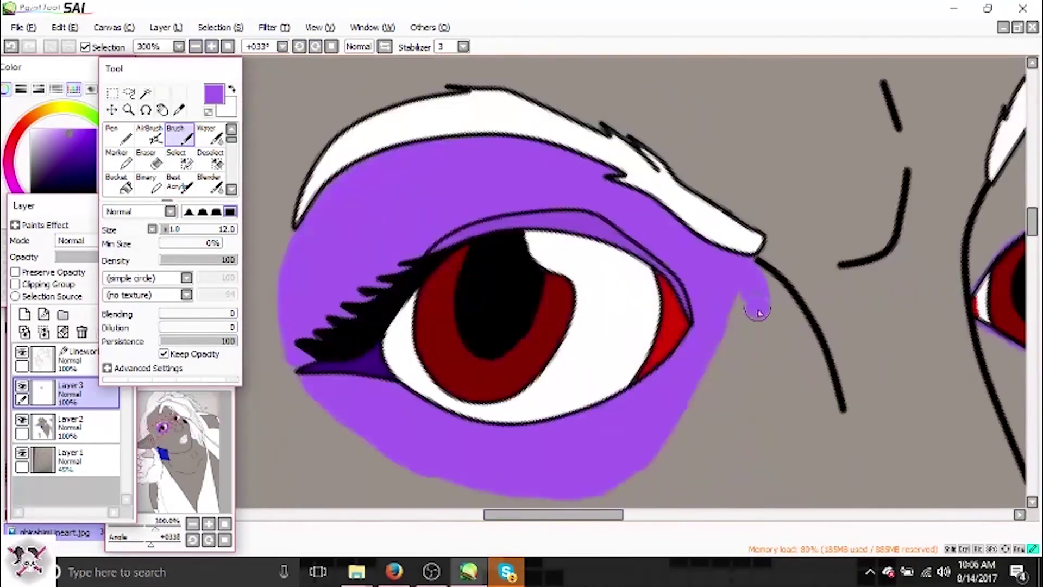
left_click_drag(753, 302, 738, 330)
Soften the outer edges of the purple eyeshadow around the larger eye with the Blender at size 30.
left_click(231, 189)
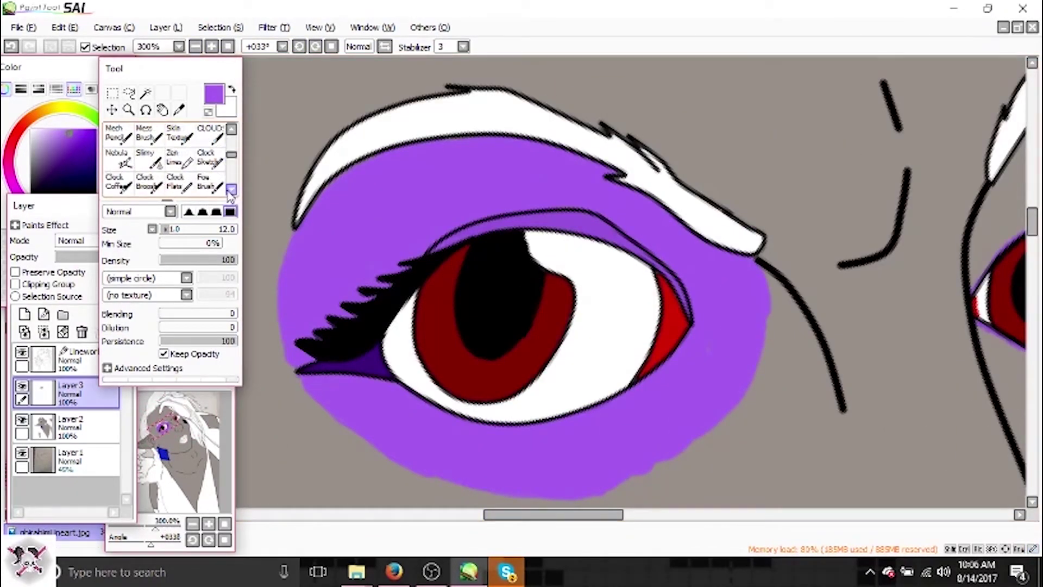
scroll(228, 184, "up", 3)
left_click(209, 185)
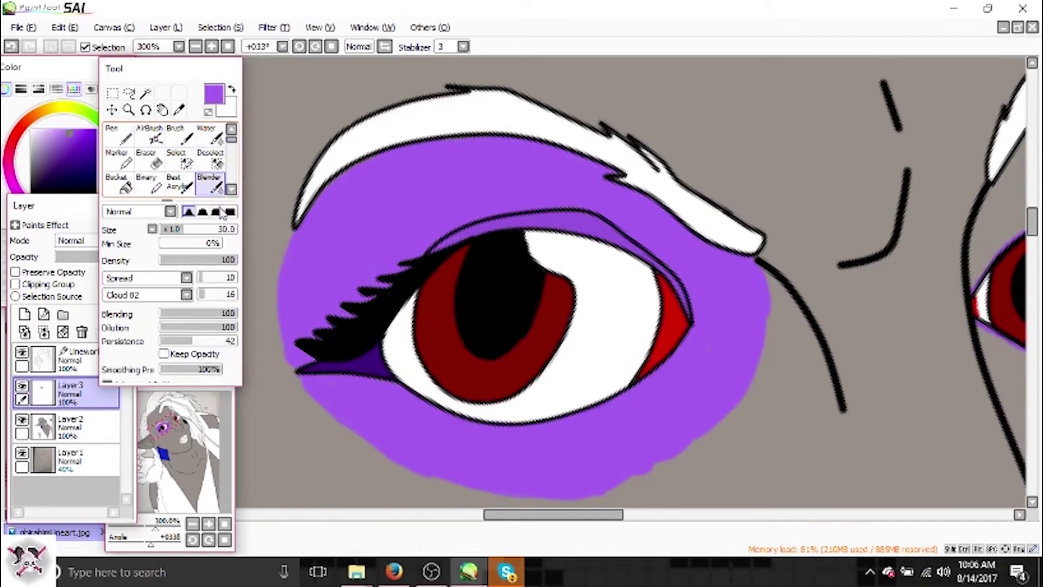
left_click_drag(754, 296, 804, 433)
scroll(536, 489, "down", 3)
scroll(536, 489, "left", 4)
left_click_drag(507, 345, 847, 304)
left_click_drag(438, 266, 451, 156)
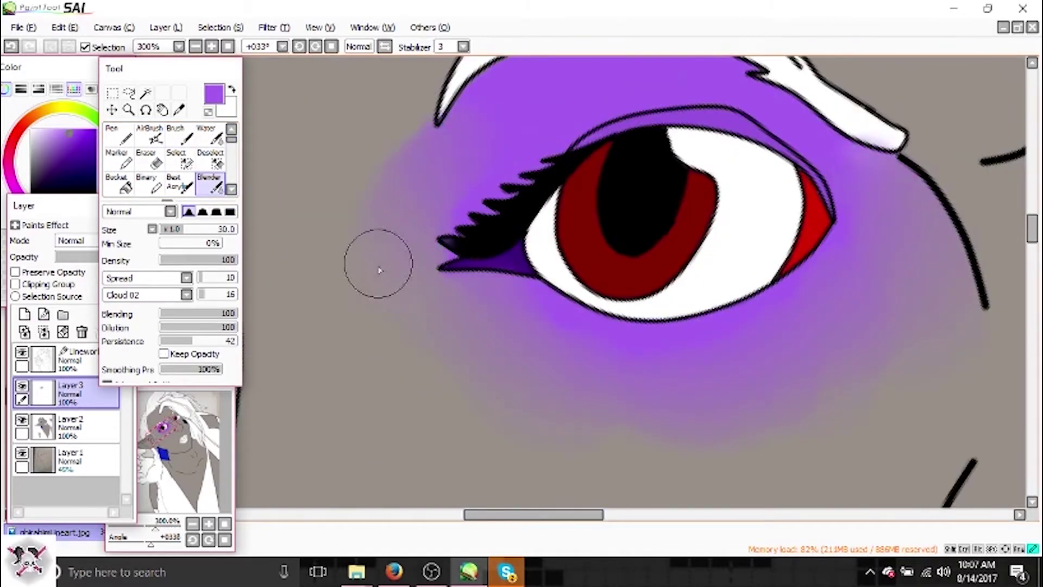
Sample the black of the eyelashes for the Brush and show the eyeshadow layer at 100% opacity.
scroll(923, 245, "up", 2)
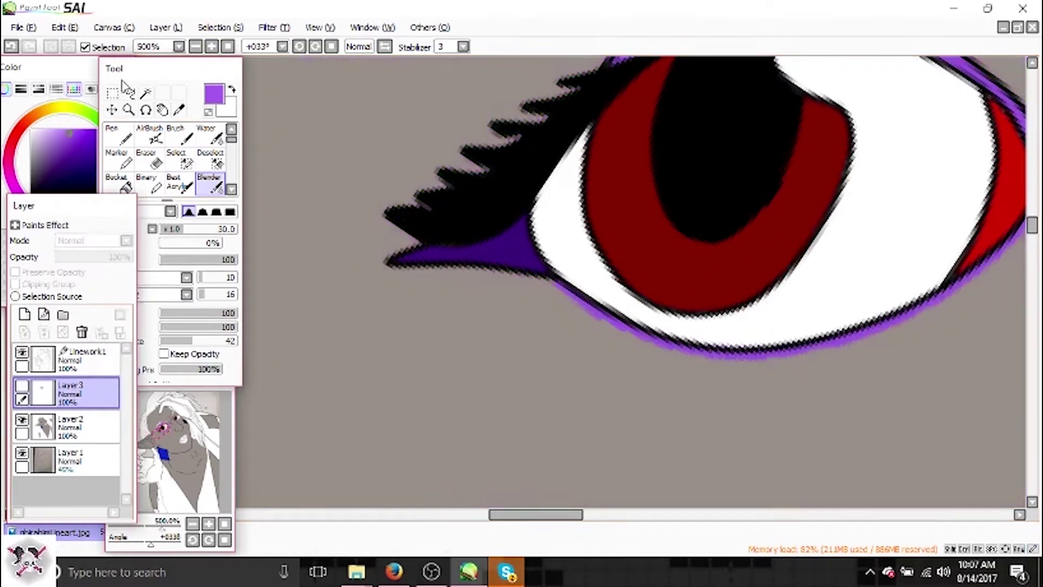
key("b")
left_click(419, 233, "alt")
scroll(419, 239, "down", 6)
left_click_drag(114, 257, 141, 262)
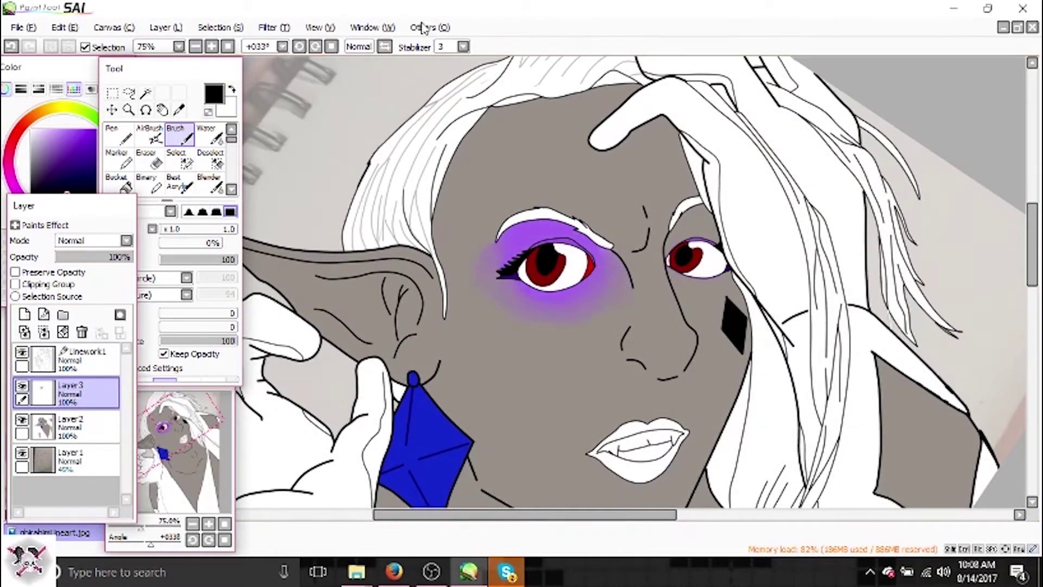
scroll(559, 286, "up", 3)
scroll(625, 247, "down", 1)
left_click(145, 94)
left_click(71, 424)
left_click(628, 248)
key("ctrl+d")
left_click(64, 27)
Paint the area above and beneath the smaller eye on Layer2 with the sampled eyeshadow purple, using the Brush at size 9.
left_click(175, 133)
scroll(1035, 228, "up", 1)
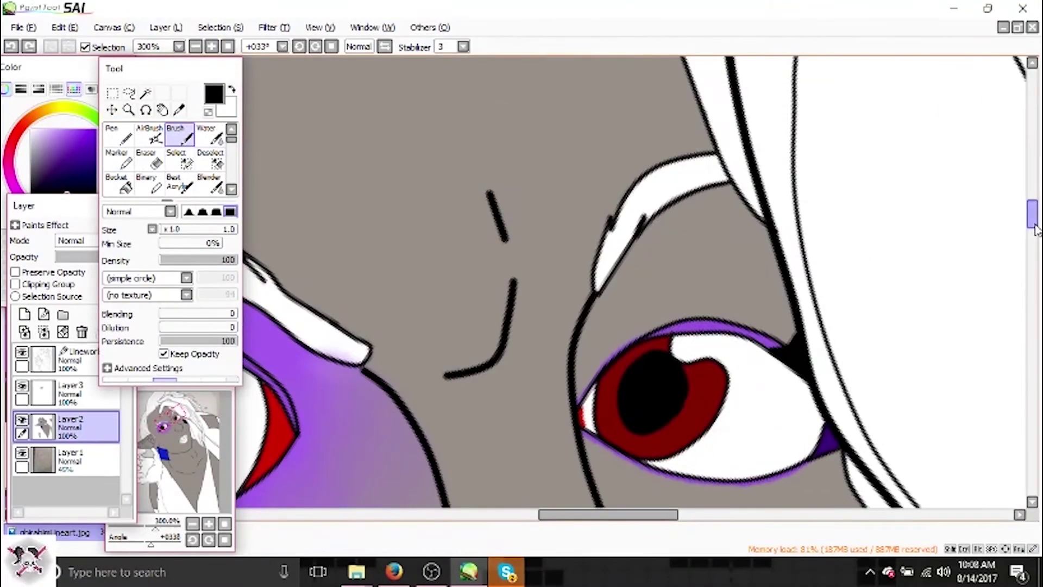
left_click(349, 326, "alt")
left_click(212, 47)
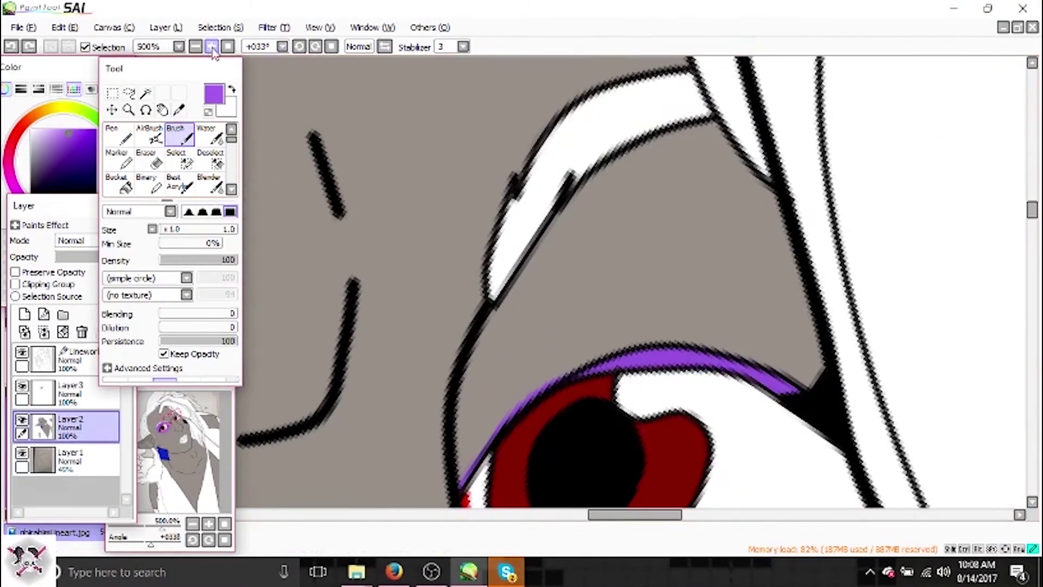
mouse_move(658, 202)
left_mouse_down()
mouse_move(615, 185)
mouse_move(493, 334)
mouse_move(462, 468)
mouse_move(582, 348)
mouse_move(578, 264)
mouse_move(633, 167)
mouse_move(677, 149)
mouse_move(716, 166)
mouse_move(798, 322)
mouse_move(805, 379)
mouse_move(655, 330)
mouse_move(711, 233)
mouse_move(619, 300)
left_mouse_up()
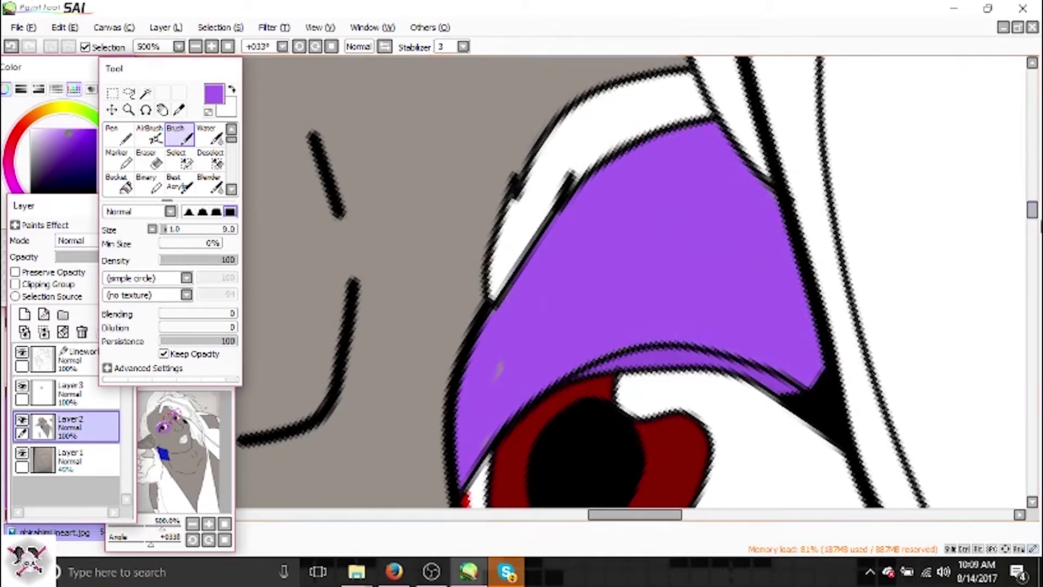
scroll(492, 255, "down", 5)
mouse_move(492, 255)
left_mouse_down()
mouse_move(599, 315)
mouse_move(838, 296)
mouse_move(902, 250)
left_mouse_up()
key("ctrl+0")
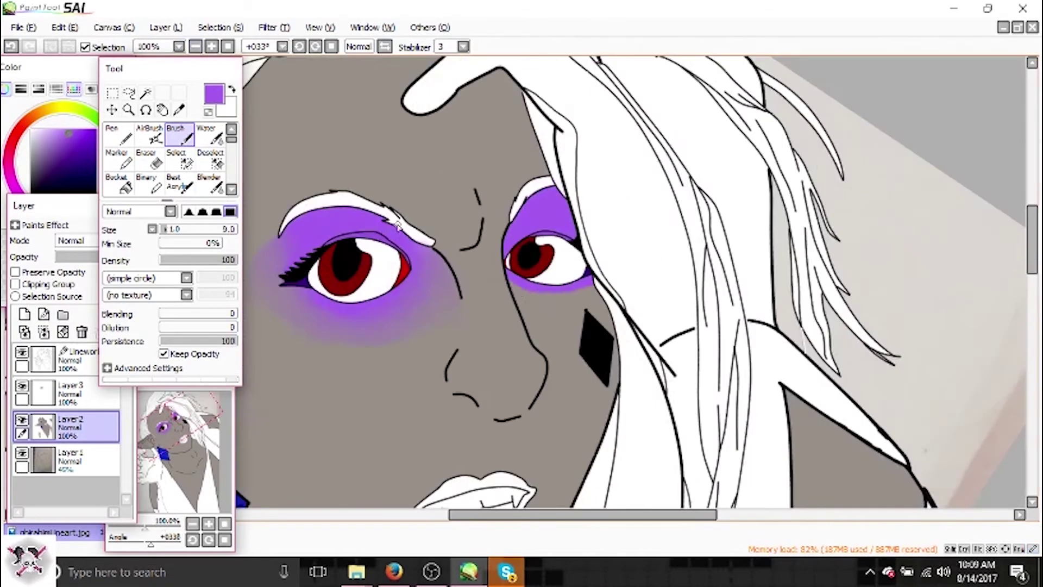
Blend the purple beneath the smaller eye into the cheek with the Blender, and sample the eye white for the Brush.
scroll(169, 163, "down", 1)
left_click(208, 159)
scroll(519, 288, "up", 3)
mouse_move(524, 334)
left_mouse_down()
mouse_move(721, 312)
mouse_move(601, 326)
mouse_move(707, 305)
left_mouse_up()
mouse_move(772, 326)
left_mouse_down()
mouse_move(663, 322)
mouse_move(598, 304)
left_mouse_up()
scroll(226, 182, "up", 1)
left_click(180, 133)
left_click(658, 272, "alt")
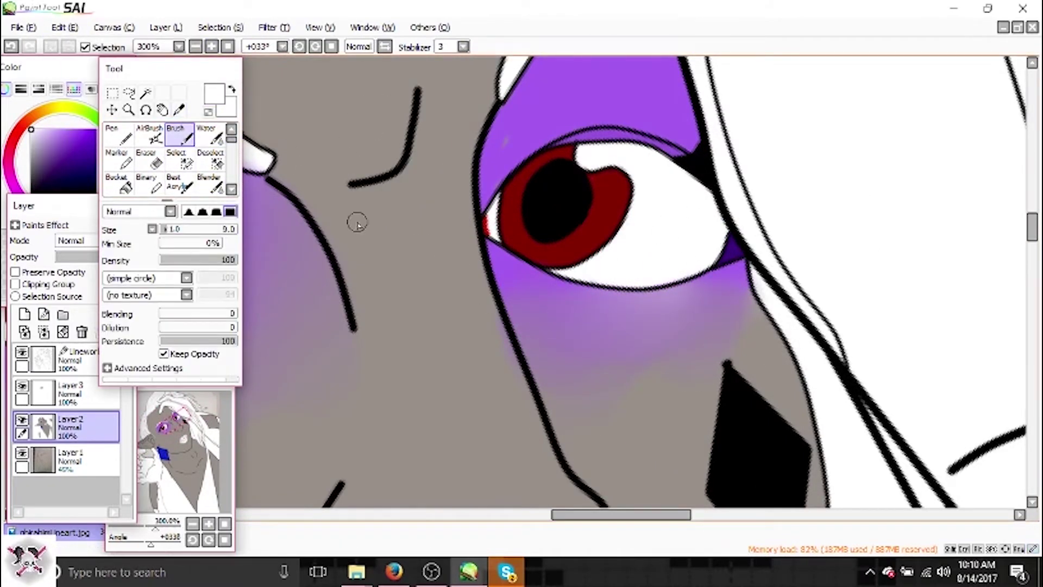
Merge Layer3 down into Layer2 and sample the grey skin colour.
left_click(81, 392)
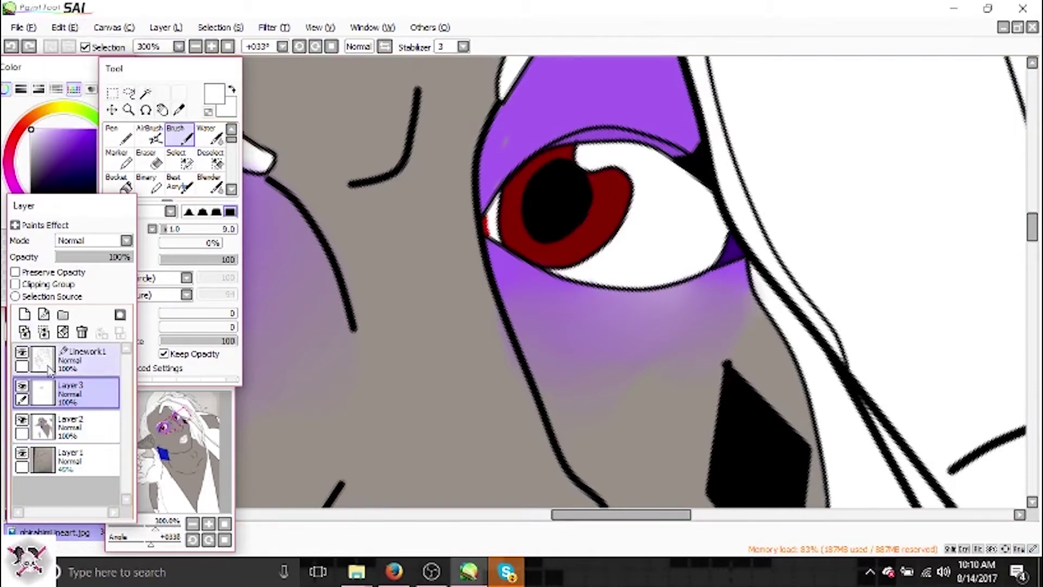
left_click(24, 333)
left_click(337, 98, "alt")
left_click(196, 46)
left_click(196, 47)
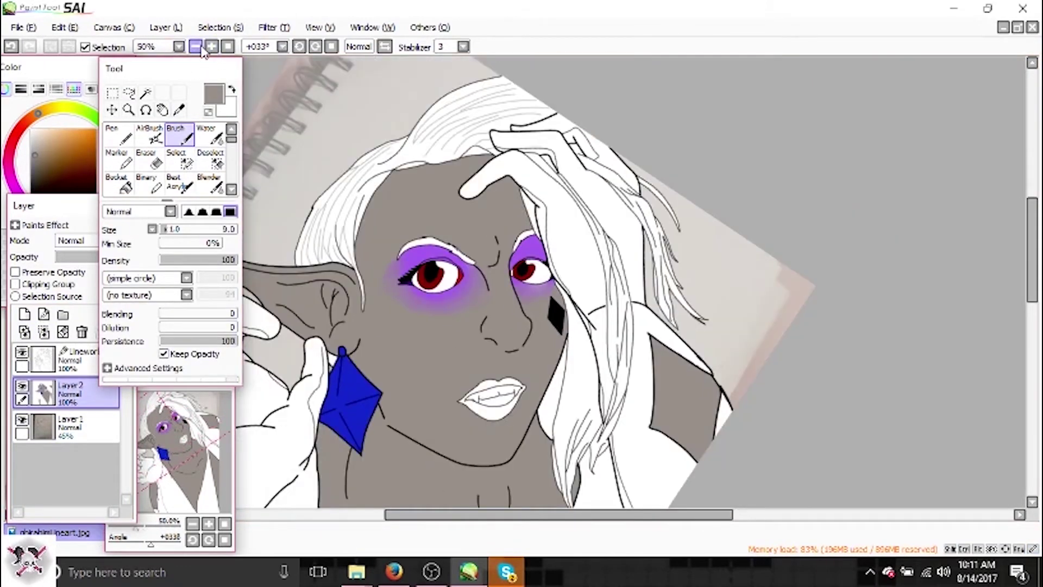
left_click(196, 47)
key("Home")
left_click(212, 47)
left_click(23, 28)
left_click(33, 114)
key("Escape")
Save the canvas under the new name ghirahimFlatColors.jpg in the my art folder.
left_click(24, 28)
left_click(68, 135)
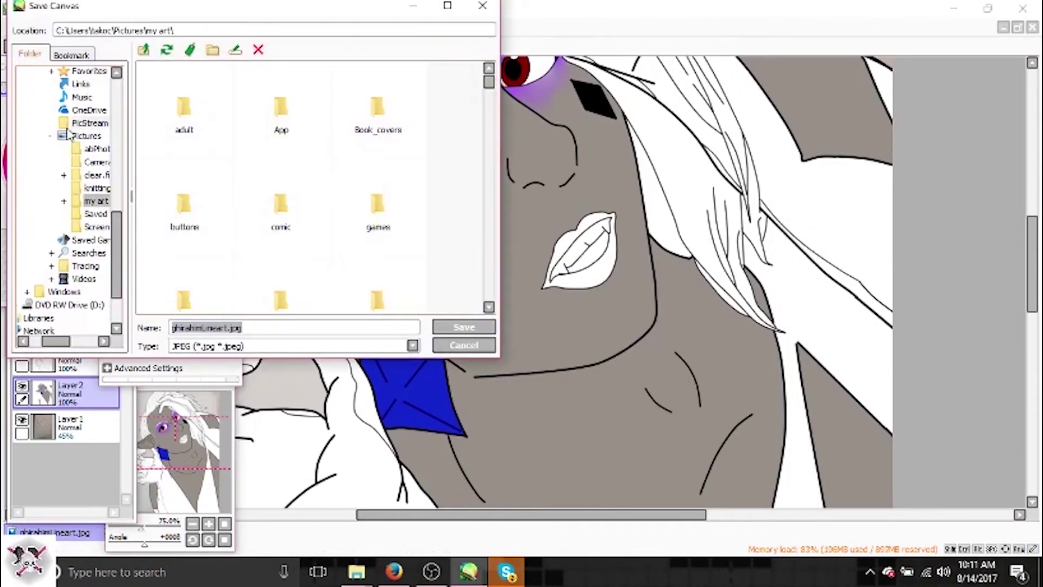
type("Colors")
left_click(462, 326)
key("Return")
Save another copy of the canvas as ghirahim.sai.
left_click(23, 28)
left_click(49, 136)
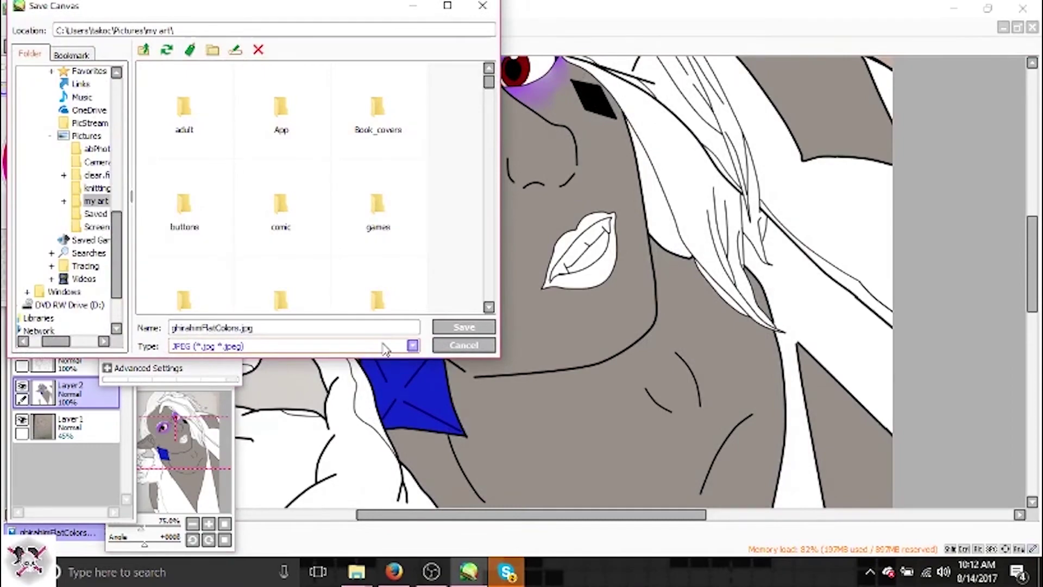
key("Return")
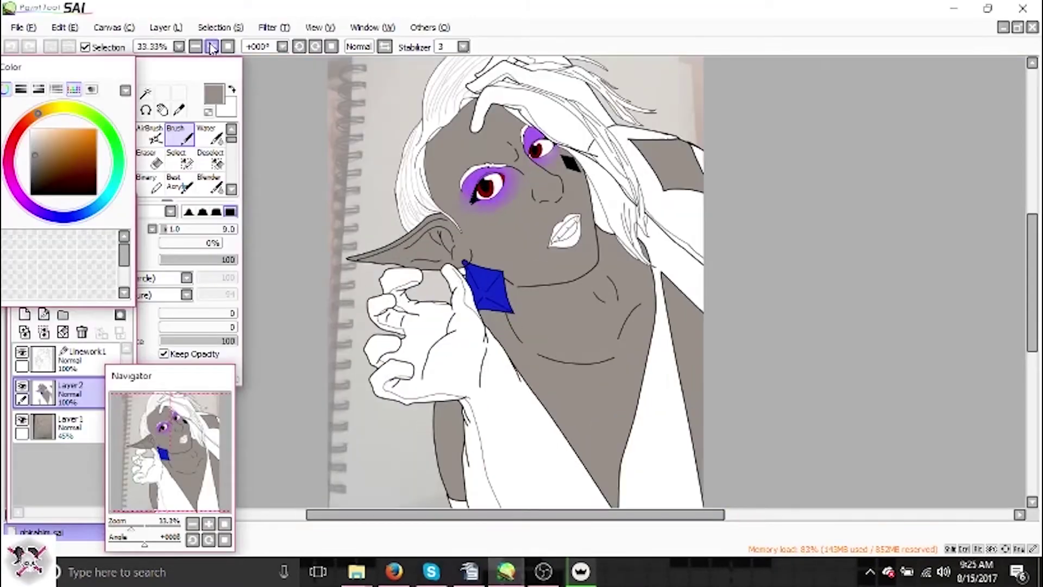
Add Layer3 above the linework, flood it with dark purple using the Bucket, and lower its opacity to 43%.
left_click_drag(44, 391, 44, 353)
left_click(71, 245)
left_click(116, 182)
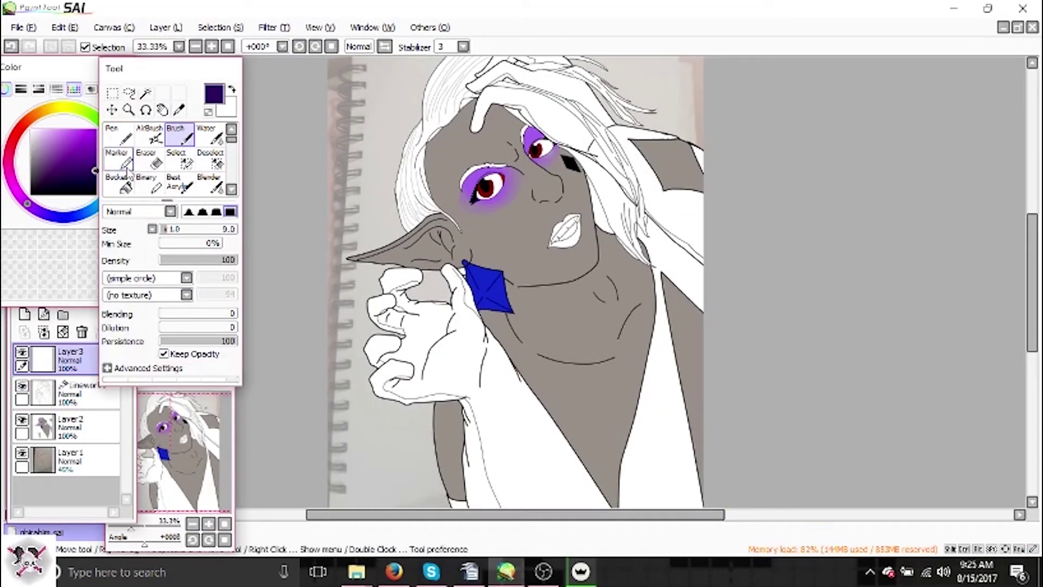
left_click(517, 272)
left_click_drag(76, 251, 88, 256)
Erase the purple overlay over the white highlights in both eyes with the Eraser at size 4.
left_click(211, 47)
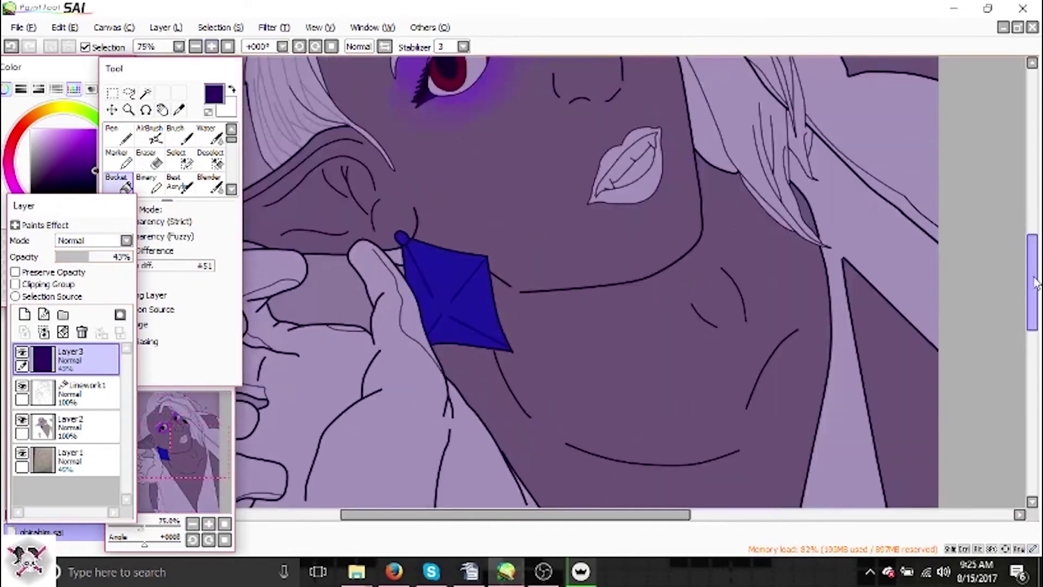
left_click(212, 47)
left_click(212, 47)
mouse_move(326, 163)
left_mouse_down()
mouse_move(372, 30)
mouse_move(489, 217)
left_mouse_up()
key("e")
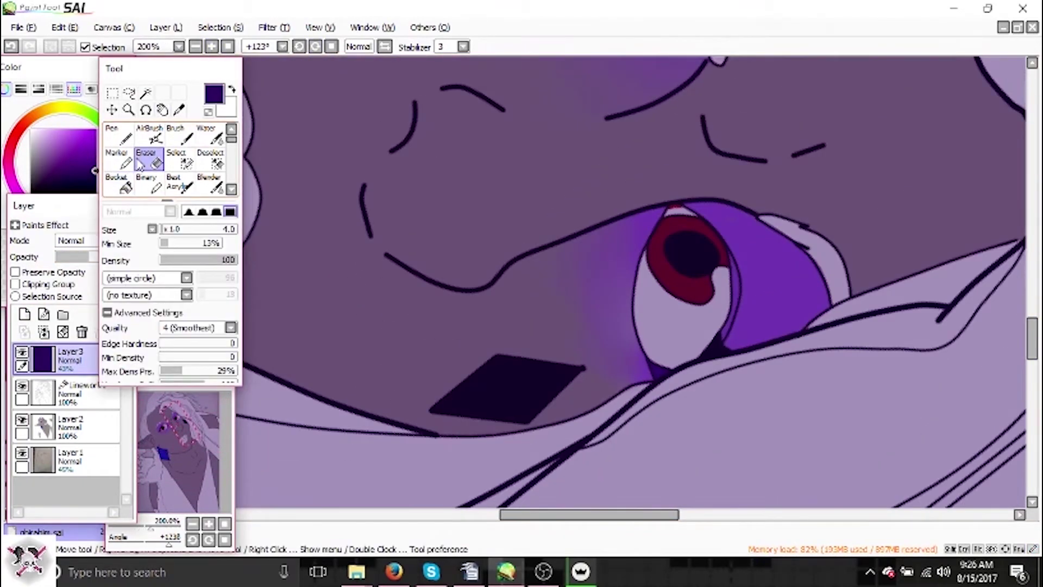
scroll(683, 270, "up", 2)
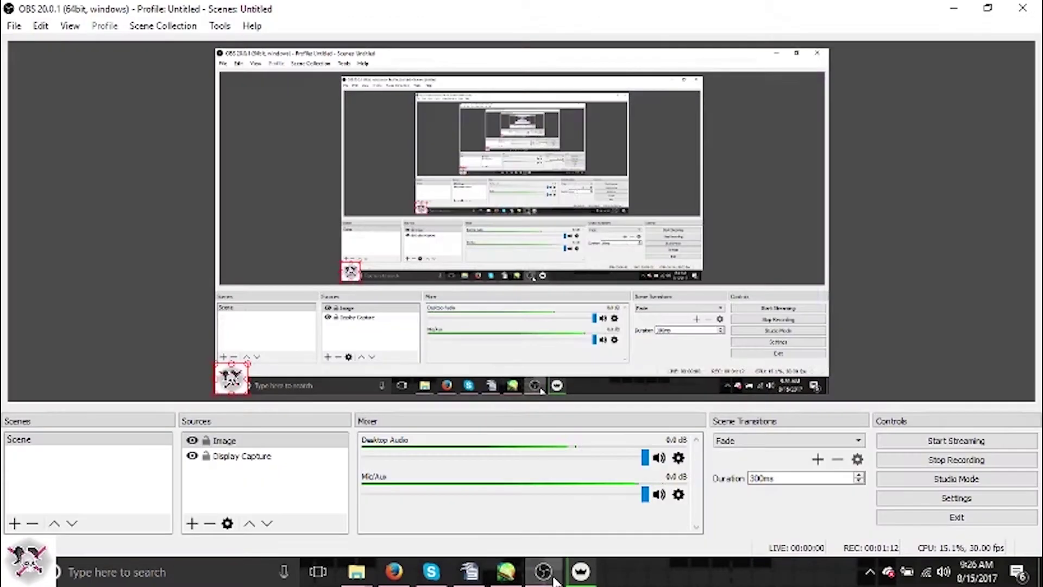
left_click(503, 580)
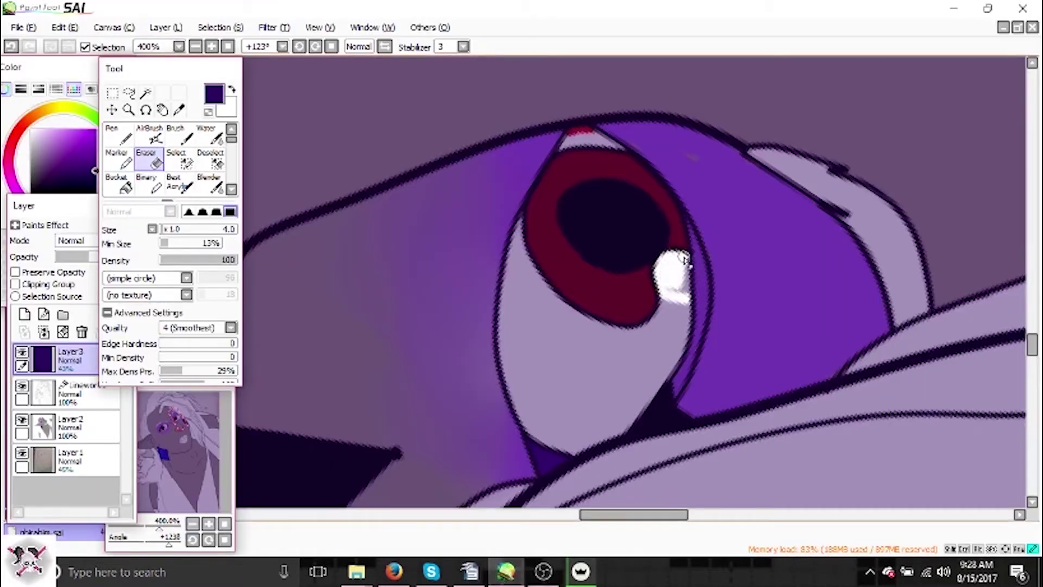
scroll(674, 307, "up", 3)
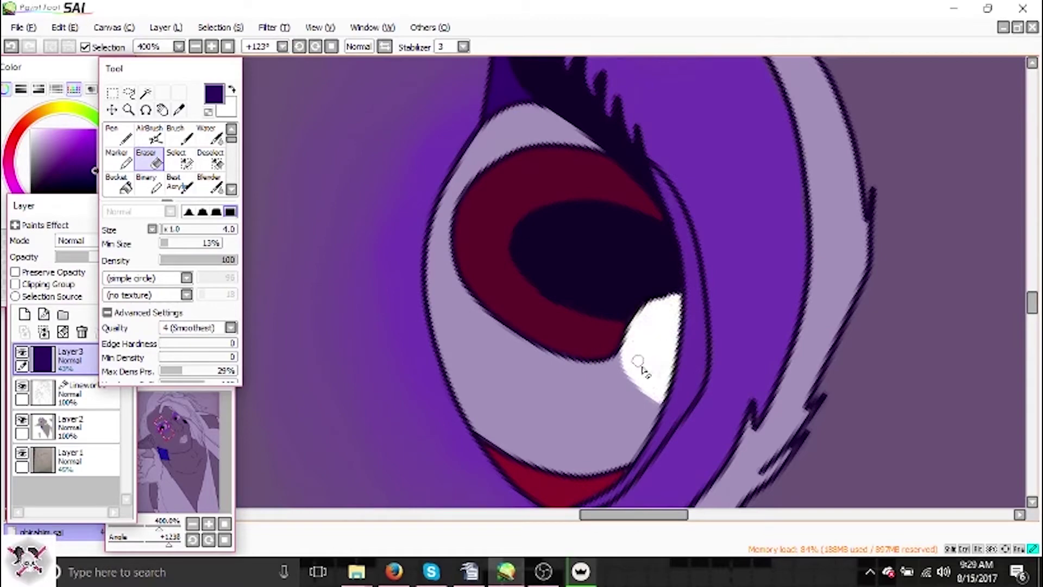
Erase a curved highlight out of the purple overlay along the lower lip with the size 4 Eraser.
scroll(639, 362, "down", 5)
key("Delete")
key("Delete")
key("Delete")
key("Delete")
key("Delete")
key("Delete")
scroll(1035, 275, "up", 5)
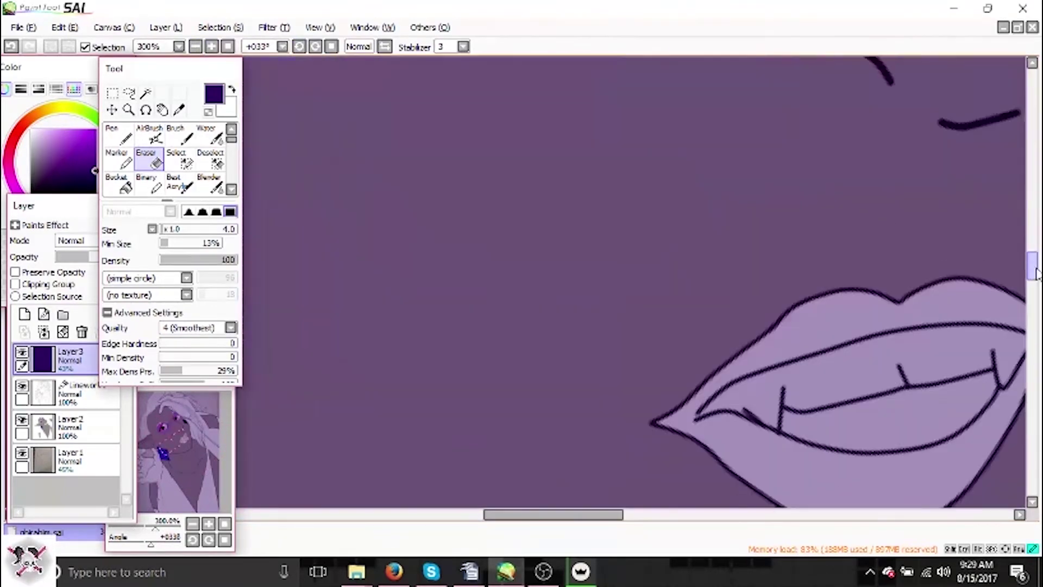
left_click_drag(924, 451, 627, 328)
mouse_move(543, 381)
left_mouse_down()
mouse_move(652, 355)
mouse_move(576, 382)
mouse_move(632, 374)
left_mouse_up()
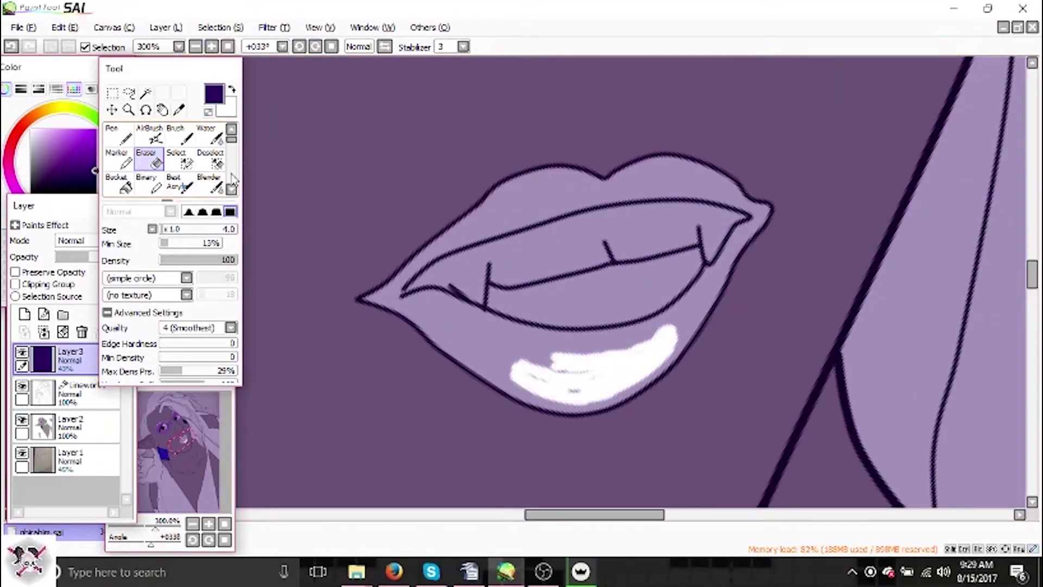
Soften the erased highlight on the lower lip into a smooth gradient with the Blender.
left_click(209, 185)
mouse_move(558, 361)
left_mouse_down()
mouse_move(647, 344)
mouse_move(711, 310)
mouse_move(621, 382)
mouse_move(641, 345)
mouse_move(685, 323)
left_mouse_up()
key("e")
left_click(209, 185)
key("e")
left_click_drag(205, 387, 205, 417)
key("b")
left_click_drag(574, 368, 535, 364)
Sample the overlay's solid dark purple with Layer3 at 100% opacity, and return the layer to 41%.
left_click(188, 126)
left_click(648, 307, "alt")
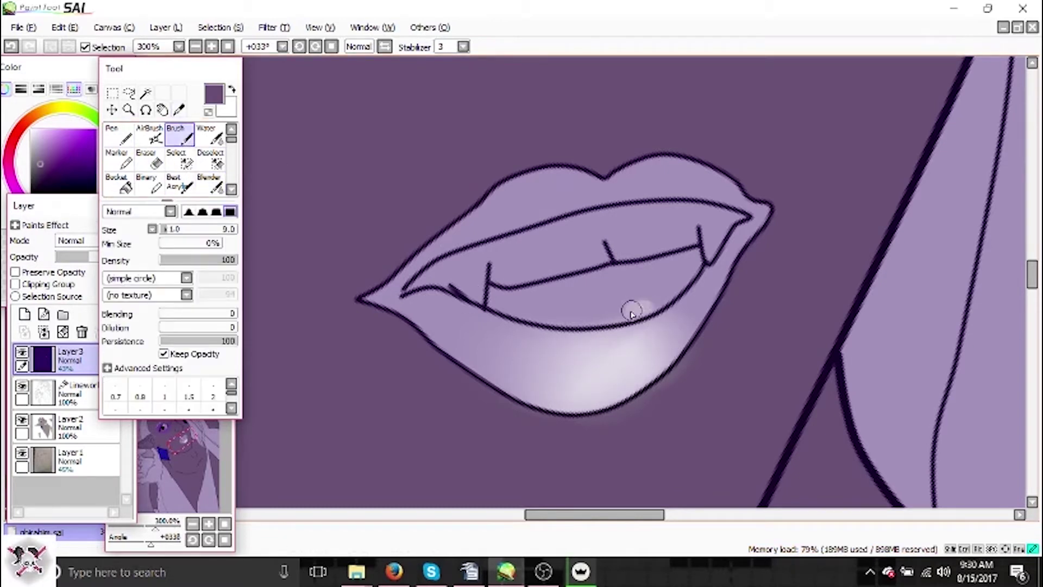
left_click_drag(71, 256, 141, 257)
left_click(519, 311, "alt")
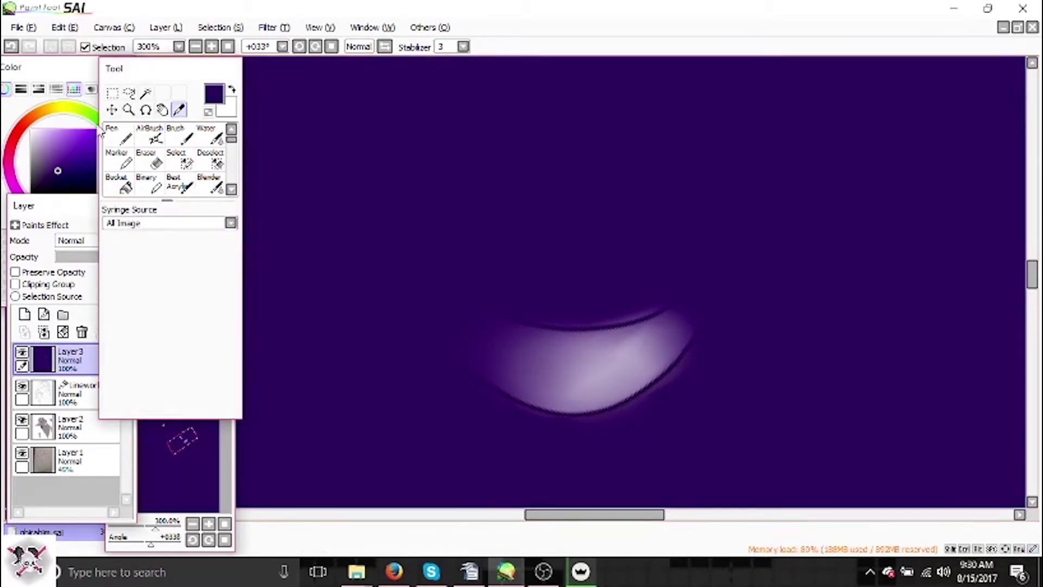
key("ctrl+z")
Erase highlights into the upper lip and along the teeth, using density 48 for the teeth, and soften them with the Blender.
key("e")
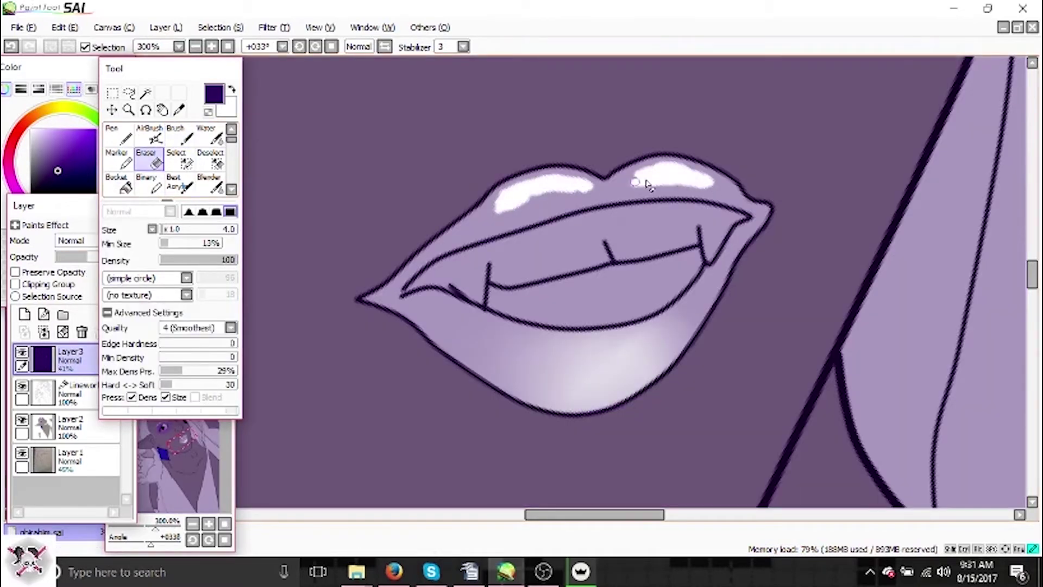
left_click(209, 184)
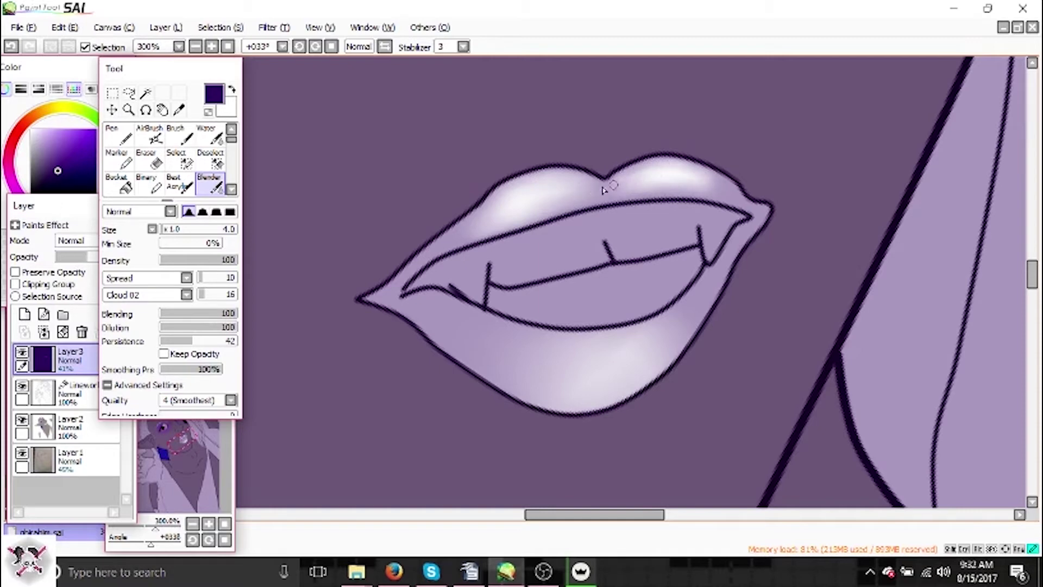
key("e")
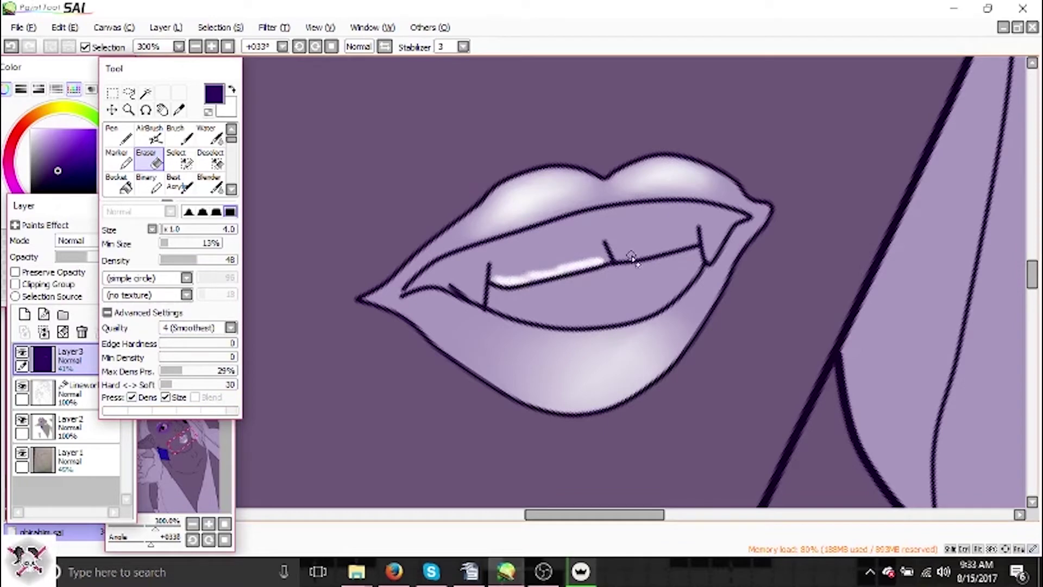
key("d")
key("b")
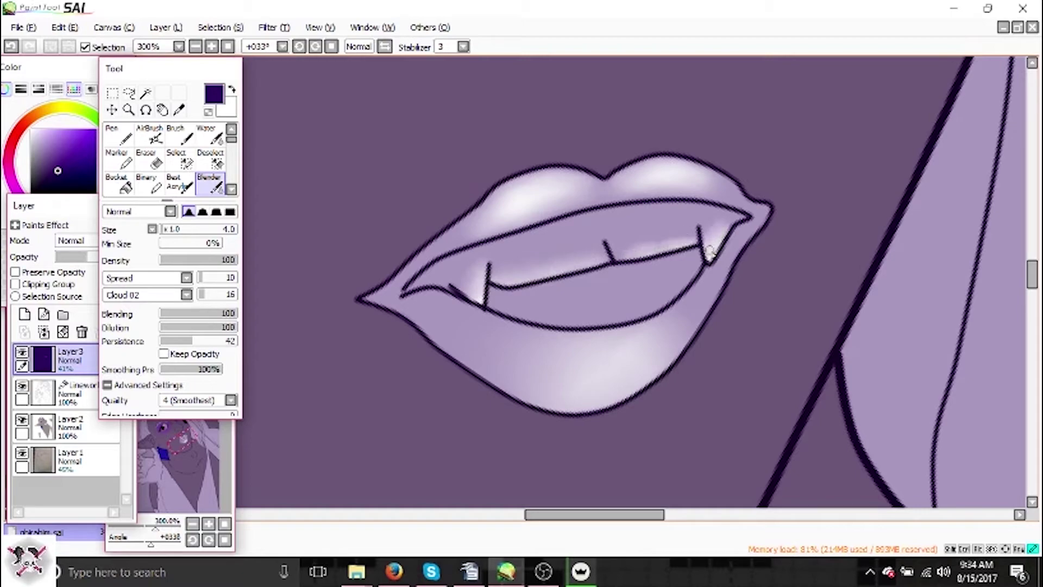
Try to erase a highlight out of the purple overlay at the tip of the pointed ear.
left_click(195, 47)
left_click(212, 47)
left_click(212, 46)
scroll(355, 284, "up", 3)
key("e")
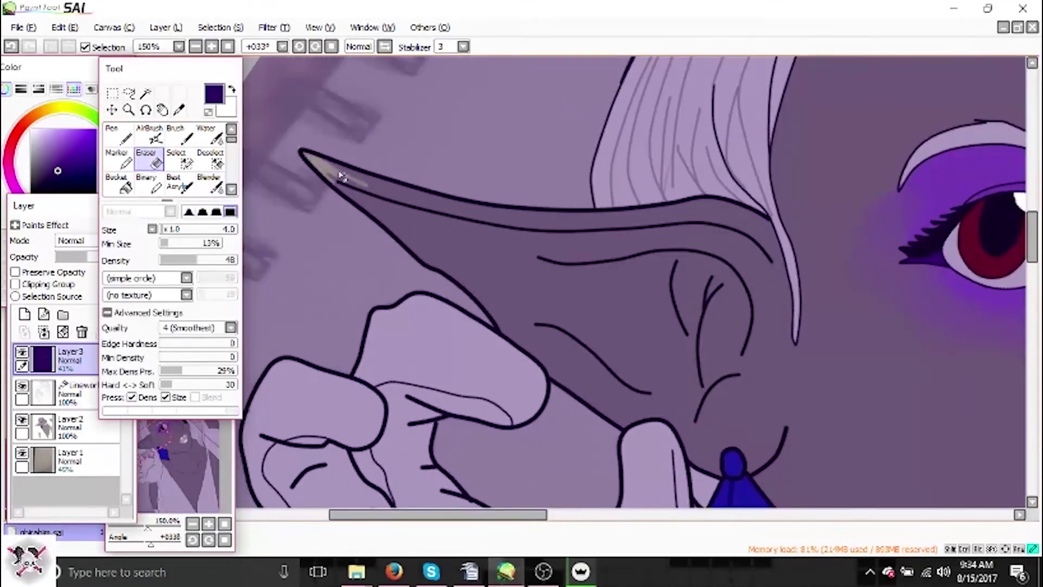
Replace the purple overlay with an empty Layer3 and set its opacity to 43%.
left_click(107, 27)
key("Delete")
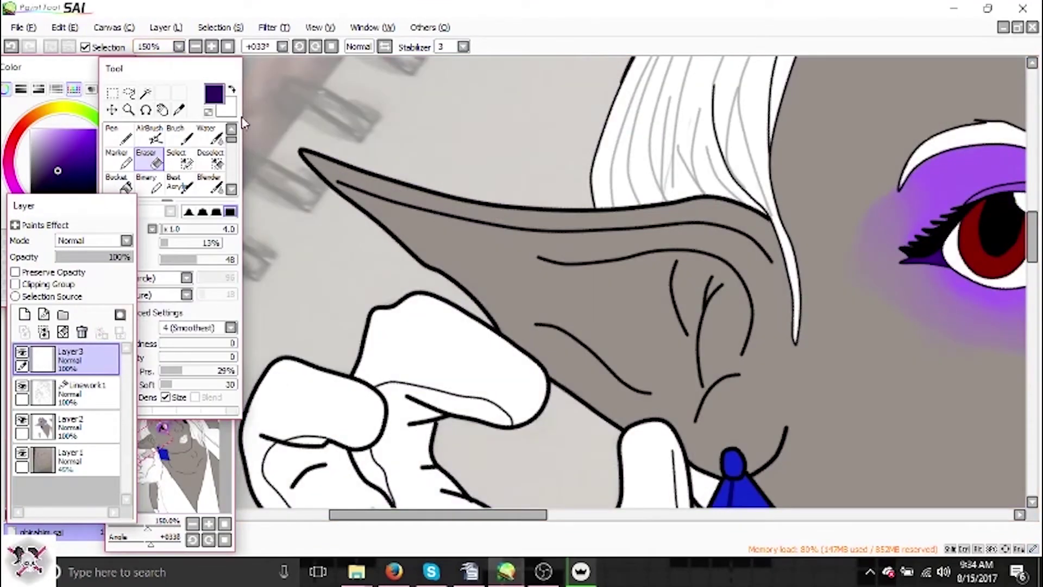
left_click(89, 258)
Paint a dark purple shadow band along the inside of the ear's inner fold with the Brush at size 9.
scroll(579, 256, "up", 2)
key("b")
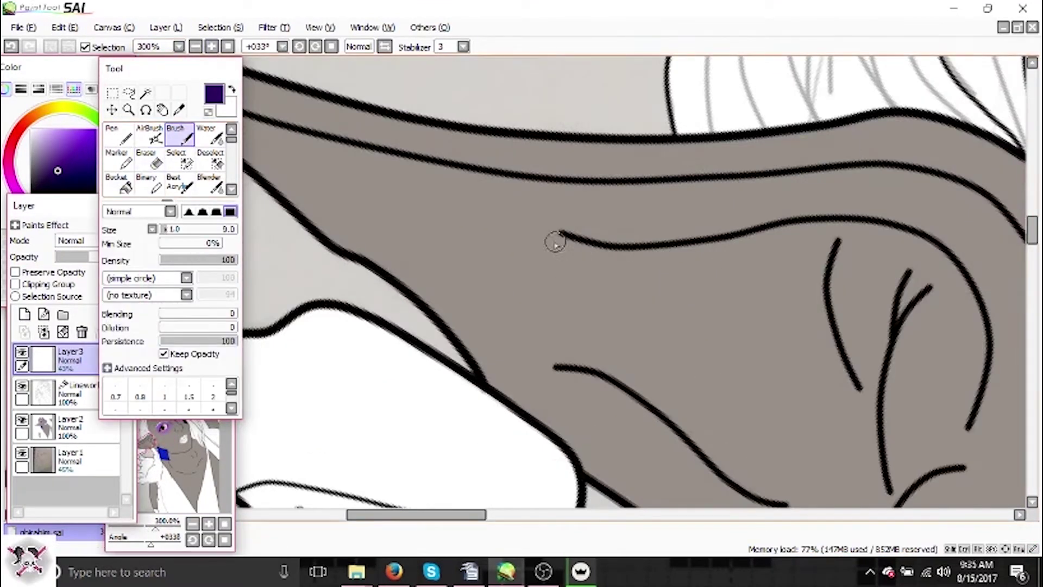
mouse_move(644, 256)
left_mouse_down()
mouse_move(812, 230)
mouse_move(866, 240)
mouse_move(958, 289)
mouse_move(964, 397)
mouse_move(904, 481)
left_mouse_up()
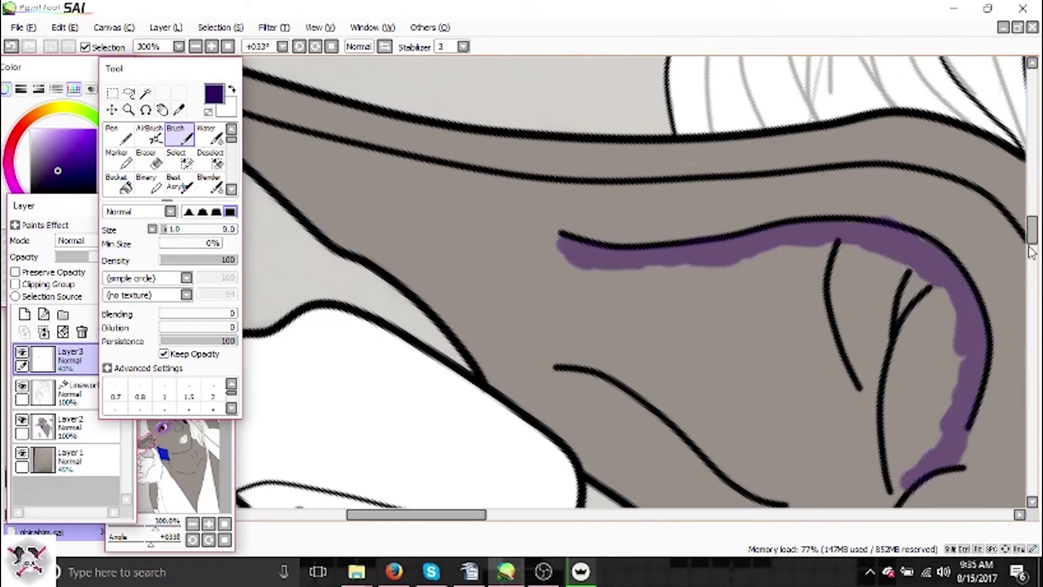
Delete Layer3 together with its purple ear shadows.
left_click_drag(1032, 229, 1032, 244)
left_click(82, 258)
scroll(554, 256, "up", 2)
left_click_drag(554, 256, 868, 459)
left_click_drag(837, 152, 956, 315)
left_click(83, 332)
Try dark navy Brush strokes along the ear's inner fold on a new layer with Keep Opacity off, and undo them.
left_click(166, 27)
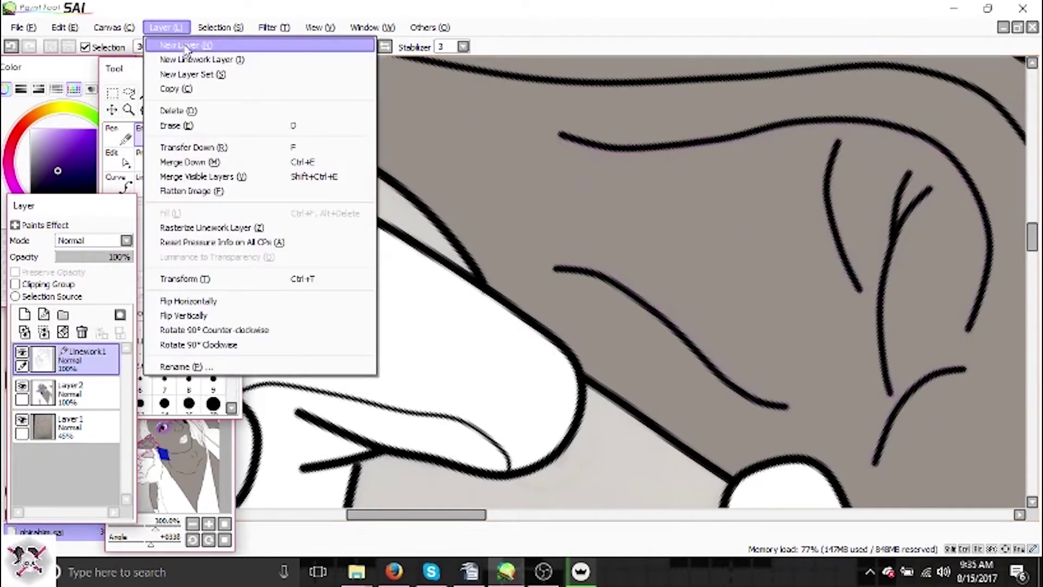
left_click(180, 58)
left_click(100, 174)
left_click(200, 378)
mouse_move(563, 136)
left_mouse_down()
mouse_move(577, 155)
mouse_move(755, 144)
left_mouse_up()
key("ctrl+z")
key("ctrl+z")
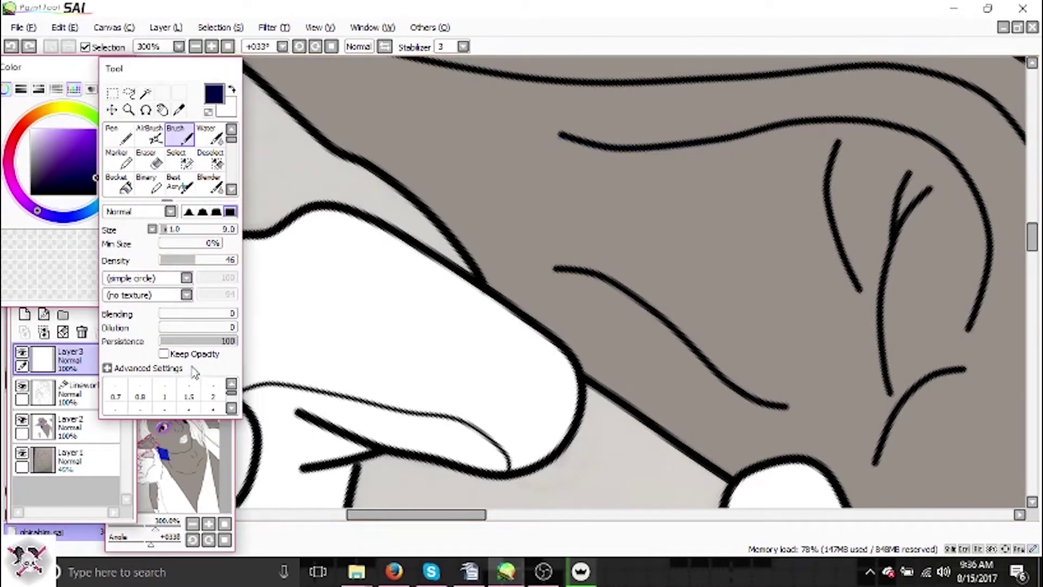
left_click_drag(563, 146, 768, 152)
left_click(65, 27)
left_click(76, 42)
Try a navy shadow stroke in the ear with the Bam Colour brush from the custom brushes.
left_click(232, 189)
left_click(232, 190)
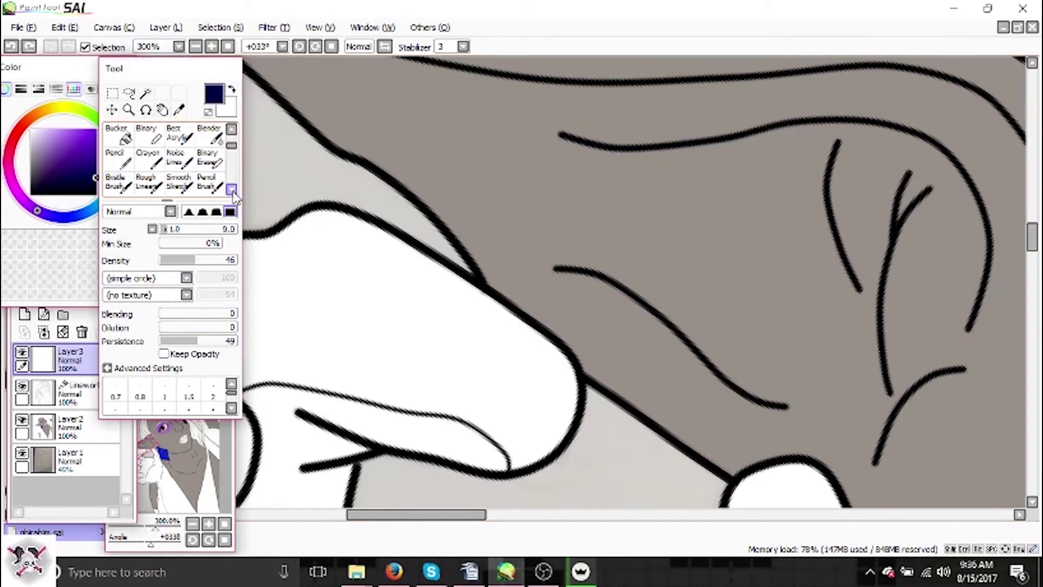
scroll(179, 163, "up", 3)
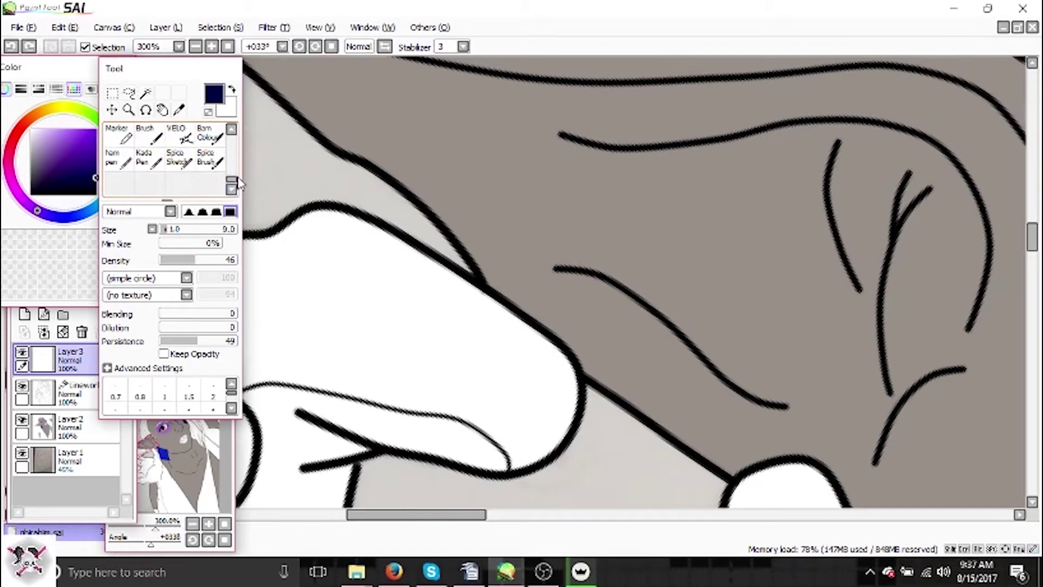
left_click(209, 136)
mouse_move(563, 157)
left_mouse_down()
mouse_move(776, 147)
mouse_move(892, 357)
mouse_move(880, 268)
mouse_move(630, 217)
left_mouse_up()
scroll(629, 217, "down", 4)
Start again on a new empty Layer3 and choose a dark grey based on the ear's skin colour.
left_click(166, 27)
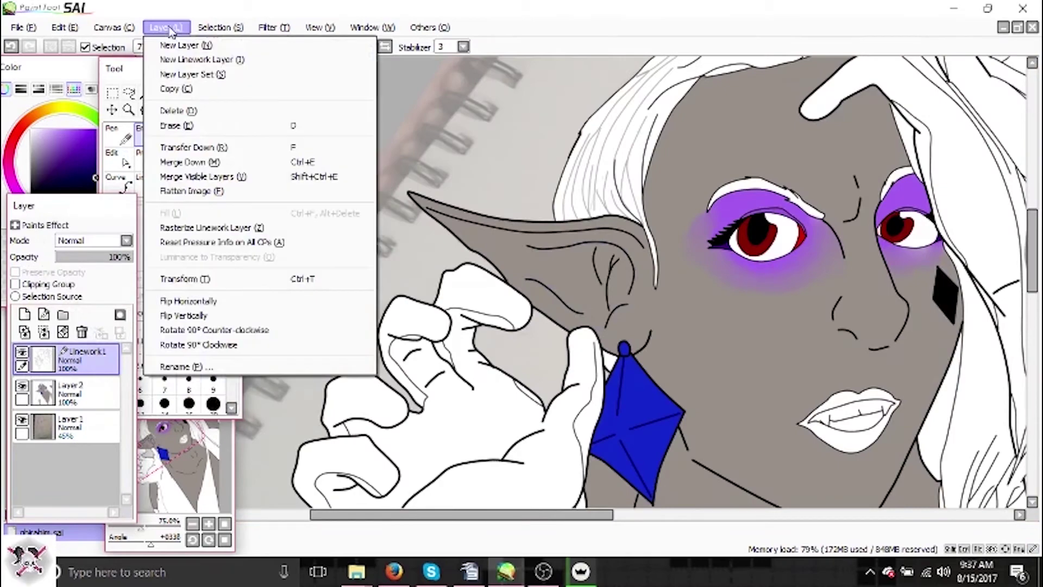
left_click(158, 125)
left_click(178, 109)
left_click(33, 169)
scroll(625, 261, "up", 3)
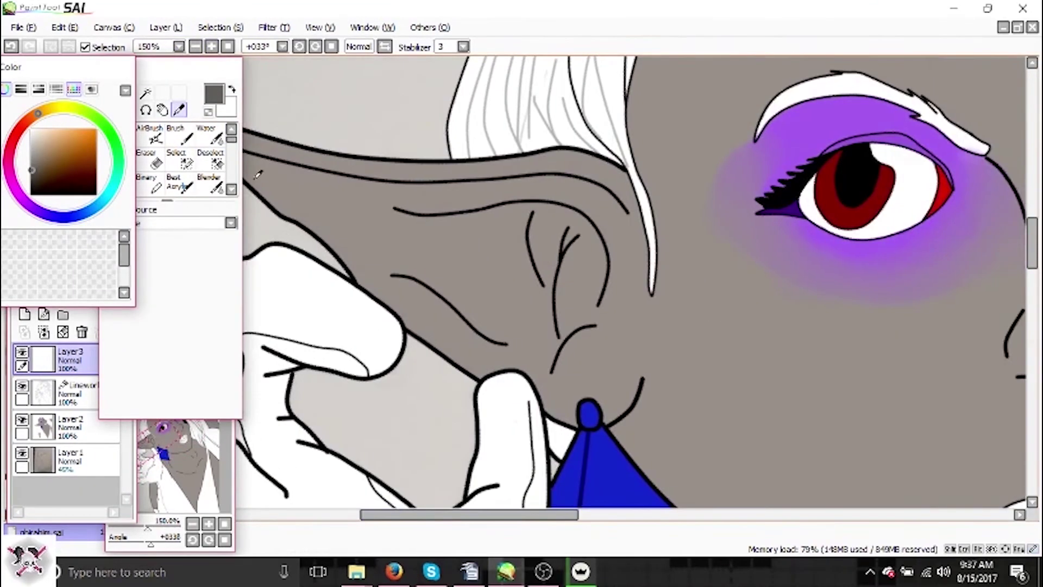
Paint dark grey shadows along the folds around the ear opening with the Brush, on Layer3 beneath the linework.
left_click(179, 134)
scroll(706, 132, "up", 1)
left_click_drag(705, 132, 726, 333)
left_click(65, 28)
left_click(76, 40)
mouse_move(742, 206)
left_mouse_down()
mouse_move(747, 230)
mouse_move(726, 342)
left_mouse_up()
mouse_move(578, 89)
left_mouse_down()
mouse_move(706, 146)
mouse_move(753, 234)
left_mouse_up()
scroll(617, 354, "down", 3)
mouse_move(608, 380)
left_mouse_down()
mouse_move(618, 354)
mouse_move(722, 221)
mouse_move(739, 229)
left_mouse_up()
scroll(739, 229, "up", 3)
Paint dark grey shadow bands along the ear's long inner fold and the separate crease opposite it at Brush size 9.
left_click_drag(662, 127, 598, 421)
scroll(1030, 237, "up", 2)
mouse_move(565, 161)
left_mouse_down()
mouse_move(540, 302)
mouse_move(593, 421)
left_mouse_up()
scroll(593, 421, "left", 3)
left_click_drag(396, 163, 592, 196)
left_click(316, 46)
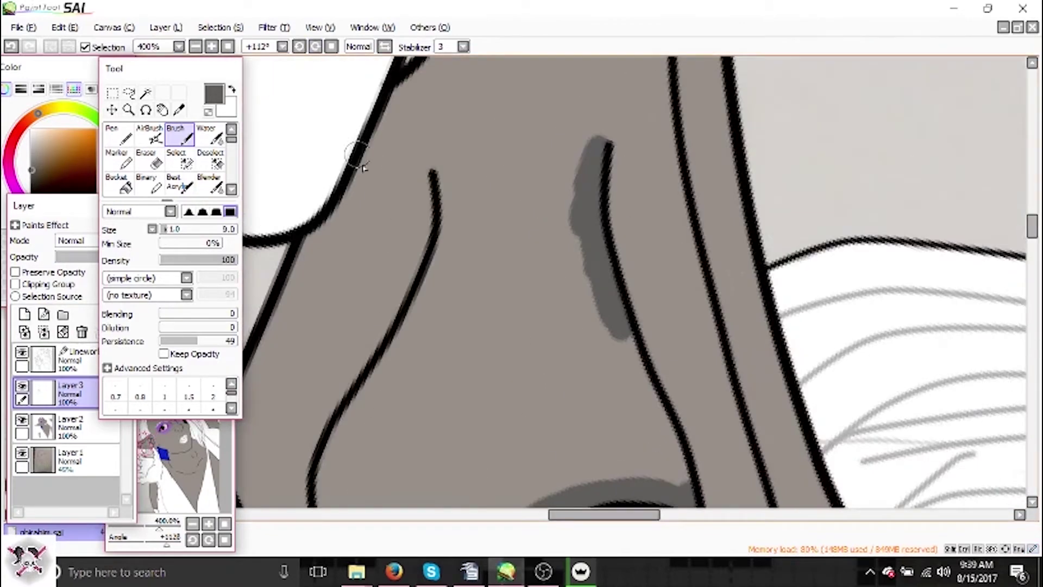
left_click_drag(618, 263, 665, 402)
left_click_drag(442, 98, 320, 429)
left_click(195, 47)
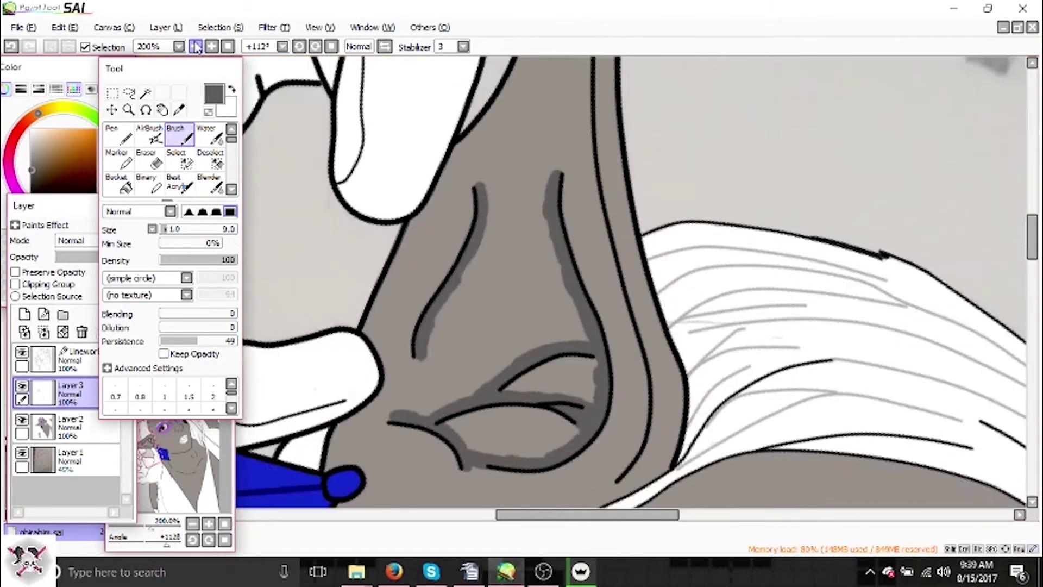
Shade along the inside of the ear's outer rim, its lower edge, the fingertips and the earring stud in dark grey.
scroll(627, 329, "up", 3)
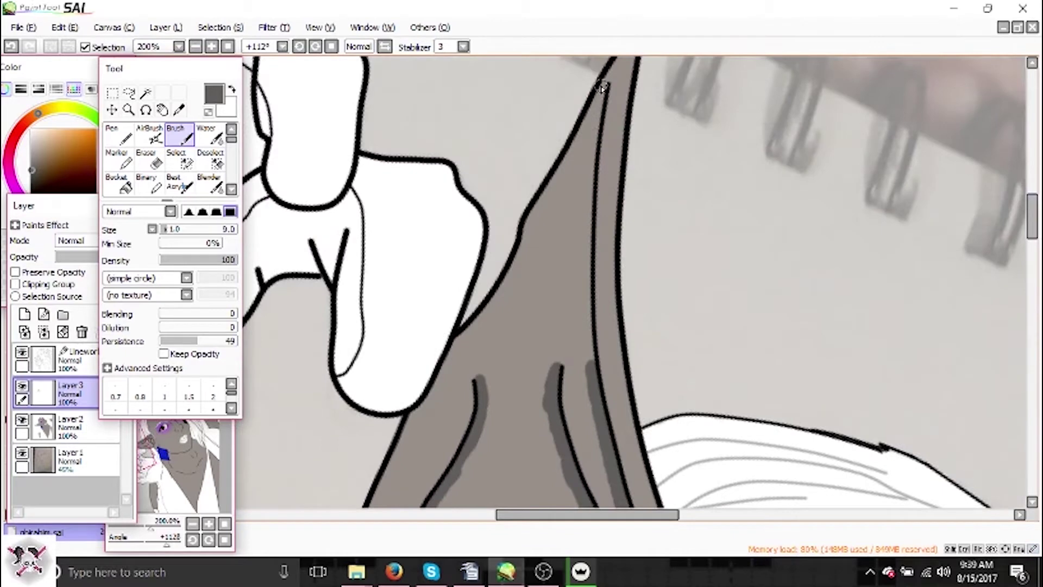
scroll(437, 229, "down", 3)
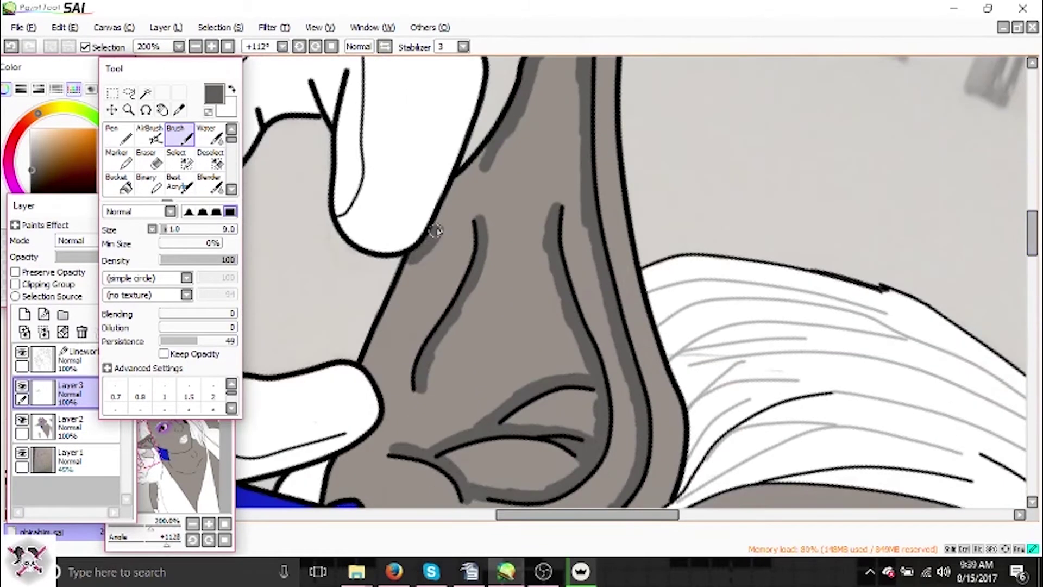
scroll(467, 368, "down", 3)
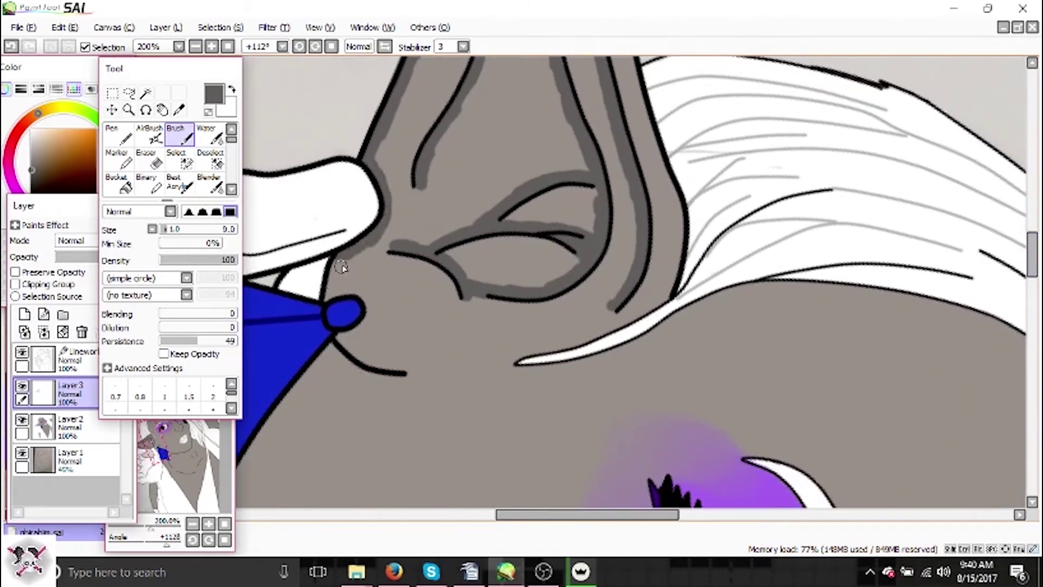
left_click(156, 162)
left_click(179, 136)
Paint a thin dark grey shadow beside the hair strand in front of the ear, reducing the Brush size to 2.
left_click(179, 110)
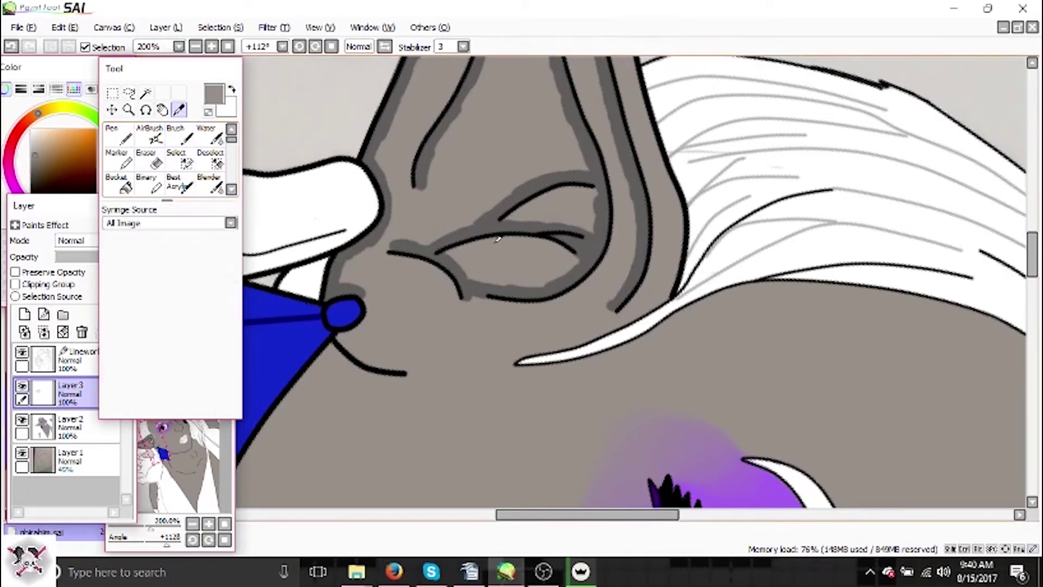
left_click(212, 47)
key("Delete")
key("Delete")
key("Delete")
key("Delete")
key("Delete")
key("Delete")
left_click(179, 136)
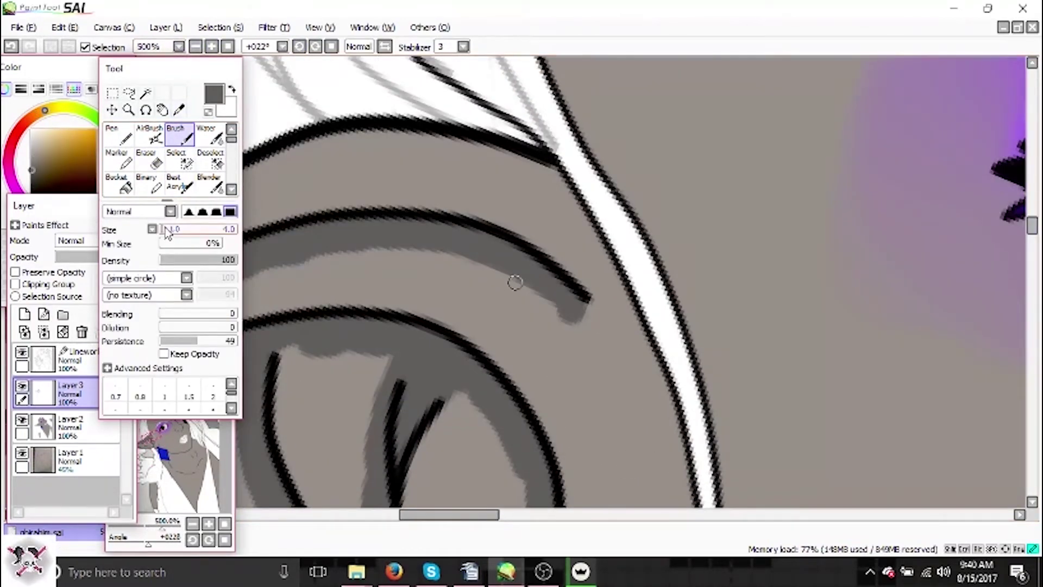
scroll(646, 209, "down", 2)
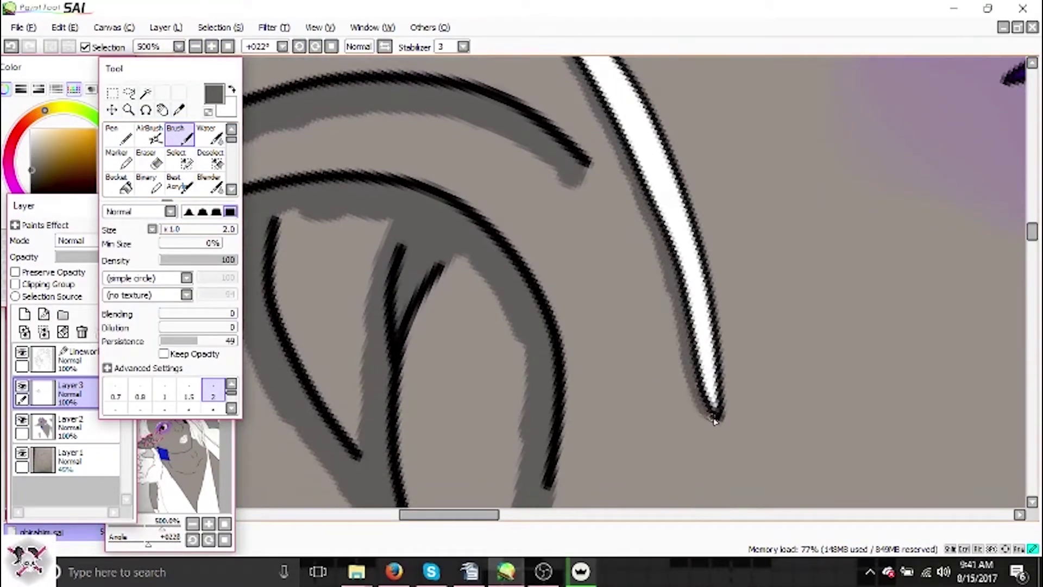
Paint a light grey highlight along the ear's outer rim from the tip to the base with the Brush at size 6.
left_click(512, 280, "alt")
left_click_drag(513, 281, 515, 282)
left_click(195, 47)
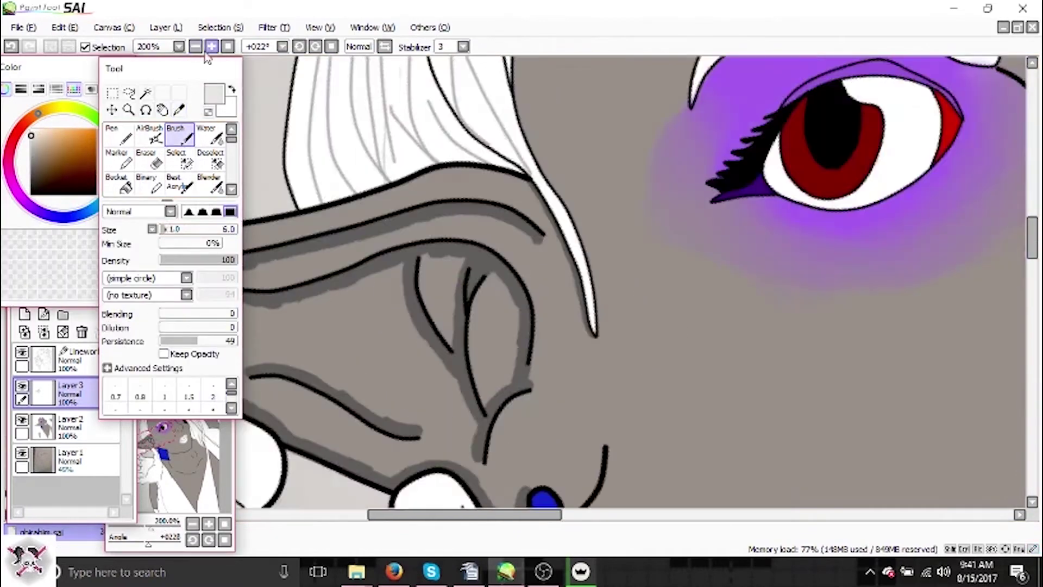
left_click_drag(413, 92, 682, 156)
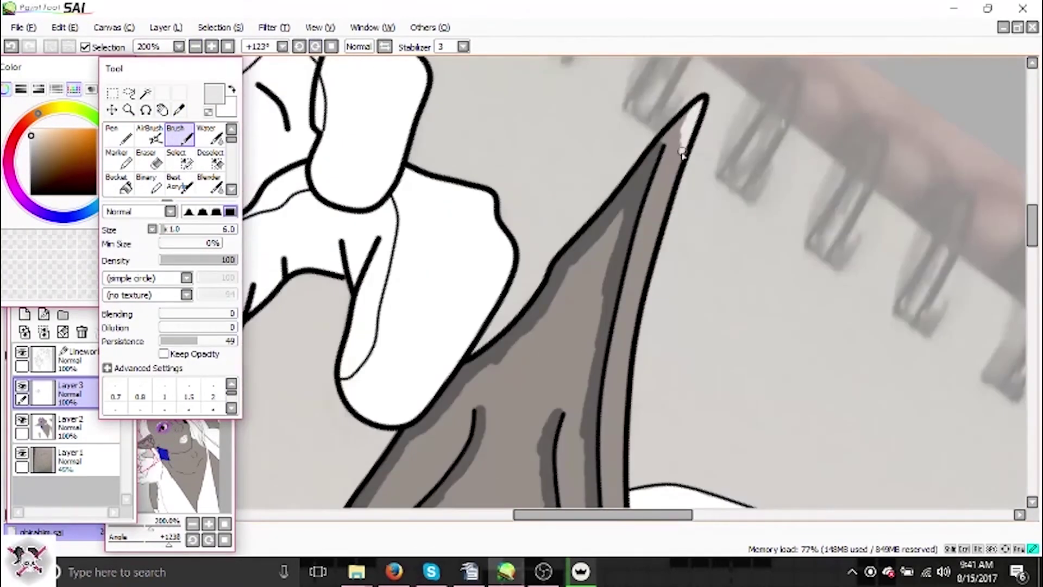
scroll(645, 250, "down", 3)
left_click_drag(620, 101, 635, 432)
scroll(635, 432, "down", 2)
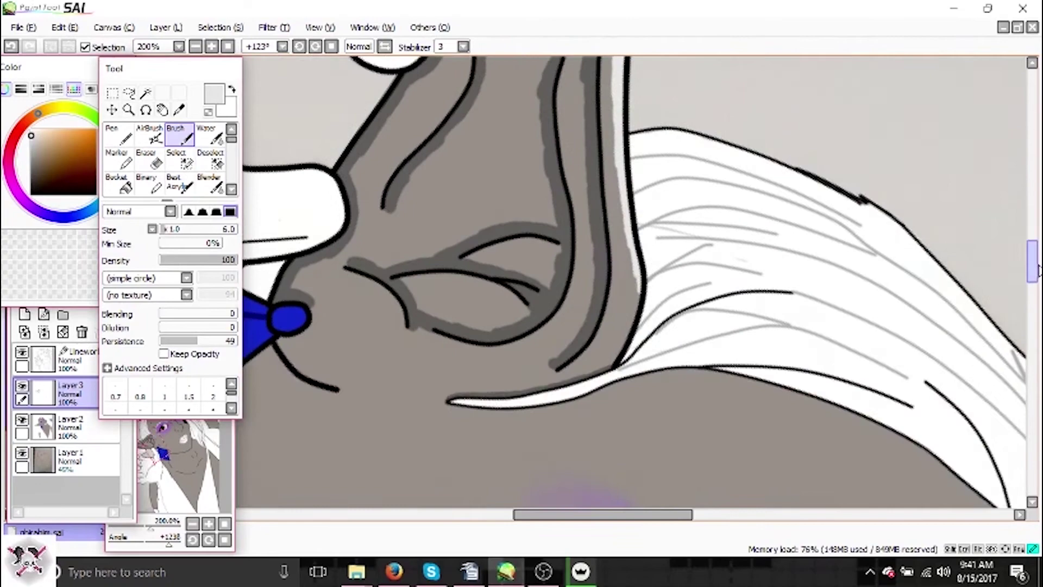
scroll(616, 280, "down", 1)
left_click_drag(617, 280, 563, 356)
scroll(635, 296, "up", 2)
Add light grey highlights inside the ear's folds, in the middle of the ear and above the earlobe.
mouse_move(635, 297)
left_mouse_down()
mouse_move(597, 261)
mouse_move(558, 249)
left_mouse_up()
mouse_move(492, 260)
left_mouse_down()
mouse_move(587, 179)
mouse_move(489, 261)
left_mouse_up()
scroll(531, 171, "up", 5)
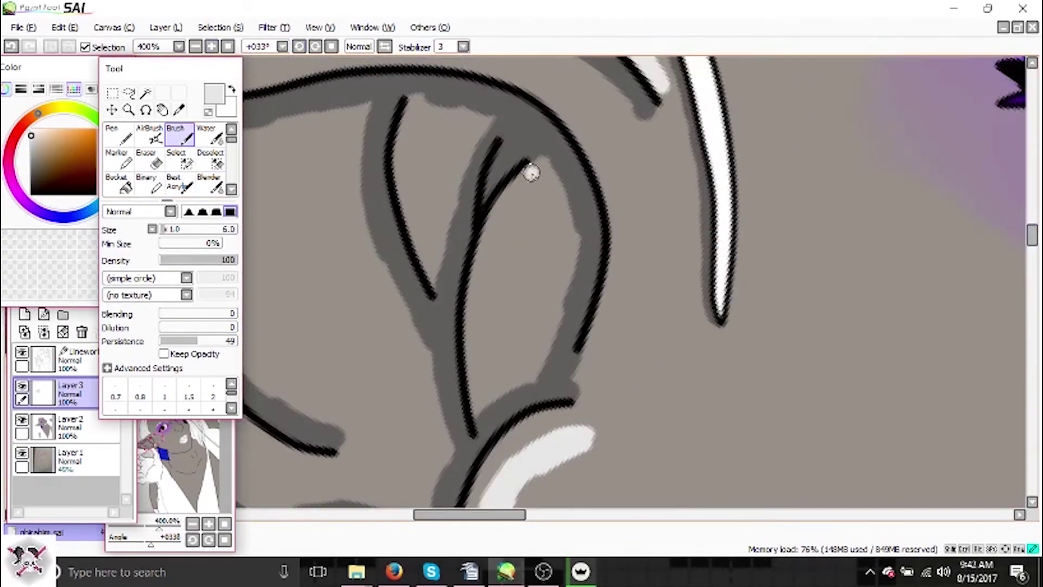
left_click_drag(532, 172, 473, 405)
left_click_drag(415, 104, 437, 280)
scroll(513, 362, "down", 2)
mouse_move(639, 210)
left_mouse_down()
mouse_move(660, 235)
mouse_move(652, 283)
left_mouse_up()
scroll(652, 283, "down", 2)
Smooth the shadows and highlights along the ear's rim, tip and lower edge with the Blender at size 19.
key("b")
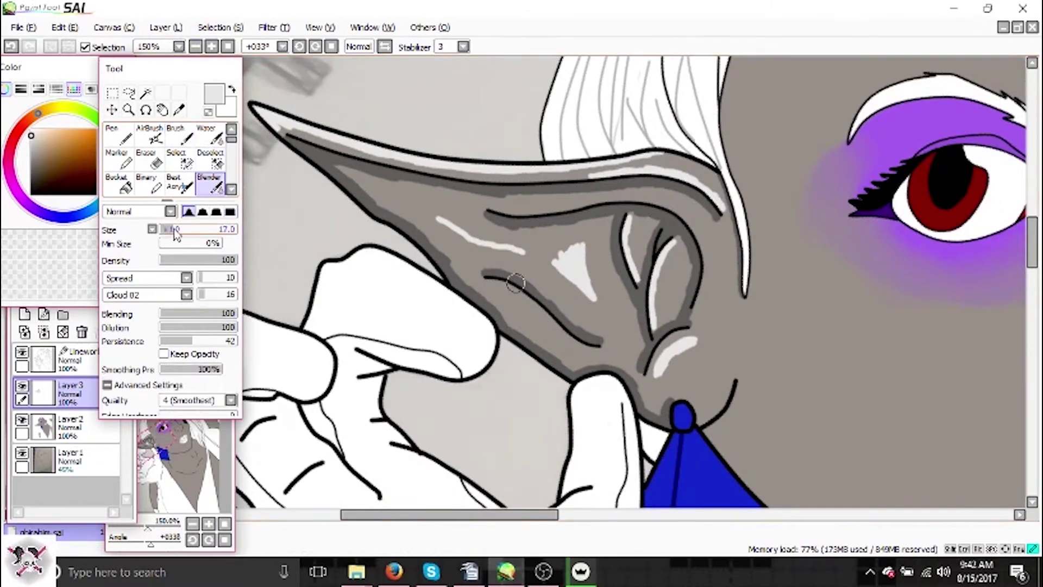
scroll(516, 282, "up", 3)
key("Delete")
key("Delete")
key("Delete")
key("Delete")
left_click_drag(1032, 139, 1036, 220)
scroll(442, 286, "up", 3)
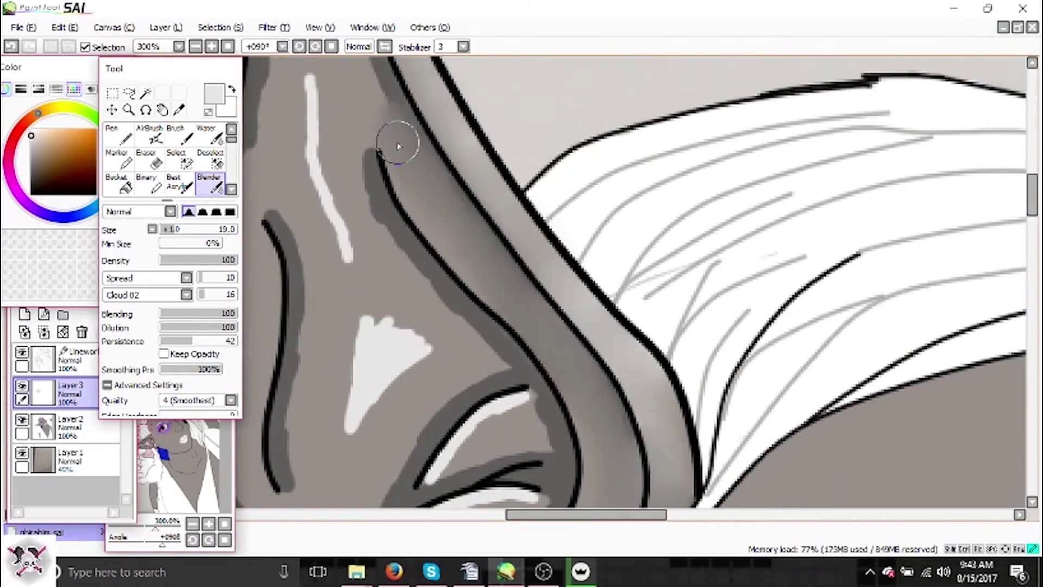
scroll(429, 191, "up", 5)
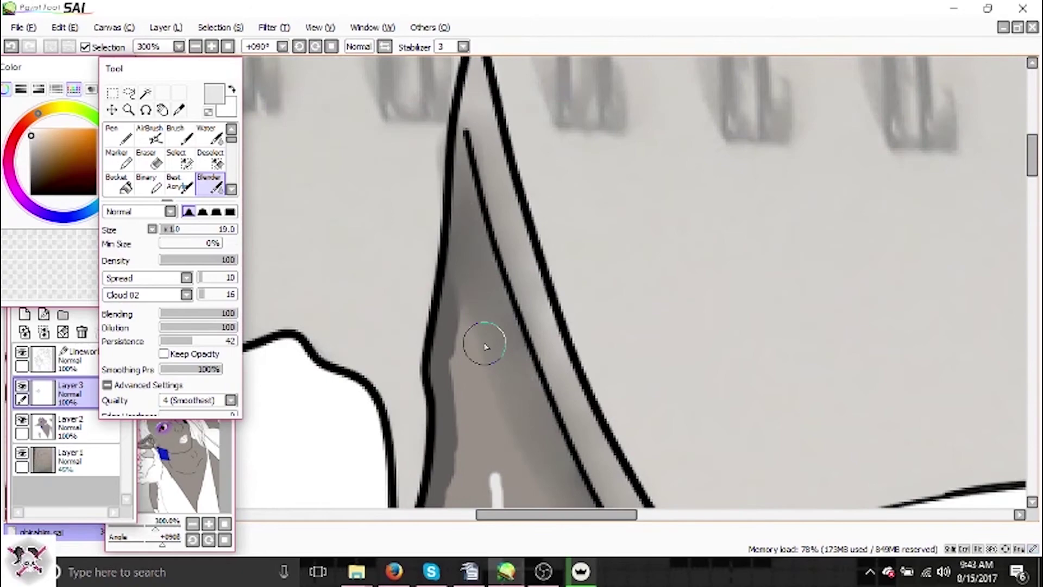
scroll(484, 365, "down", 5)
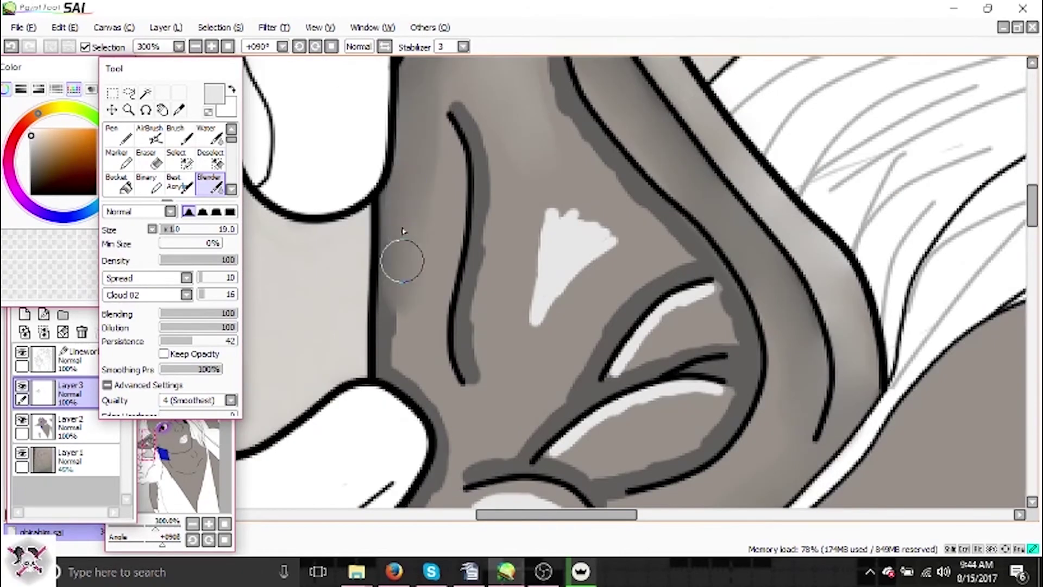
Blend the shading and highlights in the small folds around the ear opening and above the earlobe.
scroll(429, 272, "down", 3)
mouse_move(442, 315)
left_mouse_down()
mouse_move(500, 349)
mouse_move(452, 371)
mouse_move(527, 263)
mouse_move(579, 219)
left_mouse_up()
mouse_move(718, 149)
left_mouse_down()
mouse_move(622, 221)
mouse_move(731, 158)
mouse_move(697, 112)
left_mouse_up()
mouse_move(578, 301)
left_mouse_down()
mouse_move(604, 337)
mouse_move(625, 367)
left_mouse_up()
mouse_move(723, 244)
left_mouse_down()
mouse_move(643, 299)
mouse_move(701, 244)
mouse_move(667, 285)
left_mouse_up()
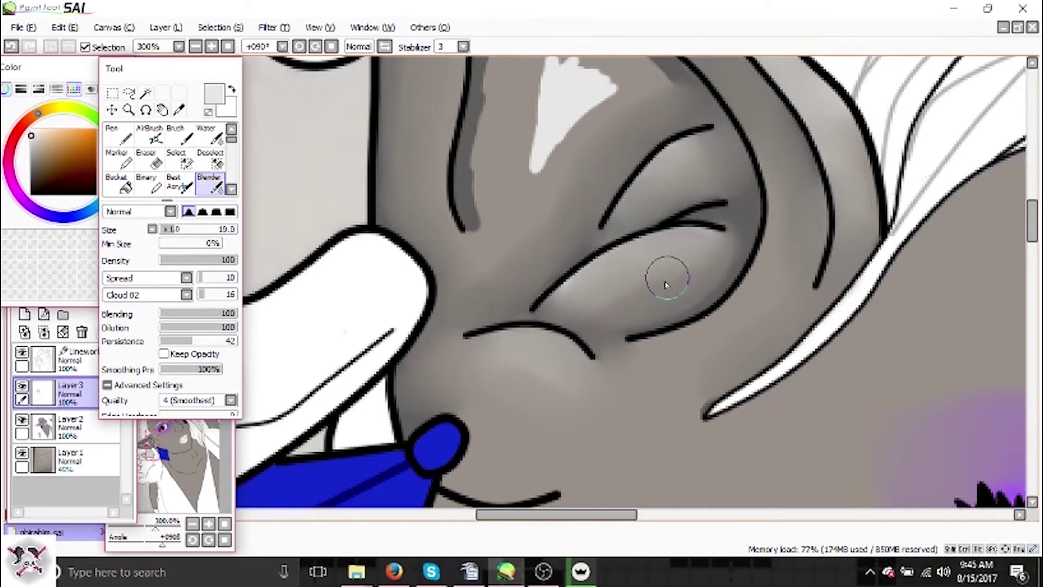
Blend the highlight in the middle of the ear and the shadows along the two long inner creases.
scroll(808, 168, "up", 3)
left_click_drag(601, 284, 579, 253)
left_click_drag(461, 163, 494, 417)
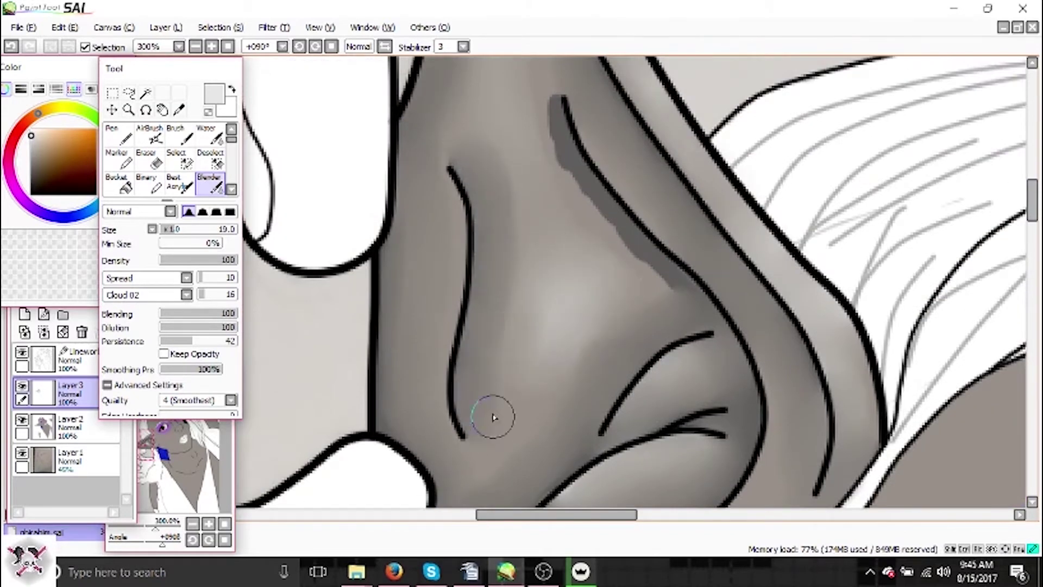
left_click_drag(585, 96, 588, 183)
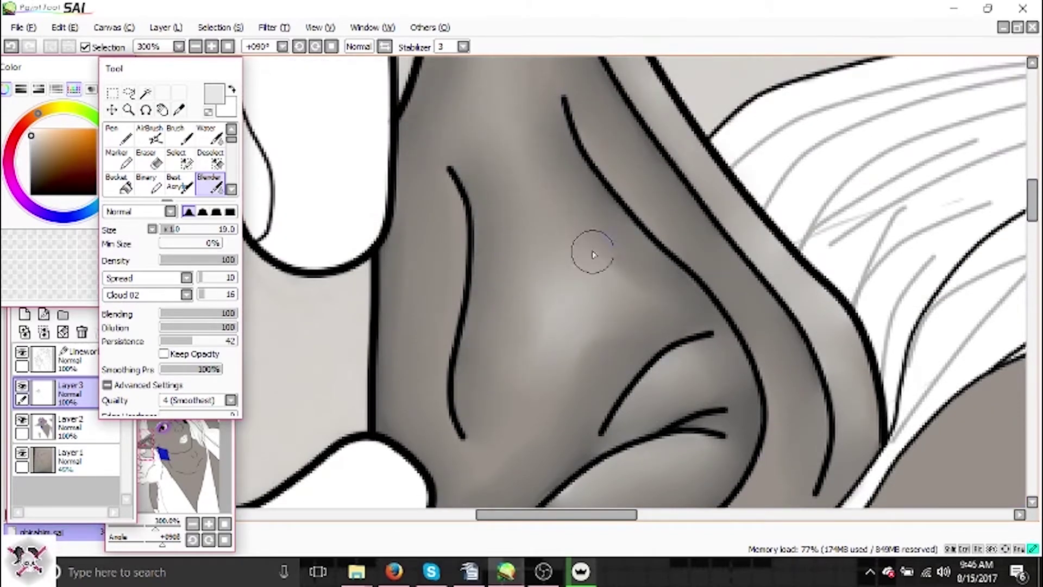
Paint a dark purple shadow on the eyeshadow directly beneath the larger eye's brow with the Brush at size 6.
left_click(299, 47)
left_click_drag(557, 515, 645, 530)
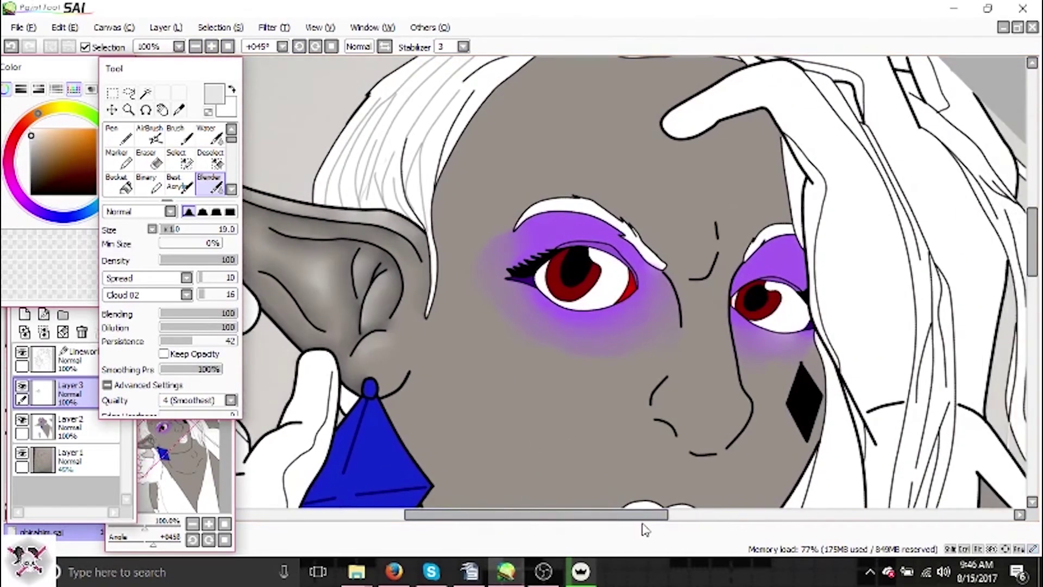
left_click(212, 47)
left_click(180, 109)
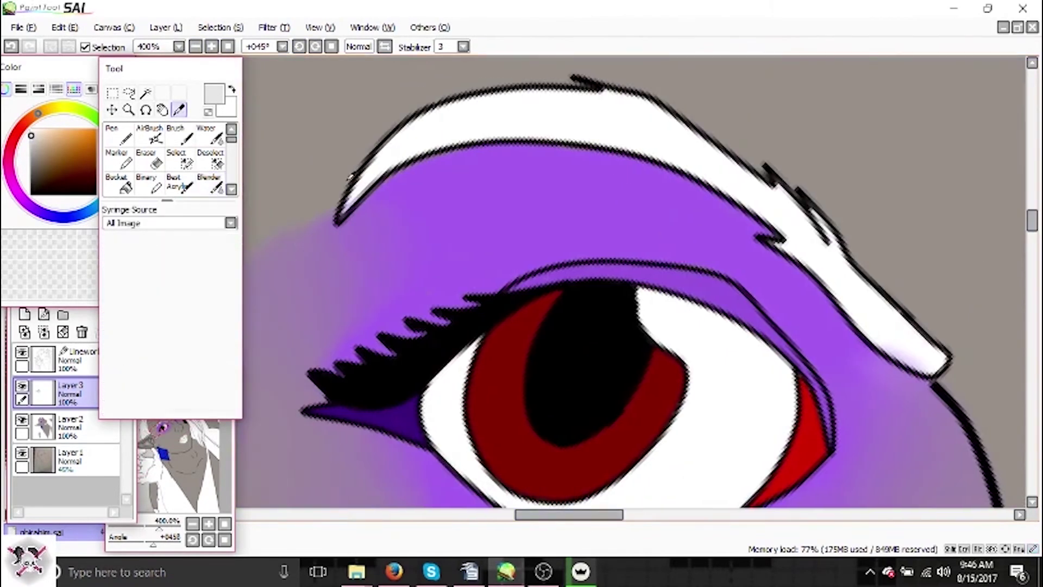
left_click(97, 154)
left_click(175, 133)
left_click_drag(424, 163, 350, 234)
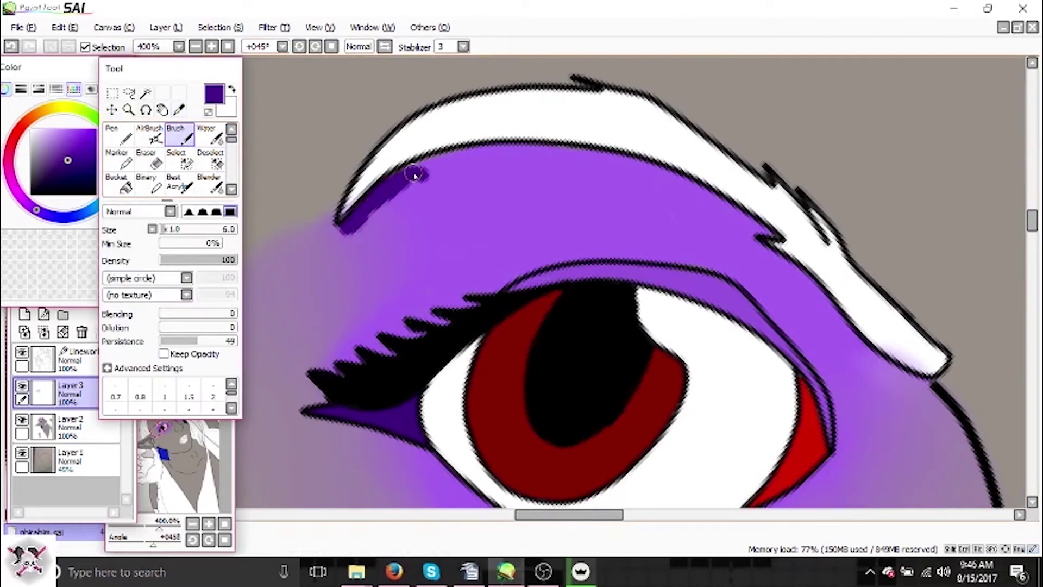
mouse_move(594, 162)
left_mouse_down()
mouse_move(643, 261)
mouse_move(652, 500)
left_mouse_up()
scroll(641, 381, "down", 3)
left_click_drag(633, 296, 628, 329)
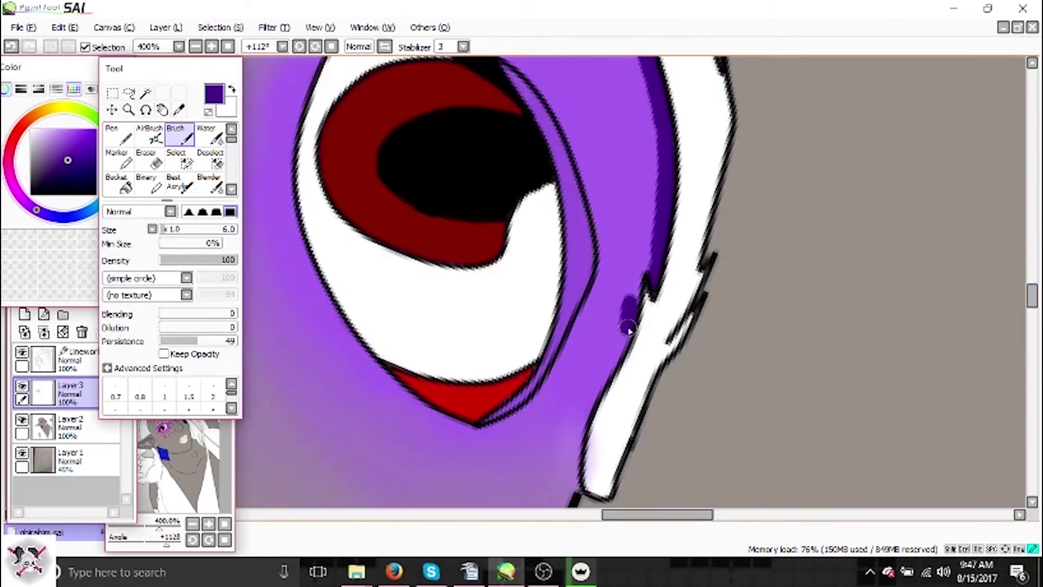
left_click_drag(576, 444, 630, 322)
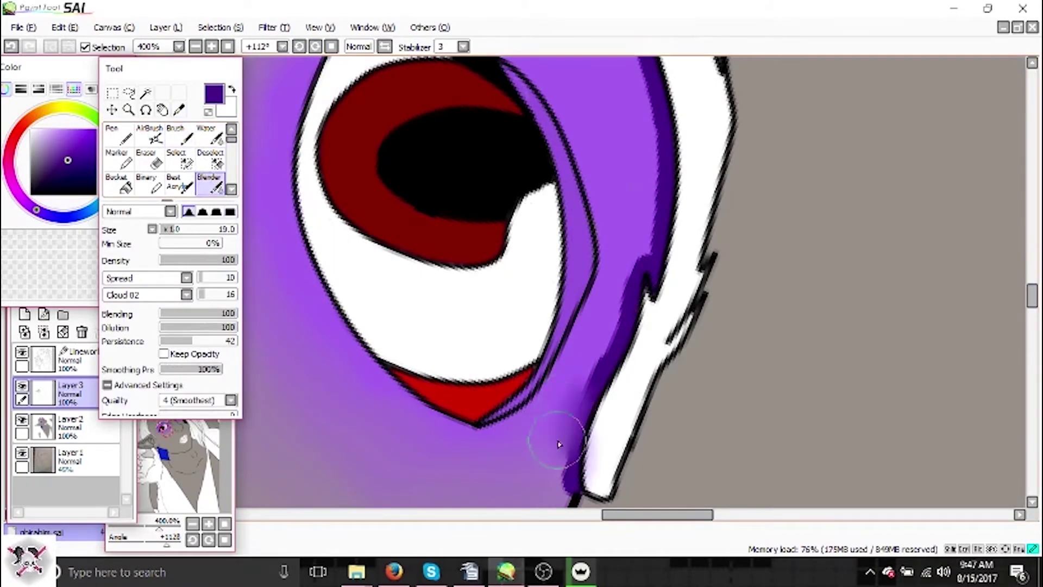
Soften the dark purple shadow under the eyebrow into the eyeshadow with the Blender at size 19.
mouse_move(560, 444)
left_mouse_down()
mouse_move(646, 240)
mouse_move(635, 168)
mouse_move(661, 172)
left_mouse_up()
scroll(487, 171, "up", 4)
mouse_move(488, 171)
left_mouse_down()
mouse_move(604, 266)
mouse_move(530, 201)
left_mouse_up()
Fill the narrow upper eyelid band with dark purple using the Brush.
left_click(298, 47)
left_click(299, 47)
left_click(298, 46)
left_click(175, 133)
mouse_move(383, 296)
left_mouse_down()
mouse_move(507, 228)
mouse_move(653, 222)
mouse_move(605, 221)
mouse_move(739, 307)
left_mouse_up()
key("e")
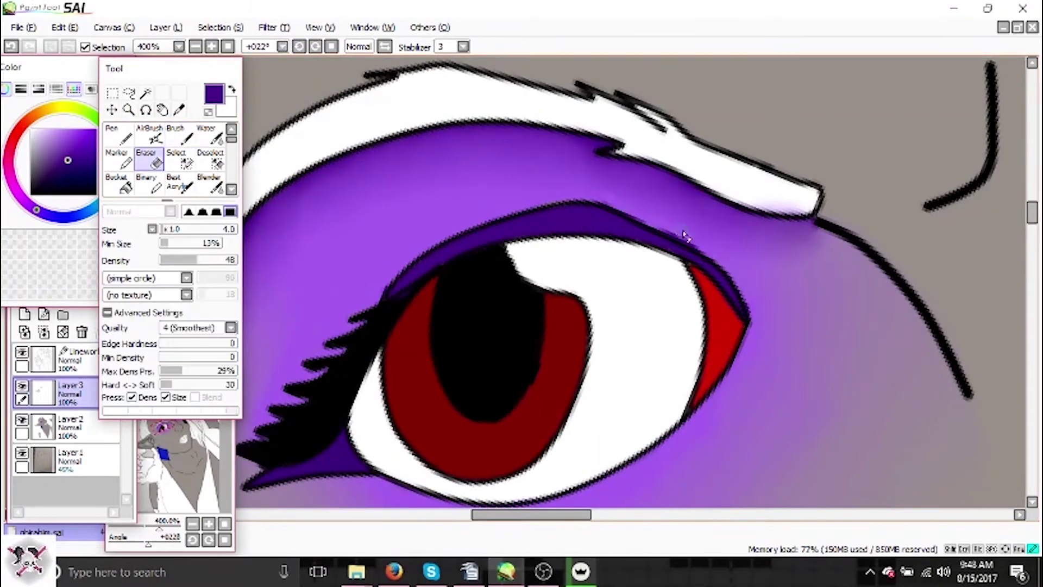
Paint a grey shadow on the white of the eye below the upper lid and soften it with the Blender.
left_click(175, 111)
left_click(571, 322)
key("b")
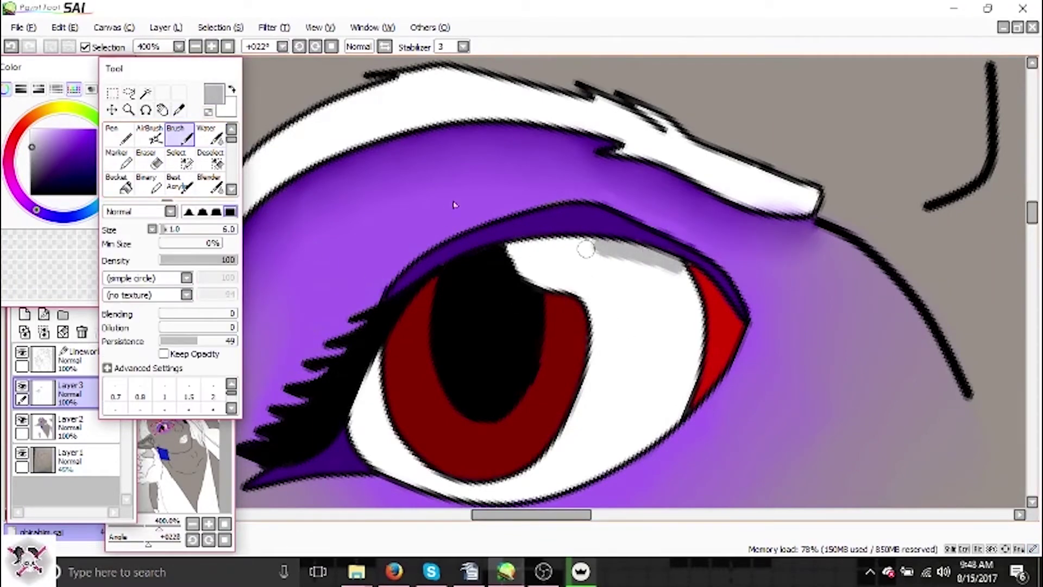
left_click(212, 184)
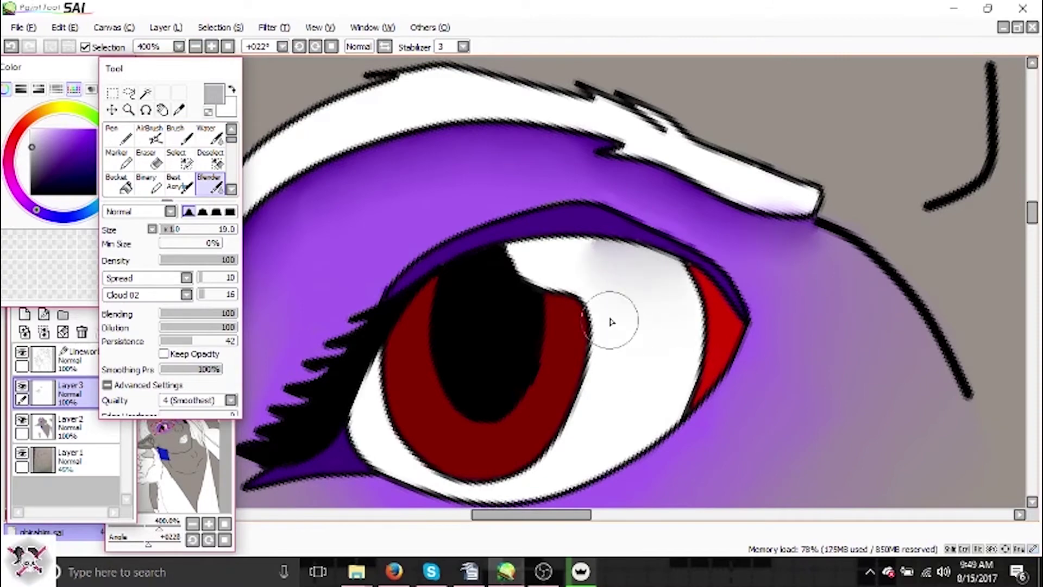
Add a grey shadow at the outer corner of the eye white, undoing a trial erasure there.
key("b")
left_click_drag(375, 348, 359, 424)
key("e")
left_click_drag(355, 380, 350, 396)
key("ctrl+z")
key("e")
scroll(227, 58, "down", 5)
scroll(380, 245, "up", 6)
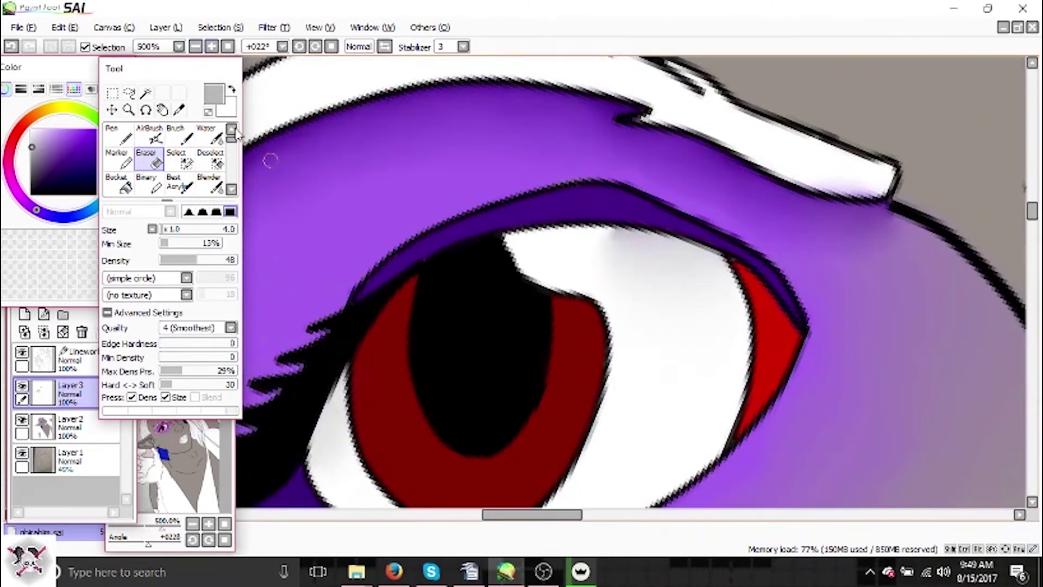
Paint a dark red shadow on the side of the iris nearest the lashes and blend it smoothly.
key("b")
left_click(15, 134)
left_click(71, 173)
mouse_move(394, 311)
left_mouse_down()
mouse_move(373, 351)
mouse_move(384, 334)
mouse_move(366, 378)
left_mouse_up()
key("e")
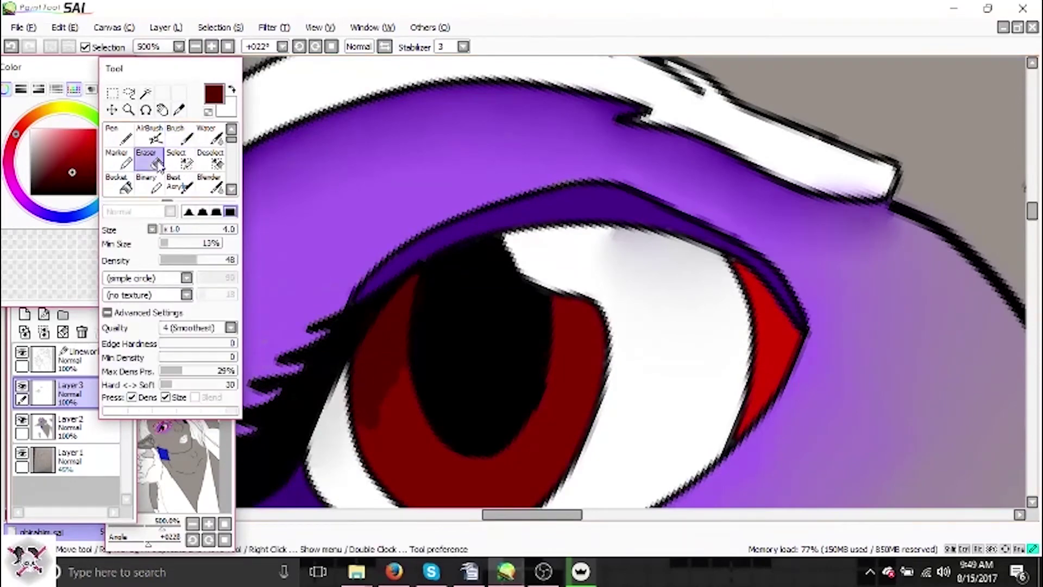
left_click(217, 140)
Paint a dark red shadow across the upper part of the red inner eye corner with the Brush at size 6.
key("b")
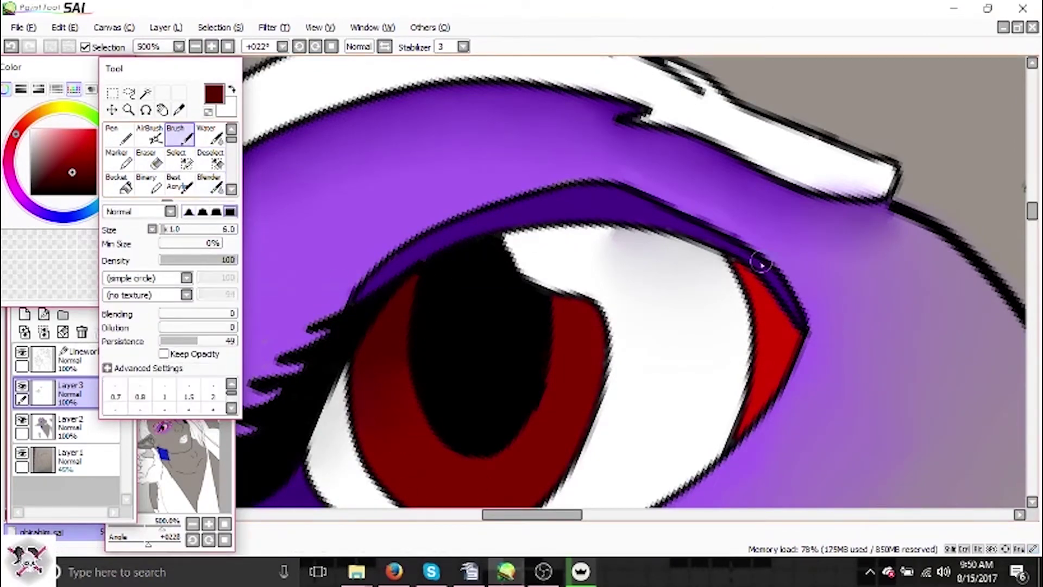
scroll(766, 258, "up", 1)
left_click_drag(778, 251, 808, 314)
Paint a pinkish-grey shadow on the eye white beneath the upper lid and soften it and the red corner's shadow with the Blender at size 3.
left_click(181, 110)
left_click(1005, 97)
mouse_move(630, 228)
left_mouse_down()
mouse_move(744, 257)
mouse_move(639, 239)
mouse_move(715, 254)
mouse_move(759, 301)
left_mouse_up()
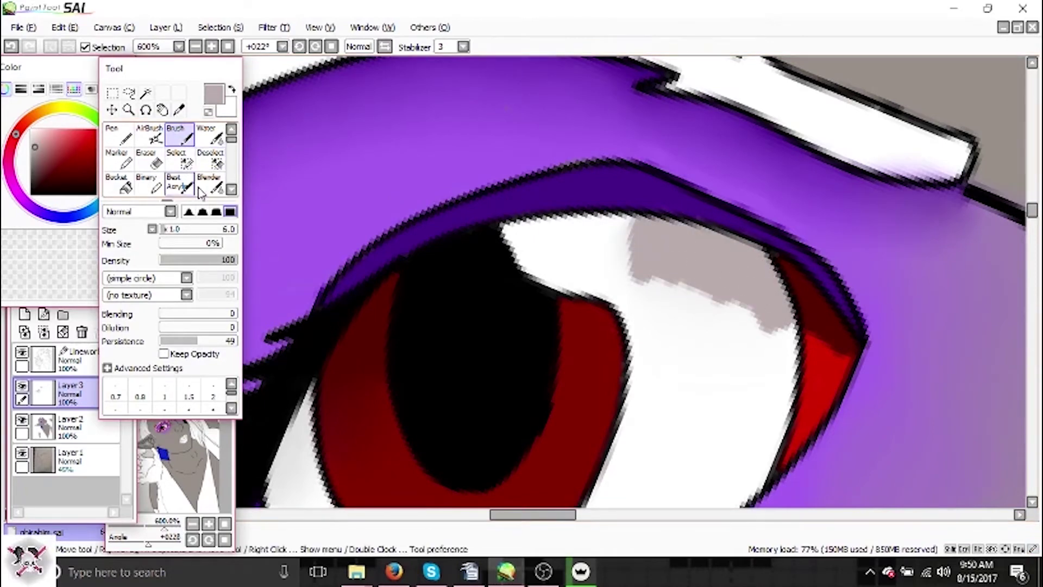
key("n")
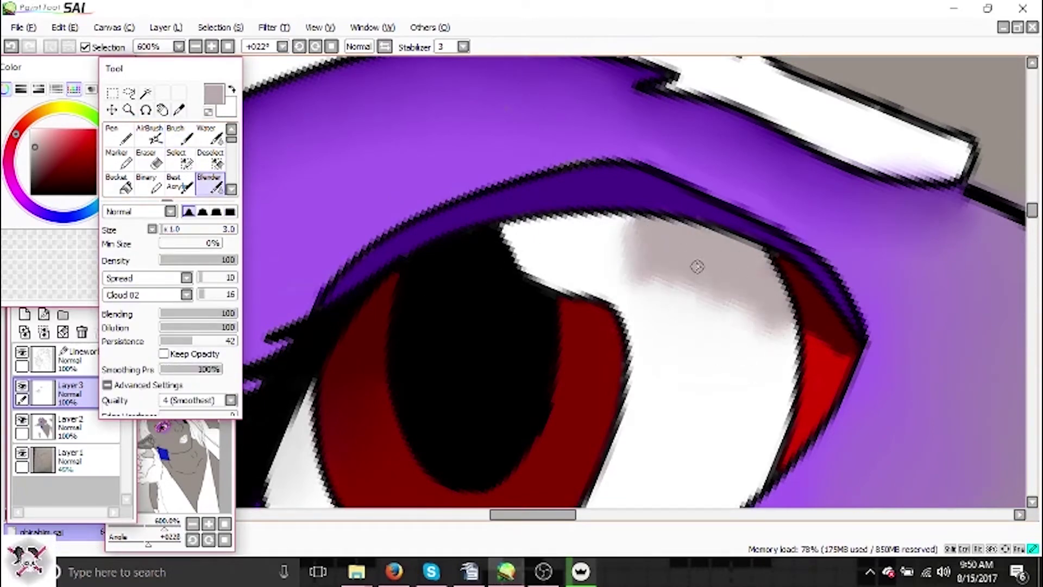
left_click_drag(628, 222, 630, 272)
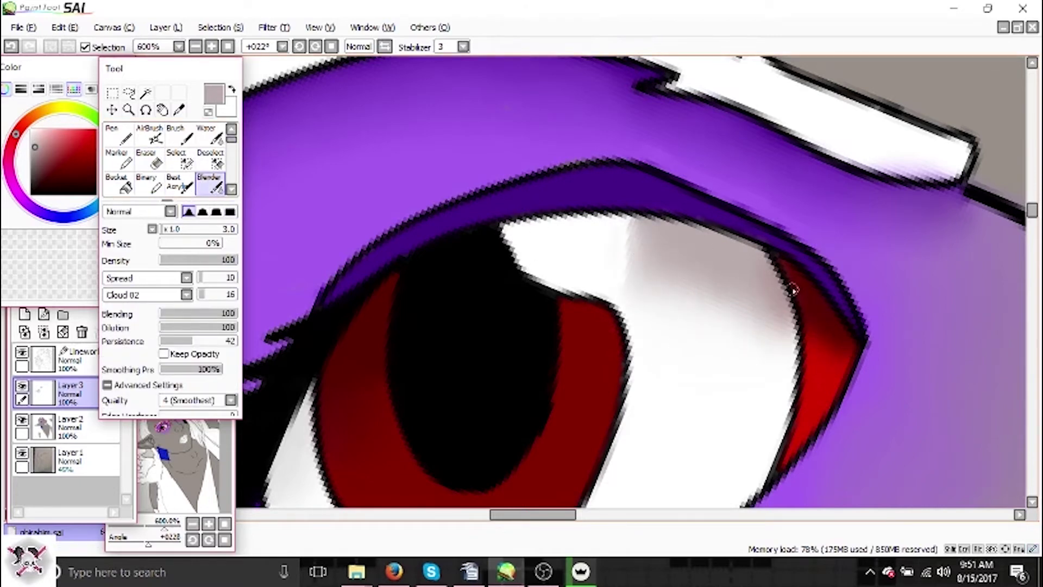
Paint a dark navy shadow along the lashes in the purple outer eye corner and soften it with the Blender.
scroll(523, 316, "down", 2)
scroll(263, 349, "left", 5)
left_click(559, 373, "alt")
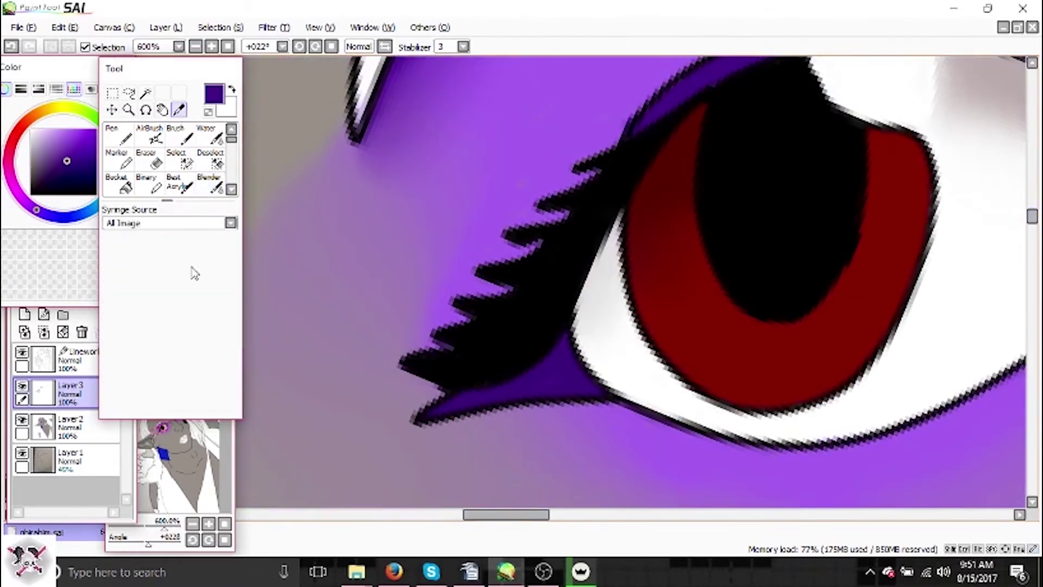
key("b")
scroll(558, 373, "up", 1)
left_click_drag(494, 315, 585, 238)
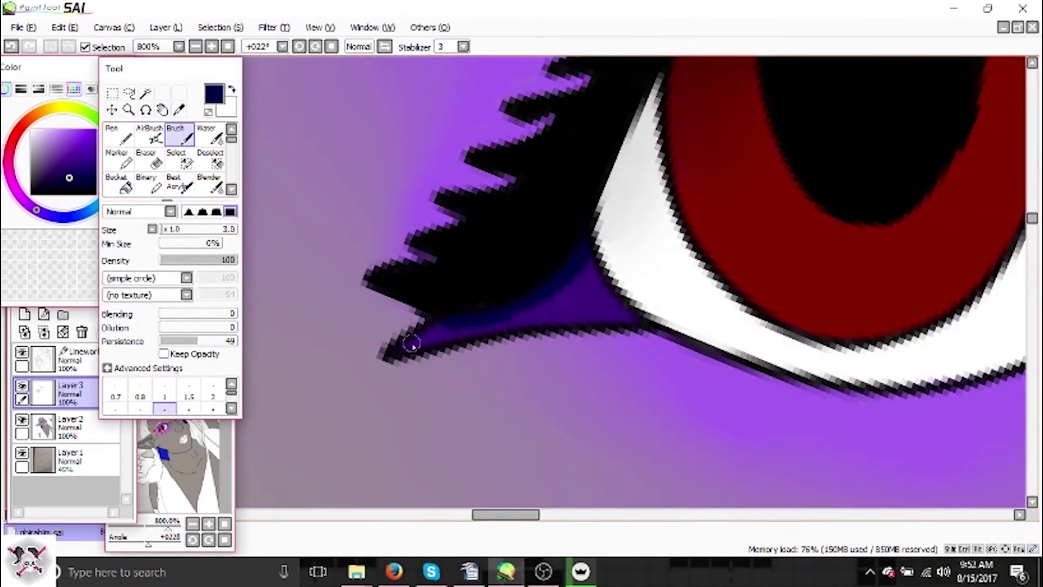
key("v")
Paint a dark purple shadow along the brow line beside the nose bridge and soften it with the Blender at size 14.
scroll(461, 326, "down", 7)
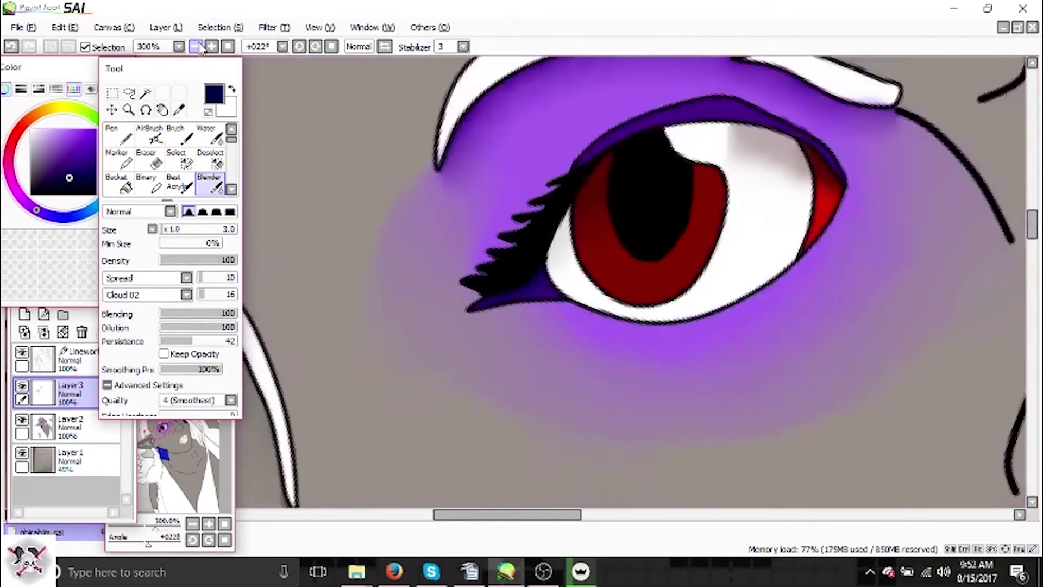
scroll(381, 244, "up", 4)
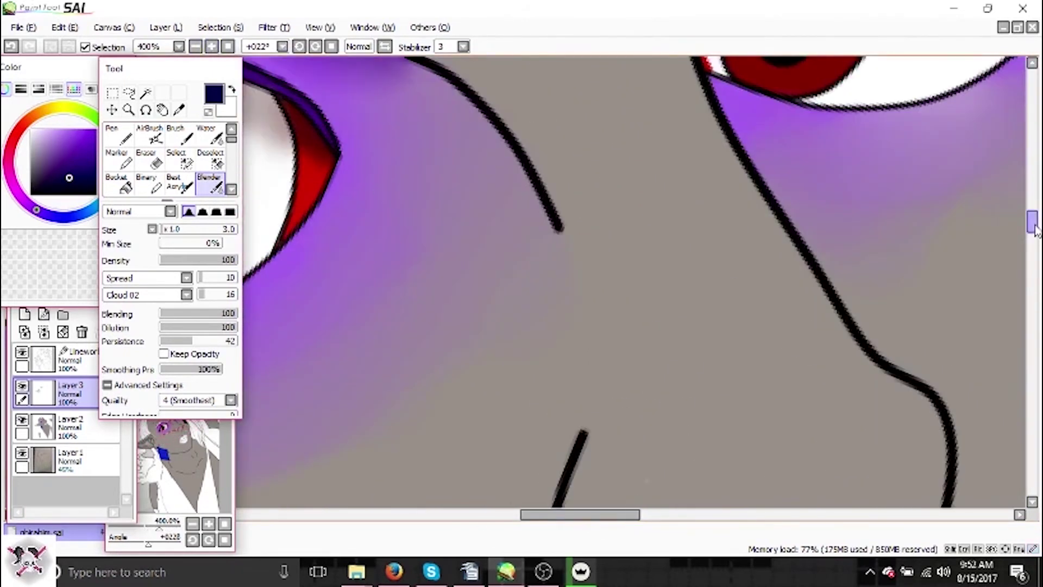
key("b")
mouse_move(390, 220)
left_mouse_down()
mouse_move(488, 291)
mouse_move(430, 254)
left_mouse_up()
left_click(214, 185)
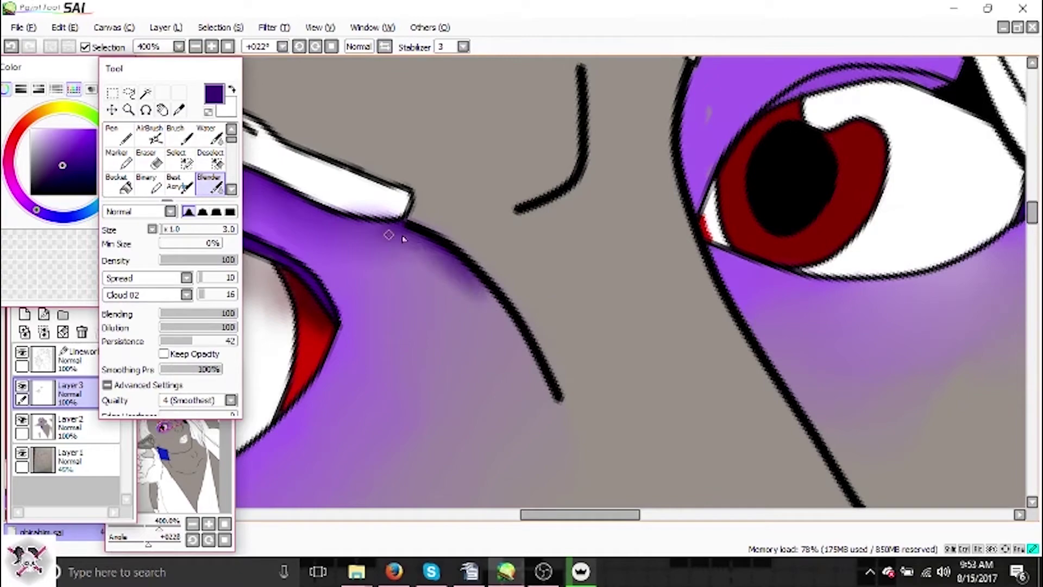
key("bracketright")
key("bracketright")
key("bracketright")
key("bracketright")
left_click_drag(360, 221, 463, 292)
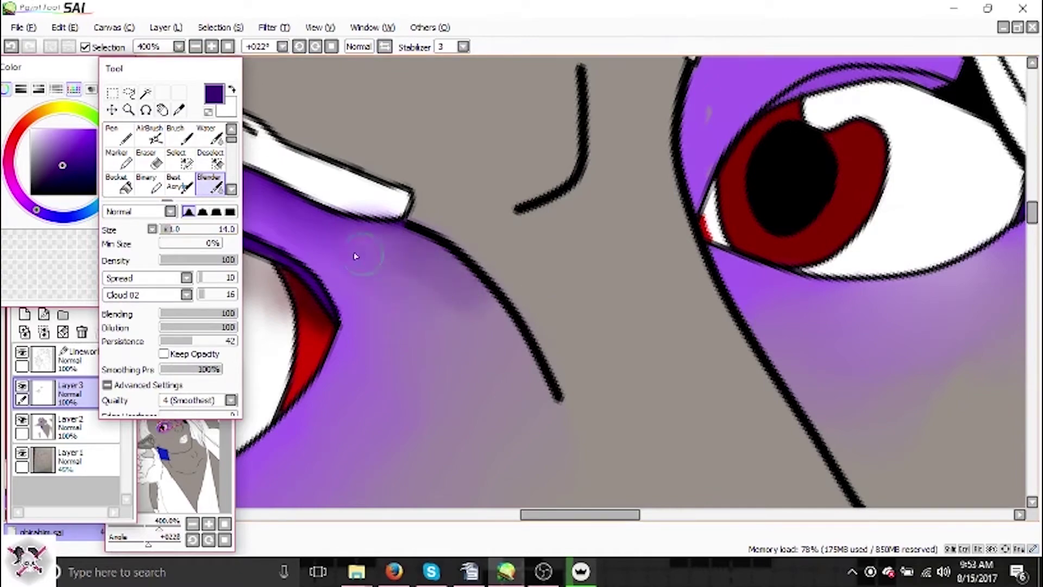
Fill the narrow upper eyelid band of the eye beside the hair with sampled dark purple using the Brush at size 3.
left_click(195, 47)
scroll(284, 156, "right", 3)
left_click(212, 46)
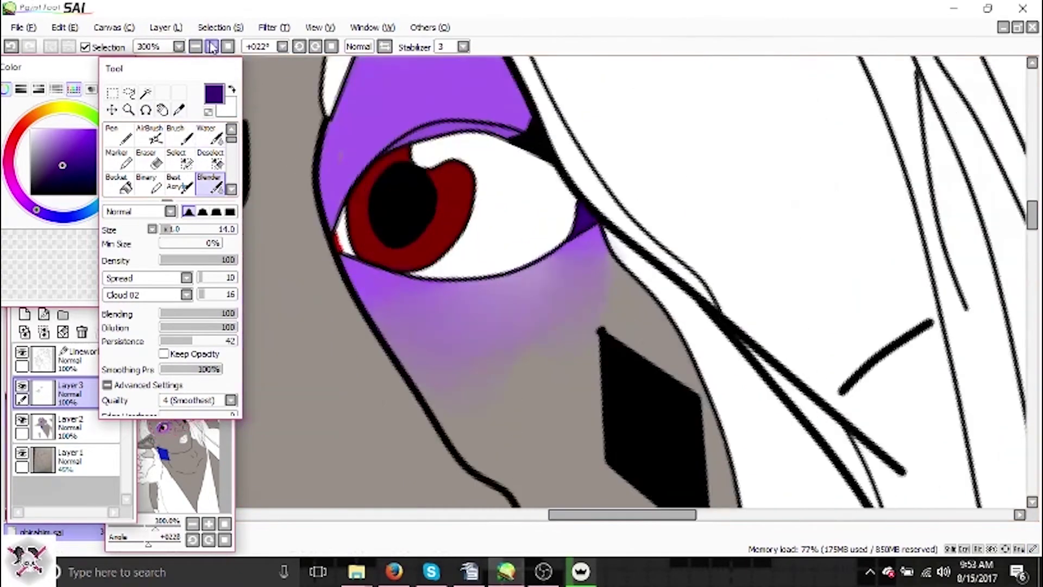
scroll(284, 156, "left", 5)
left_click(179, 109)
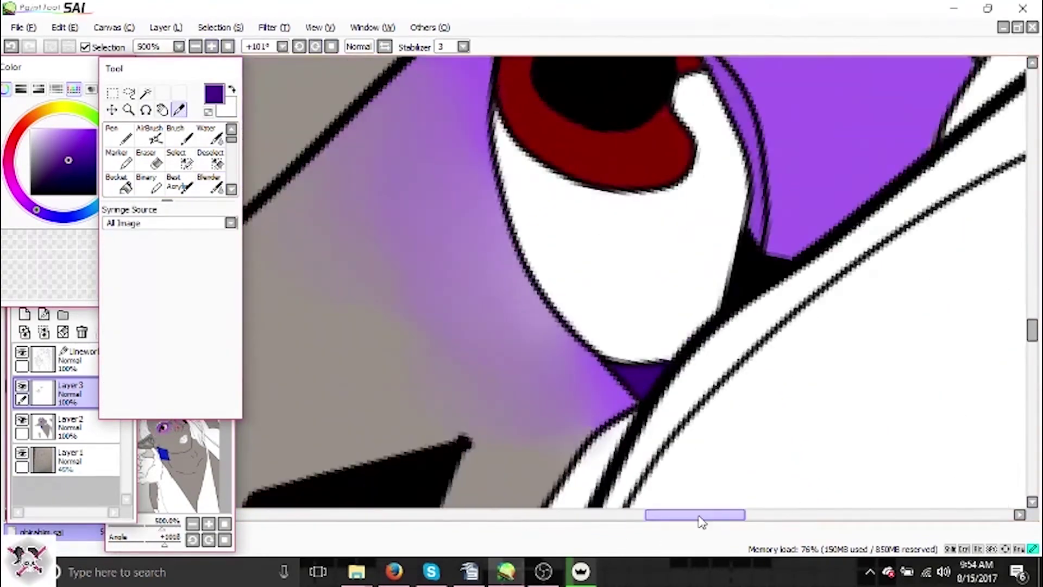
left_click(212, 47)
key("b")
mouse_move(416, 116)
left_mouse_down()
mouse_move(483, 224)
mouse_move(526, 342)
mouse_move(536, 461)
left_mouse_up()
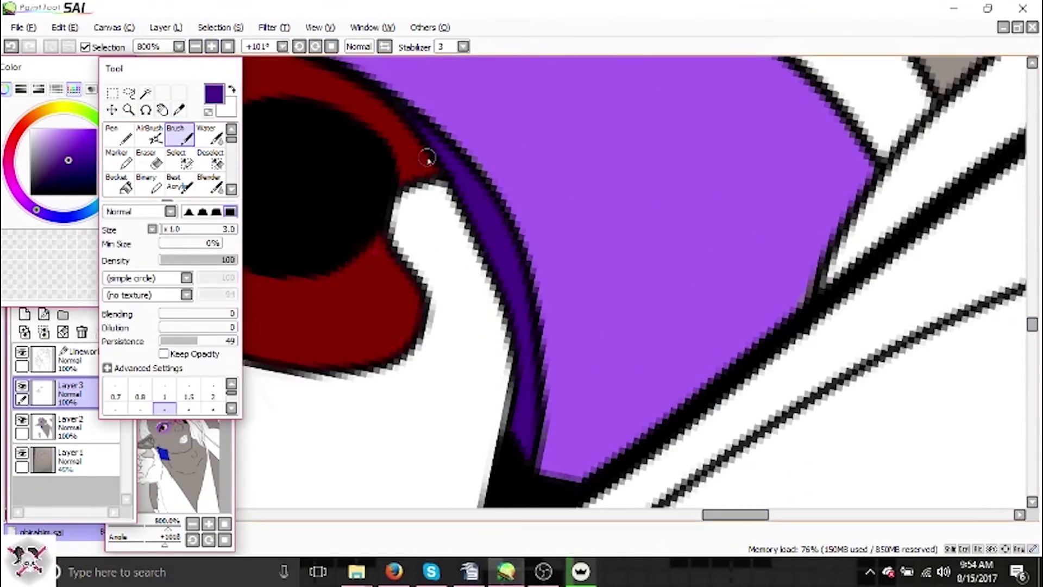
Cover the grey gap in the eyeshadow above that eye with the sampled light purple on Layer2.
scroll(649, 432, "up", 5)
left_click(320, 249, "alt")
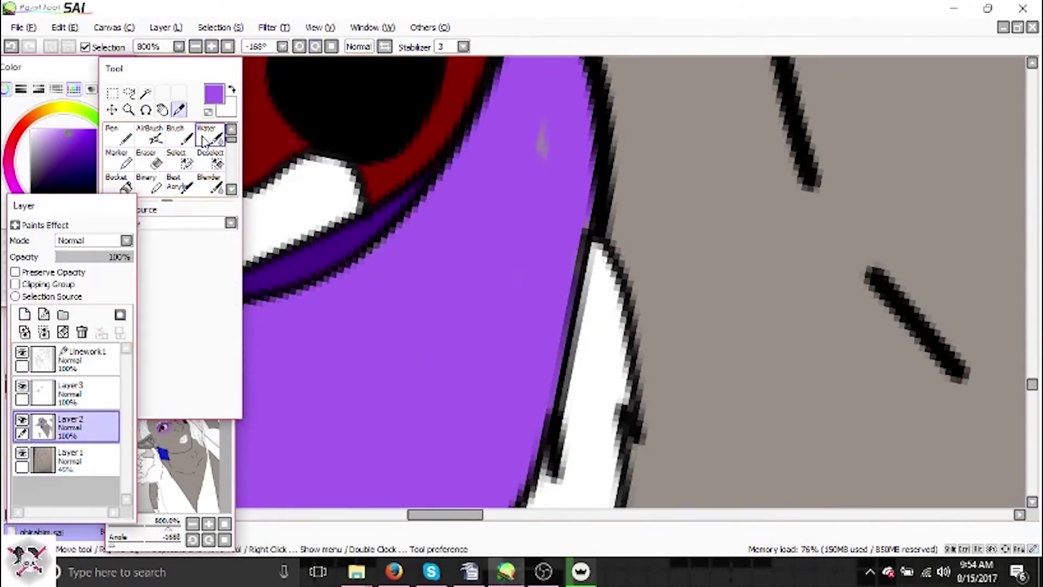
scroll(319, 248, "up", 6)
mouse_move(525, 179)
left_mouse_down()
mouse_move(582, 365)
mouse_move(465, 367)
mouse_move(591, 399)
left_mouse_up()
scroll(590, 400, "down", 3)
left_click_drag(477, 315, 550, 256)
scroll(550, 256, "down", 3)
mouse_move(339, 315)
left_mouse_down()
mouse_move(502, 203)
mouse_move(425, 263)
left_mouse_up()
left_click(65, 28)
left_click(69, 44)
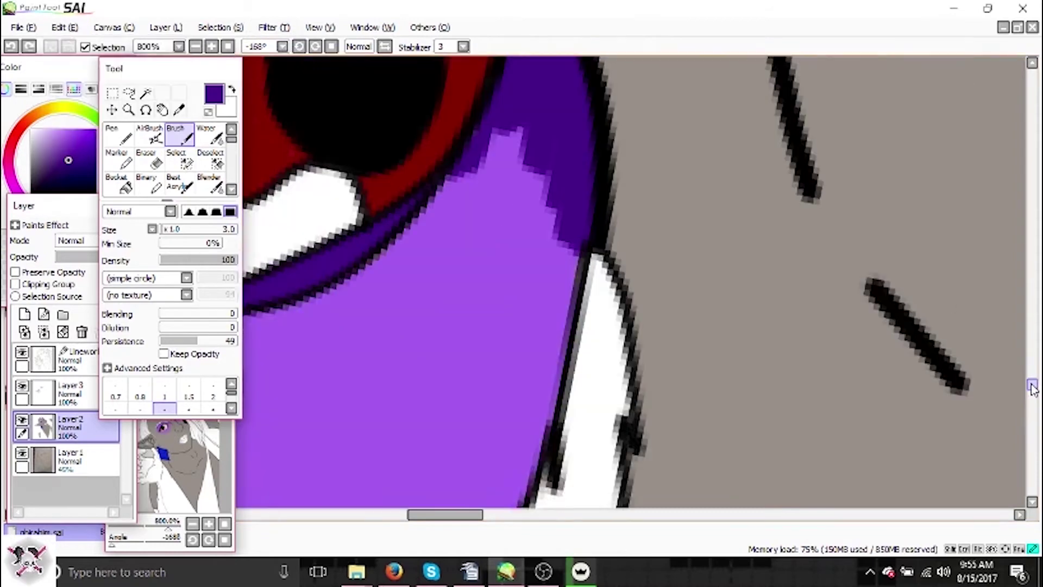
left_click(64, 28)
left_click(69, 44)
left_click(65, 27)
left_click(70, 44)
Paint dark purple on Layer3 along the eyeshadow's edge from the inner eye corner up beneath the eyebrow.
scroll(317, 296, "up", 3)
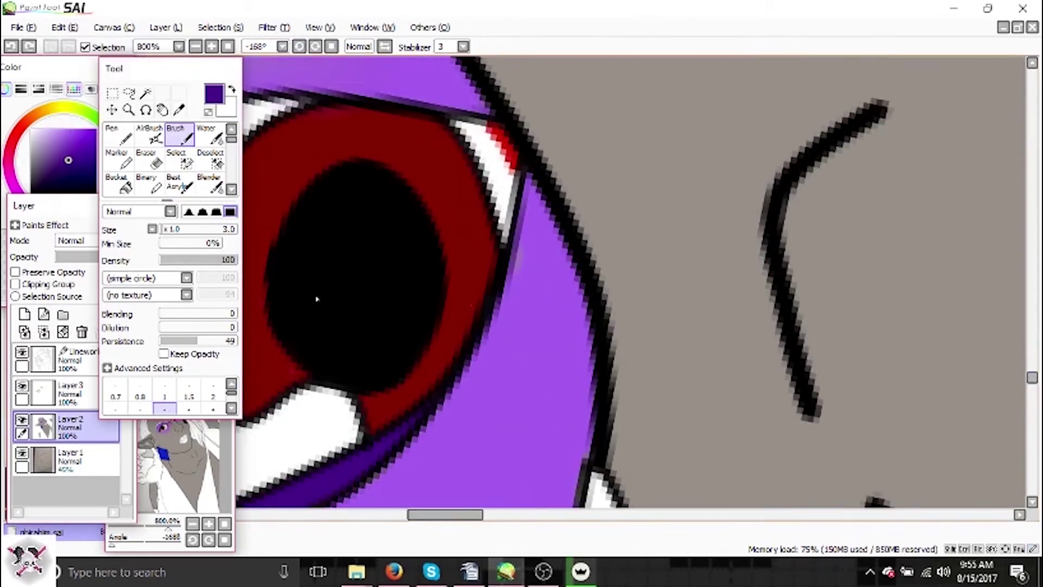
left_click_drag(505, 174, 521, 315)
left_click_drag(538, 222, 592, 467)
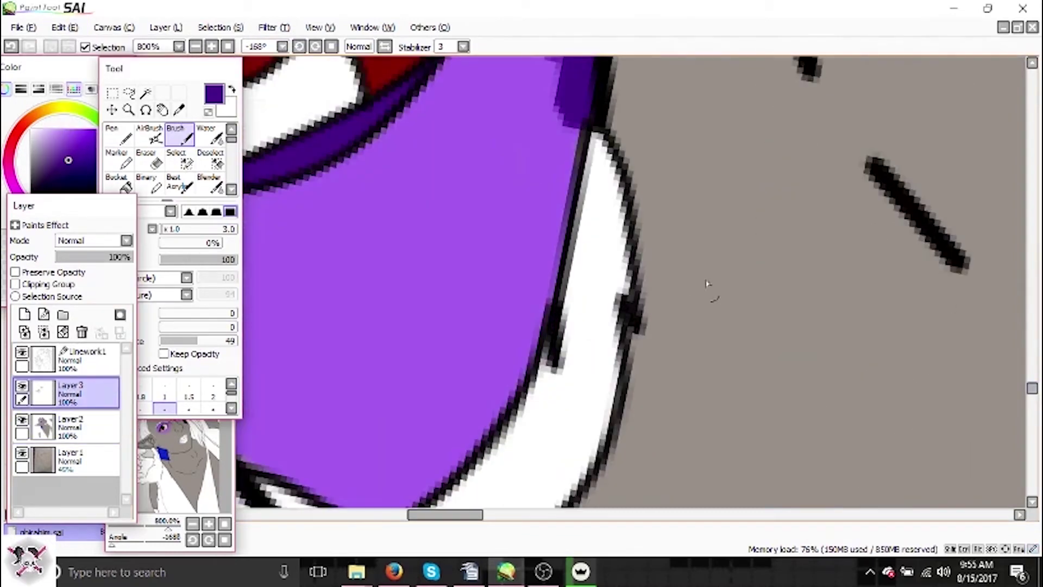
left_click_drag(570, 87, 435, 451)
left_click_drag(538, 326, 401, 449)
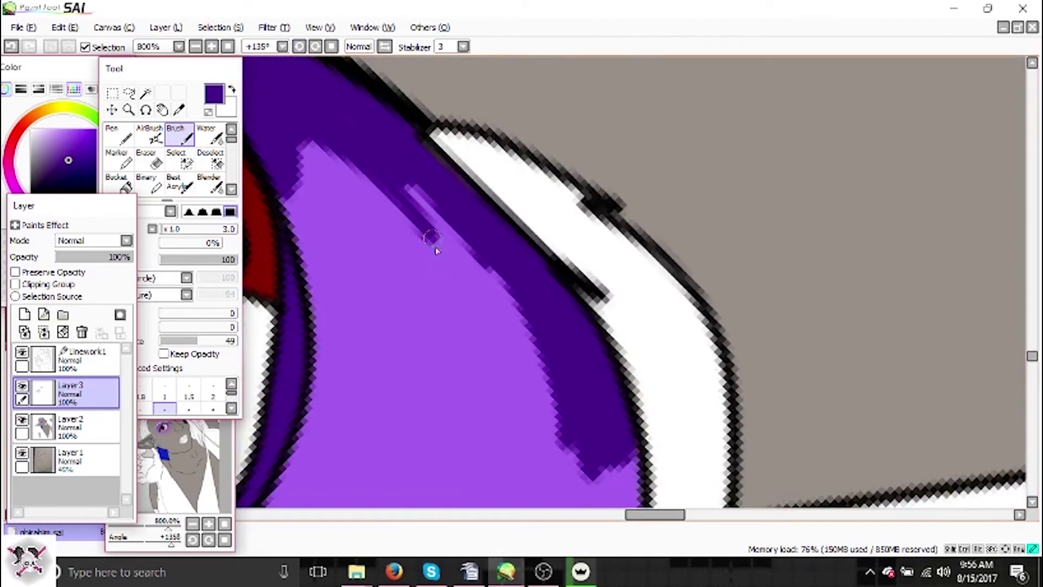
Extend the dark purple under the eyebrow and down the hairline edge of the eyeshadow, and soften it with the Blender at size 14.
left_click_drag(436, 250, 544, 467)
left_click_drag(625, 342, 576, 467)
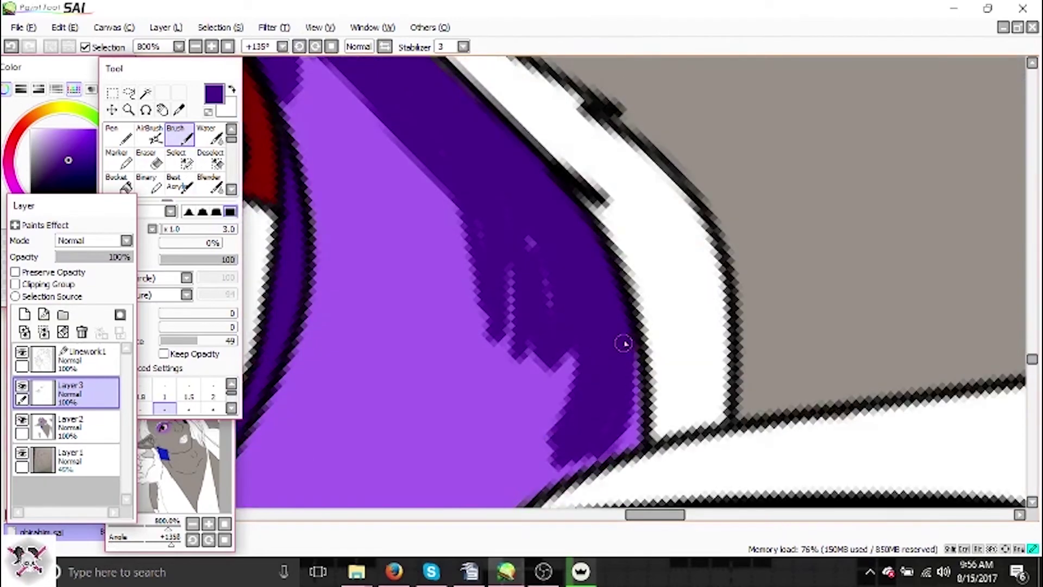
left_click_drag(625, 351, 544, 489)
left_click_drag(680, 261, 652, 435)
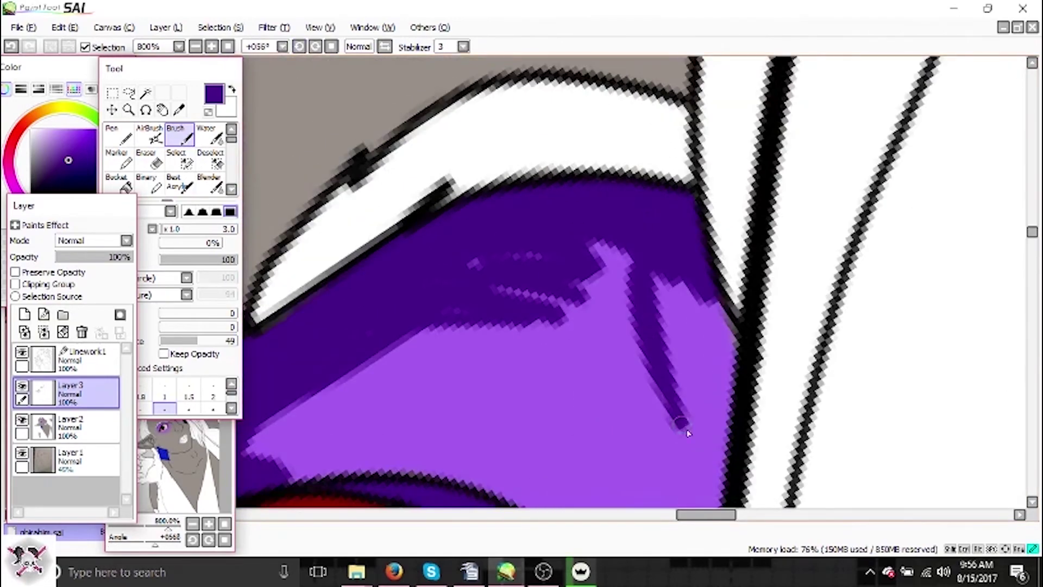
left_click_drag(728, 283, 684, 451)
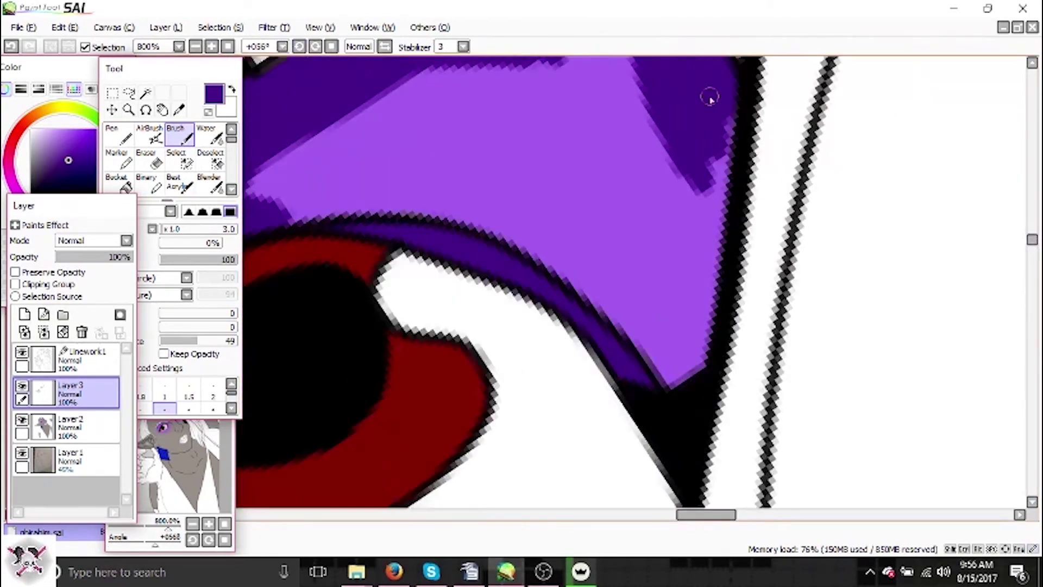
left_click_drag(711, 98, 636, 109)
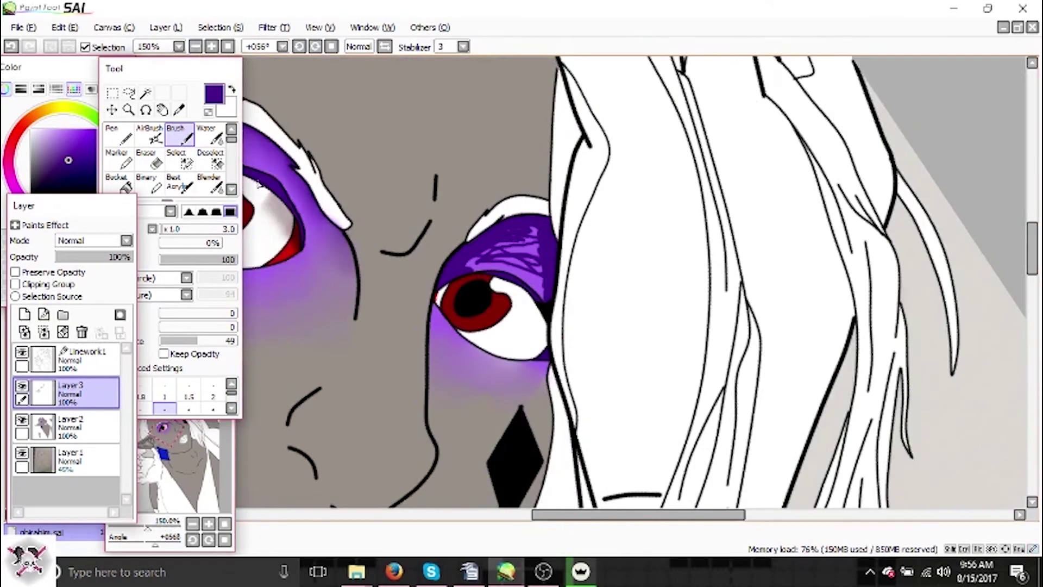
left_click(210, 184)
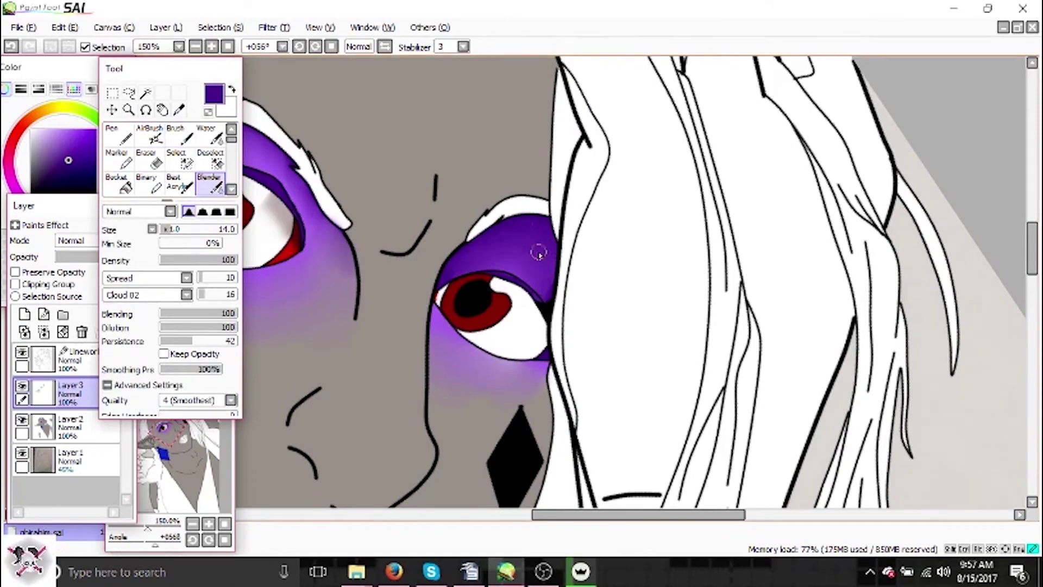
Darken the purple triangle at the outer corner of the eye beside the hair with dark navy using the Brush.
left_click(195, 47)
left_click(196, 46)
left_click(195, 47)
scroll(733, 195, "up", 8)
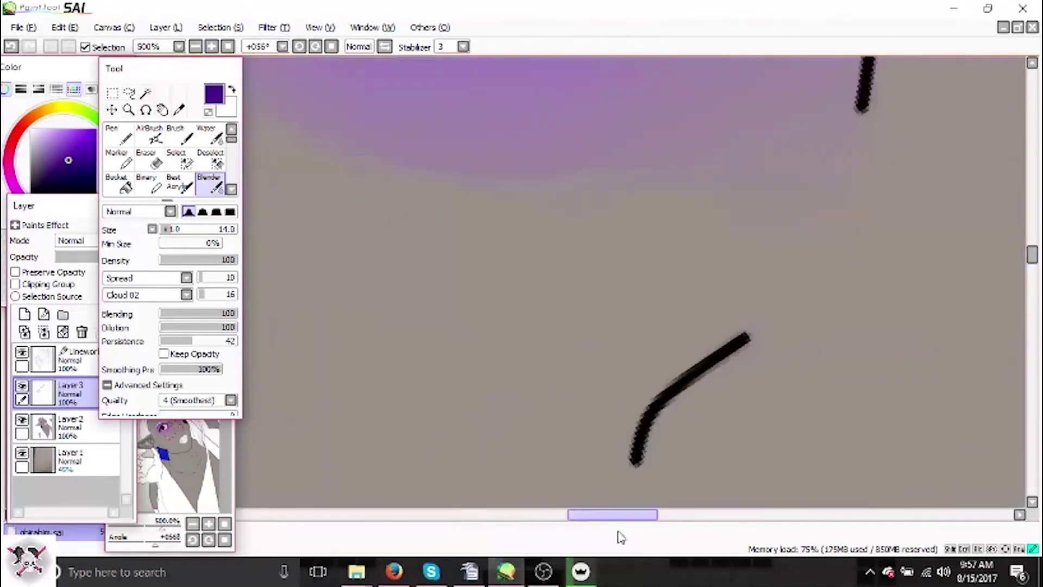
left_click_drag(621, 536, 684, 522)
key("alt")
scroll(742, 126, "up", 3)
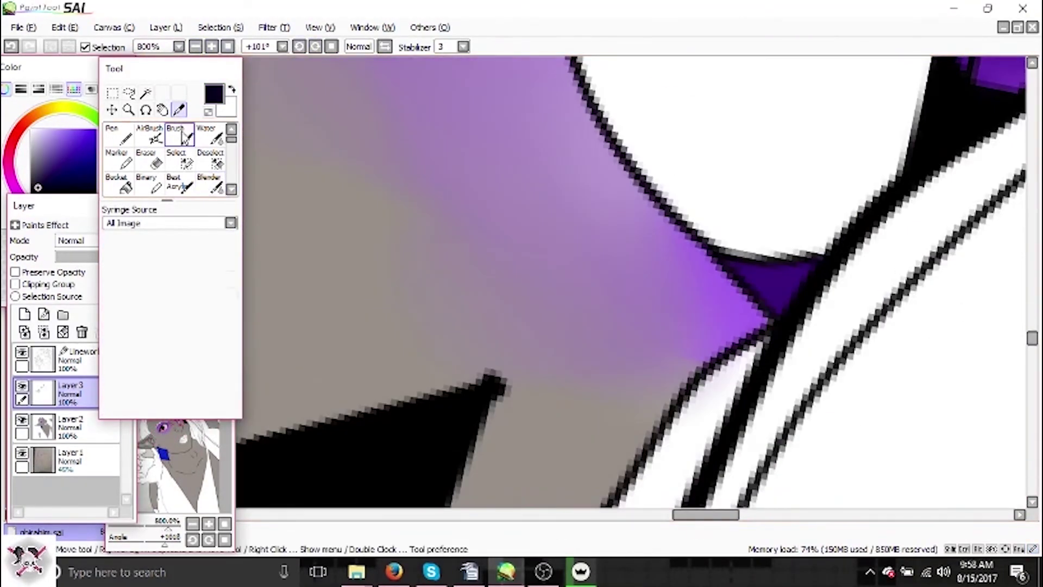
left_click(180, 136)
key("alt")
mouse_move(544, 158)
left_mouse_down()
mouse_move(606, 256)
mouse_move(625, 451)
left_mouse_up()
Paint a dark purple shadow beneath the lower lid of that eye, from the inner corner to the hairline.
key("alt")
left_click(592, 254)
left_click_drag(729, 514, 698, 514)
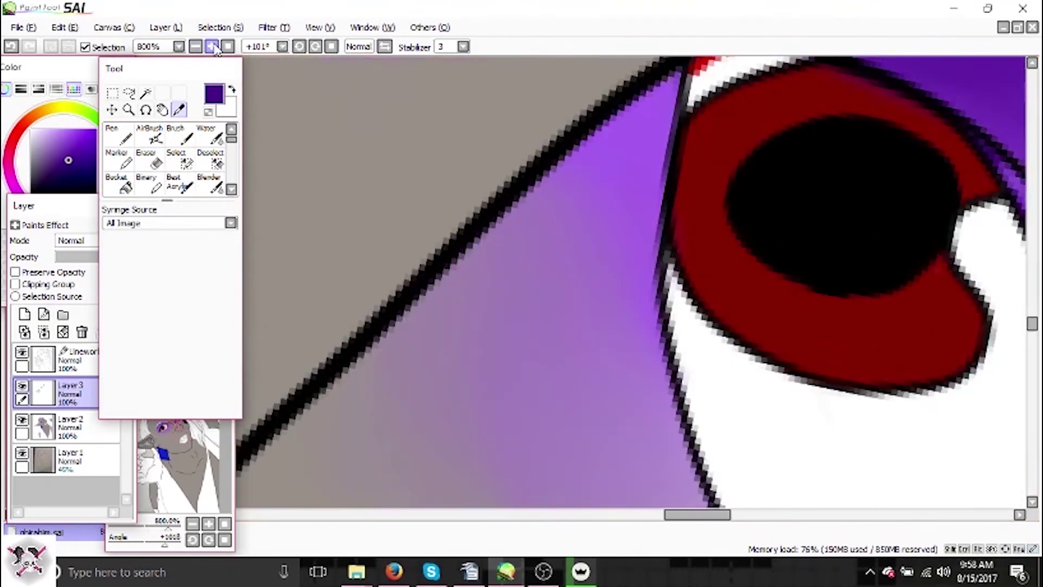
key("alt")
mouse_move(673, 82)
left_mouse_down()
mouse_move(647, 228)
mouse_move(668, 348)
mouse_move(440, 294)
left_mouse_up()
mouse_move(642, 109)
left_mouse_down()
mouse_move(634, 278)
mouse_move(667, 434)
mouse_move(710, 210)
mouse_move(880, 401)
left_mouse_up()
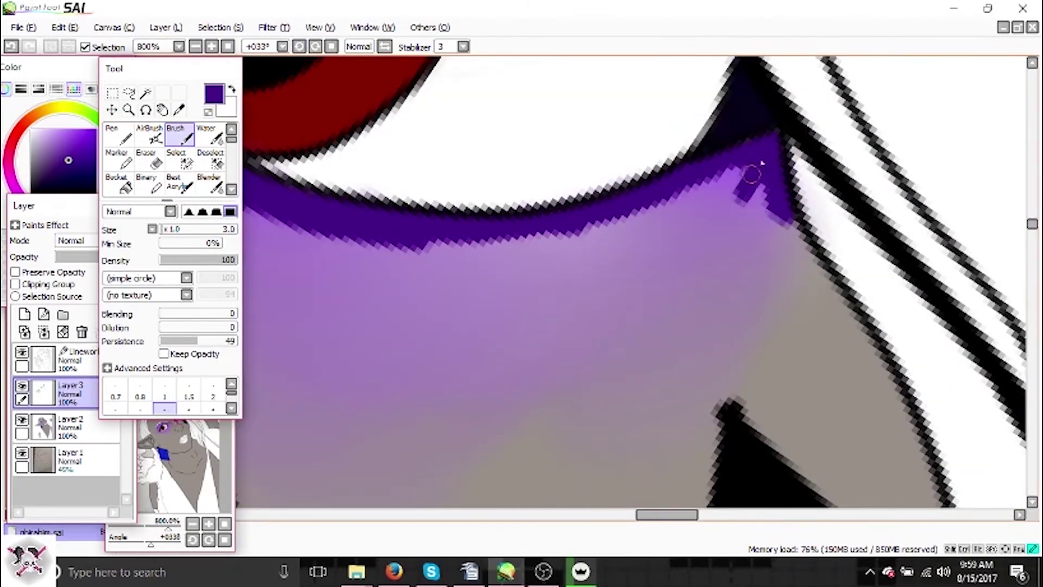
Soften the dark purple under the lower lid into the eyeshadow with the Blender at size 14.
left_click(197, 48)
left_click(196, 49)
left_click(209, 185)
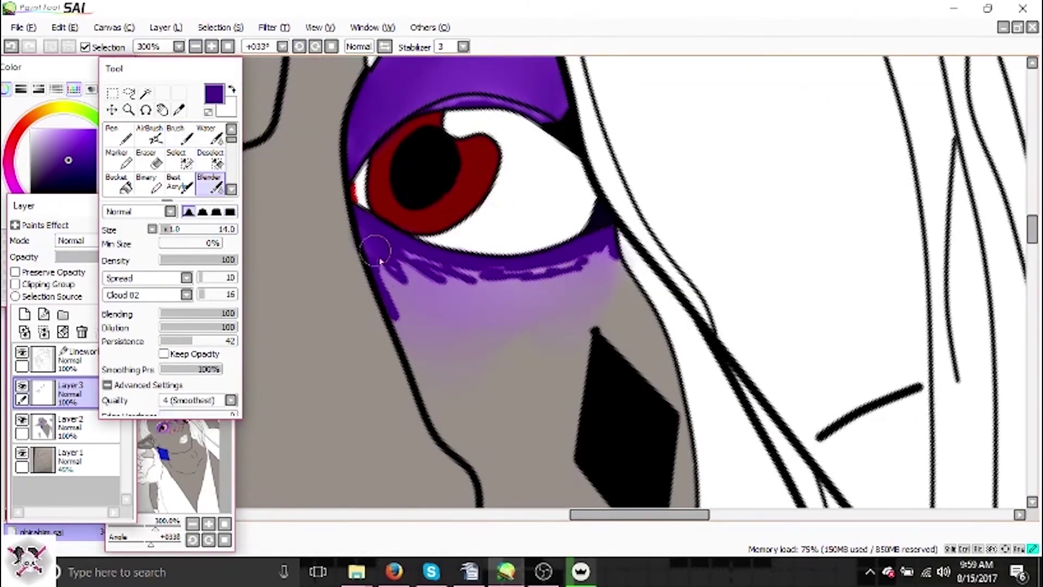
left_click_drag(364, 239, 489, 294)
mouse_move(413, 293)
left_mouse_down()
mouse_move(553, 281)
mouse_move(608, 251)
mouse_move(563, 279)
mouse_move(479, 297)
left_mouse_up()
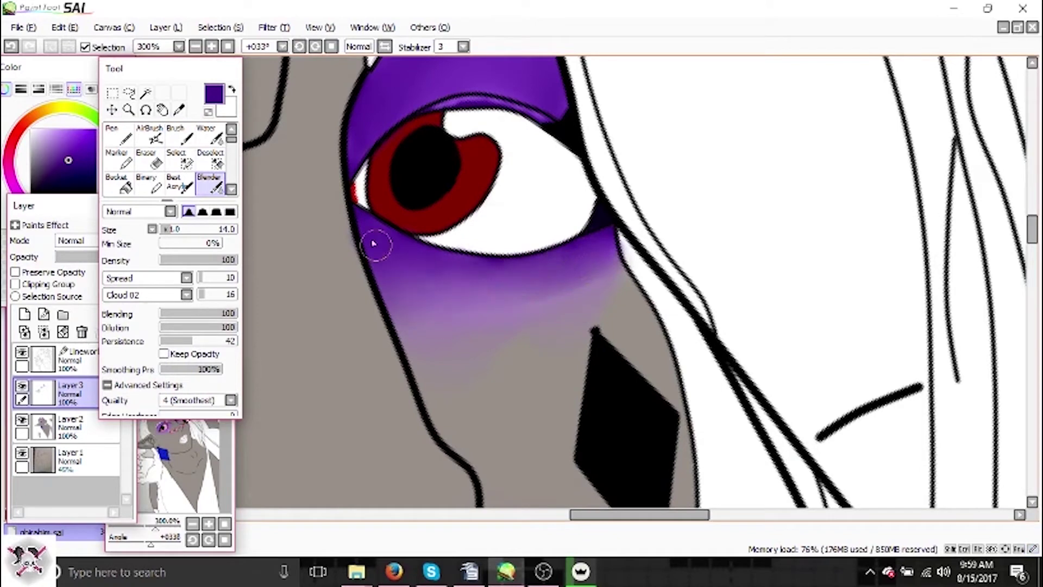
Touch up the dark shadow just below the lower lid near the eye's inner corner.
key("b")
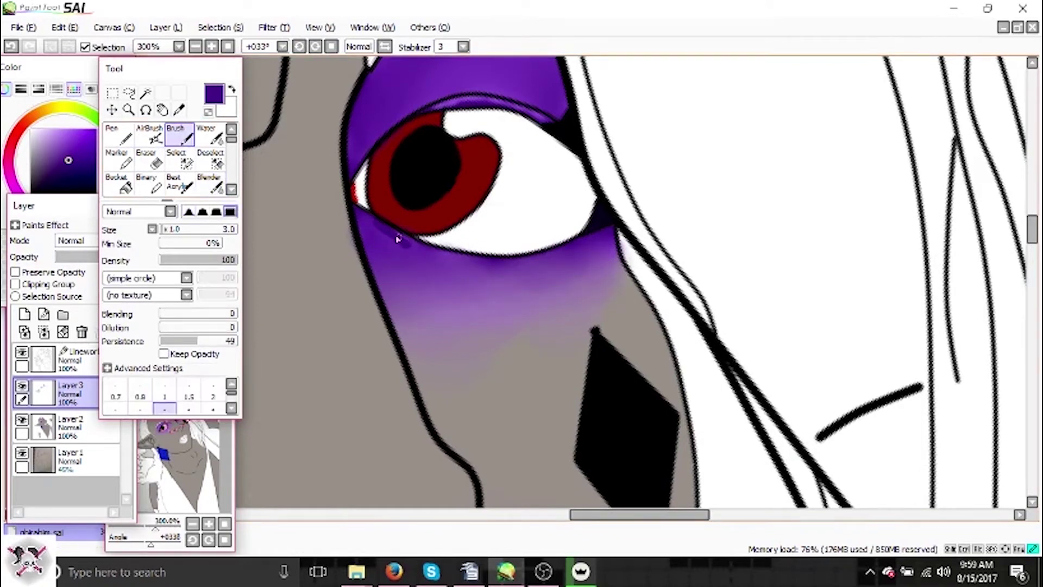
key("b")
key("b")
left_click(602, 225, "alt")
key("e")
Darken the small red inner corner of the eye with the sampled dark red.
left_click(354, 196, "alt")
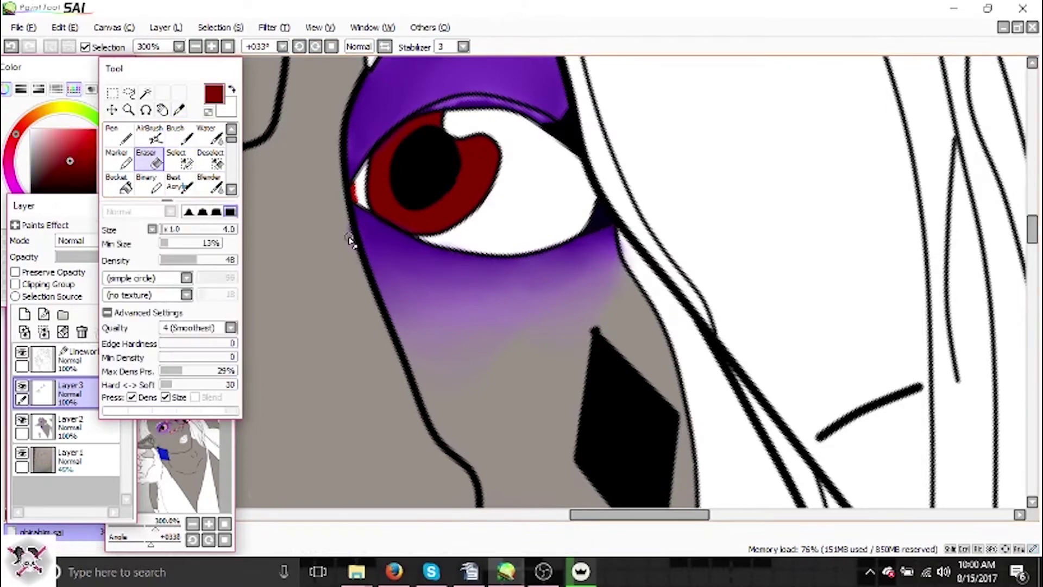
scroll(353, 217, "up", 3)
key("b")
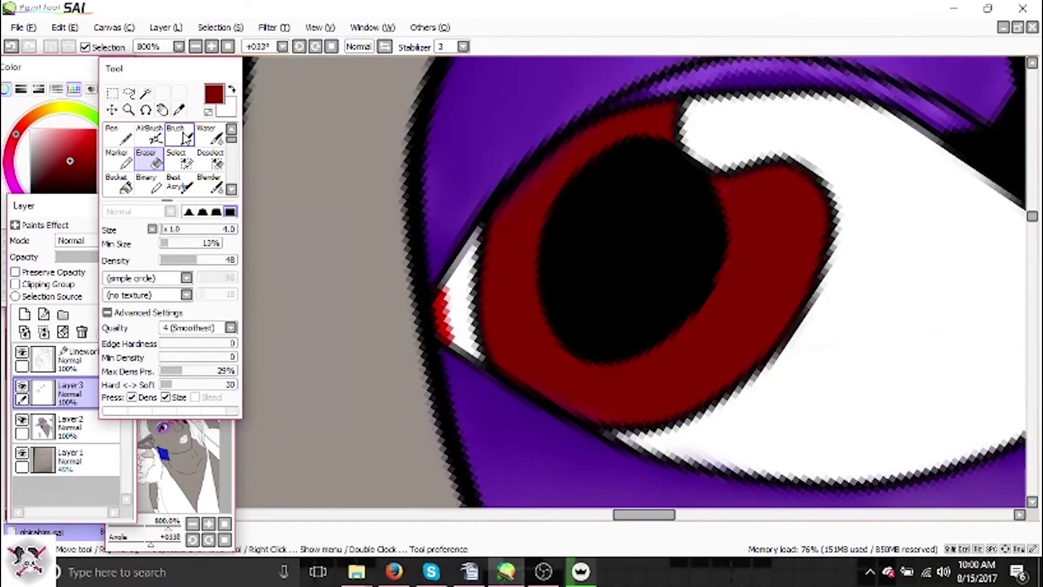
key("e")
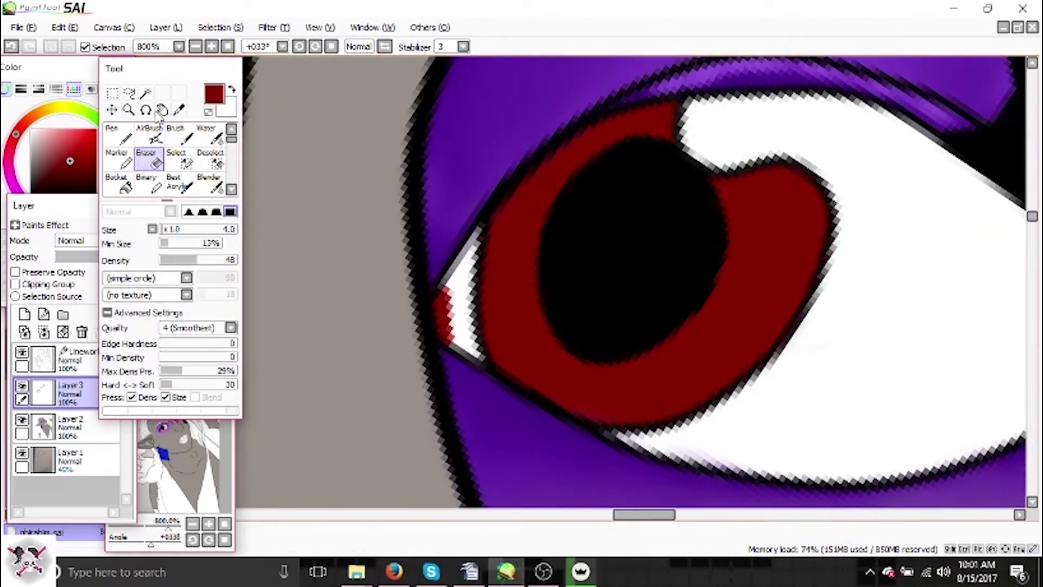
Paint a darker red shadow across the upper and inner part of the iris with the Brush at size 3.
key("b")
left_click(94, 172)
scroll(547, 222, "up", 2)
mouse_move(755, 170)
left_mouse_down()
mouse_move(653, 217)
mouse_move(535, 443)
left_mouse_up()
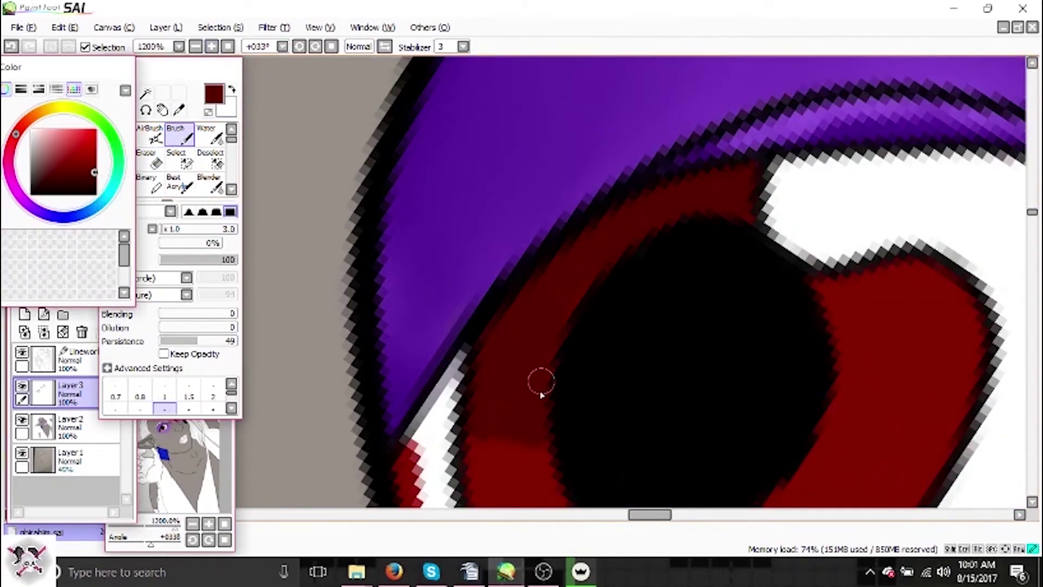
Extend the dark red shadow around the lower iris and blend it smoothly with the Blender at size 2.
scroll(535, 443, "down", 3)
mouse_move(668, 272)
left_mouse_down()
mouse_move(611, 407)
mouse_move(899, 313)
left_mouse_up()
key("ctrl+z")
key("ctrl+z")
key("ctrl+z")
left_click(209, 185)
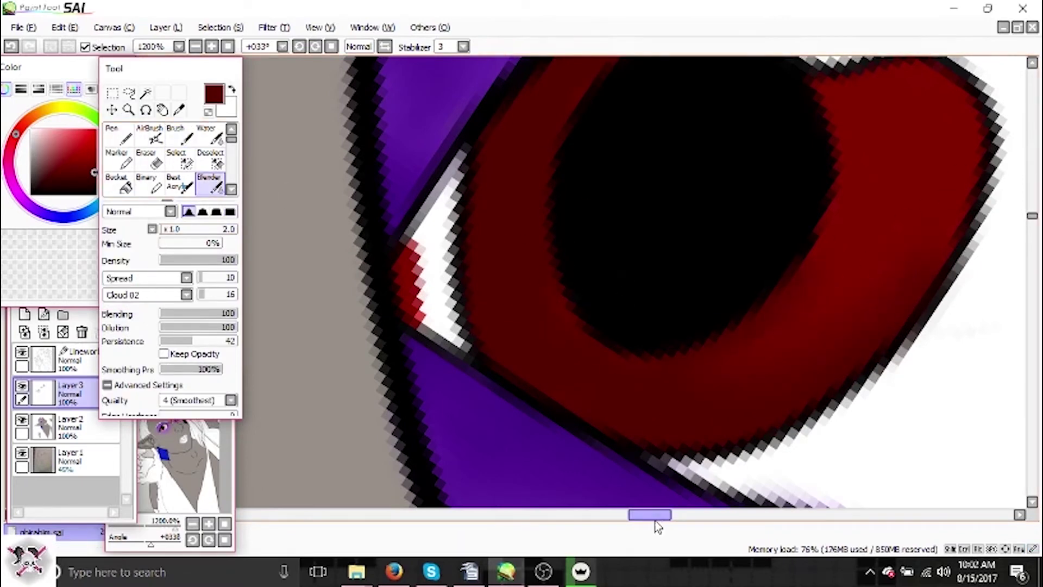
Shade the small white area at the eye's inner corner with light grey and blend it.
left_click(175, 134)
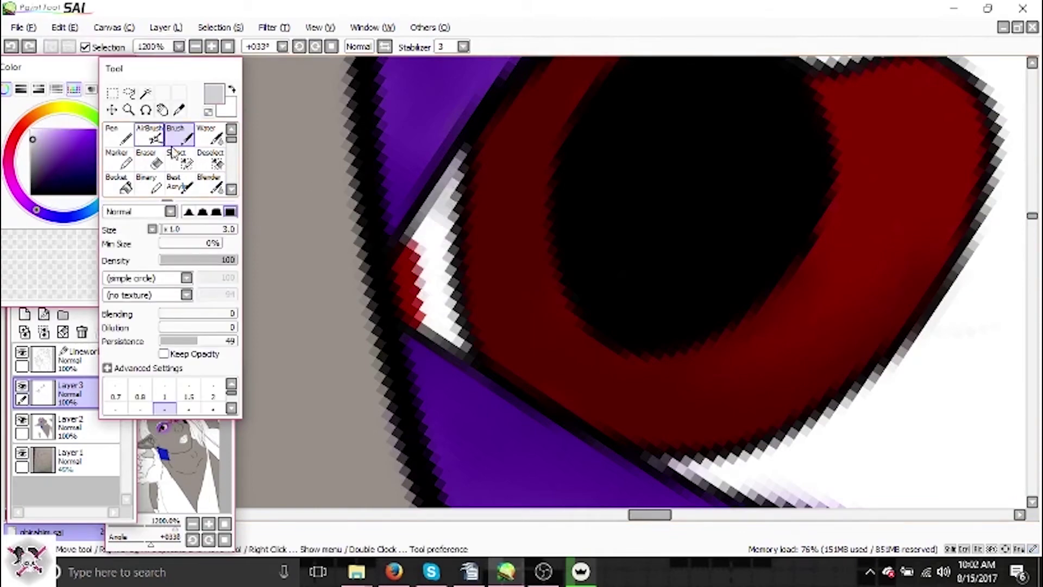
left_click(209, 185)
left_click_drag(427, 234, 446, 196)
Paint light grey shadows along the edges of the large white of the eye and blend them with the Blender at size 11.
left_click(175, 133)
scroll(754, 356, "right", 5)
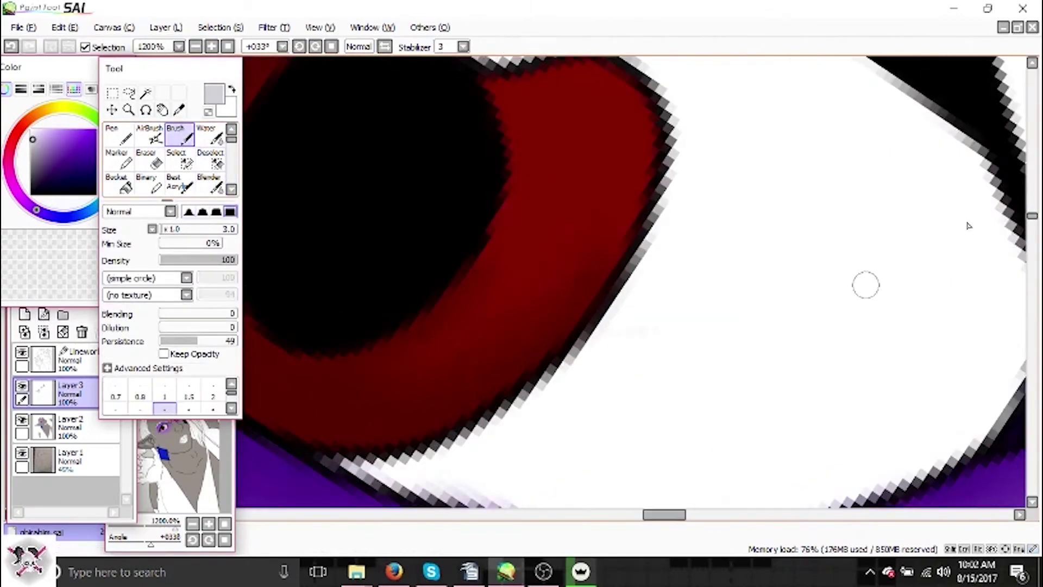
scroll(754, 356, "down", 1)
left_click_drag(869, 419, 799, 292)
key("ctrl+z")
mouse_move(599, 221)
left_mouse_down()
mouse_move(732, 243)
mouse_move(677, 289)
mouse_move(820, 350)
left_mouse_up()
scroll(820, 350, "down", 1)
mouse_move(464, 404)
left_mouse_down()
mouse_move(612, 407)
mouse_move(532, 406)
left_mouse_up()
key("b")
mouse_move(571, 305)
left_mouse_down()
mouse_move(617, 342)
mouse_move(516, 401)
left_mouse_up()
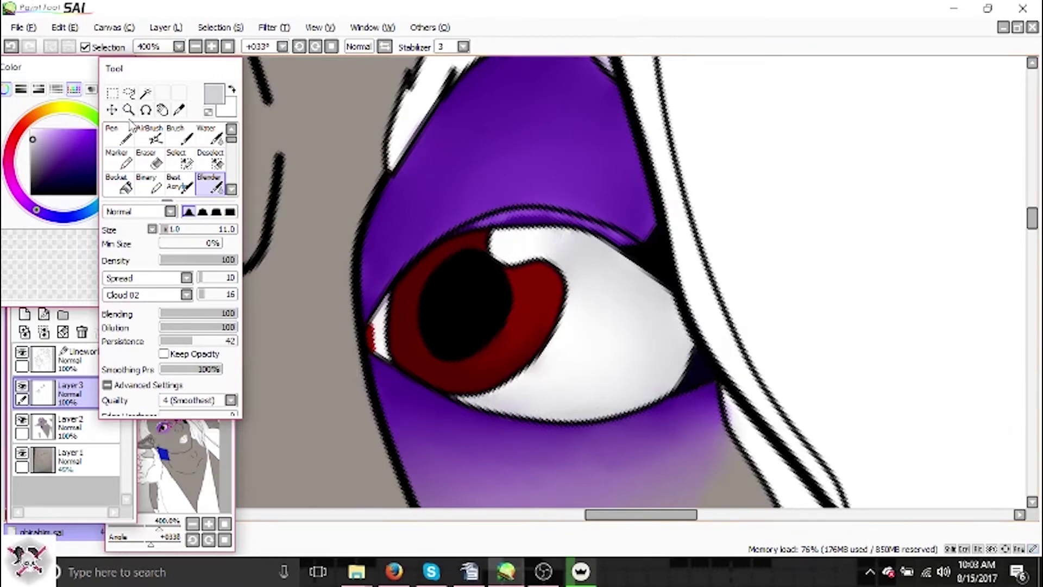
Sample the facial skin colour, shift it to a darker grey, and add a new layer directly above Layer2.
scroll(251, 210, "down", 5)
left_click(262, 193, "alt")
left_click(34, 163)
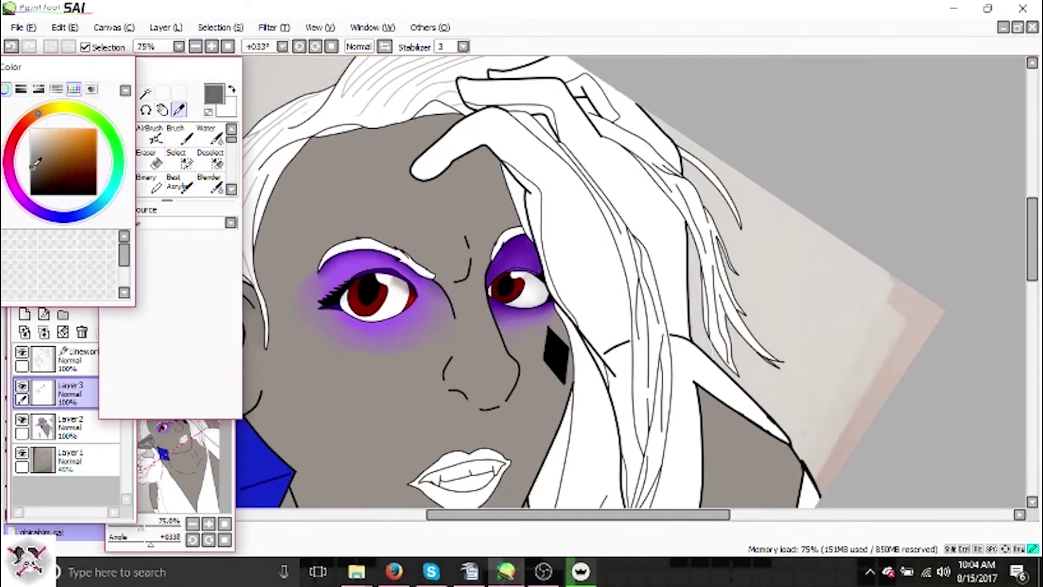
left_click(31, 171)
scroll(516, 342, "up", 5)
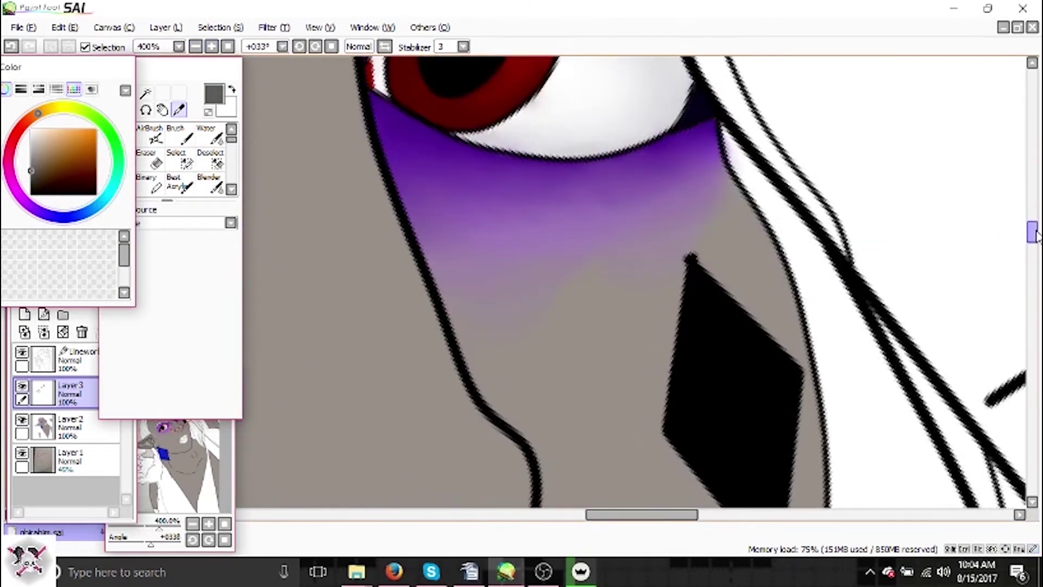
left_click(23, 314)
Paint dark grey shadows along the nose edge and the outer cheek contour below the eye with the Brush at size 9.
left_click(175, 133)
left_click_drag(429, 228, 504, 288)
key("ctrl+z")
left_click(217, 229)
mouse_move(421, 210)
left_mouse_down()
mouse_move(499, 399)
mouse_move(545, 432)
left_mouse_up()
left_click_drag(713, 189, 802, 354)
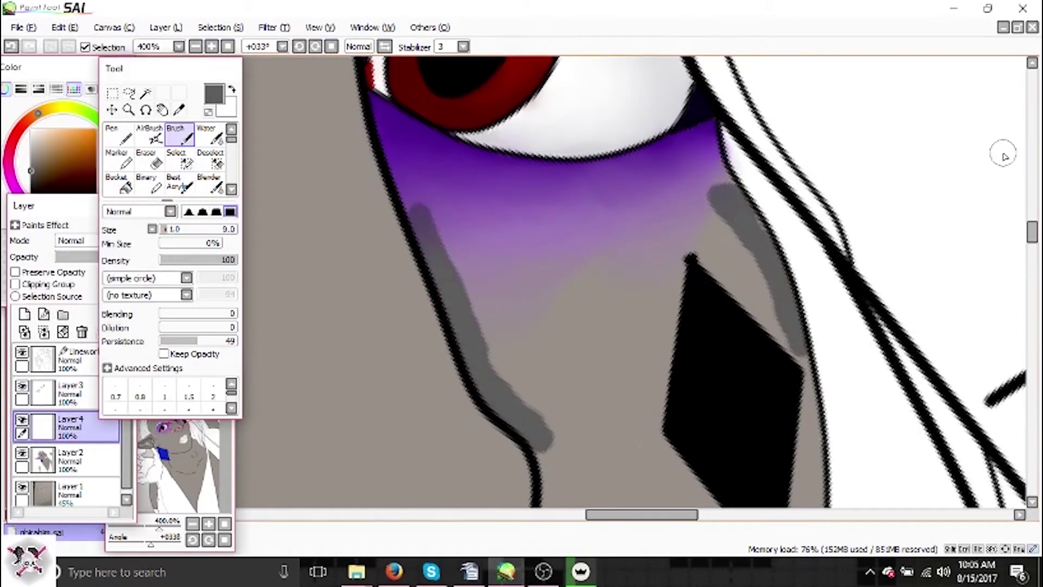
Fill the cheek between the nose and the black diamond with dark grey and blend it with the Blender at size 11.
scroll(808, 116, "down", 2)
mouse_move(530, 277)
left_mouse_down()
mouse_move(501, 314)
mouse_move(544, 163)
mouse_move(549, 242)
mouse_move(587, 326)
mouse_move(631, 245)
left_mouse_up()
scroll(320, 106, "down", 3)
left_click(209, 185)
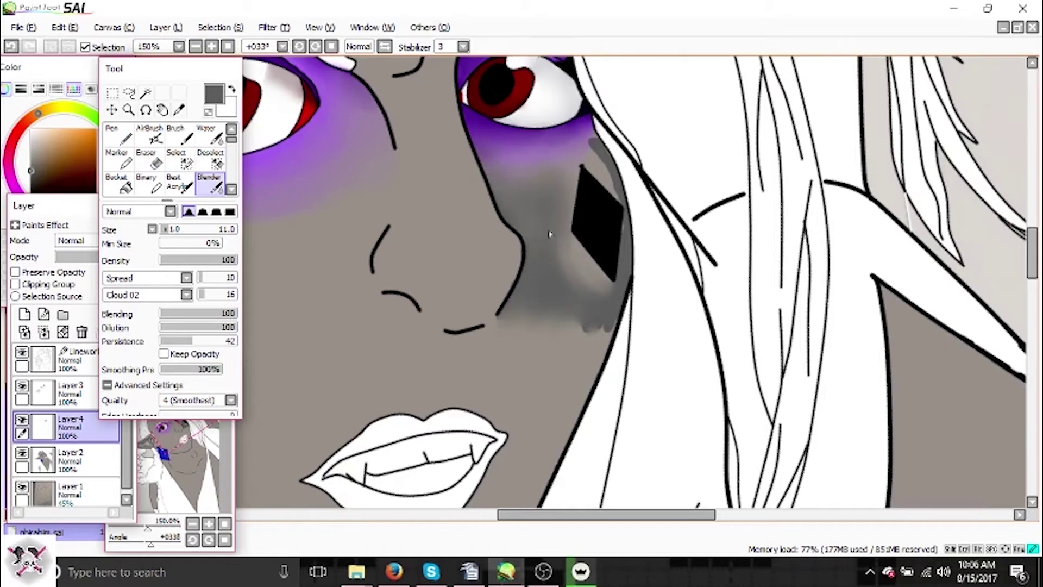
Switch to Firefox to check the Pandora music player, and return to PaintTool SAI.
left_click(394, 570)
key("ctrl+w")
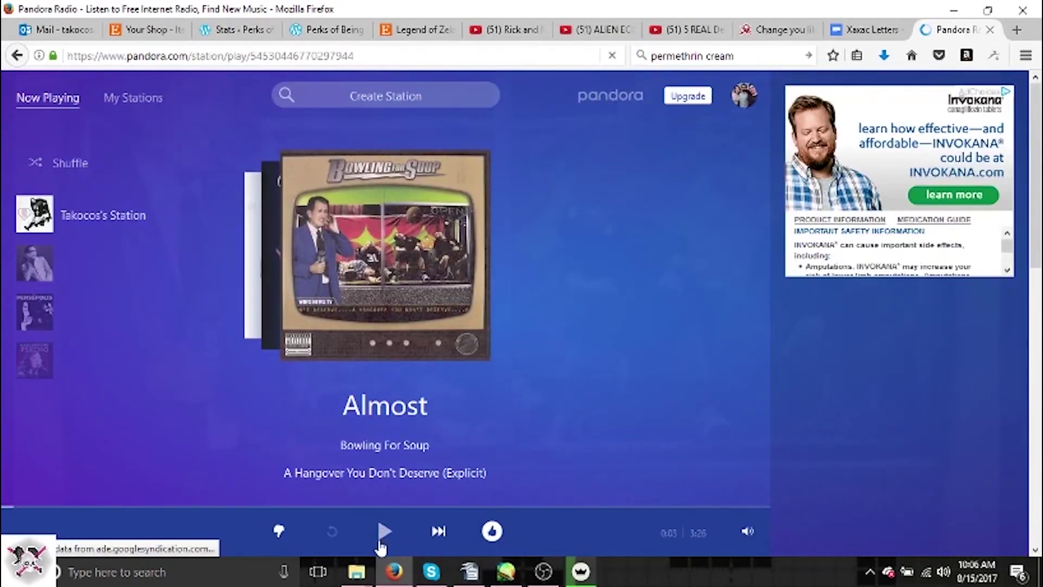
left_click(506, 570)
Deepen the dark grey shadow around the black diamond and blend it into the cheek with the Blender at size 17.
key("b")
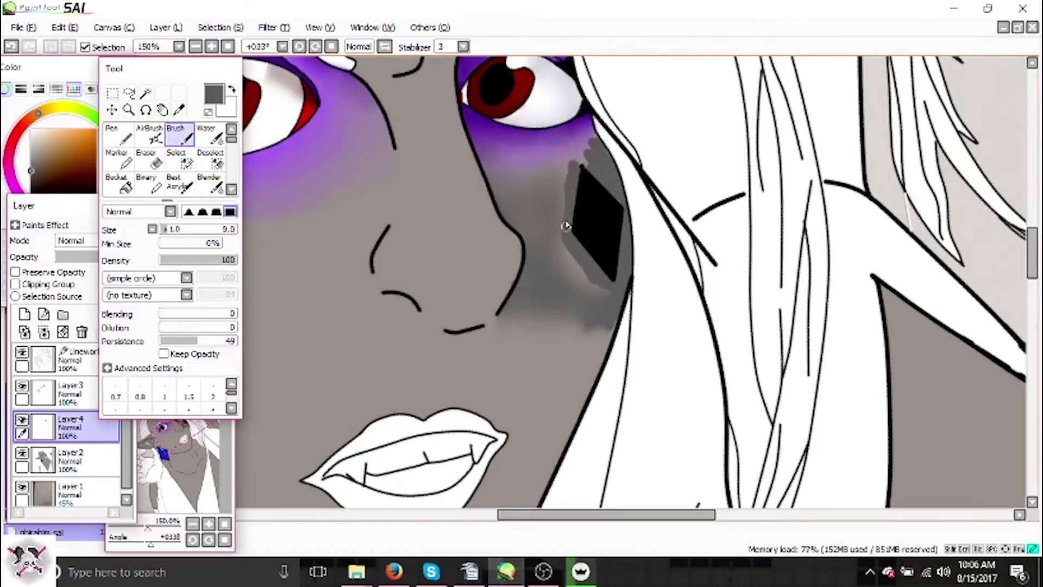
key("b")
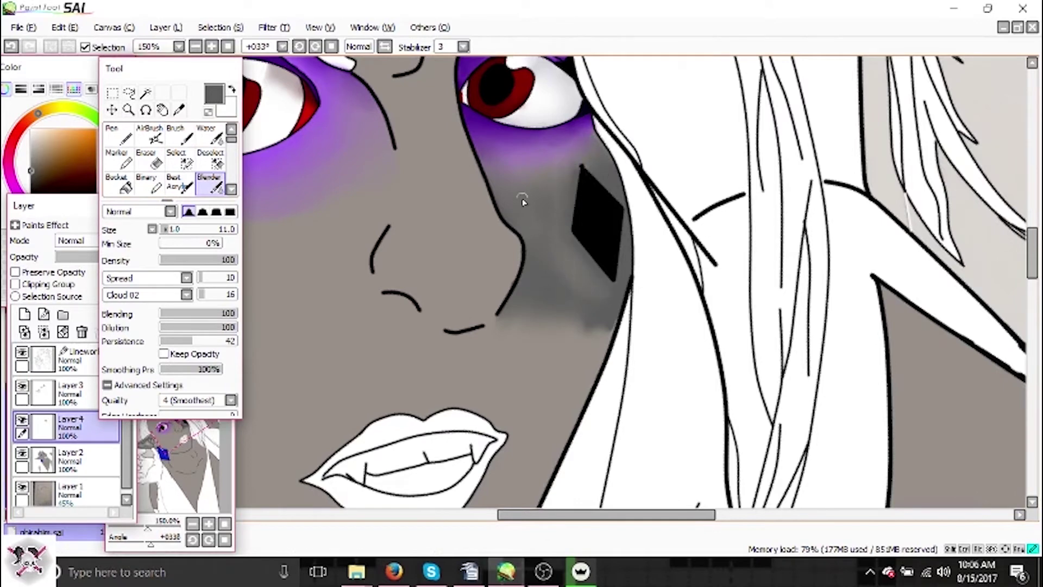
key("b")
key("b")
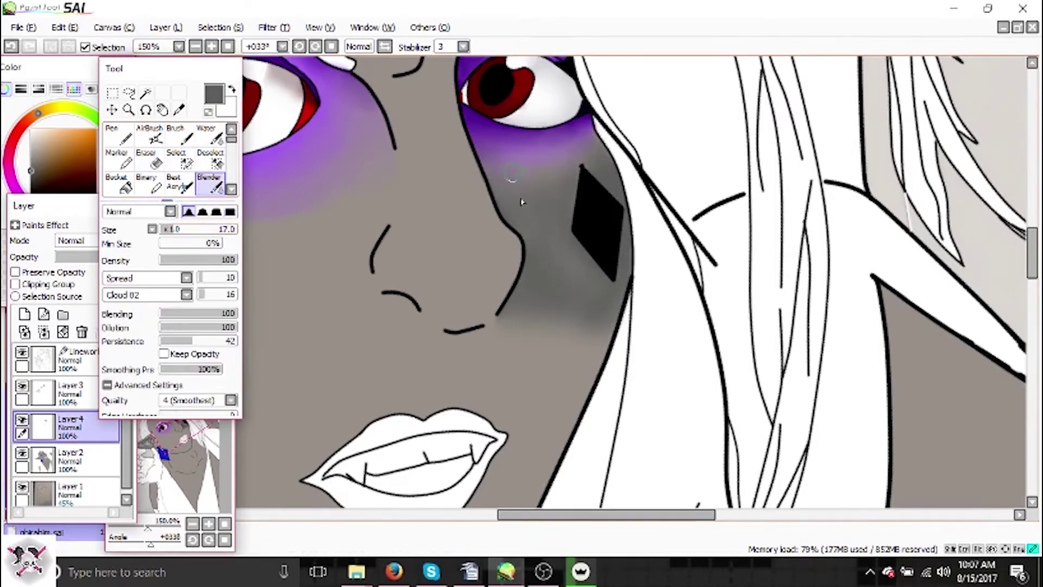
Erase cheek shading that spills past the face outline at size 4, and set the Blender to size 39.
key("e")
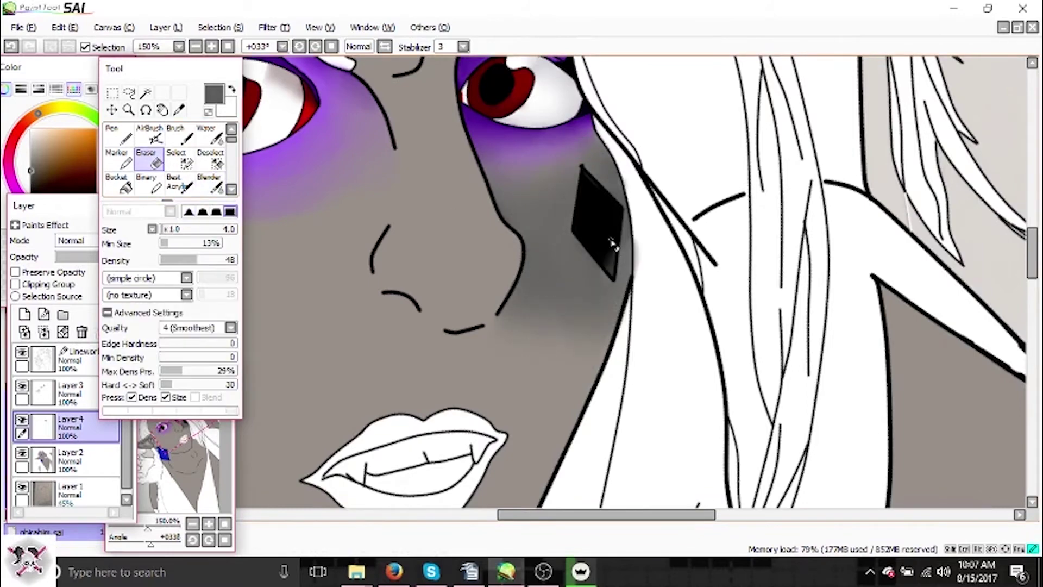
scroll(600, 193, "down", 2)
key("b")
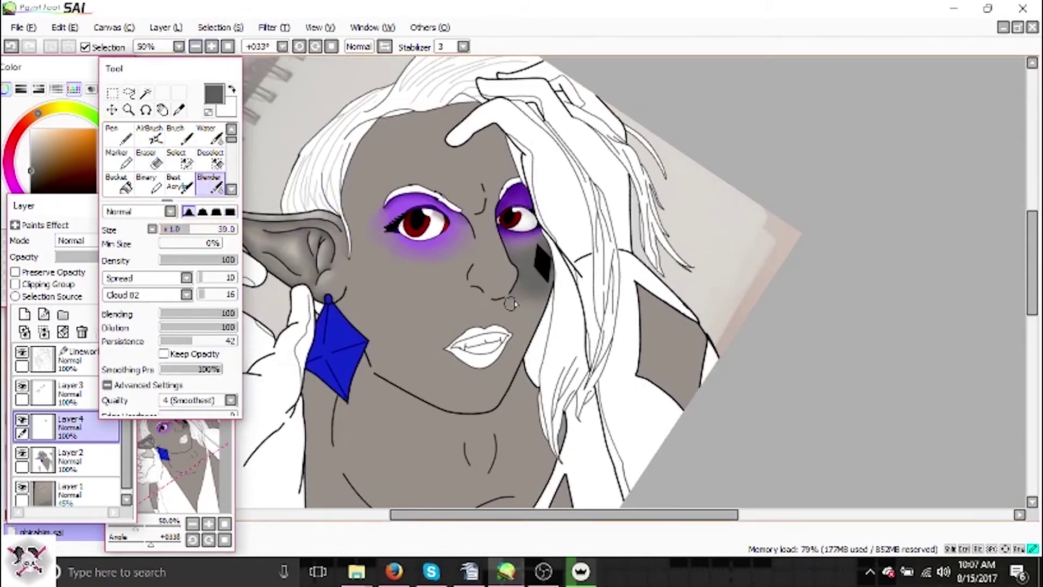
Paint a dark grey shadow along the side of the nose bridge, around the nostril and under the nose tip.
left_click(212, 46)
key("b")
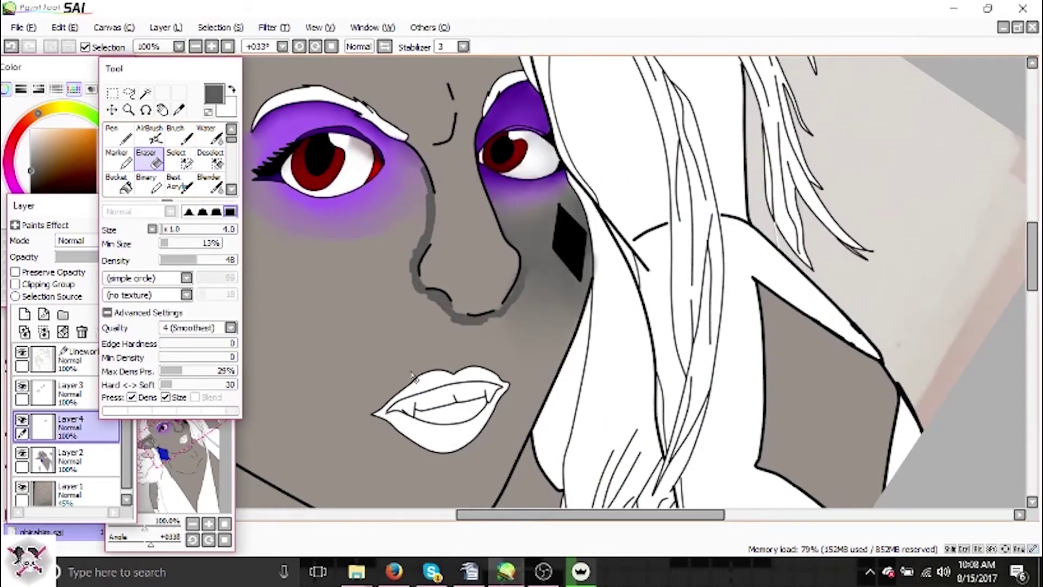
Outline and fill a triangular dark grey cheekbone shadow beside the blue earring.
left_click_drag(327, 283, 527, 282)
left_click_drag(383, 294, 526, 307)
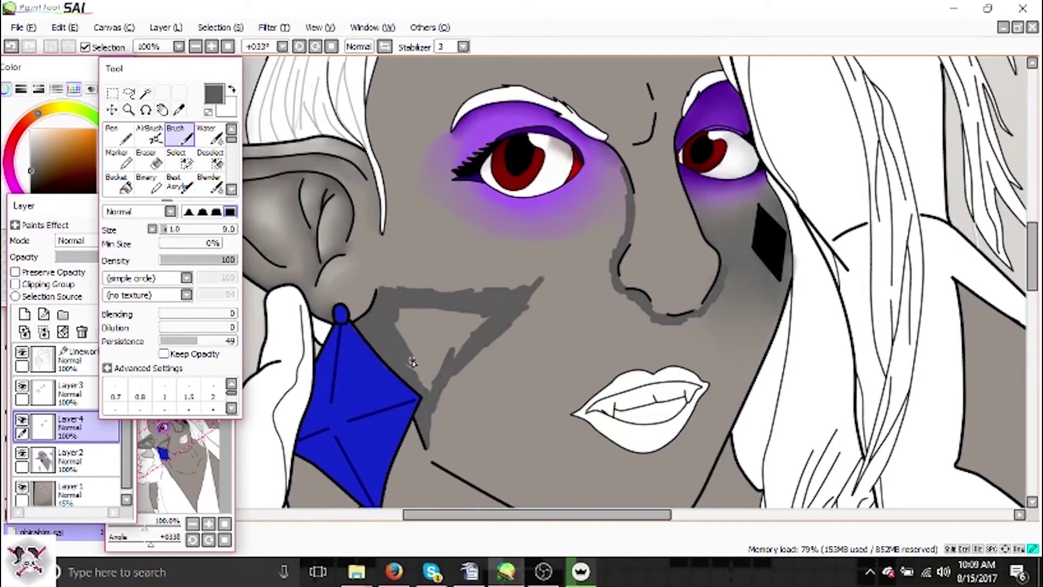
left_click_drag(412, 363, 396, 341)
Paint a dark grey shadow beneath the lower lip and clean its edge with the Eraser at size 4.
scroll(501, 308, "up", 2)
mouse_move(462, 215)
left_mouse_down()
mouse_move(650, 330)
mouse_move(793, 264)
mouse_move(883, 122)
left_mouse_up()
key("e")
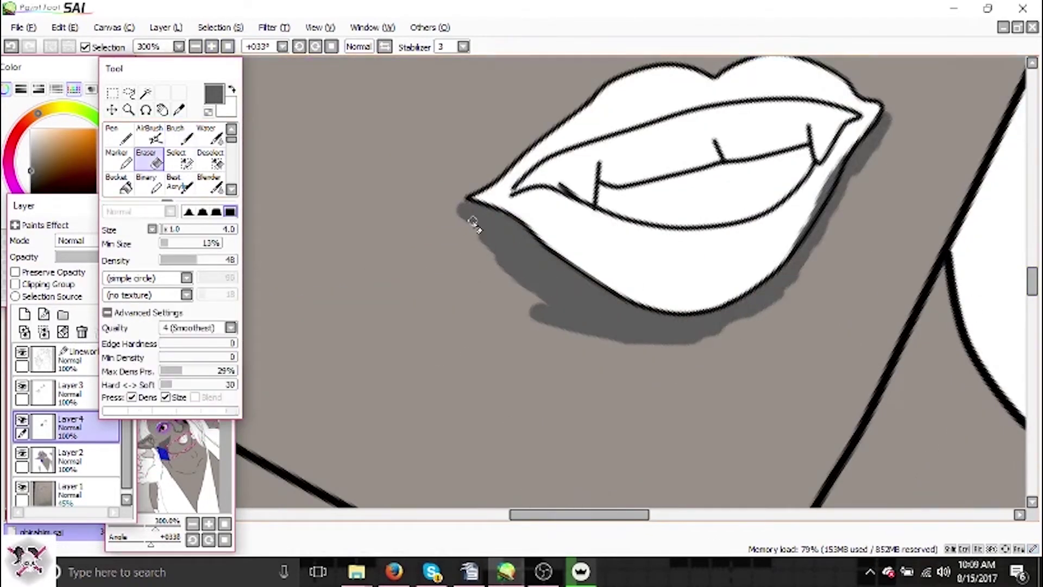
Paint dark grey shadows between the brows and along the upper edge of the far eyebrow with the Brush at size 9.
scroll(823, 199, "down", 6)
key("b")
scroll(625, 282, "up", 4)
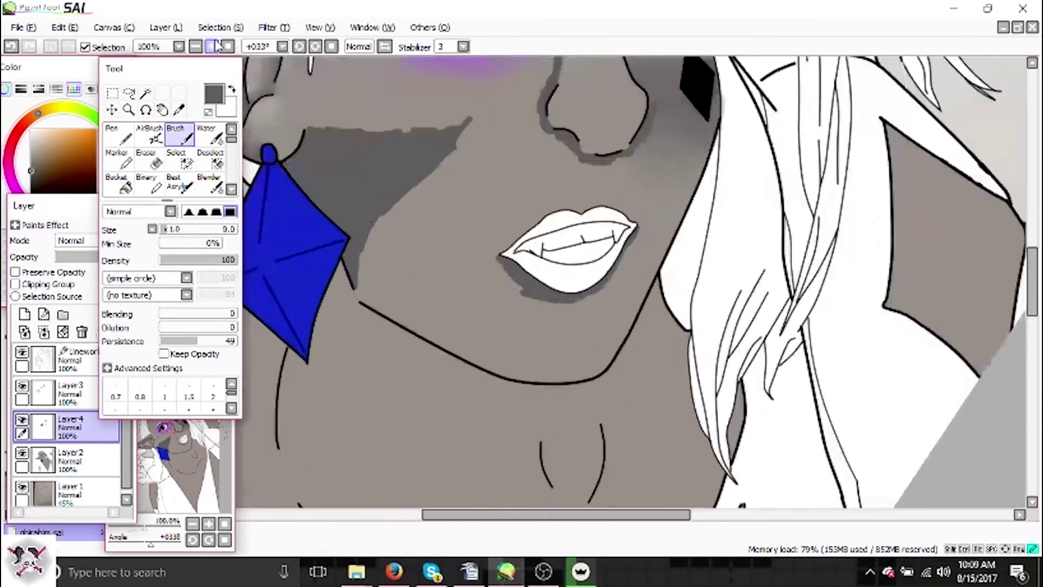
left_click_drag(1033, 231, 1032, 224)
left_click_drag(609, 234, 592, 345)
left_click_drag(653, 252, 712, 217)
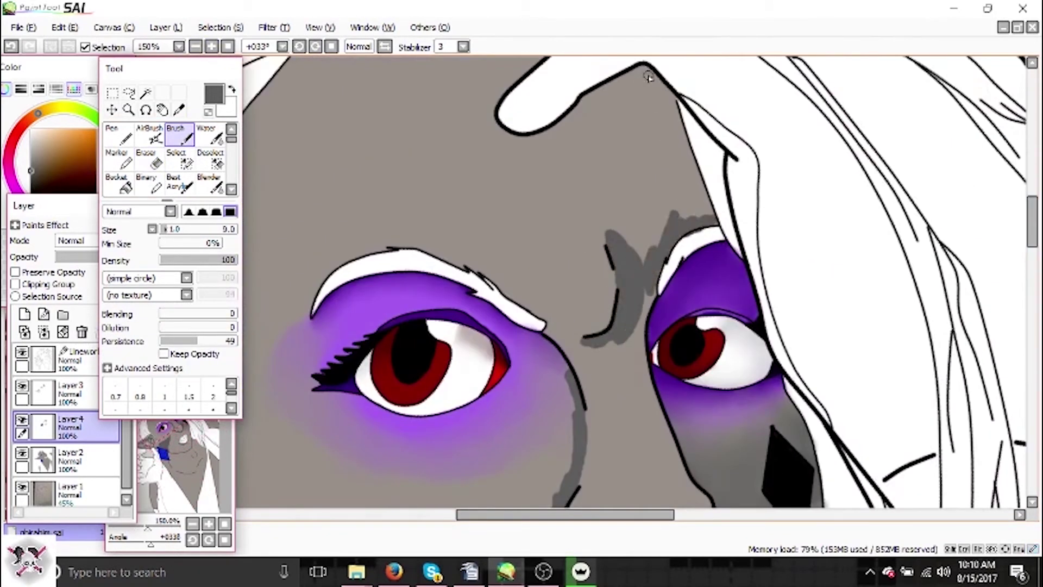
Paint dark grey shadows on the forehead beneath the finger and along the hairline.
left_click_drag(643, 97, 709, 215)
mouse_move(633, 78)
left_mouse_down()
mouse_move(597, 218)
mouse_move(662, 201)
mouse_move(598, 120)
mouse_move(647, 163)
mouse_move(598, 120)
left_mouse_up()
scroll(597, 163, "up", 5)
mouse_move(492, 261)
left_mouse_down()
mouse_move(549, 190)
mouse_move(391, 419)
left_mouse_up()
scroll(570, 153, "left", 5)
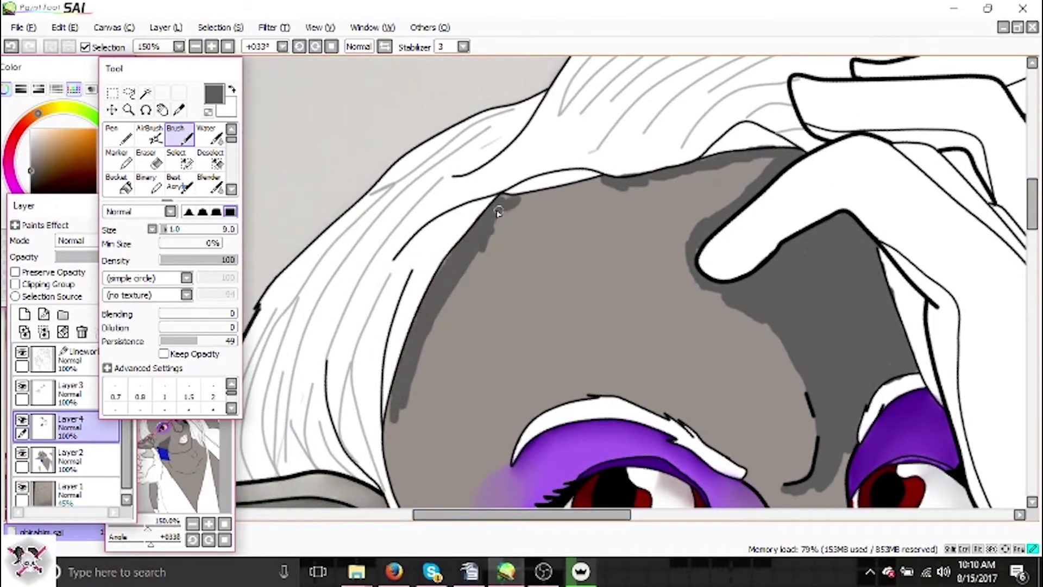
Choose a light grey and paint highlights down the nose bridge and on the nose tip at size 9.
scroll(1035, 212, "down", 5)
key("ctrl+minus")
key("ctrl+minus")
key("ctrl+minus")
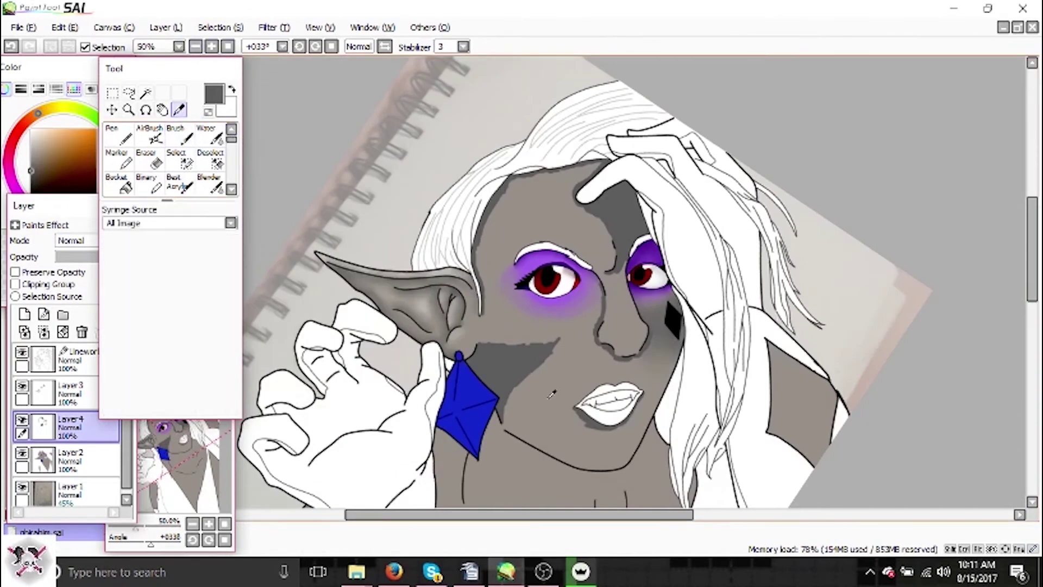
left_click(35, 135)
key("ctrl+plus")
key("ctrl+plus")
key("ctrl+plus")
key("ctrl+plus")
left_click_drag(614, 255, 671, 446)
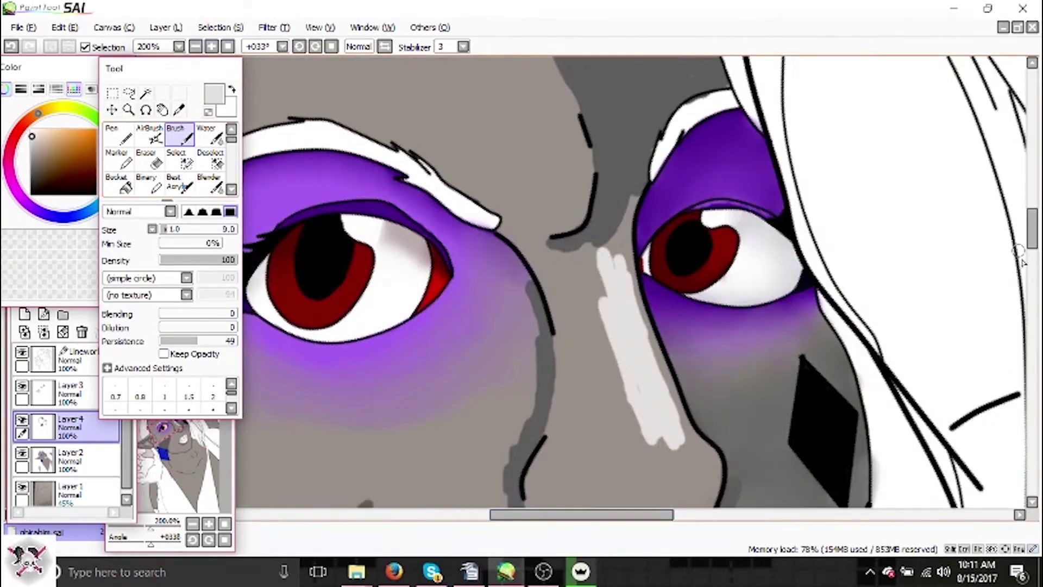
scroll(631, 348, "down", 3)
left_click_drag(688, 338, 629, 347)
Paint light grey highlights on the forehead, the cheek below the near eye and the chin.
key("ctrl+minus")
key("ctrl+minus")
key("ctrl+minus")
key("ctrl+minus")
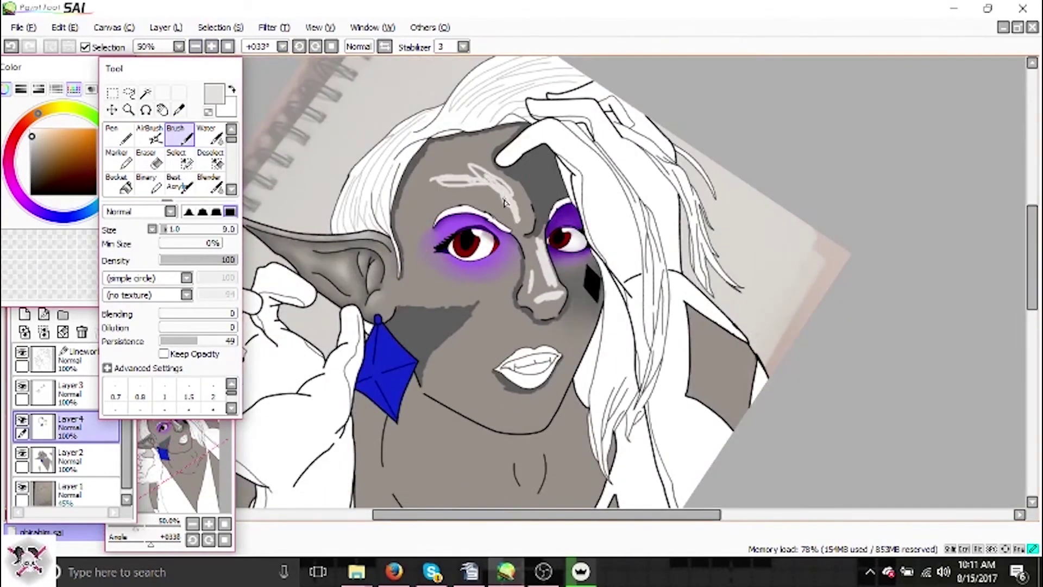
left_click_drag(539, 412, 513, 415)
Blend the cheek, chin, forehead and nose shadows and highlights into the skin with the Blender at size 39.
key("b")
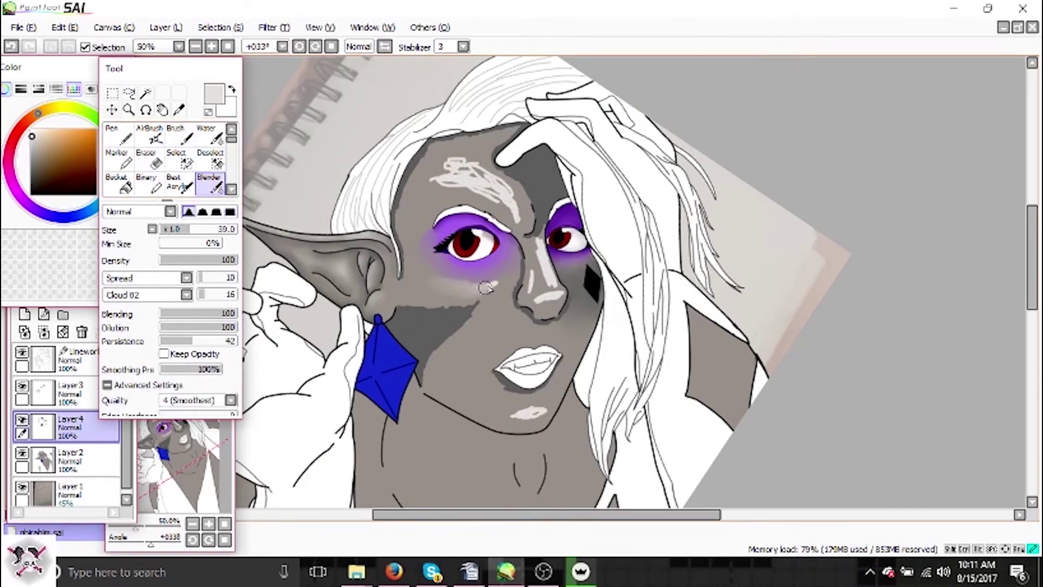
left_click_drag(479, 298, 448, 333)
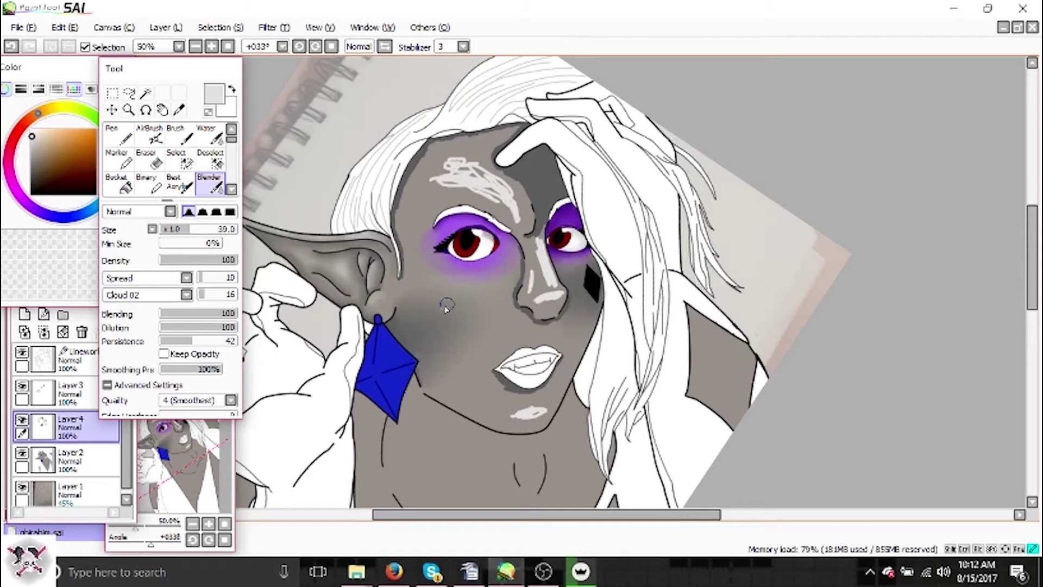
left_click_drag(544, 408, 509, 417)
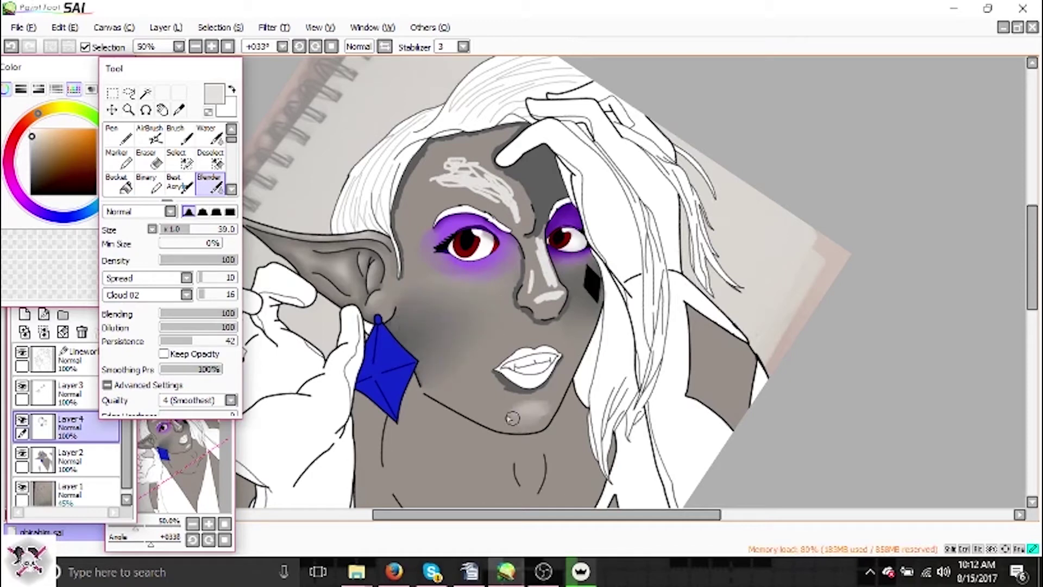
left_click_drag(484, 137, 515, 214)
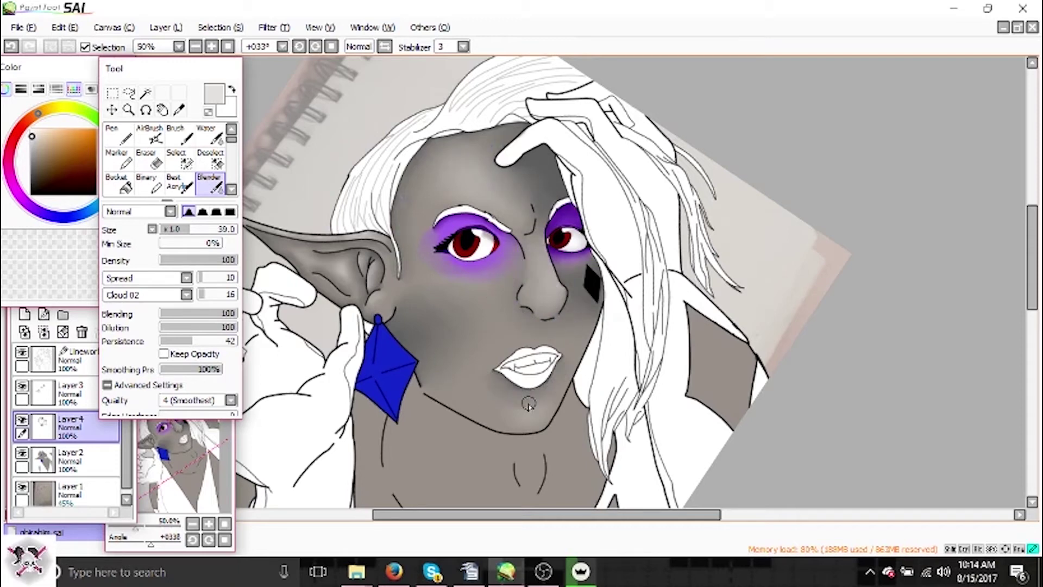
Erase grey shading that spills over the finger, the hairline and the hair strand beside the ear with the Eraser at size 4.
scroll(546, 407, "up", 2)
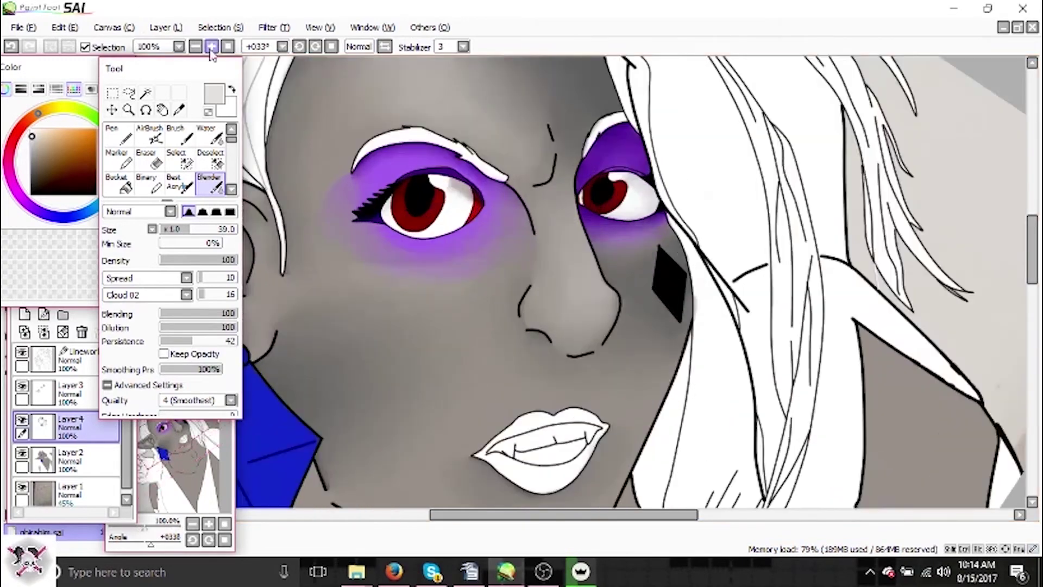
key("e")
scroll(880, 365, "up", 5)
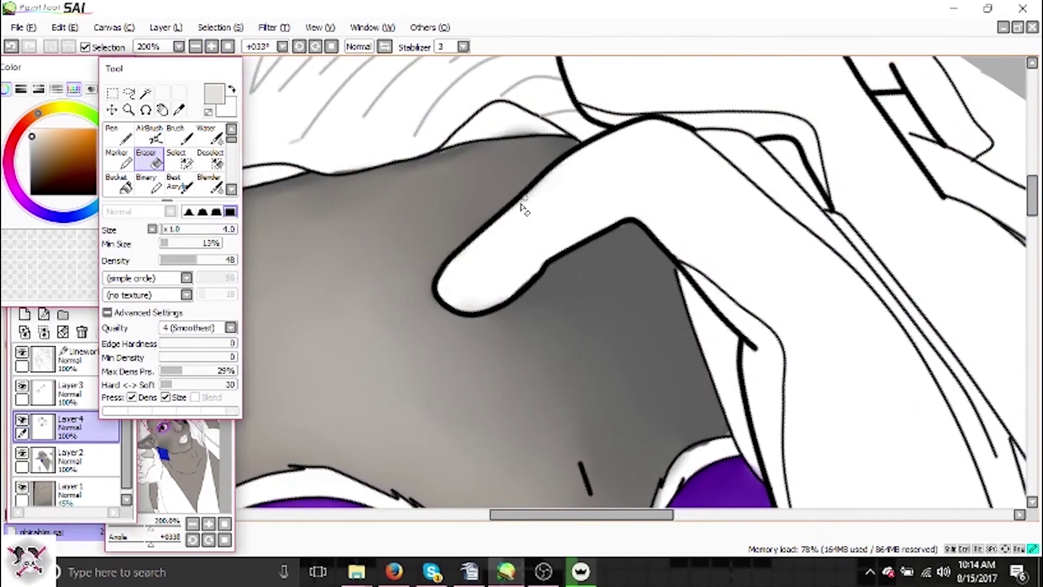
key("b")
key("e")
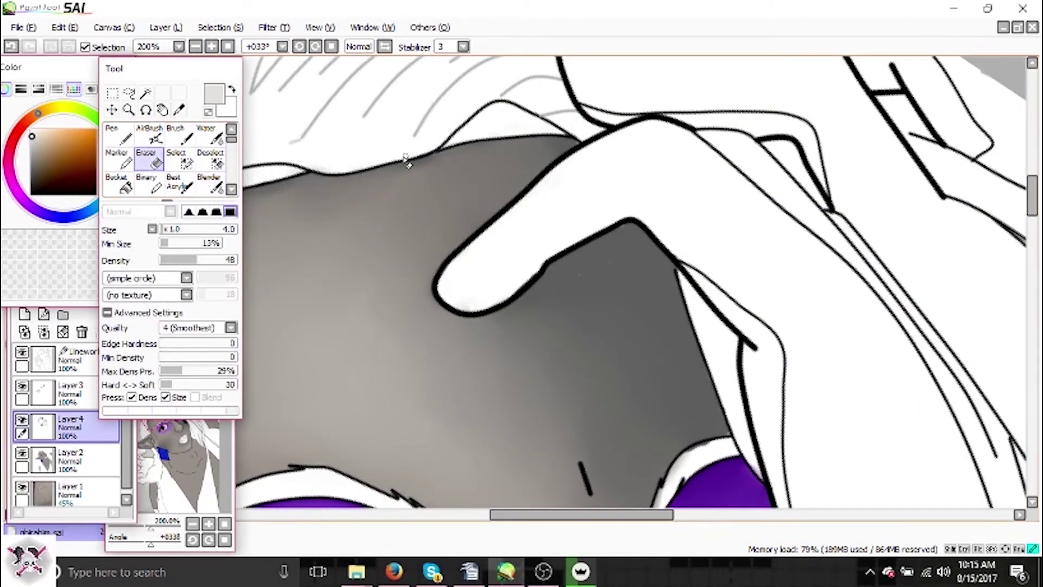
scroll(611, 185, "left", 3)
key("b")
key("e")
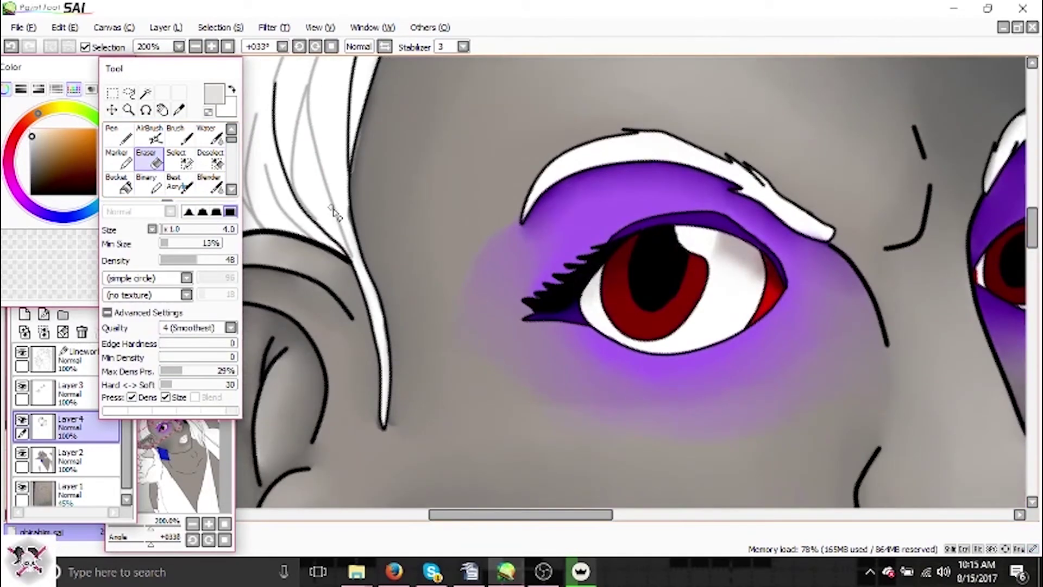
key("b")
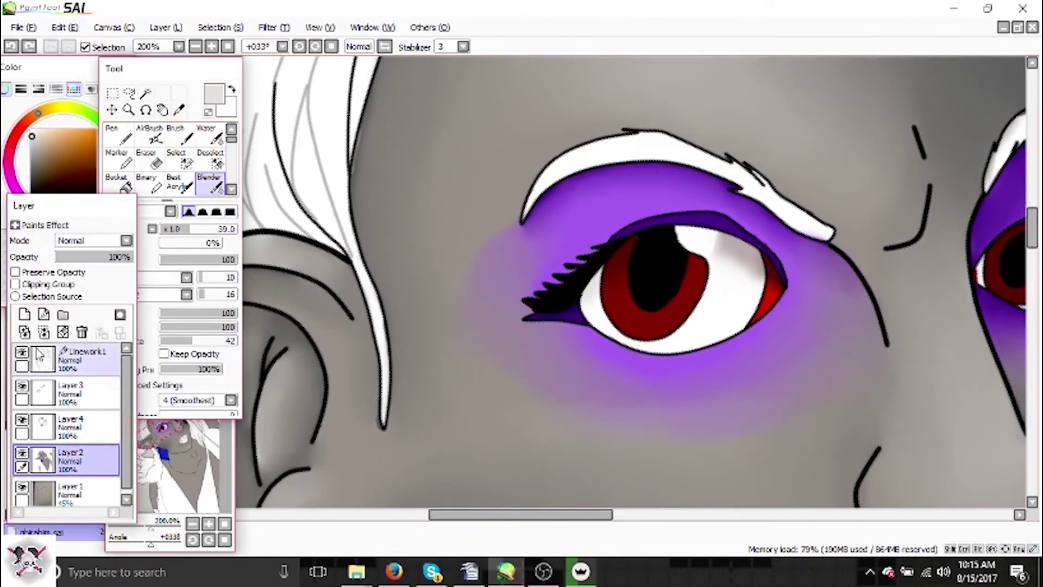
left_click(76, 393)
scroll(489, 272, "down", 3)
scroll(356, 276, "up", 4)
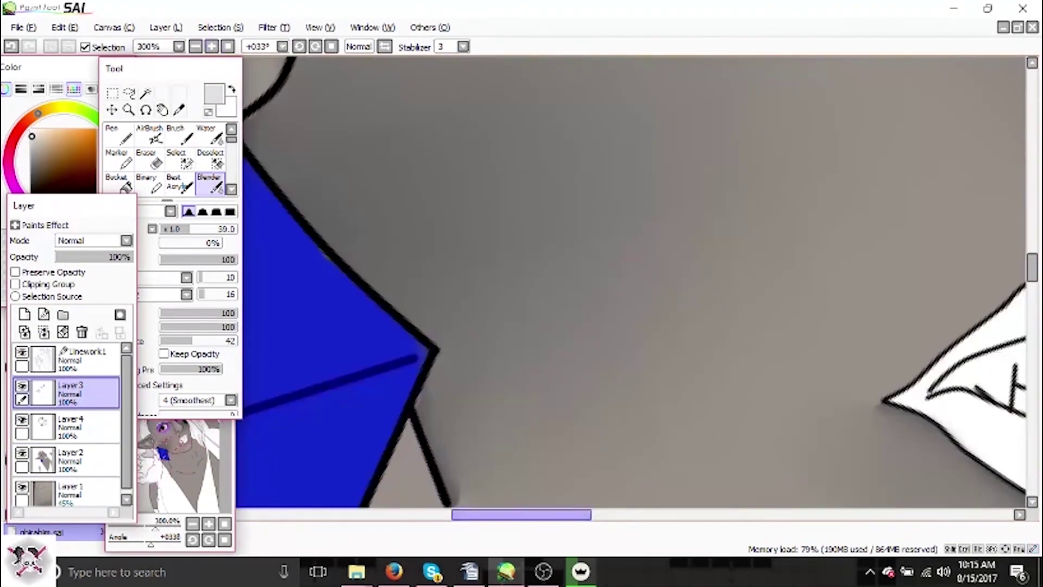
Erase grey shading that spills over the edges of the lips on Layer4, and sample the lips' white.
key("Down")
mouse_move(562, 529)
left_mouse_down()
mouse_move(560, 478)
mouse_move(326, 245)
left_mouse_up()
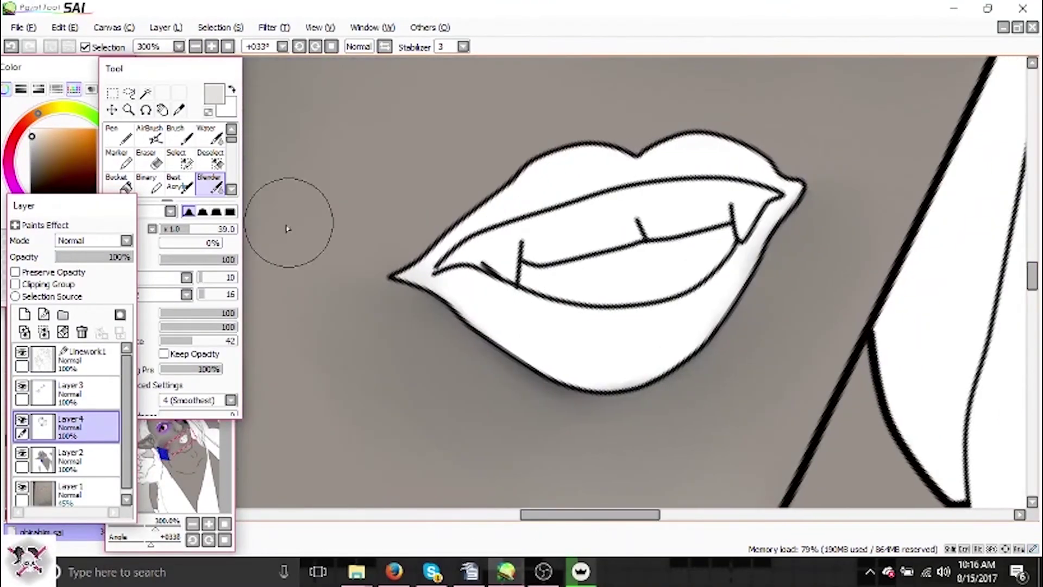
key("e")
key("alt")
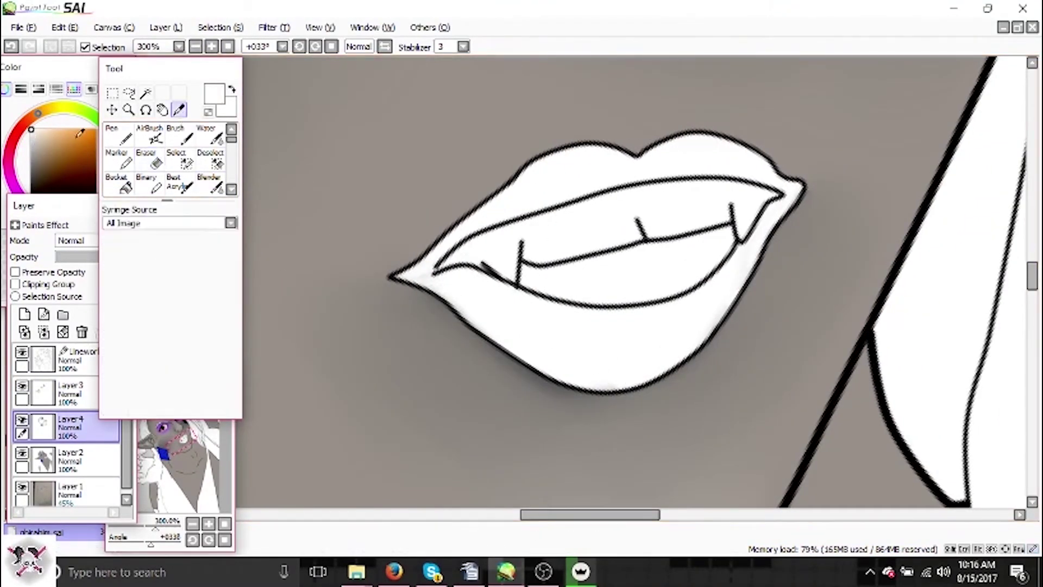
Paint light grey shading along the outlines of the upper and lower lips on Layer4.
left_click(33, 129)
key("b")
scroll(522, 279, "up", 2)
mouse_move(384, 280)
left_mouse_down()
mouse_move(536, 321)
mouse_move(723, 344)
mouse_move(955, 140)
mouse_move(757, 426)
mouse_move(668, 462)
left_mouse_up()
left_click_drag(375, 286, 670, 463)
key("ctrl+z")
mouse_move(326, 274)
left_mouse_down()
mouse_move(378, 282)
mouse_move(484, 384)
mouse_move(609, 444)
mouse_move(468, 341)
mouse_move(493, 338)
mouse_move(695, 438)
left_mouse_up()
mouse_move(403, 218)
left_mouse_down()
mouse_move(586, 132)
mouse_move(674, 111)
mouse_move(813, 96)
mouse_move(968, 108)
left_mouse_up()
scroll(518, 225, "up", 3)
left_click_drag(518, 224, 570, 210)
Blend the light grey lip shading into the white with the Blender at size 6.
left_click(209, 184)
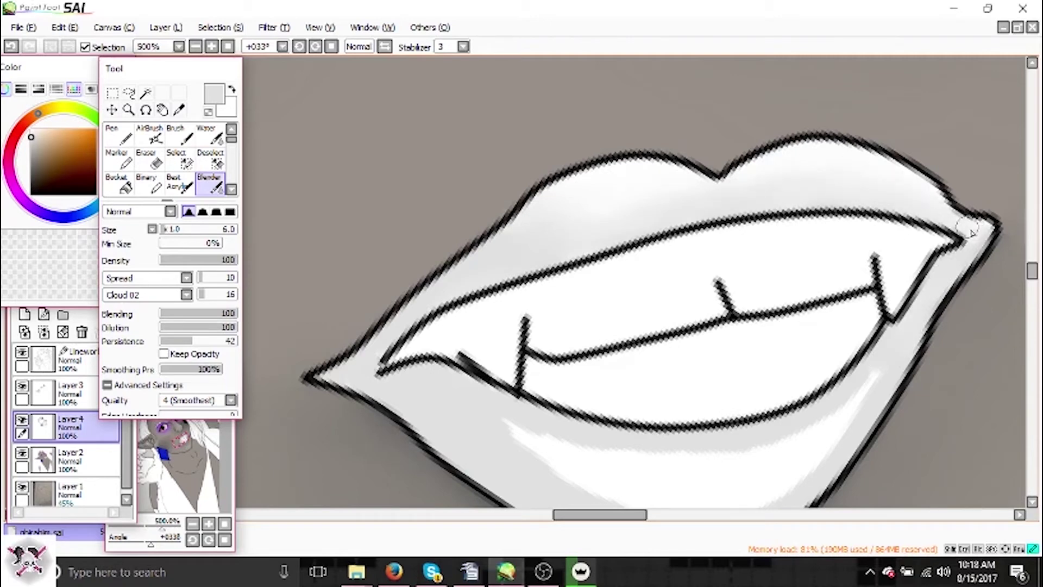
scroll(559, 193, "down", 3)
mouse_move(755, 335)
left_mouse_down()
mouse_move(717, 392)
mouse_move(560, 339)
left_mouse_up()
Shade the edges of the teeth in pale cream with the Brush at size 1 and blend with the Blender at size 6.
mouse_move(38, 113)
left_mouse_down()
mouse_move(16, 185)
mouse_move(49, 109)
left_mouse_up()
left_click(40, 129)
left_click(179, 136)
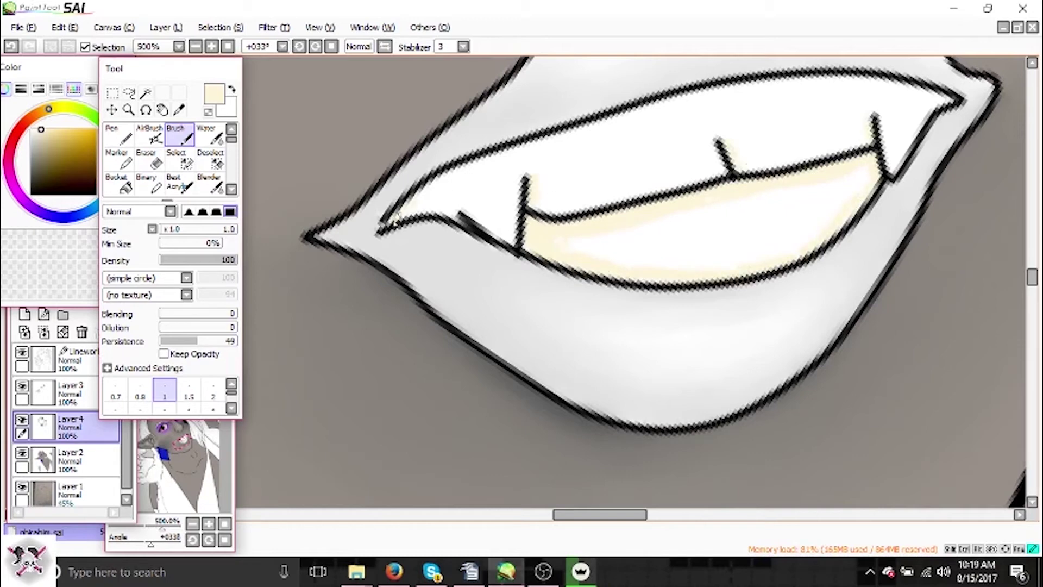
left_click(209, 184)
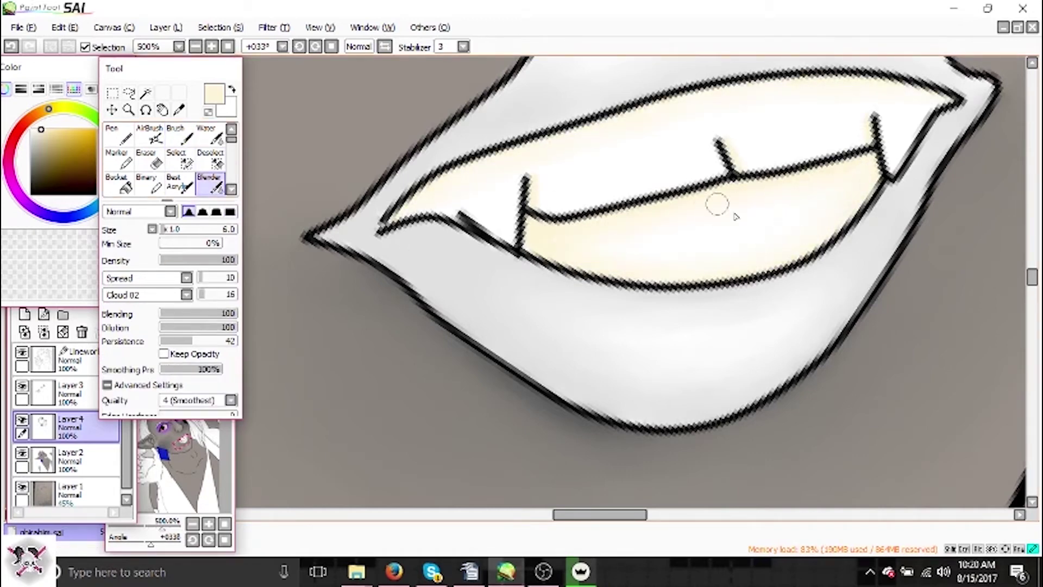
Cover the bare upper arm below the raised hand with a sampled dark grey-brown using the Brush at size 21.
left_click(211, 48)
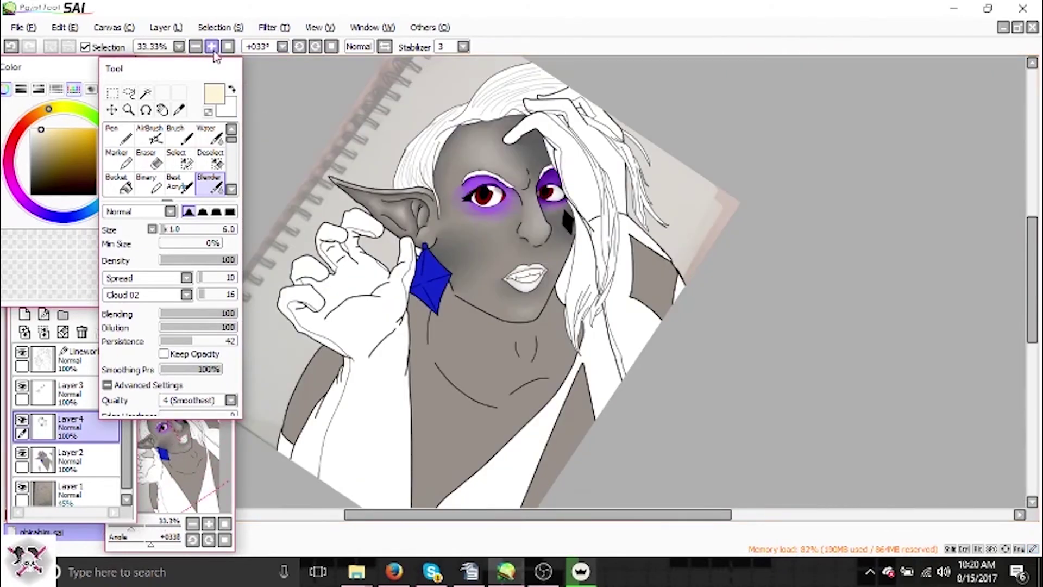
left_click(228, 46)
scroll(460, 521, "down", 5)
left_click_drag(460, 515, 444, 515)
left_click(34, 168)
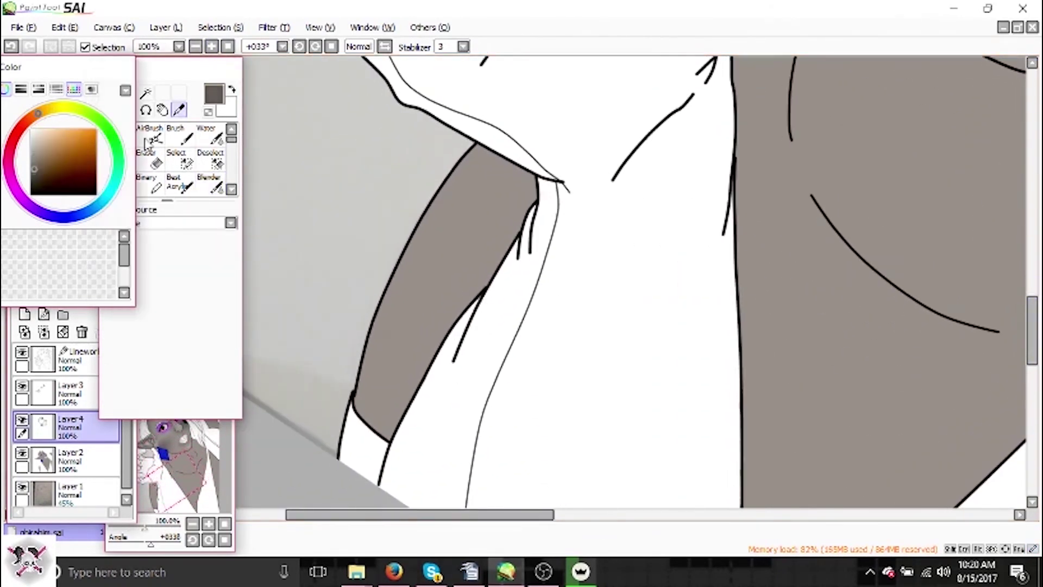
left_click(175, 135)
scroll(435, 163, "up", 1)
mouse_move(433, 121)
left_mouse_down()
mouse_move(531, 214)
mouse_move(443, 144)
mouse_move(392, 396)
mouse_move(305, 302)
left_mouse_up()
key("e")
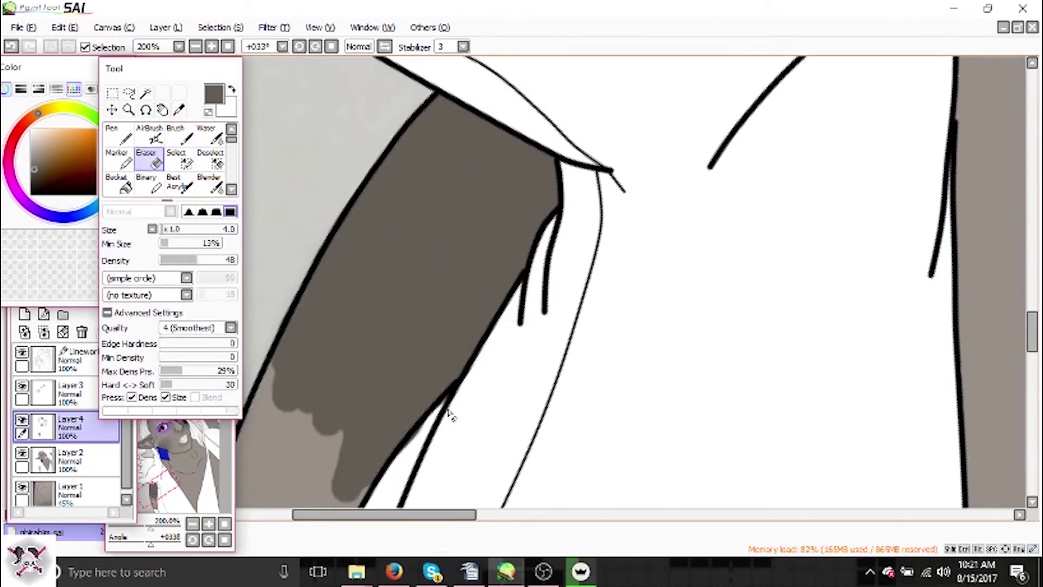
left_click(180, 136)
scroll(927, 349, "down", 3)
mouse_move(429, 152)
left_mouse_down()
mouse_move(326, 384)
mouse_move(377, 400)
mouse_move(413, 381)
left_mouse_up()
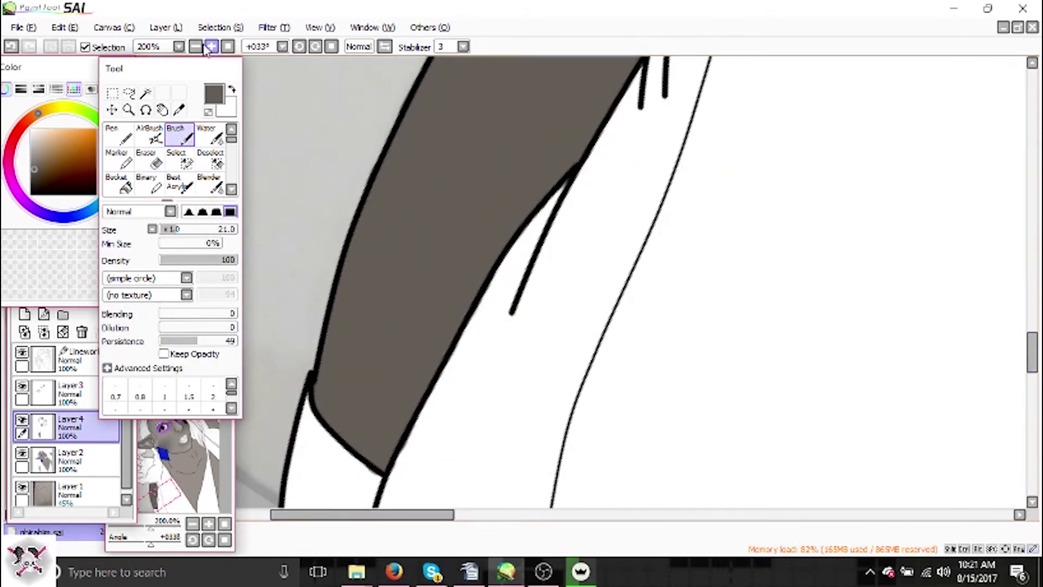
Paint dark grey-brown shadow down the side of the neck, below the collarbone lines and over the chest at size 21.
left_click(197, 47)
scroll(543, 272, "up", 3)
mouse_move(477, 259)
left_mouse_down()
mouse_move(472, 292)
mouse_move(573, 409)
left_mouse_up()
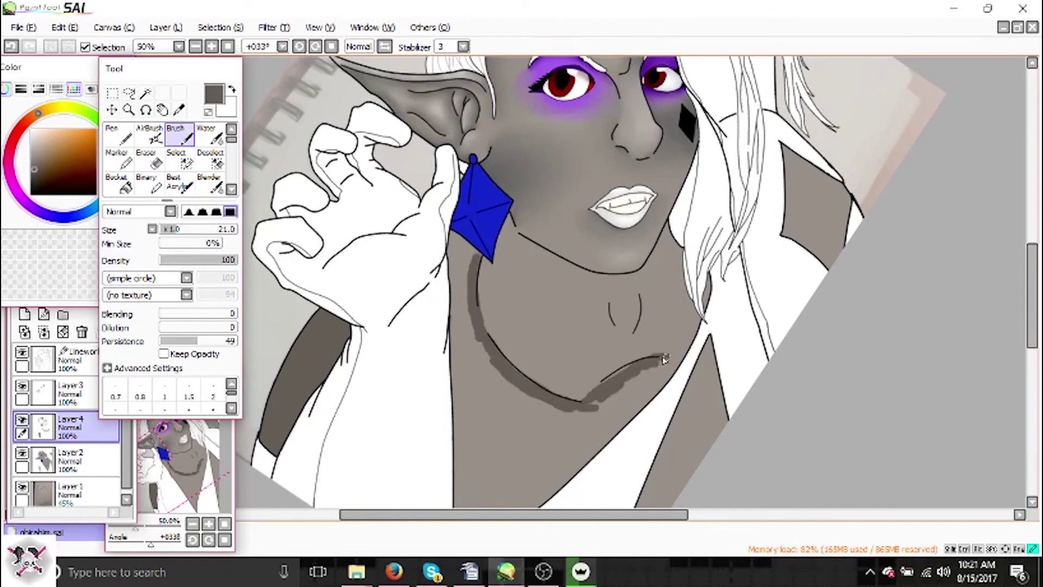
scroll(454, 451, "down", 3)
left_click_drag(458, 305, 453, 456)
left_click_drag(592, 330, 533, 278)
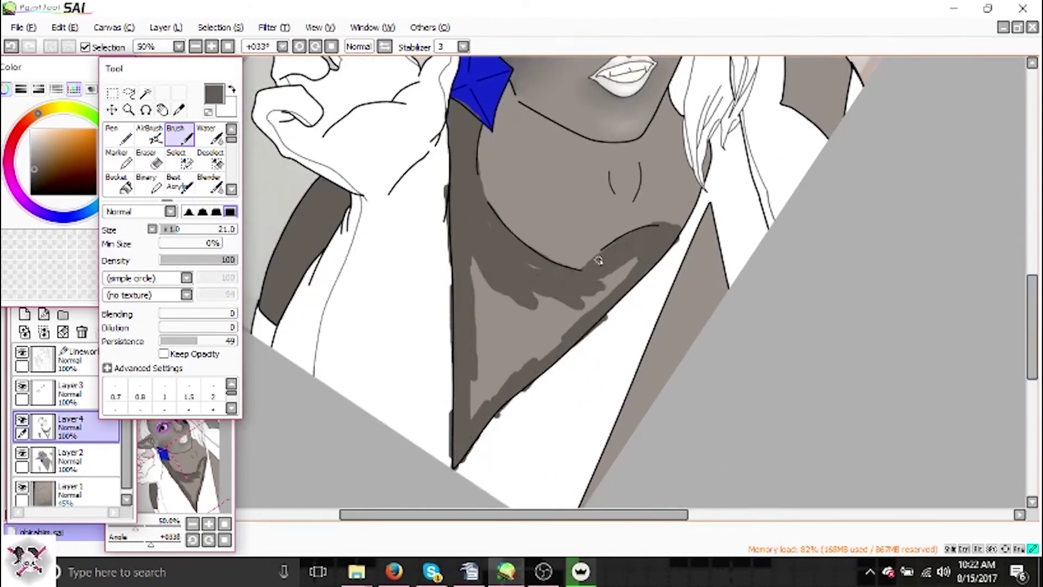
left_click_drag(602, 303, 539, 374)
Blend the neck and chest shadow into the skin with the Blender at size 100.
left_click(210, 182)
mouse_move(565, 271)
left_mouse_down()
mouse_move(477, 349)
mouse_move(648, 245)
left_mouse_up()
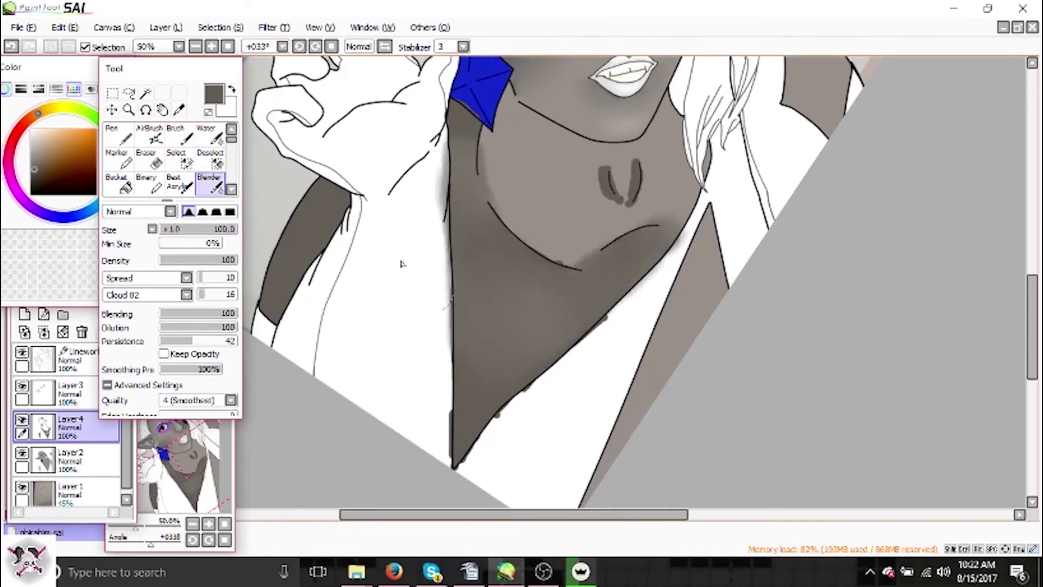
left_click(211, 47)
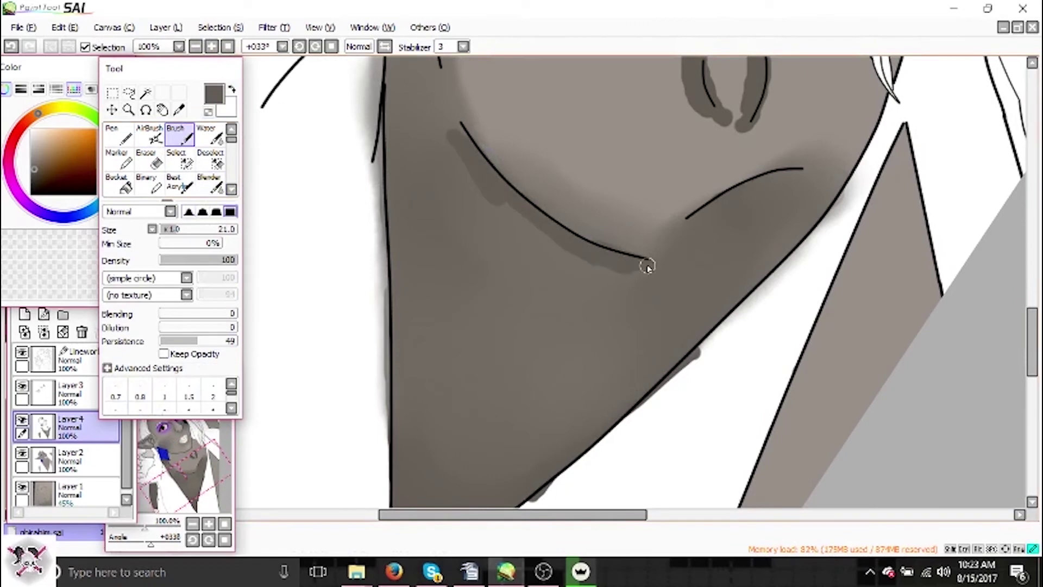
Erase shadow that spills over the garment edge and above the shorter collarbone line with the Eraser at size 4.
key("e")
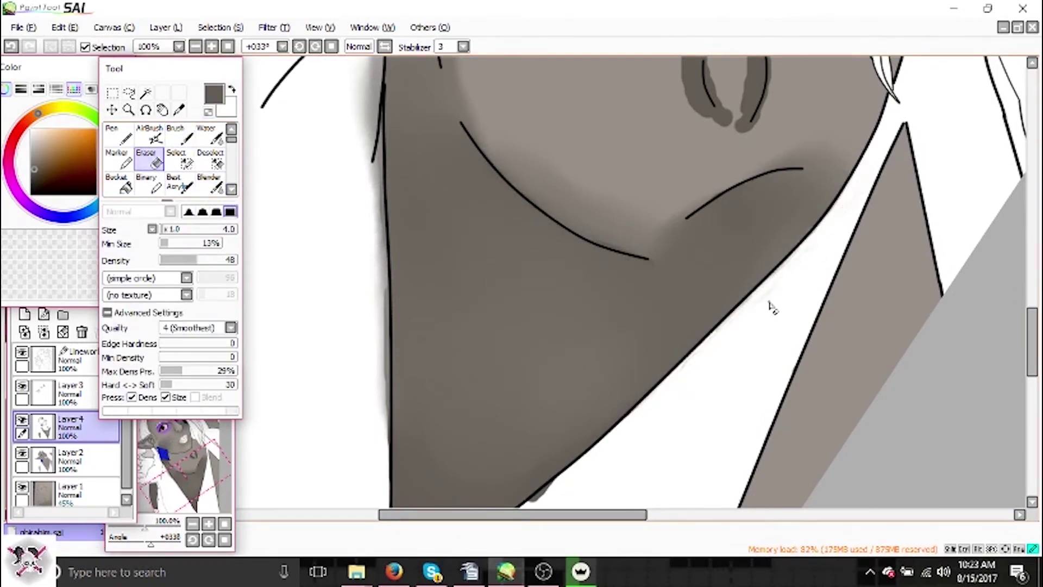
scroll(755, 319, "up", 3)
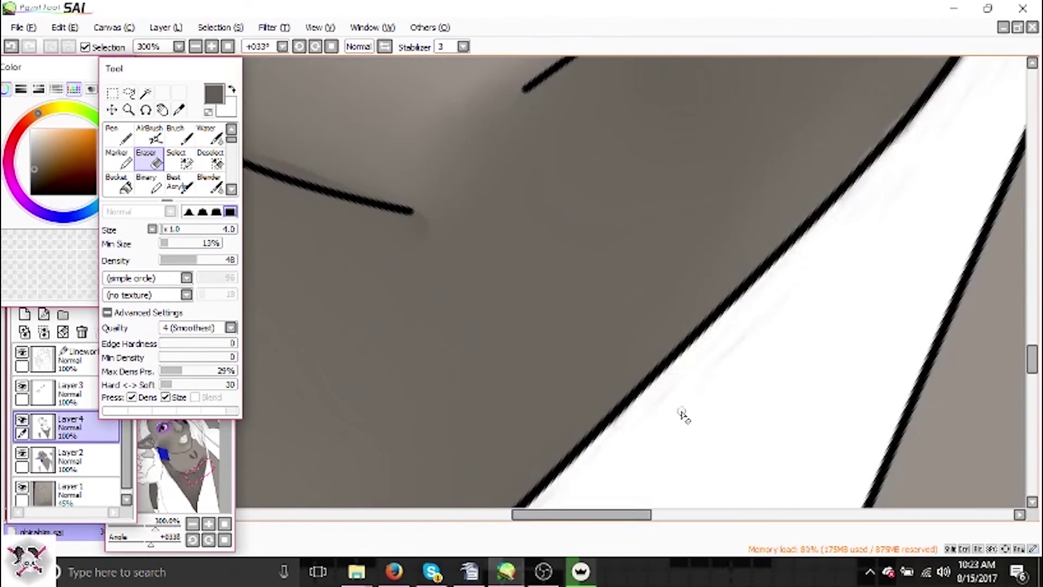
left_click_drag(693, 502, 741, 366)
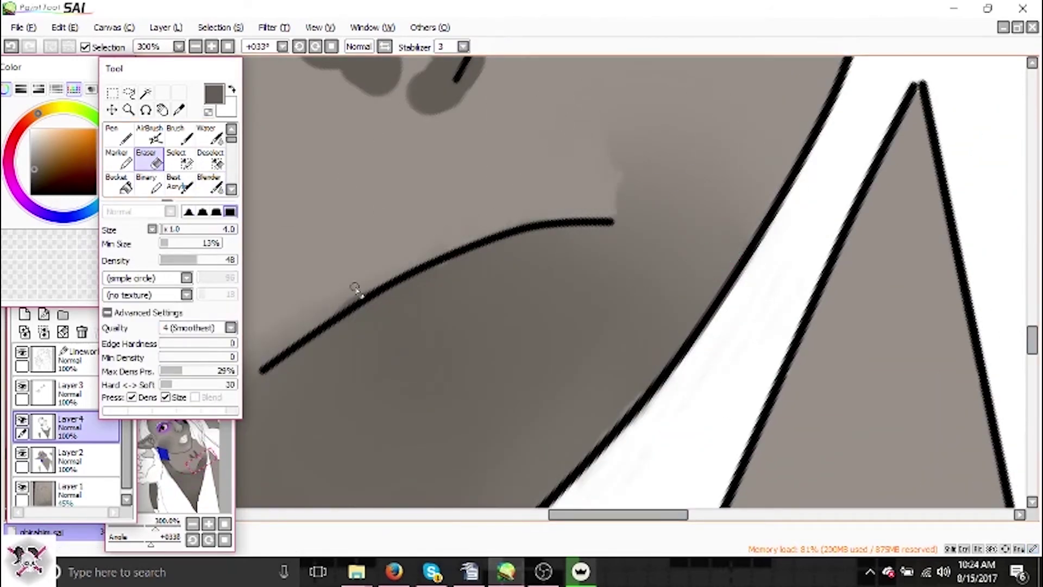
scroll(384, 328, "down", 2)
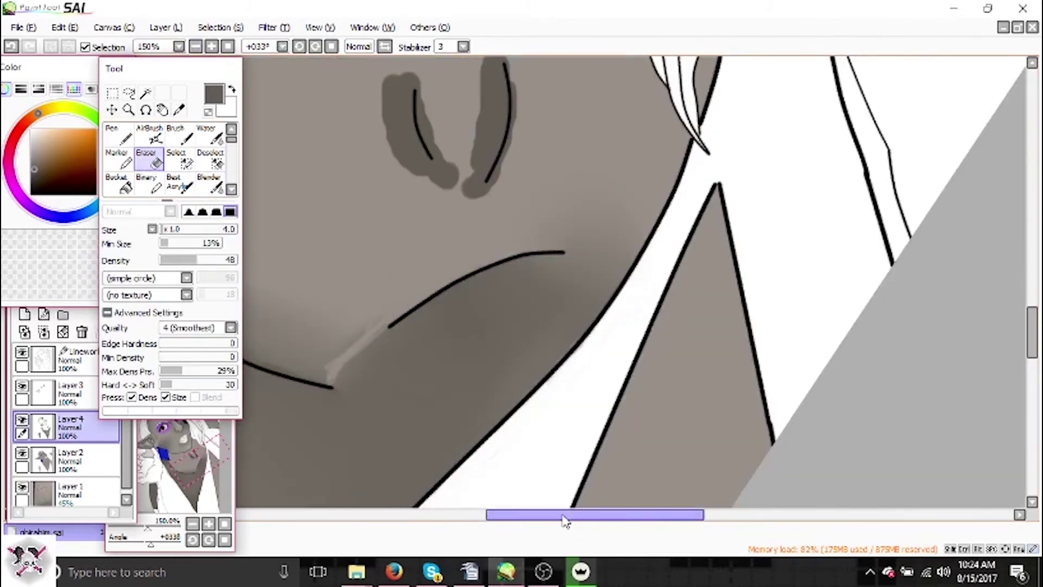
Erase the shadow spilling above the long collarbone line and inside the neck line with the Eraser at size 33.
left_click_drag(574, 515, 505, 515)
key("bracketright")
mouse_move(485, 307)
left_mouse_down()
mouse_move(473, 263)
mouse_move(368, 152)
mouse_move(601, 354)
mouse_move(662, 370)
left_mouse_up()
left_click_drag(1035, 333, 1036, 304)
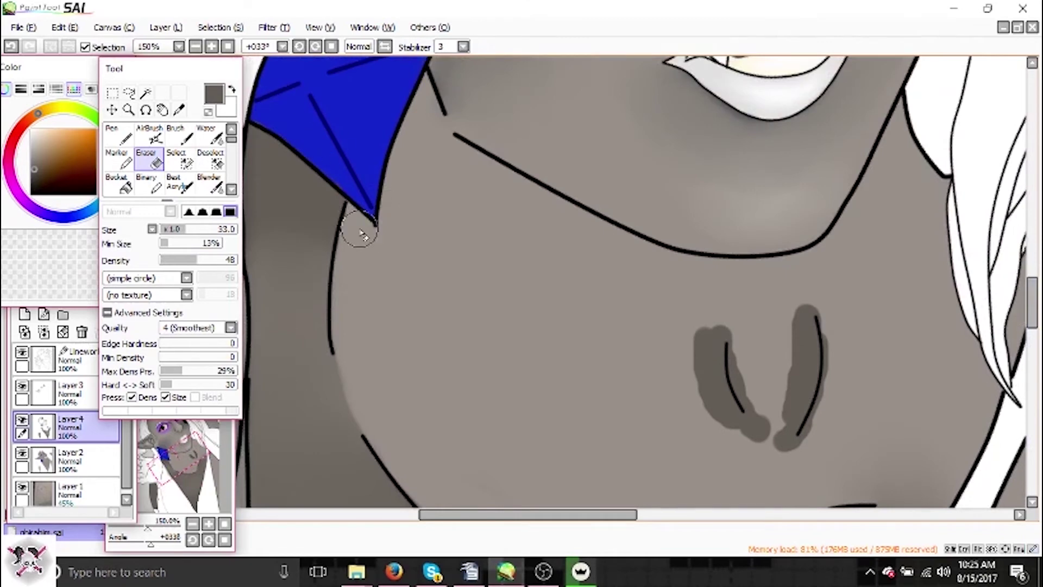
Clean up shadow spilling outside the chest's lower tip, the garment edge and the raised forearm with the Eraser at size 33.
scroll(855, 364, "down", 8)
scroll(639, 440, "down", 4)
scroll(391, 205, "left", 4)
mouse_move(594, 179)
left_mouse_down()
mouse_move(400, 217)
mouse_move(348, 320)
left_mouse_up()
key("b")
mouse_move(405, 340)
left_mouse_down()
mouse_move(409, 353)
mouse_move(388, 347)
left_mouse_up()
key("e")
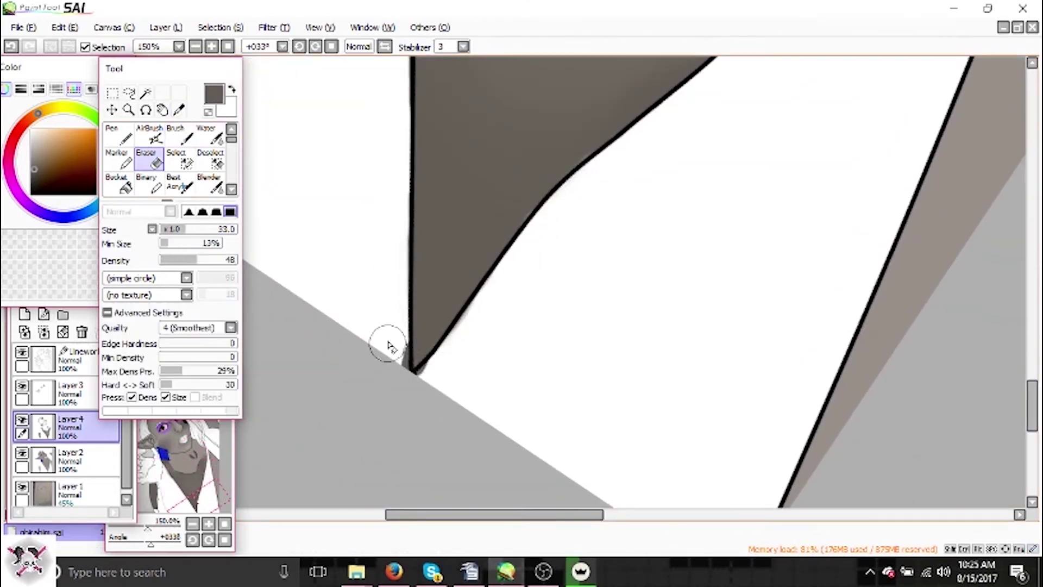
key("b")
scroll(558, 163, "up", 5)
key("e")
left_click_drag(392, 157, 392, 462)
scroll(664, 222, "up", 5)
mouse_move(380, 359)
left_mouse_down()
mouse_move(373, 252)
mouse_move(375, 283)
left_mouse_up()
scroll(722, 330, "up", 4)
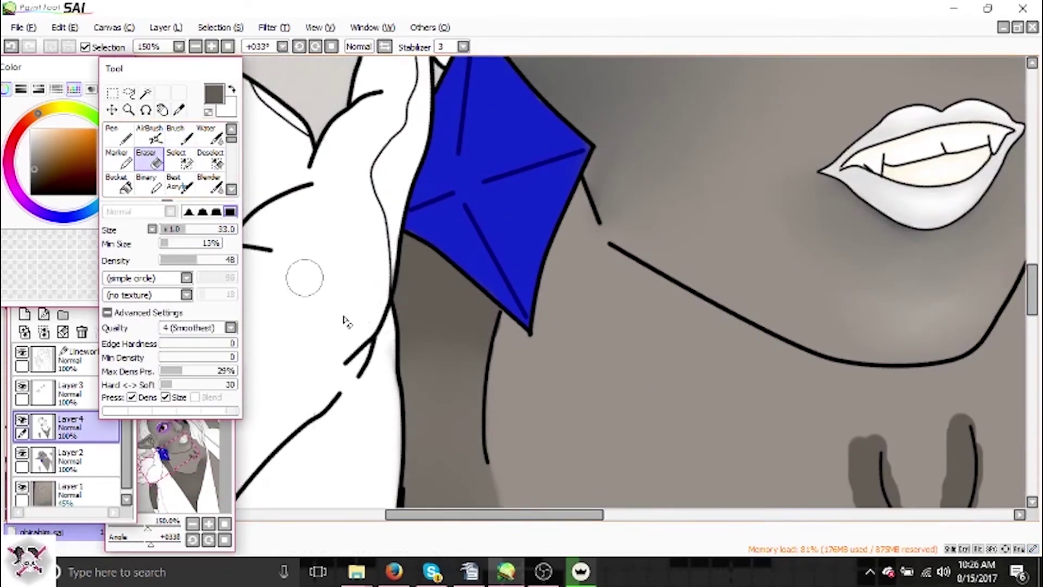
Paint dark grey-brown shadow on the neck around the earring's lower tip and at the start of the jawline.
left_click(181, 126)
mouse_move(595, 182)
left_mouse_down()
mouse_move(593, 230)
mouse_move(497, 320)
mouse_move(522, 348)
left_mouse_up()
left_click(211, 184)
key("b")
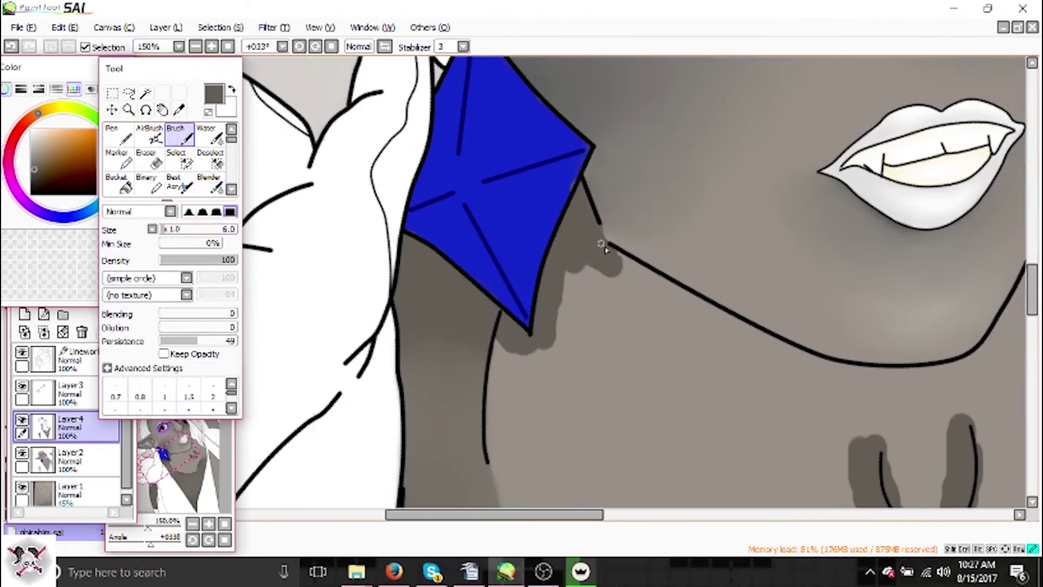
left_click_drag(605, 249, 650, 276)
key("e")
key("b")
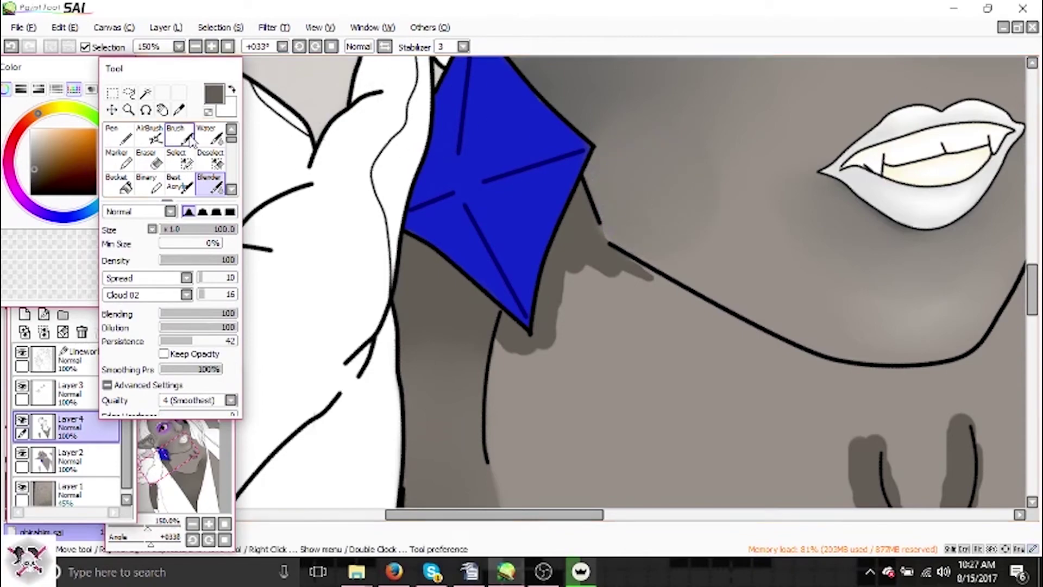
Extend the dark shadow along the underside of the jaw and chin, rotating the canvas for the strokes.
left_click(316, 46)
left_click_drag(489, 163, 384, 242)
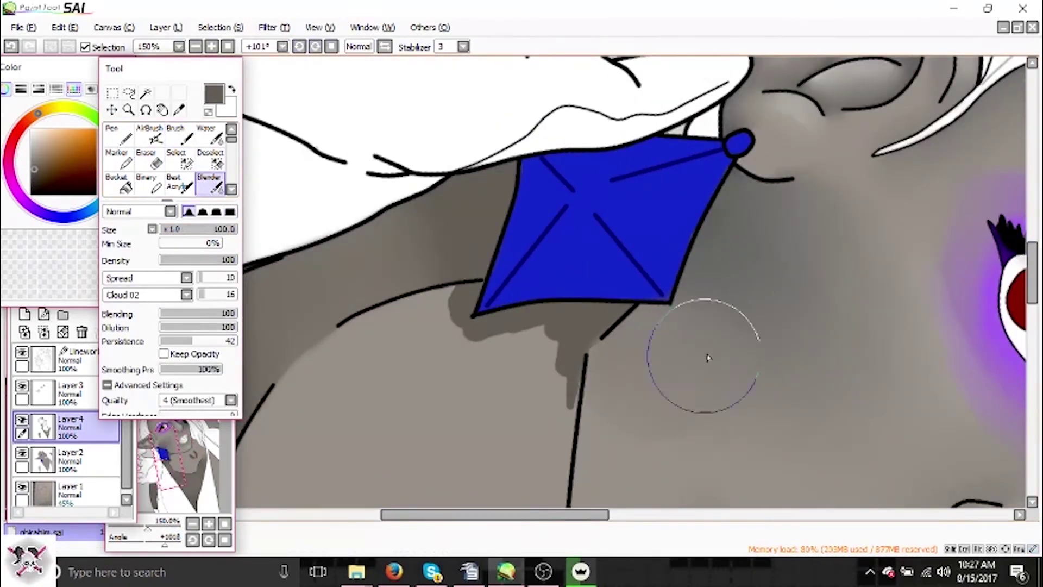
left_click_drag(584, 334, 571, 402)
mouse_move(523, 198)
left_mouse_down()
mouse_move(578, 384)
mouse_move(608, 435)
left_mouse_up()
scroll(482, 134, "up", 1)
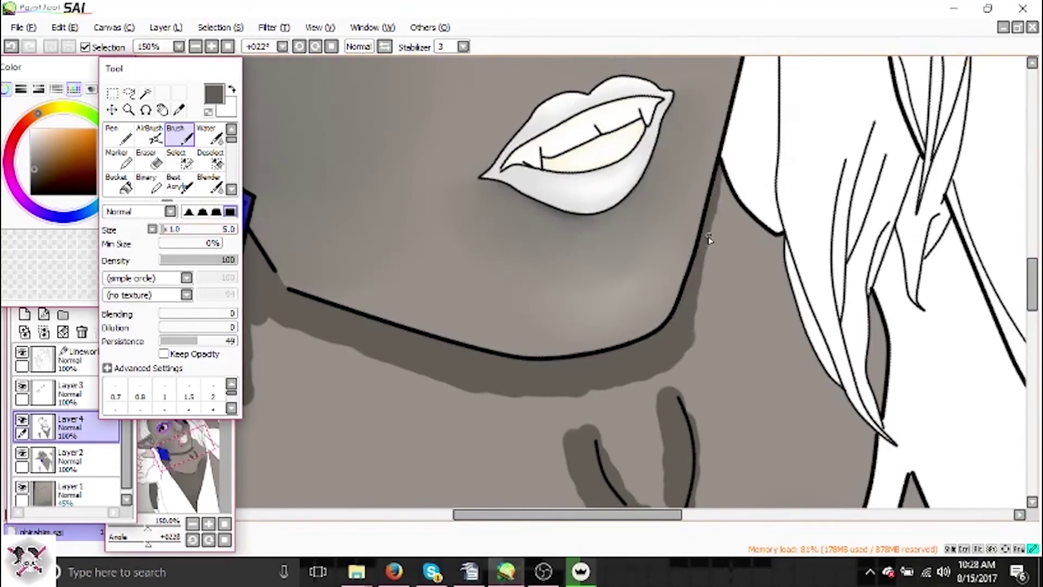
Paint dark shadow on the neck between the jaw and the hair and along the hair strands at size 5.
scroll(770, 242, "up", 3)
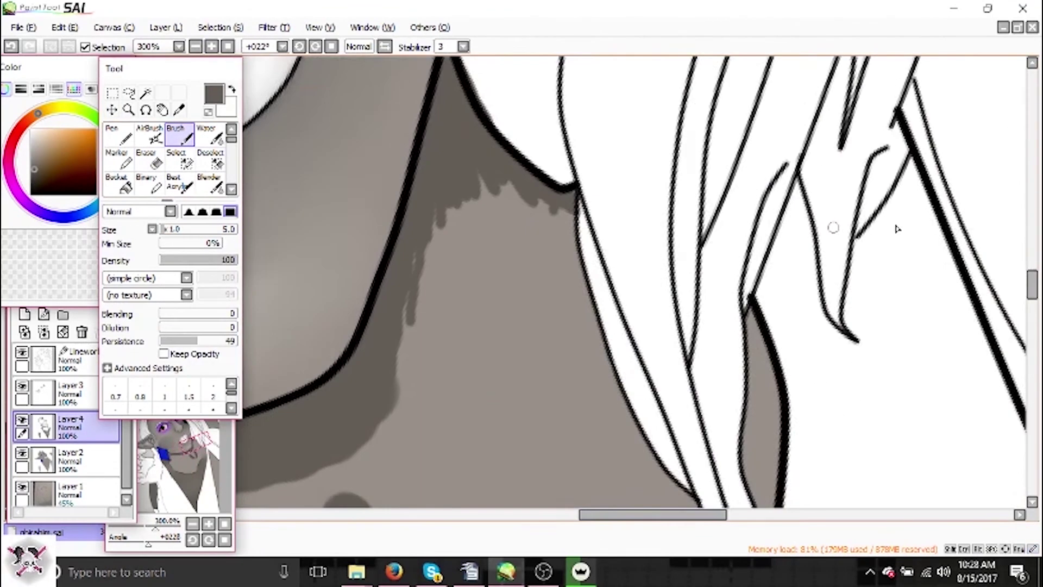
left_click_drag(751, 189, 769, 403)
mouse_move(562, 86)
left_mouse_down()
mouse_move(606, 253)
mouse_move(656, 347)
mouse_move(745, 454)
left_mouse_up()
scroll(493, 237, "down", 3)
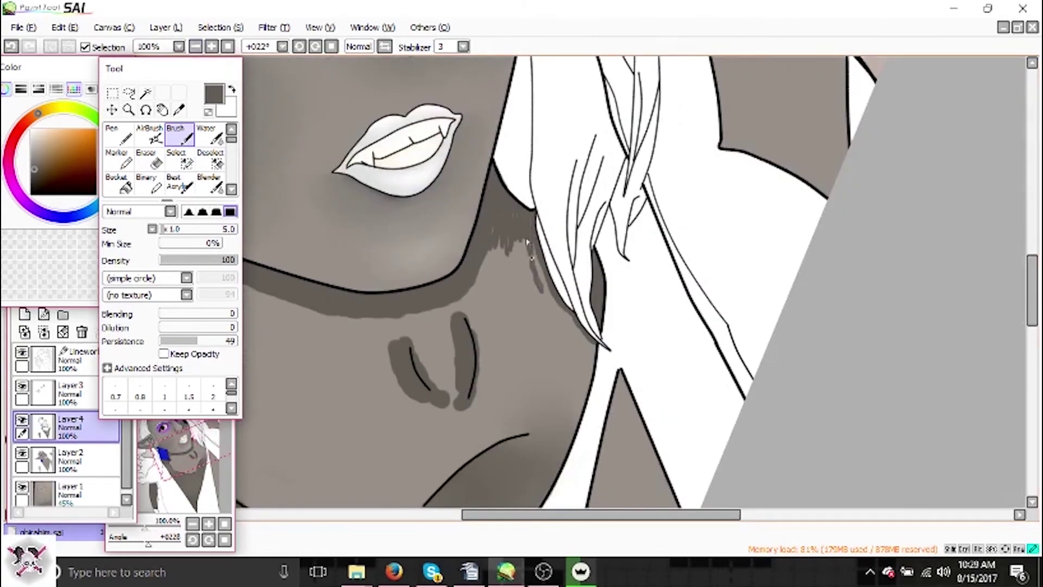
Paint dark shadow down the neck's edge below the hair and past the shorter collarbone line at size 5.
left_click(195, 47)
scroll(602, 335, "up", 4)
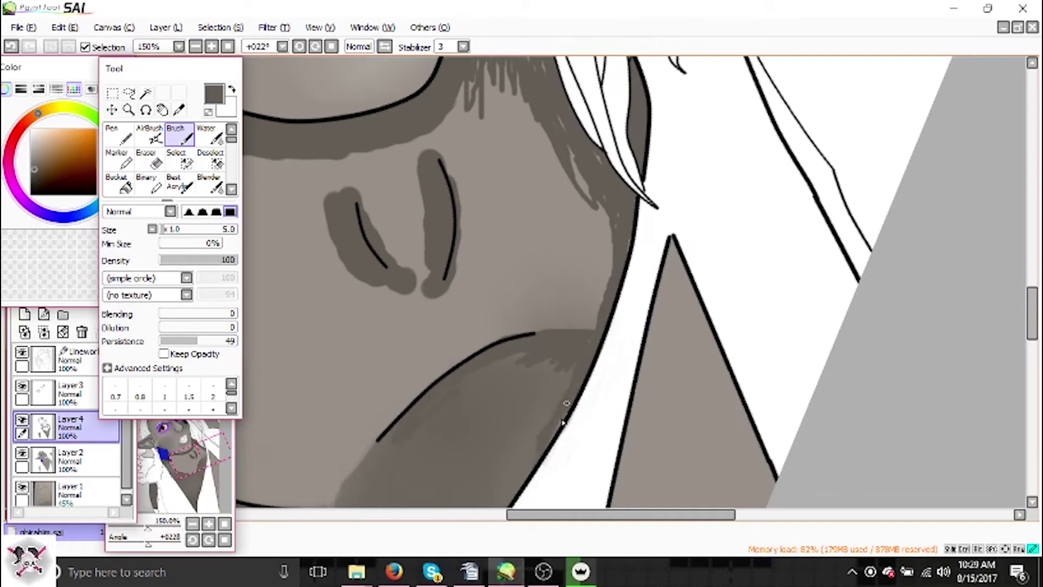
left_click_drag(563, 413, 506, 497)
Try to lighten the shadow below the shorter collarbone line with the Eraser at size 33, and undo the last two actions.
key("e")
left_click(65, 27)
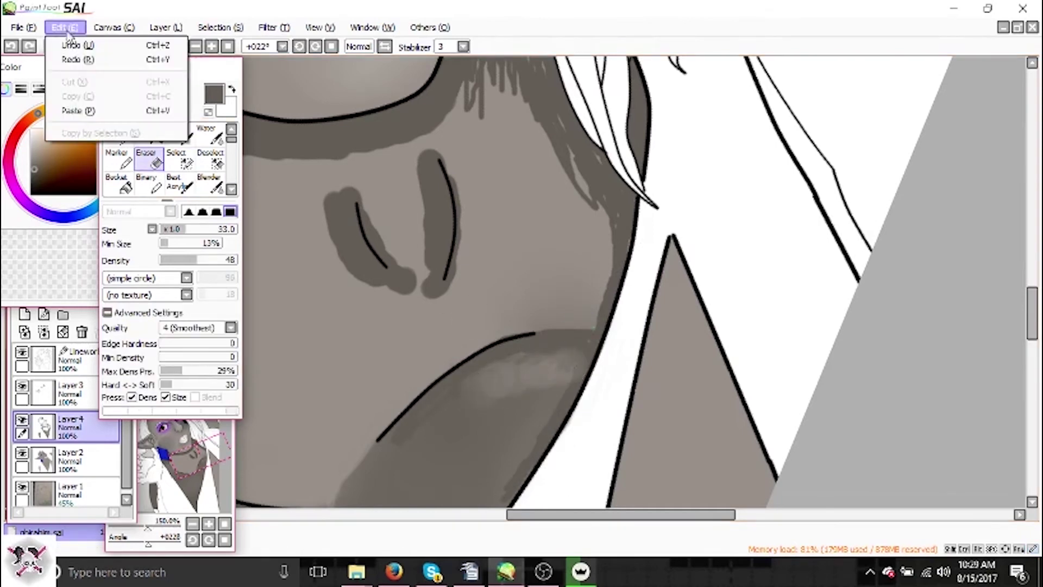
left_click(78, 46)
left_click(65, 27)
left_click(78, 46)
Paint light grey highlights above the collarbone lines at size 24 and blend the neck's highlights and shadows with the Blender at size 100.
left_click(179, 110)
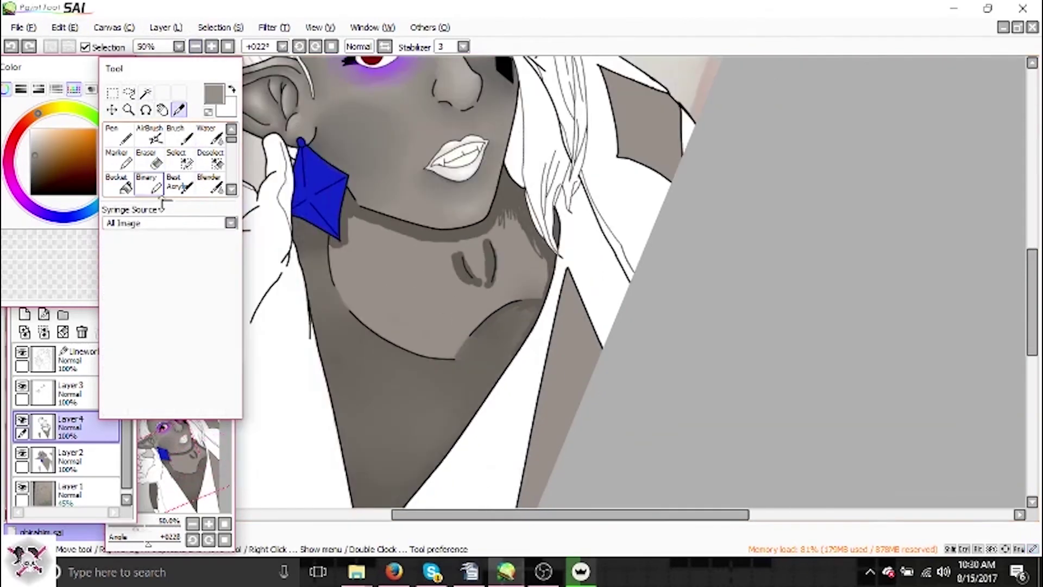
left_click(180, 136)
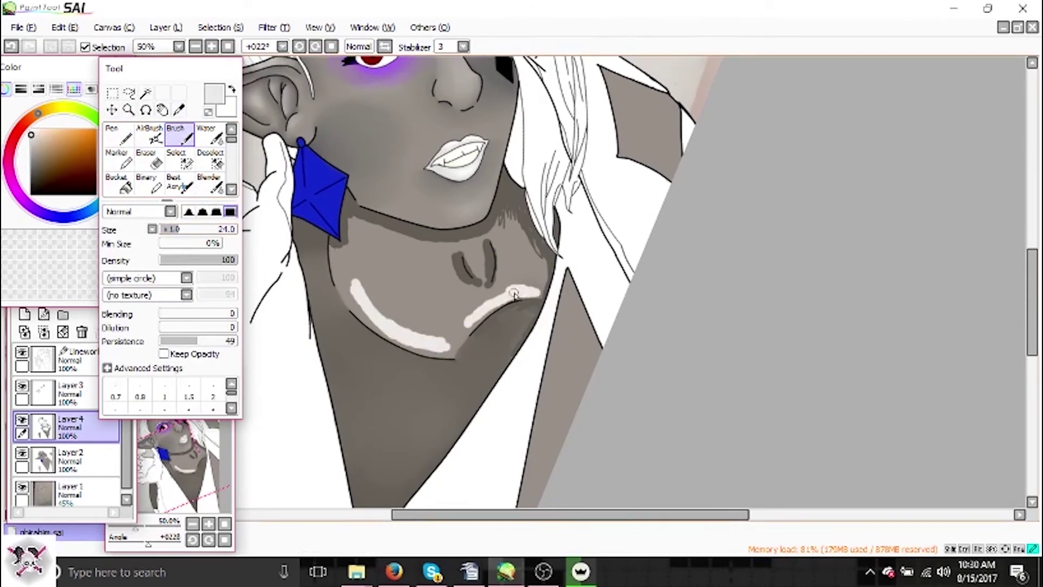
left_click(210, 184)
mouse_move(348, 255)
left_mouse_down()
mouse_move(361, 282)
mouse_move(478, 291)
mouse_move(513, 242)
mouse_move(492, 239)
left_mouse_up()
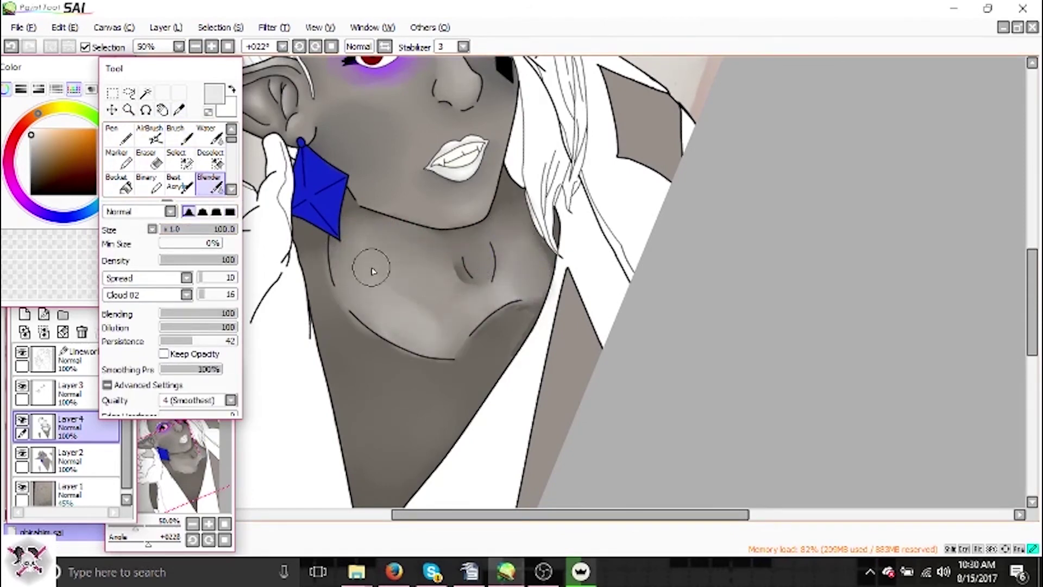
mouse_move(372, 271)
left_mouse_down()
mouse_move(444, 300)
mouse_move(432, 336)
left_mouse_up()
mouse_move(531, 293)
left_mouse_down()
mouse_move(522, 254)
mouse_move(456, 268)
left_mouse_up()
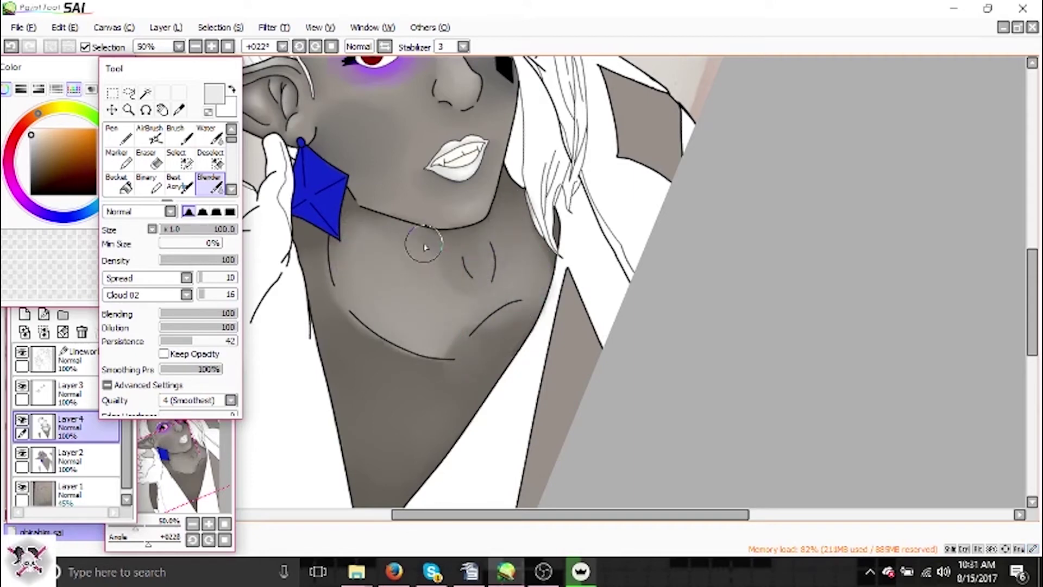
left_click_drag(343, 338, 433, 395)
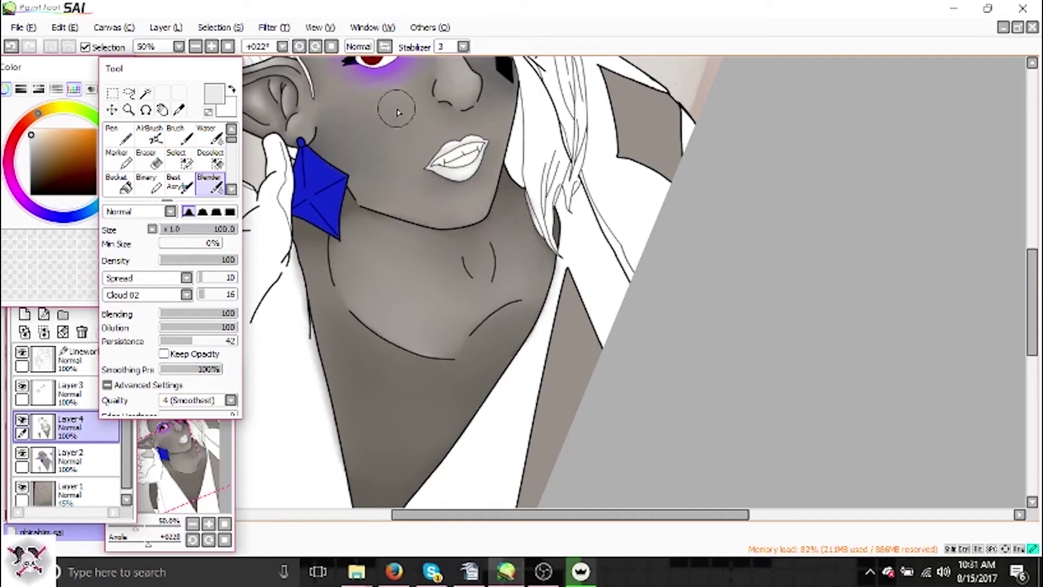
Deepen the shadow under the jaw and beside the earring with a sampled dark grey at size 24, and blend it at size 100.
key("alt")
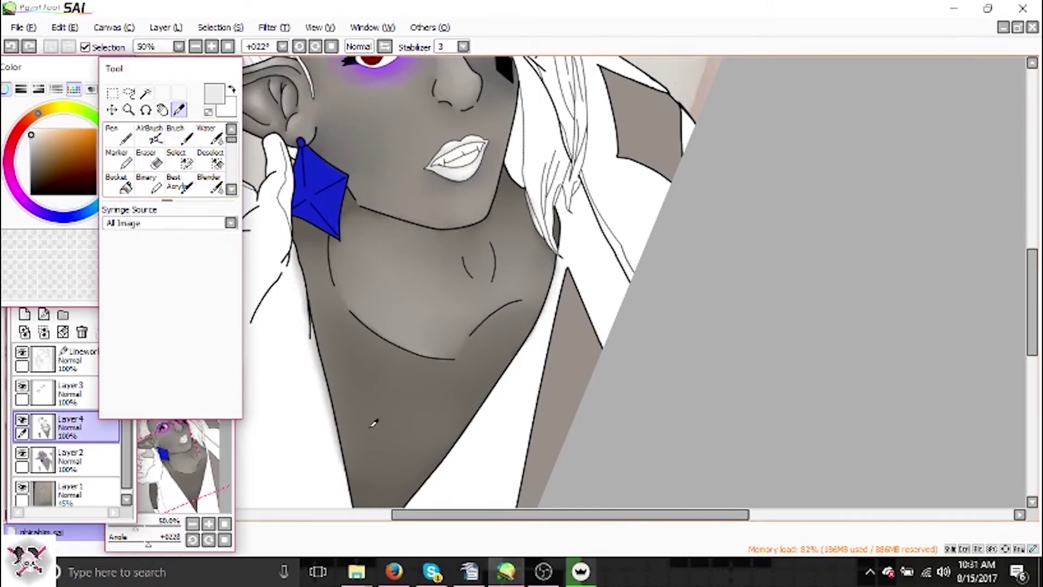
left_click(477, 224, "alt")
key("b")
left_click_drag(381, 223, 425, 235)
key("v")
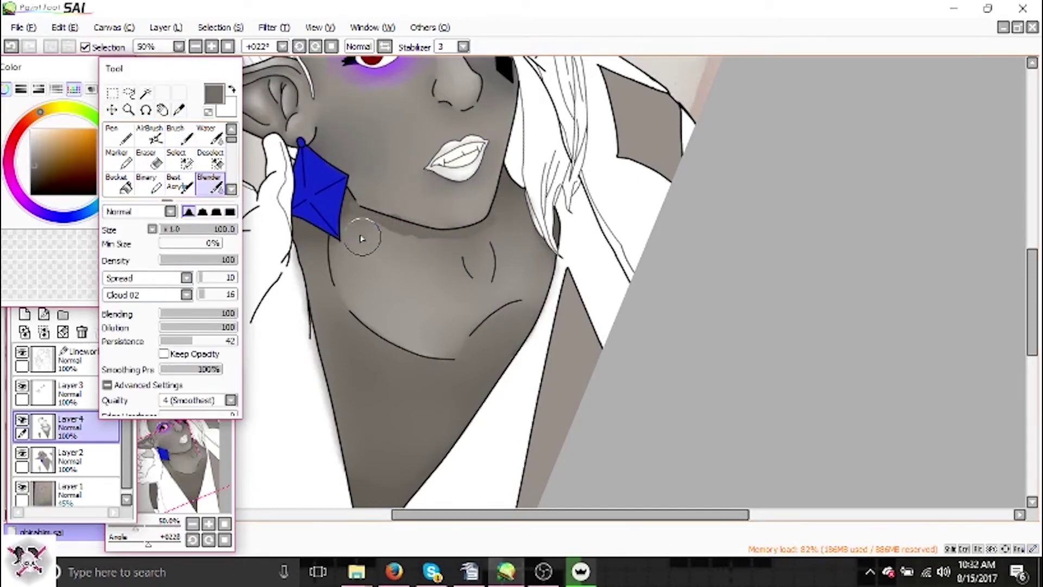
key("b")
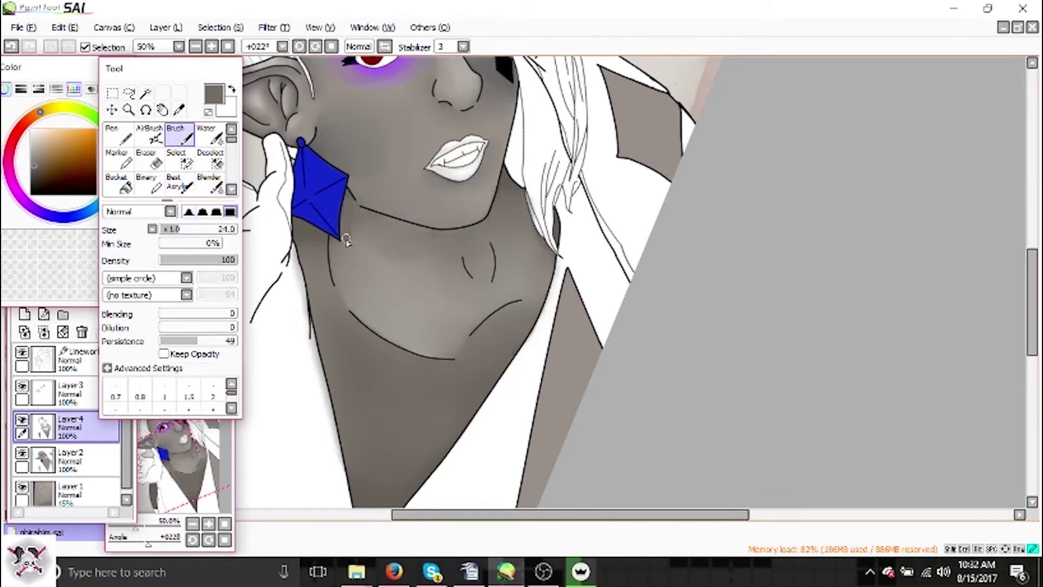
key("v")
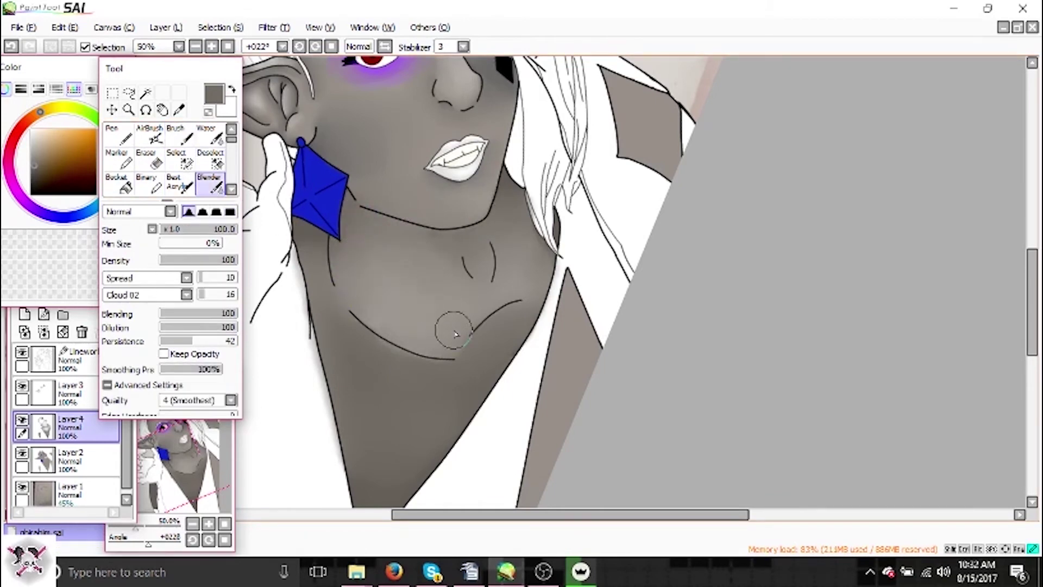
Erase the neck shading that spills onto the hanging hair strands with the Eraser at size 7.
left_click(195, 47)
scroll(514, 302, "up", 5)
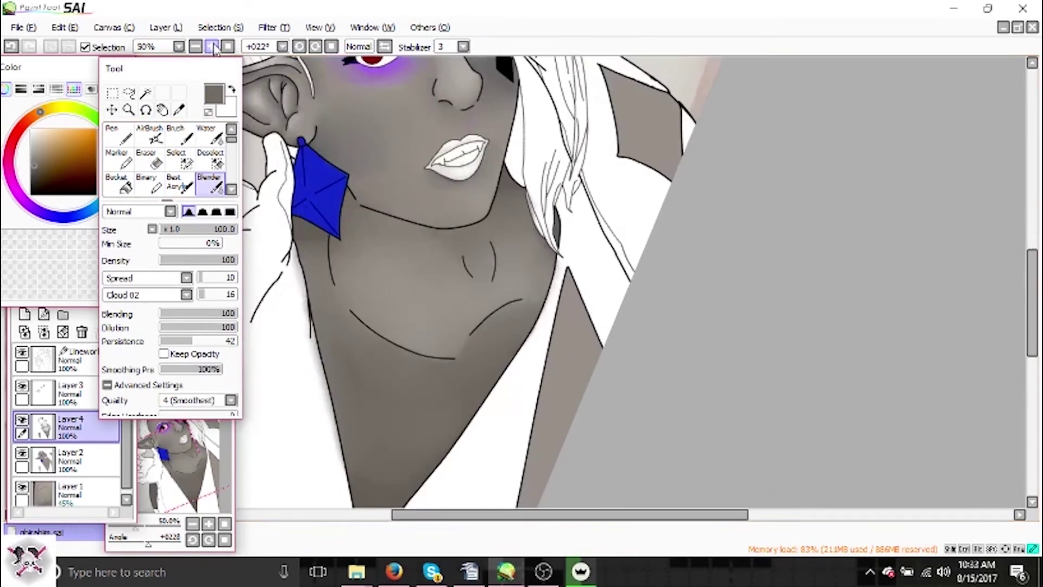
key("e")
scroll(625, 258, "up", 5)
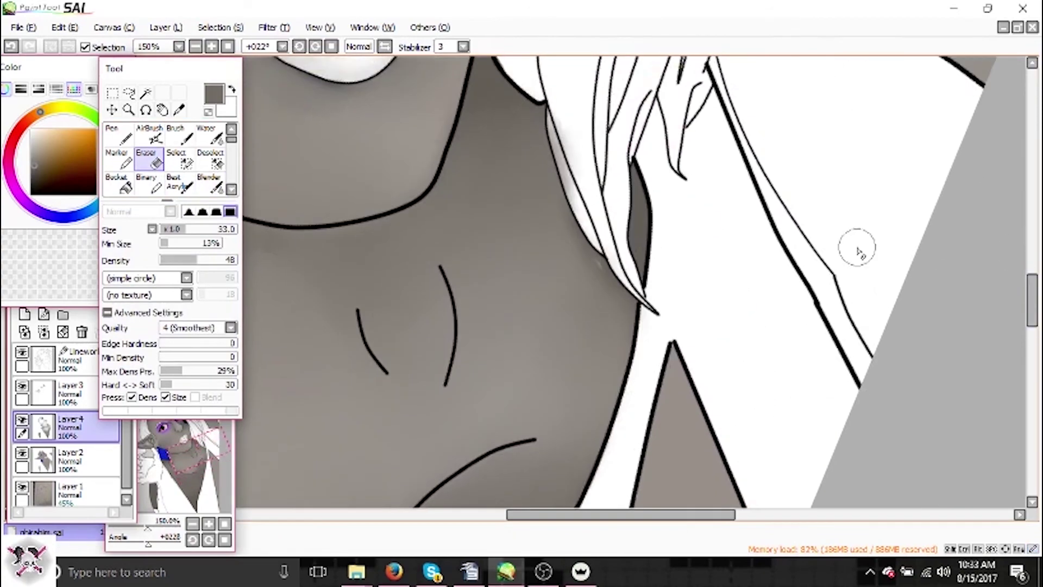
left_click(182, 230)
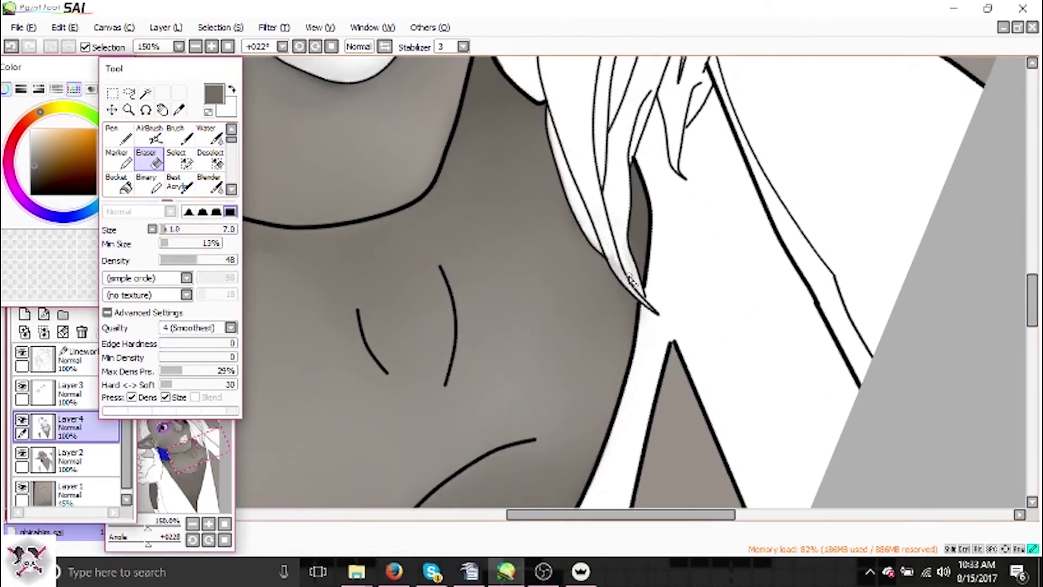
scroll(568, 149, "down", 5)
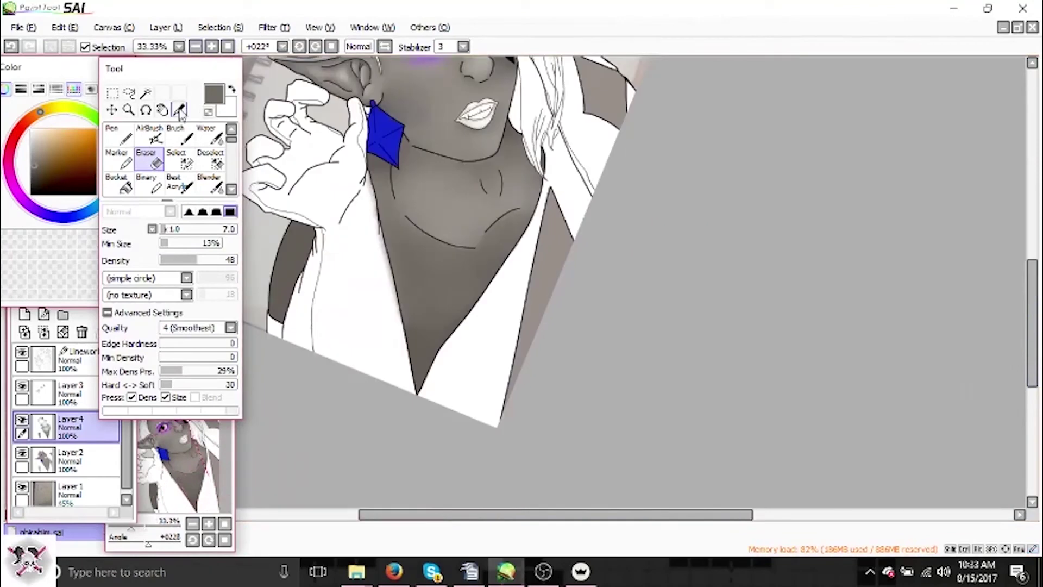
Sample a dark grey and paint shadow over the lower part of the triangular skin patch beside the white lapel at size 24.
left_click(180, 110)
left_click(179, 135)
scroll(931, 279, "up", 5)
left_click(157, 160)
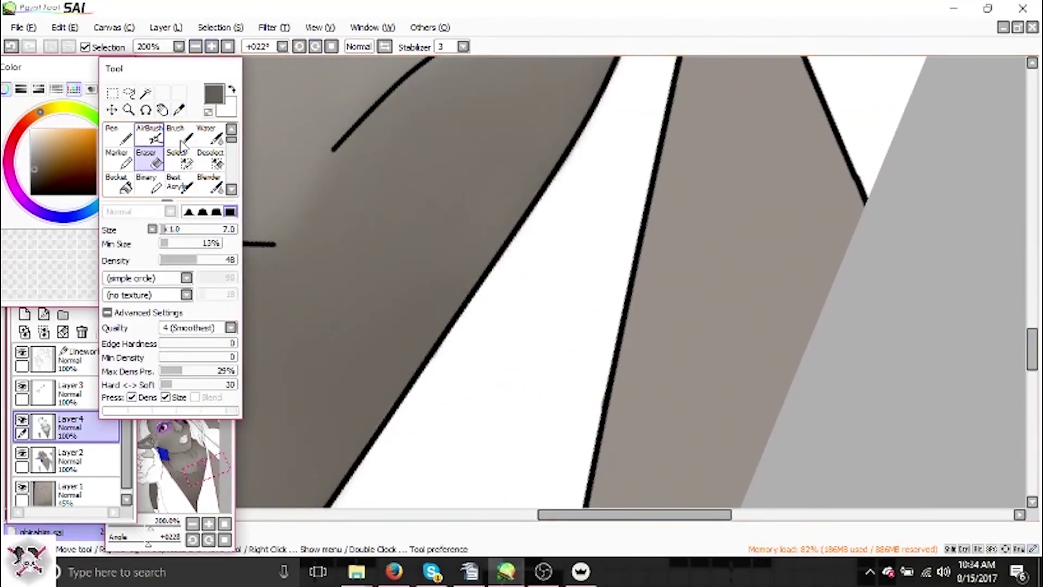
left_click(180, 134)
scroll(497, 375, "down", 6)
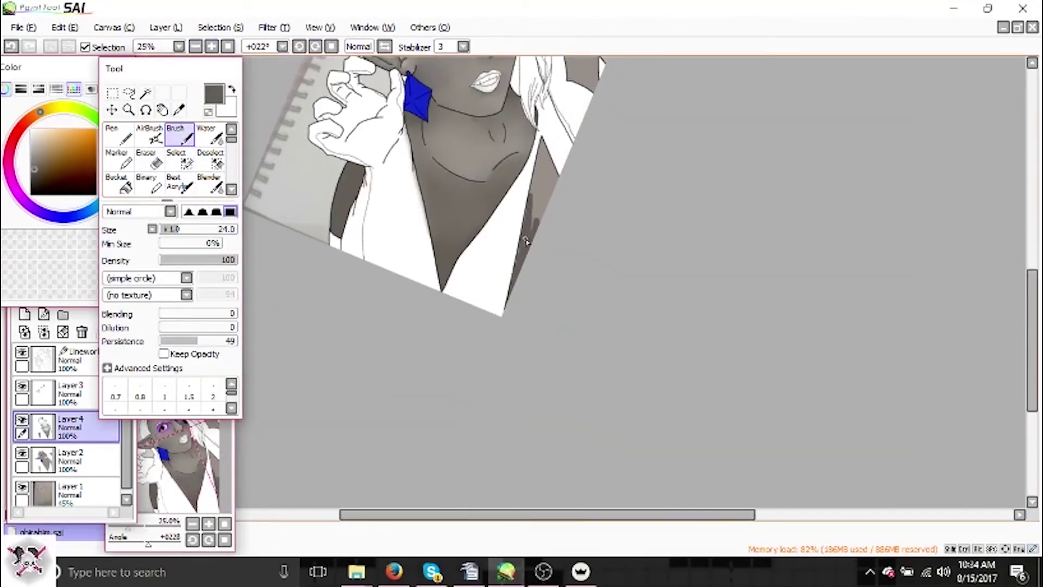
scroll(449, 93, "up", 8)
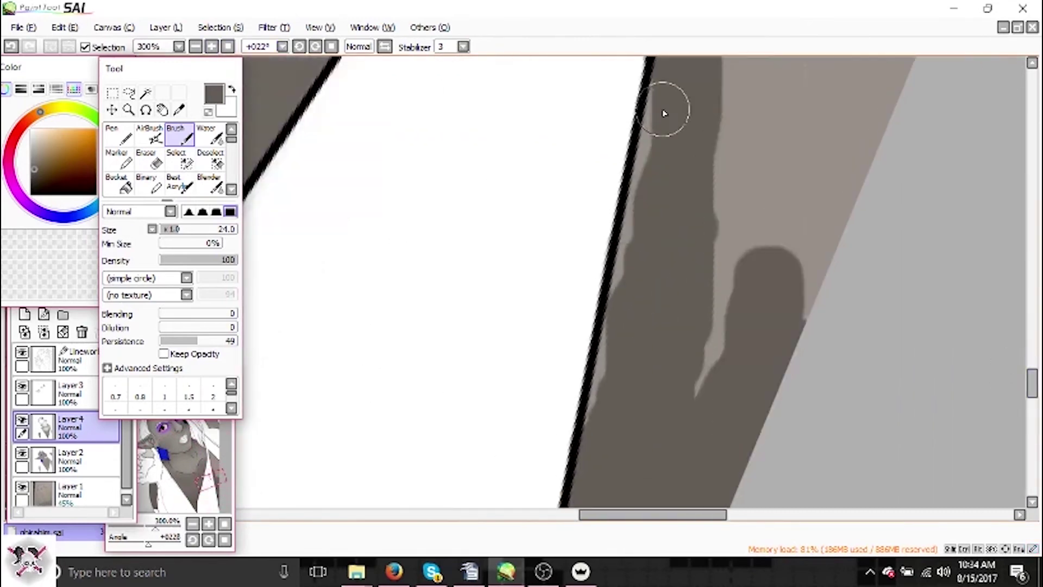
Paint thin dark shadows along both edges of the triangular skin patch's upper part with the Brush at size 3.
left_click(164, 408)
scroll(927, 413, "up", 5)
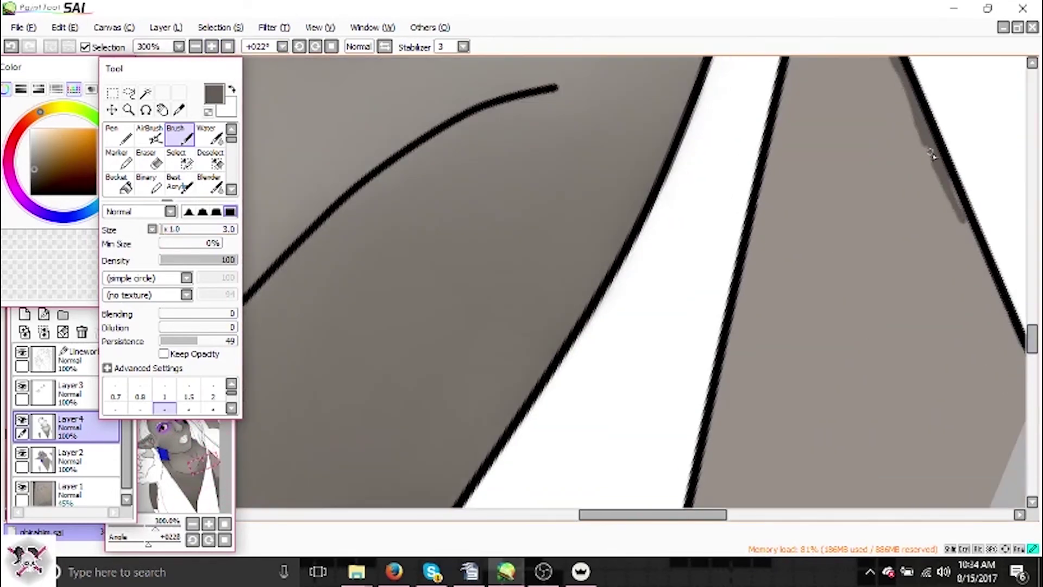
scroll(737, 116, "up", 3)
scroll(858, 352, "down", 5)
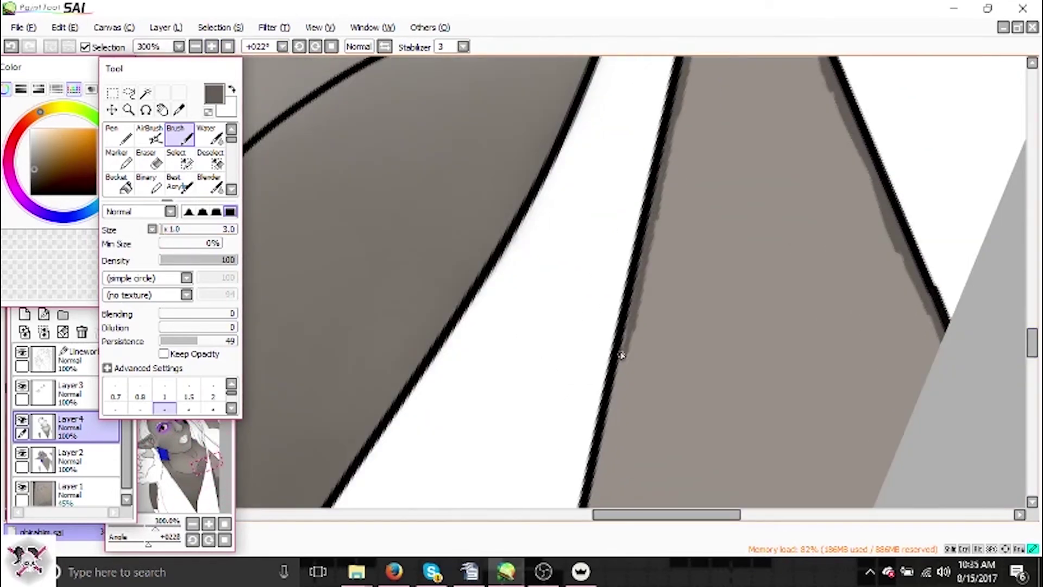
left_click(195, 47)
left_click(195, 47)
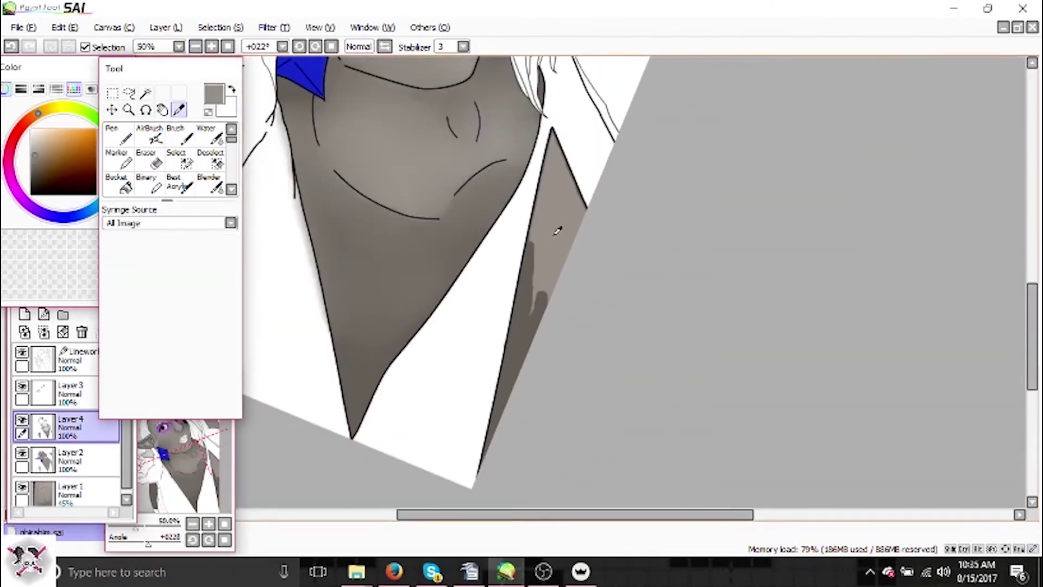
Paint a light grey highlight on the triangular skin patch and blend it with the Blender at size 100.
mouse_move(559, 174)
left_mouse_down()
mouse_move(536, 315)
mouse_move(553, 188)
mouse_move(500, 413)
left_mouse_up()
left_click(211, 184)
scroll(506, 304, "up", 2)
Erase the blended shading that spills past the triangular skin patch's outlines with the Eraser at size 7.
key("e")
left_click_drag(442, 244, 478, 489)
left_click(1028, 418)
mouse_move(474, 106)
left_mouse_down()
mouse_move(444, 204)
mouse_move(431, 400)
left_mouse_up()
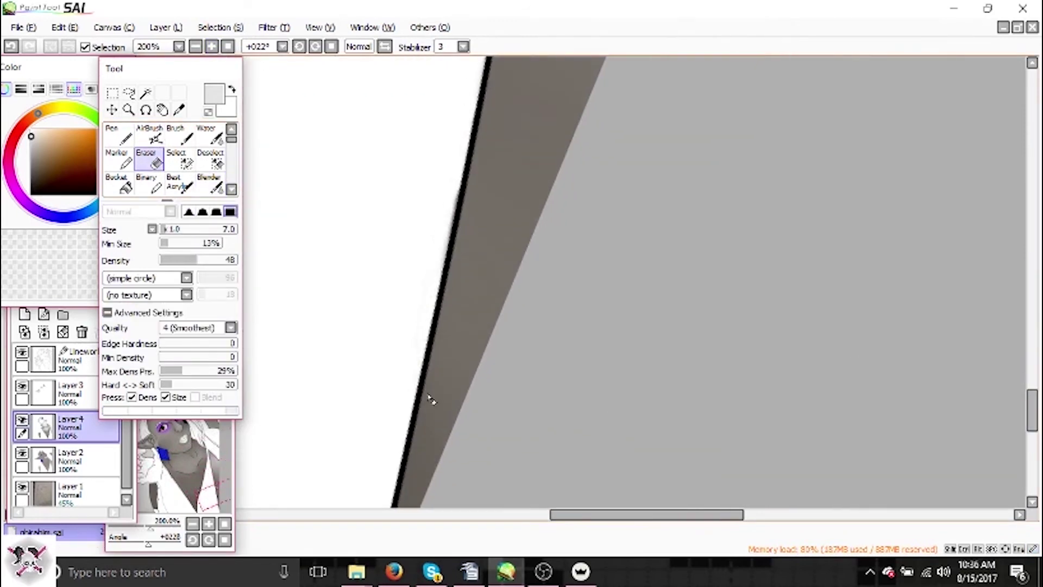
left_click(1028, 380)
left_click_drag(559, 168, 541, 383)
scroll(629, 110, "up", 5)
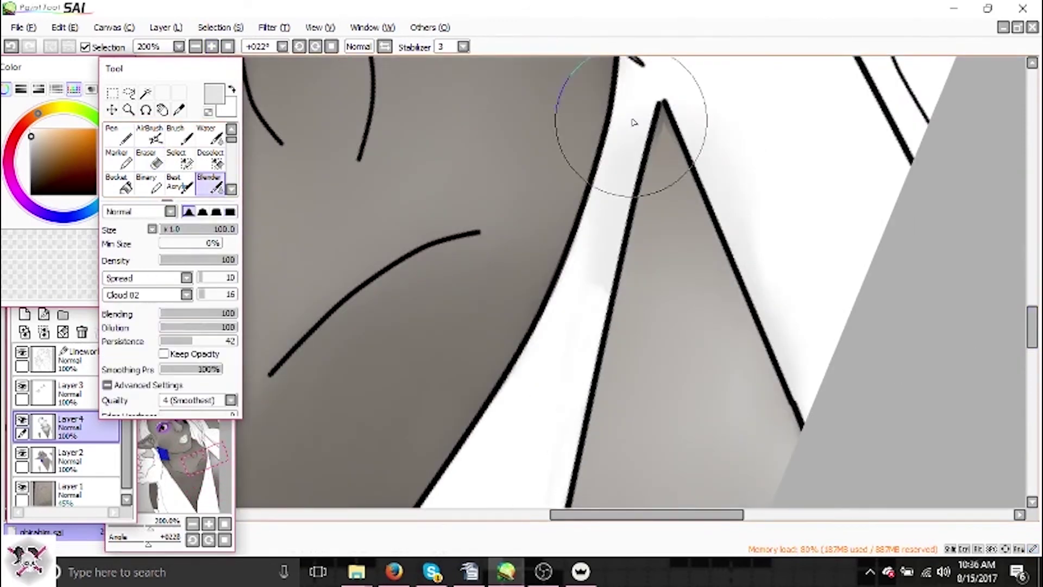
left_click_drag(592, 314, 633, 75)
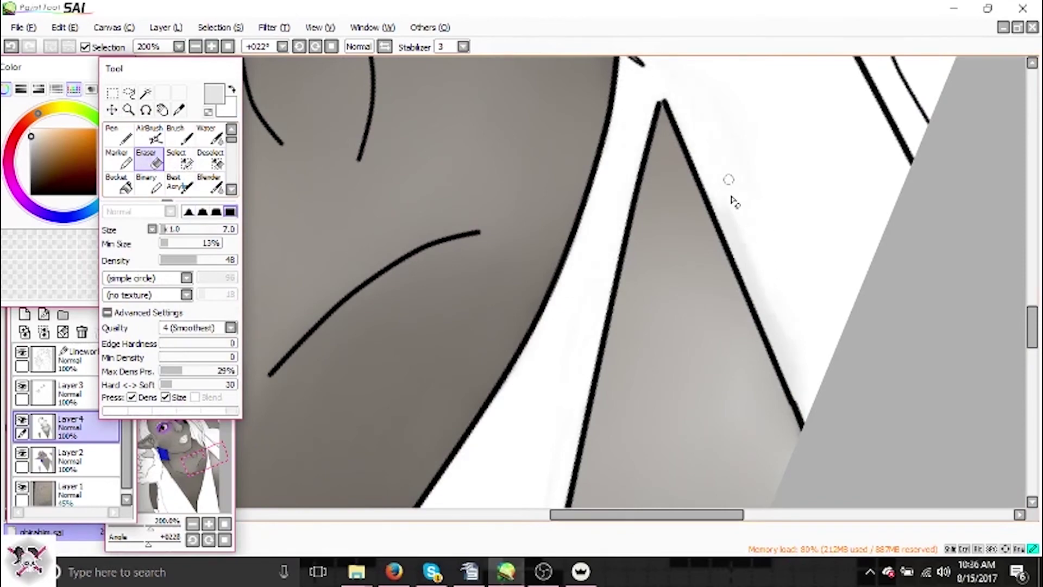
left_click_drag(723, 213, 803, 416)
Erase the chest shading that spills over the long garment edge below the earring, down to the neckline's tip, at size 7.
key("minus")
key("minus")
key("minus")
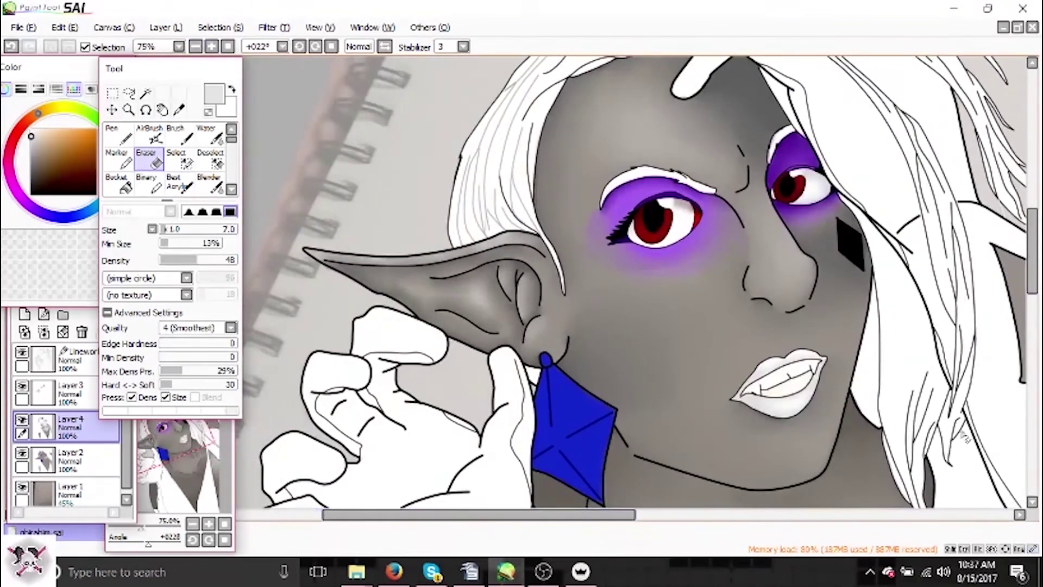
scroll(598, 283, "down", 7)
key("plus")
key("plus")
key("plus")
scroll(503, 160, "up", 2)
mouse_move(557, 163)
left_mouse_down()
mouse_move(559, 261)
mouse_move(610, 384)
mouse_move(617, 451)
left_mouse_up()
scroll(617, 451, "down", 3)
mouse_move(631, 326)
left_mouse_down()
mouse_move(630, 255)
mouse_move(687, 477)
left_mouse_up()
scroll(687, 478, "down", 3)
mouse_move(683, 171)
left_mouse_down()
mouse_move(763, 472)
mouse_move(758, 435)
left_mouse_up()
scroll(758, 435, "down", 3)
key("b")
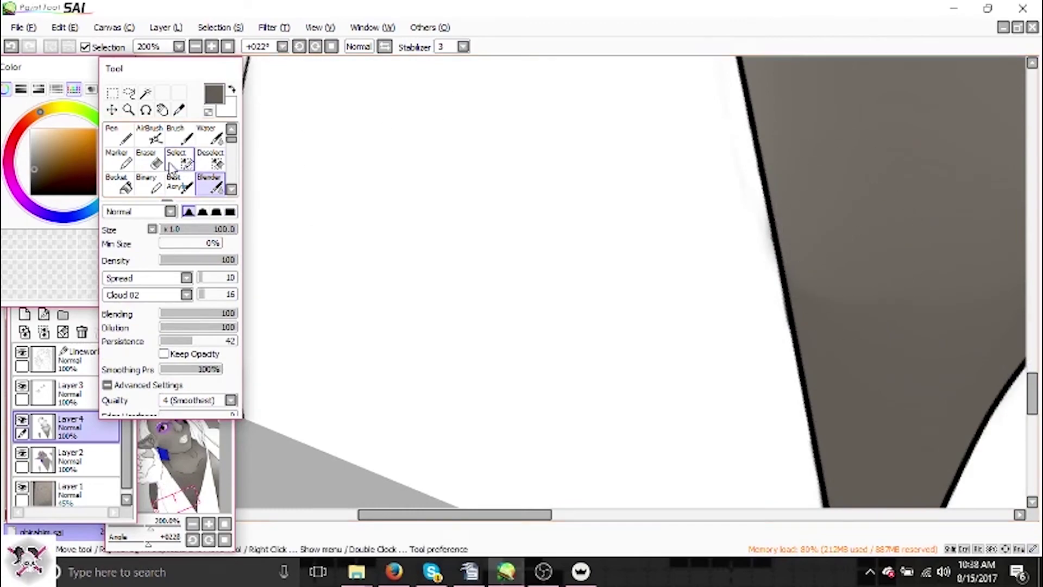
key("e")
left_click(196, 46)
left_click(195, 47)
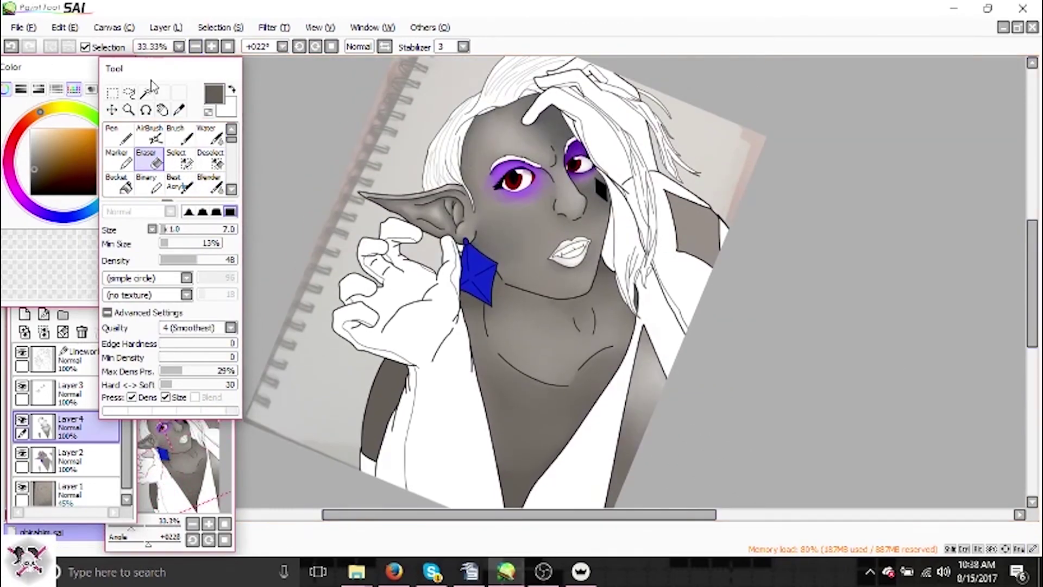
Paint sampled dark grey shadow on Layer4 along the inner and lower edges of the raised arm's exposed skin patch.
left_click(179, 109)
left_click(71, 427)
left_click(211, 47)
left_click(212, 46)
left_click(212, 46)
left_click(211, 47)
left_click(211, 47)
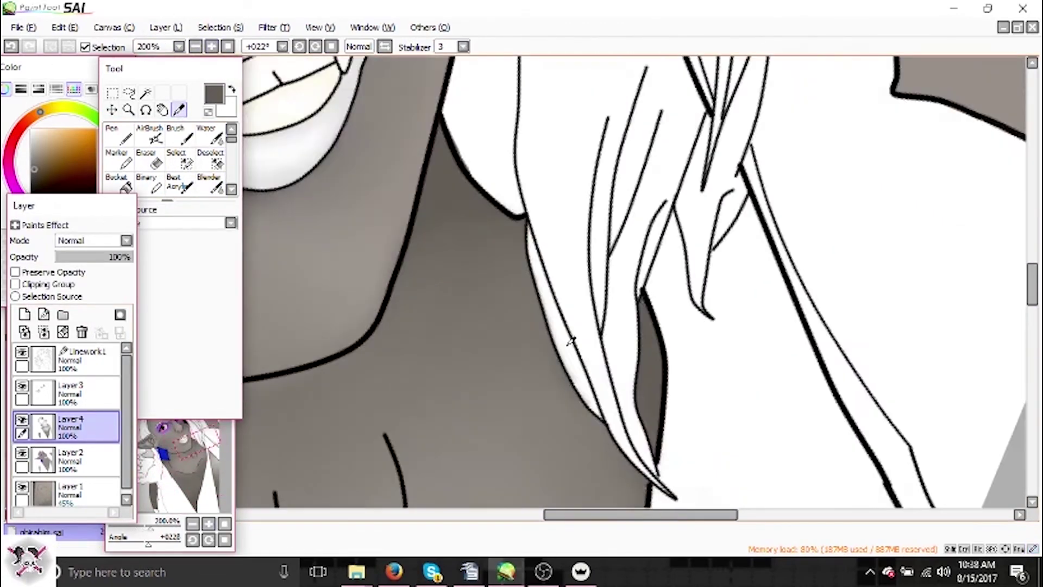
scroll(630, 294, "right", 5)
scroll(631, 293, "up", 3)
key("b")
scroll(994, 303, "up", 1)
mouse_move(405, 160)
left_mouse_down()
mouse_move(450, 321)
mouse_move(467, 489)
left_mouse_up()
scroll(494, 286, "down", 4)
left_click_drag(494, 287, 672, 407)
Paint light grey highlights along the upper edge of the raised arm's skin patch at size 12, and blend the shading.
left_click(694, 240, "alt")
scroll(694, 240, "up", 5)
mouse_move(416, 209)
left_mouse_down()
mouse_move(601, 299)
mouse_move(549, 284)
mouse_move(625, 345)
mouse_move(680, 359)
left_mouse_up()
left_click(195, 46)
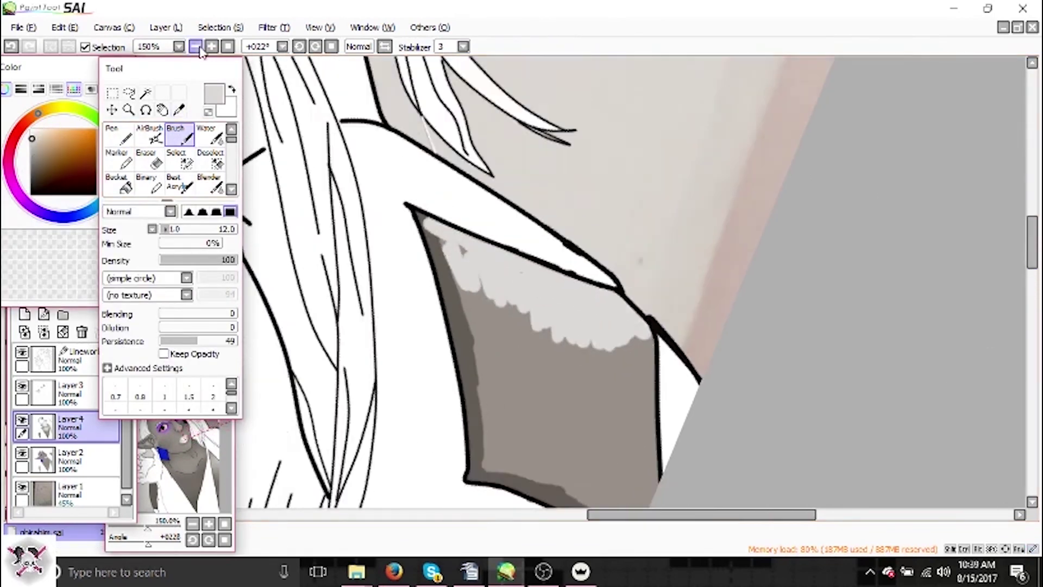
left_click(195, 47)
left_click(195, 47)
mouse_move(516, 285)
left_mouse_down()
mouse_move(524, 314)
mouse_move(540, 303)
mouse_move(547, 354)
left_mouse_up()
Erase the blended shading that spills outside the raised arm's skin patch onto the white areas with the Eraser at size 7.
key("e")
left_click(211, 47)
left_click(212, 47)
left_click(212, 46)
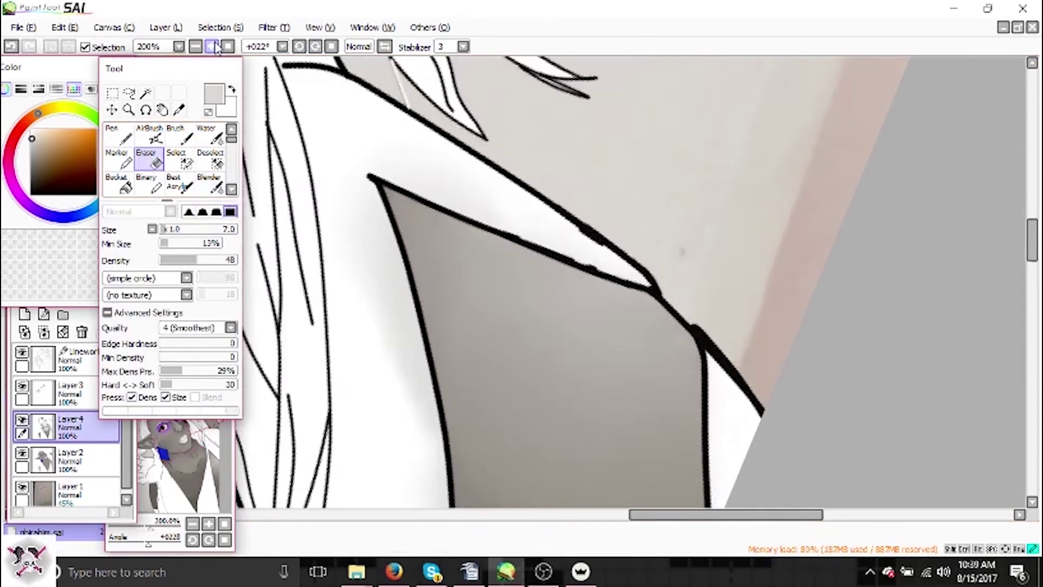
left_click(211, 46)
mouse_move(279, 228)
left_mouse_down()
mouse_move(337, 284)
mouse_move(409, 410)
mouse_move(471, 163)
mouse_move(500, 203)
left_mouse_up()
scroll(585, 220, "down", 3)
mouse_move(383, 350)
left_mouse_down()
mouse_move(392, 482)
mouse_move(375, 405)
left_mouse_up()
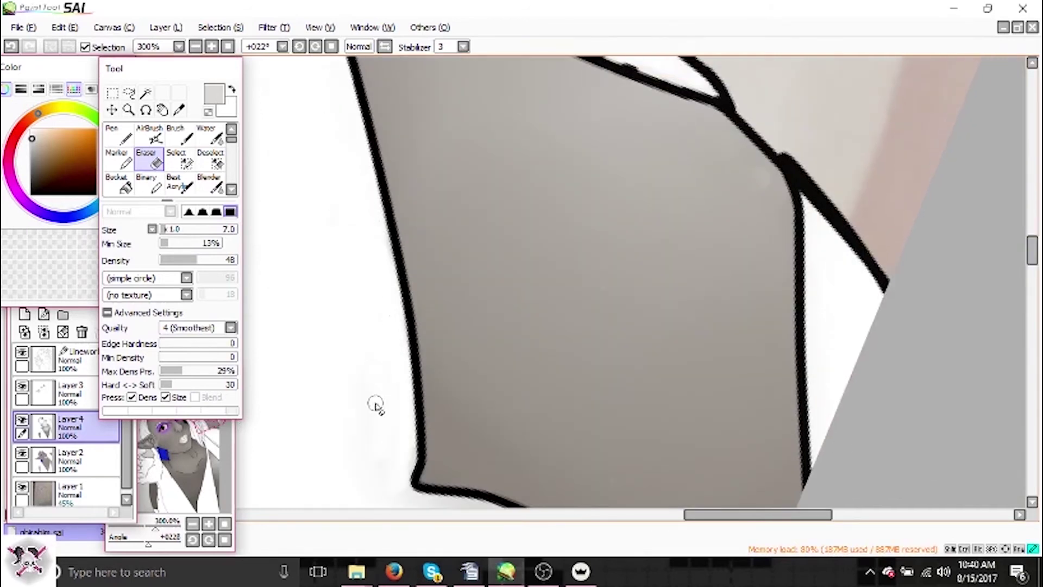
left_click_drag(1026, 246, 1026, 265)
mouse_move(582, 270)
left_mouse_down()
mouse_move(601, 321)
mouse_move(517, 267)
left_mouse_up()
Reset the canvas rotation to 0°.
left_click(211, 47)
left_click(299, 47)
left_click(22, 28)
left_click_drag(568, 514, 527, 514)
left_click_drag(1023, 258, 1024, 282)
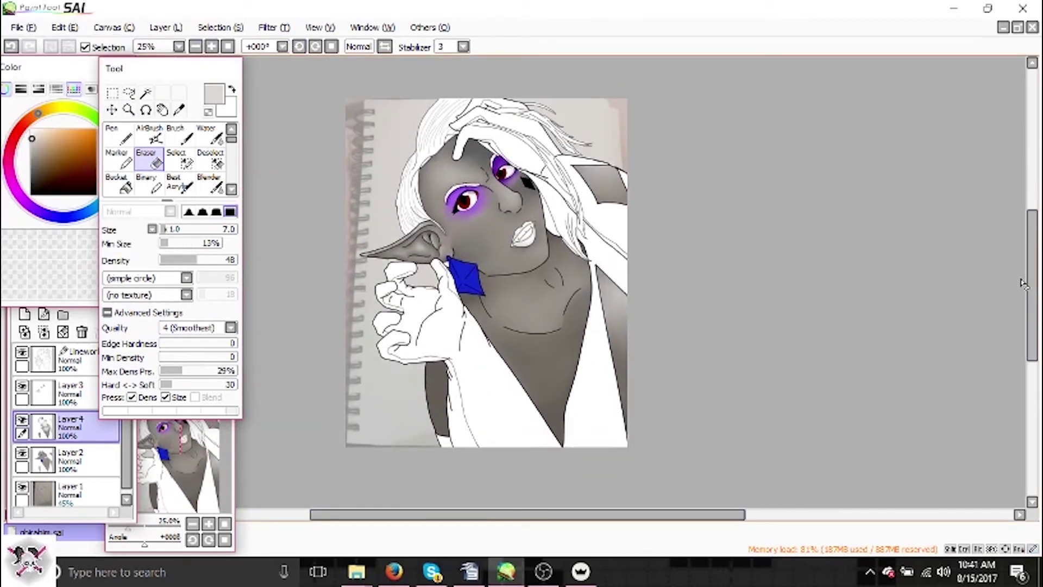
Add a new layer above Layer3 and fill the small hair section above the forehead with mid grey at size 6.
left_click(24, 314)
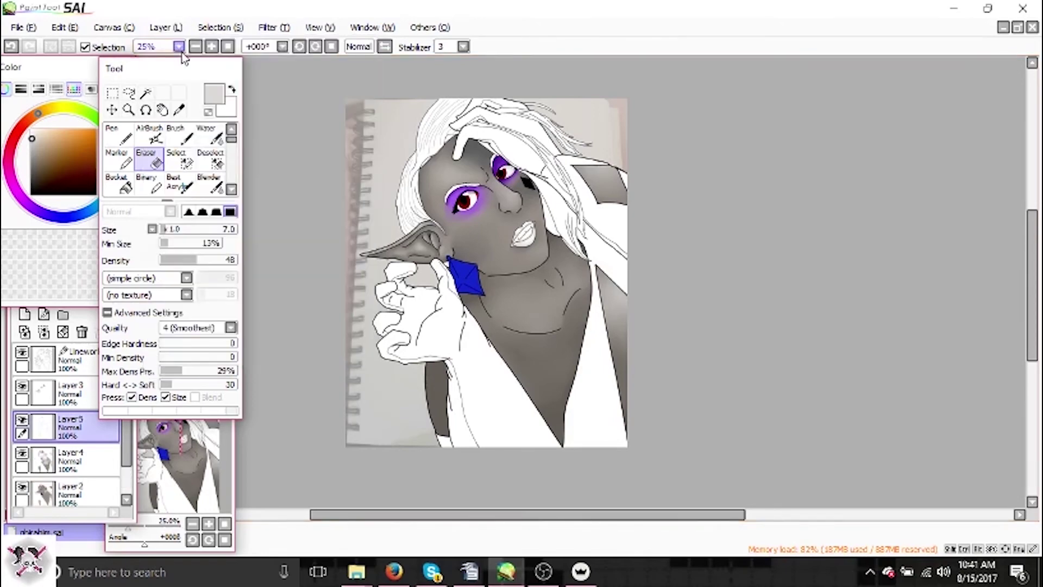
left_click(179, 46)
left_click(211, 46)
scroll(1003, 177, "up", 10)
scroll(1003, 177, "up", 2)
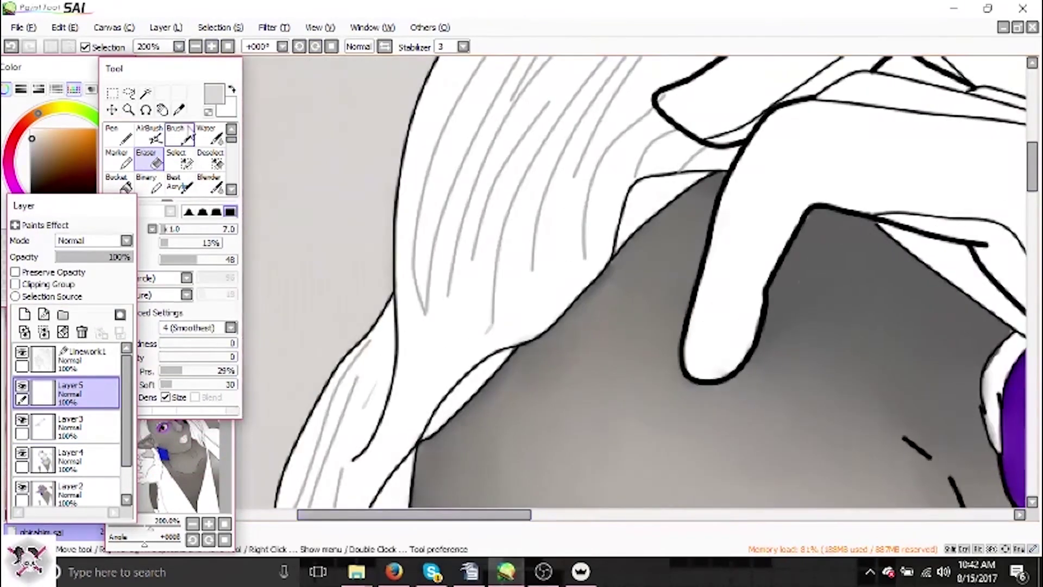
key("b")
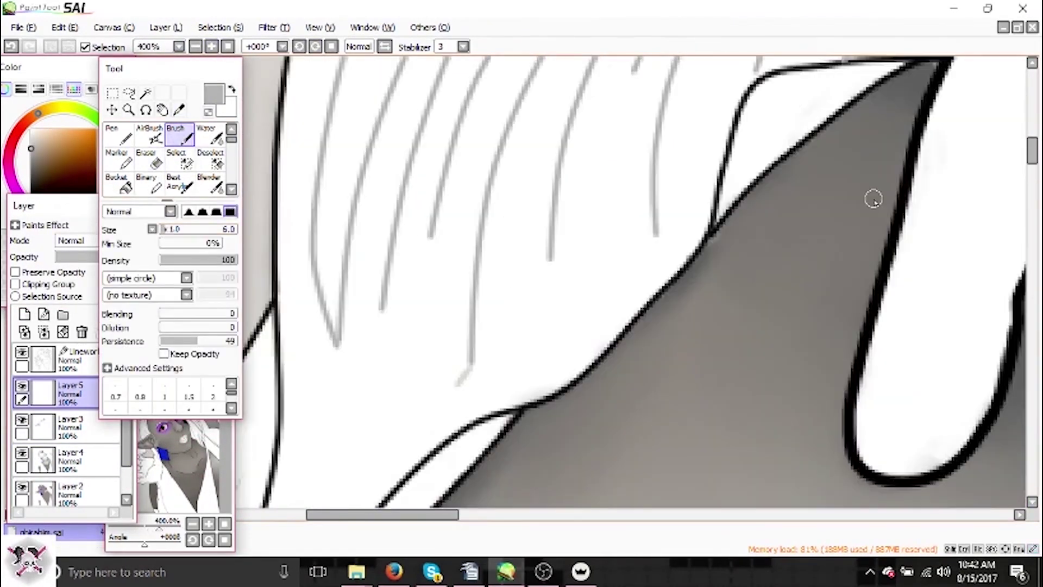
mouse_move(799, 104)
left_mouse_down()
mouse_move(745, 168)
mouse_move(831, 71)
mouse_move(827, 162)
left_mouse_up()
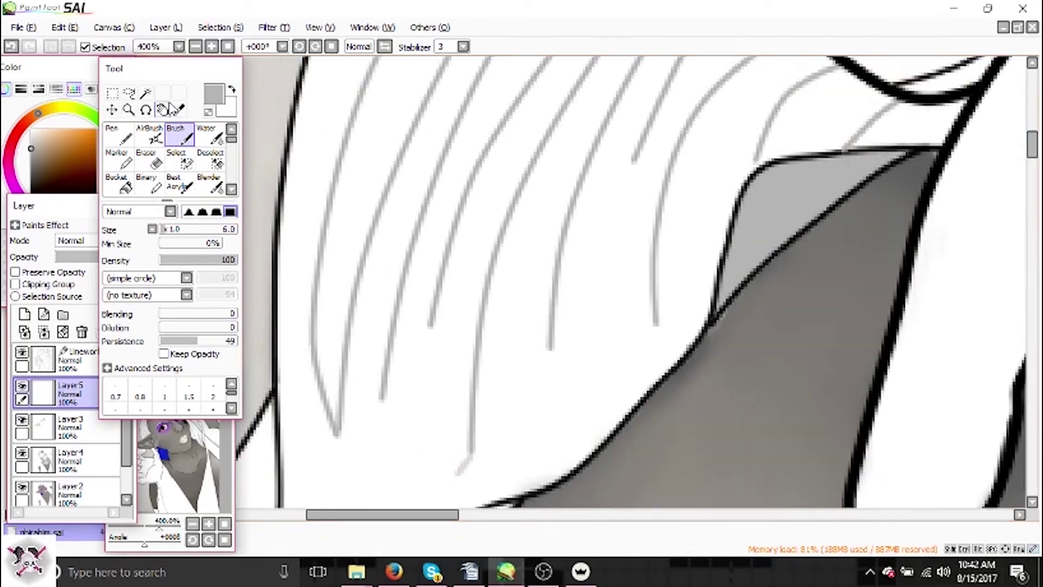
Touch up the edge between the grey hair section and the forehead with a sampled dark grey.
left_click(726, 312, "ctrl+shift")
left_click(726, 312, "alt")
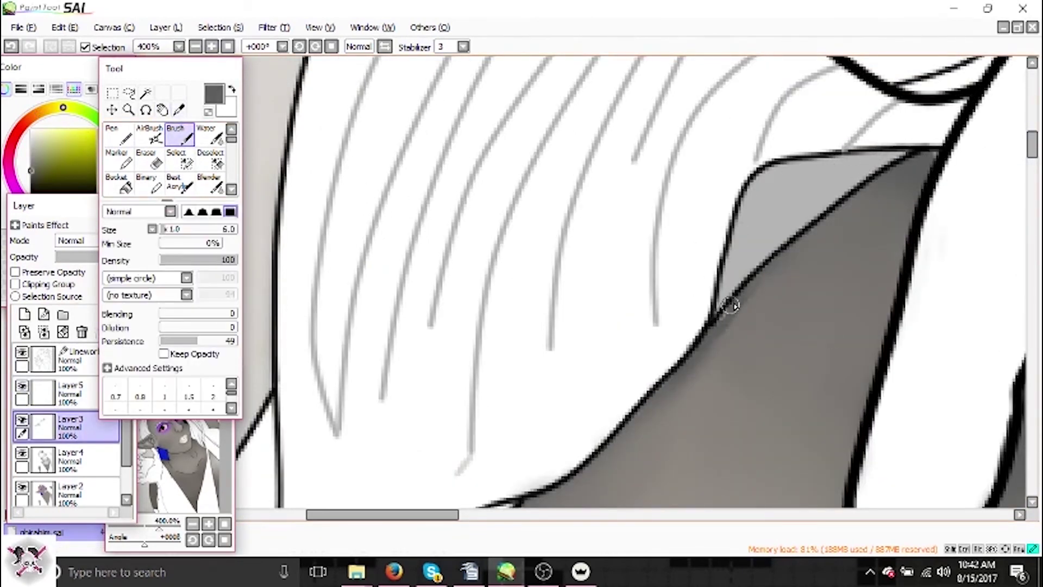
key("w")
left_click_drag(723, 304, 749, 314)
left_click(750, 315, "ctrl+shift")
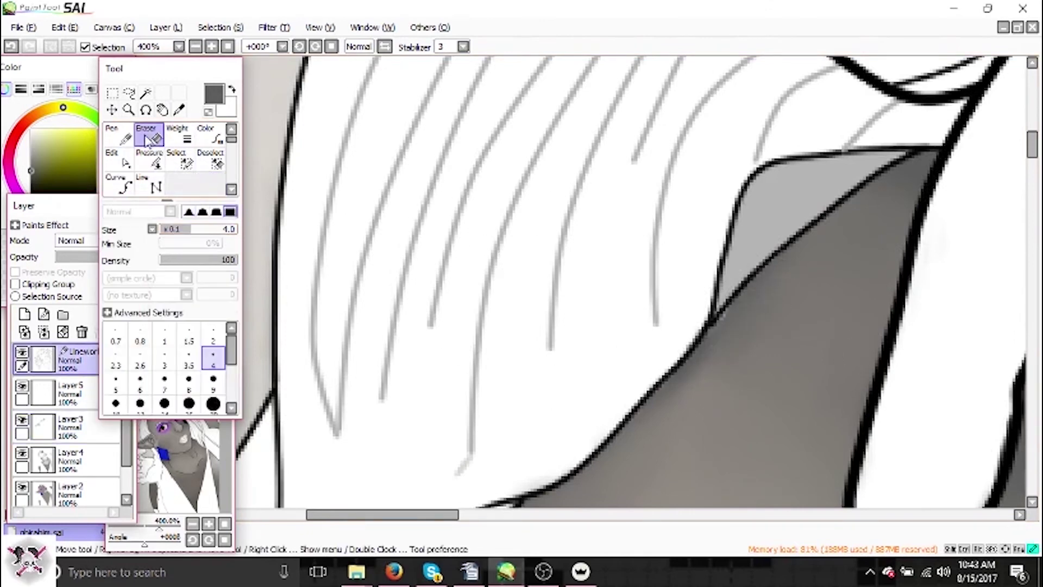
left_click(734, 309, "ctrl+shift")
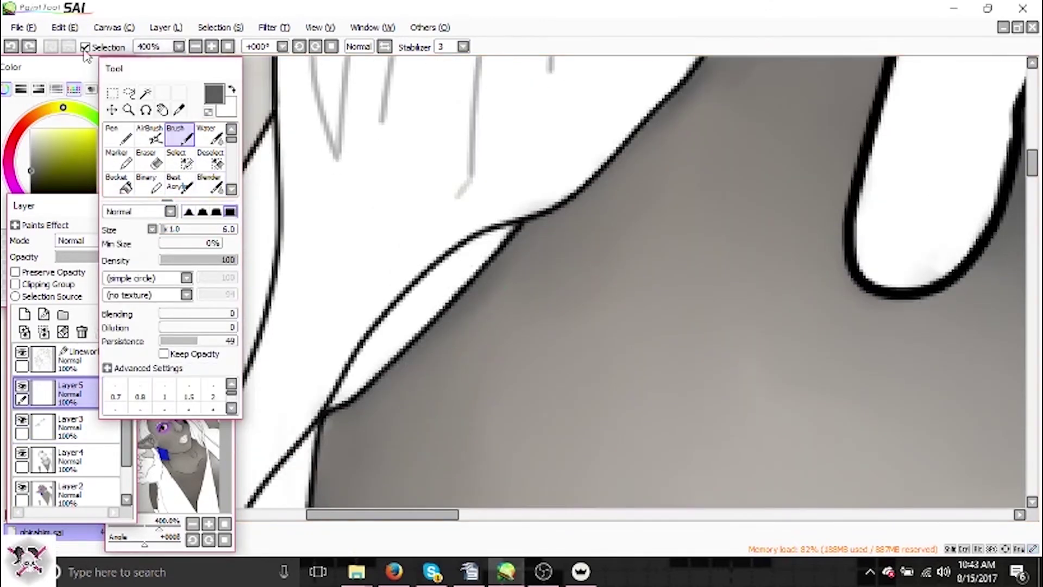
Fill the narrow lower hair section along the forehead on Layer5 with the sampled mid grey at size 6.
left_click(477, 256, "alt")
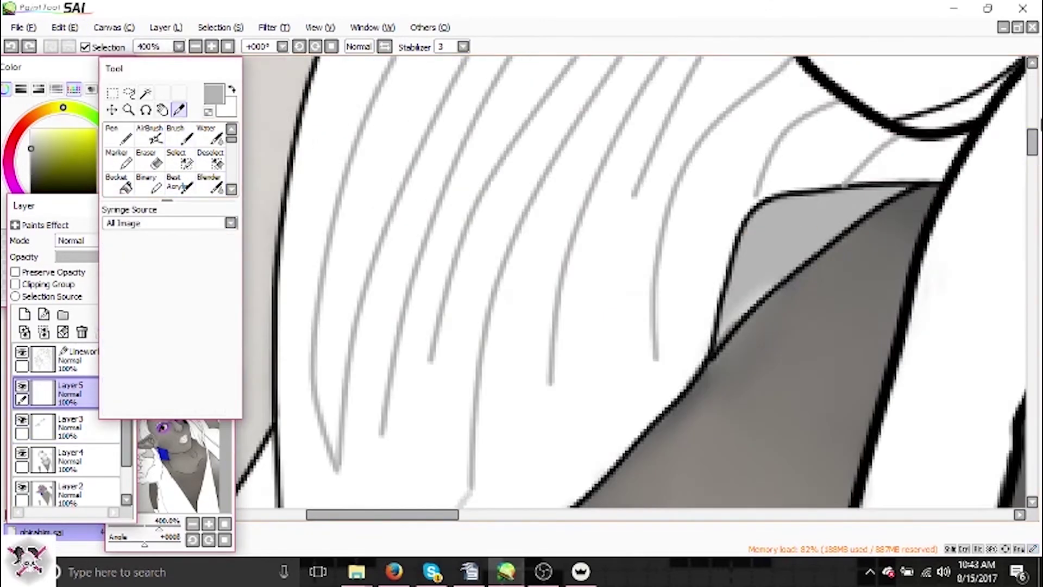
mouse_move(581, 138)
left_mouse_down()
mouse_move(489, 217)
mouse_move(402, 321)
mouse_move(423, 283)
left_mouse_up()
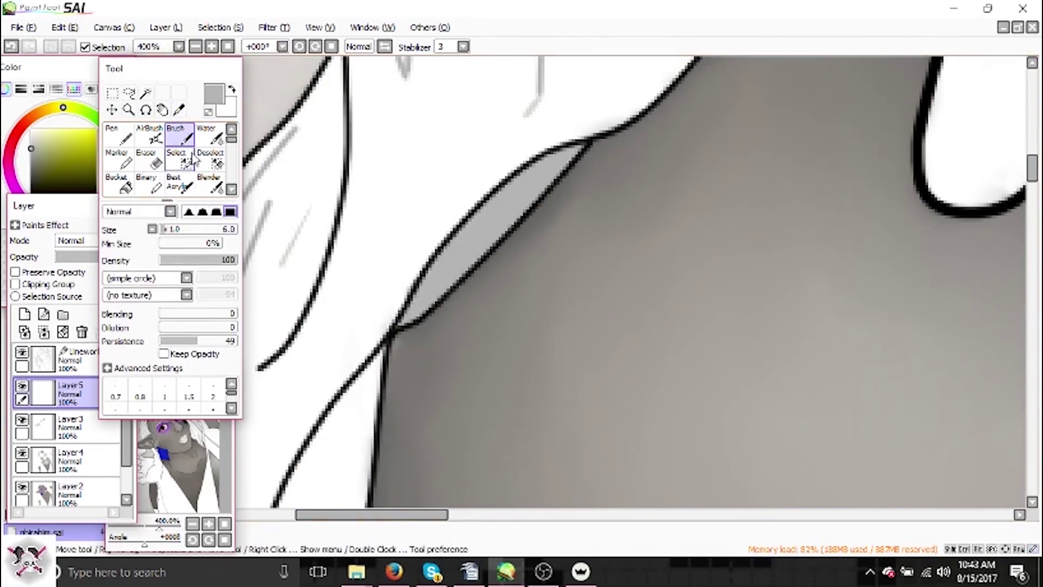
left_click(195, 47)
Erase the shading that spills onto the far eyebrow on Layer4.
left_click(212, 47)
left_click(211, 47)
left_click(212, 47)
left_click(591, 198, "ctrl+shift")
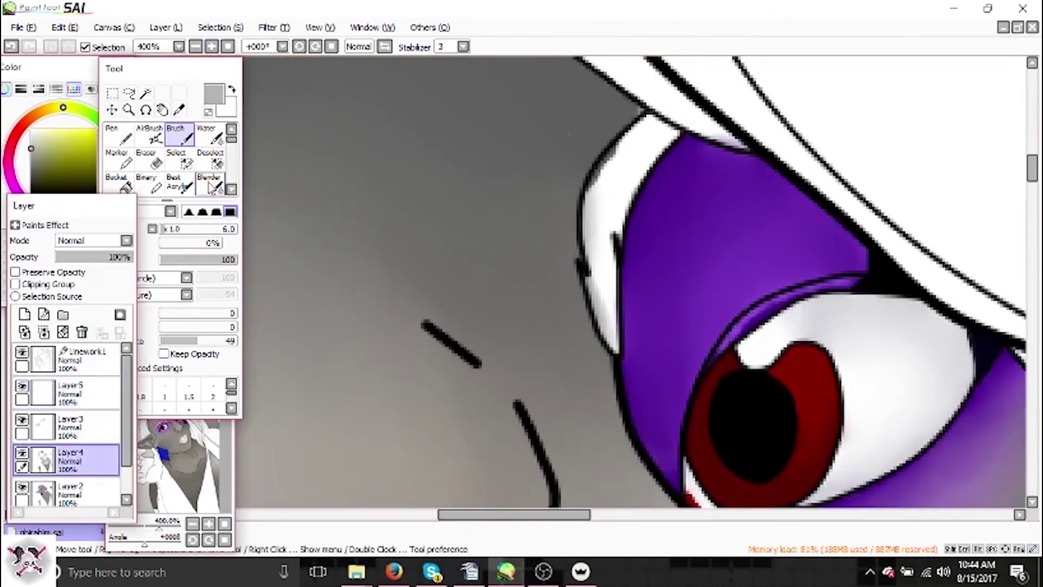
key("e")
left_click_drag(591, 198, 606, 337)
Paint mid grey shadow on the far eyebrow at size 6 and blend it with the Blender at size 7.
key("b")
mouse_move(643, 122)
left_mouse_down()
mouse_move(668, 136)
mouse_move(641, 152)
left_mouse_up()
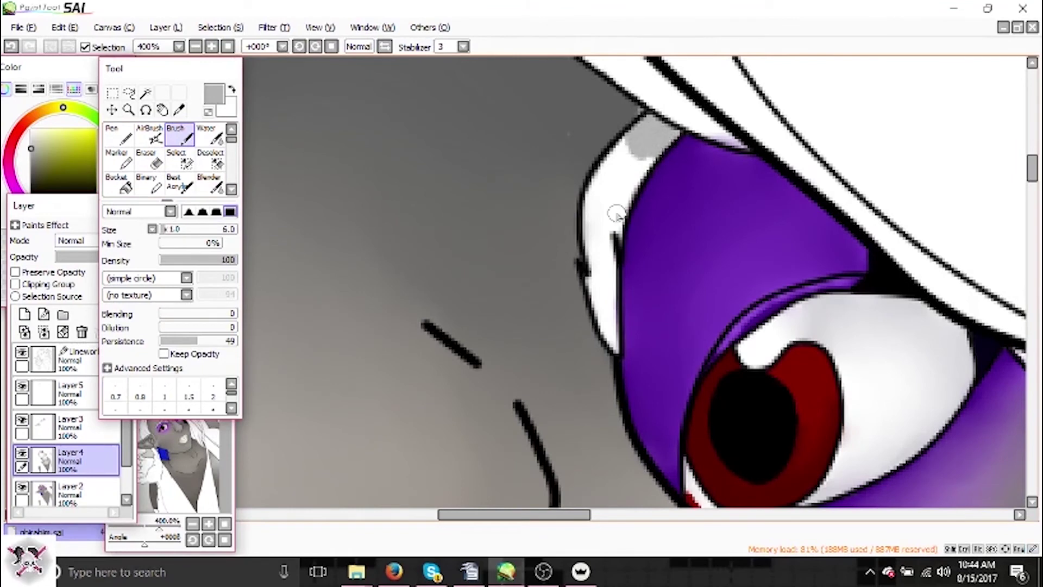
mouse_move(612, 324)
left_mouse_down()
mouse_move(609, 255)
mouse_move(646, 148)
mouse_move(597, 282)
mouse_move(660, 131)
left_mouse_up()
key("e")
left_click(209, 182)
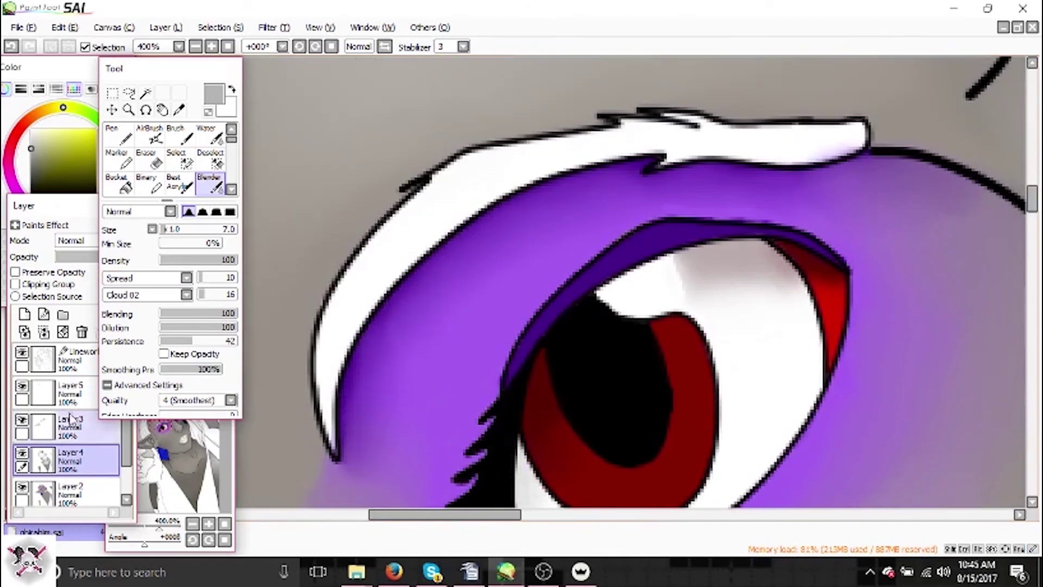
Paint mid grey shadow along the near eyebrow on Layer5 at size 6 and blend it at size 7.
left_click(70, 393)
key("b")
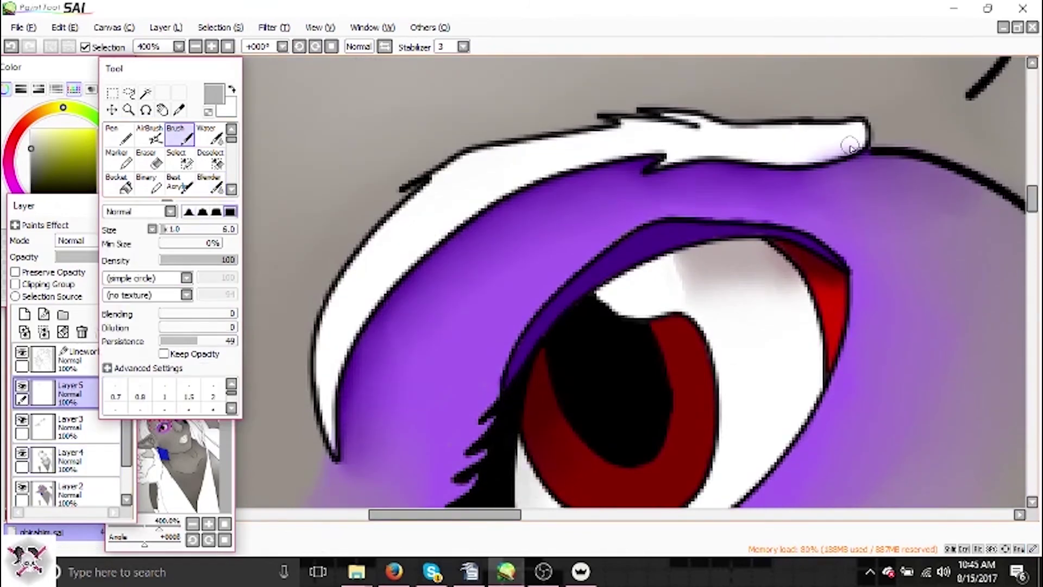
mouse_move(326, 413)
left_mouse_down()
mouse_move(440, 233)
mouse_move(788, 150)
mouse_move(489, 202)
mouse_move(434, 239)
left_mouse_up()
key("e")
mouse_move(475, 186)
left_mouse_down()
mouse_move(326, 403)
mouse_move(735, 147)
mouse_move(854, 139)
left_mouse_up()
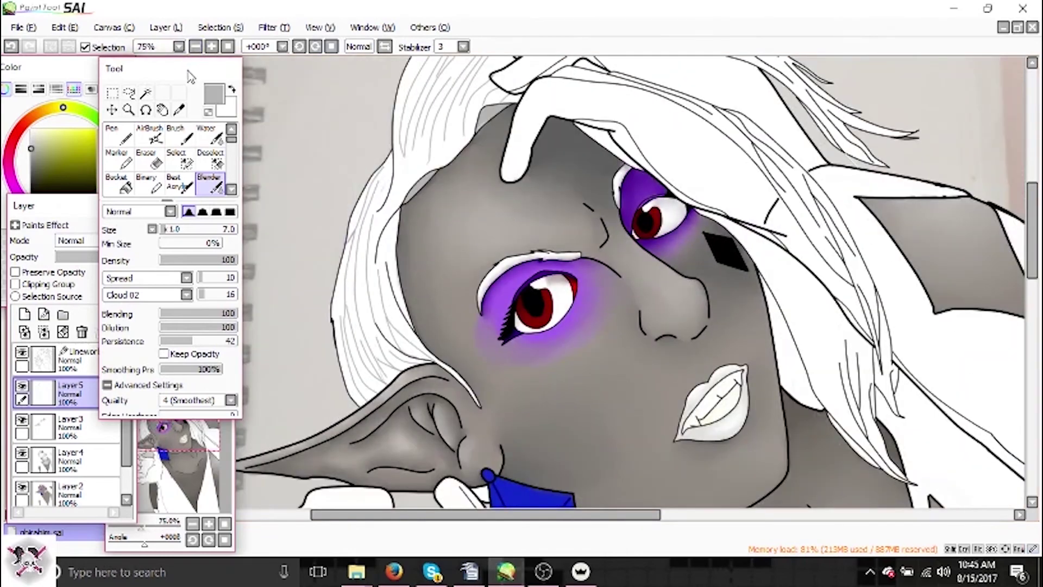
Hatch fine mid grey strands at brush size 1 into the hair section beside the far cheek on Layer5.
scroll(670, 305, "up", 3)
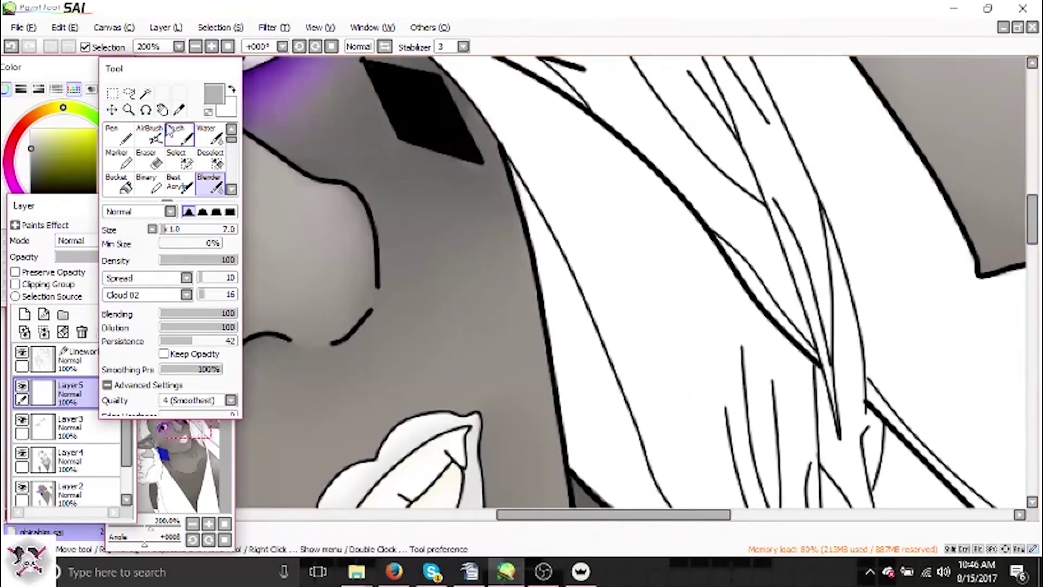
key("b")
mouse_move(574, 287)
left_mouse_down()
mouse_move(592, 354)
mouse_move(560, 305)
left_mouse_up()
left_click(107, 368)
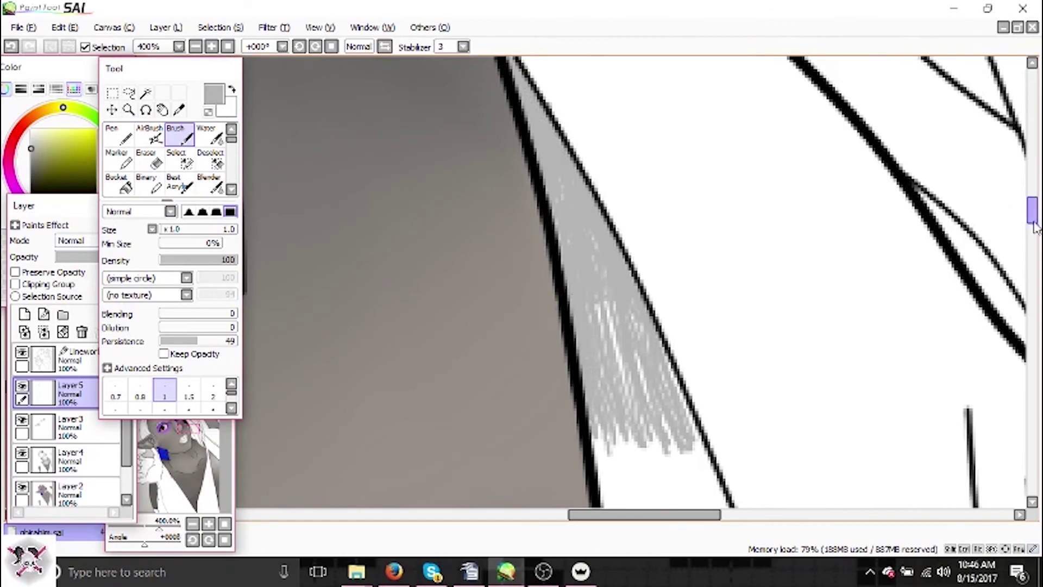
left_click(1035, 227)
left_click_drag(673, 65, 745, 309)
left_click_drag(625, 68, 701, 313)
mouse_move(663, 261)
left_mouse_down()
mouse_move(629, 350)
mouse_move(782, 326)
mouse_move(761, 381)
mouse_move(826, 468)
mouse_move(805, 419)
mouse_move(815, 446)
left_mouse_up()
Hatch the small patch of hair between the thumb and the blue earring with size 1 mid grey strokes.
scroll(815, 446, "down", 3)
scroll(603, 337, "up", 3)
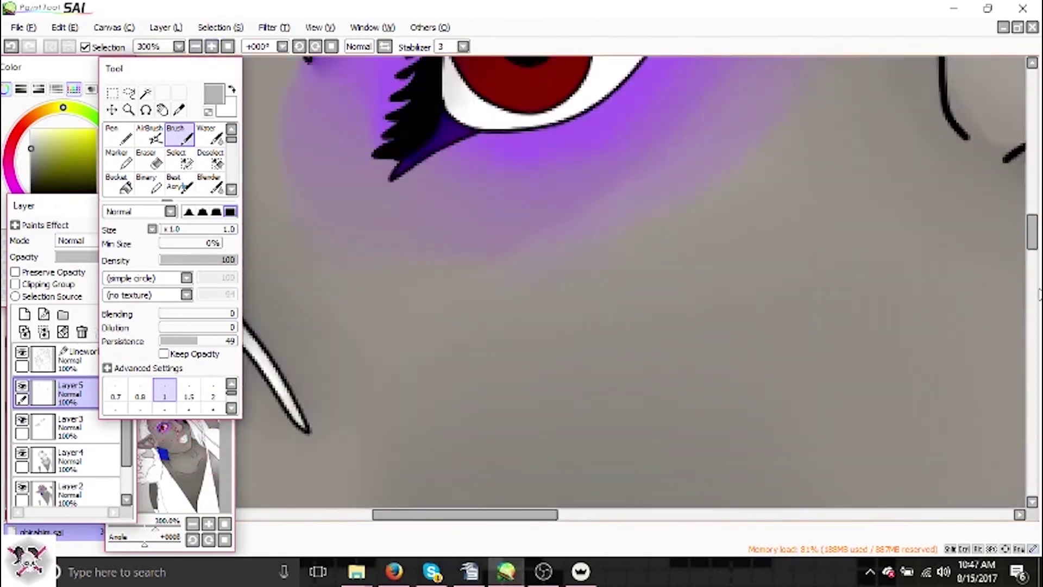
scroll(603, 337, "down", 3)
scroll(470, 371, "up", 3)
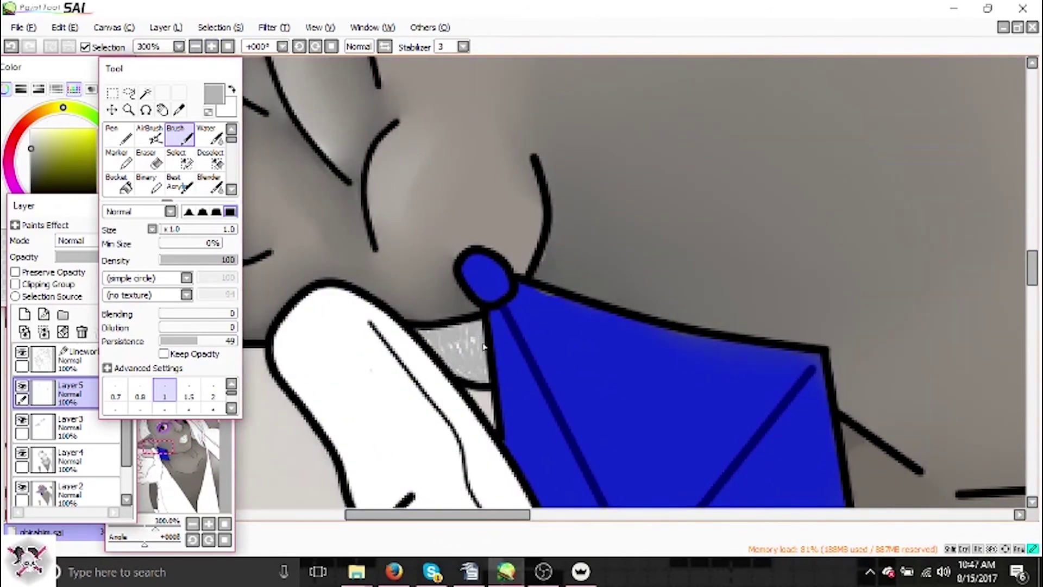
left_click(212, 47)
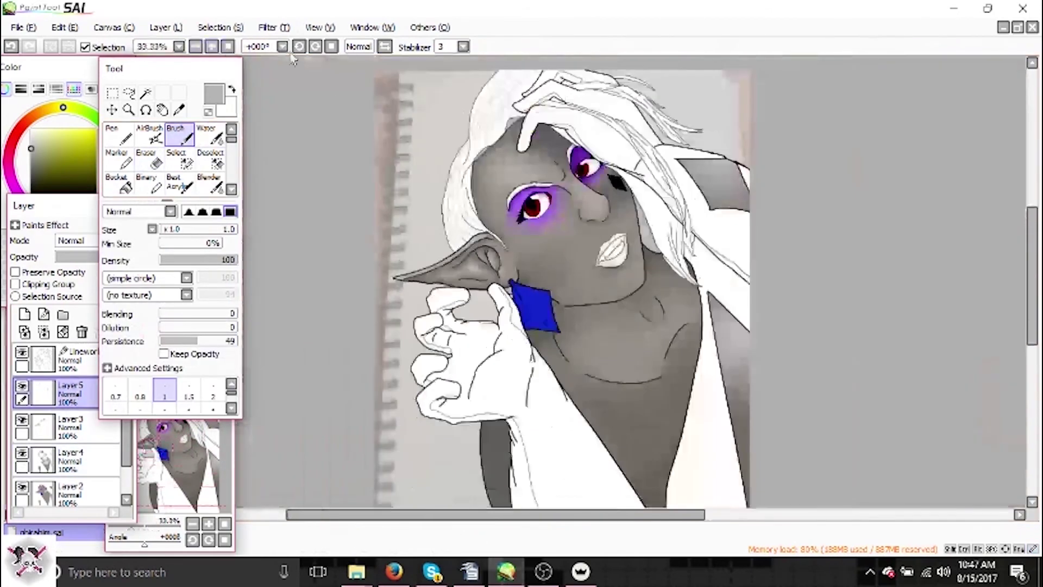
Rotate the canvas view to 45° and hatch mid grey into the narrow hair strip between the forehead and raised hand.
scroll(490, 271, "up", 4)
key("End")
key("End")
key("End")
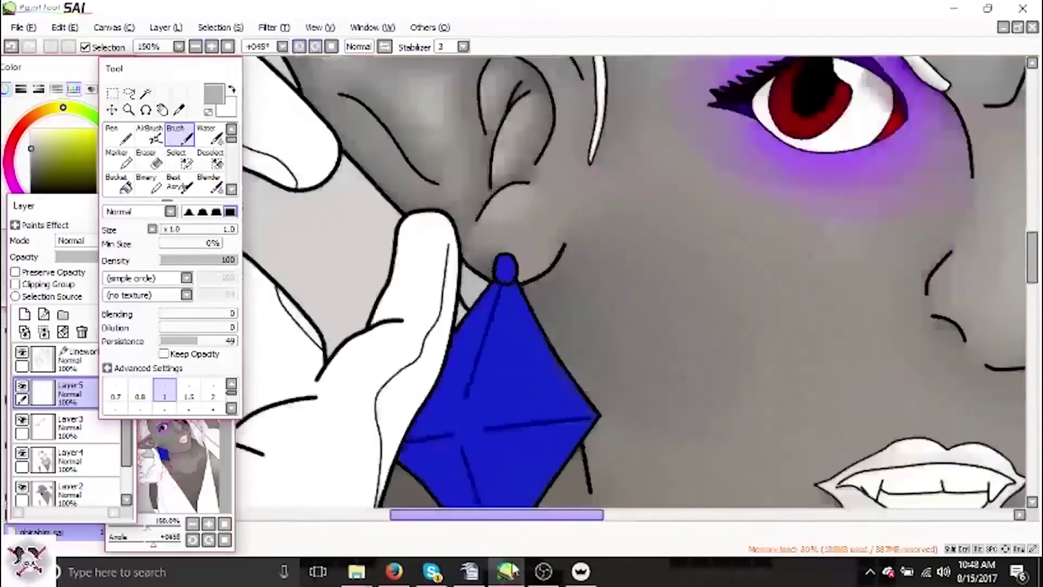
left_click_drag(1030, 304, 1031, 239)
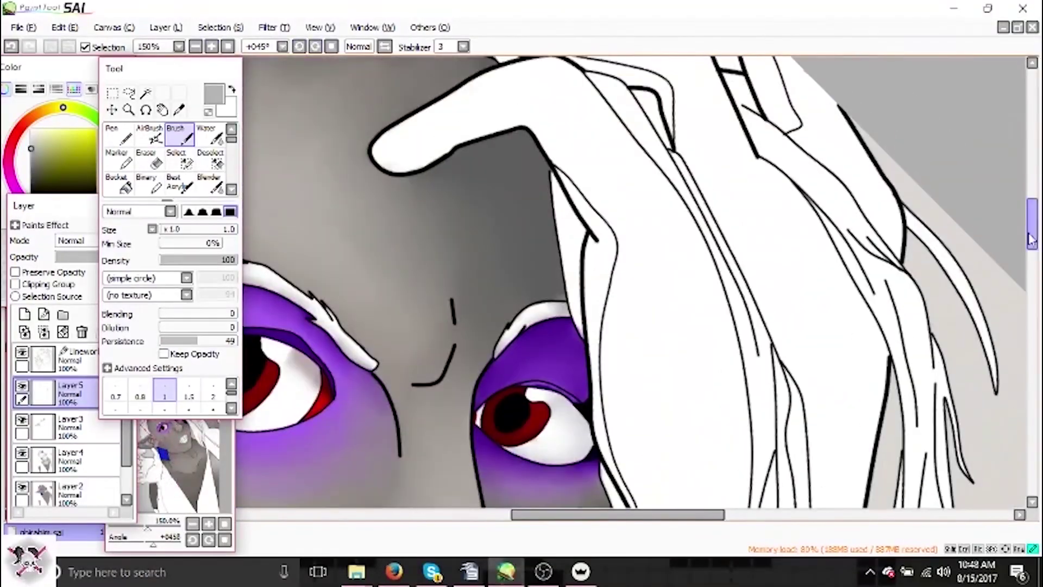
scroll(515, 278, "up", 2)
mouse_move(592, 66)
left_mouse_down()
mouse_move(652, 206)
mouse_move(642, 385)
left_mouse_up()
left_click_drag(603, 354, 637, 161)
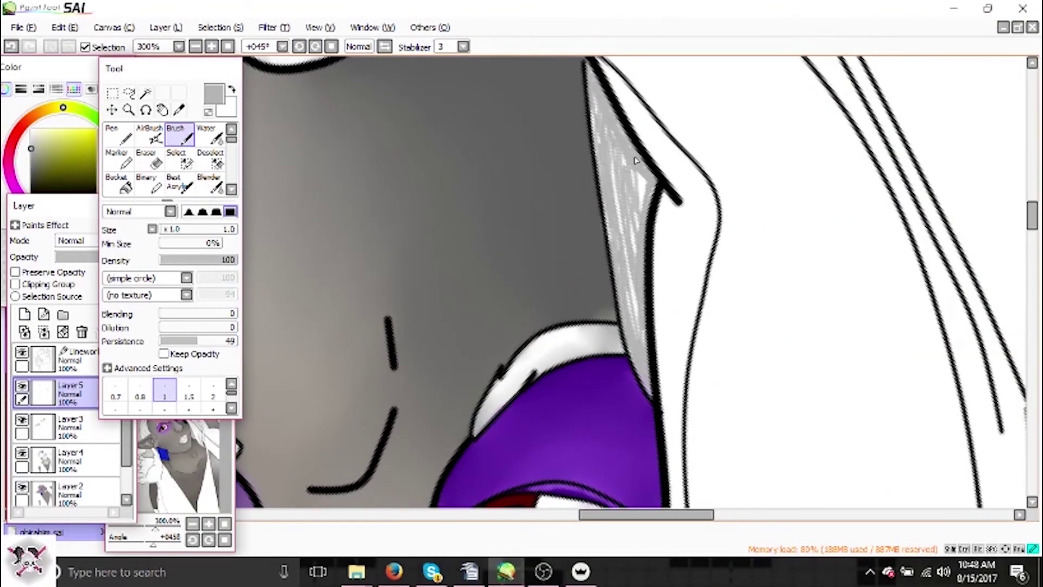
Hatch fine mid grey strands down the long hair lock beside the far cheek to its tips.
scroll(637, 161, "down", 4)
scroll(632, 124, "up", 3)
mouse_move(632, 124)
left_mouse_down()
mouse_move(678, 222)
mouse_move(647, 148)
mouse_move(656, 297)
mouse_move(666, 217)
mouse_move(706, 375)
left_mouse_up()
scroll(652, 214, "down", 1)
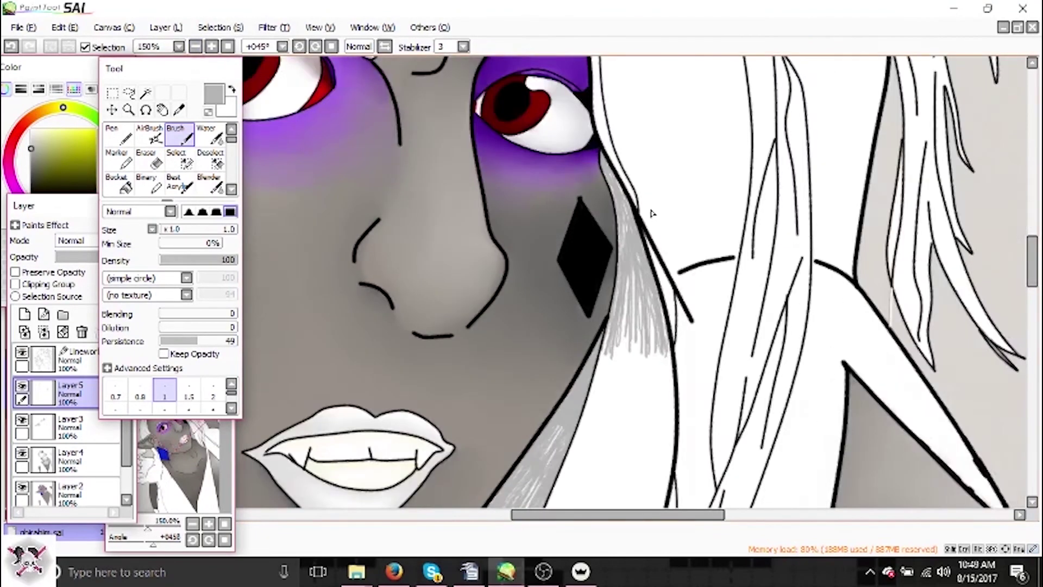
scroll(652, 214, "down", 2)
scroll(592, 190, "up", 1)
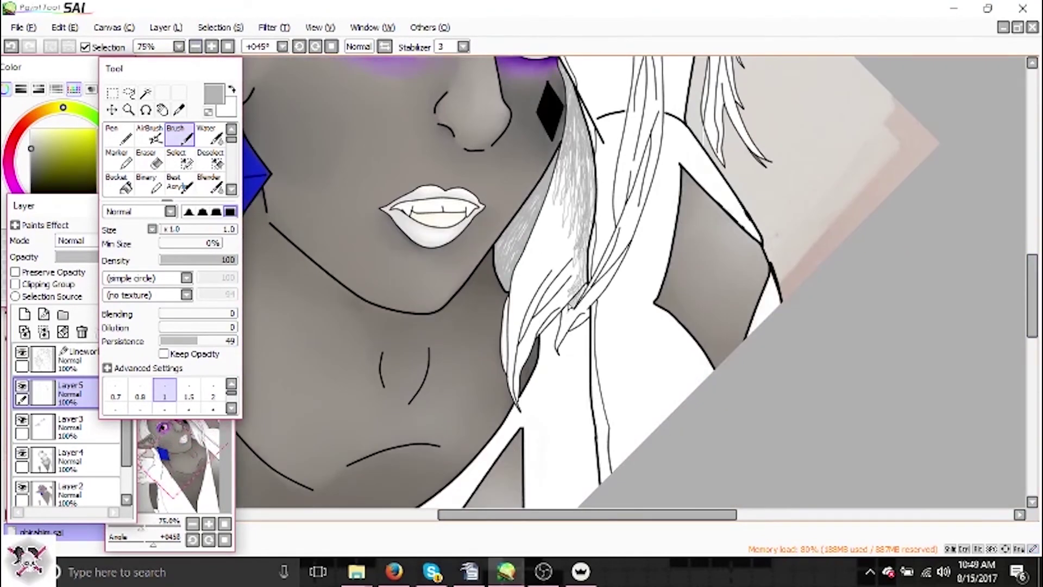
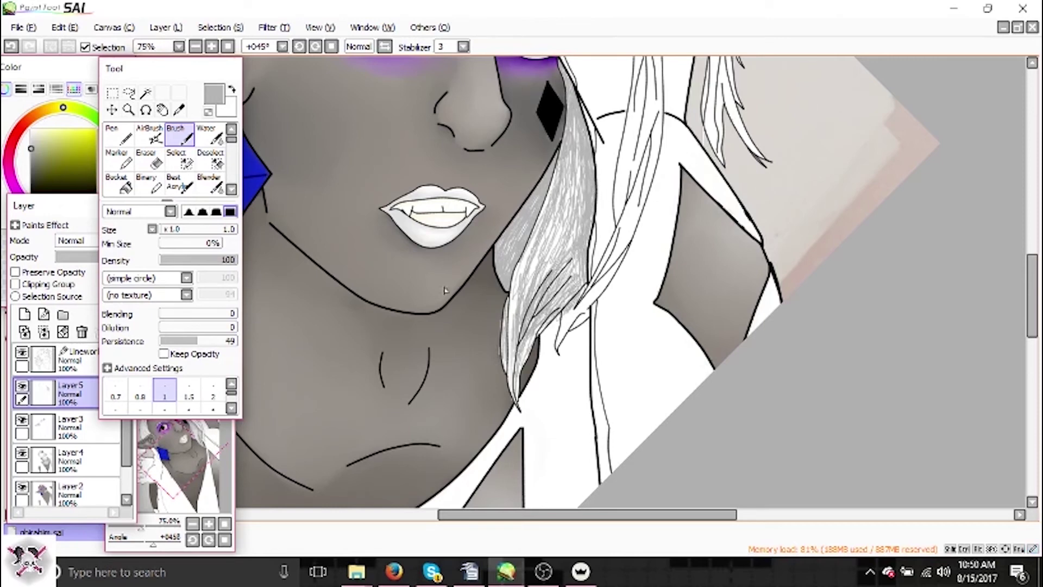
Add thin white strands over the grey hatching in the lower hair lock, and restore grey as the drawing colour.
key("x")
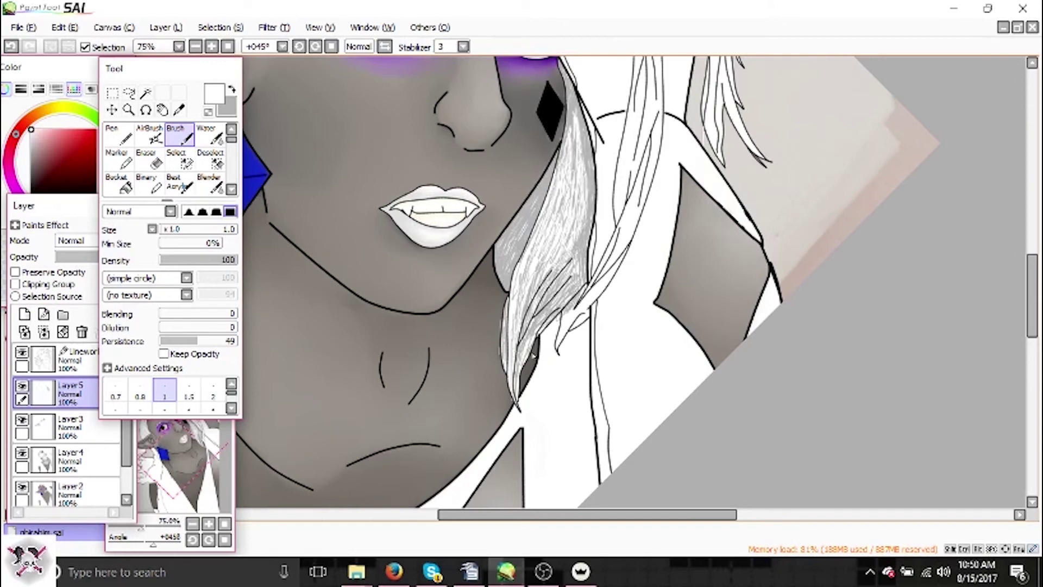
left_click_drag(512, 369, 577, 306)
left_click(195, 47)
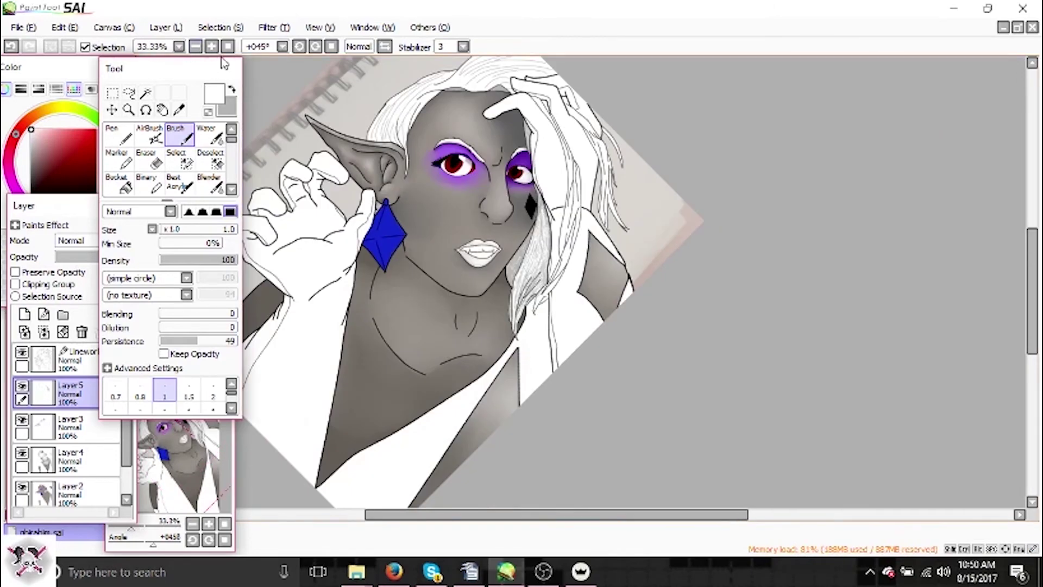
key("x")
Erase the grey strokes spilling outside the hair tips onto the neck with the Eraser at size 7.
scroll(266, 62, "up", 5)
key("e")
scroll(447, 194, "down", 3)
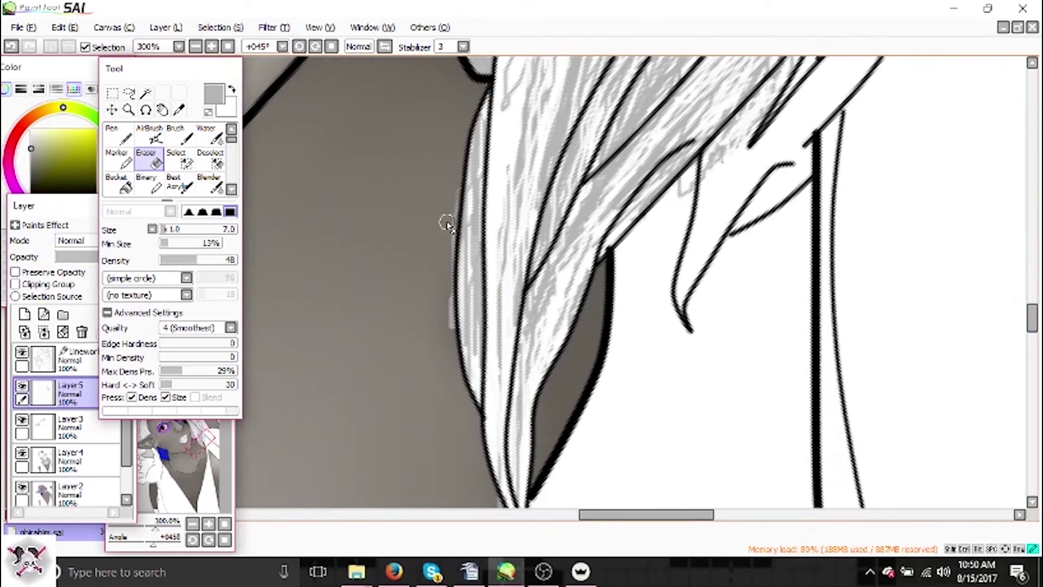
scroll(686, 187, "down", 4)
Hatch size 1 mid grey strands into the hair locks falling between and beyond the raised hand's fingers.
key("b")
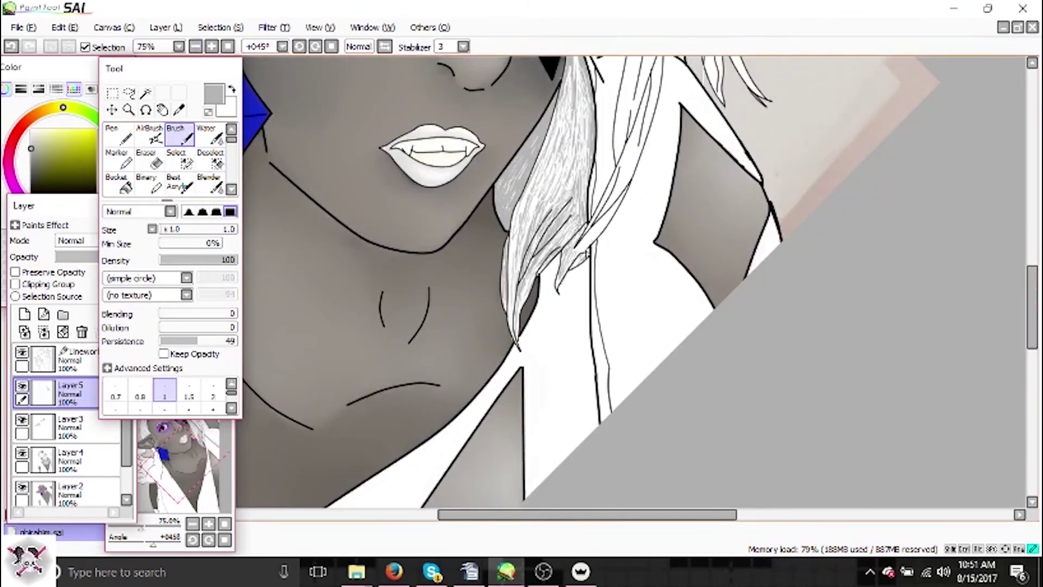
mouse_move(1032, 314)
left_mouse_down()
mouse_move(1033, 279)
mouse_move(1032, 306)
left_mouse_up()
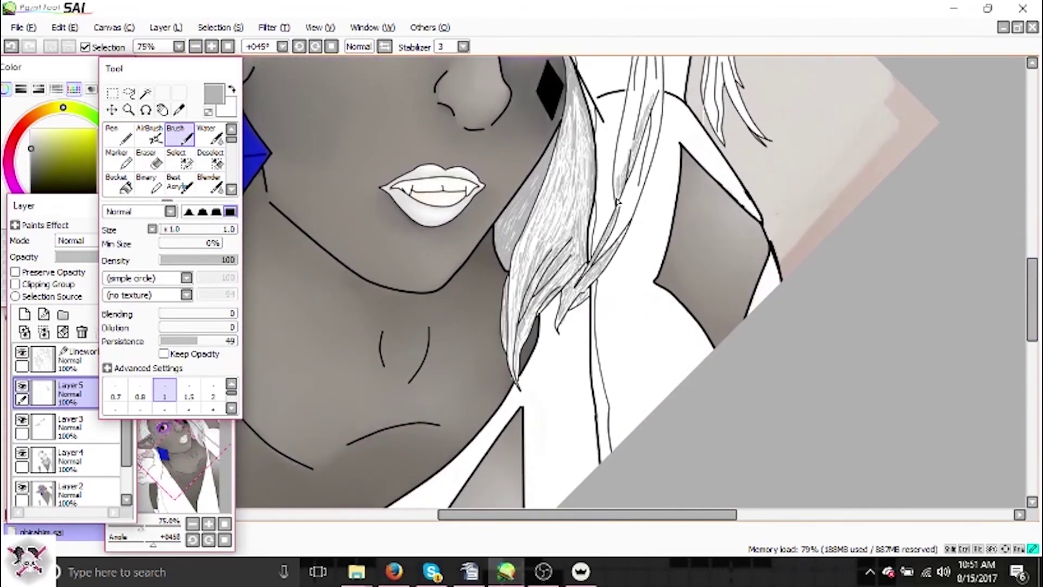
scroll(900, 295, "up", 3)
scroll(647, 272, "up", 3)
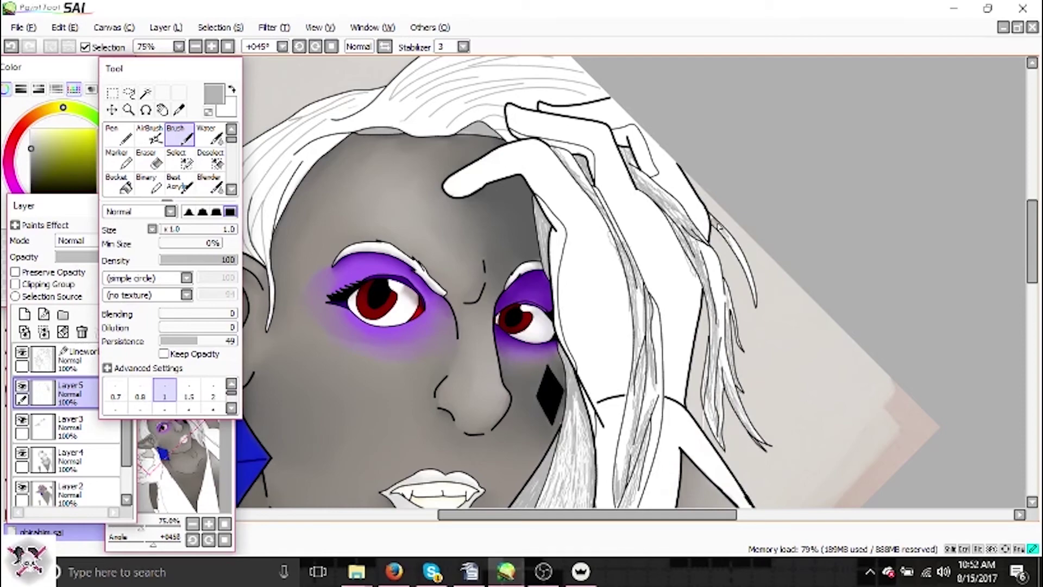
Hatch mid grey strands over the hair at the hairline and along the back section down to the pointed ear.
scroll(461, 126, "down", 2)
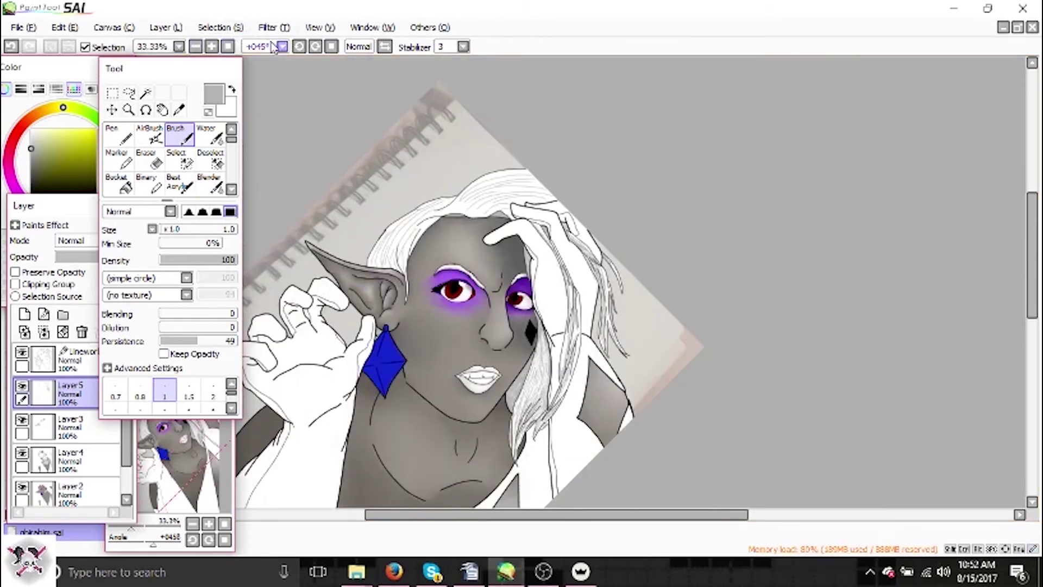
scroll(617, 174, "up", 4)
mouse_move(616, 174)
left_mouse_down()
mouse_move(646, 223)
mouse_move(711, 193)
mouse_move(592, 211)
mouse_move(588, 122)
mouse_move(565, 200)
left_mouse_up()
mouse_move(524, 138)
left_mouse_down()
mouse_move(424, 185)
mouse_move(512, 140)
left_mouse_up()
left_click_drag(369, 219, 381, 250)
scroll(380, 250, "left", 5)
mouse_move(625, 173)
left_mouse_down()
mouse_move(479, 282)
mouse_move(402, 446)
mouse_move(520, 377)
mouse_move(489, 326)
mouse_move(471, 454)
left_mouse_up()
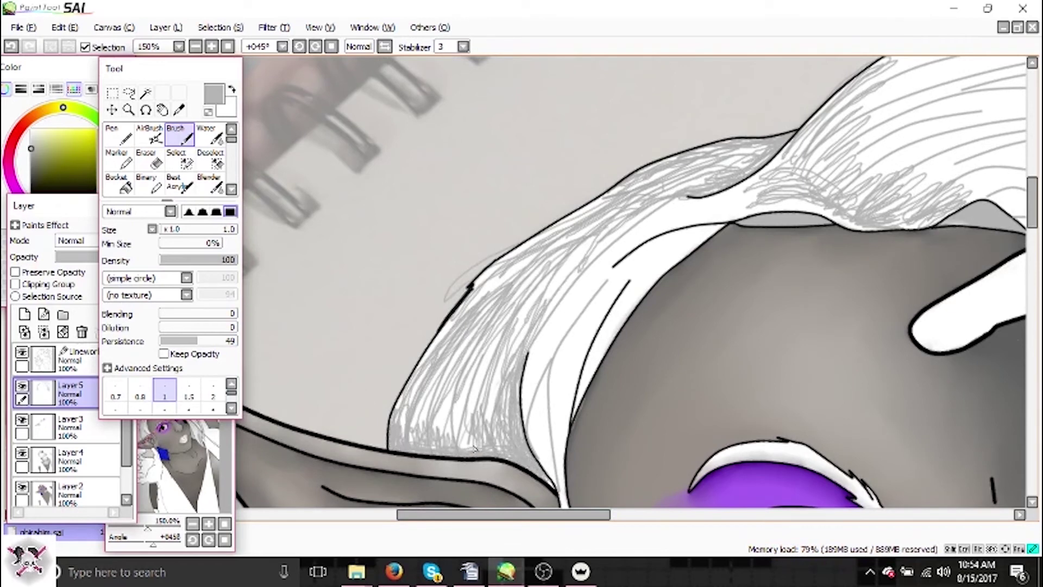
mouse_move(474, 449)
left_mouse_down()
mouse_move(404, 440)
mouse_move(523, 439)
left_mouse_up()
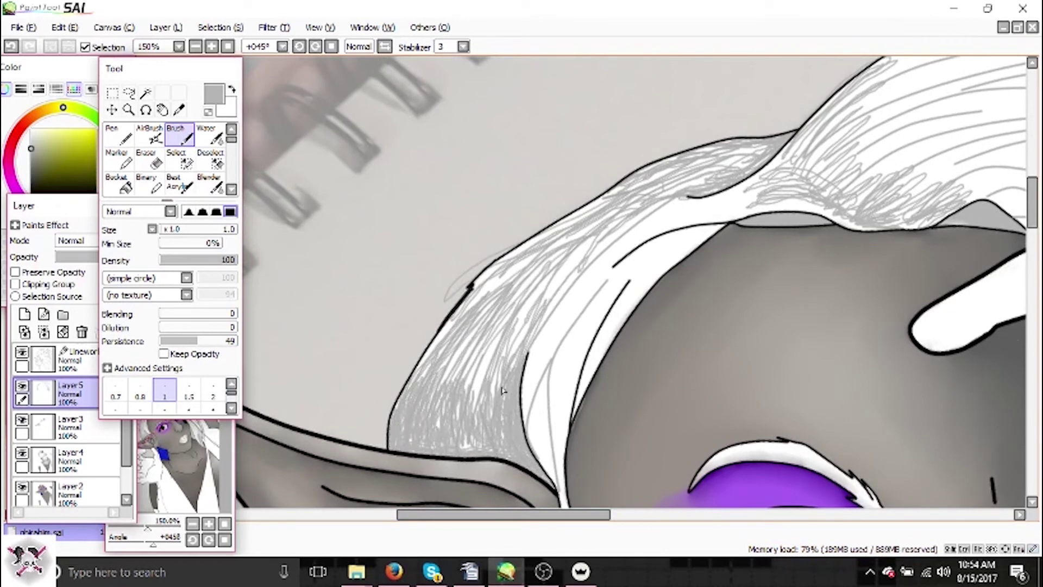
Add mid grey strands to the inner hair section that frames the temple in front of the ear.
mouse_move(636, 208)
left_mouse_down()
mouse_move(544, 380)
mouse_move(549, 473)
left_mouse_up()
left_click_drag(570, 320, 571, 456)
mouse_move(671, 264)
left_mouse_down()
mouse_move(694, 258)
mouse_move(599, 356)
mouse_move(628, 282)
mouse_move(718, 246)
mouse_move(761, 206)
left_mouse_up()
scroll(760, 207, "down", 3)
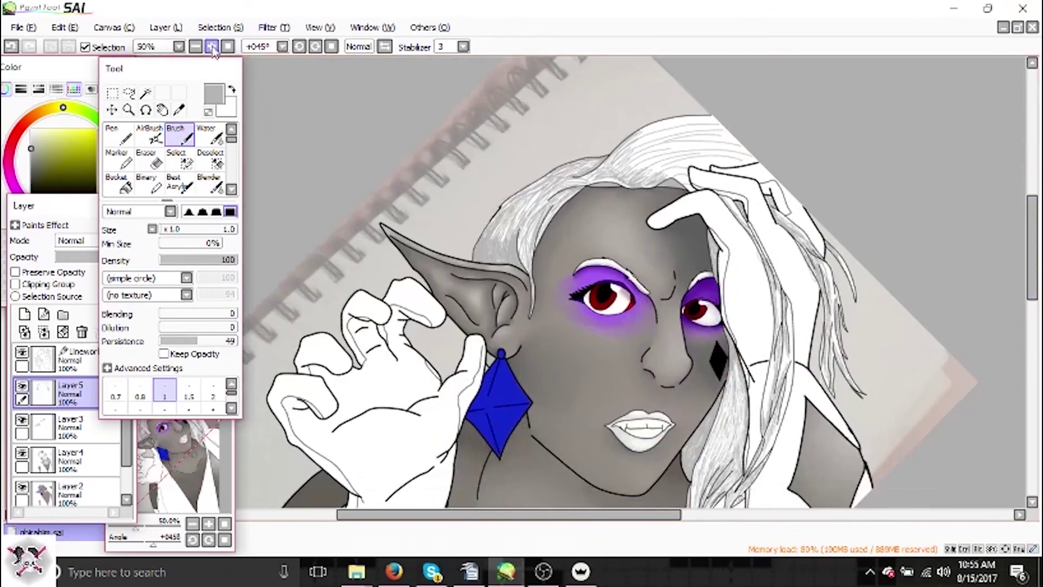
Hatch mid grey strands across the top of the hair and around the fingertips of the raised hand.
scroll(501, 218, "up", 3)
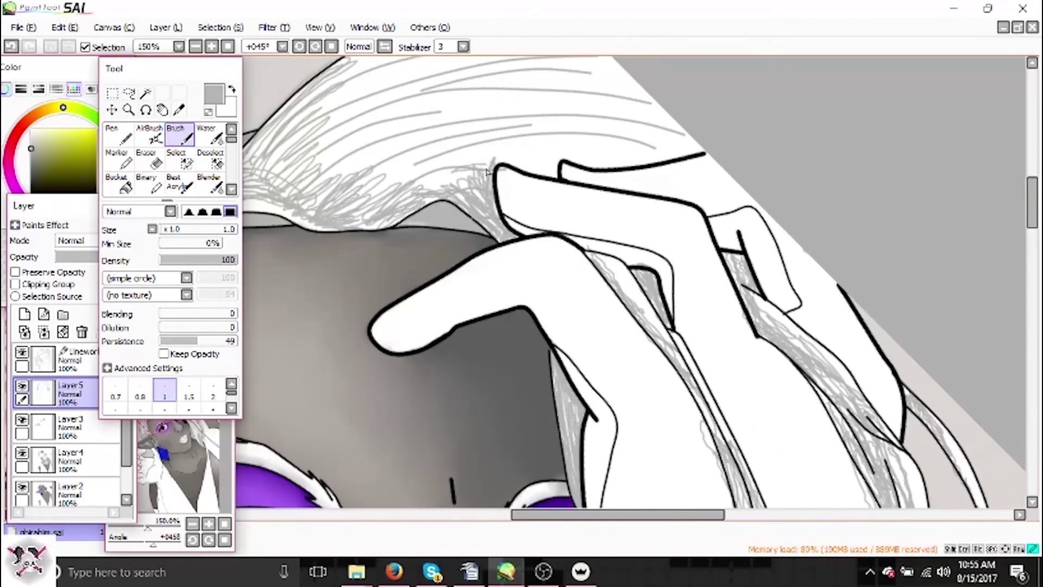
mouse_move(467, 169)
left_mouse_down()
mouse_move(516, 147)
mouse_move(547, 165)
left_mouse_up()
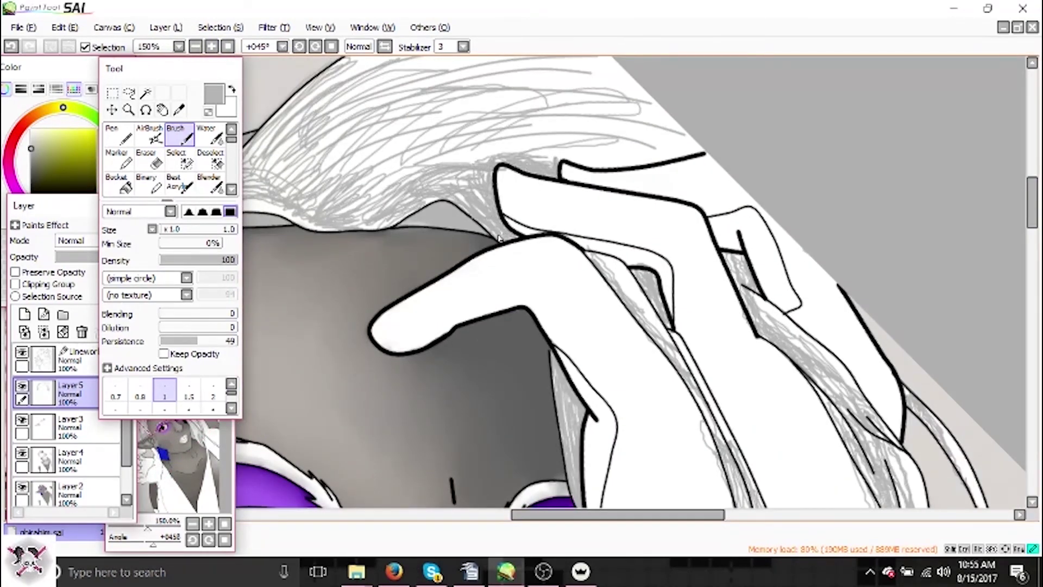
key("e")
key("Down")
key("Down")
key("Down")
key("Up")
key("Up")
key("Up")
key("b")
scroll(489, 217, "down", 4)
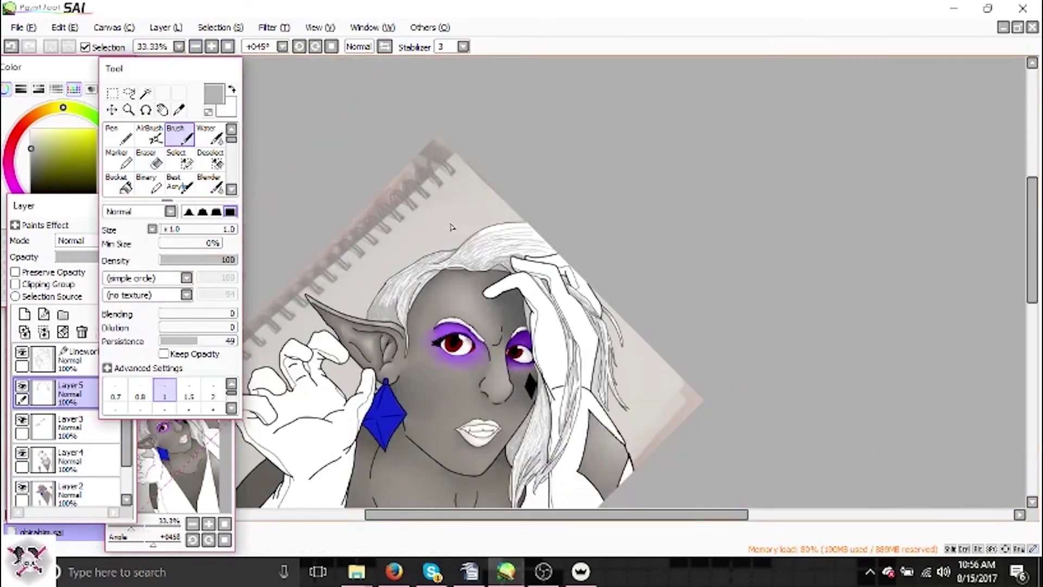
Return the canvas rotation to 0° and add a new layer above Layer5.
scroll(478, 248, "up", 5)
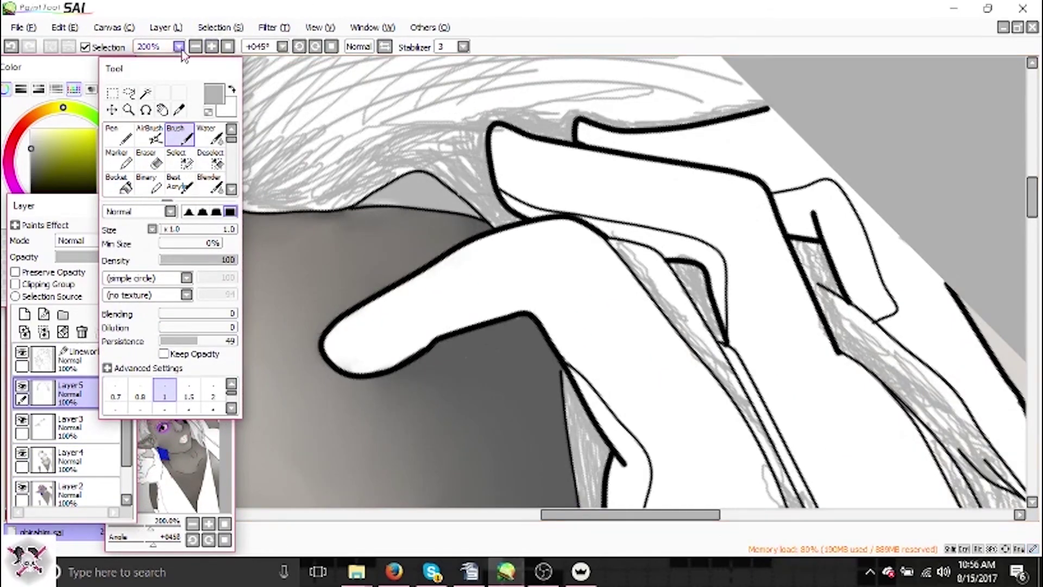
left_click(195, 46)
left_click(299, 46)
left_click(299, 47)
left_click(299, 47)
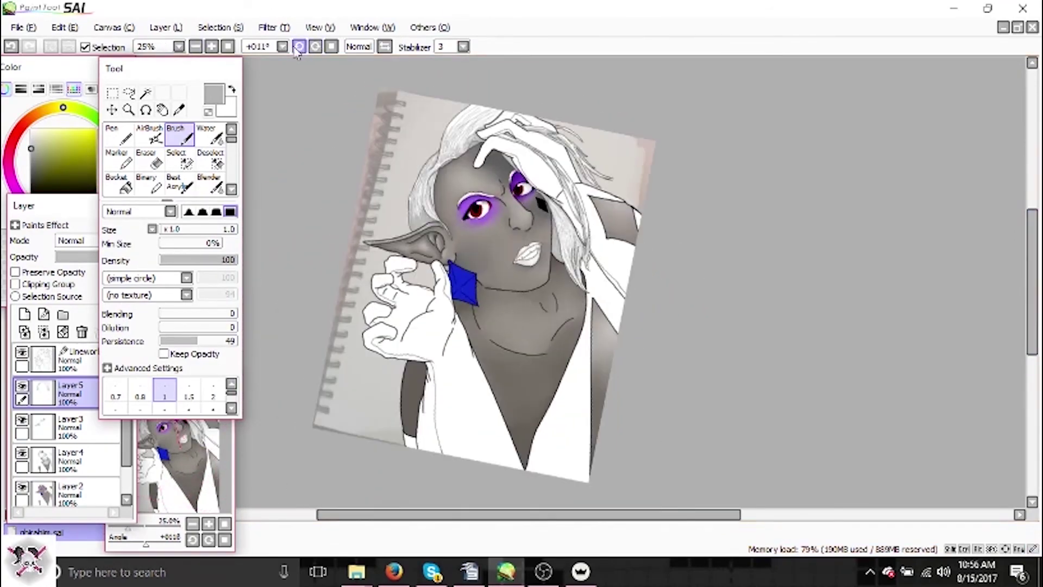
left_click(299, 47)
left_click(166, 28)
left_click(179, 44)
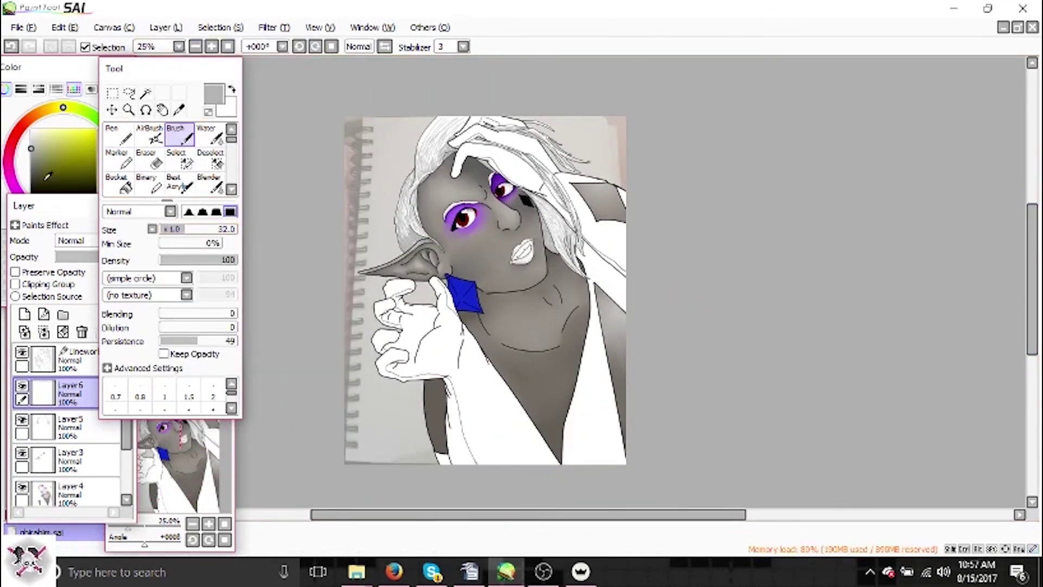
Try a pale pink shadow at brush size 3 on the white glove beside the hair tips, and undo it.
left_click(14, 185)
left_click(49, 129)
scroll(556, 235, "up", 4)
left_click_drag(556, 235, 657, 192)
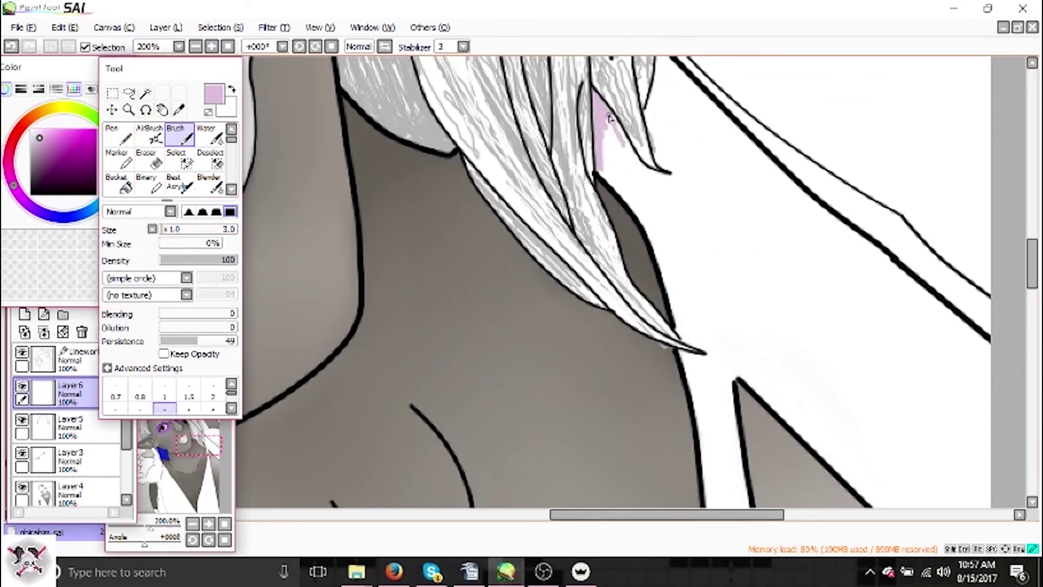
left_click(65, 27)
left_click(76, 44)
Paint a greyish mauve shadow at size 3 on the raised arm's white glove along the hair tips on Layer6.
left_click(34, 146)
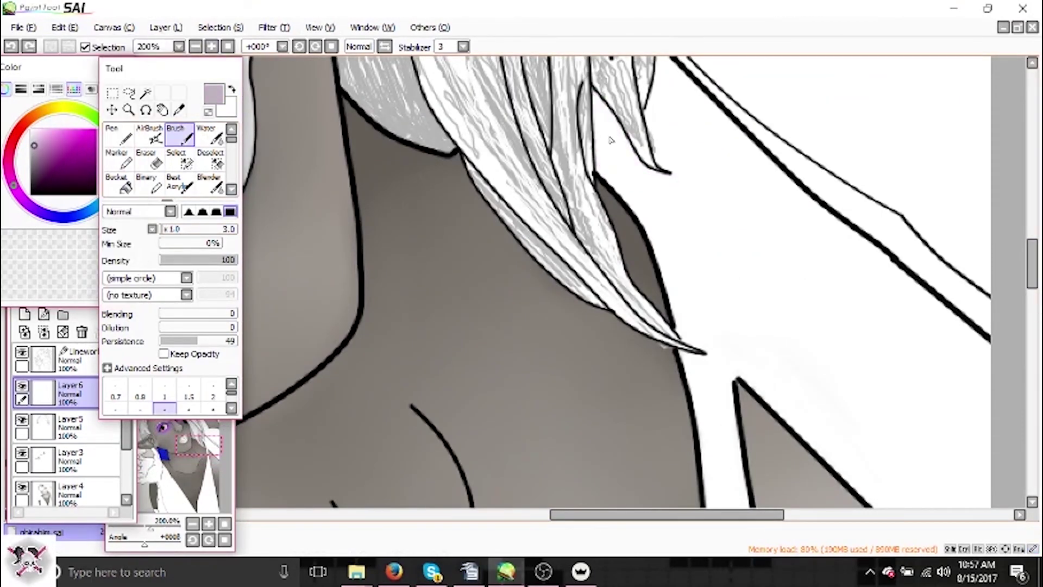
left_click_drag(614, 153, 630, 163)
scroll(614, 158, "right", 3)
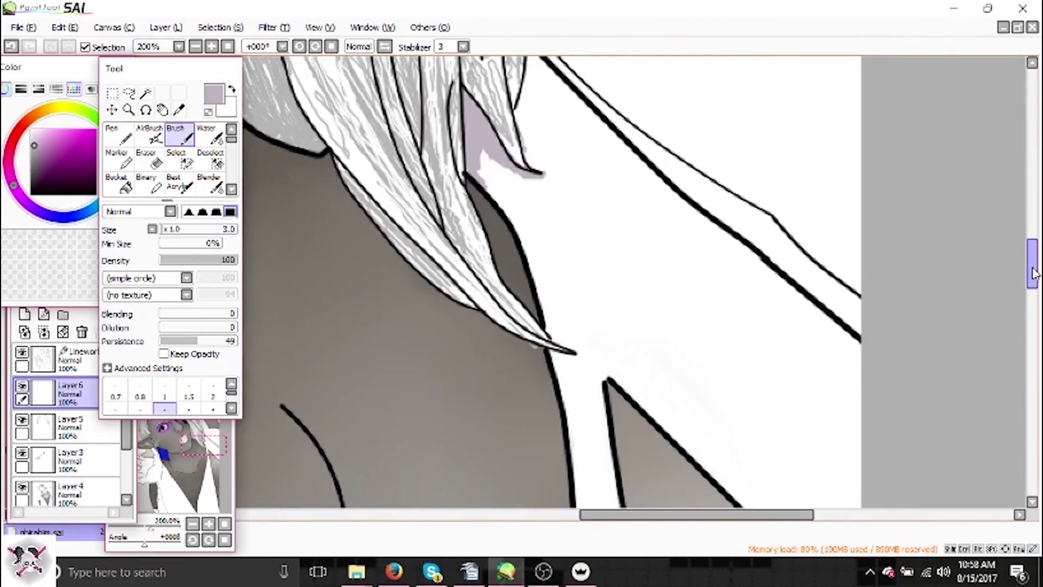
scroll(544, 191, "up", 3)
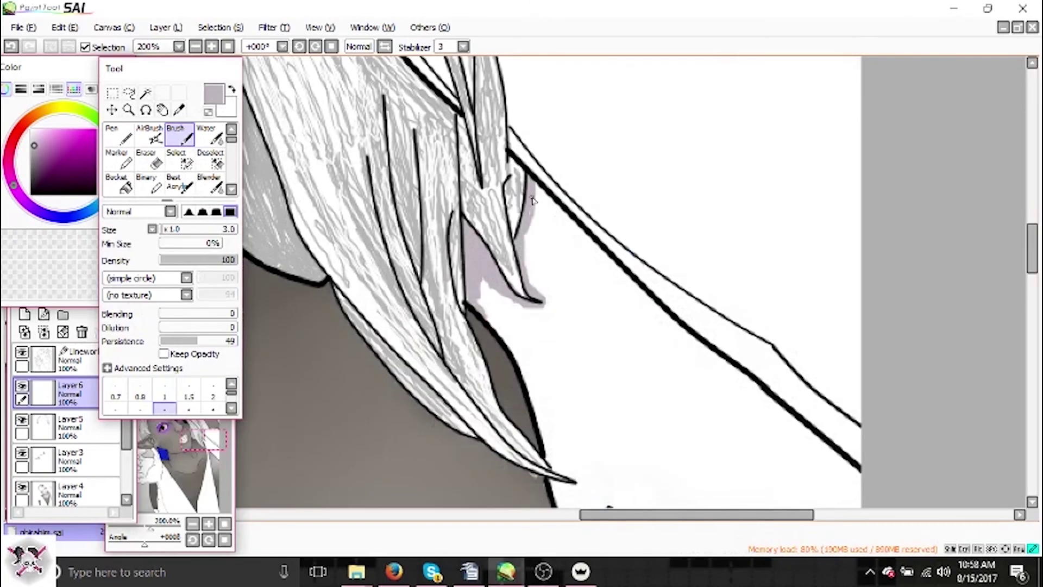
Extend the greyish mauve shadow along the underside of the raised arm's glove with a larger brush.
left_click(200, 49)
left_click_drag(171, 233, 177, 231)
scroll(525, 329, "up", 5)
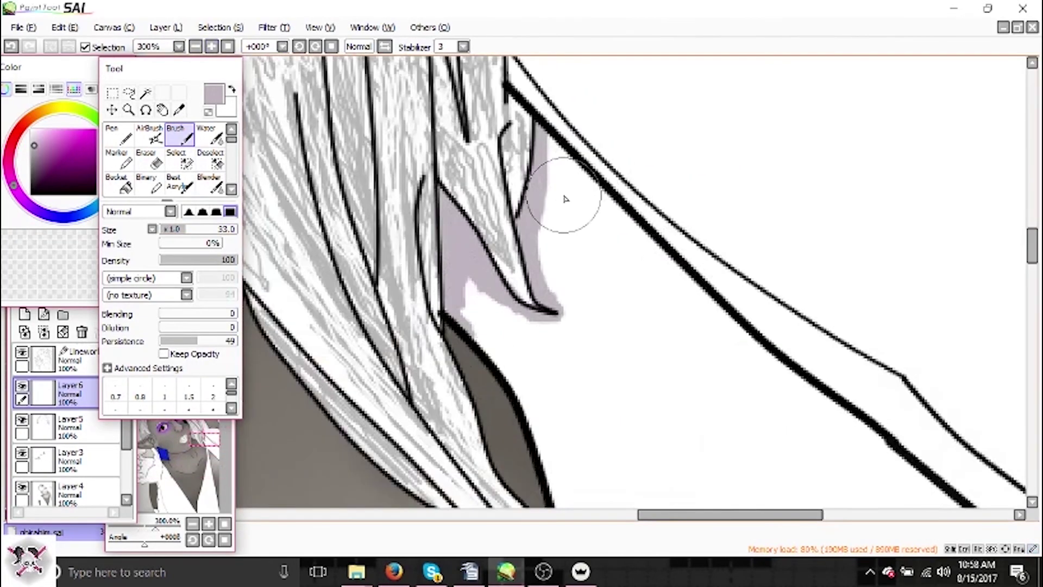
mouse_move(455, 280)
left_mouse_down()
mouse_move(536, 328)
mouse_move(620, 226)
mouse_move(582, 233)
mouse_move(788, 380)
left_mouse_up()
scroll(788, 381, "down", 2)
left_click_drag(658, 355, 682, 375)
scroll(682, 374, "down", 3)
left_click_drag(527, 163, 551, 289)
Paint greyish mauve shadow at size 13 on the white top beside the neckline and smooth it with the Blender.
scroll(563, 299, "down", 3)
scroll(554, 326, "down", 4)
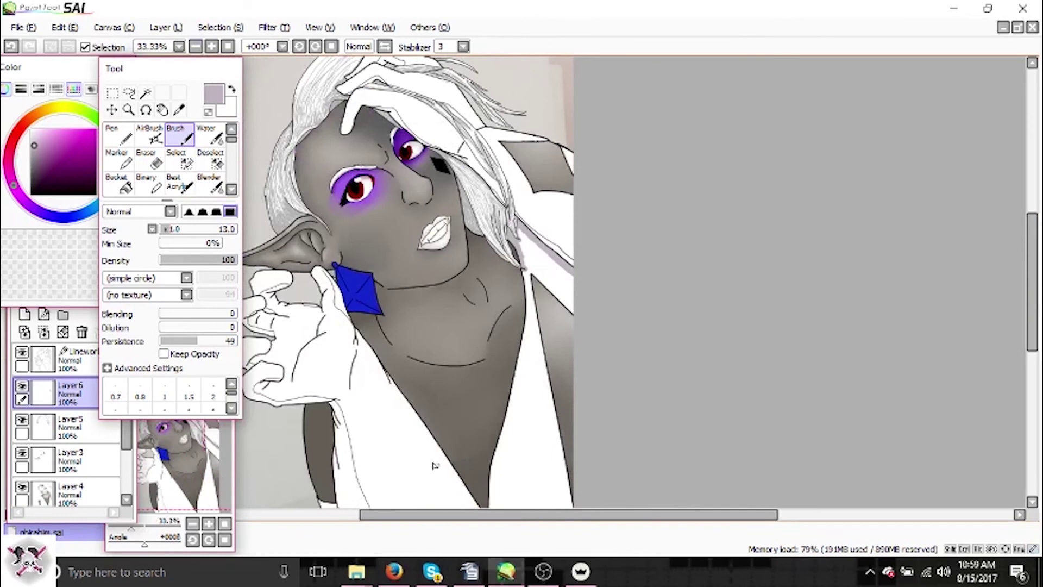
scroll(496, 448, "down", 1)
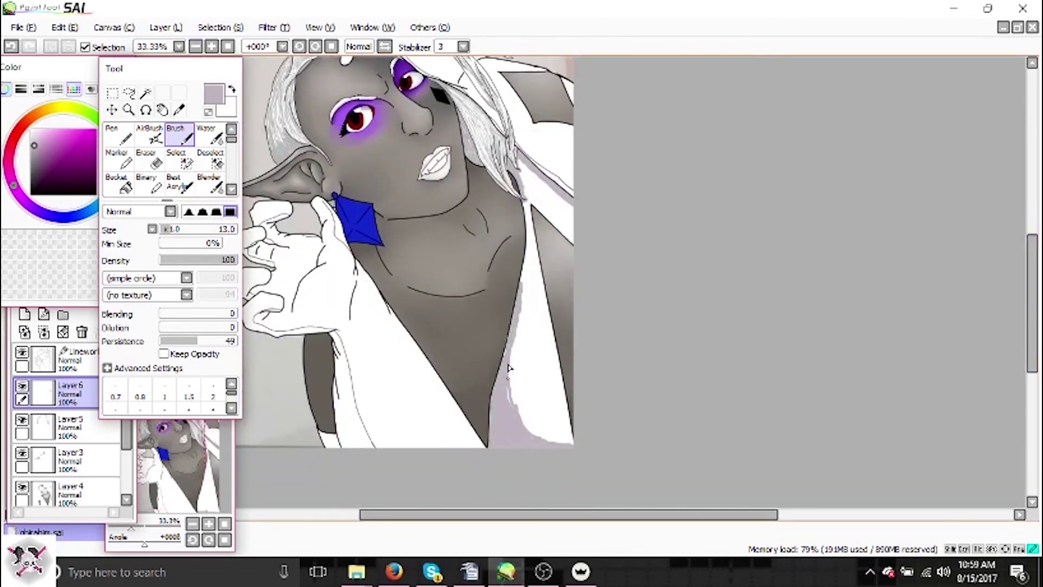
key("g")
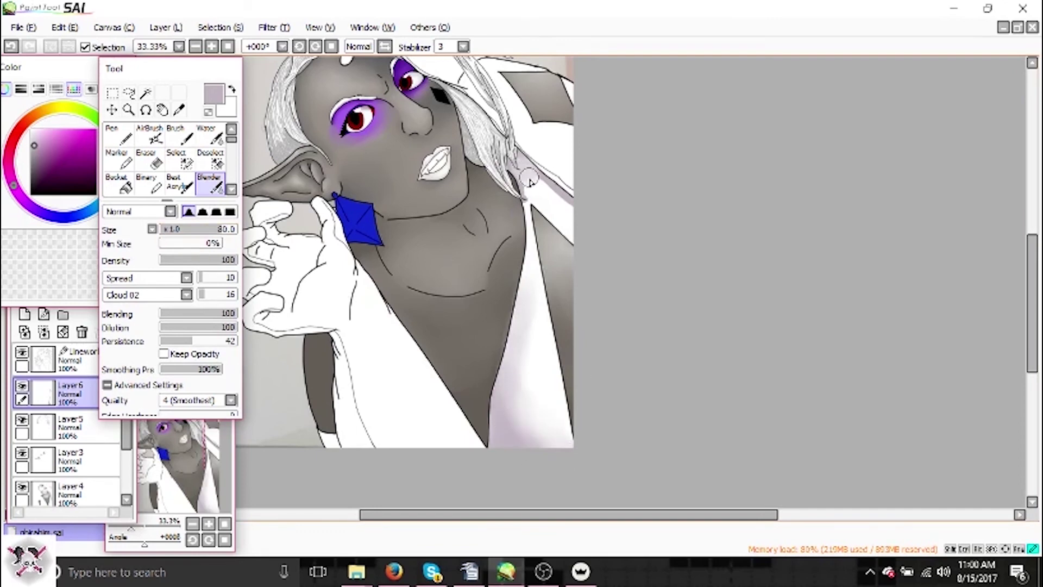
Erase the shadow spilling past the outlines of the white top and the raised arm's glove at eraser size 7.
key("e")
scroll(504, 337, "up", 5)
left_click_drag(1032, 329, 1037, 403)
left_click_drag(442, 118, 426, 342)
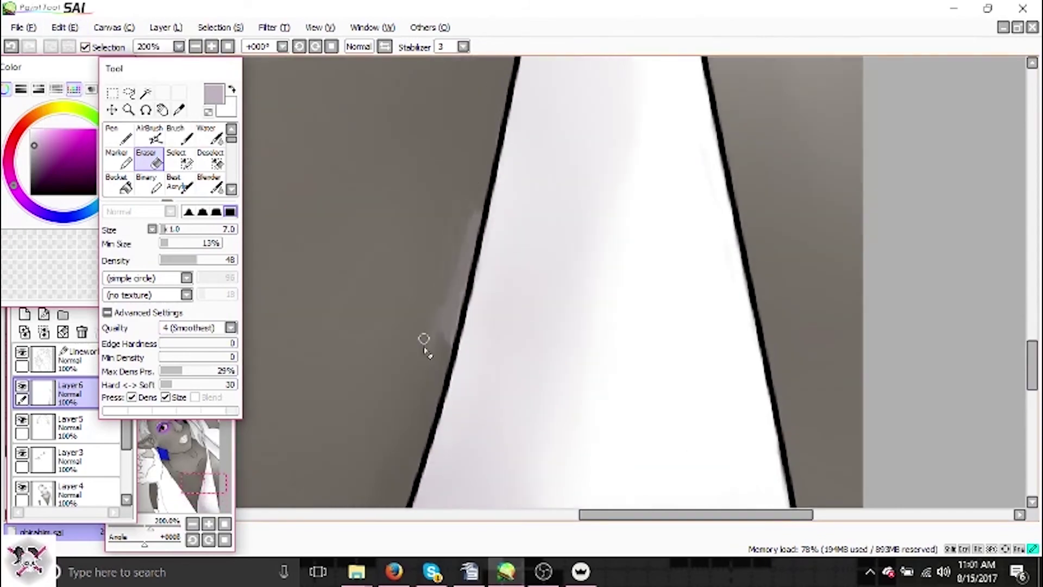
left_click_drag(435, 70, 509, 201)
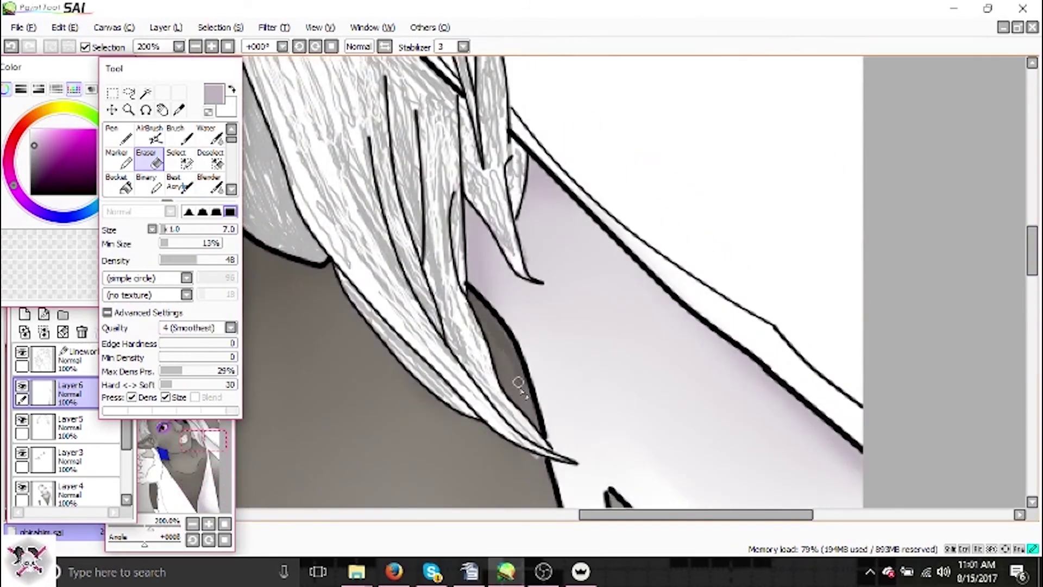
scroll(626, 233, "down", 6)
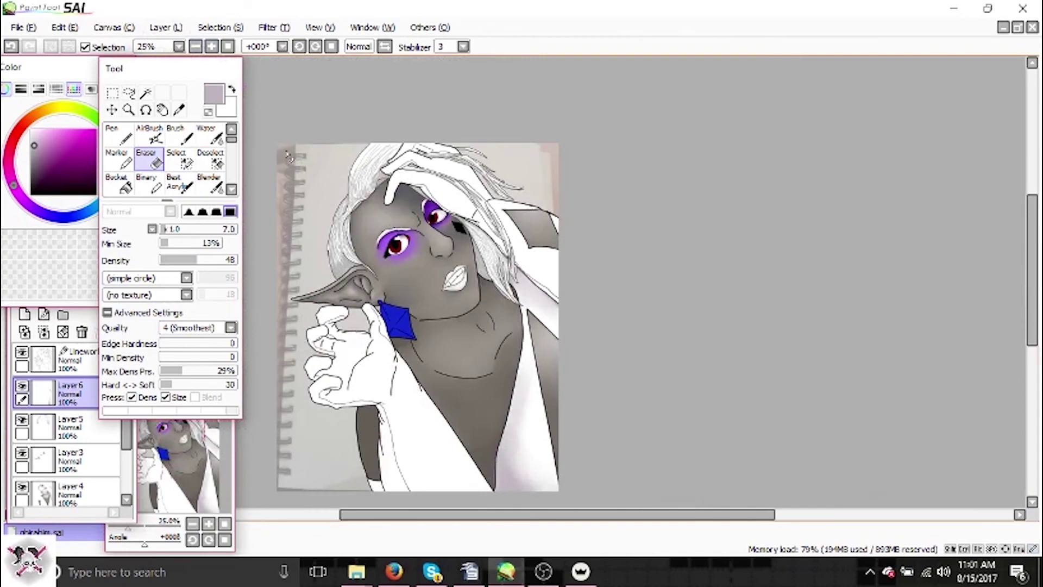
Fill the small white sleeve piece below the lowered arm's elbow with greyish mauve shadow on Layer6.
key("b")
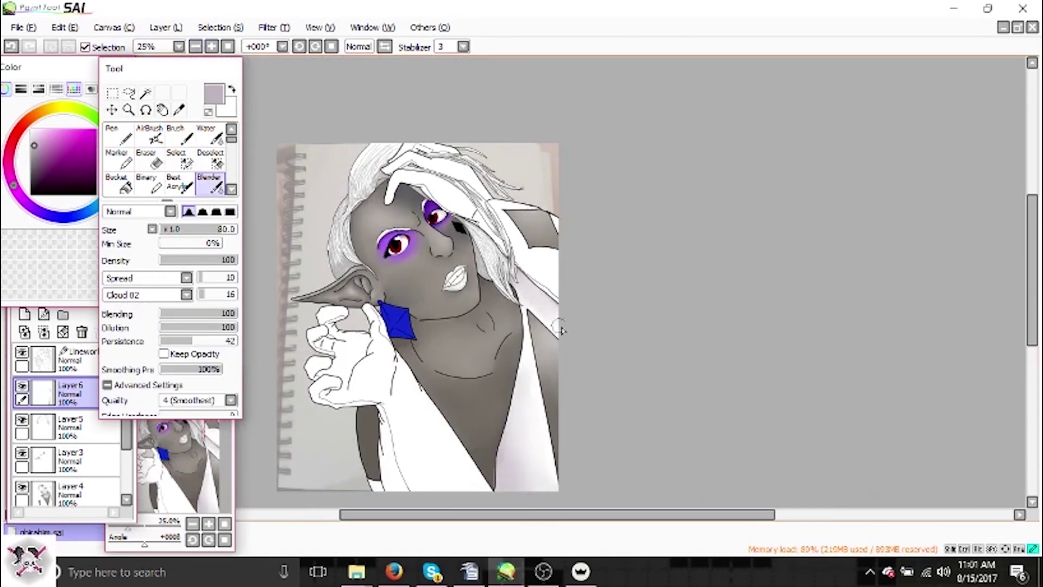
left_click(212, 47)
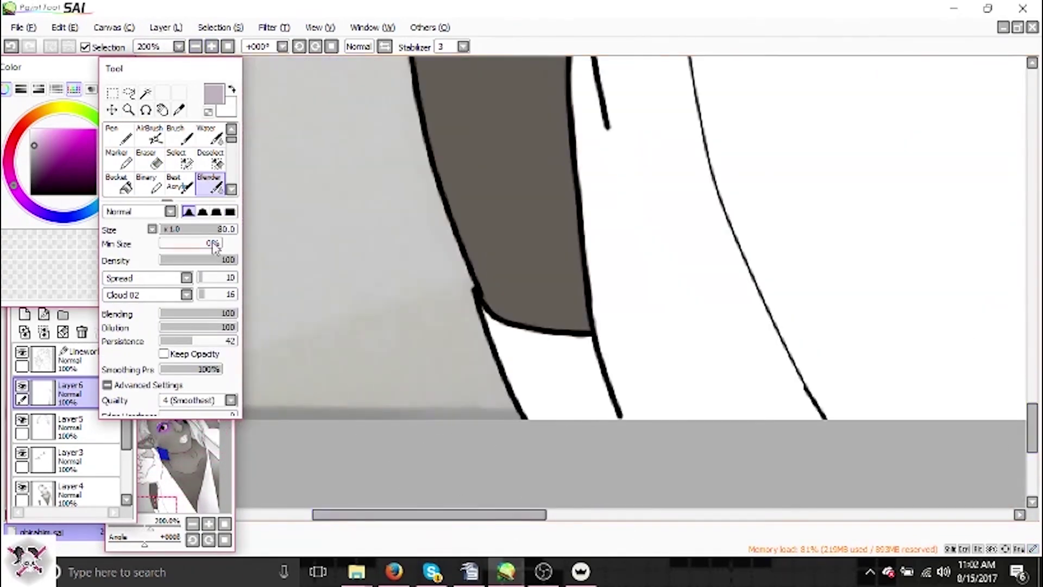
key("c")
left_click_drag(496, 335, 592, 413)
key("e")
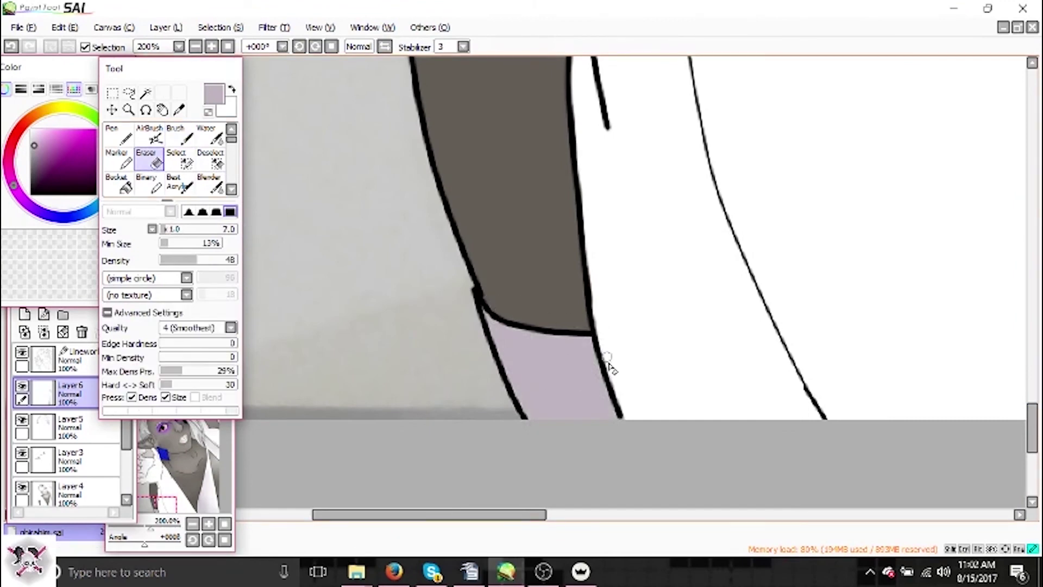
Paint greyish mauve shadow at size 10 between the lowered hand's upper fingers and along the top of its palm.
key("b")
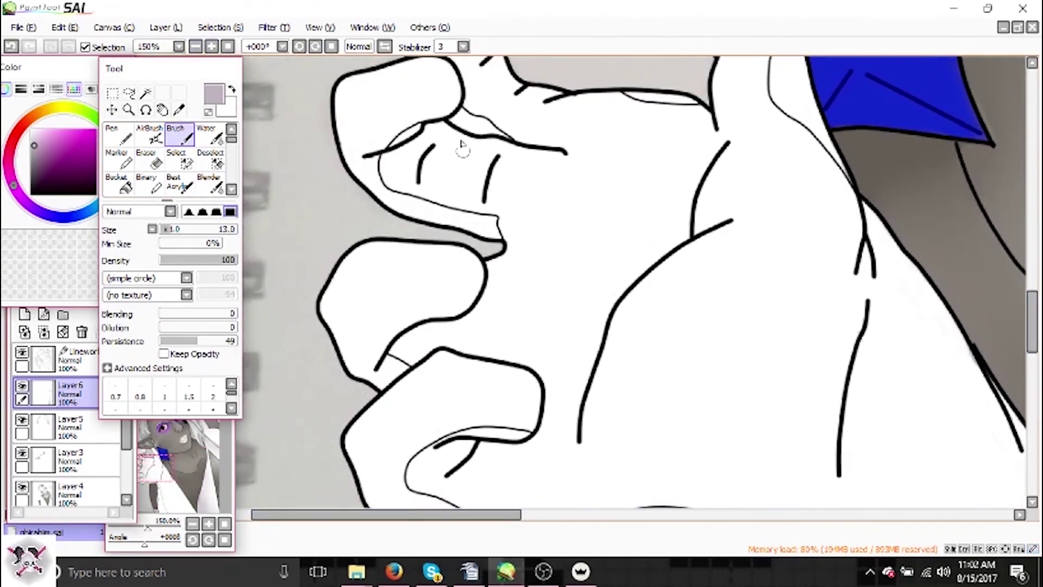
mouse_move(715, 125)
left_mouse_down()
mouse_move(641, 182)
mouse_move(530, 222)
left_mouse_up()
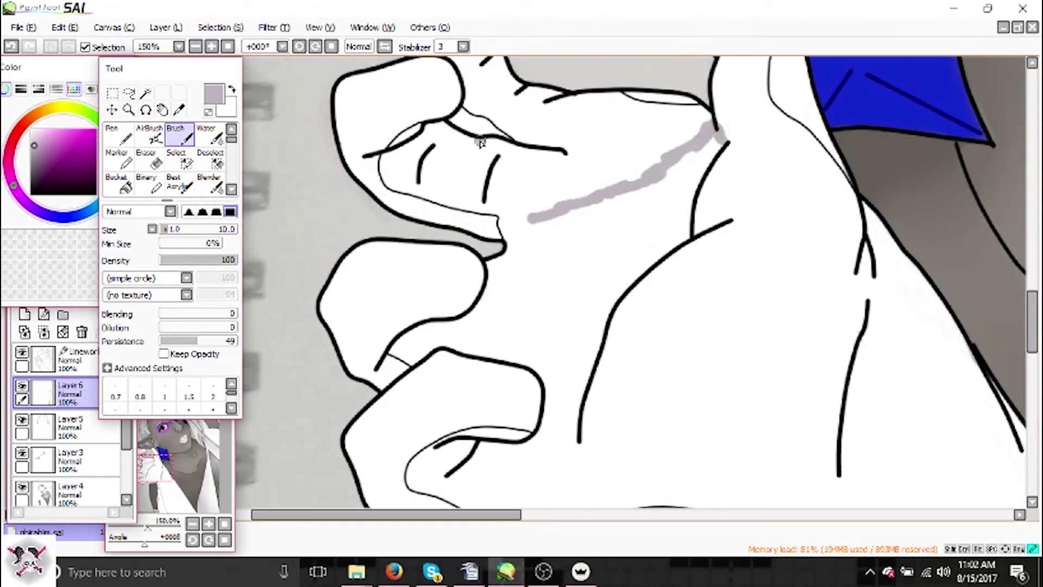
left_click_drag(482, 139, 465, 194)
scroll(586, 152, "up", 4)
left_click_drag(521, 219, 466, 195)
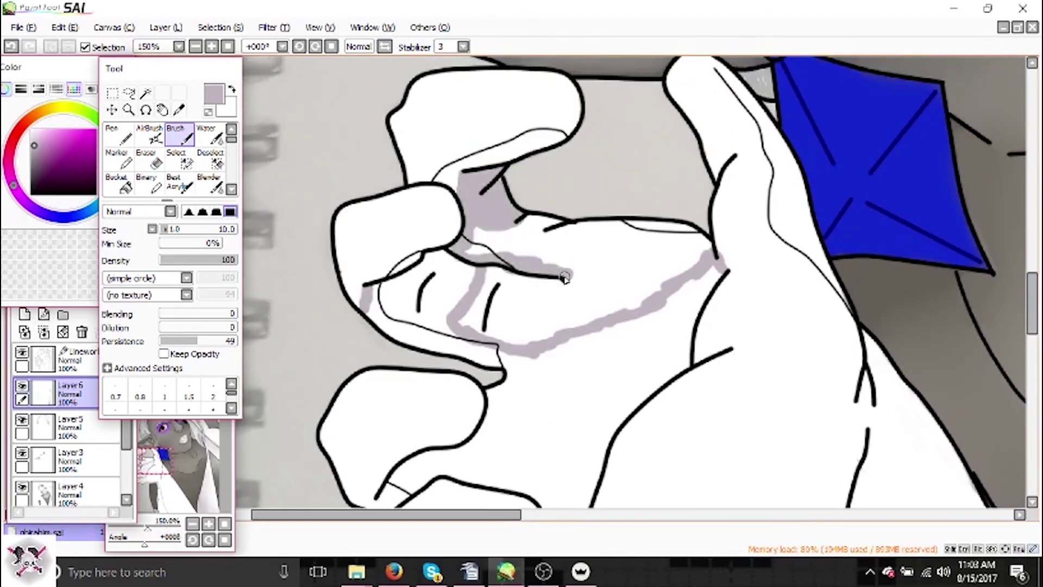
mouse_move(414, 281)
left_mouse_down()
mouse_move(386, 318)
mouse_move(411, 328)
left_mouse_up()
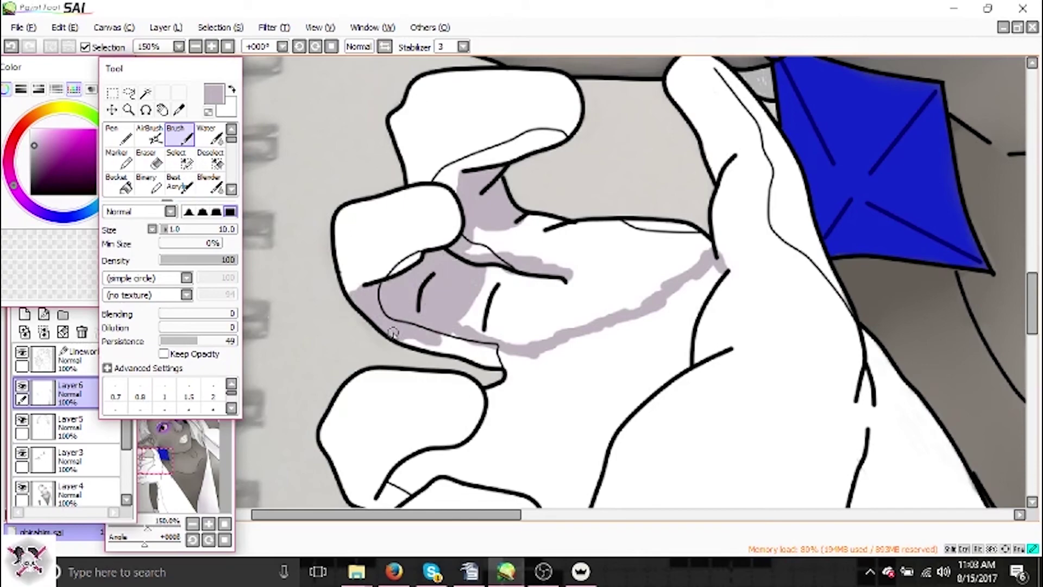
Extend the mauve shadow down the lowered hand's palm to the wrist and fill around the lower curled fingers.
mouse_move(522, 361)
left_mouse_down()
mouse_move(682, 348)
mouse_move(508, 386)
mouse_move(652, 331)
mouse_move(550, 363)
mouse_move(603, 489)
left_mouse_up()
scroll(603, 489, "down", 8)
left_click_drag(570, 247, 693, 401)
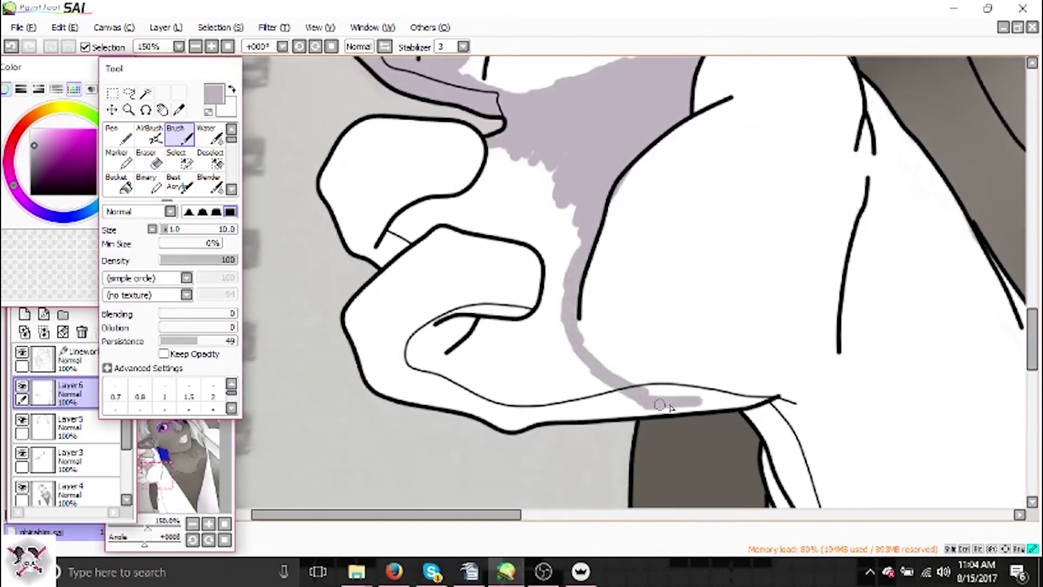
mouse_move(387, 234)
left_mouse_down()
mouse_move(414, 231)
mouse_move(431, 205)
mouse_move(479, 182)
mouse_move(489, 125)
left_mouse_up()
key("e")
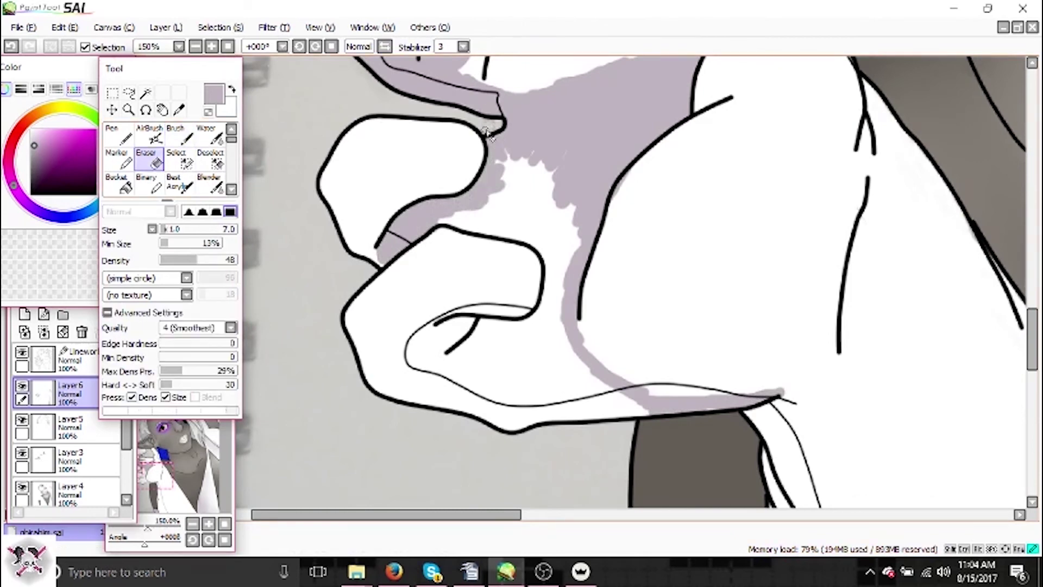
key("b")
mouse_move(440, 217)
left_mouse_down()
mouse_move(470, 220)
mouse_move(549, 283)
mouse_move(538, 185)
mouse_move(497, 221)
left_mouse_up()
mouse_move(440, 323)
left_mouse_down()
mouse_move(454, 342)
mouse_move(594, 408)
mouse_move(442, 349)
mouse_move(560, 329)
mouse_move(544, 331)
mouse_move(548, 321)
left_mouse_up()
left_click(195, 46)
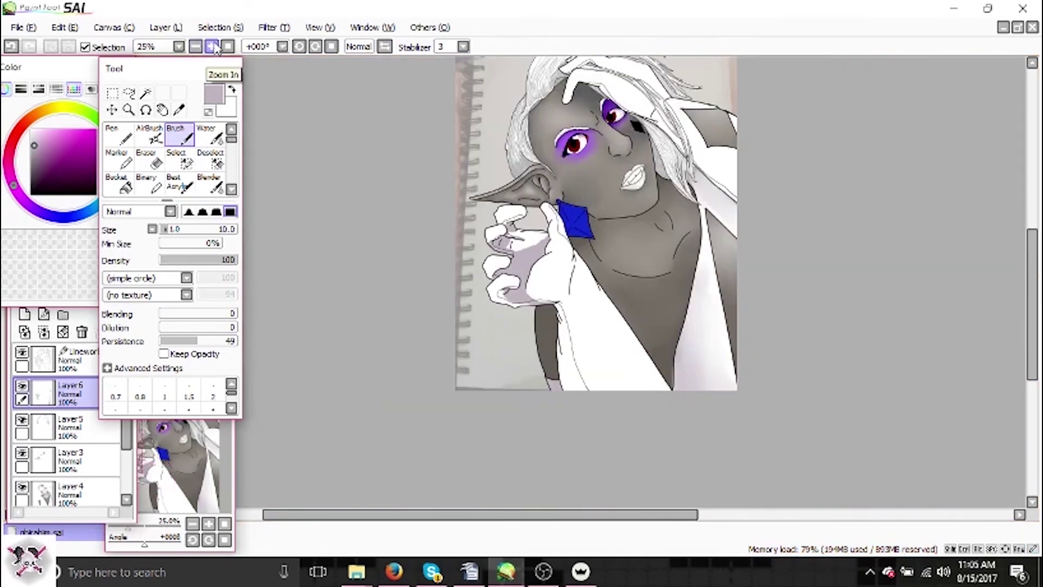
Outline mauve shadow along the heel of the lowered hand and down the forearm's white glove.
left_click(212, 47)
mouse_move(620, 100)
left_mouse_down()
mouse_move(603, 261)
mouse_move(545, 390)
left_mouse_up()
left_click_drag(738, 256, 816, 375)
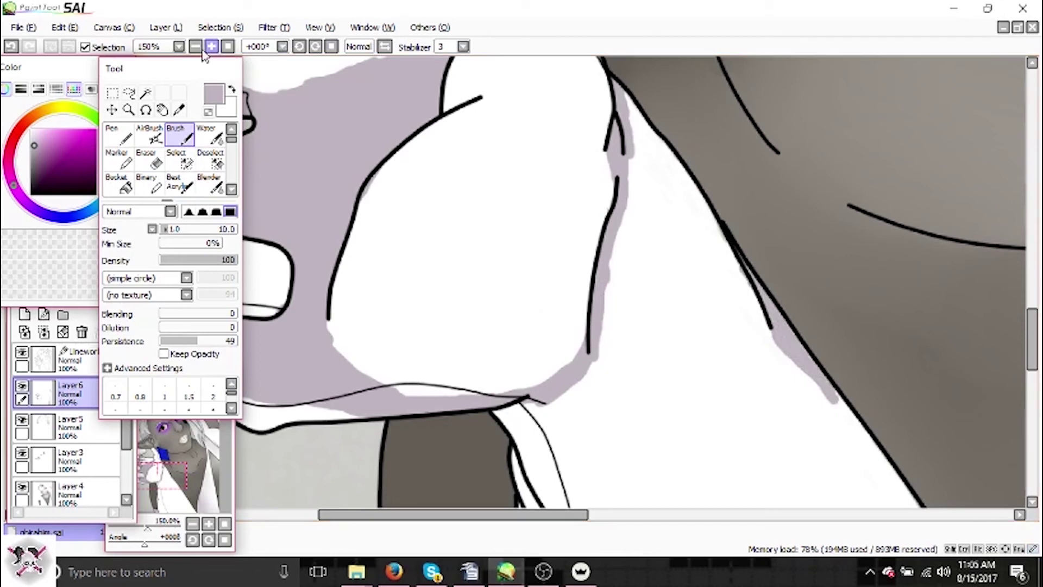
left_click(196, 47)
left_click_drag(562, 226, 530, 497)
key("e")
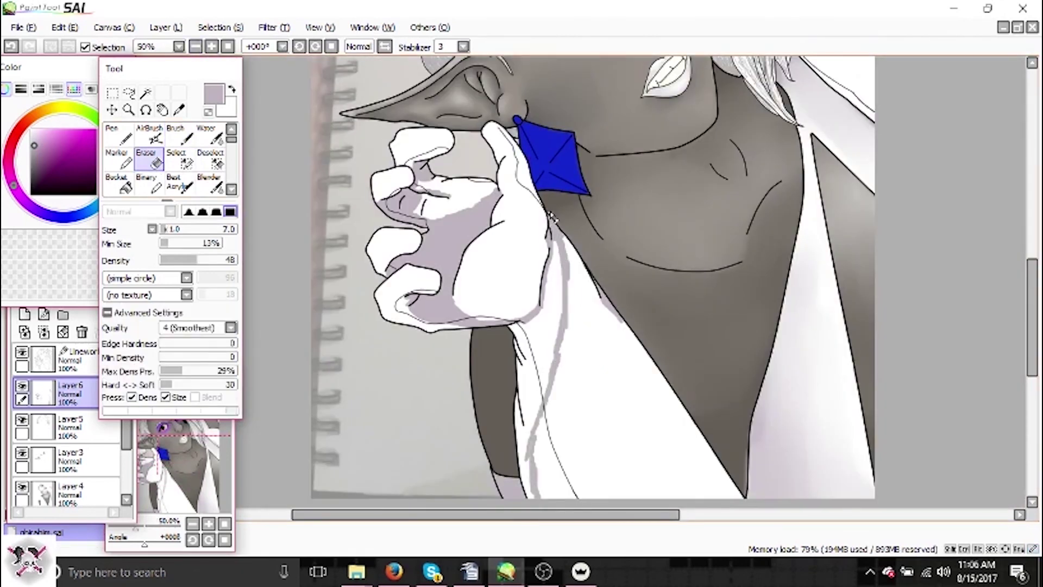
scroll(514, 206, "up", 3)
Fill the upper part of the lowered forearm's shadow with greyish mauve, from beside the earring past the wrist.
key("b")
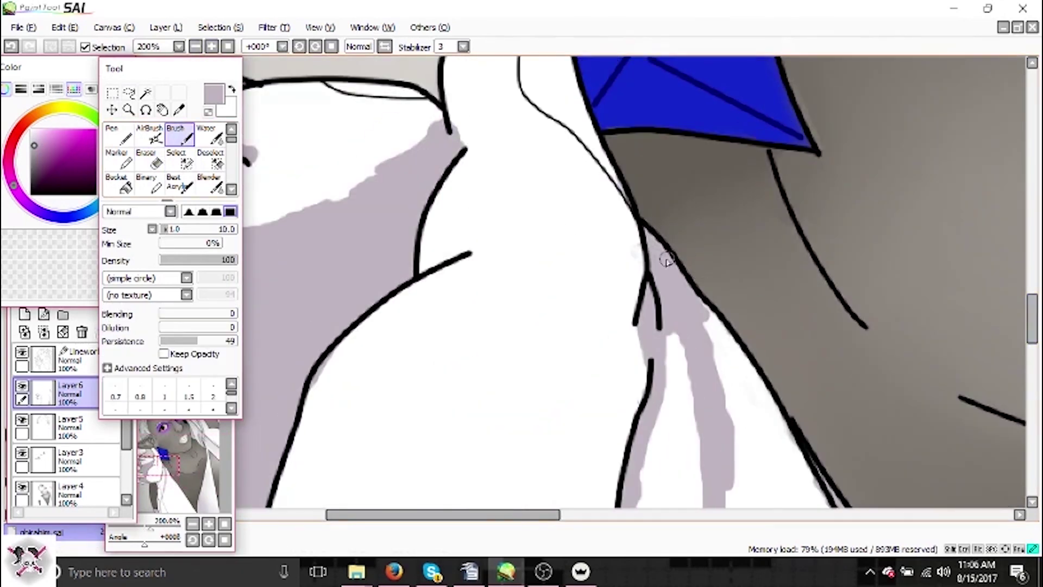
left_click_drag(674, 337, 690, 489)
scroll(679, 326, "down", 5)
left_click_drag(657, 173, 679, 500)
mouse_move(492, 394)
left_mouse_down()
mouse_move(516, 417)
mouse_move(601, 438)
mouse_move(652, 380)
left_mouse_up()
scroll(652, 381, "down", 5)
mouse_move(513, 187)
left_mouse_down()
mouse_move(552, 377)
mouse_move(624, 333)
left_mouse_up()
Continue the mauve shadow fill down the outer side of the lowered forearm to the canvas's bottom edge.
scroll(624, 333, "down", 5)
left_click_drag(543, 163, 538, 468)
left_click_drag(549, 299, 559, 505)
left_click_drag(597, 146, 587, 380)
left_click_drag(597, 229, 565, 462)
scroll(587, 326, "down", 2)
scroll(422, 226, "down", 2)
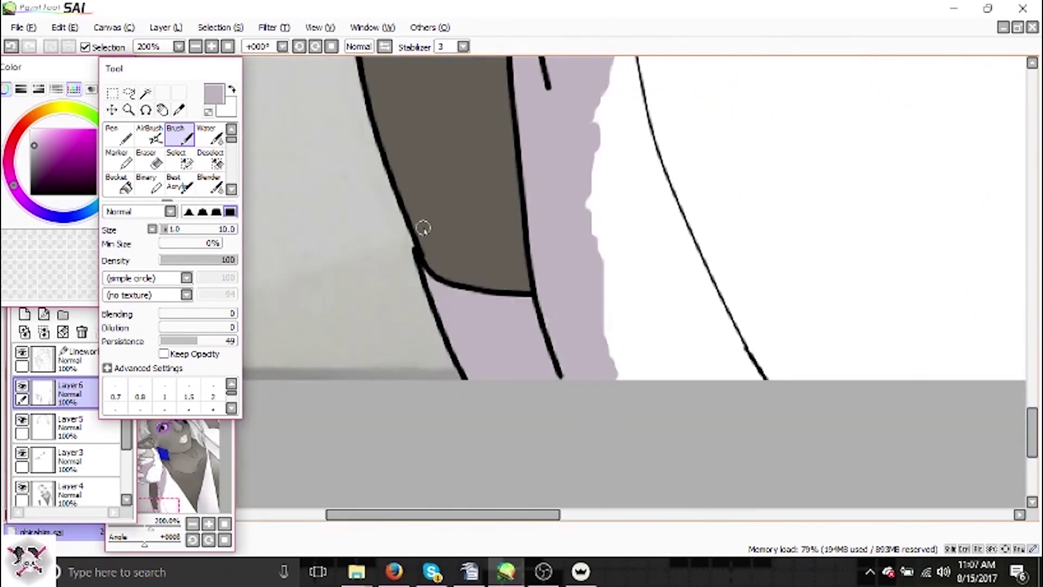
scroll(401, 268, "down", 5)
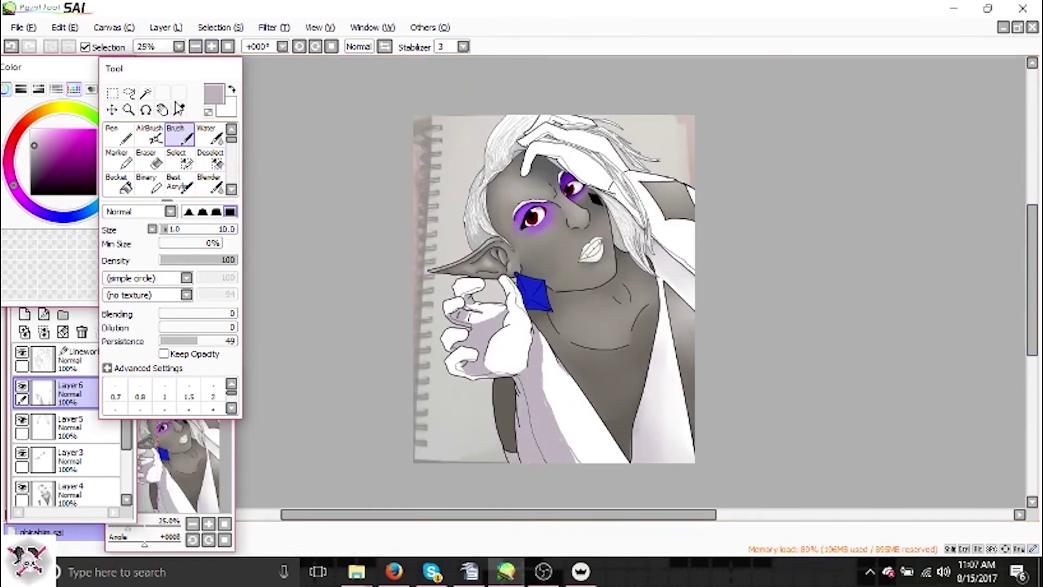
Tidy the inner edge of the lowered forearm's shadow with the Eraser at size 7.
scroll(584, 245, "up", 3)
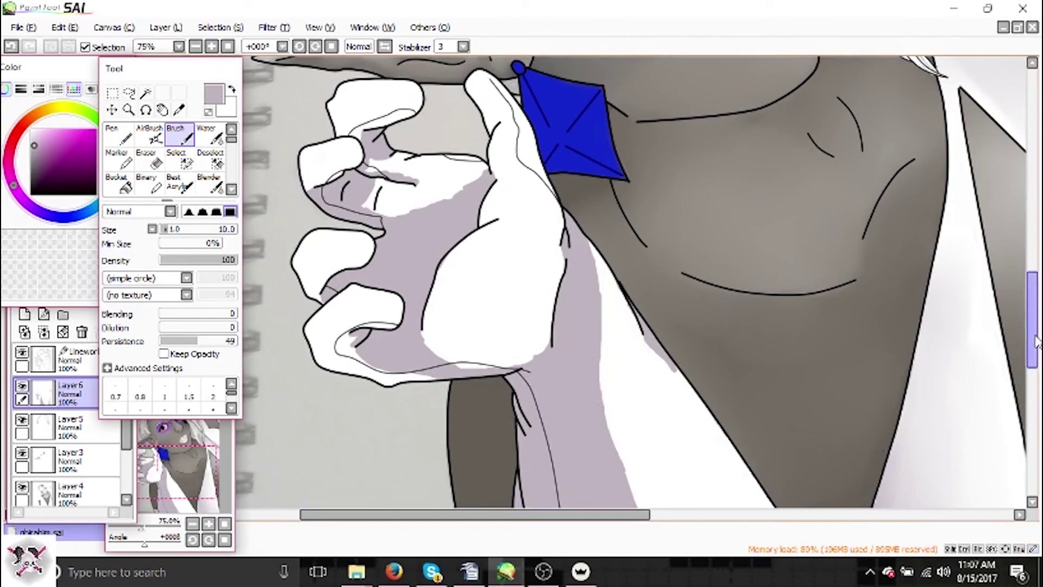
left_click(1029, 365)
key("e")
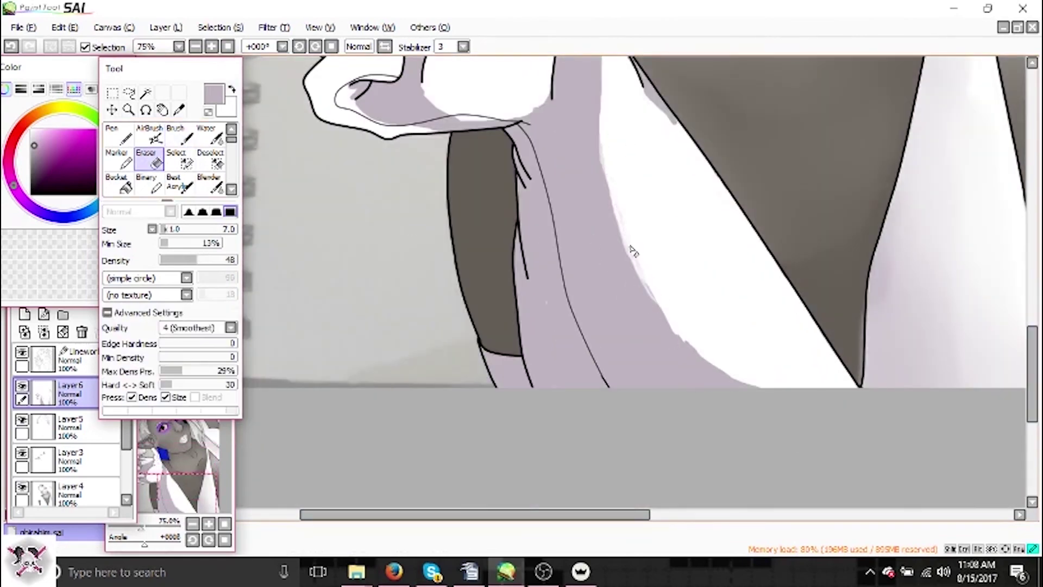
Add a small mauve shadow at the crease of the lowered hand's thumb at brush size 10.
scroll(755, 388, "up", 5)
scroll(690, 329, "up", 3)
key("b")
scroll(691, 329, "down", 1)
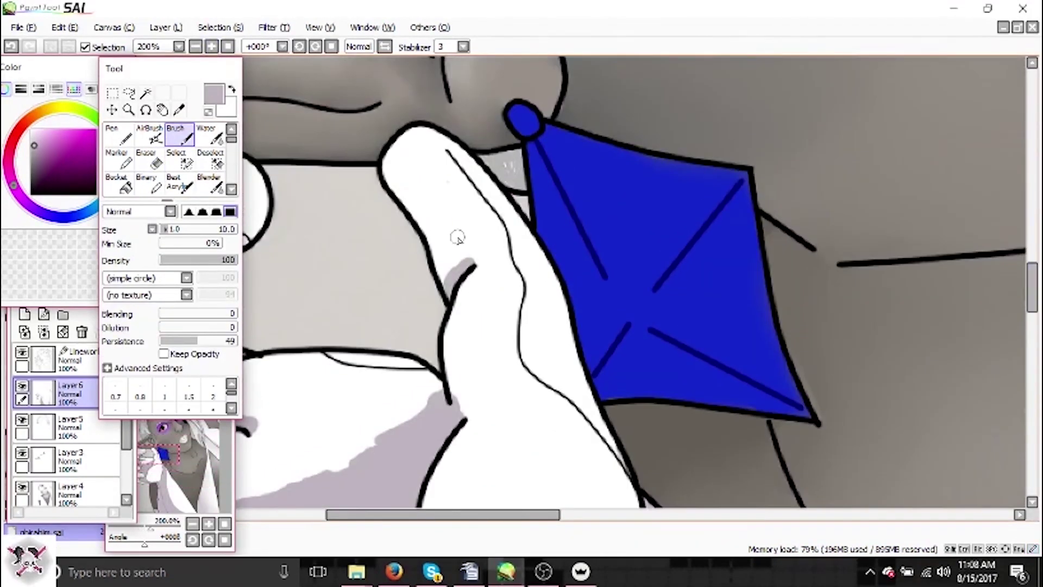
left_click(195, 46)
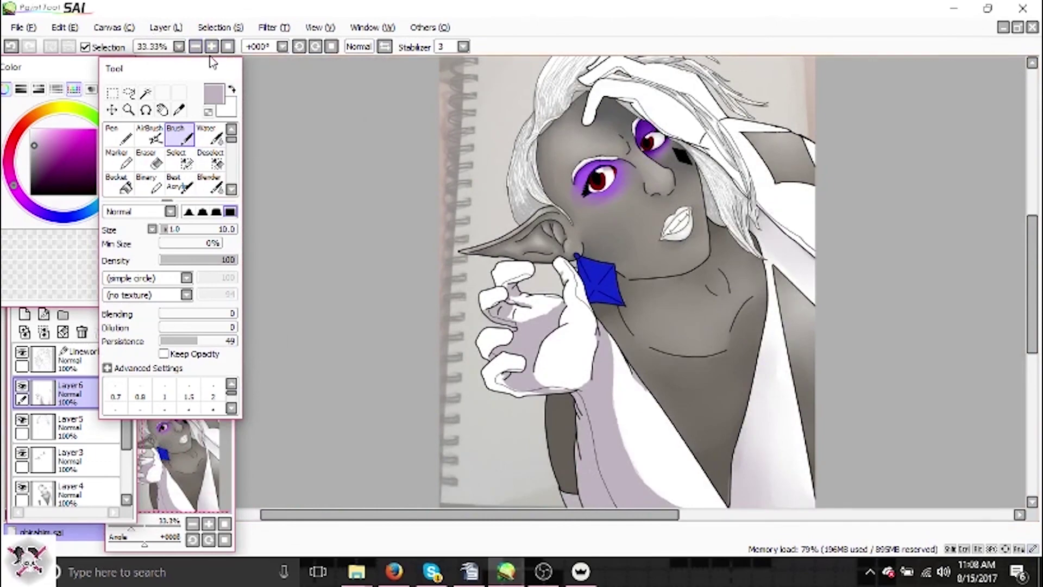
On Layer5, sample the hair's grey and touch up the strands around the raised hand at brush size 5.
left_click(212, 47)
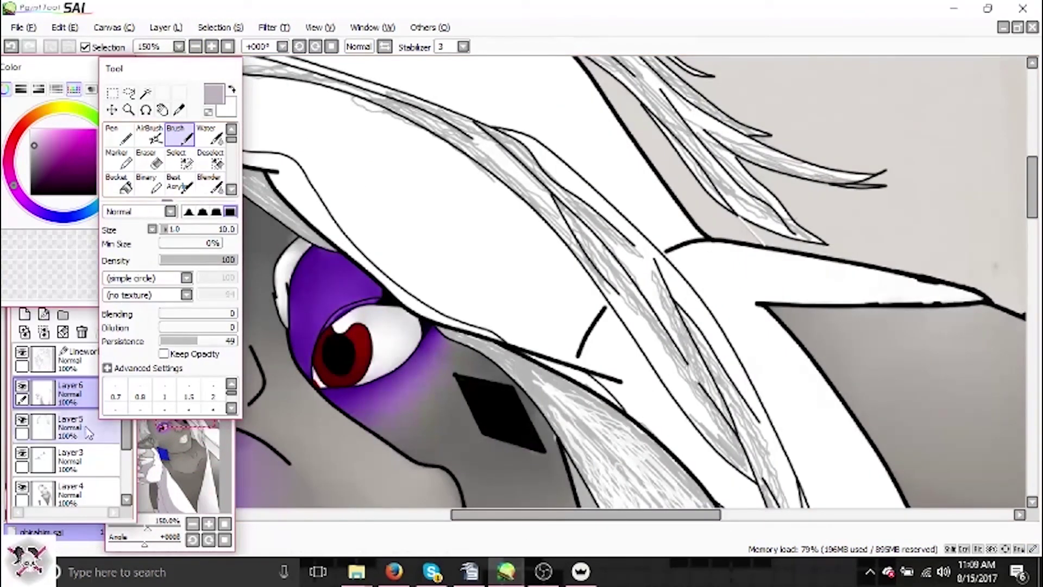
left_click(92, 436)
left_click(162, 230)
left_click(540, 359, "alt")
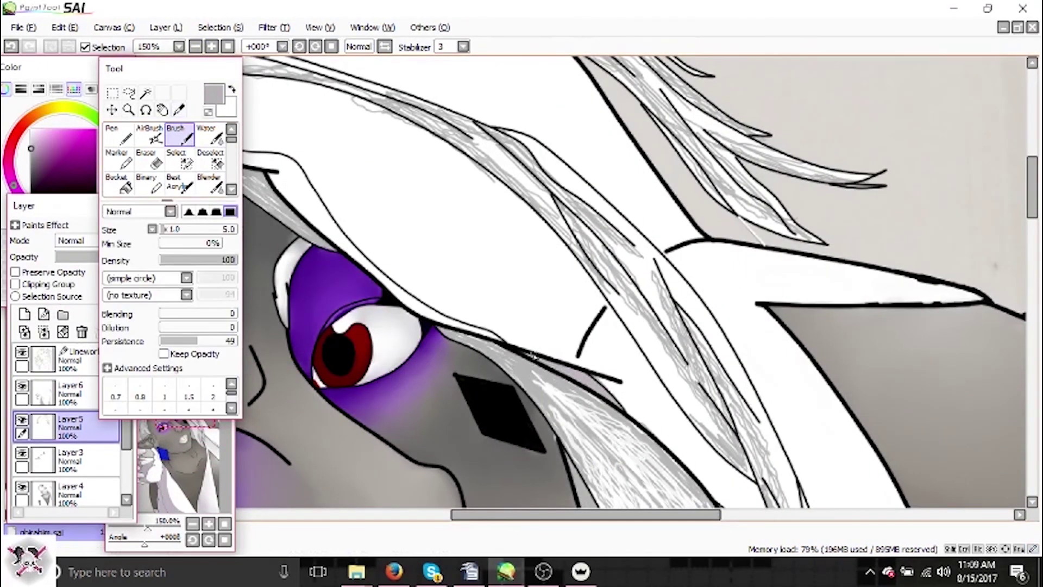
left_click_drag(533, 360, 730, 386)
On Layer6, paint mauve shadow at size 5 on the raised hand beneath the hair strand crossing it.
left_click_drag(646, 281, 582, 230)
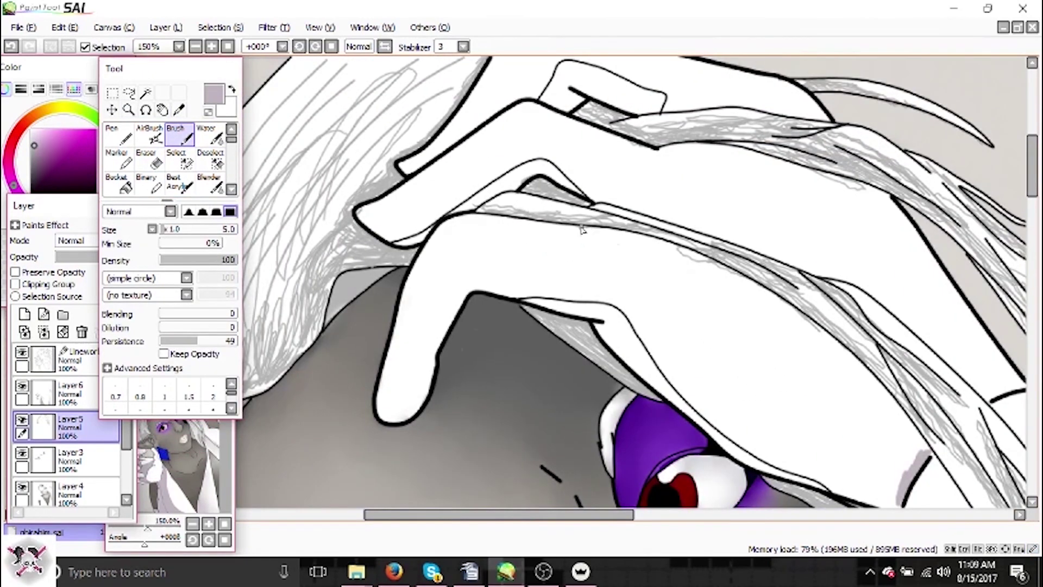
key("Page_Up")
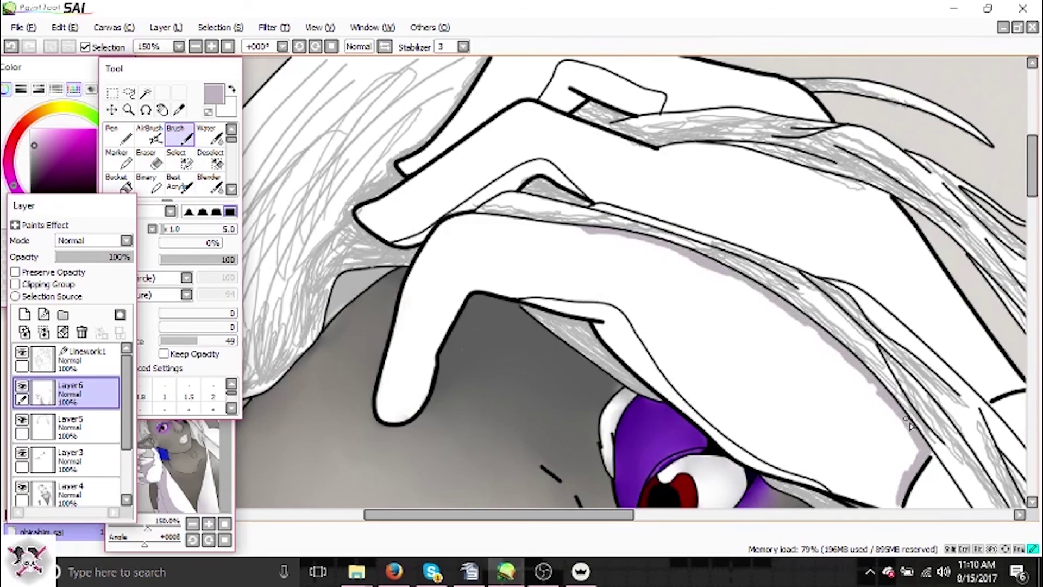
left_click_drag(592, 515, 639, 516)
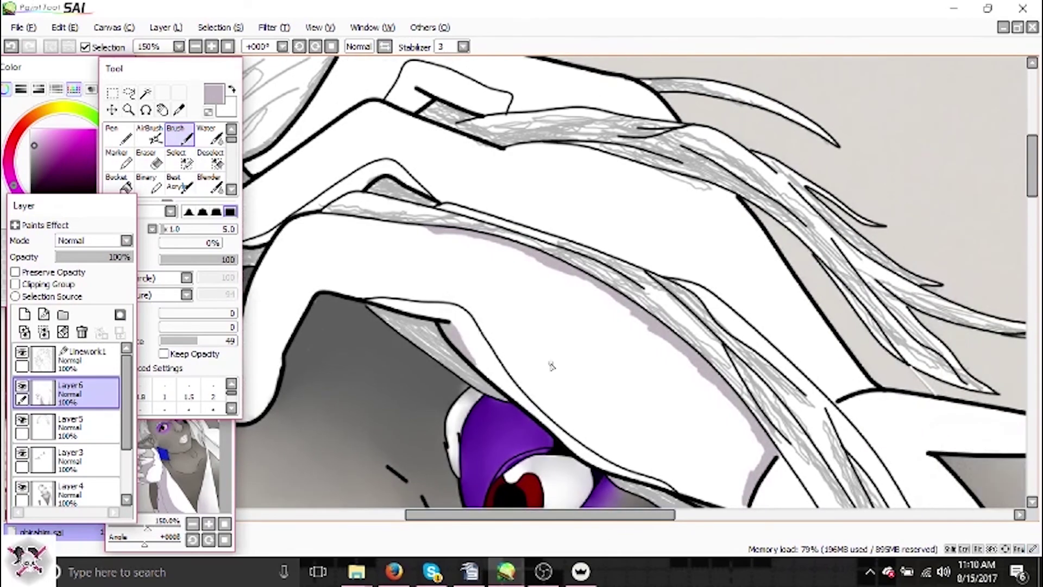
scroll(551, 366, "right", 3)
Add mauve shadows at size 5 to the raised hand's upper fingers and along the hair strands near its wrist.
left_click_drag(348, 154, 451, 260)
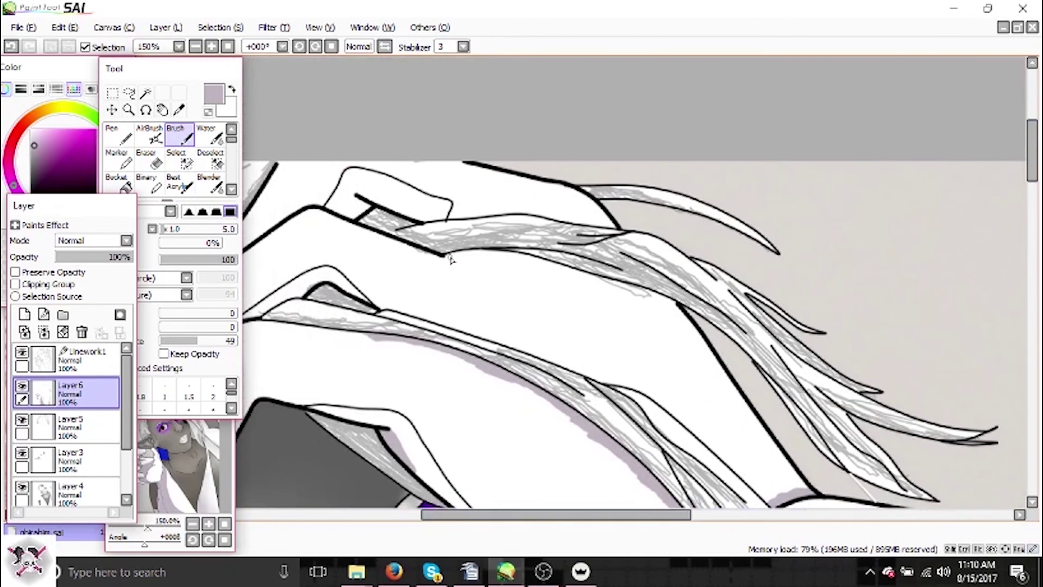
scroll(365, 187, "left", 4)
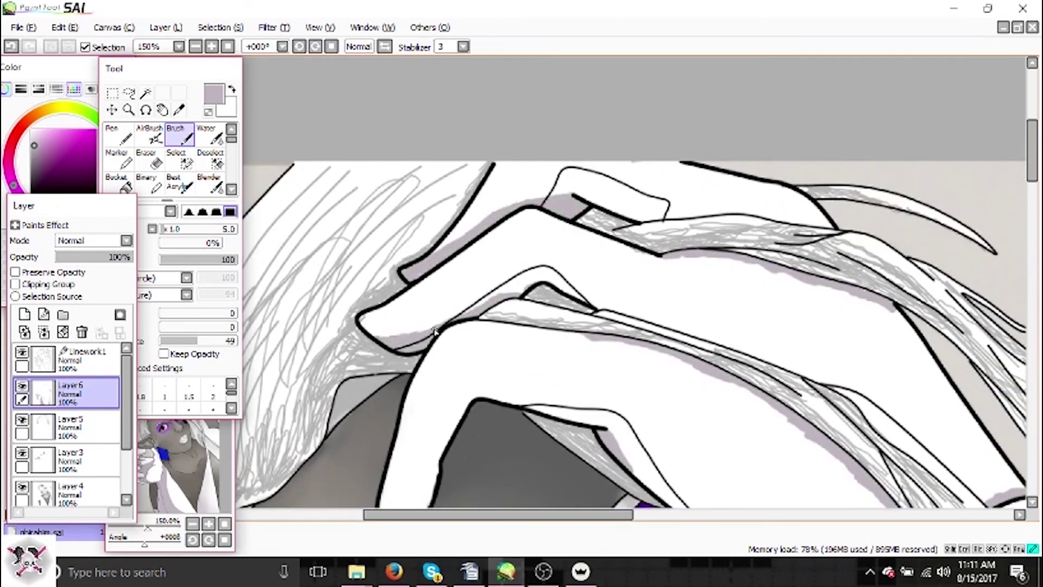
scroll(634, 226, "down", 5)
scroll(634, 226, "right", 3)
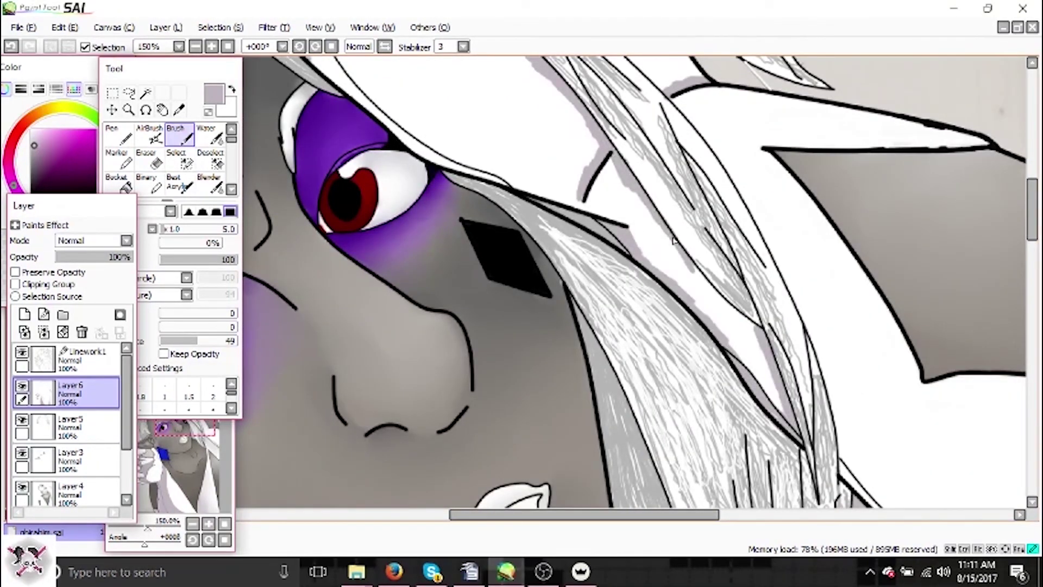
scroll(674, 240, "down", 3)
left_click(195, 47)
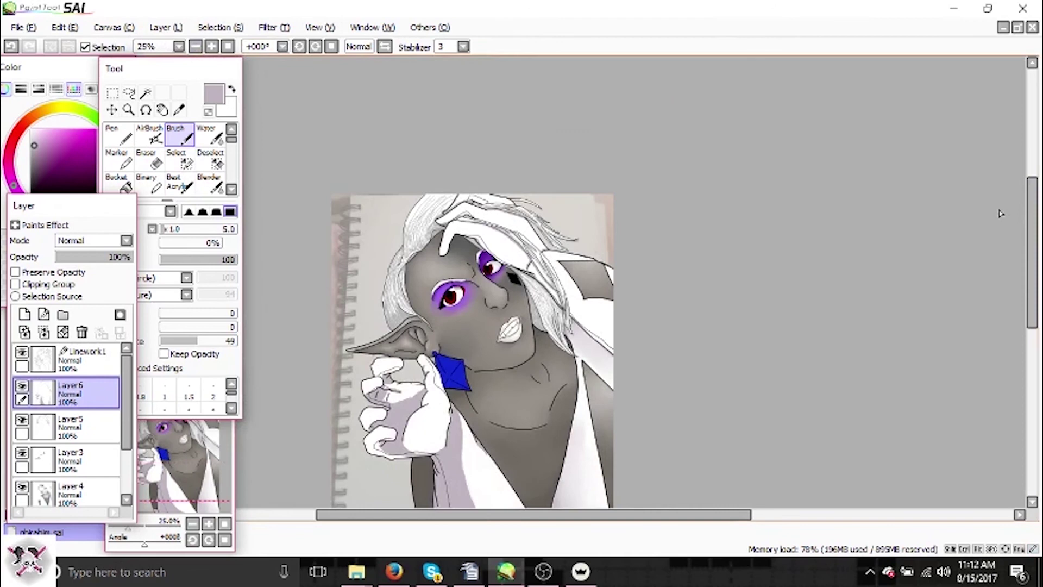
left_click(24, 27)
left_click(24, 27)
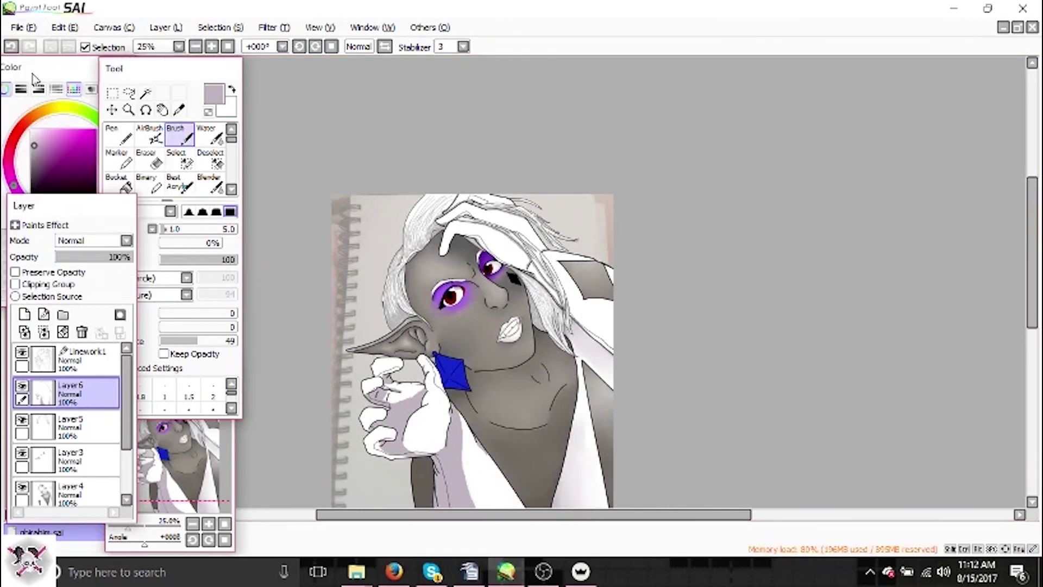
Add a new layer between Layer2 and Layer1 and fill it with black as the background.
key("ctrl+shift+n")
left_click_drag(101, 398, 82, 459)
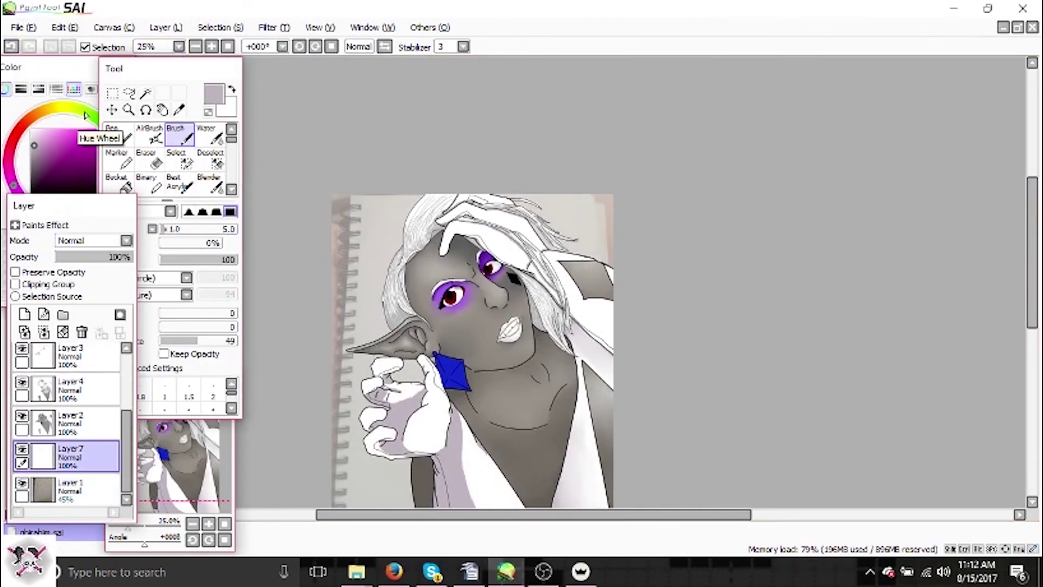
left_click(39, 127)
left_click(97, 192)
left_click(119, 185)
left_click(347, 244)
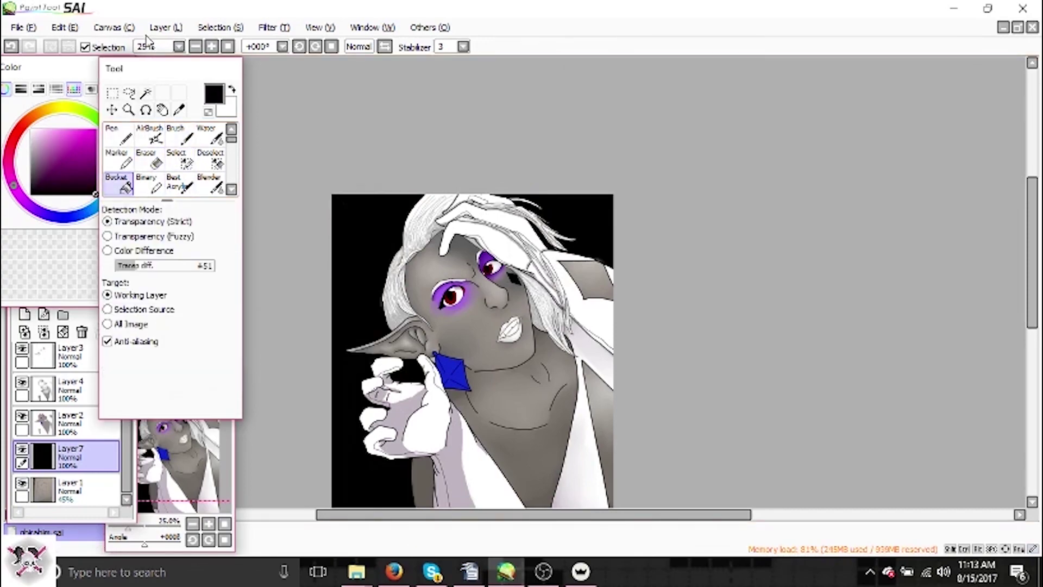
On Layer6, sample the earring's blue, lighten it to a pale blue and brush highlights onto the earring's facets.
scroll(71, 424, "up", 3)
left_click(91, 402)
left_click(180, 109)
left_click(451, 375)
scroll(423, 380, "up", 5)
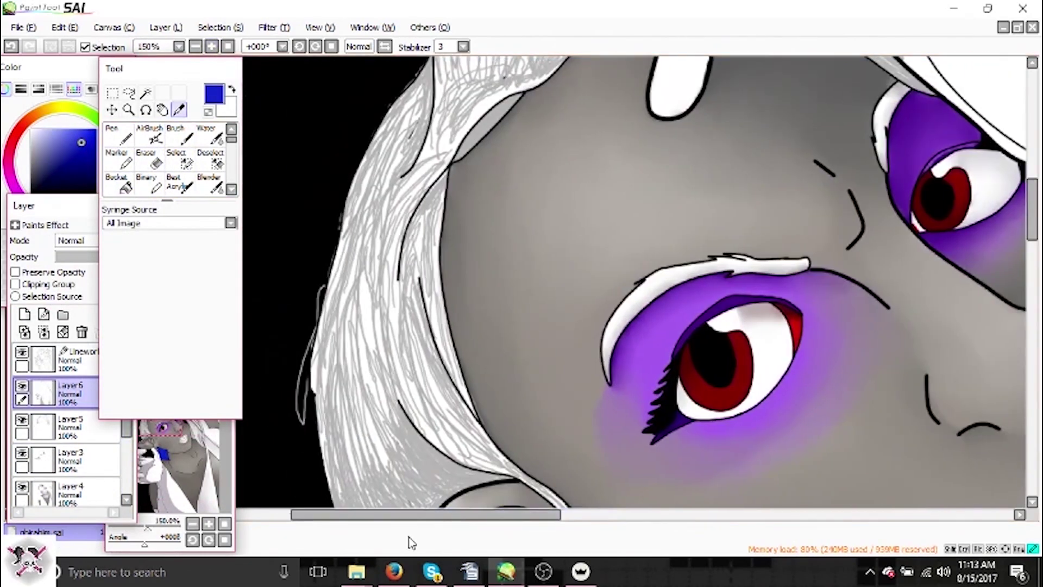
scroll(489, 489, "down", 4)
left_click(44, 130)
left_click(179, 136)
left_click_drag(144, 544, 154, 543)
mouse_move(428, 179)
left_mouse_down()
mouse_move(463, 275)
mouse_move(377, 251)
left_mouse_up()
left_click_drag(354, 288, 357, 271)
left_click_drag(384, 308, 460, 314)
Soften the earring's pale blue highlights into the blue with the Blender at size 16.
left_click(209, 182)
mouse_move(421, 163)
left_mouse_down()
mouse_move(400, 217)
mouse_move(441, 270)
mouse_move(402, 251)
left_mouse_up()
mouse_move(361, 278)
left_mouse_down()
mouse_move(352, 300)
mouse_move(360, 267)
mouse_move(420, 314)
mouse_move(447, 317)
mouse_move(424, 326)
left_mouse_up()
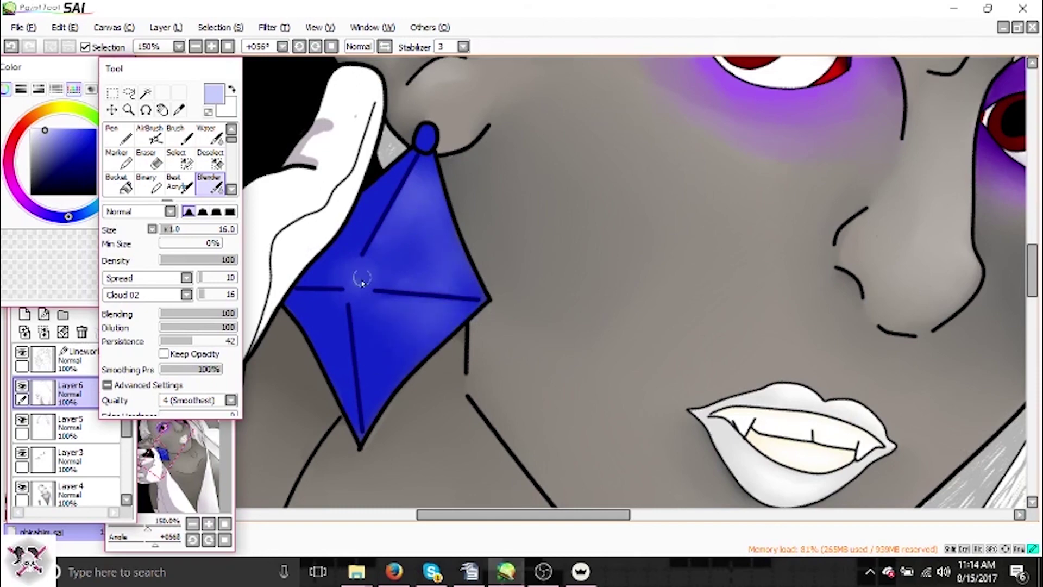
key("Home")
scroll(388, 170, "down", 4)
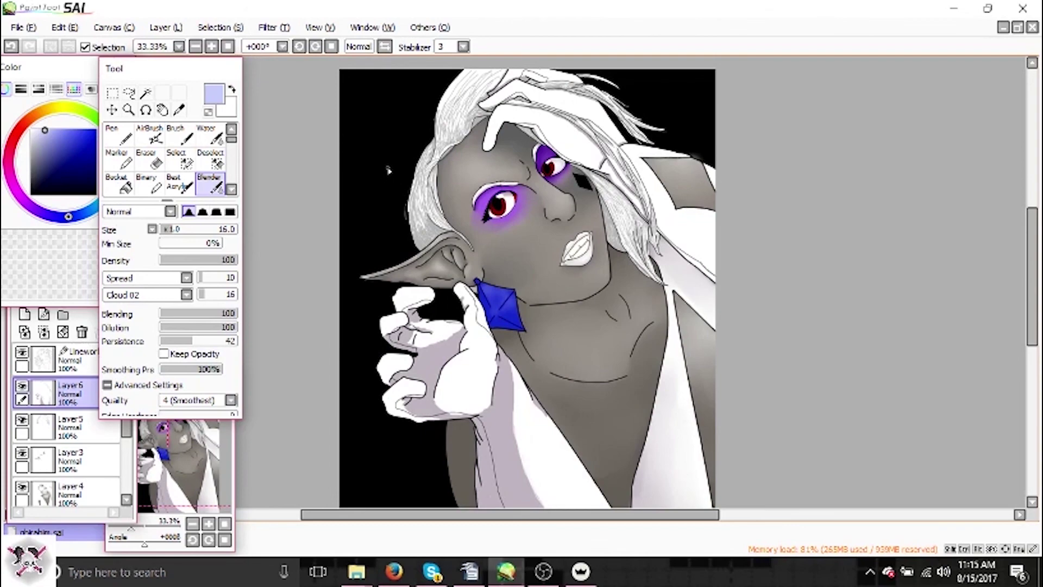
On Layer4, erase the pale haze spilling onto the black background beside the raised arm at eraser size 7.
scroll(388, 170, "up", 5)
key("e")
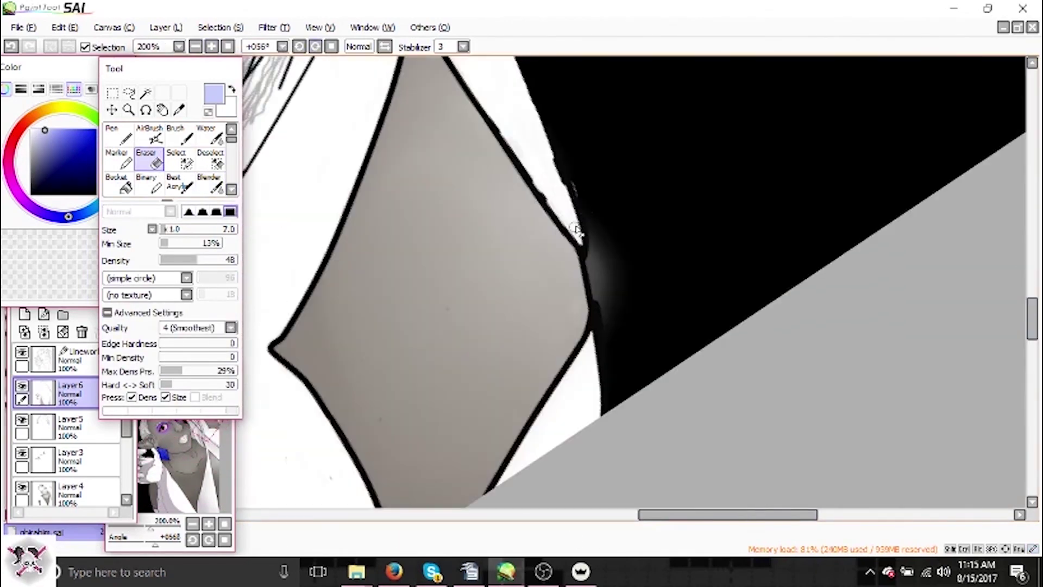
key("Down")
key("Down")
key("Down")
mouse_move(608, 303)
left_mouse_down()
mouse_move(607, 336)
mouse_move(588, 260)
left_mouse_up()
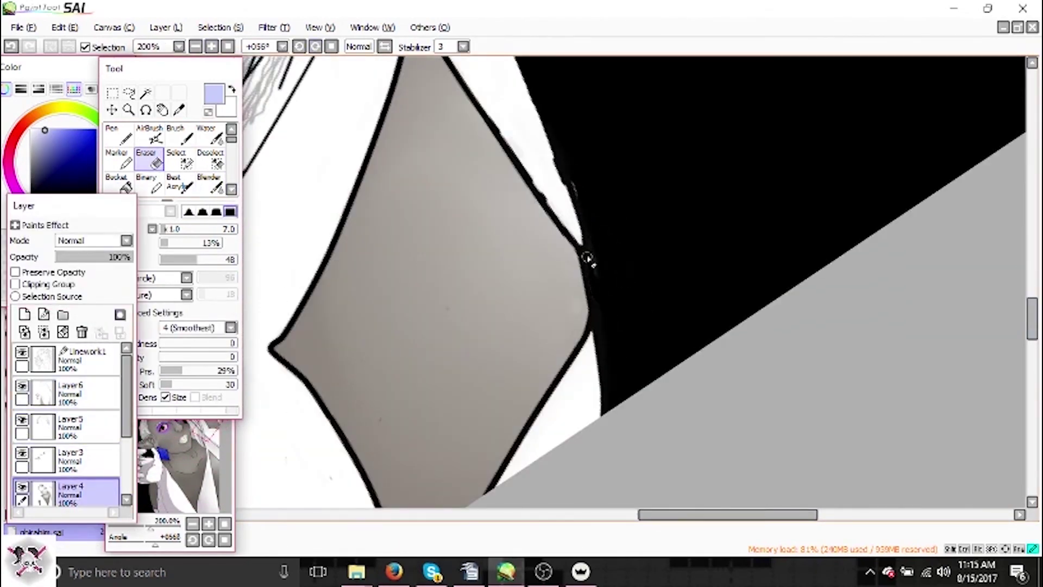
key("Home")
scroll(612, 367, "down", 6)
Hide Linework1 and every other layer above the black Layer7.
left_click(22, 352)
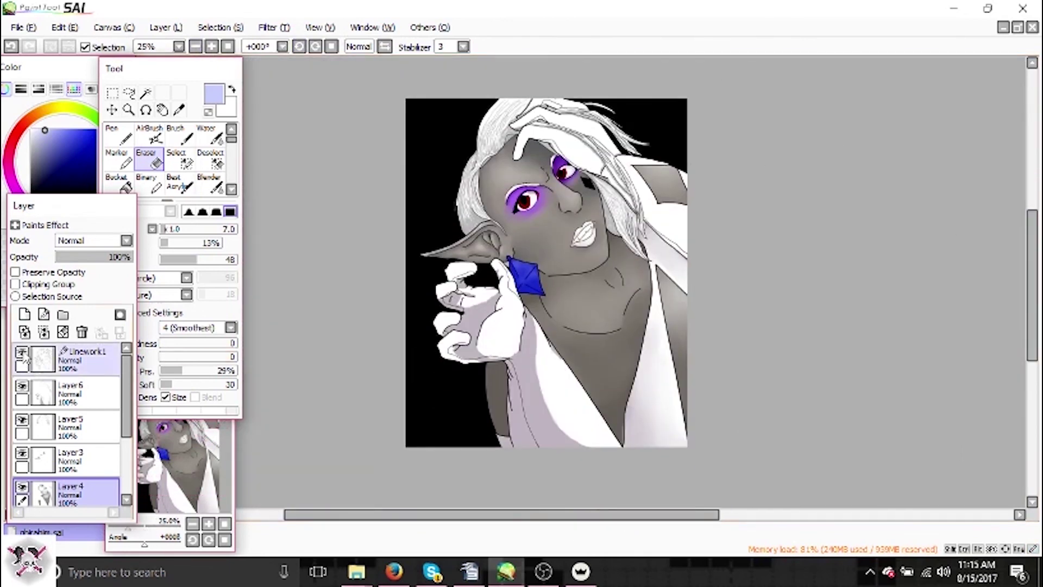
left_click(22, 386)
left_click(22, 421)
scroll(65, 424, "down", 3)
left_click(22, 349)
left_click(22, 383)
On Layer7, handwrite "Furious" diagonally in the canvas's upper-left corner with a red size 5 brush.
left_click(70, 457)
left_click(15, 133)
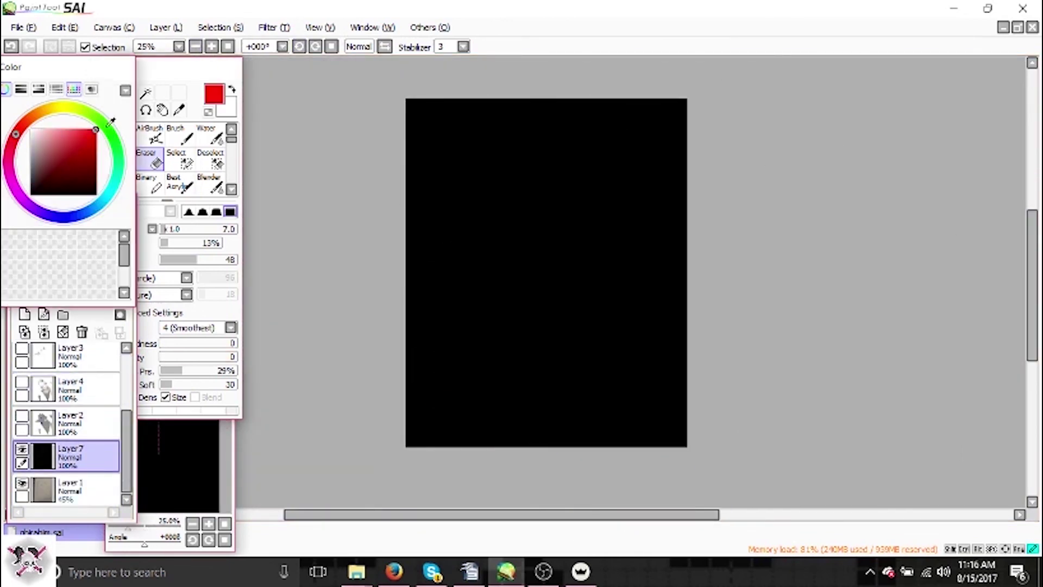
left_click(180, 133)
left_click(11, 47)
scroll(652, 272, "up", 3)
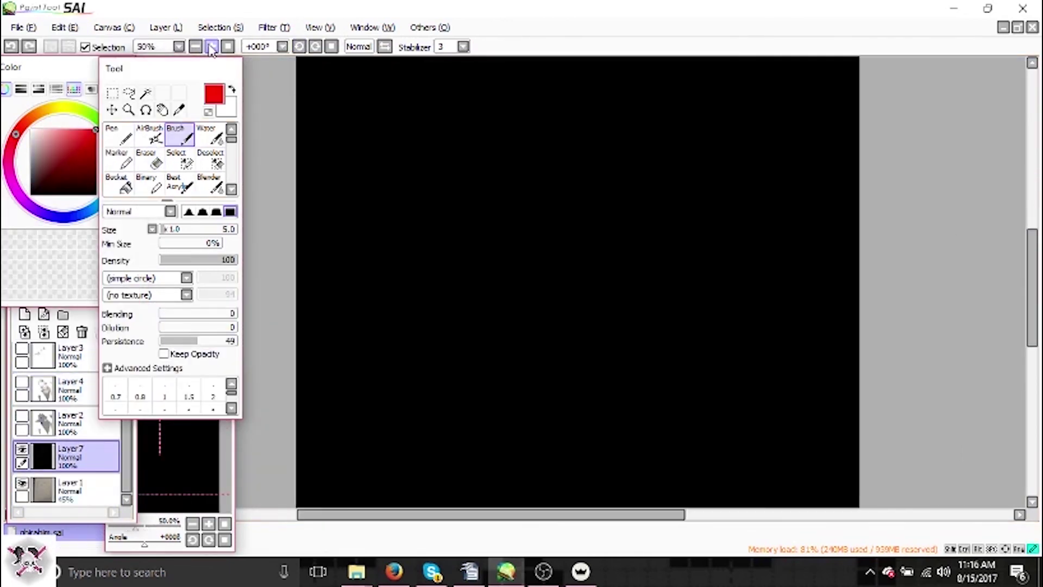
left_click_drag(1037, 296, 1036, 221)
left_click_drag(287, 230, 312, 366)
left_click_drag(296, 270, 284, 300)
left_click_drag(430, 174, 435, 175)
left_click_drag(449, 144, 536, 103)
Handwrite "Outraged" in red on the diagonal line below "Furious".
scroll(434, 272, "down", 3)
left_click_drag(302, 253, 305, 251)
left_click_drag(375, 241, 417, 217)
scroll(434, 272, "up", 3)
left_click_drag(451, 261, 543, 241)
left_click_drag(571, 187, 616, 172)
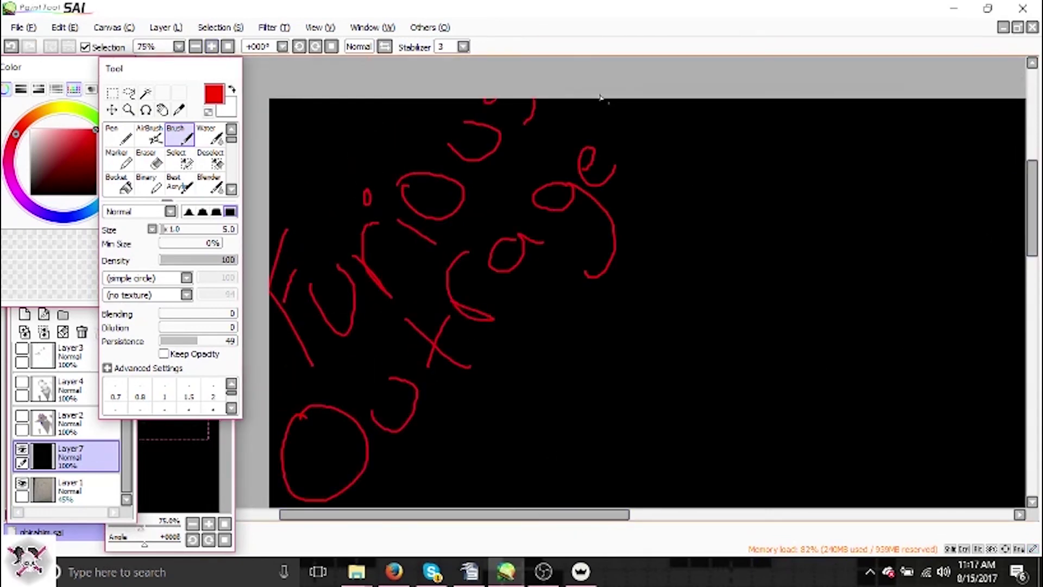
Handwrite "Sick with" in red on the next diagonal line, followed by a word beginning with "Ang".
scroll(392, 310, "down", 5)
left_click_drag(296, 269, 338, 381)
left_click_drag(396, 245, 429, 274)
left_click_drag(391, 202, 471, 259)
scroll(489, 255, "up", 3)
left_click_drag(473, 285, 503, 253)
left_click_drag(557, 160, 624, 202)
left_click_drag(569, 121, 689, 124)
scroll(761, 217, "up", 3)
mouse_move(674, 277)
left_mouse_down()
mouse_move(737, 205)
mouse_move(845, 215)
left_mouse_up()
Handwrite "I will" in red below "Sick with", undoing faulty strokes.
scroll(544, 272, "down", 8)
left_click_drag(302, 237, 270, 282)
left_click(66, 28)
mouse_move(282, 373)
left_mouse_down()
mouse_move(386, 247)
mouse_move(343, 313)
left_mouse_up()
left_click(77, 45)
left_click_drag(478, 100, 544, 82)
Continue the diagonal line after "I will" with "deafen you" in red.
scroll(669, 324, "up", 5)
left_click_drag(568, 285, 652, 215)
left_click_drag(663, 195, 664, 100)
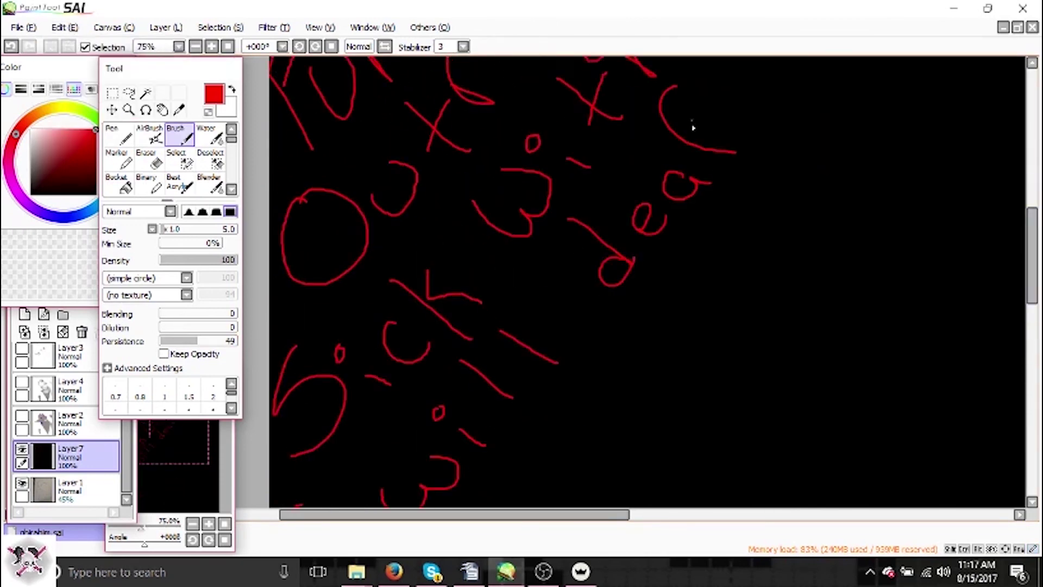
left_click_drag(701, 147, 761, 98)
scroll(750, 235, "up", 5)
left_click_drag(807, 250, 876, 211)
Handwrite "with the sounds of" in red on the following diagonal line and continue with "you" near the canvas's right edge.
scroll(876, 211, "down", 5)
left_click_drag(342, 358, 438, 238)
left_click_drag(451, 174, 538, 96)
scroll(489, 163, "down", 3)
left_click_drag(548, 326, 590, 299)
left_click_drag(625, 193, 662, 219)
scroll(662, 219, "up", 3)
left_click_drag(696, 279, 728, 312)
left_click_drag(750, 163, 816, 256)
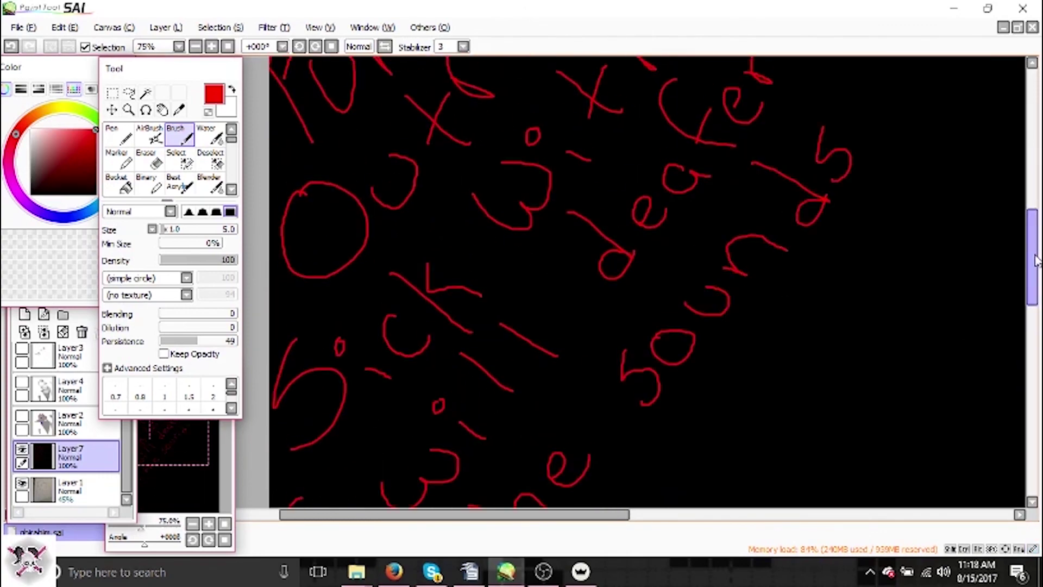
scroll(816, 255, "up", 3)
left_click_drag(885, 218, 935, 293)
scroll(924, 261, "right", 5)
left_click_drag(709, 175, 783, 239)
left_click_drag(772, 141, 801, 132)
Handwrite "Own screams" in red on the diagonal line below "with the sounds of".
scroll(587, 518, "down", 5)
left_click_drag(587, 518, 473, 517)
left_click_drag(356, 304, 538, 155)
scroll(767, 312, "up", 3)
left_click_drag(608, 277, 573, 318)
mouse_move(609, 255)
left_mouse_down()
mouse_move(715, 199)
mouse_move(755, 142)
left_mouse_up()
Extend the diagonal red lettering to the canvas's right edge, ending with "a human".
scroll(745, 314, "up", 3)
left_click_drag(746, 315, 815, 261)
left_click_drag(524, 514, 601, 514)
mouse_move(636, 218)
left_mouse_down()
mouse_move(641, 226)
mouse_move(741, 186)
mouse_move(799, 136)
left_mouse_up()
scroll(639, 223, "down", 3)
scroll(815, 218, "up", 5)
left_click_drag(902, 299, 941, 261)
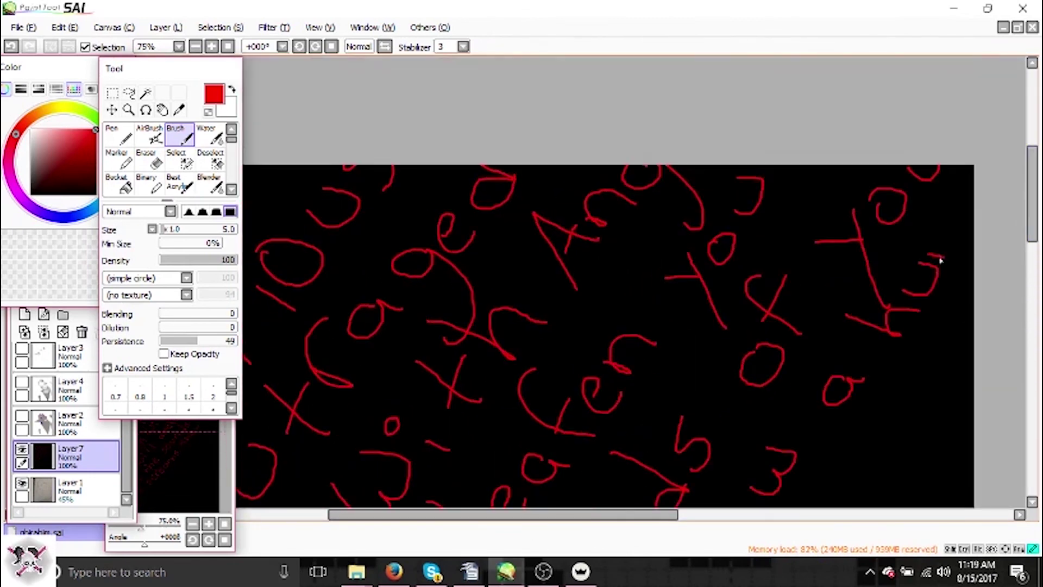
Handwrite "a little mercy" in red diagonally from the canvas's lower-left corner.
left_click_drag(1031, 233, 1031, 400)
left_click_drag(540, 515, 522, 515)
left_click_drag(427, 375, 485, 413)
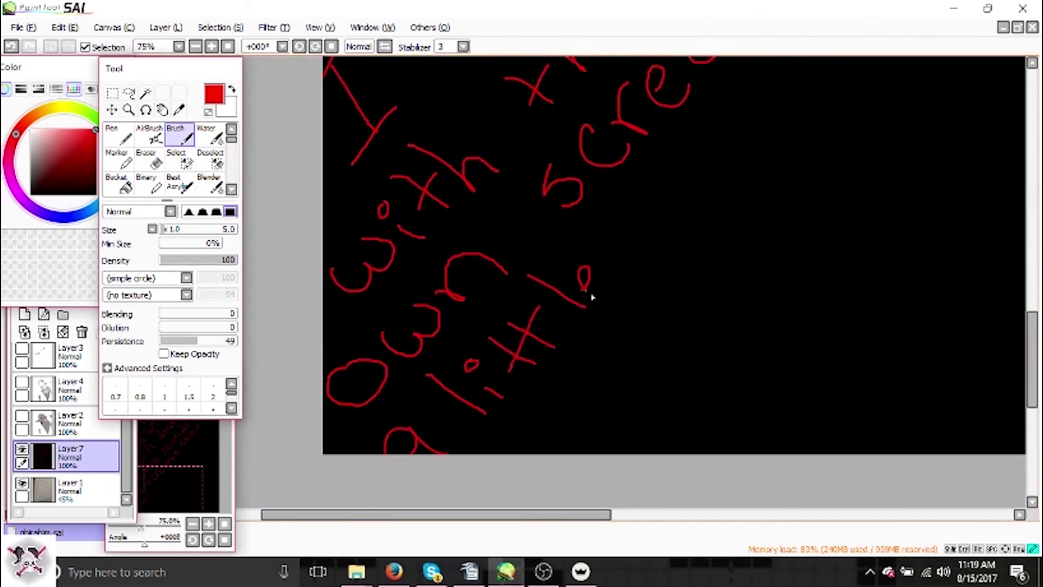
left_click_drag(592, 297, 576, 180)
scroll(592, 271, "up", 3)
left_click_drag(587, 424, 630, 397)
left_click_drag(669, 326, 682, 337)
scroll(678, 265, "up", 5)
mouse_move(750, 233)
left_mouse_down()
mouse_move(783, 157)
mouse_move(771, 98)
left_mouse_up()
Handwrite "to see" in red on the diagonal below "a little mercy" and carry the line on toward the right edge.
scroll(426, 456, "down", 8)
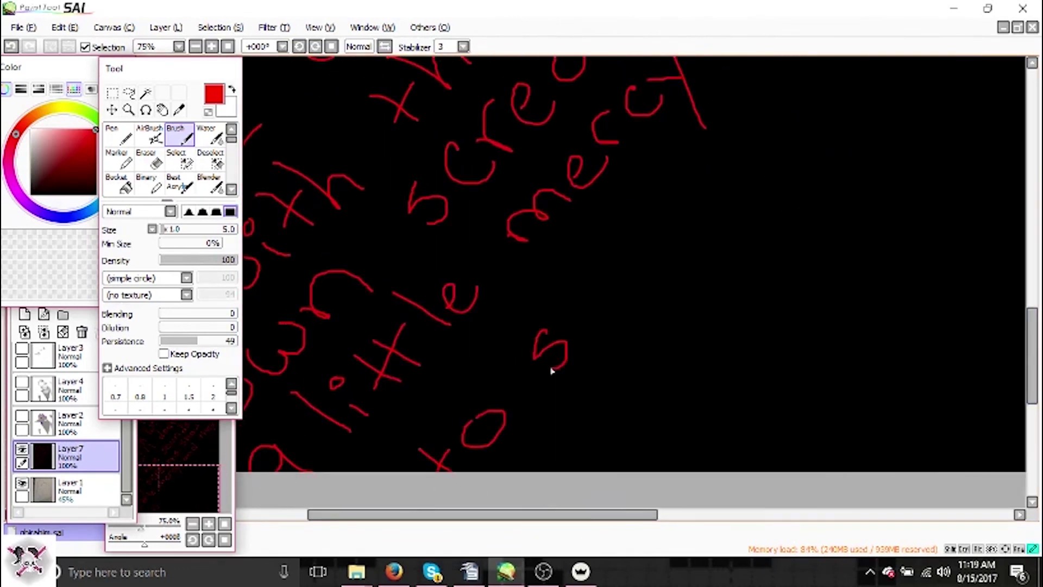
scroll(648, 181, "up", 4)
left_click_drag(649, 416, 750, 387)
left_click_drag(937, 136, 908, 173)
scroll(875, 203, "right", 3)
Handwrite "your equal." in red on the next diagonal line and start a new word with "M".
scroll(652, 272, "down", 5)
left_click_drag(445, 256, 348, 320)
left_click_drag(332, 418, 395, 385)
left_click_drag(478, 288, 639, 125)
scroll(647, 302, "up", 3)
scroll(706, 305, "up", 2)
mouse_move(669, 359)
left_mouse_down()
mouse_move(728, 320)
mouse_move(845, 158)
left_mouse_up()
Fill the canvas's lower-right corner with a last diagonal line of red lettering beginning with "l".
scroll(652, 272, "down", 5)
left_click_drag(434, 401, 485, 432)
left_click_drag(526, 421, 508, 412)
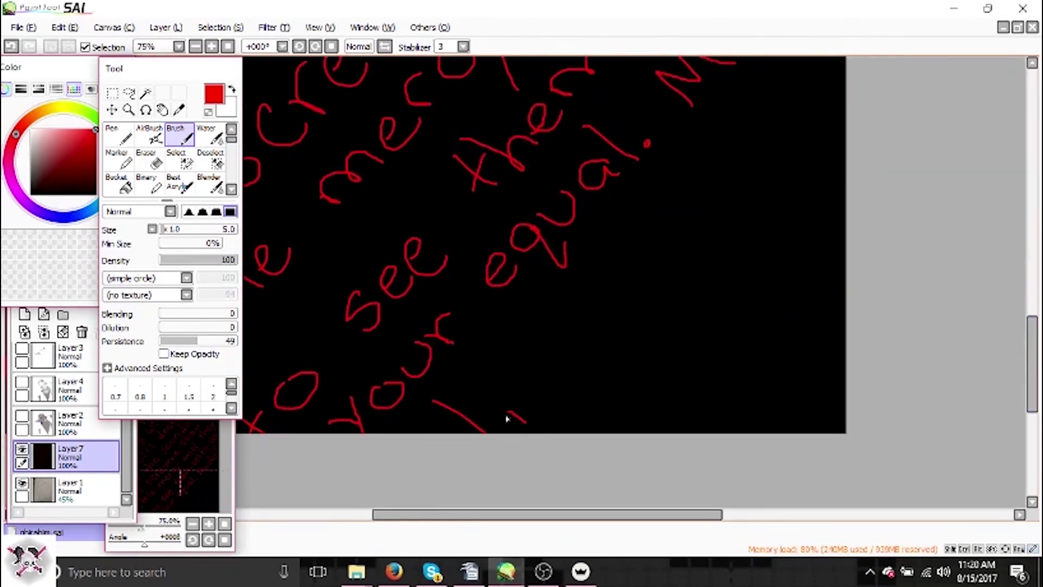
scroll(861, 316, "up", 5)
scroll(861, 316, "down", 6)
left_click_drag(633, 347, 647, 359)
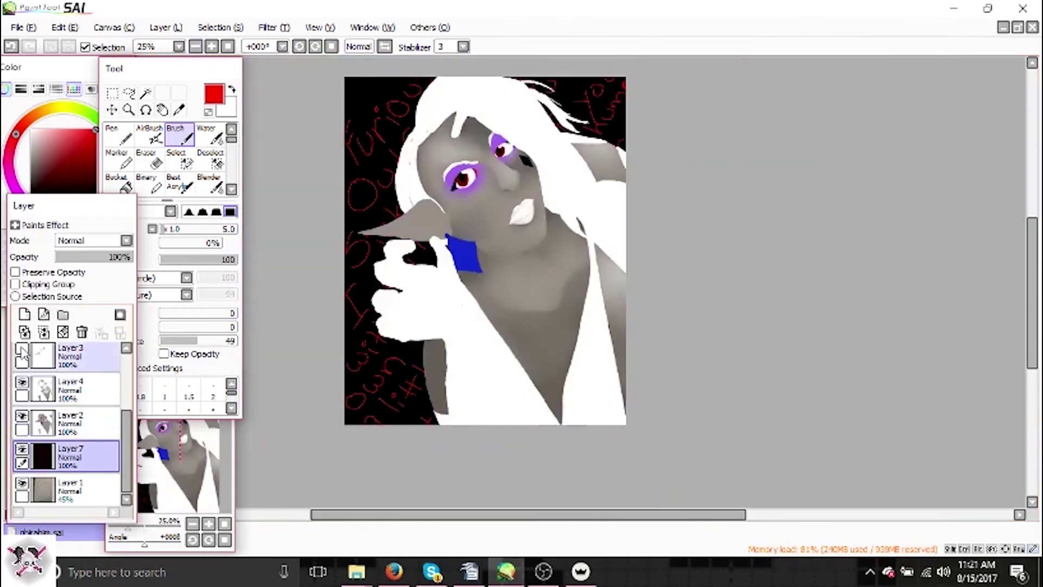
Make all the hidden character and linework layers above the lettered background visible again.
left_click(23, 414)
left_click(21, 379)
left_click(21, 348)
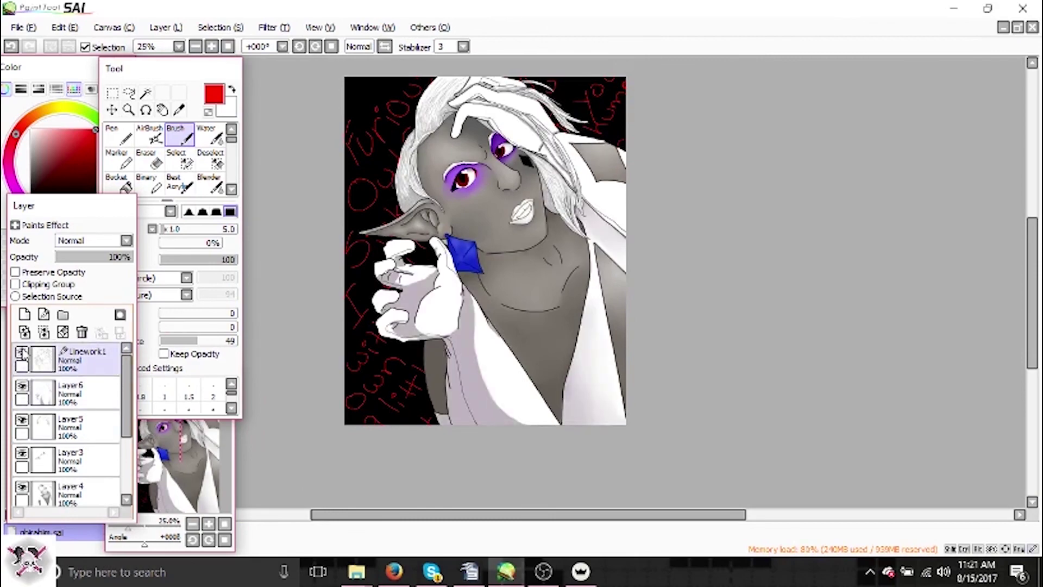
Add a new layer on top and write the artist's signature in red along the white clothing's neckline edge.
left_click(299, 47)
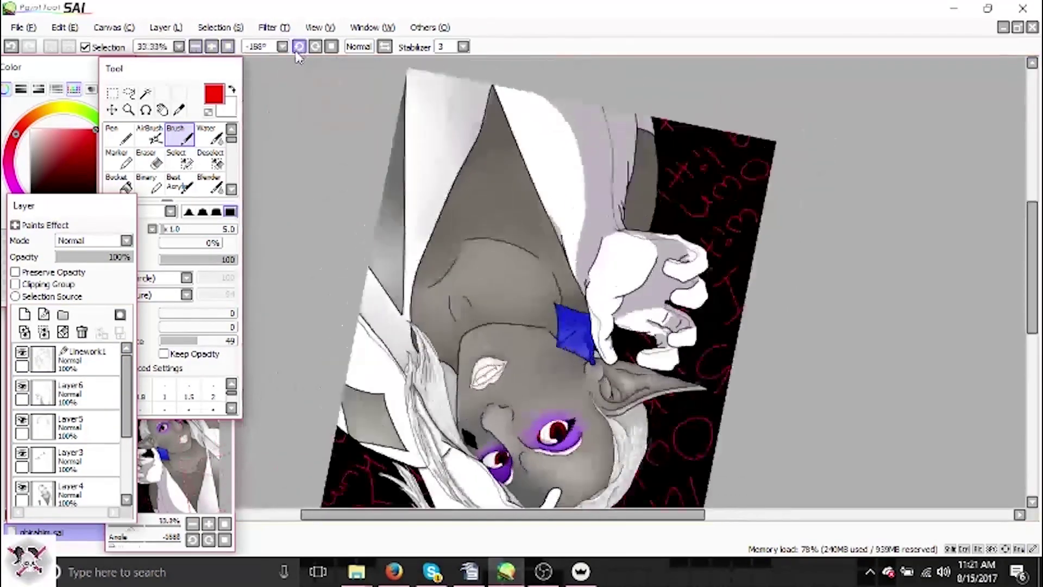
left_click(212, 46)
left_click(212, 46)
left_click(24, 314)
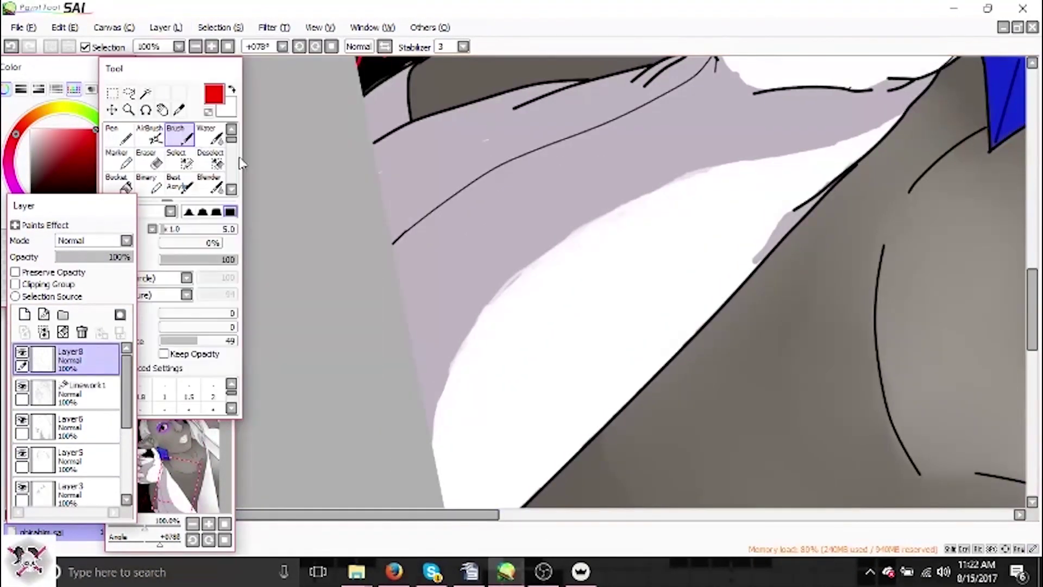
left_click(195, 46)
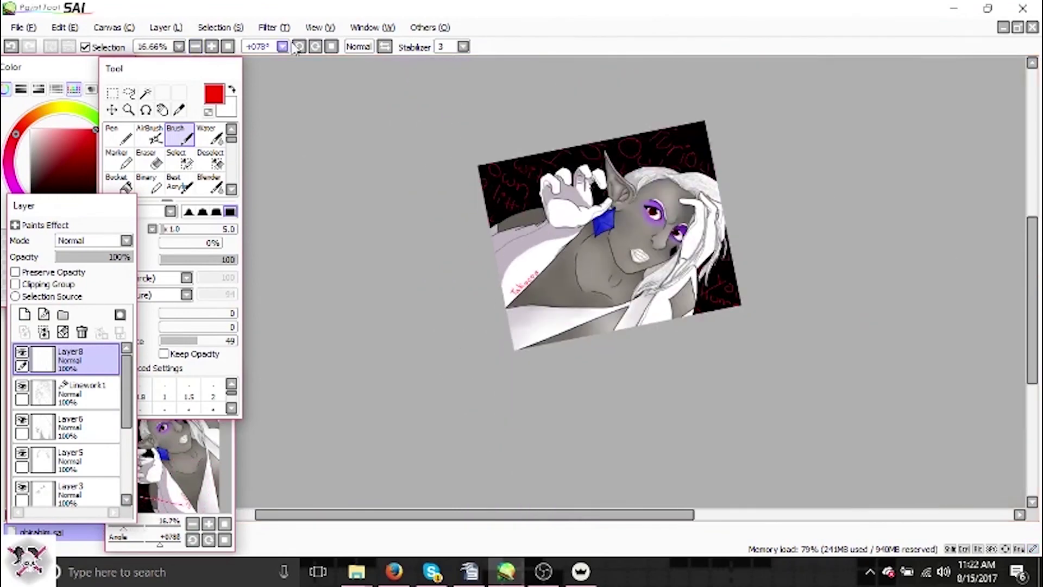
left_click(299, 46)
left_click_drag(544, 514, 584, 520)
left_click(196, 46)
Start exporting the canvas as a JPEG to the my art folder and open its file name for editing.
left_click(24, 27)
left_click(158, 117)
left_click_drag(489, 81, 492, 160)
left_click(385, 325)
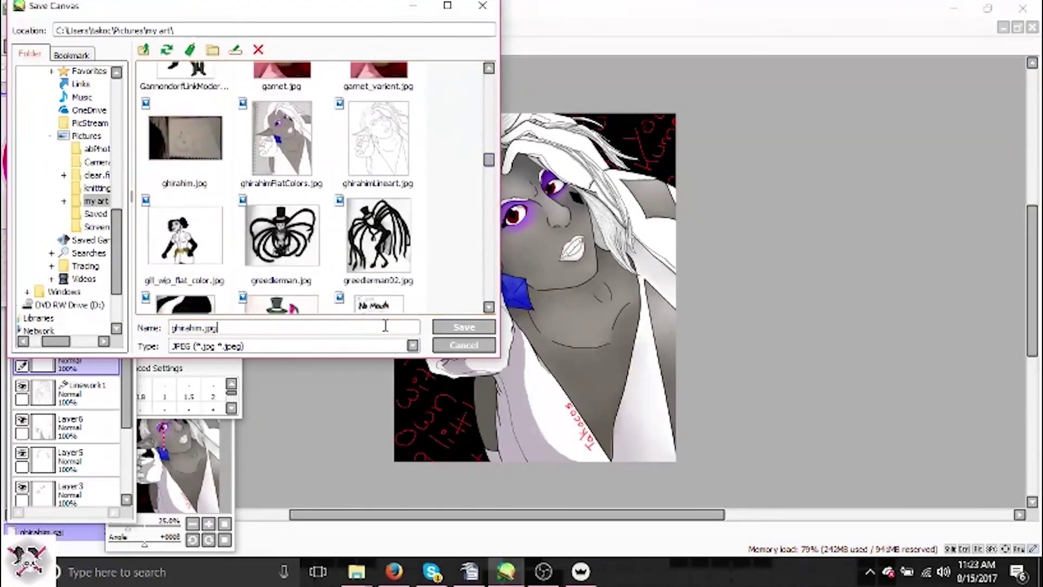